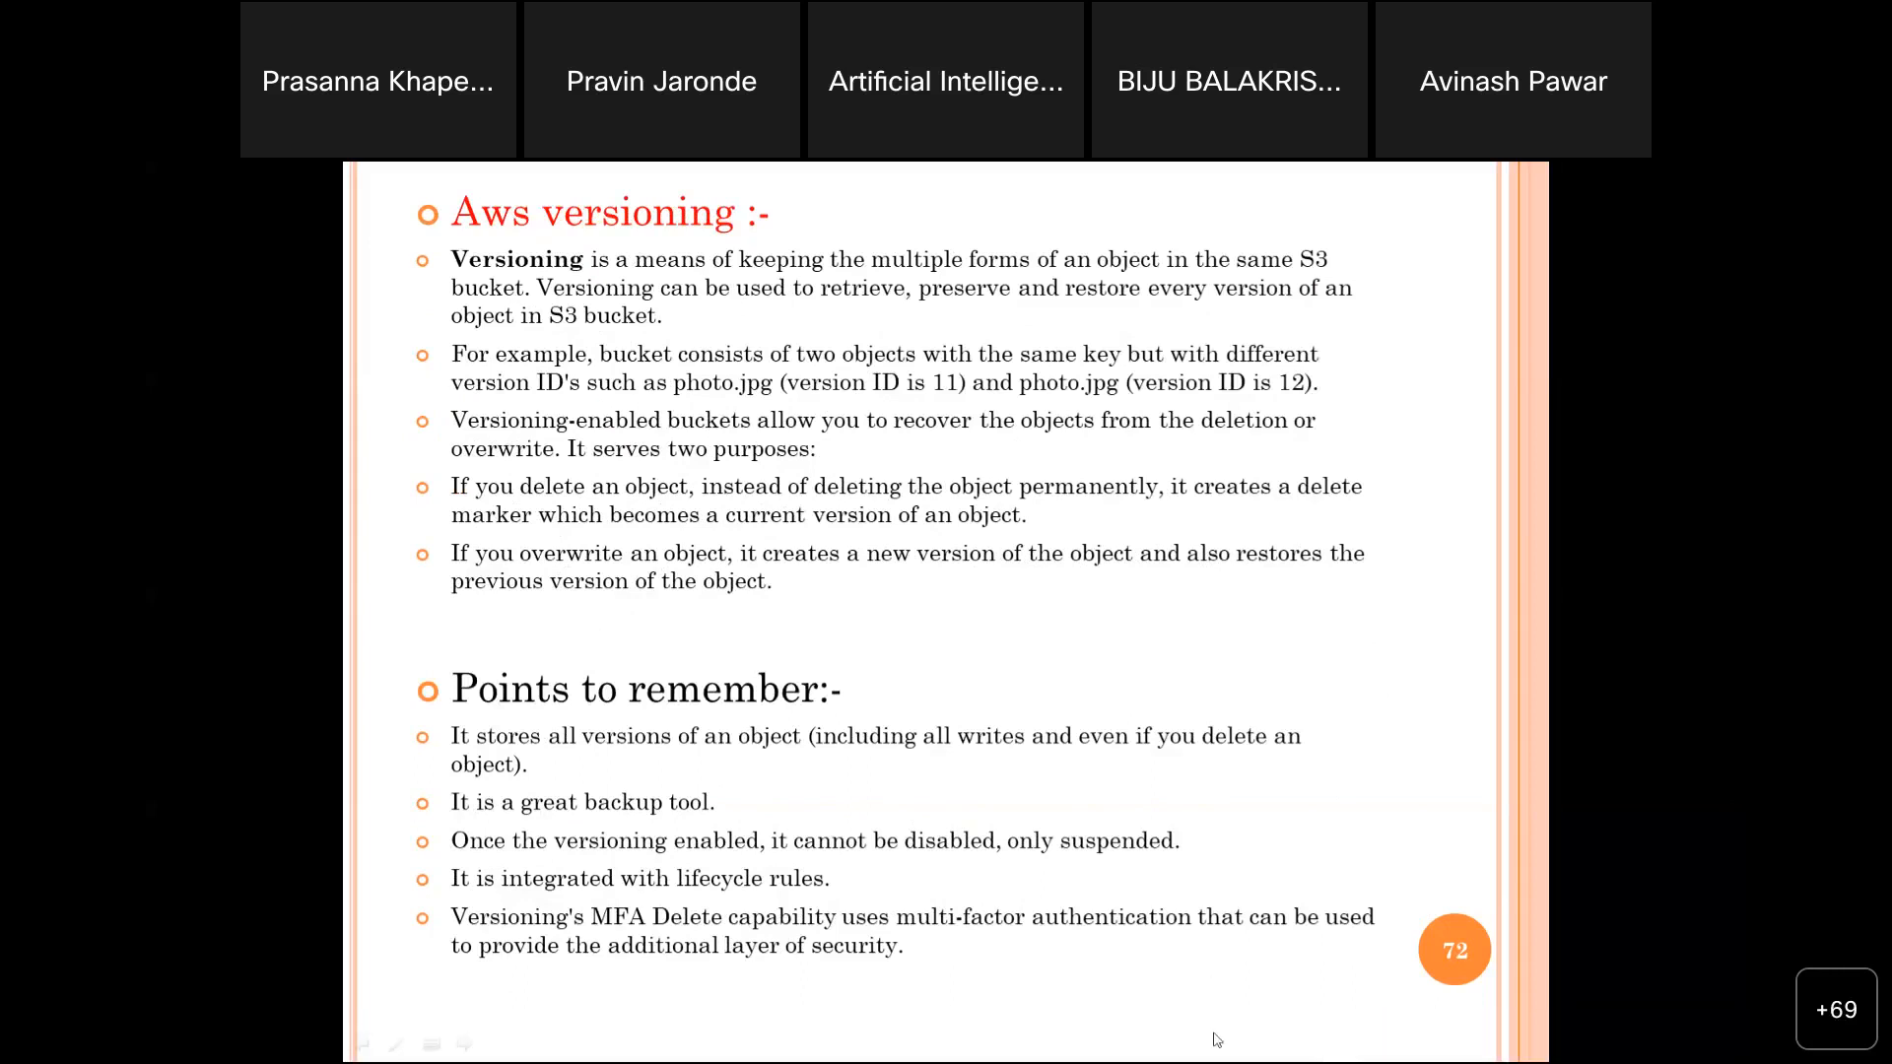
# Step: Switch to the S3 console in the browser and open the properties of the awsbucket230523 bucket at Bucket Versioning
pyautogui.click(893, 1047)
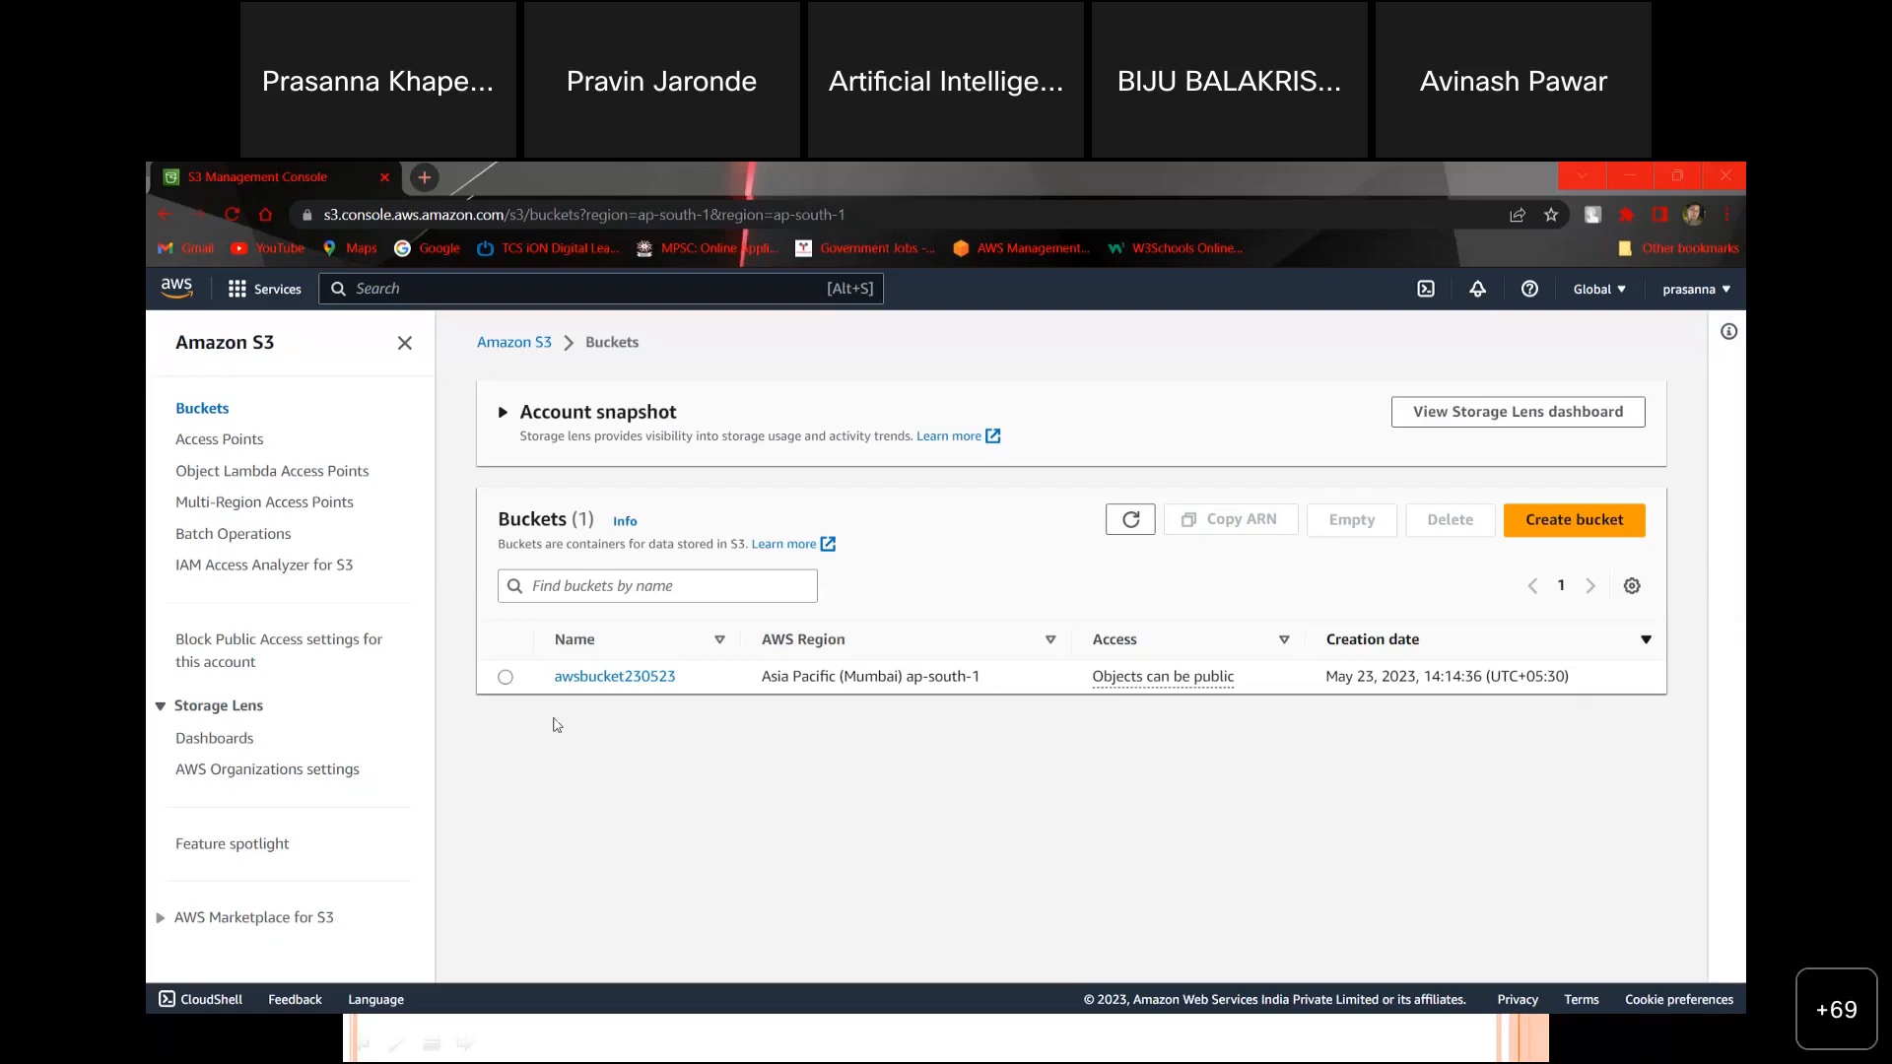
pyautogui.click(602, 678)
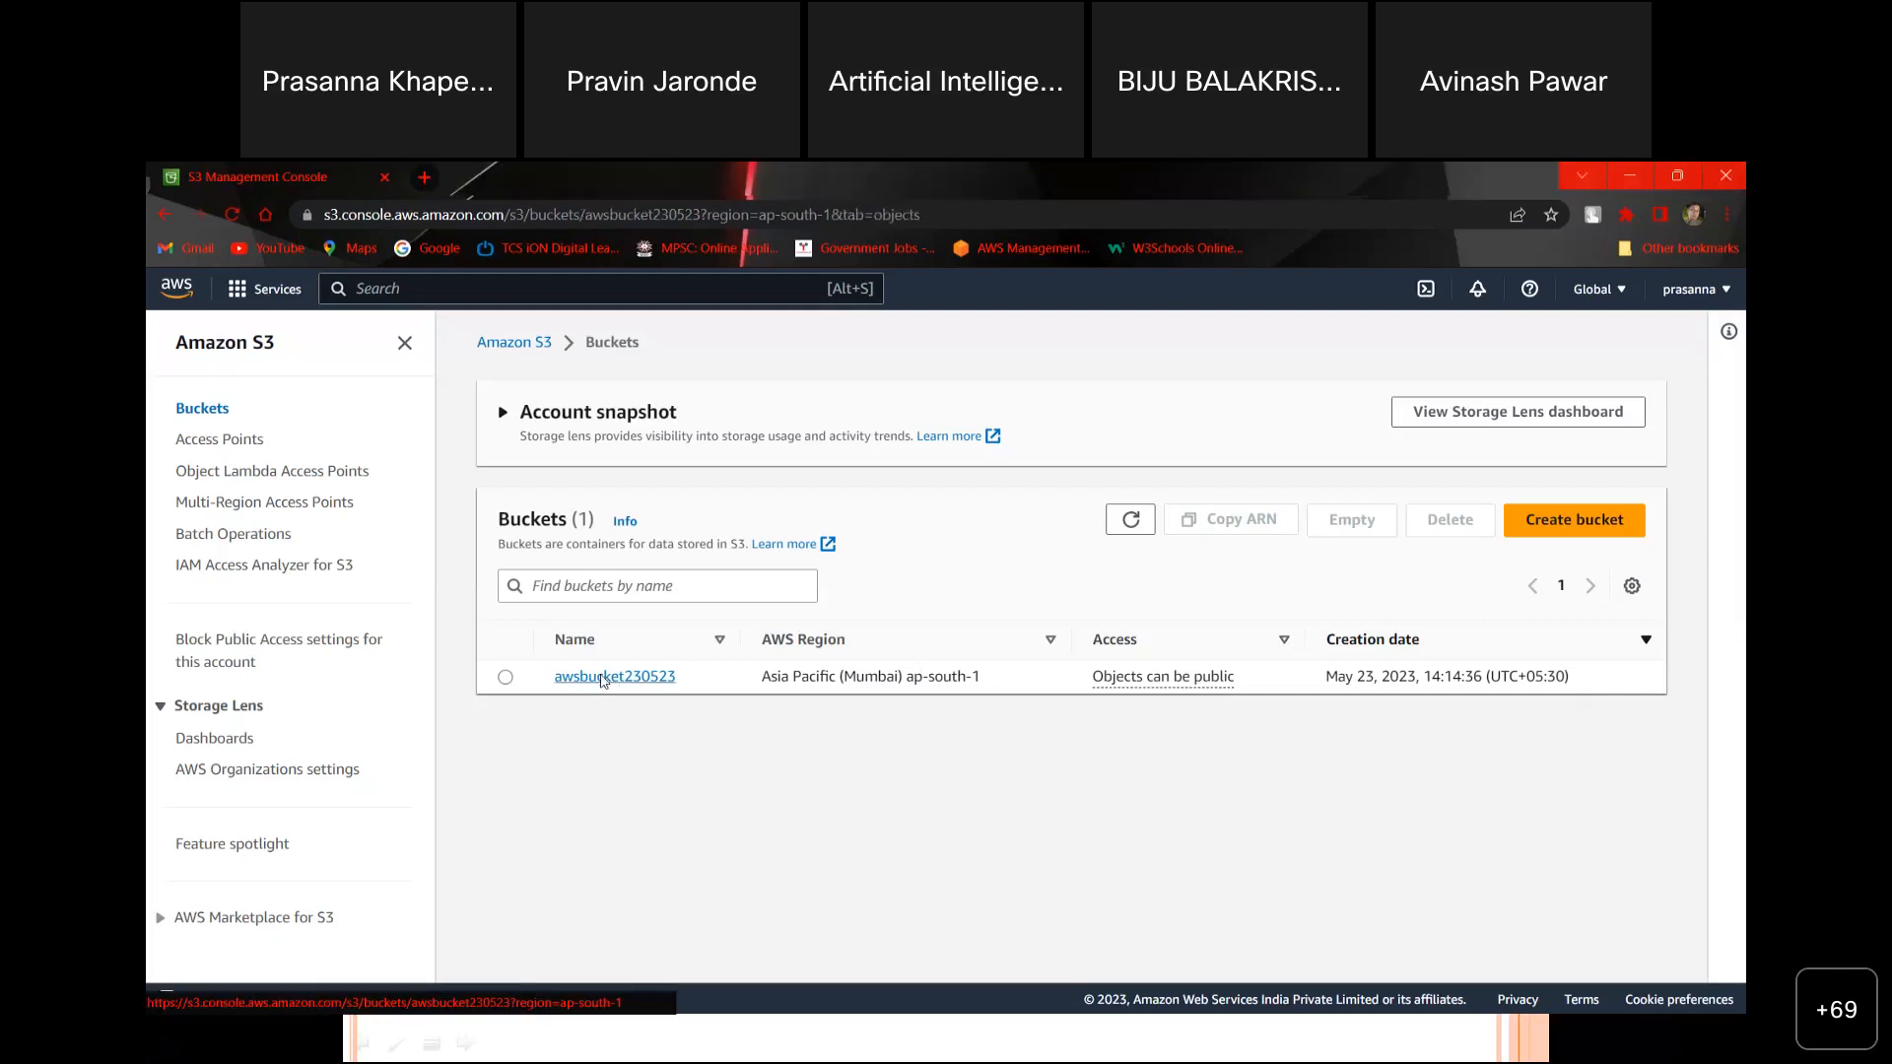
pyautogui.click(403, 342)
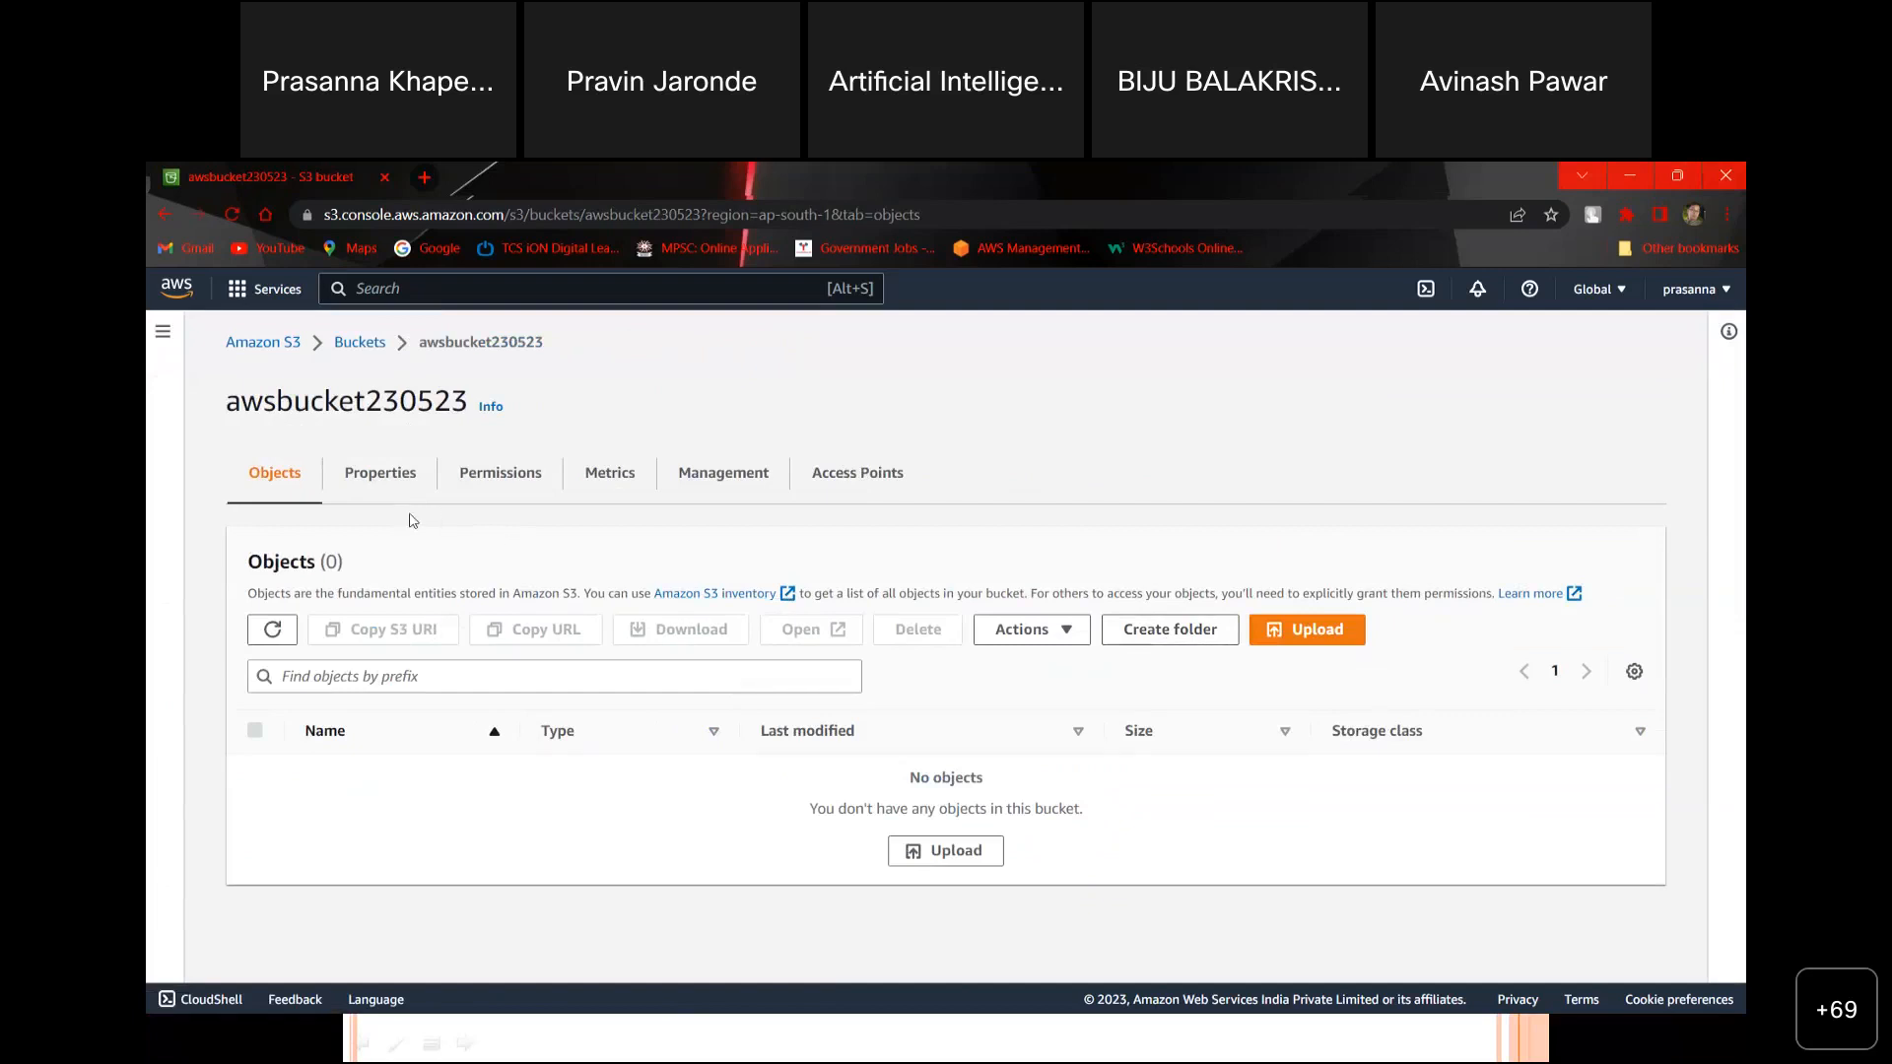
pyautogui.click(385, 484)
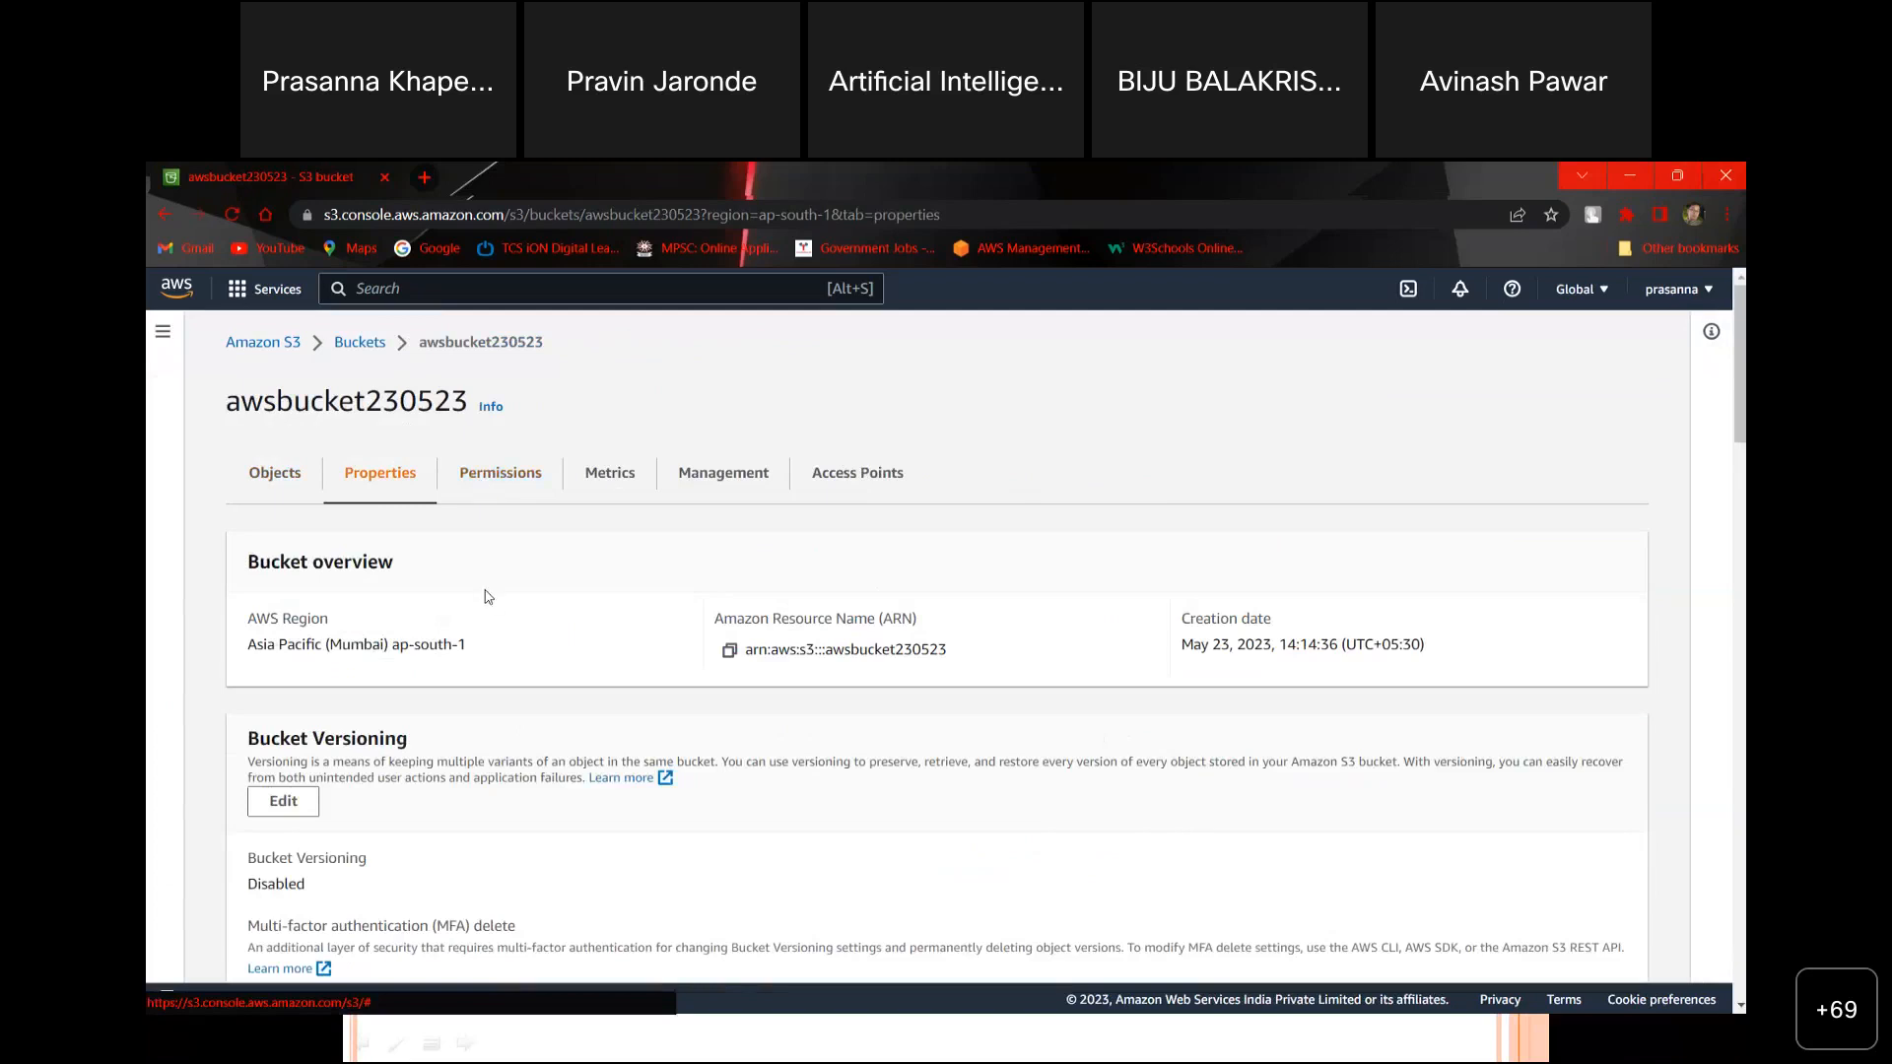
pyautogui.scroll(-2, 486, 592)
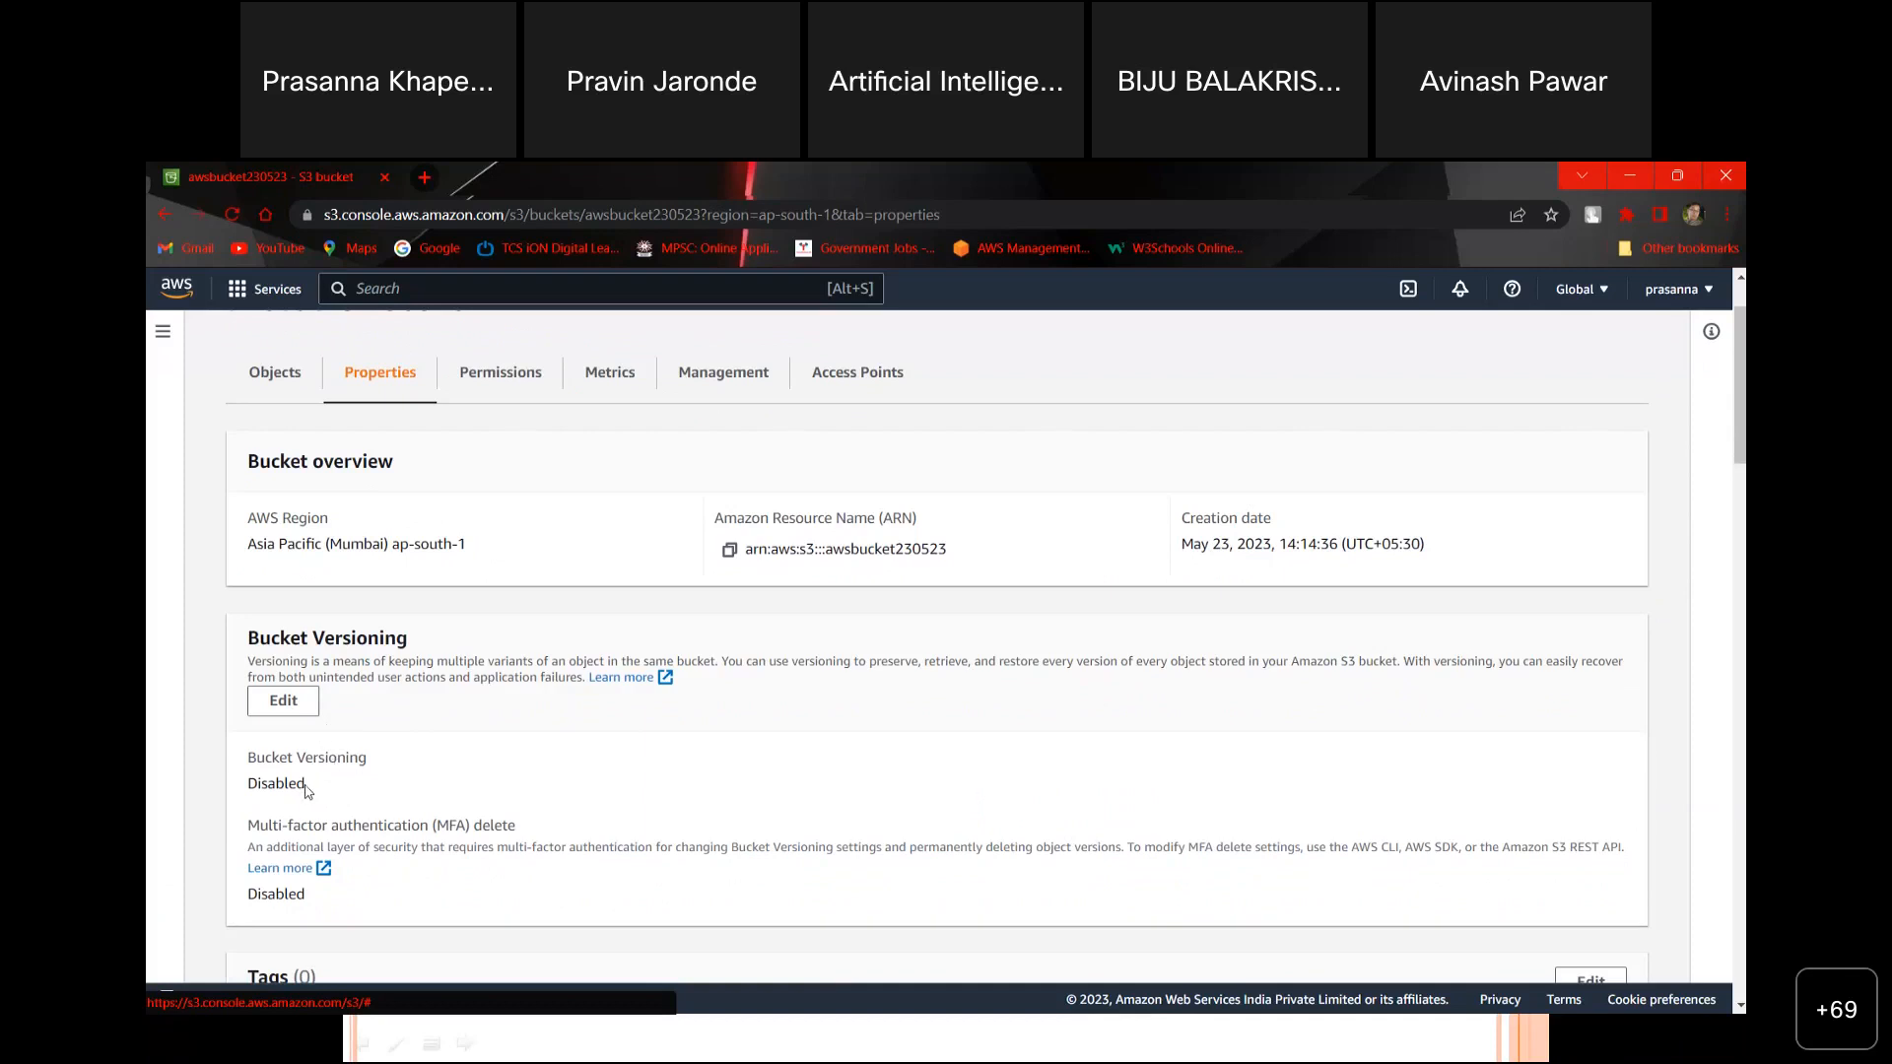
# Step: Enable Bucket Versioning for awsbucket230523 and save the changes
pyautogui.click(285, 701)
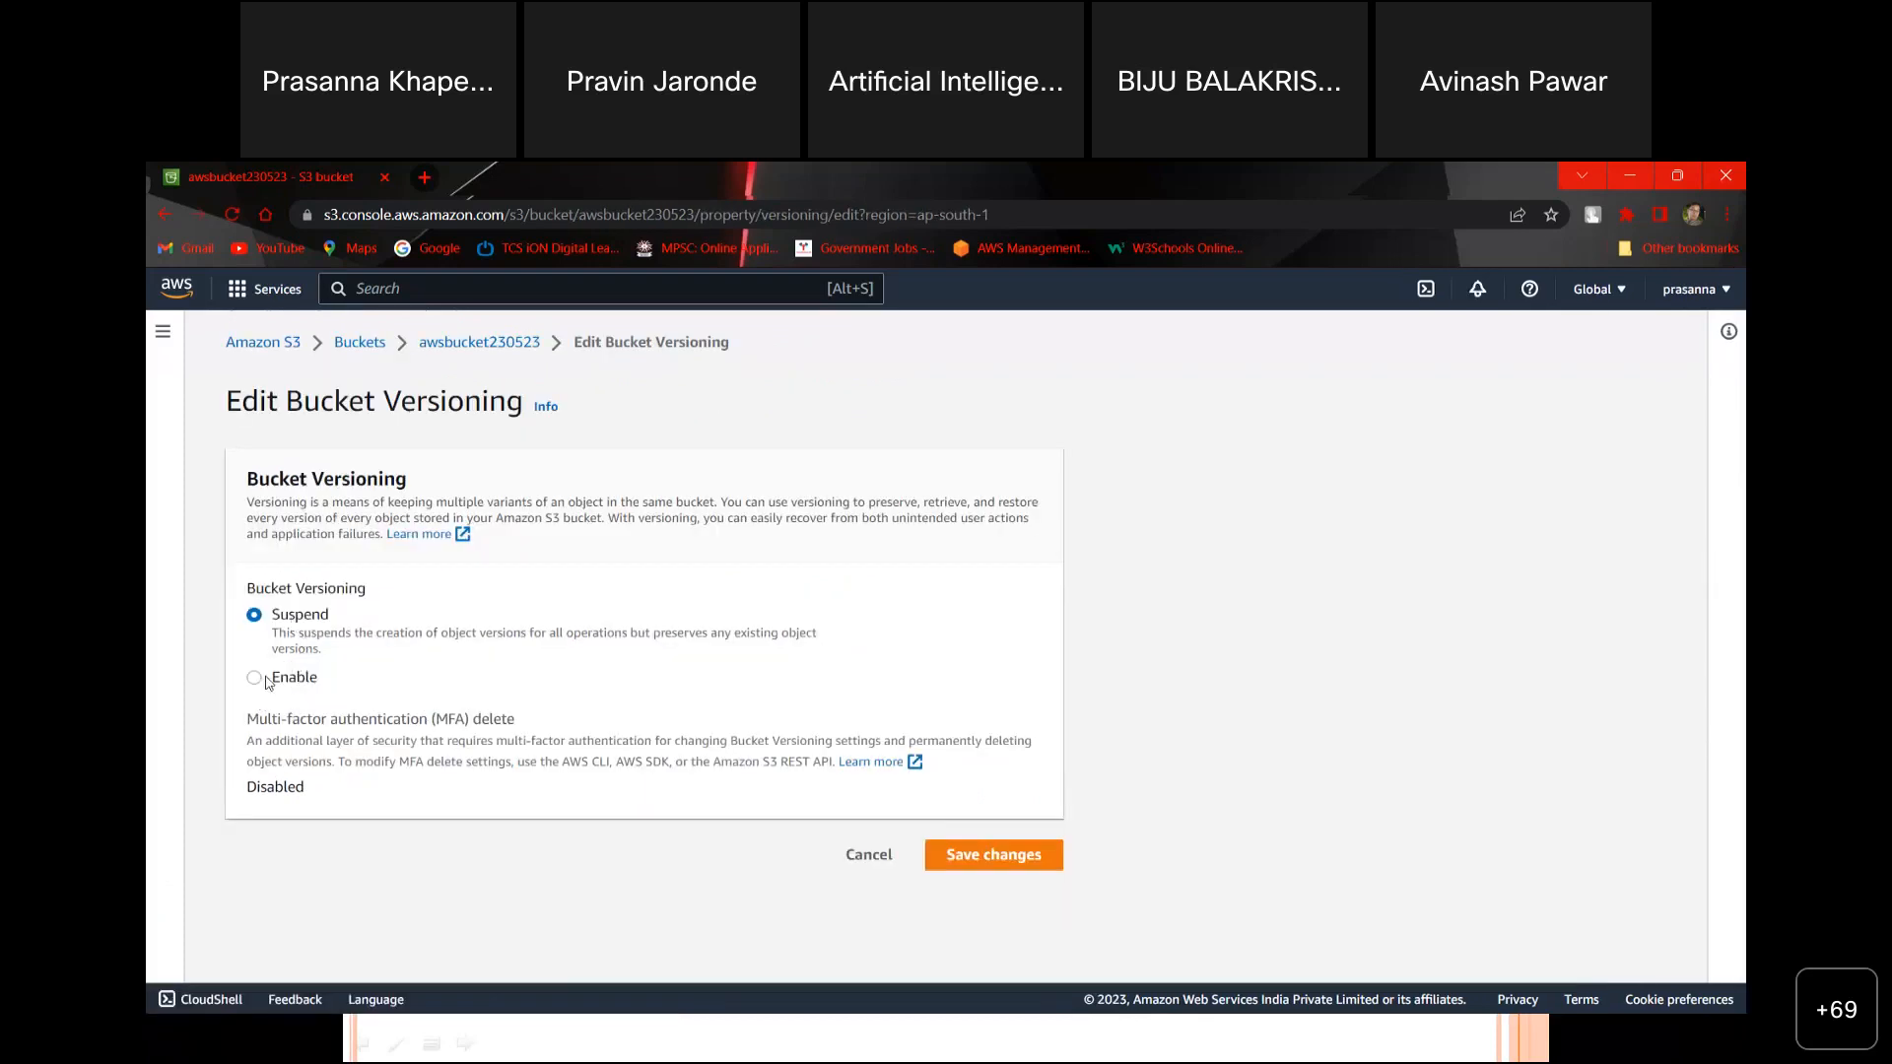
pyautogui.click(266, 680)
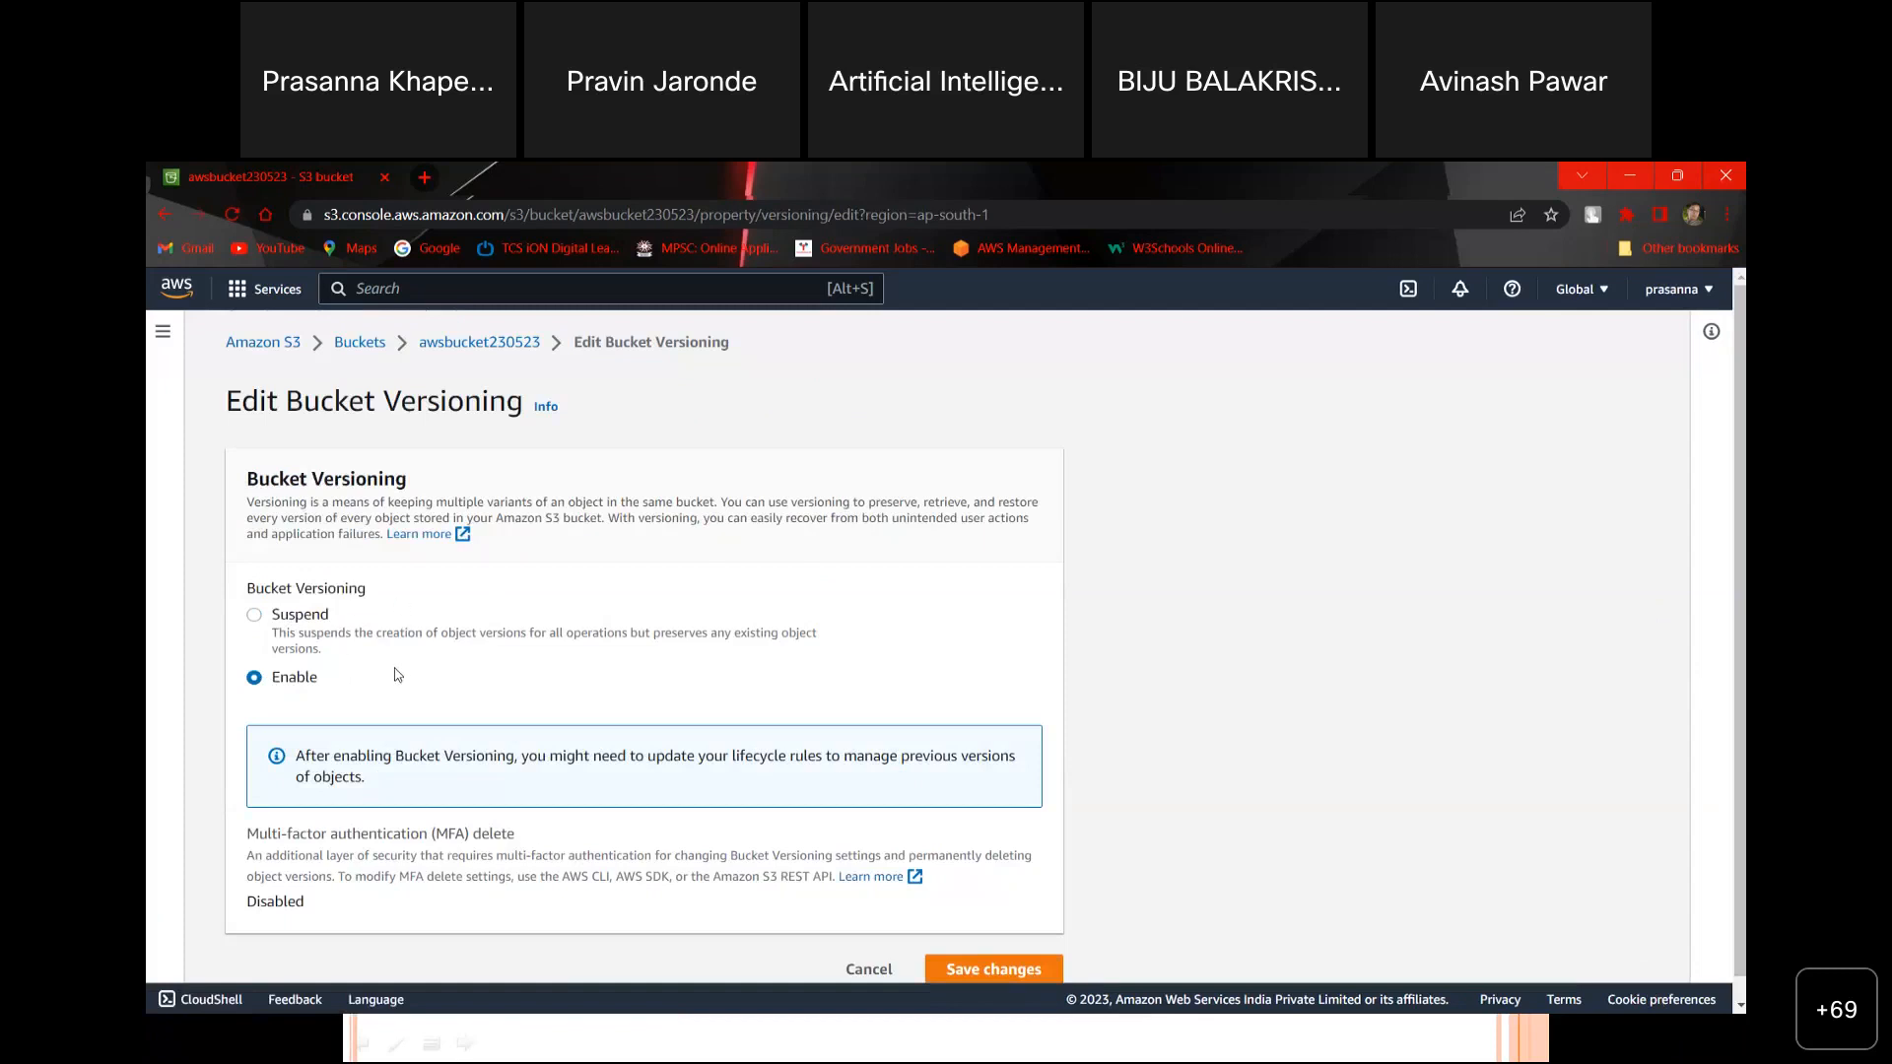
pyautogui.scroll(-1, 532, 684)
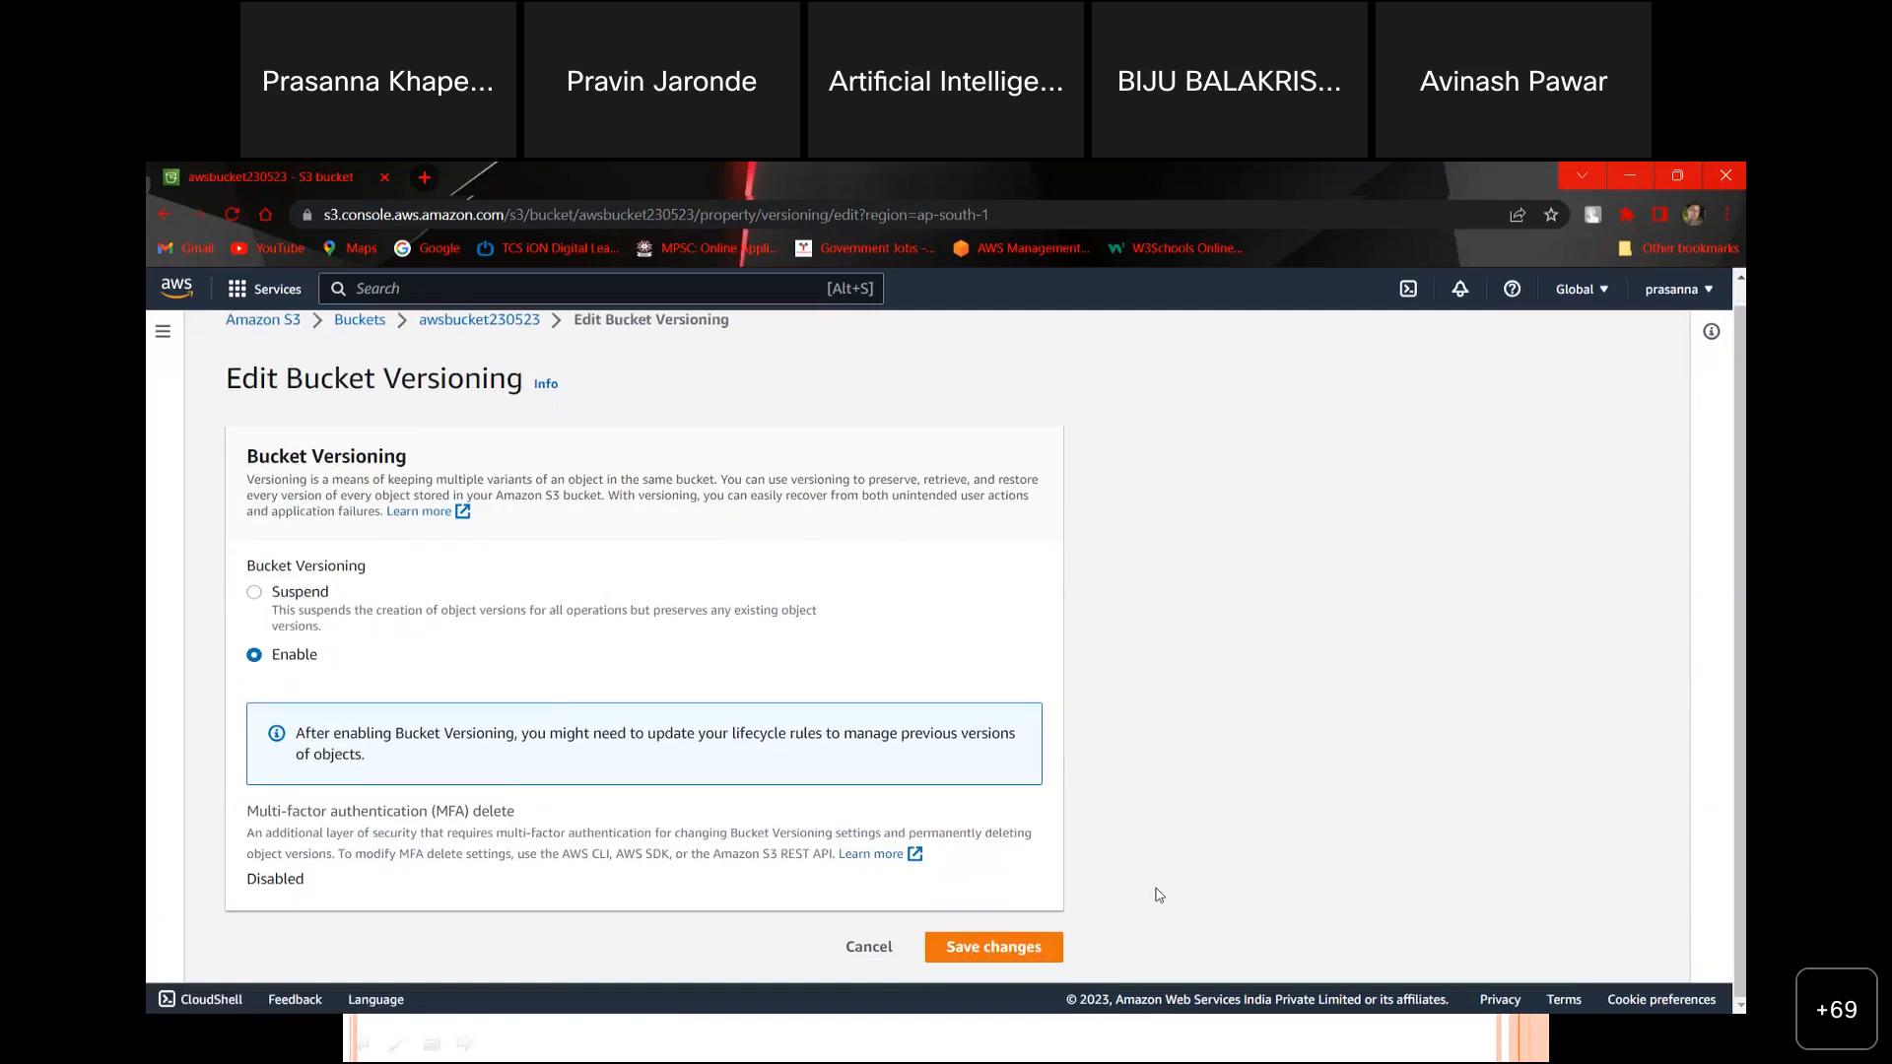
pyautogui.click(979, 949)
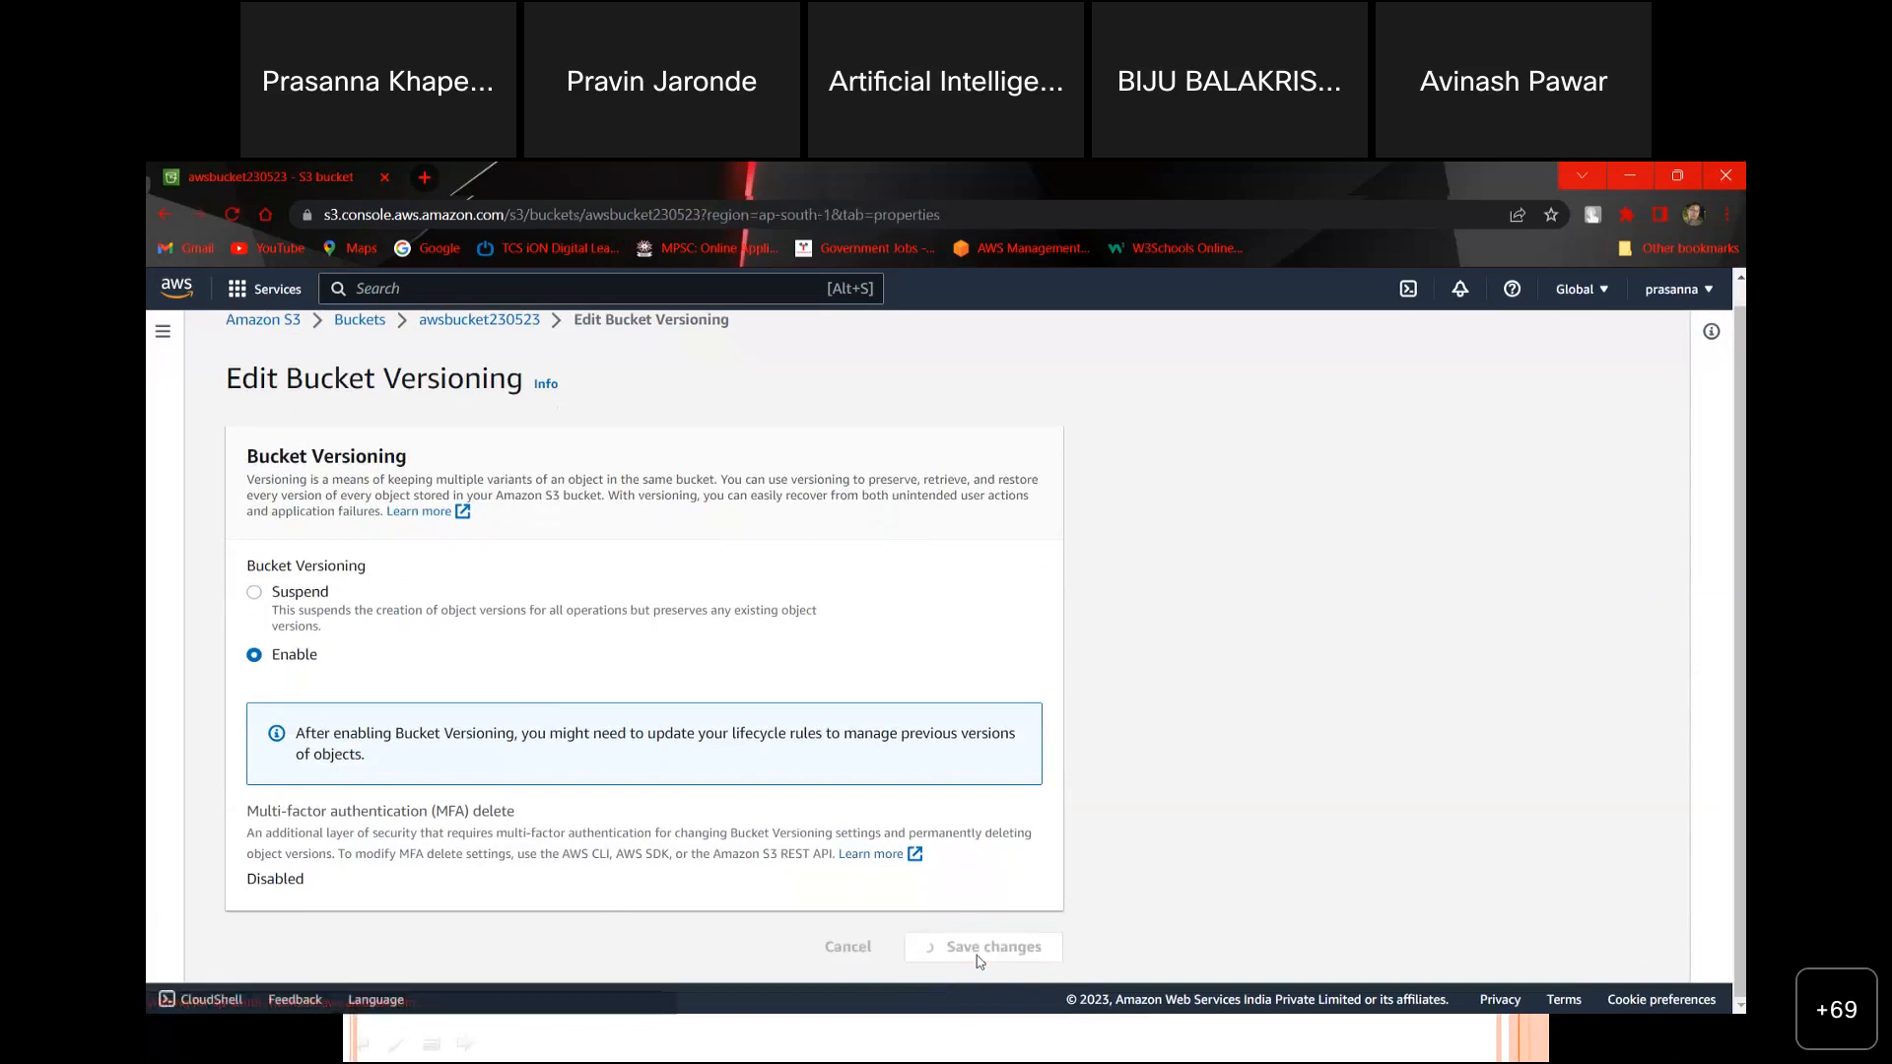
pyautogui.scroll(-3, 594, 757)
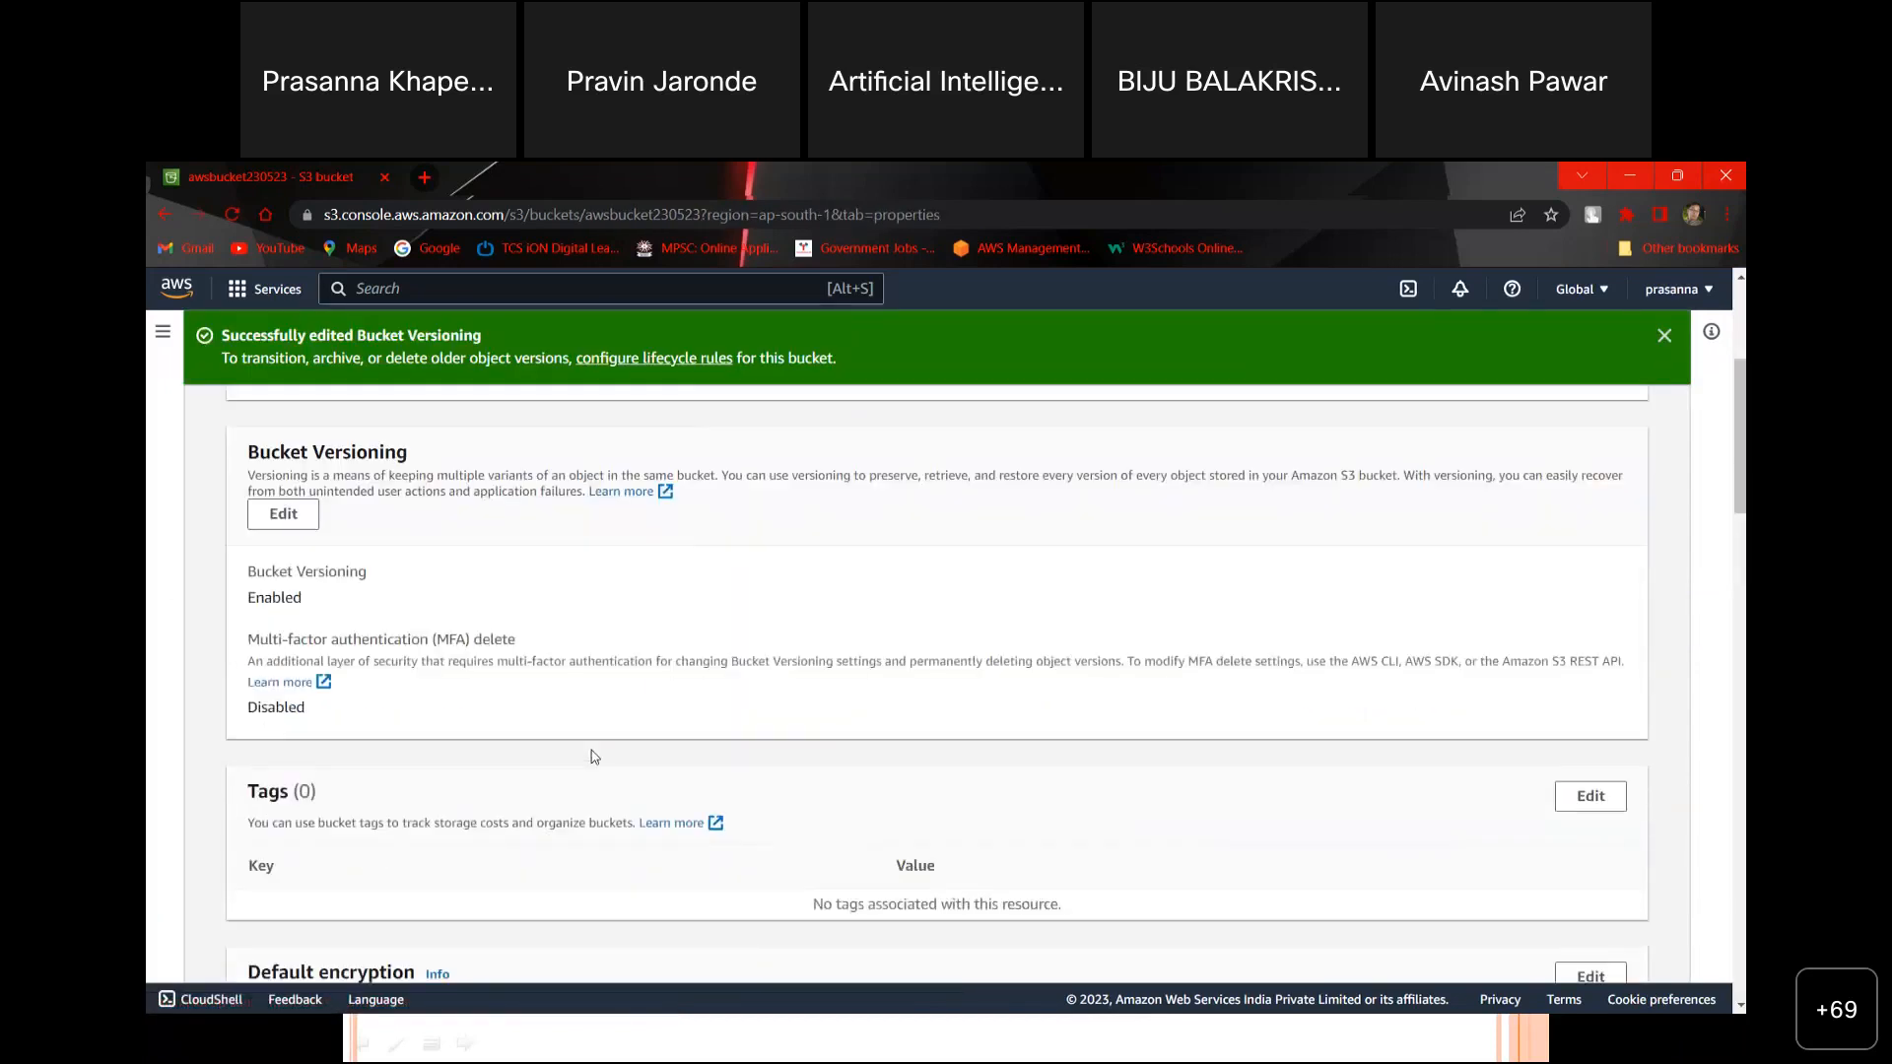
pyautogui.scroll(3, 594, 757)
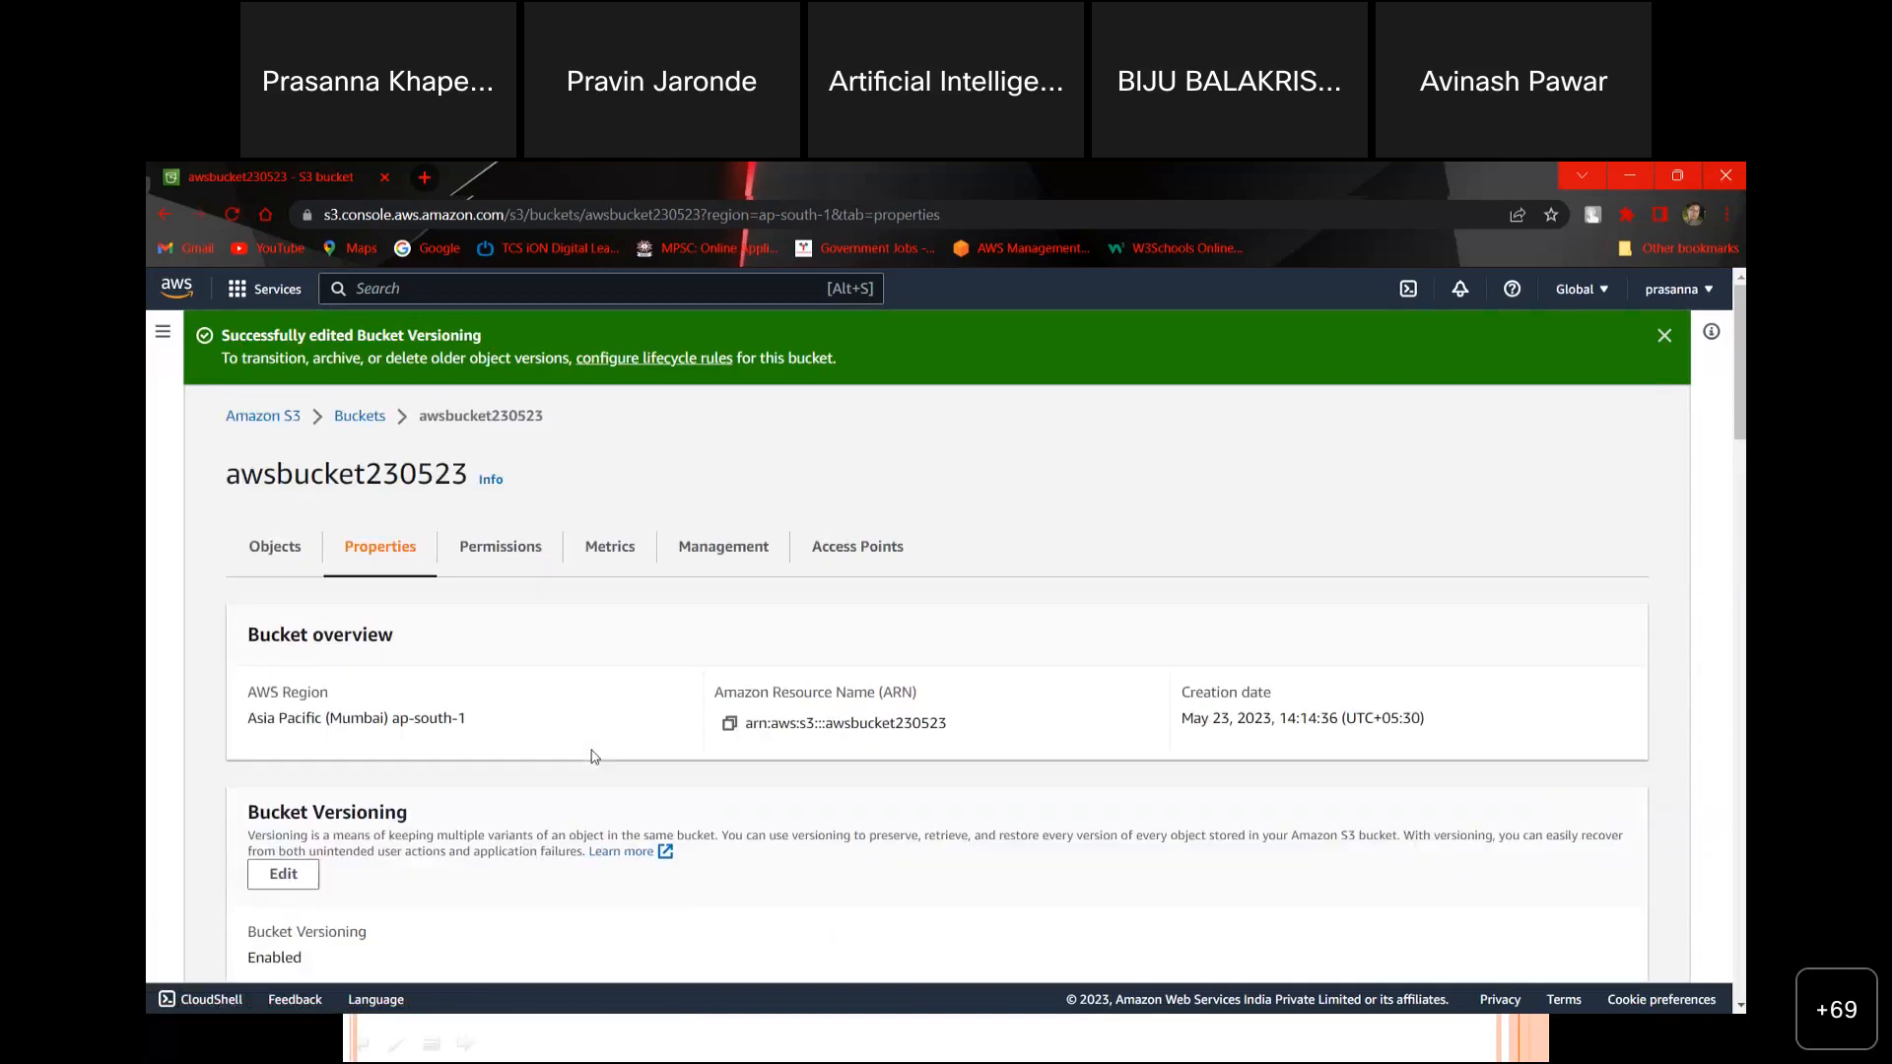
# Step: Show the bucket's objects, then switch to File Explorer and create New Text Document.txt on the Desktop
pyautogui.click(287, 560)
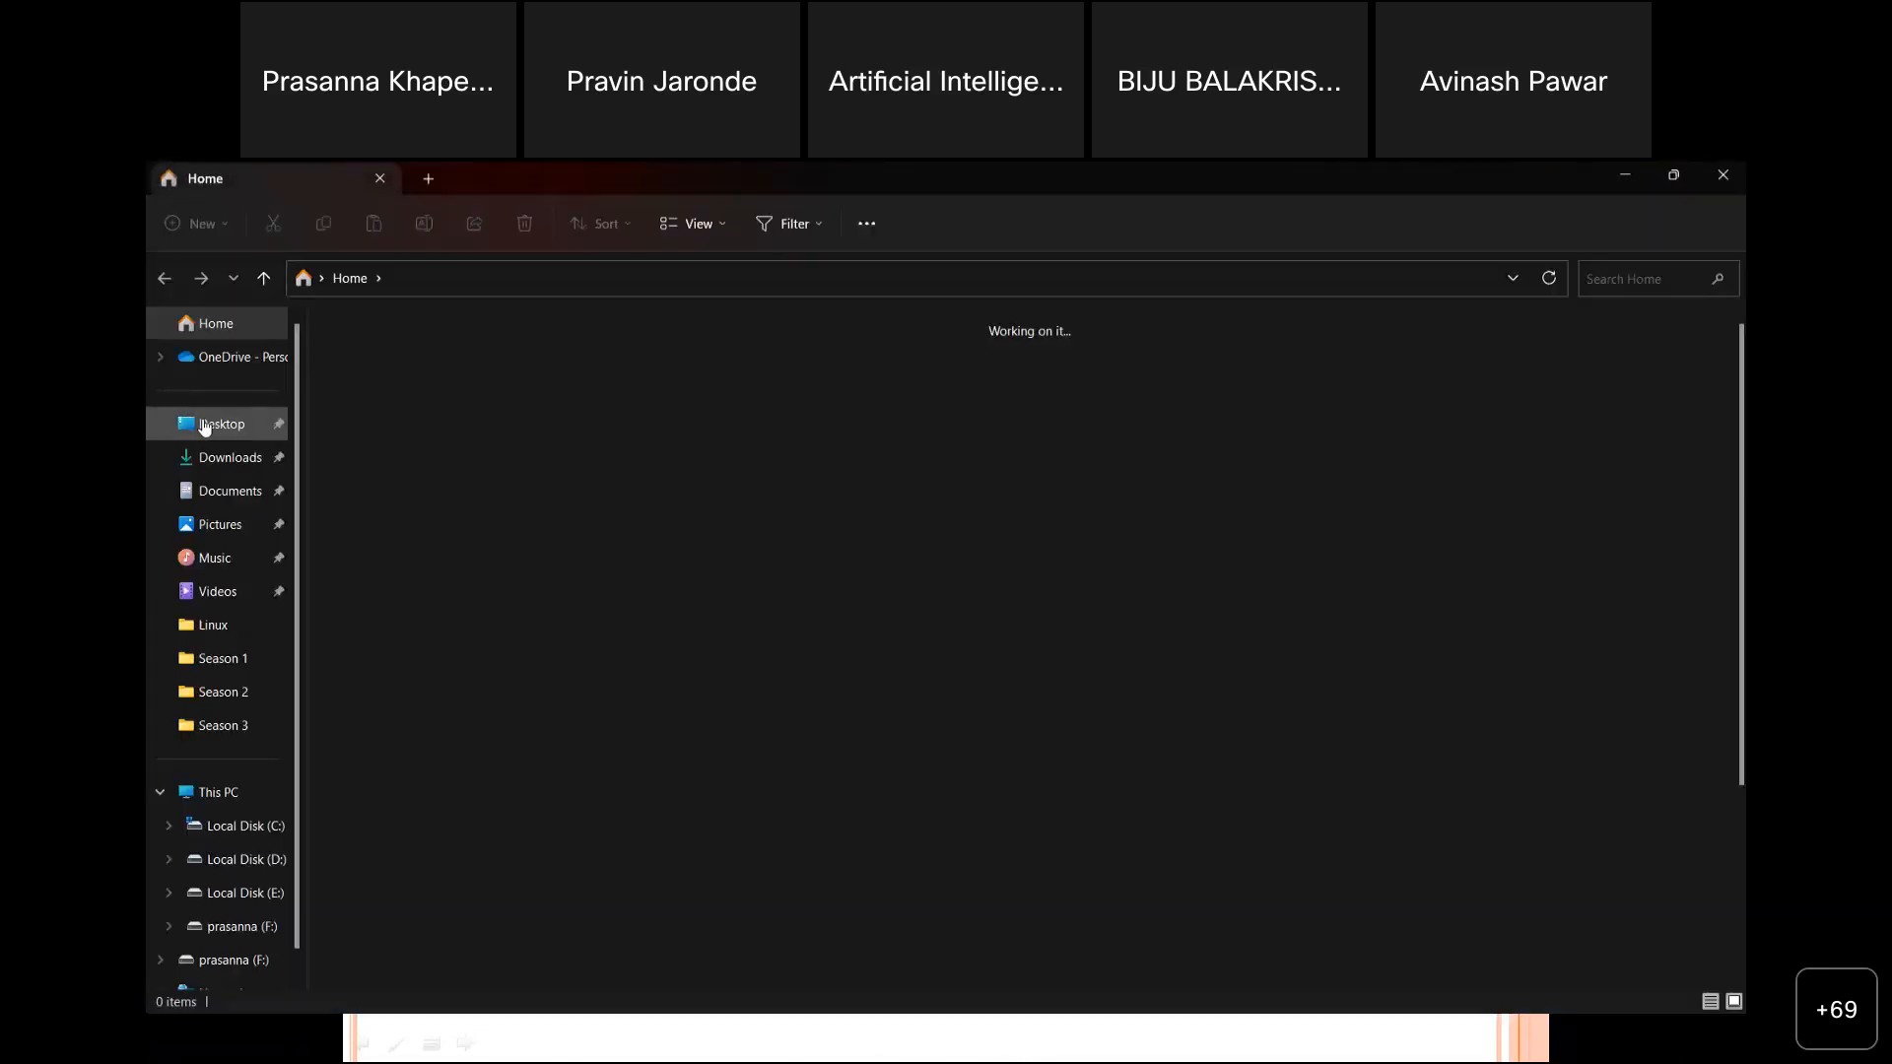
pyautogui.click(204, 425)
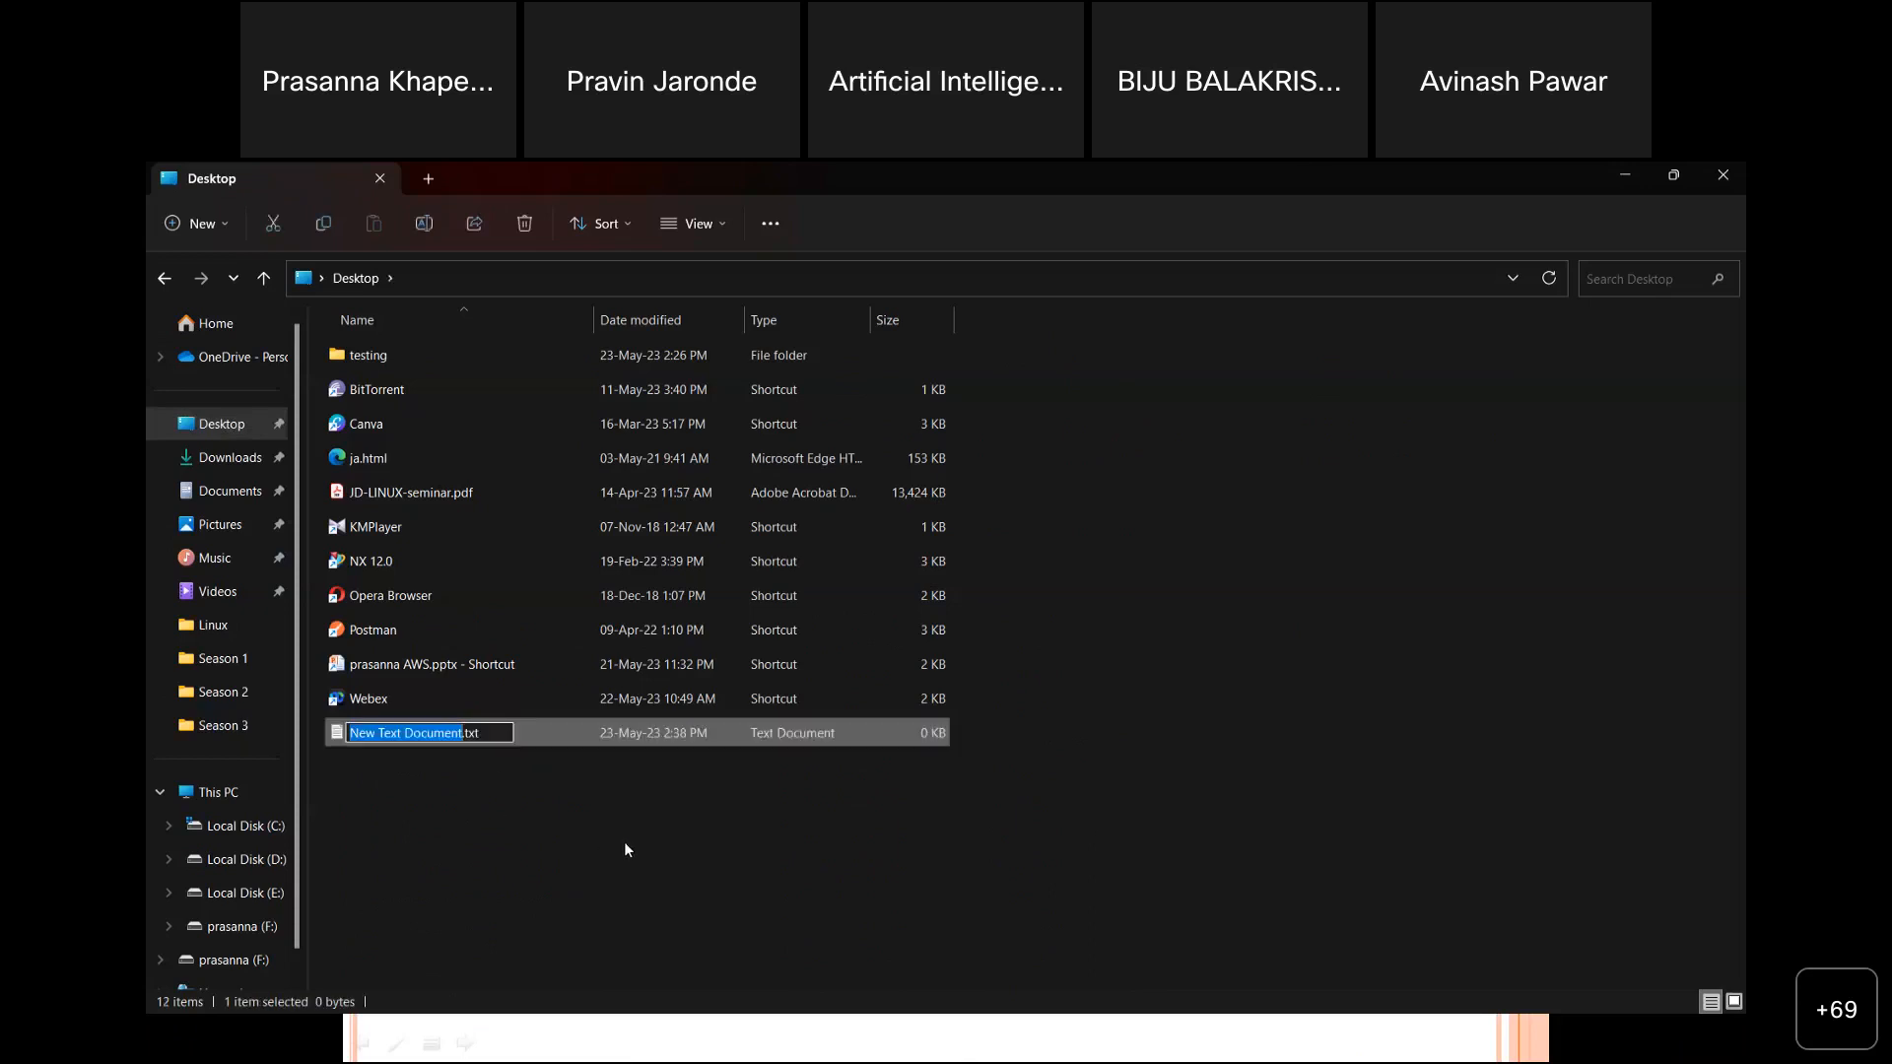
pyautogui.click(464, 779)
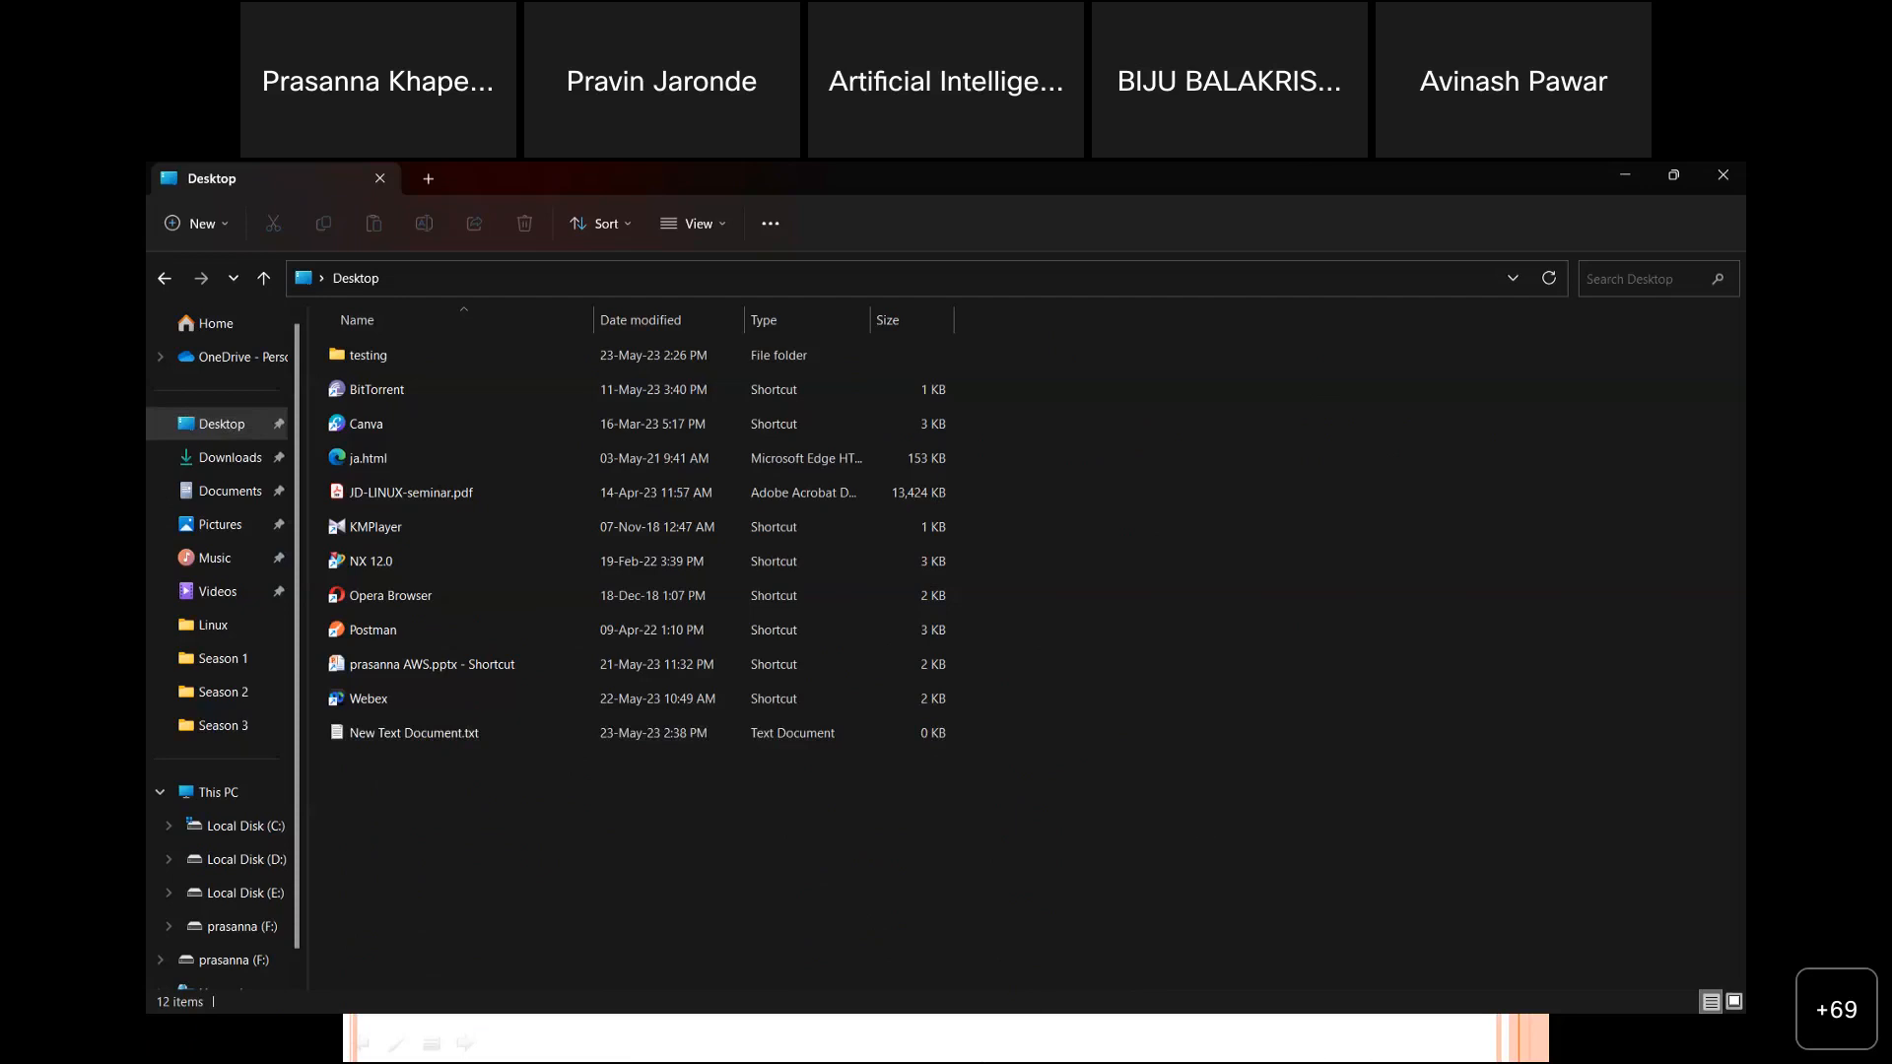
# Step: Switch back to the S3 console, upload New Text Document.txt from the Desktop to awsbucket230523, and close the upload status
pyautogui.click(904, 1044)
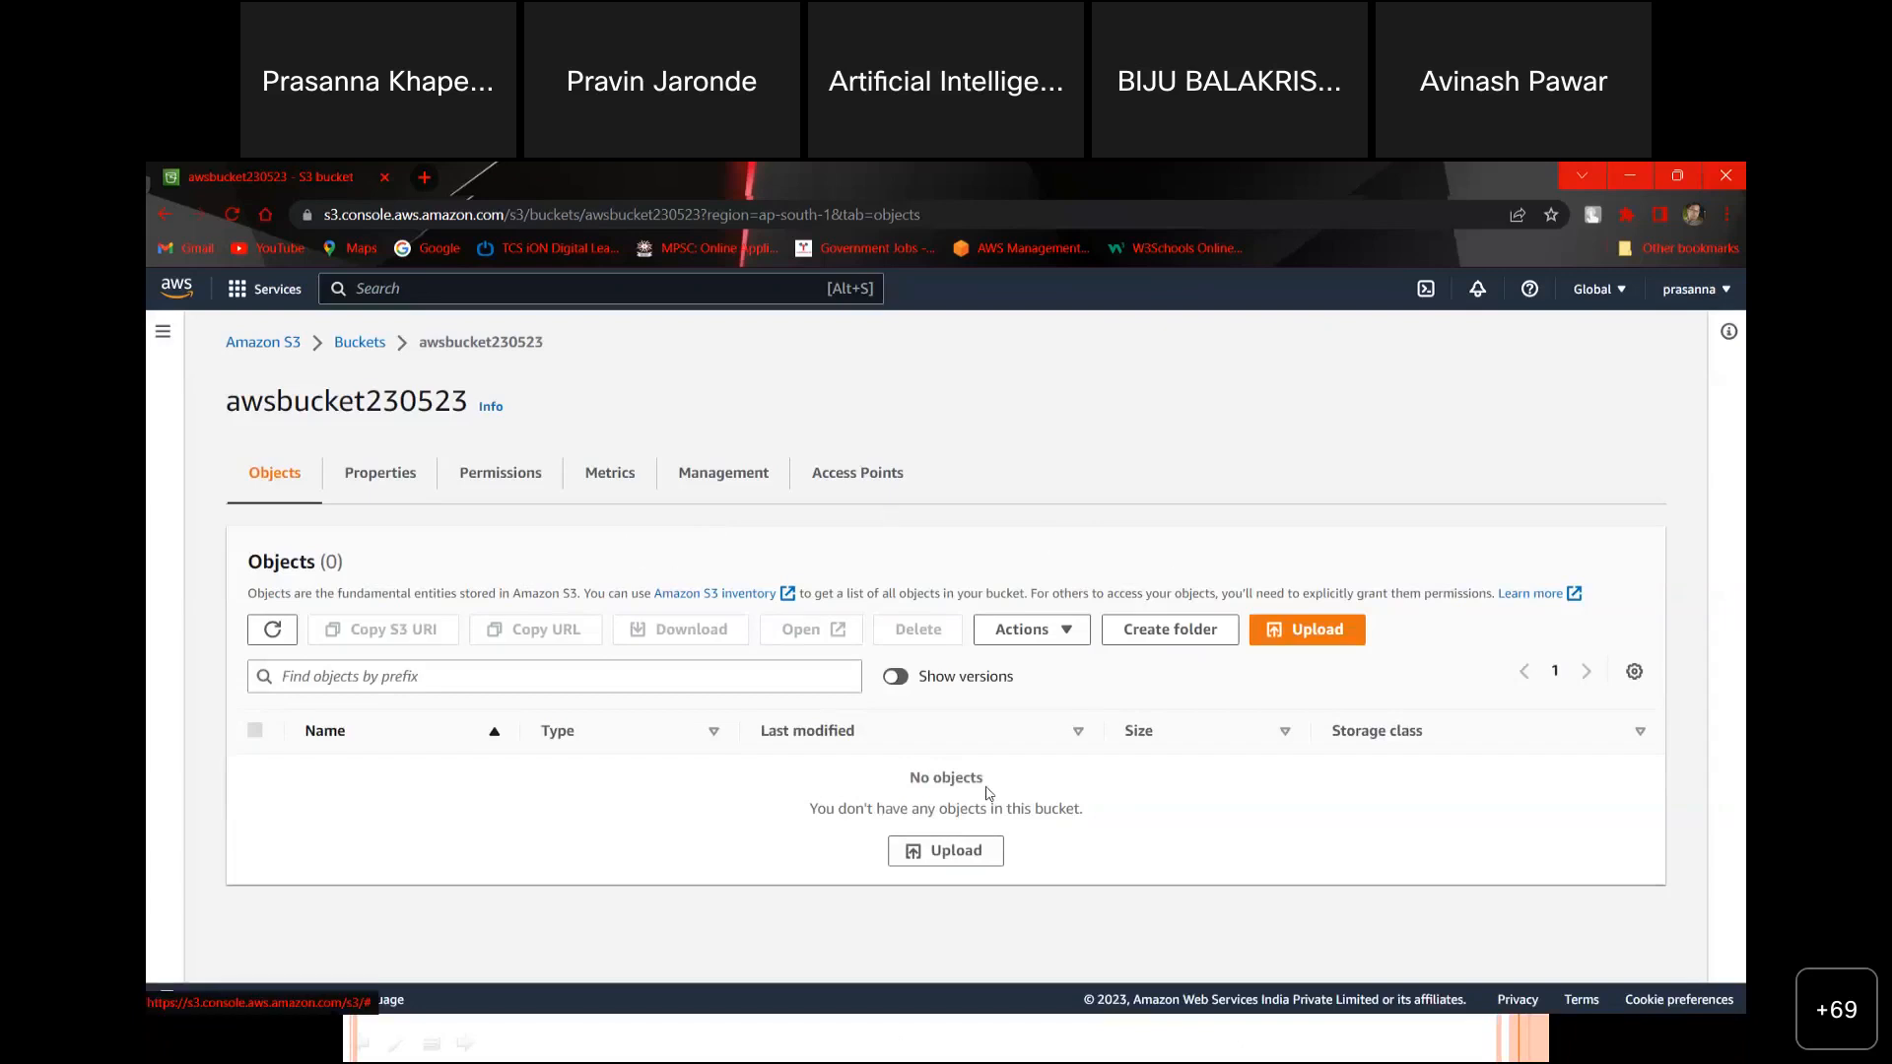
pyautogui.click(974, 853)
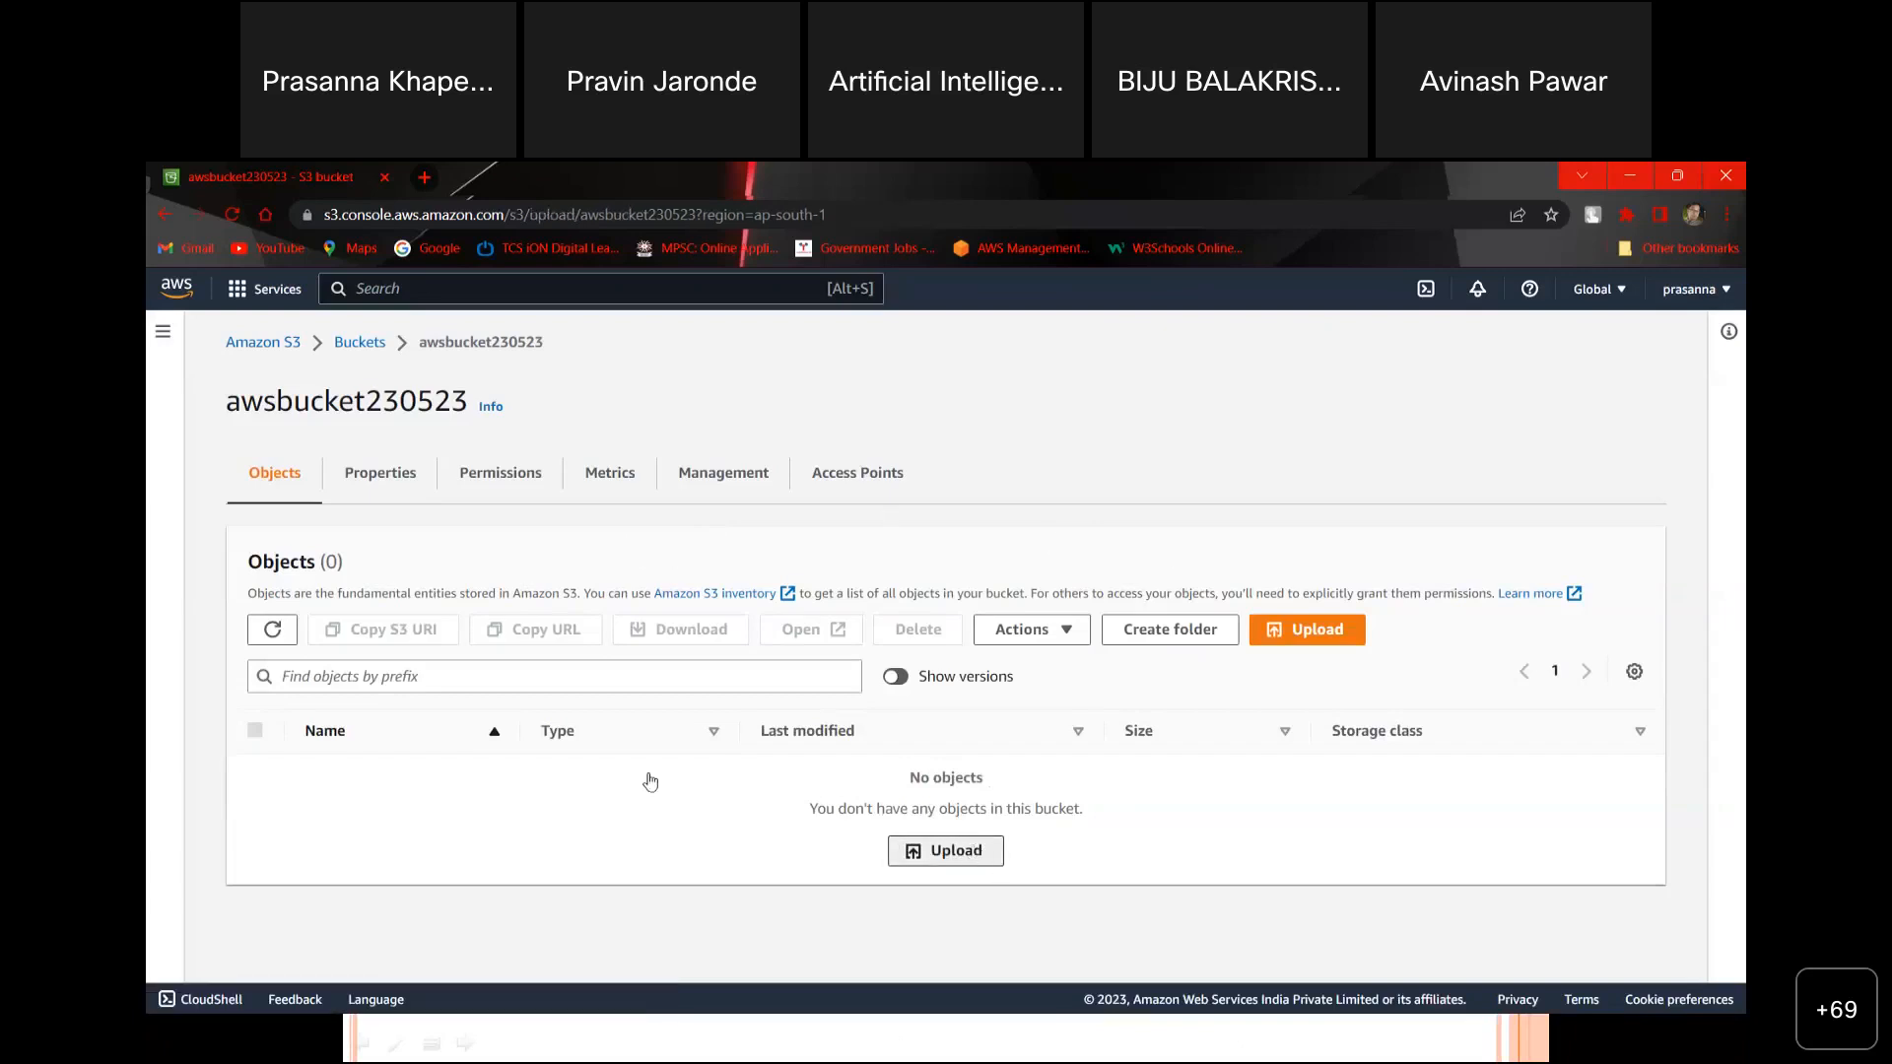
pyautogui.click(881, 594)
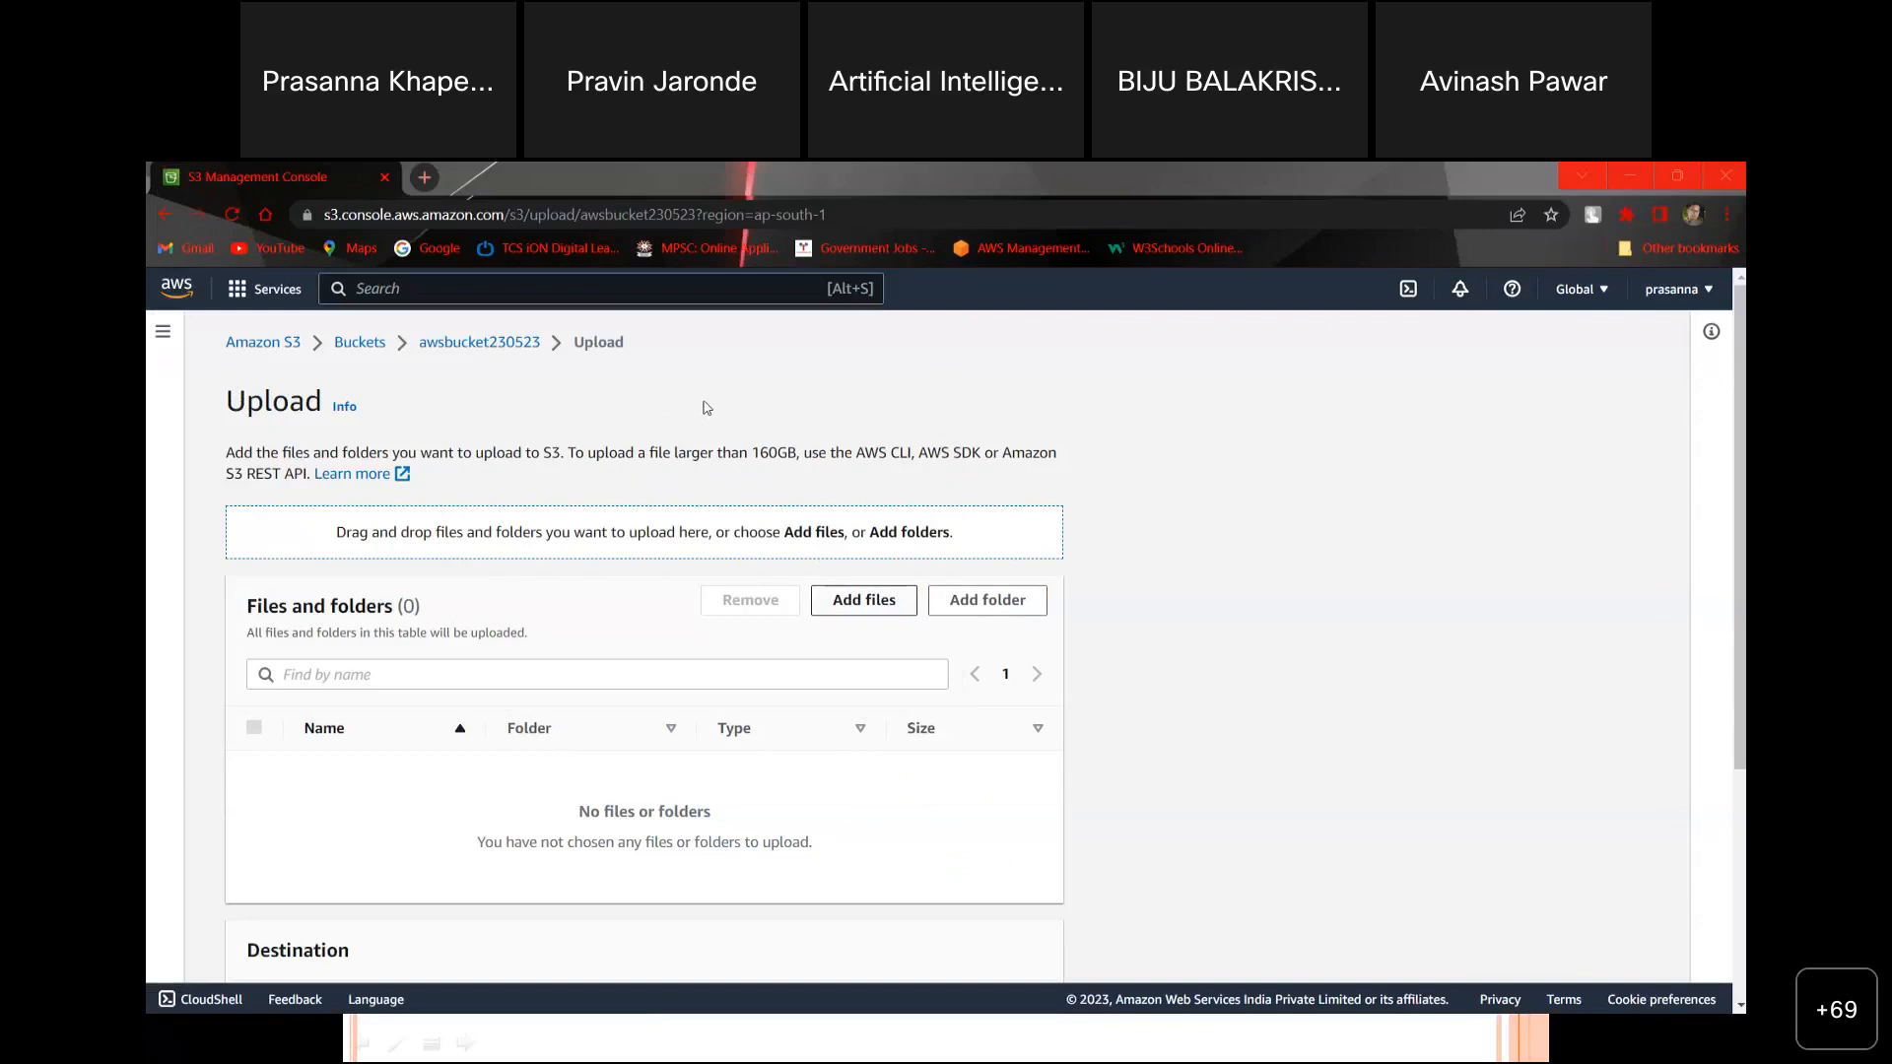
pyautogui.click(750, 635)
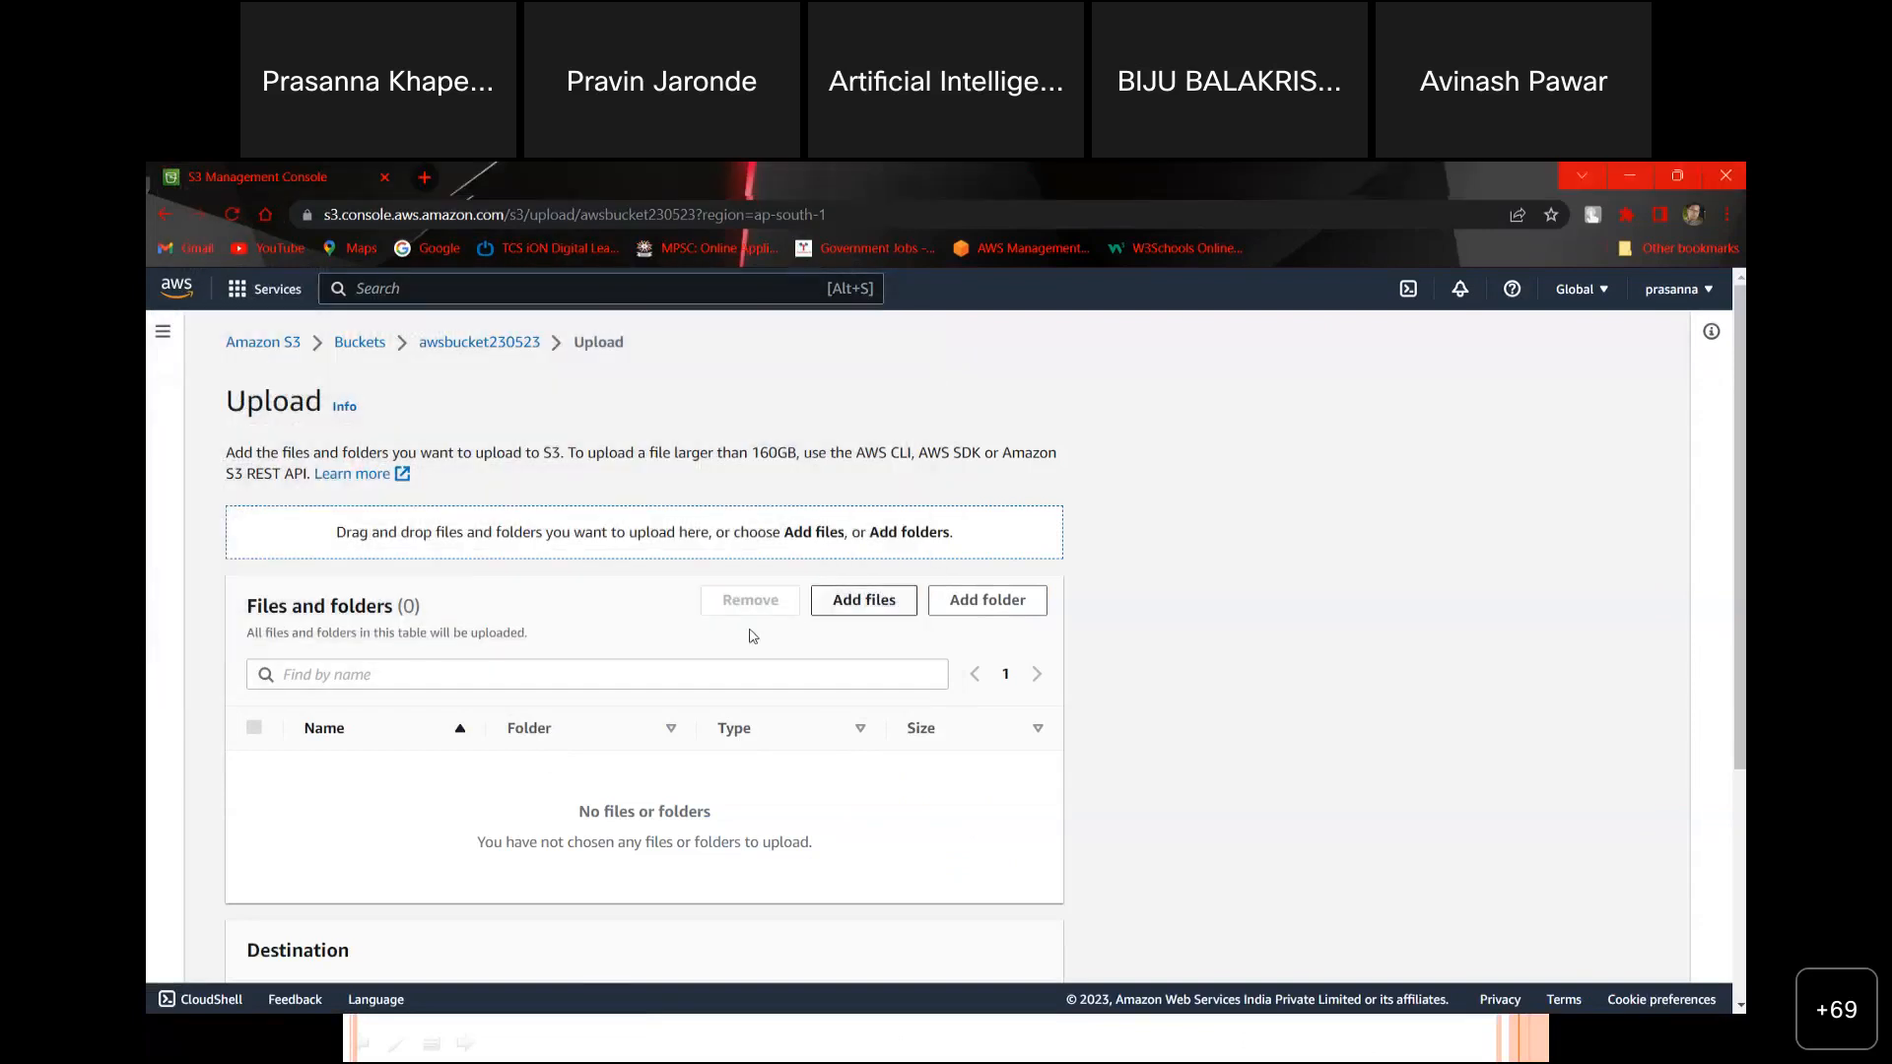
pyautogui.scroll(-3, 750, 636)
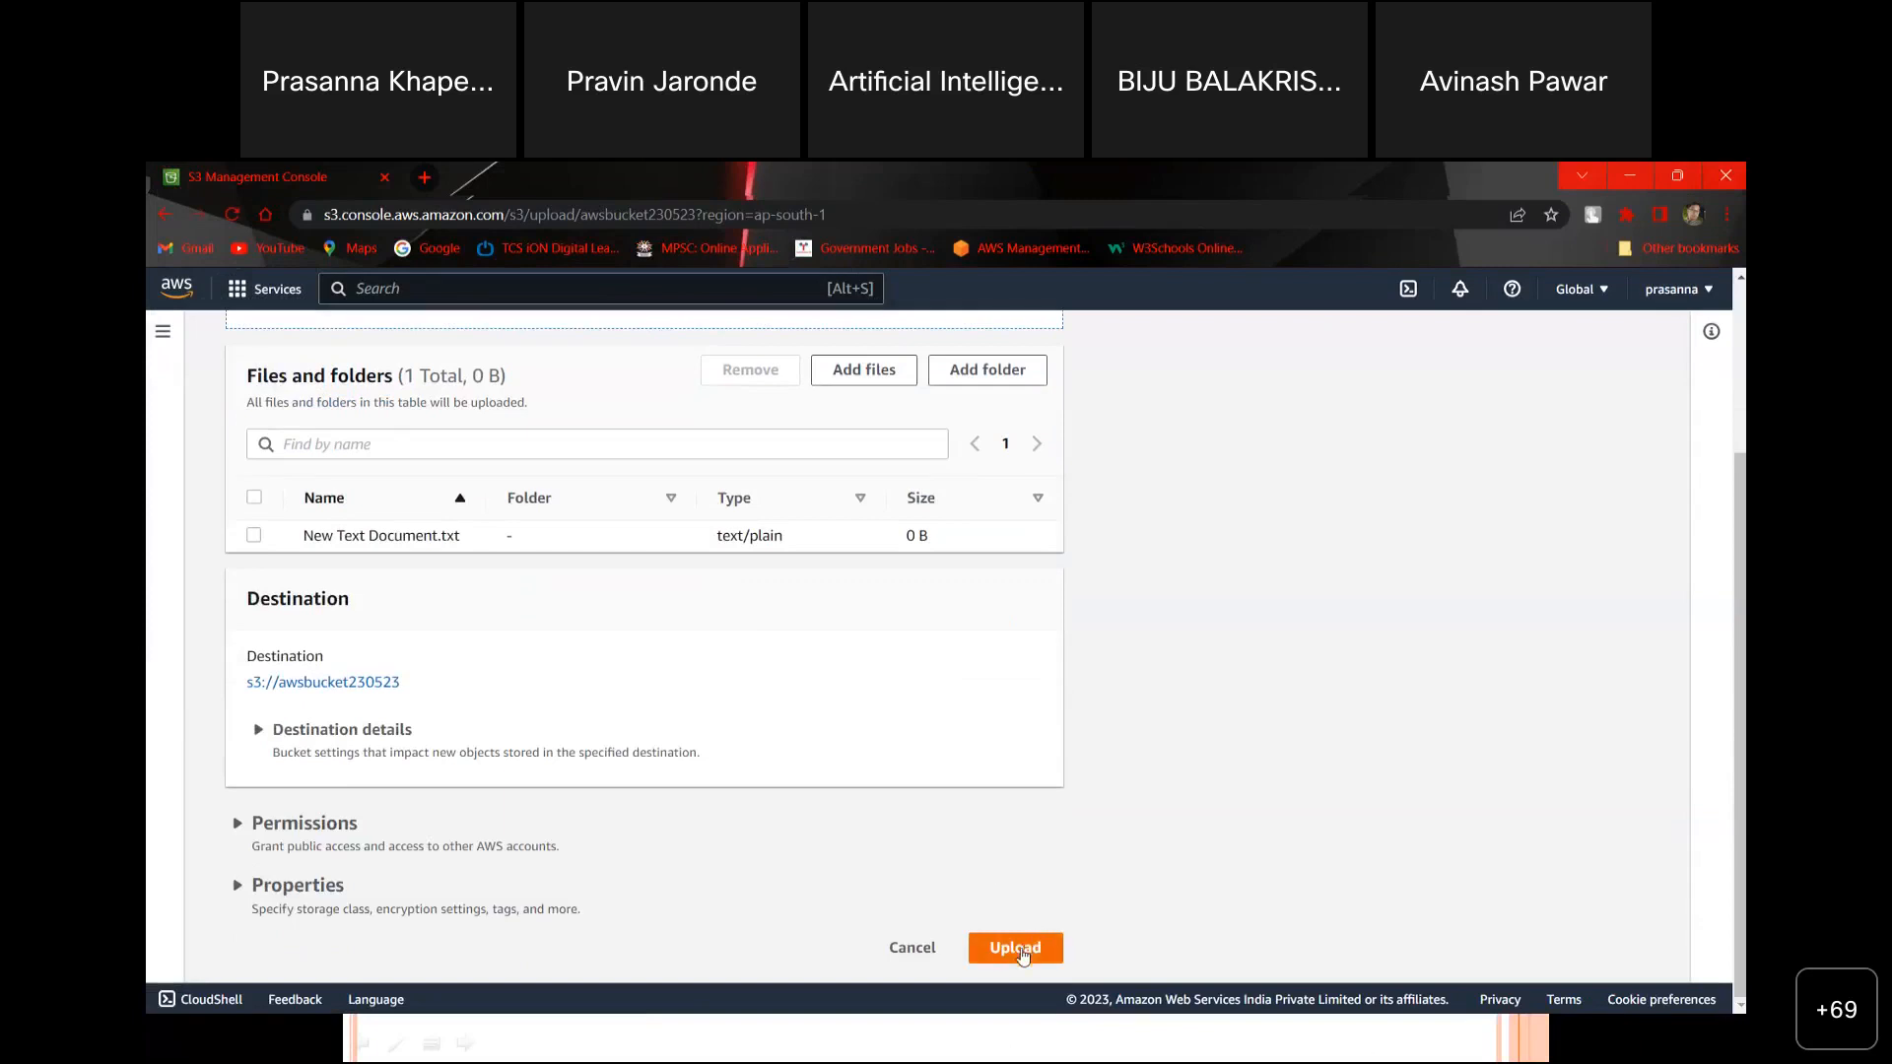
pyautogui.click(1017, 949)
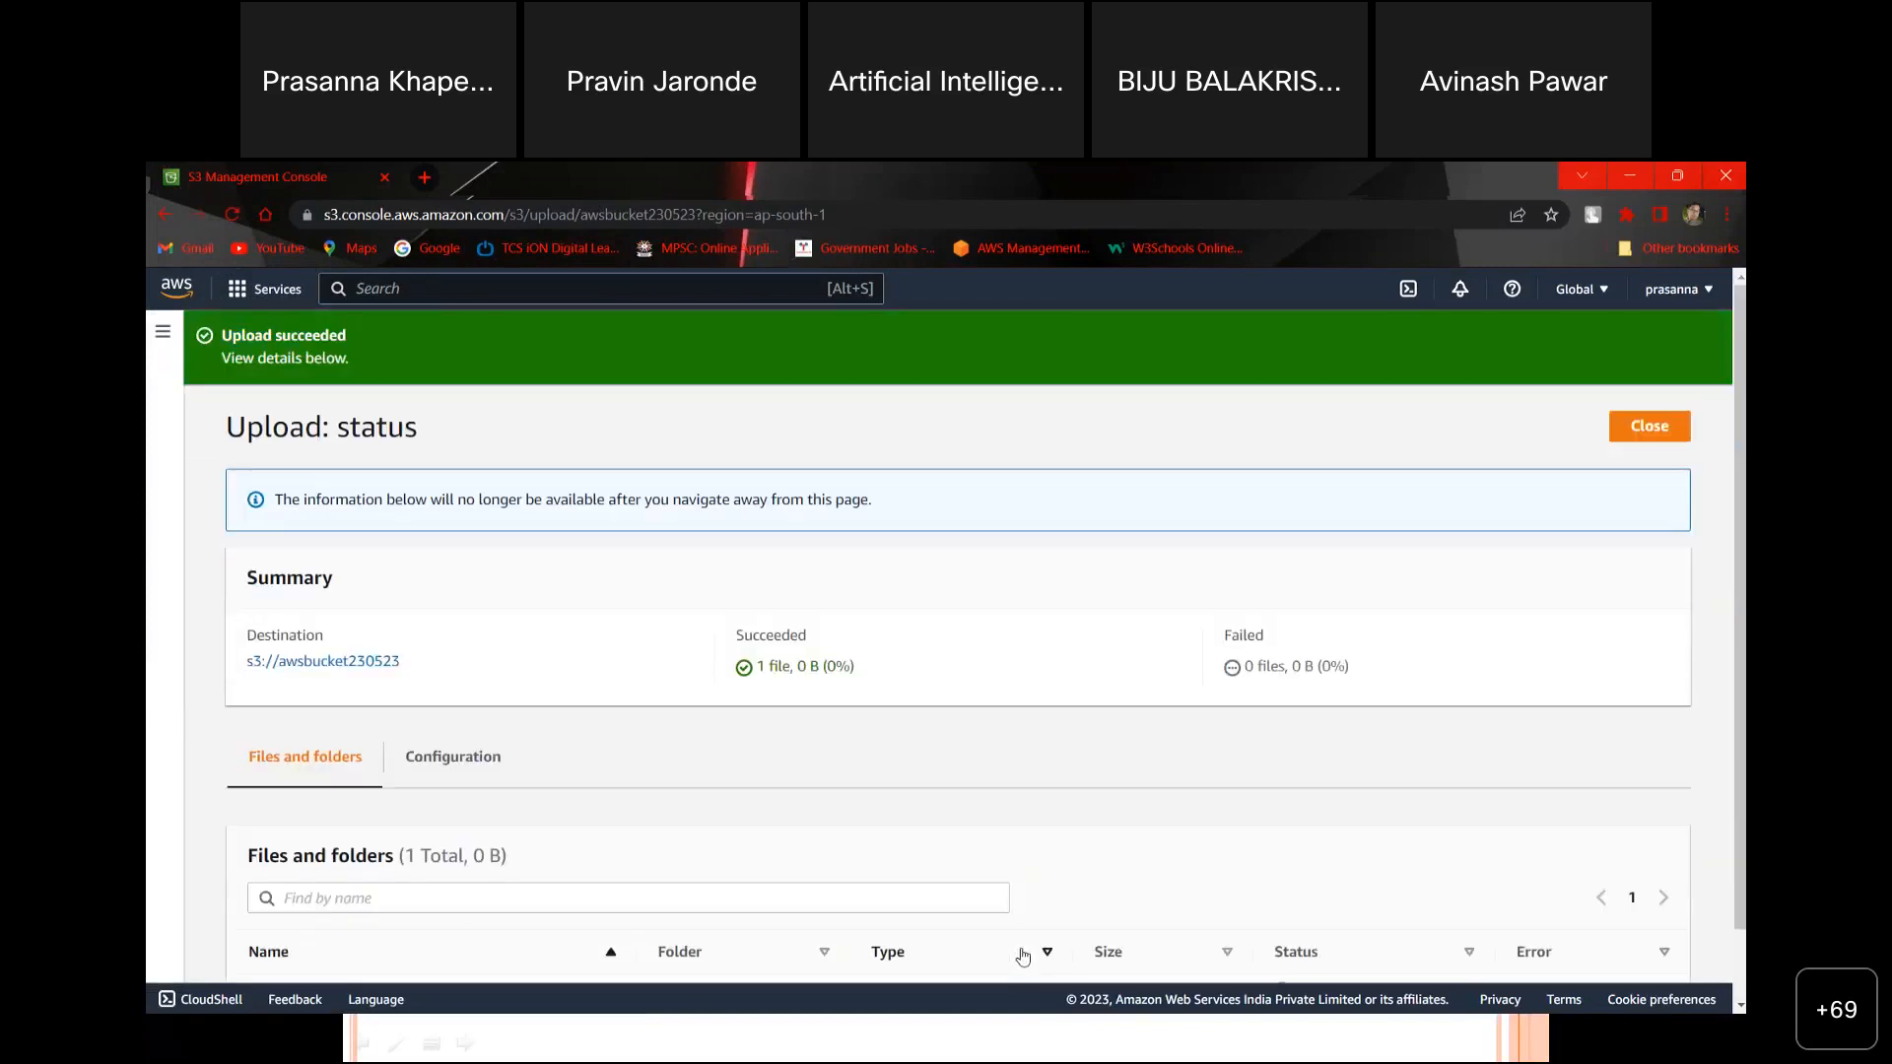
pyautogui.scroll(-2, 906, 804)
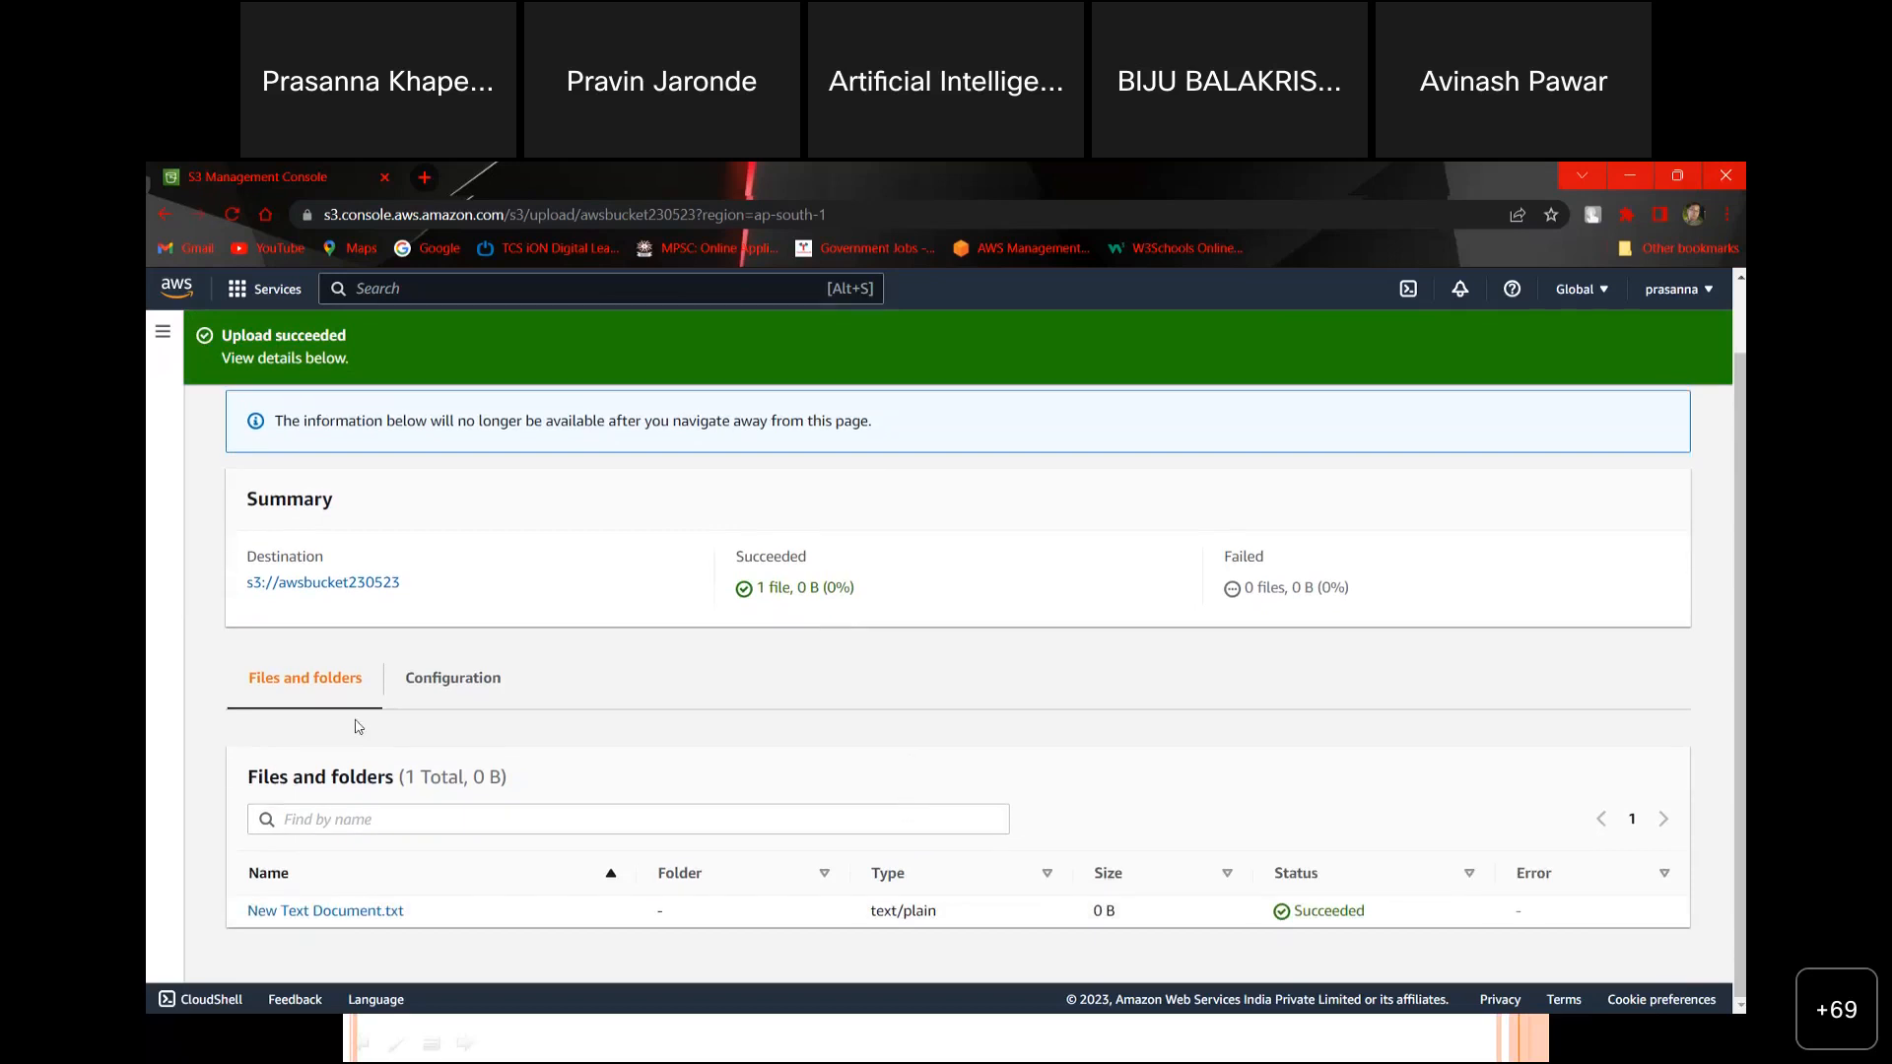
pyautogui.scroll(2, 358, 727)
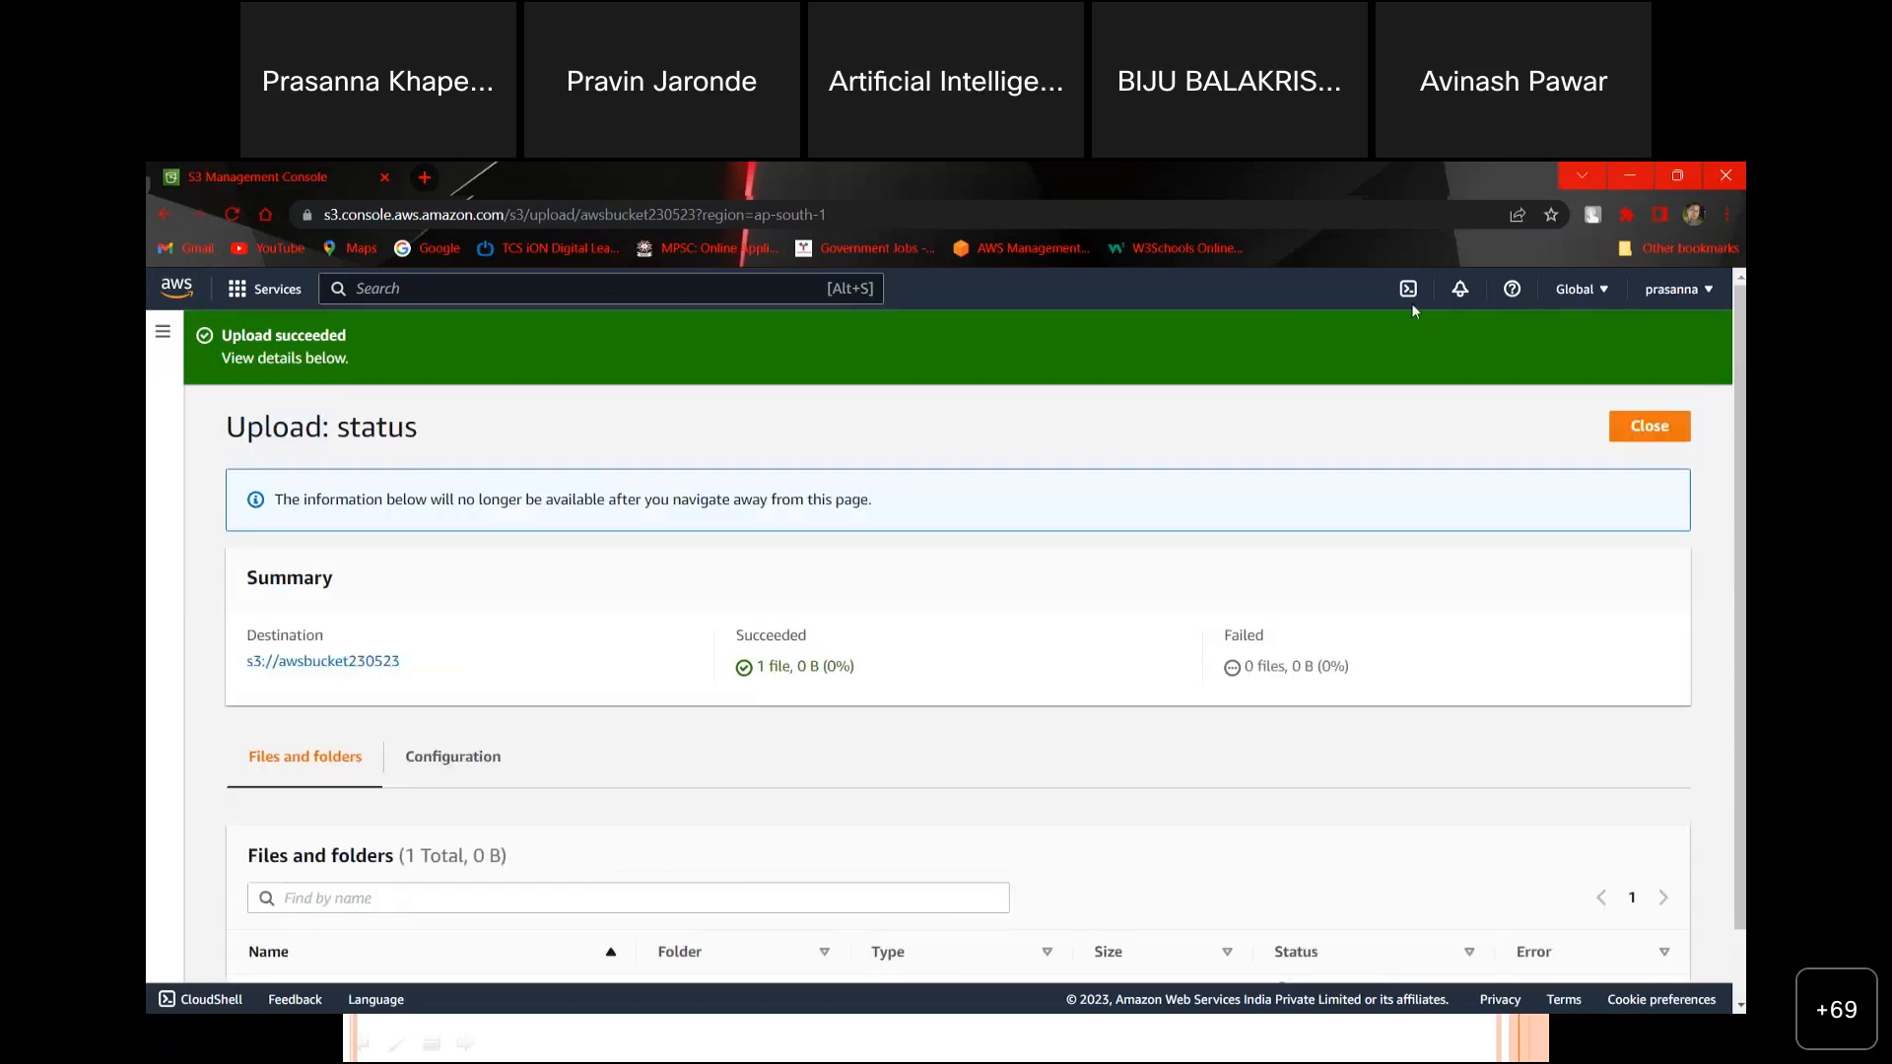
pyautogui.click(1664, 441)
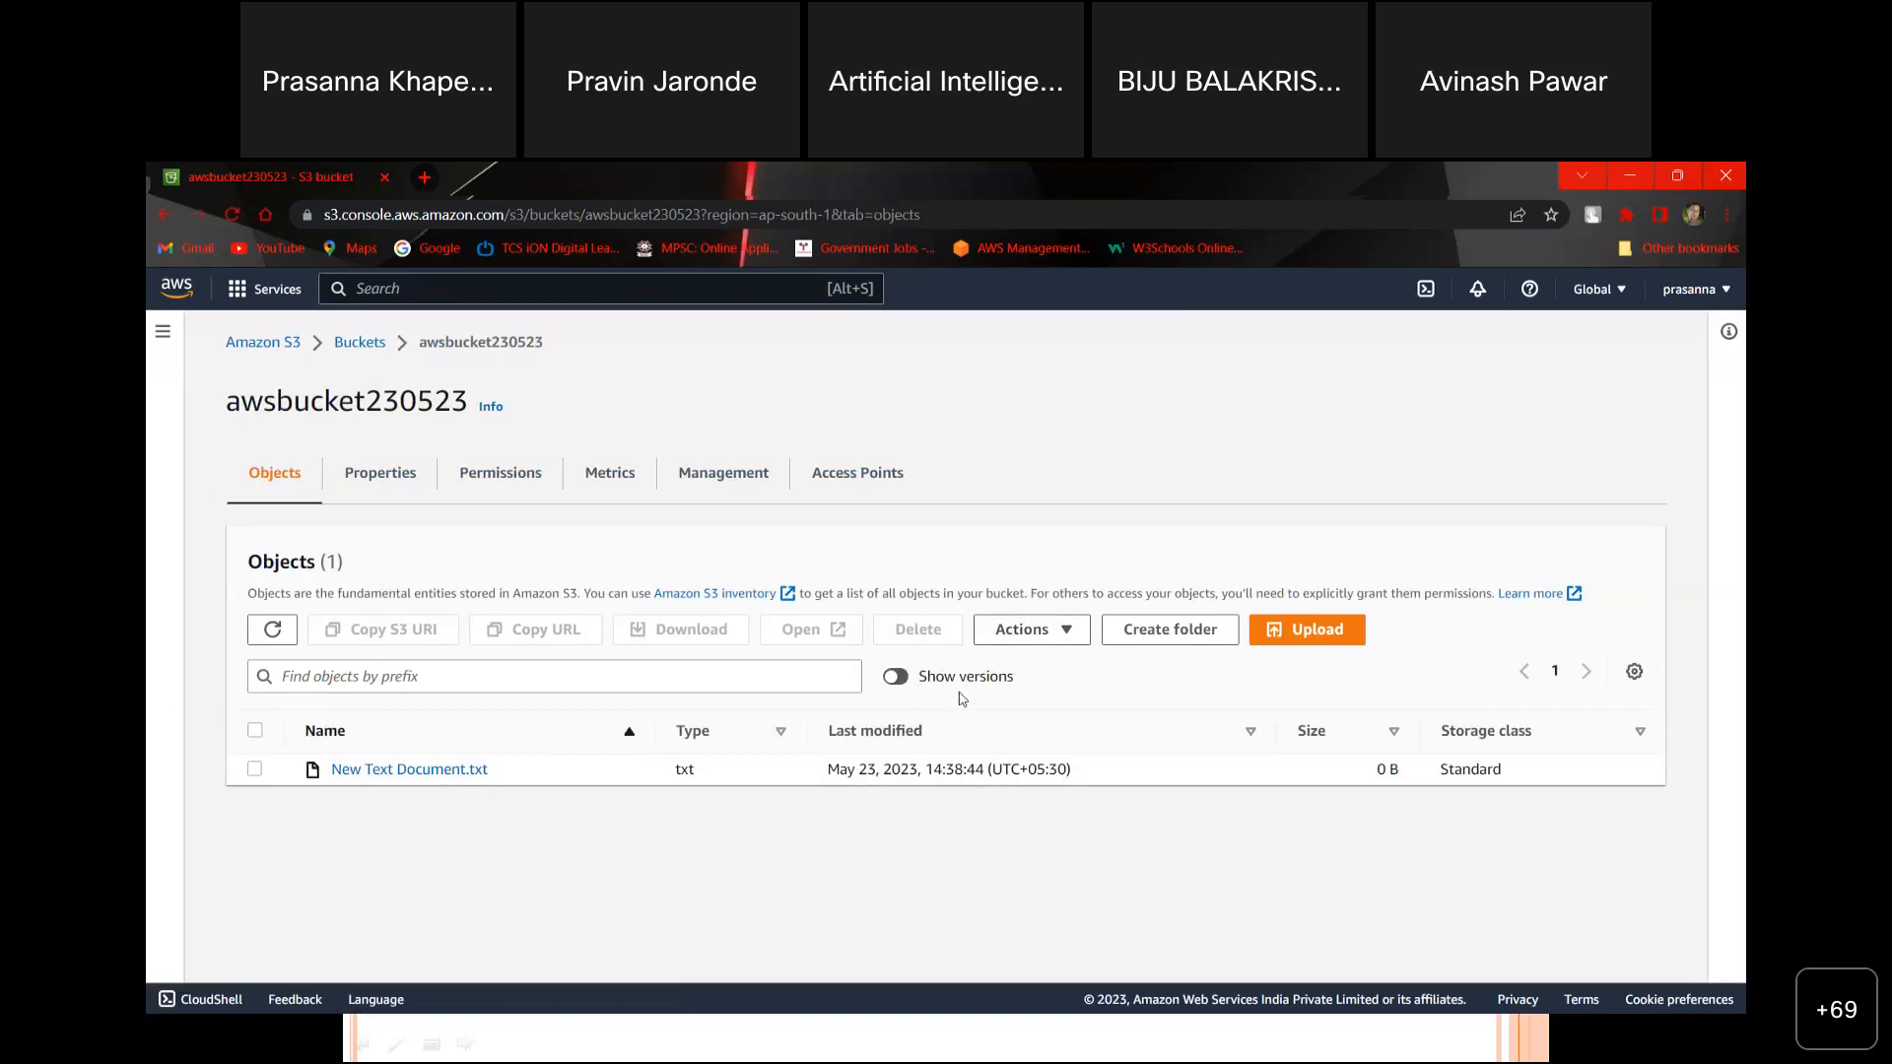
# Step: Show the object versions in the bucket to check the version ID of New Text Document.txt, and hide them again
pyautogui.click(897, 677)
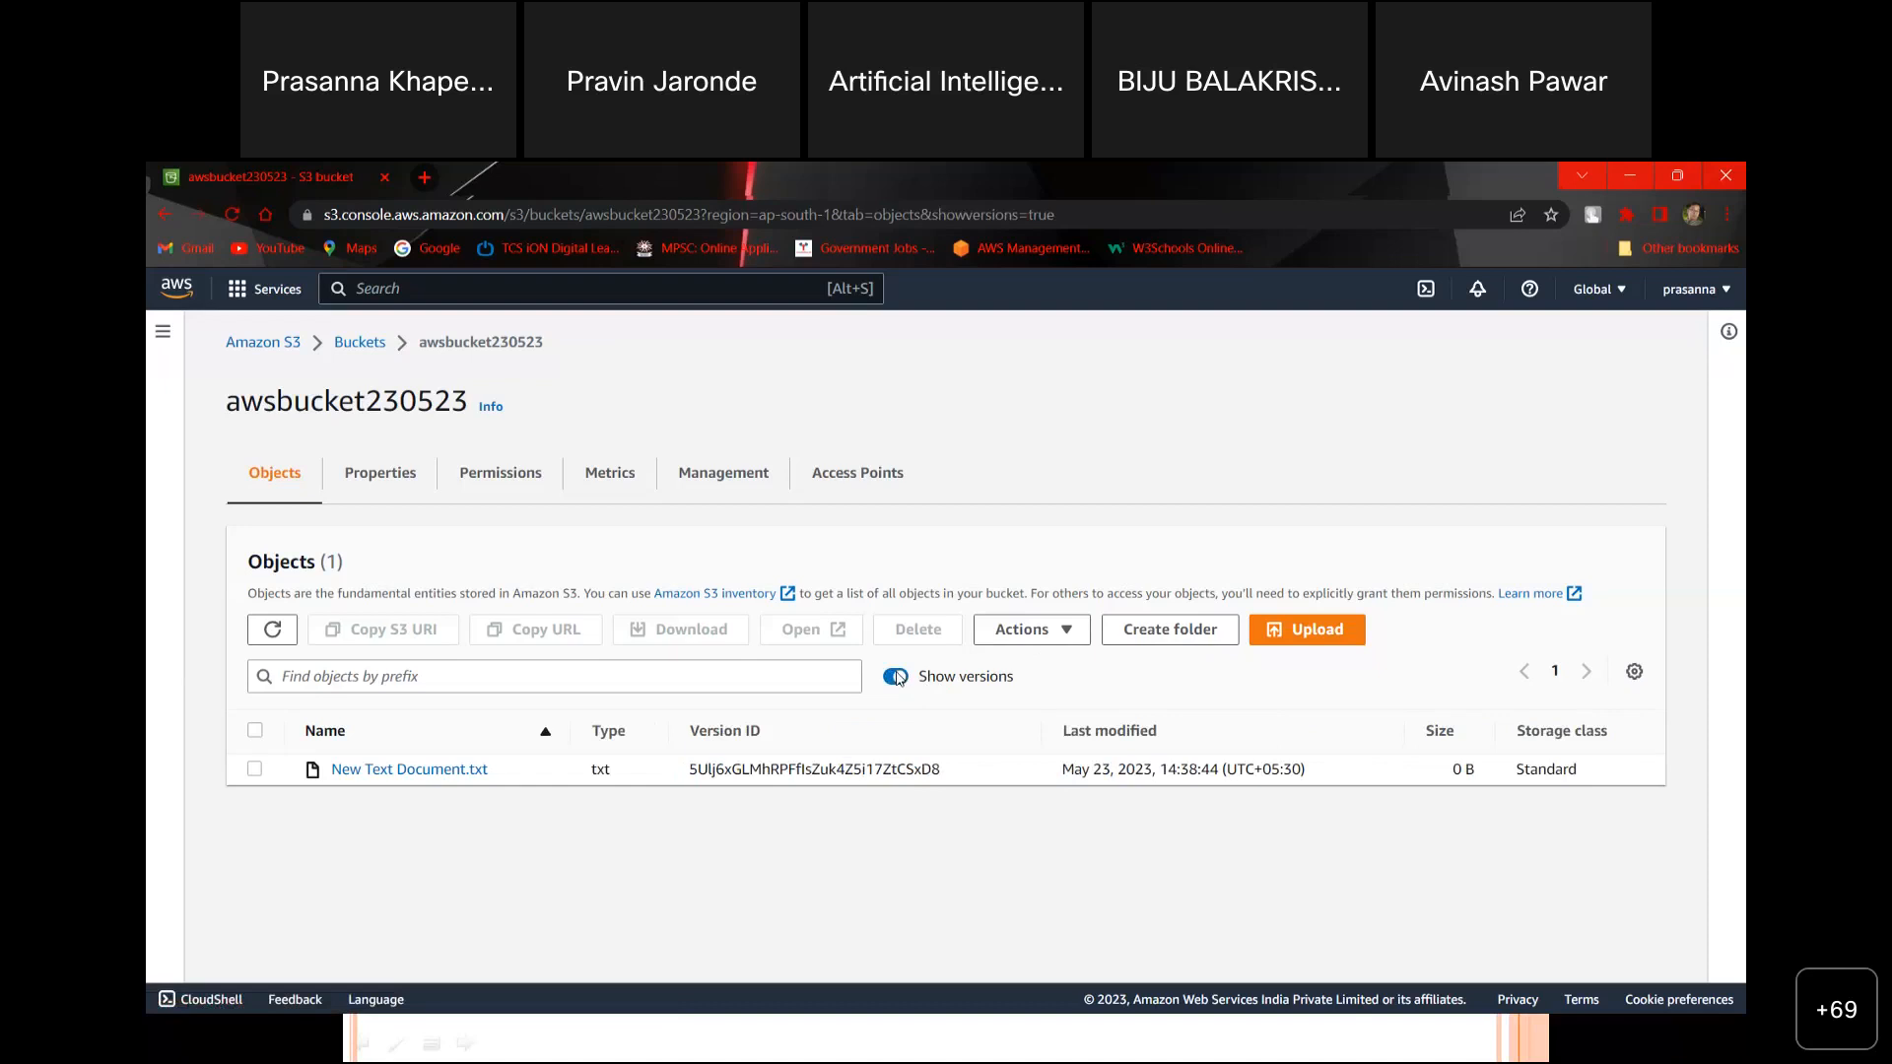
pyautogui.click(897, 678)
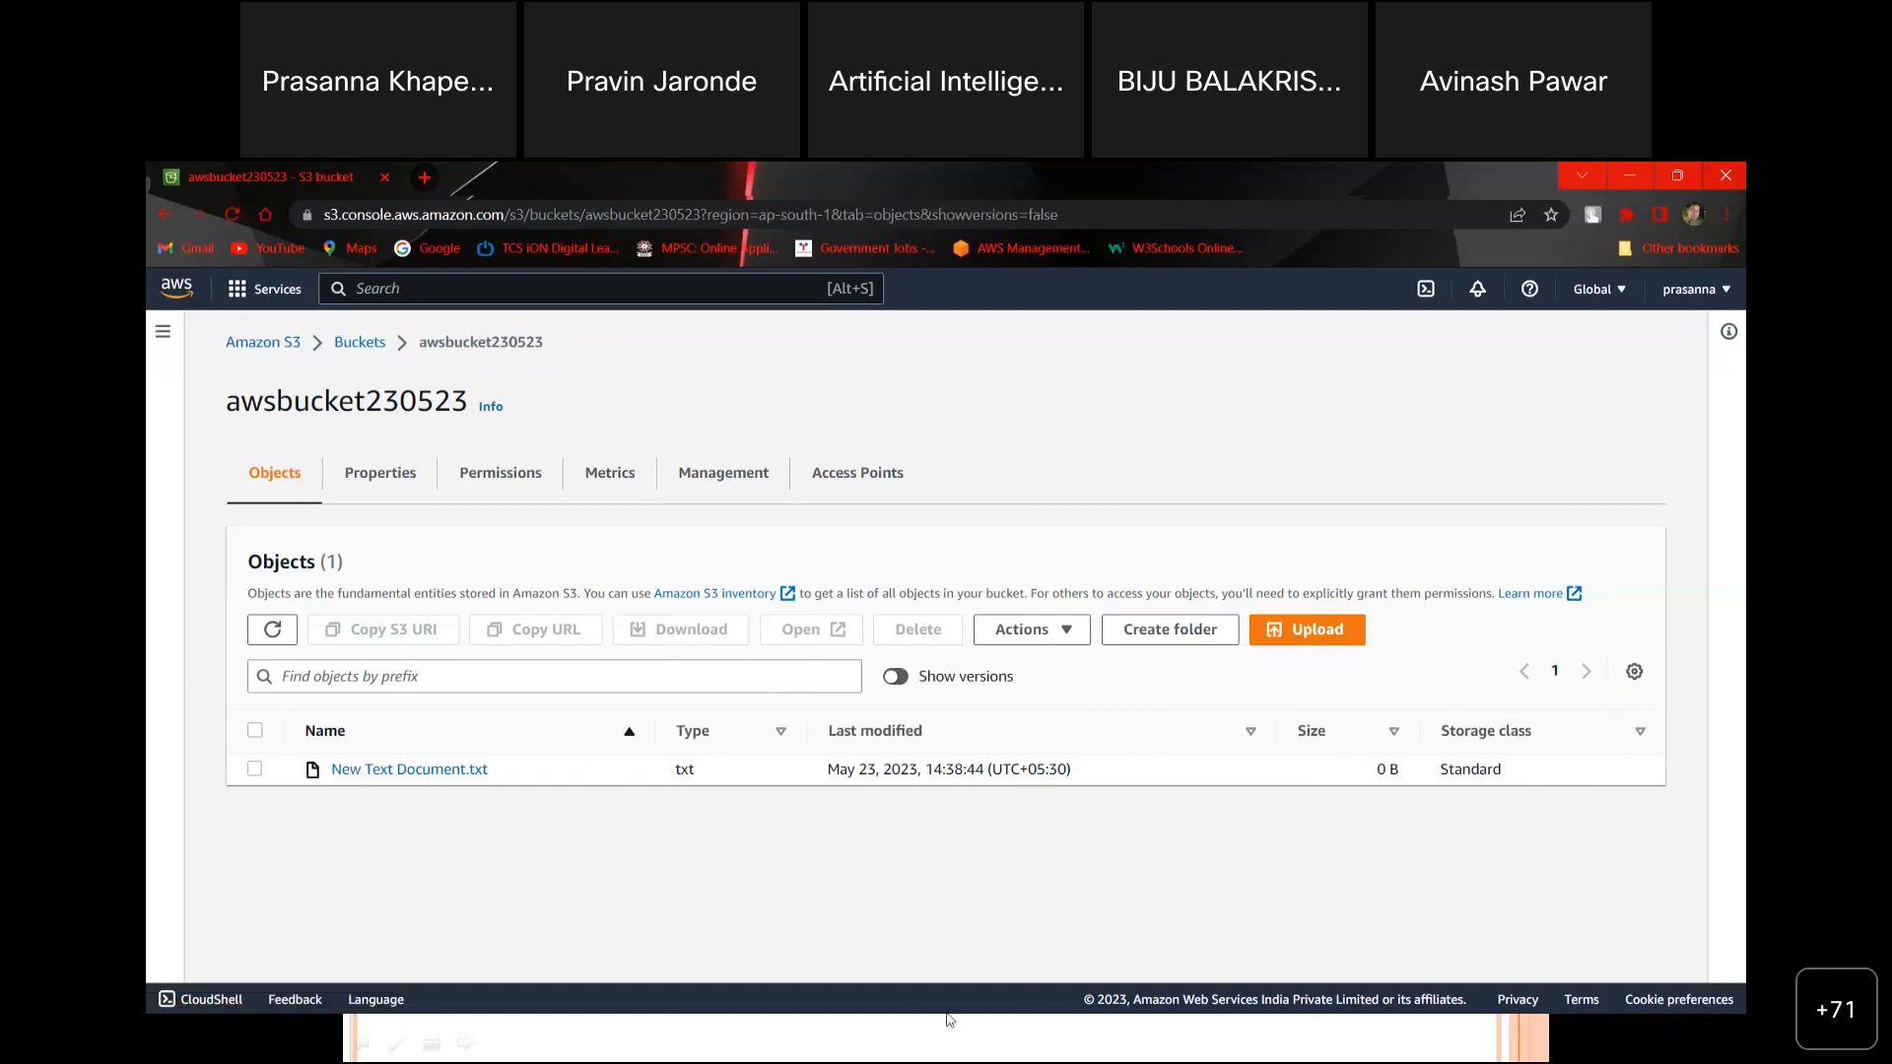
# Step: Switch to File Explorer, open New Text Document.txt on the Desktop, add some text, save it and close it
pyautogui.click(995, 1050)
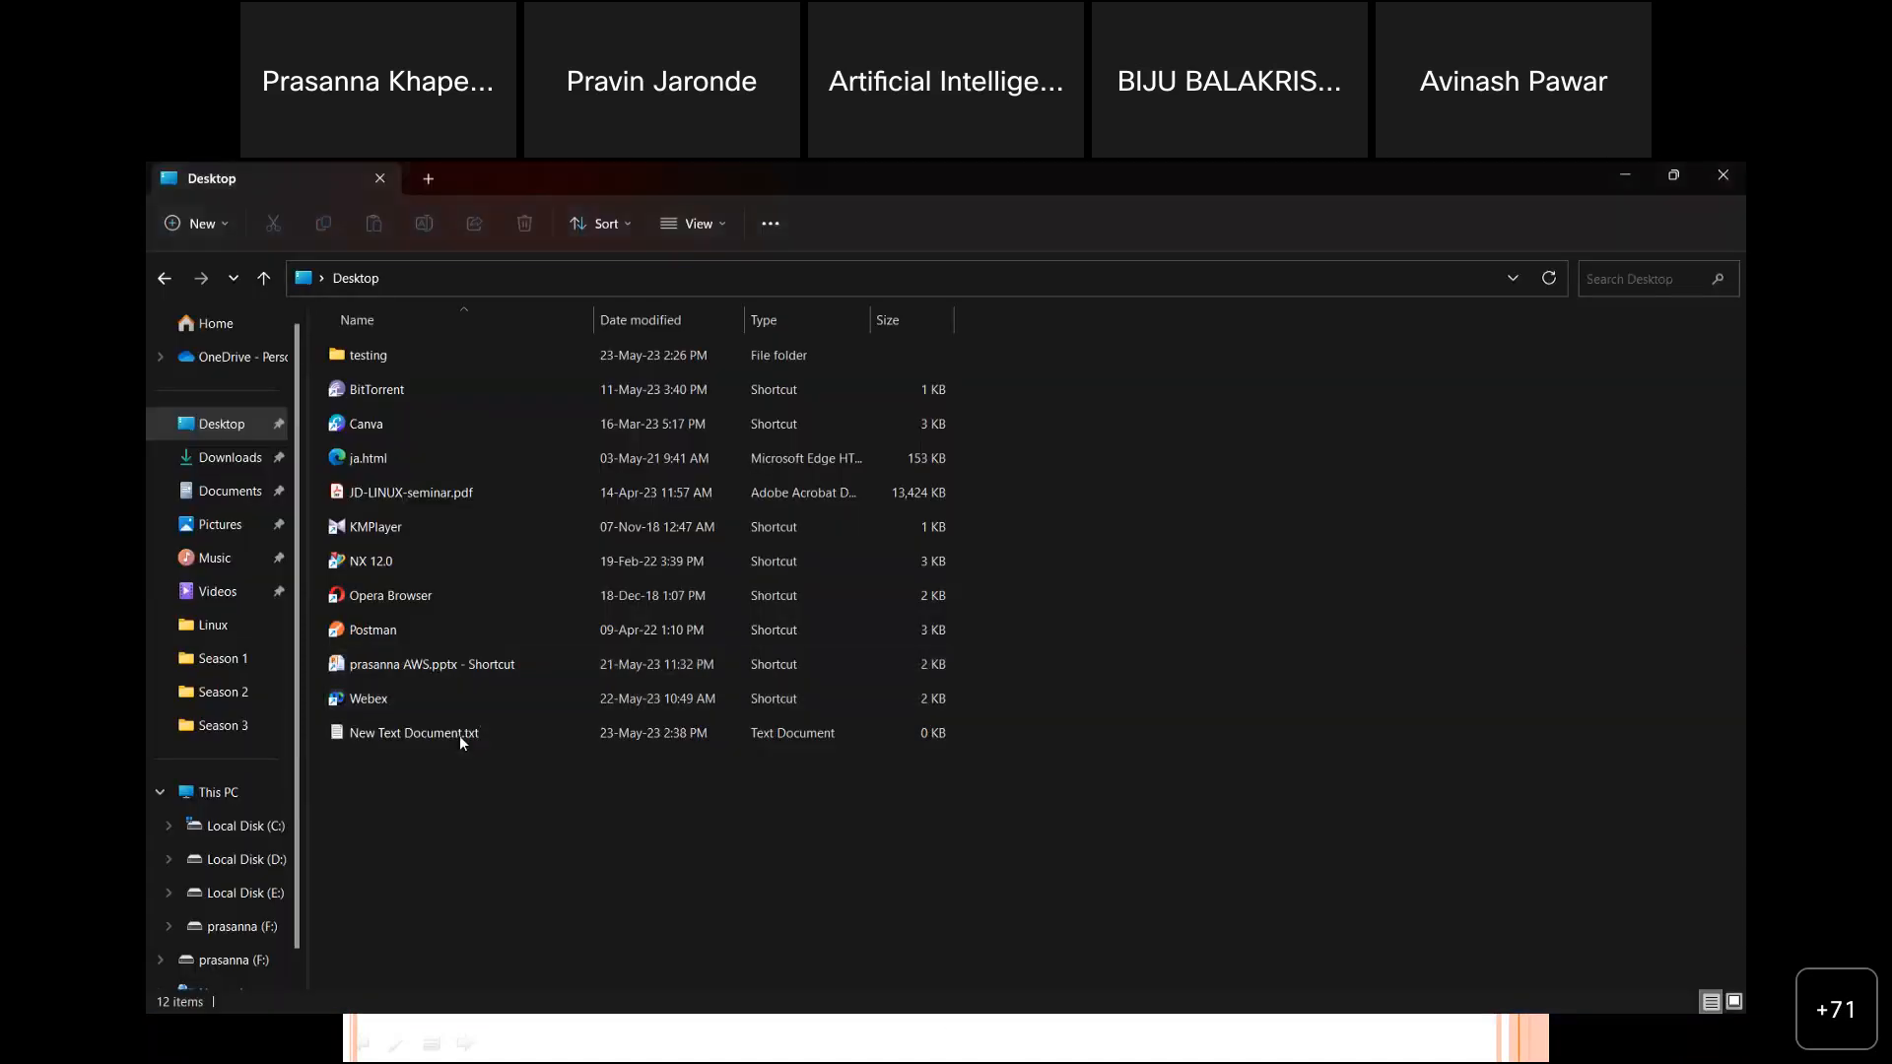
pyautogui.click(459, 735)
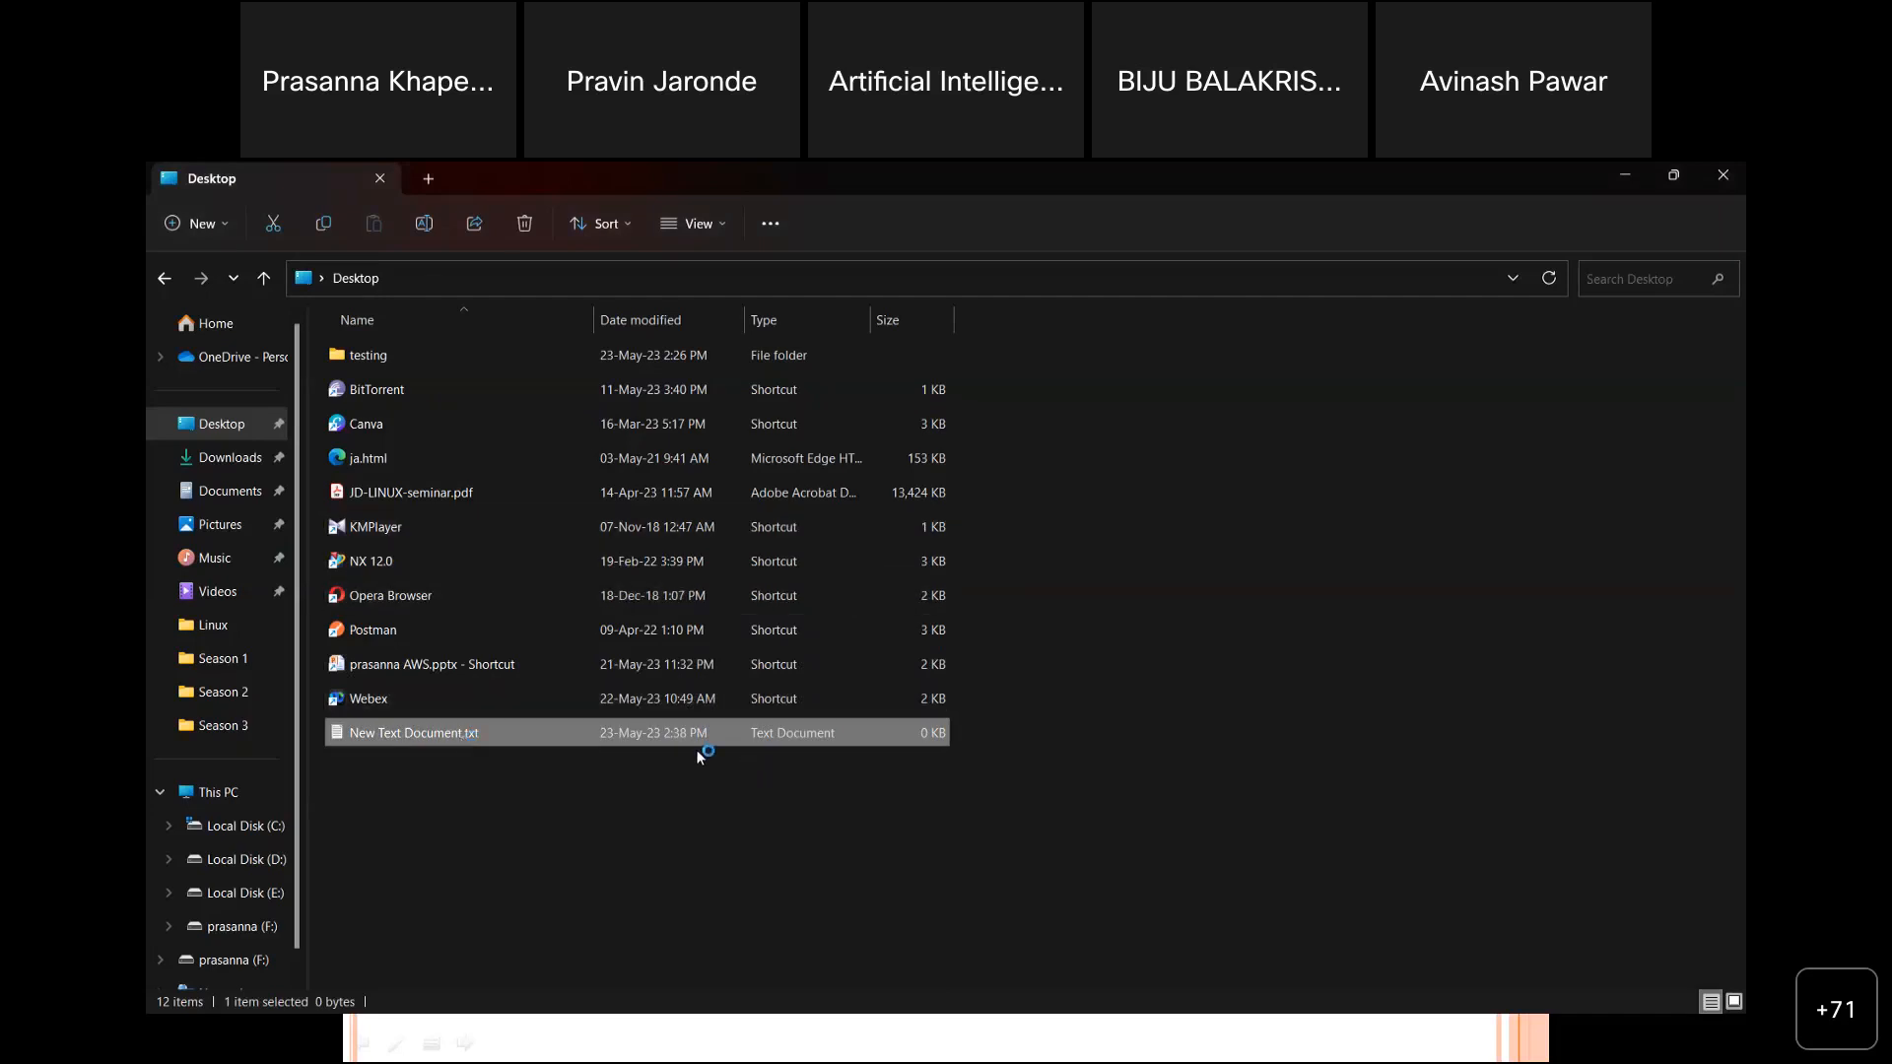
pyautogui.doubleClick(434, 742)
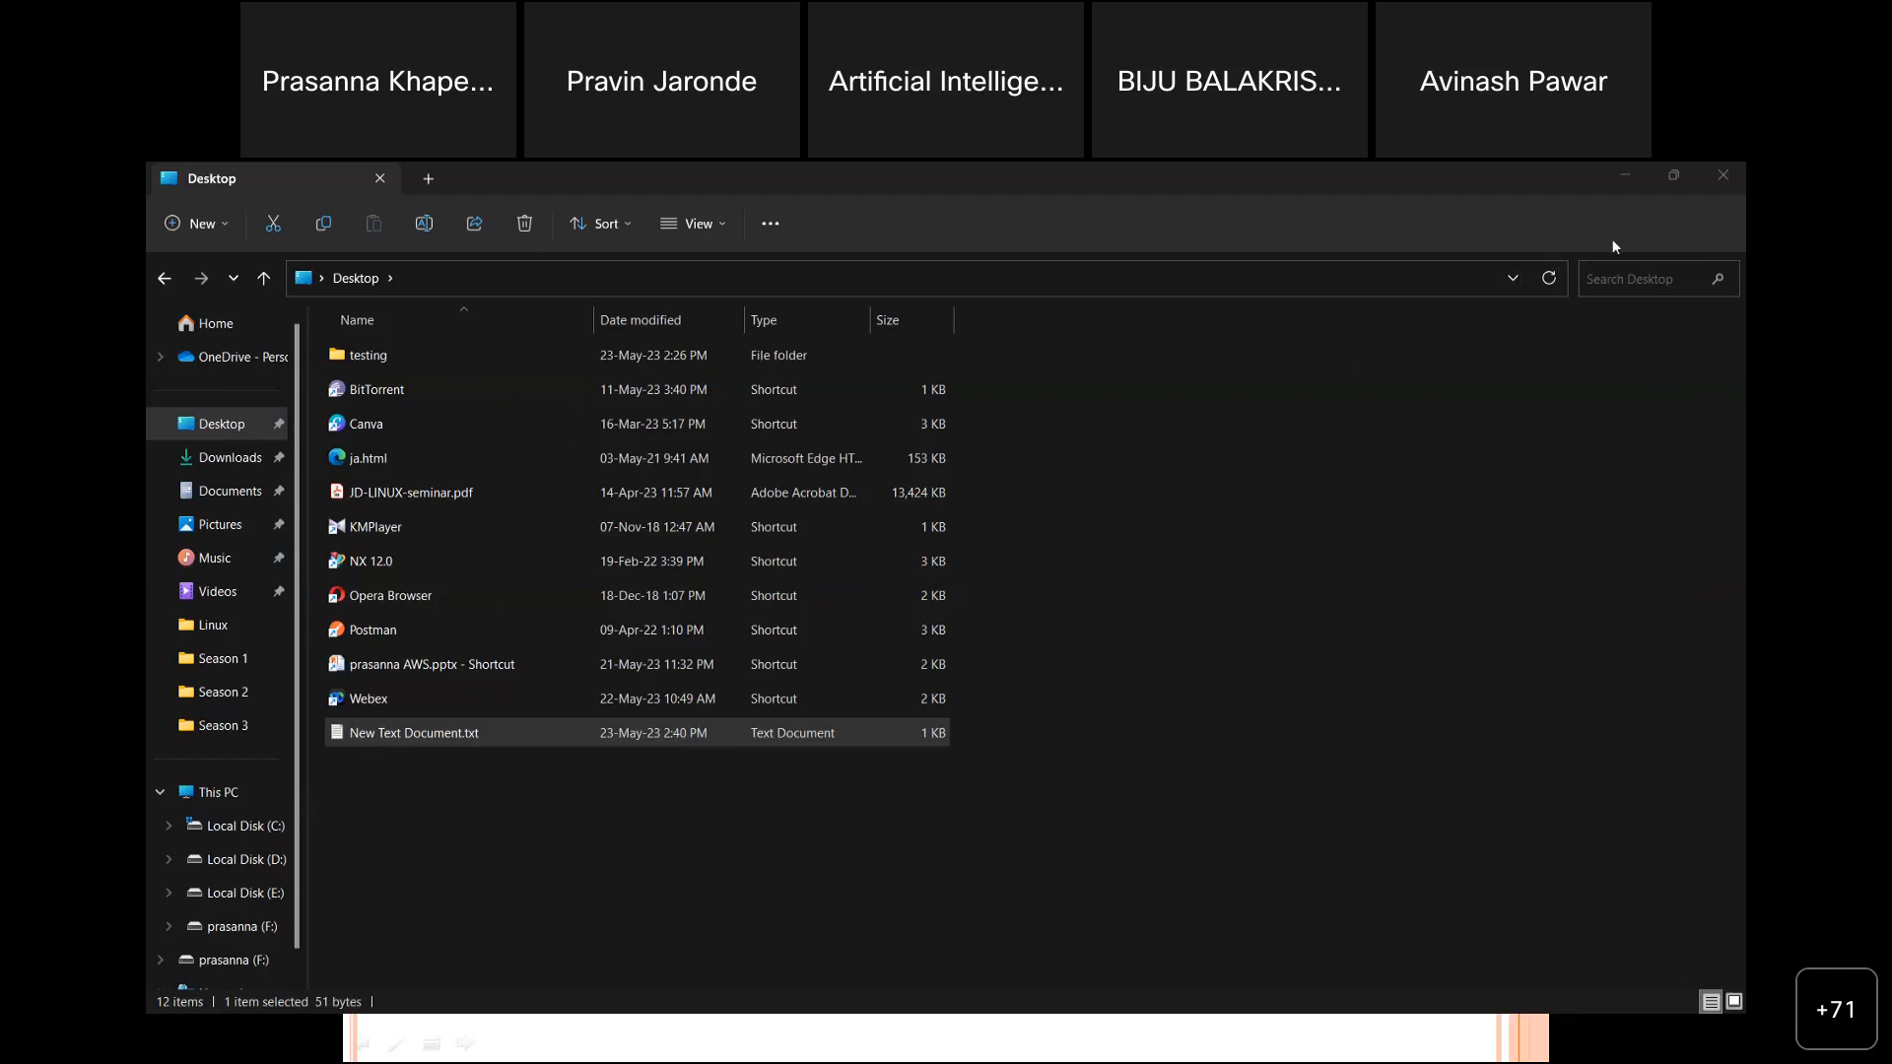
pyautogui.click(1664, 209)
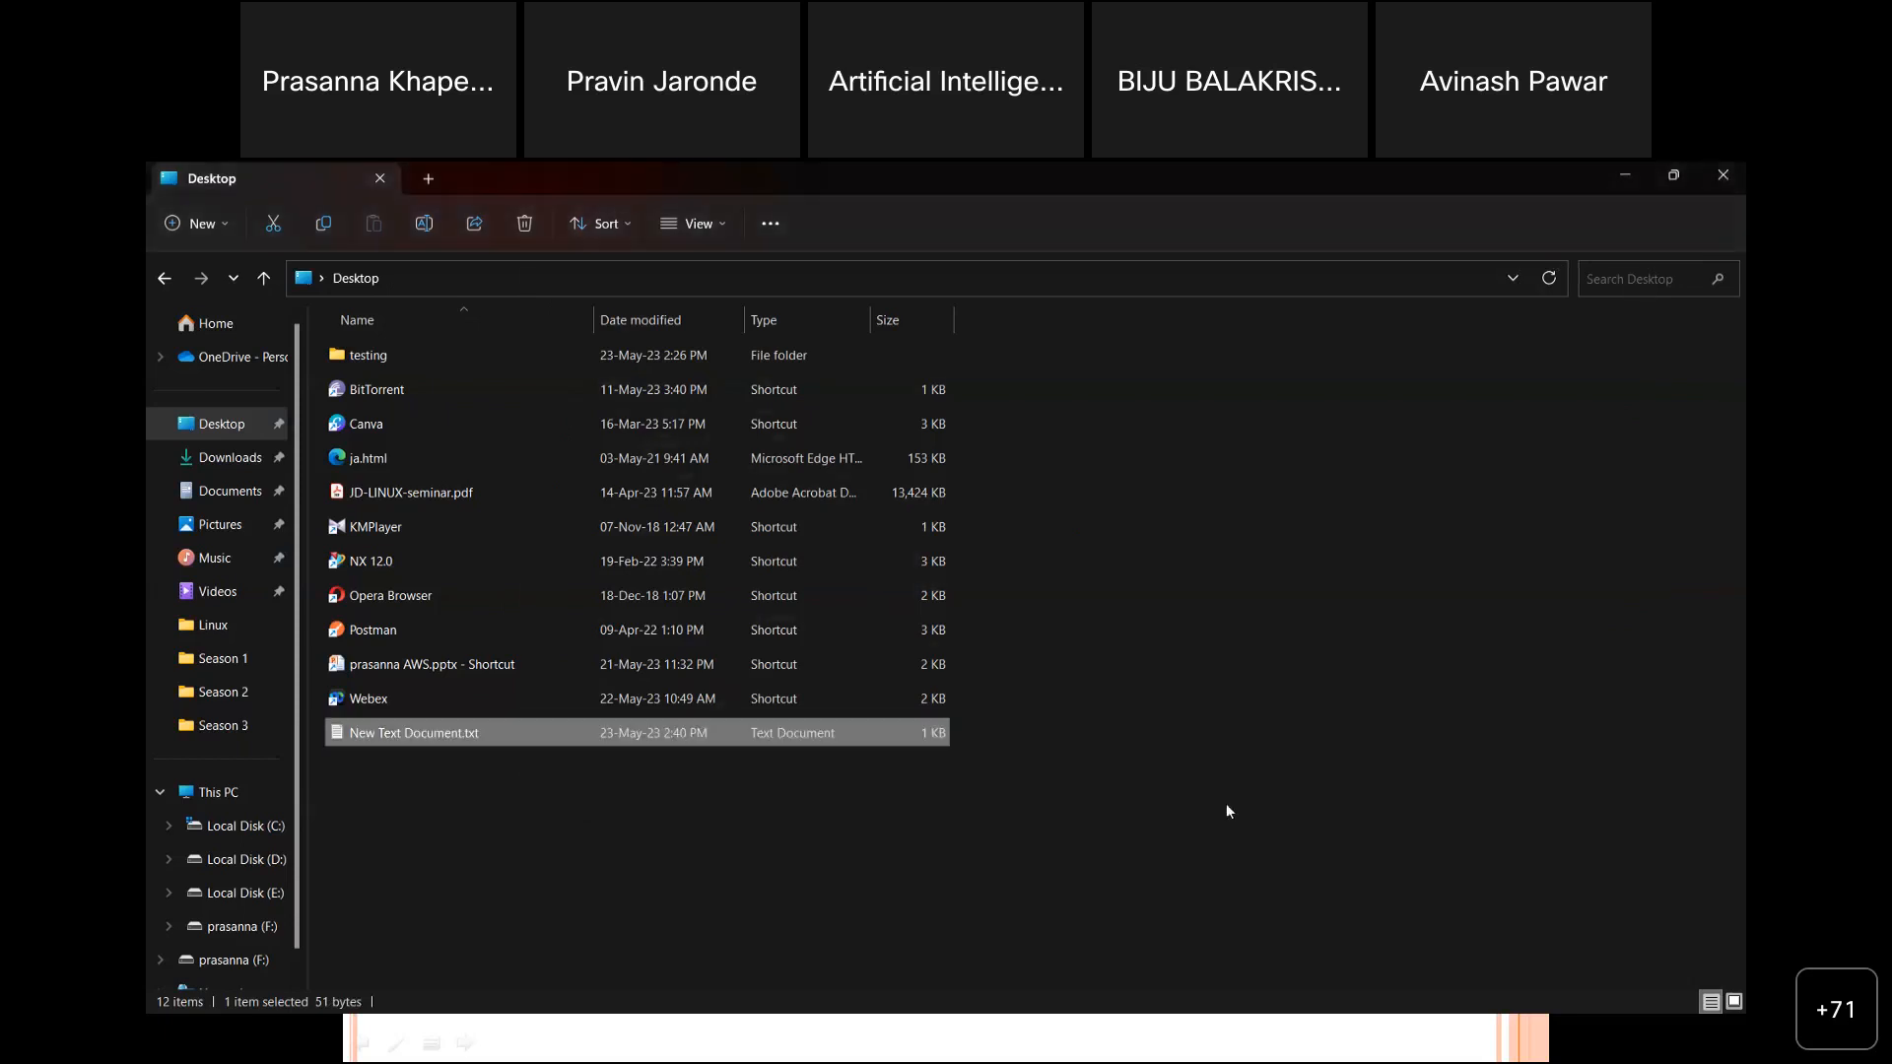
# Step: Return to the S3 console and upload the edited New Text Document.txt to awsbucket230523 under the same name
pyautogui.click(900, 1054)
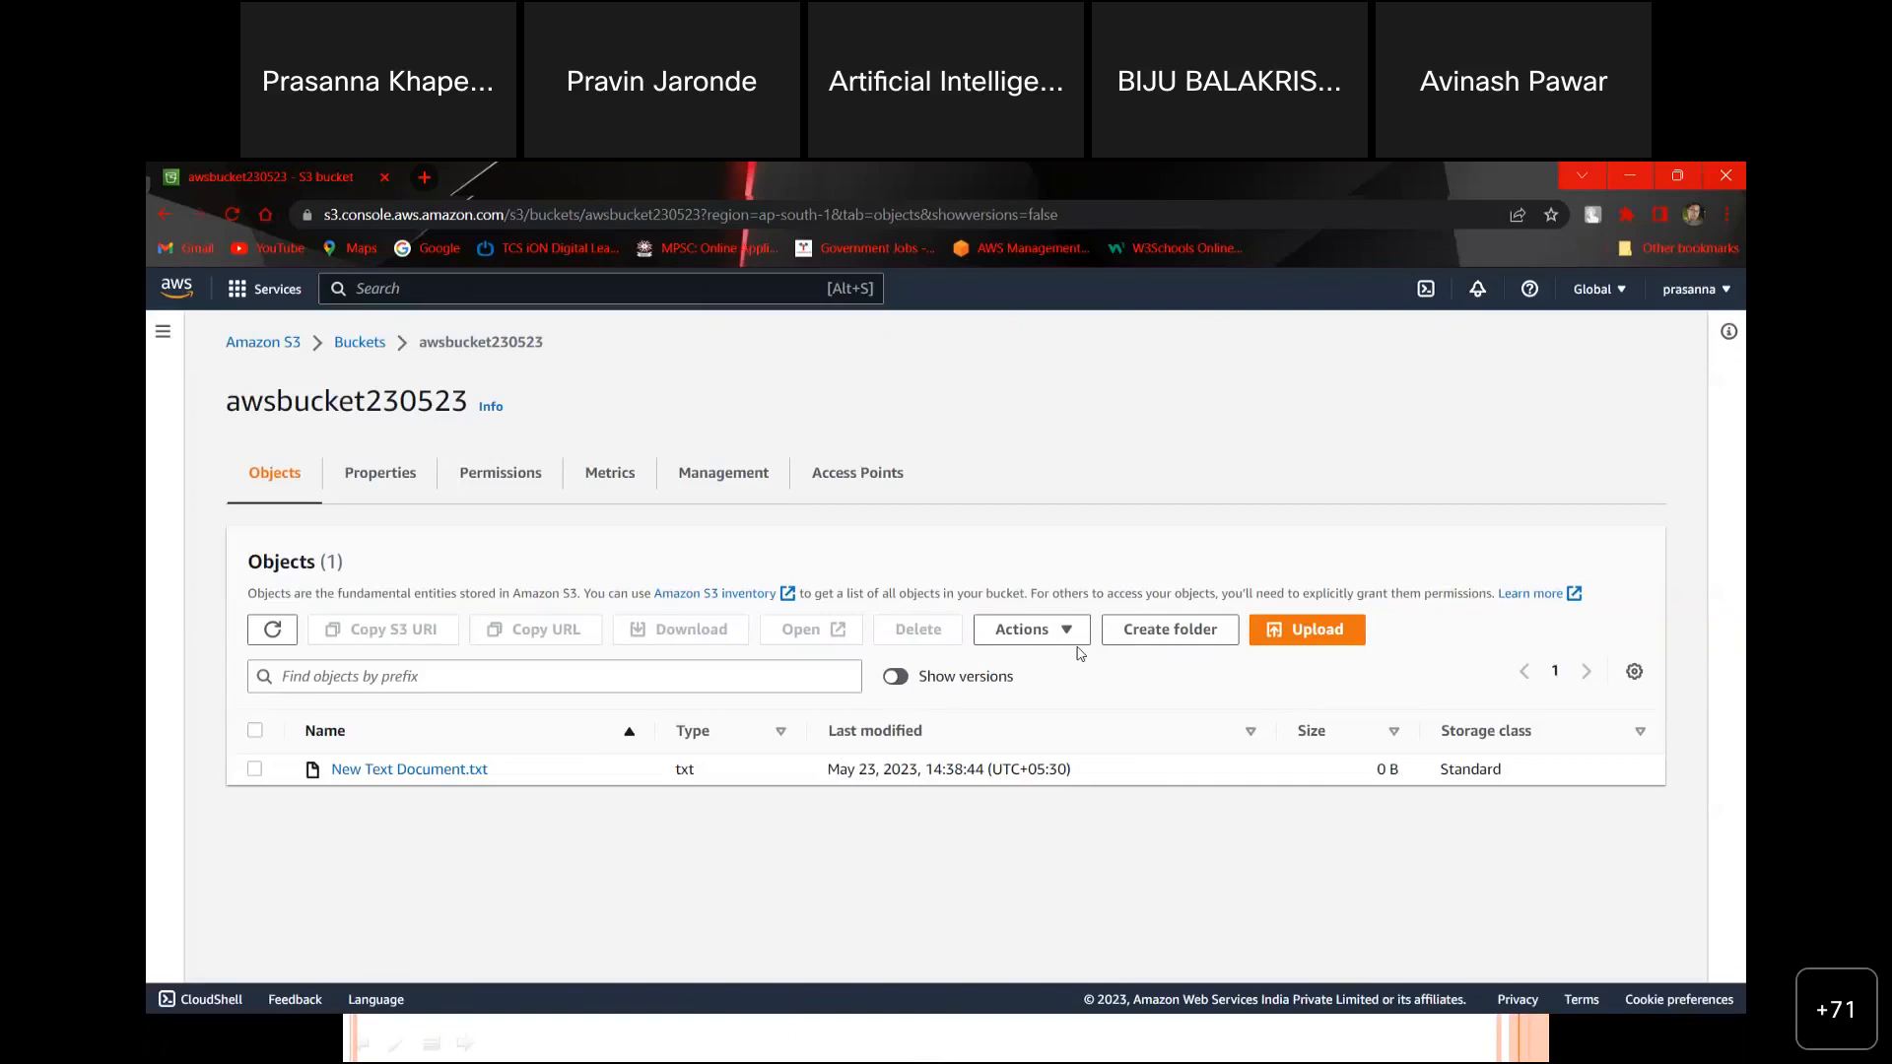
pyautogui.click(1310, 630)
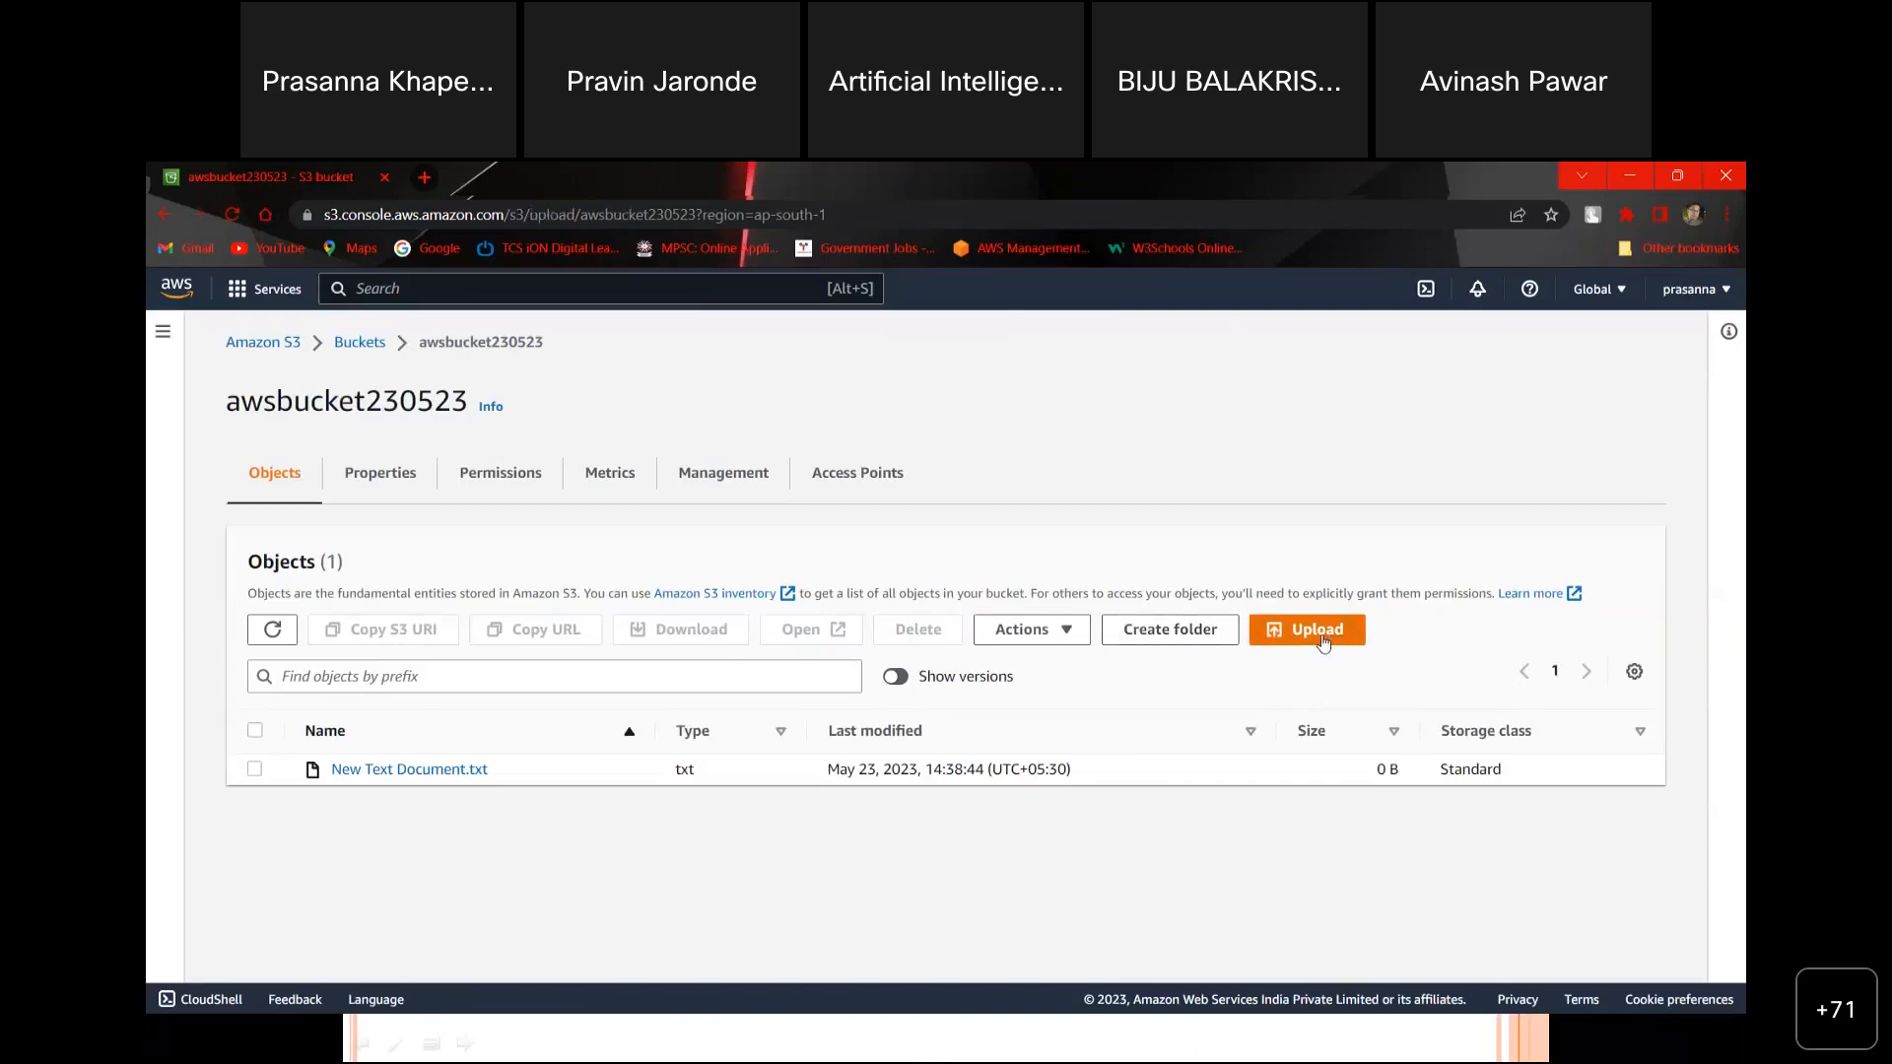
pyautogui.click(853, 608)
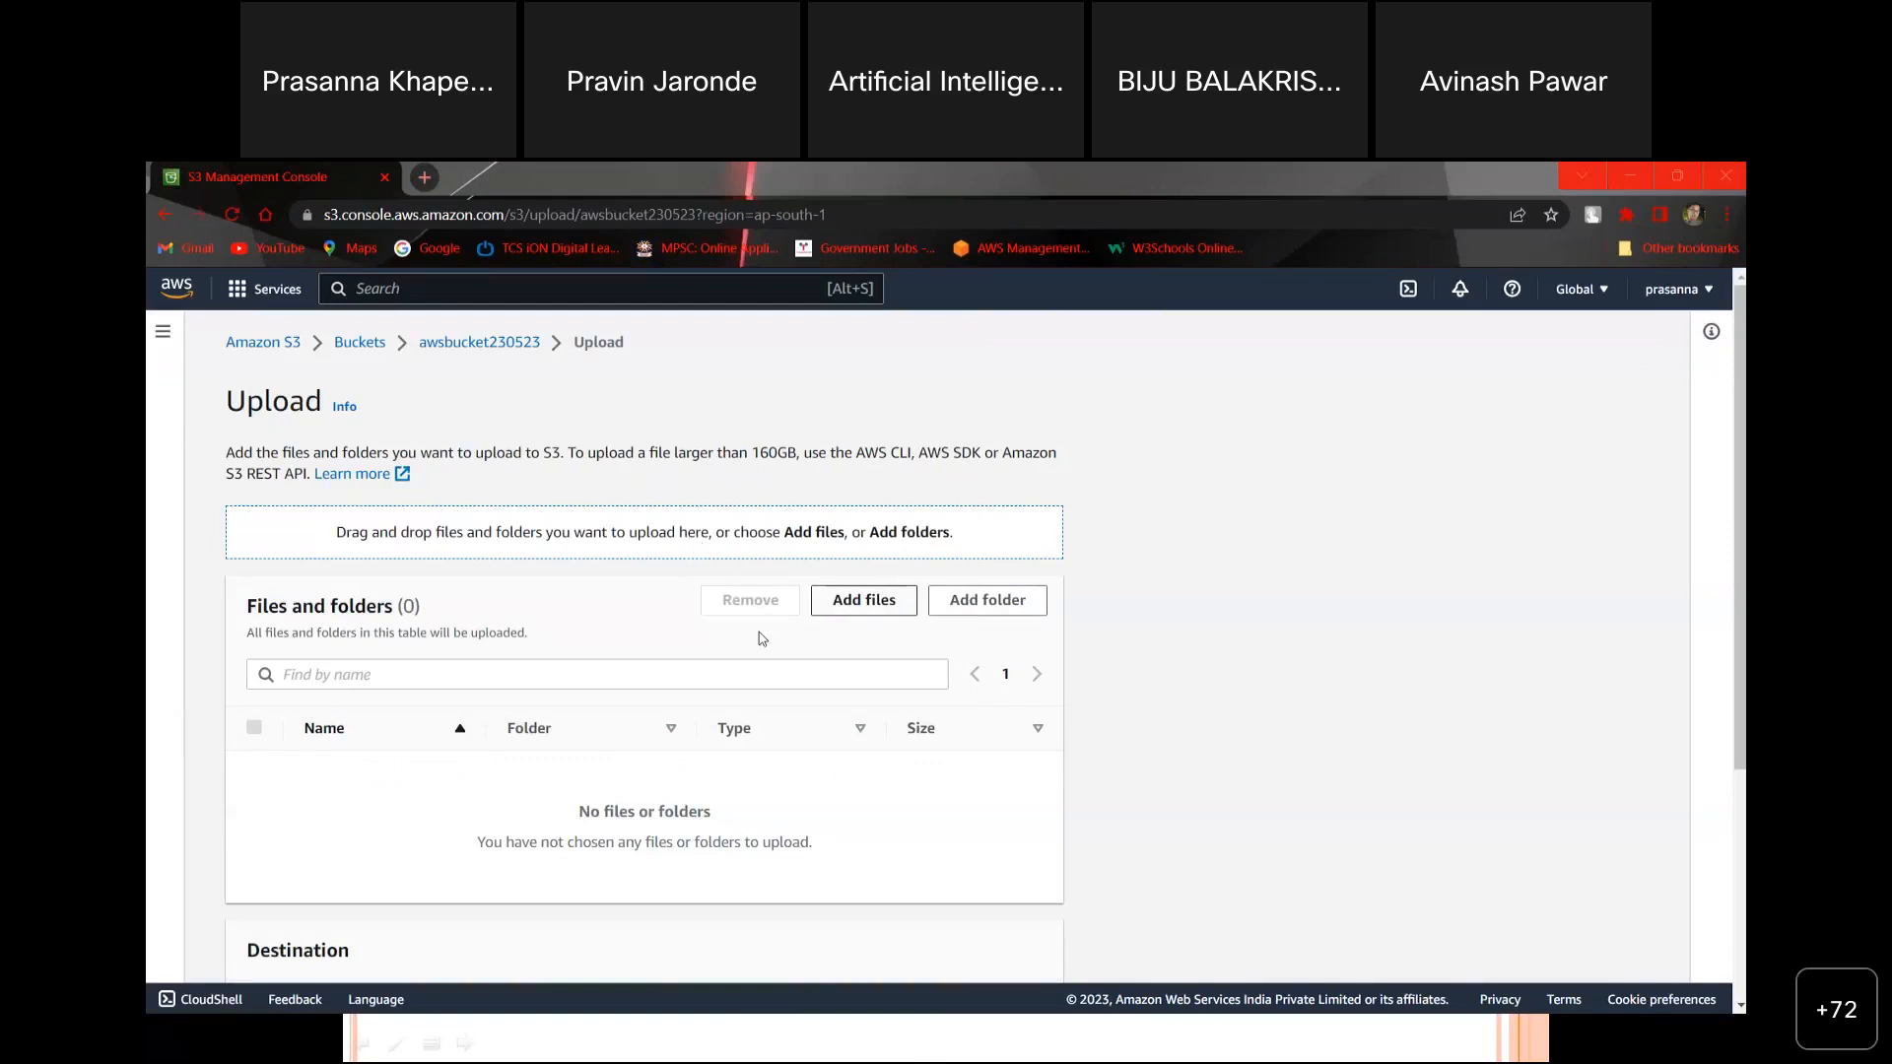
pyautogui.scroll(-3, 765, 641)
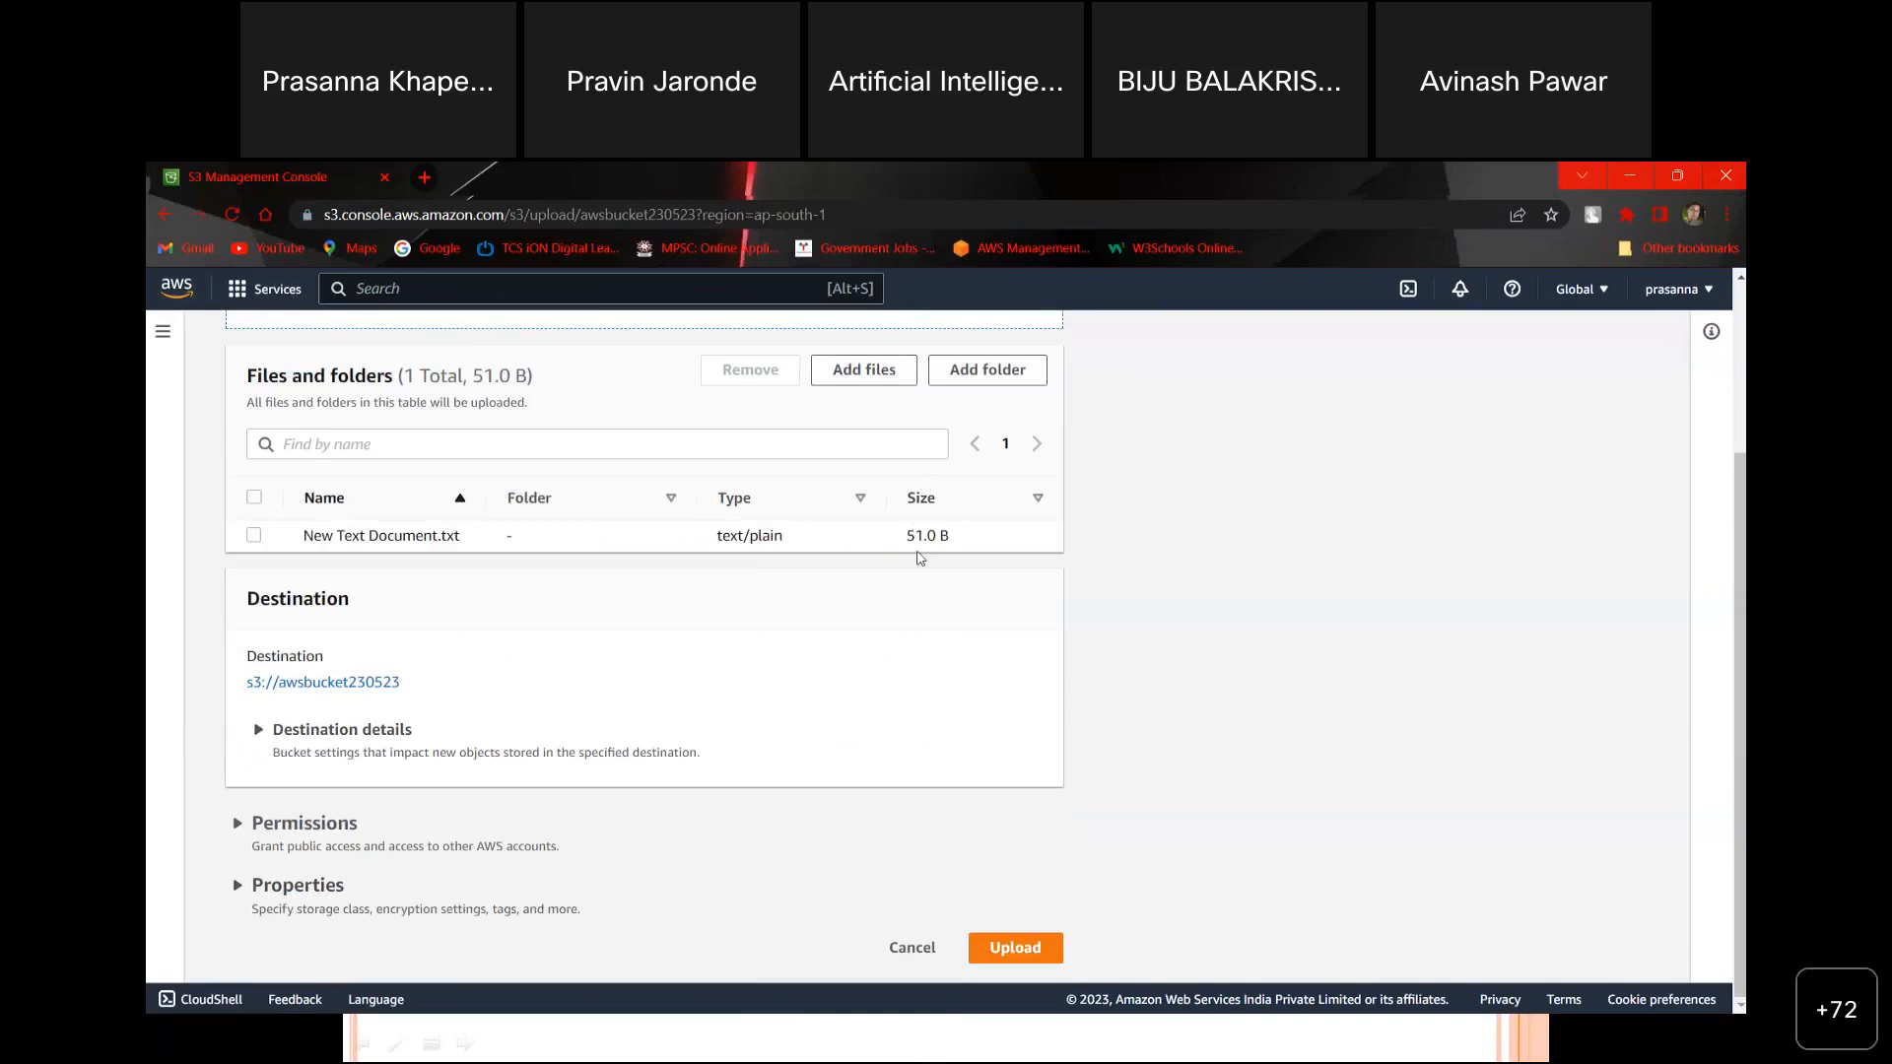
pyautogui.click(1018, 950)
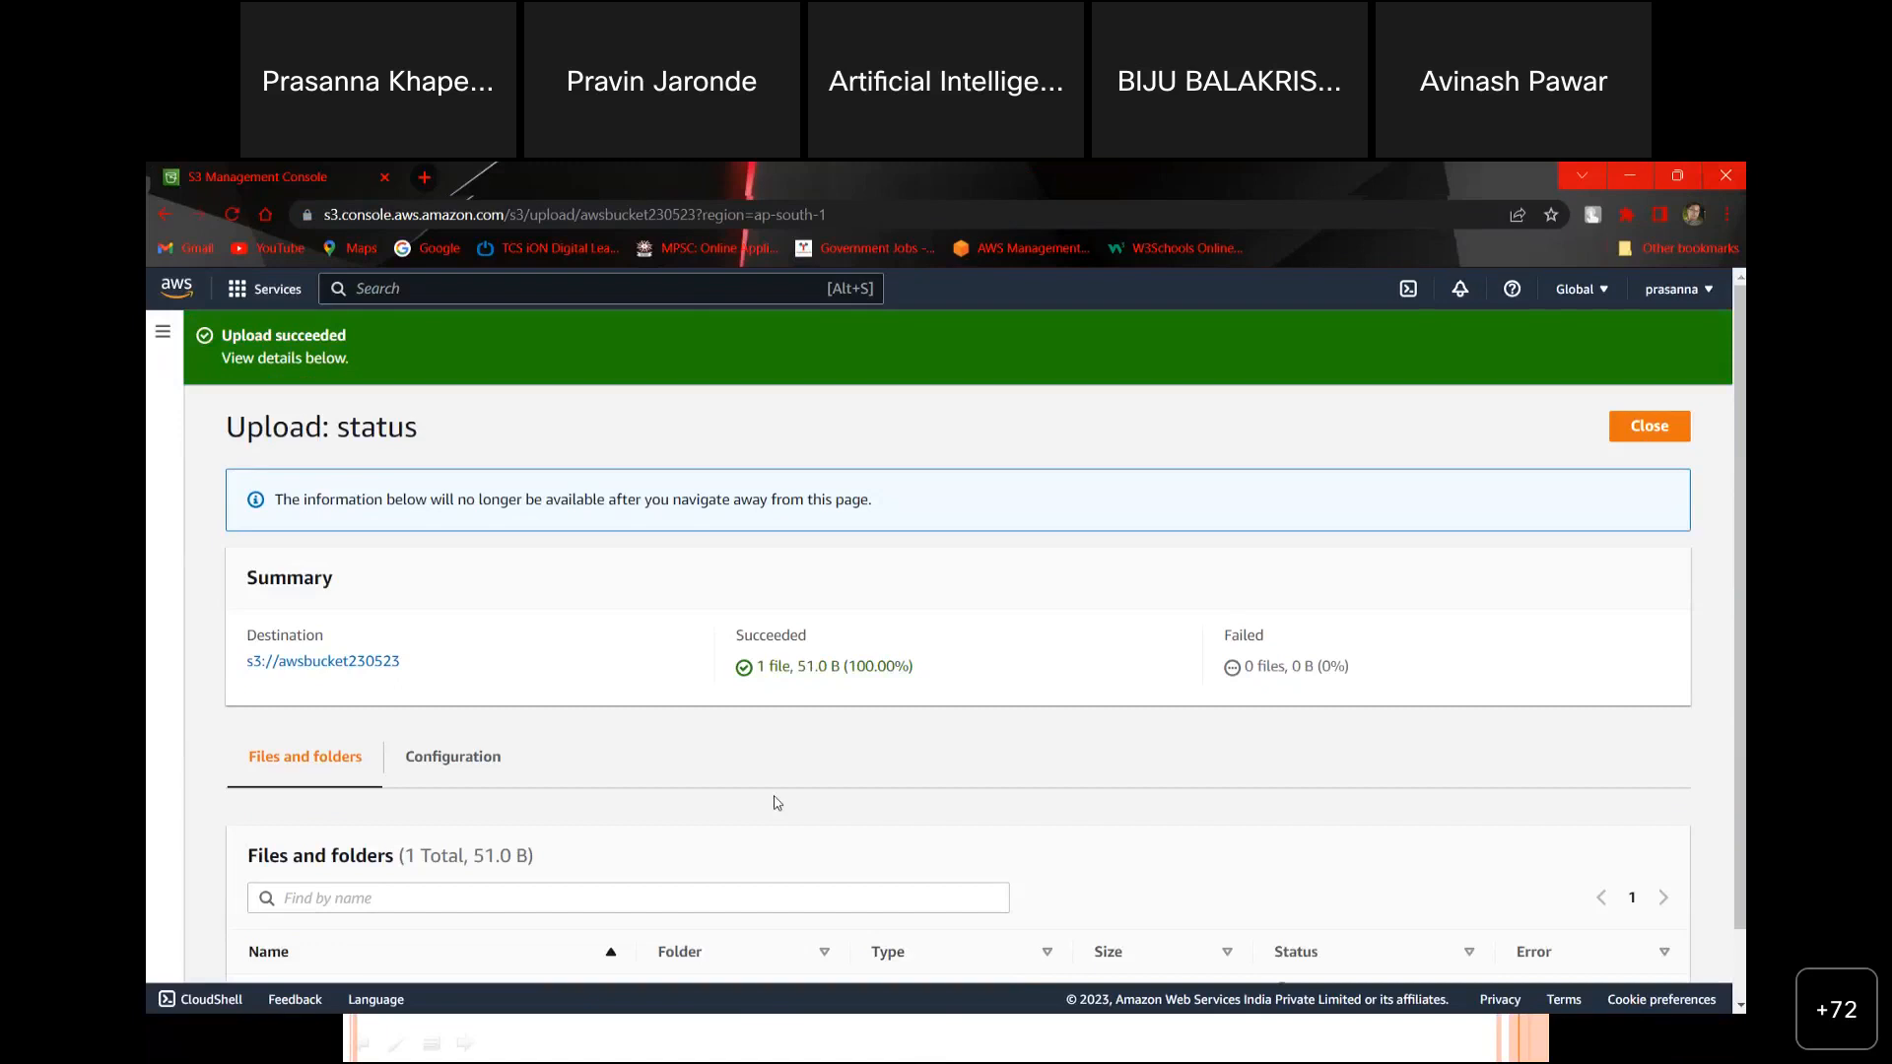
pyautogui.scroll(-1, 777, 803)
pyautogui.scroll(1, 774, 798)
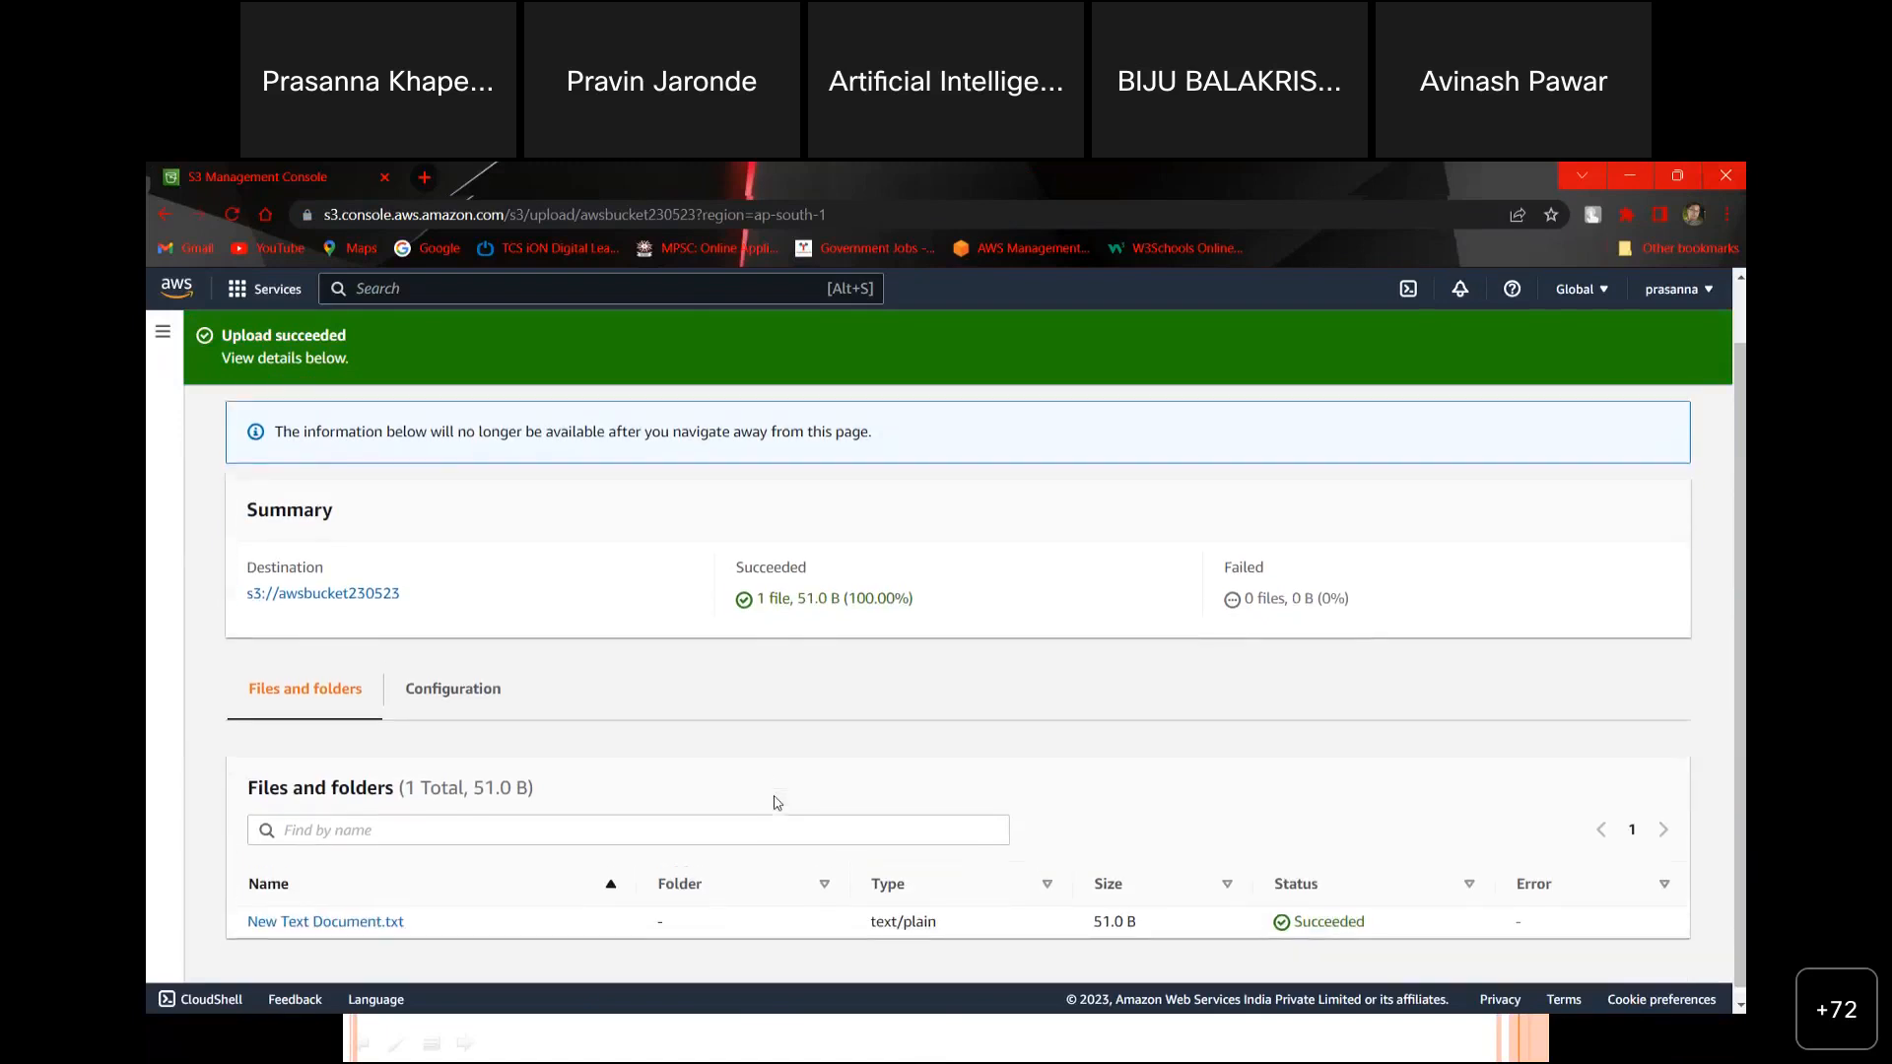
# Step: Close the upload status, refresh the object list of awsbucket230523 and show the versions of its objects
pyautogui.click(1646, 432)
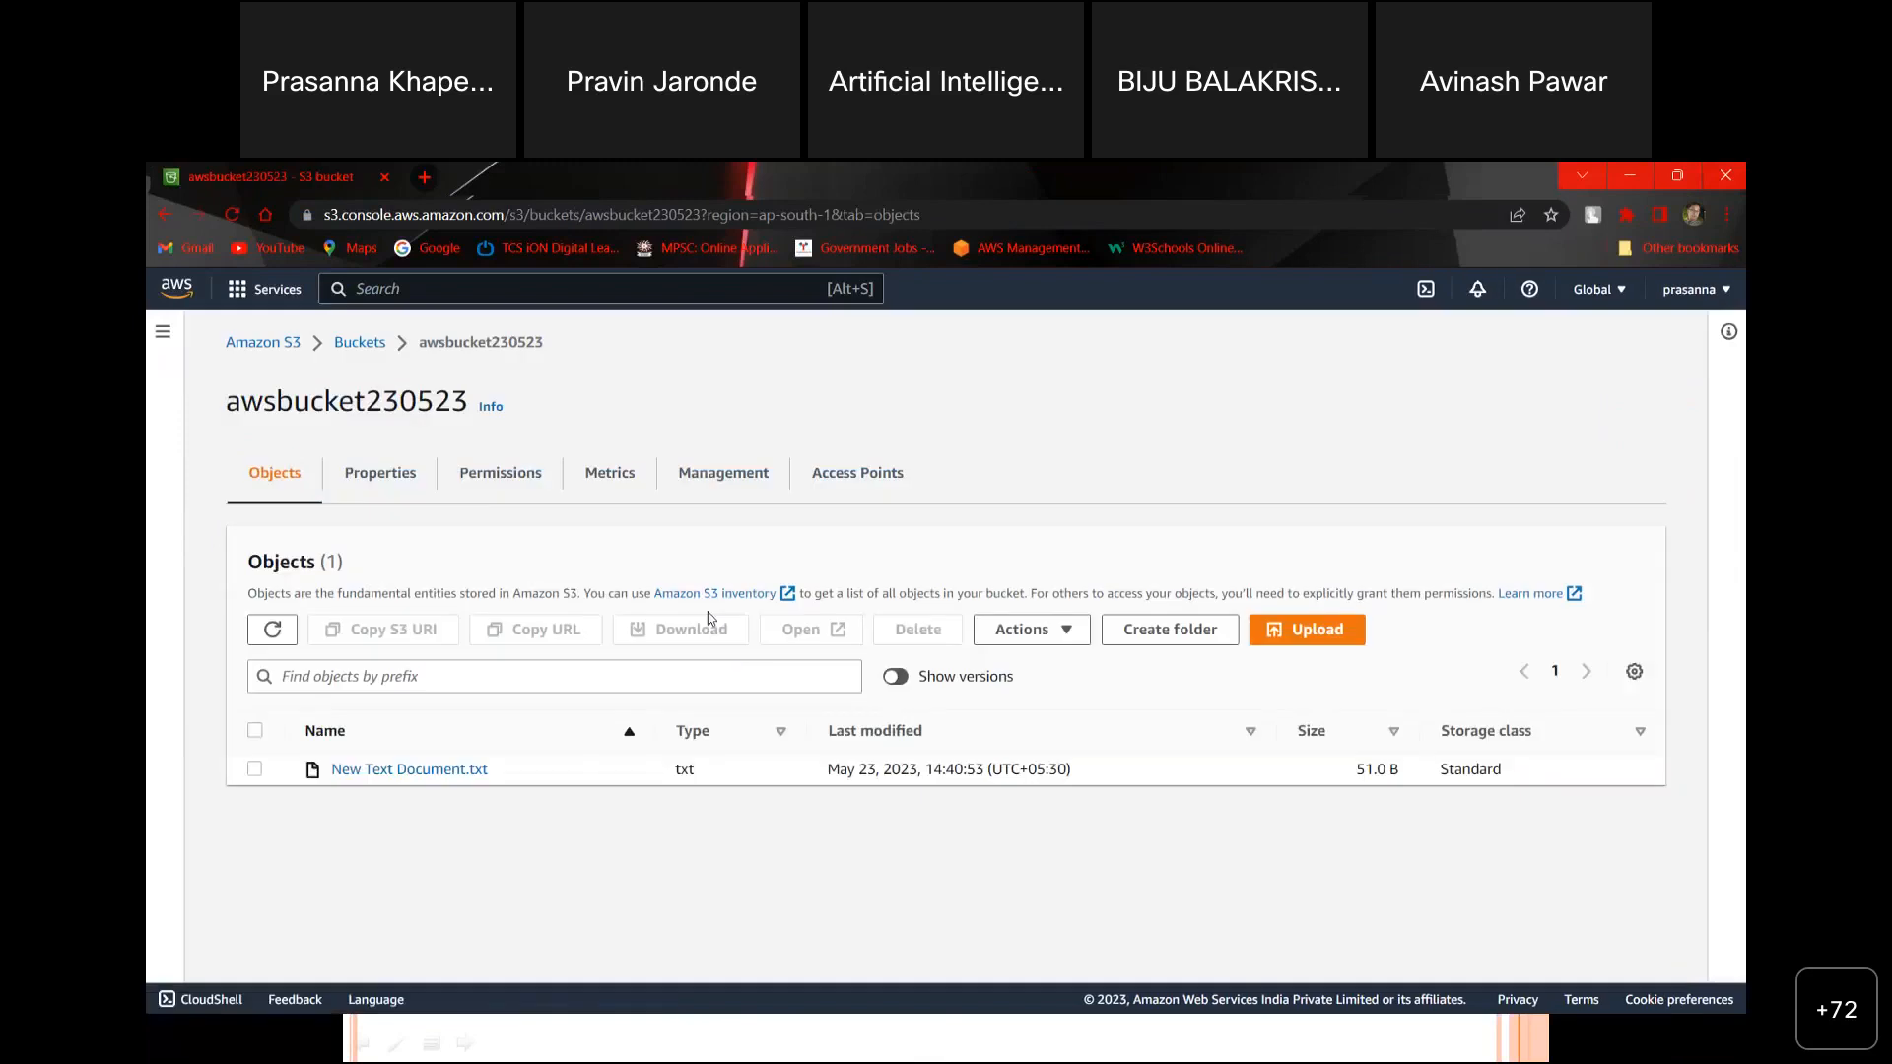
pyautogui.click(272, 629)
pyautogui.click(897, 677)
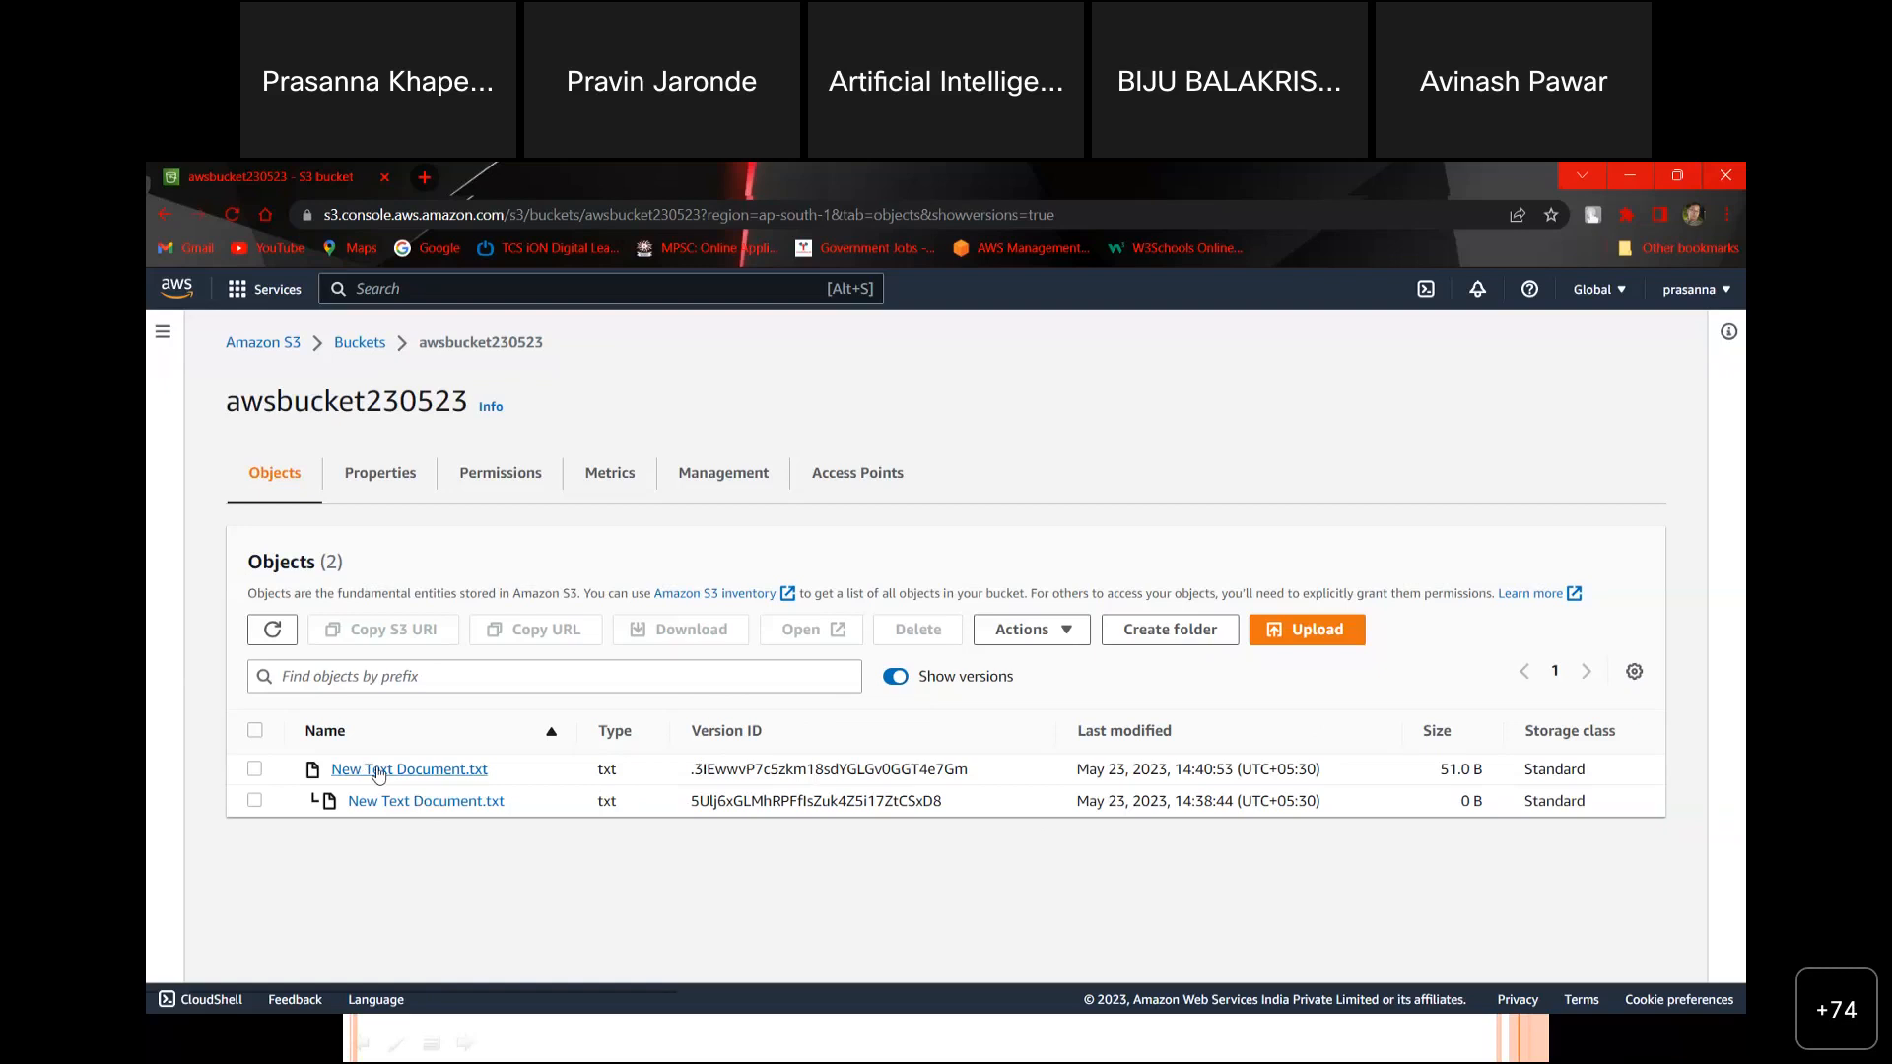
# Step: Download the current version of New Text Document.txt, followed by its older 0 B version
pyautogui.click(255, 770)
pyautogui.click(697, 632)
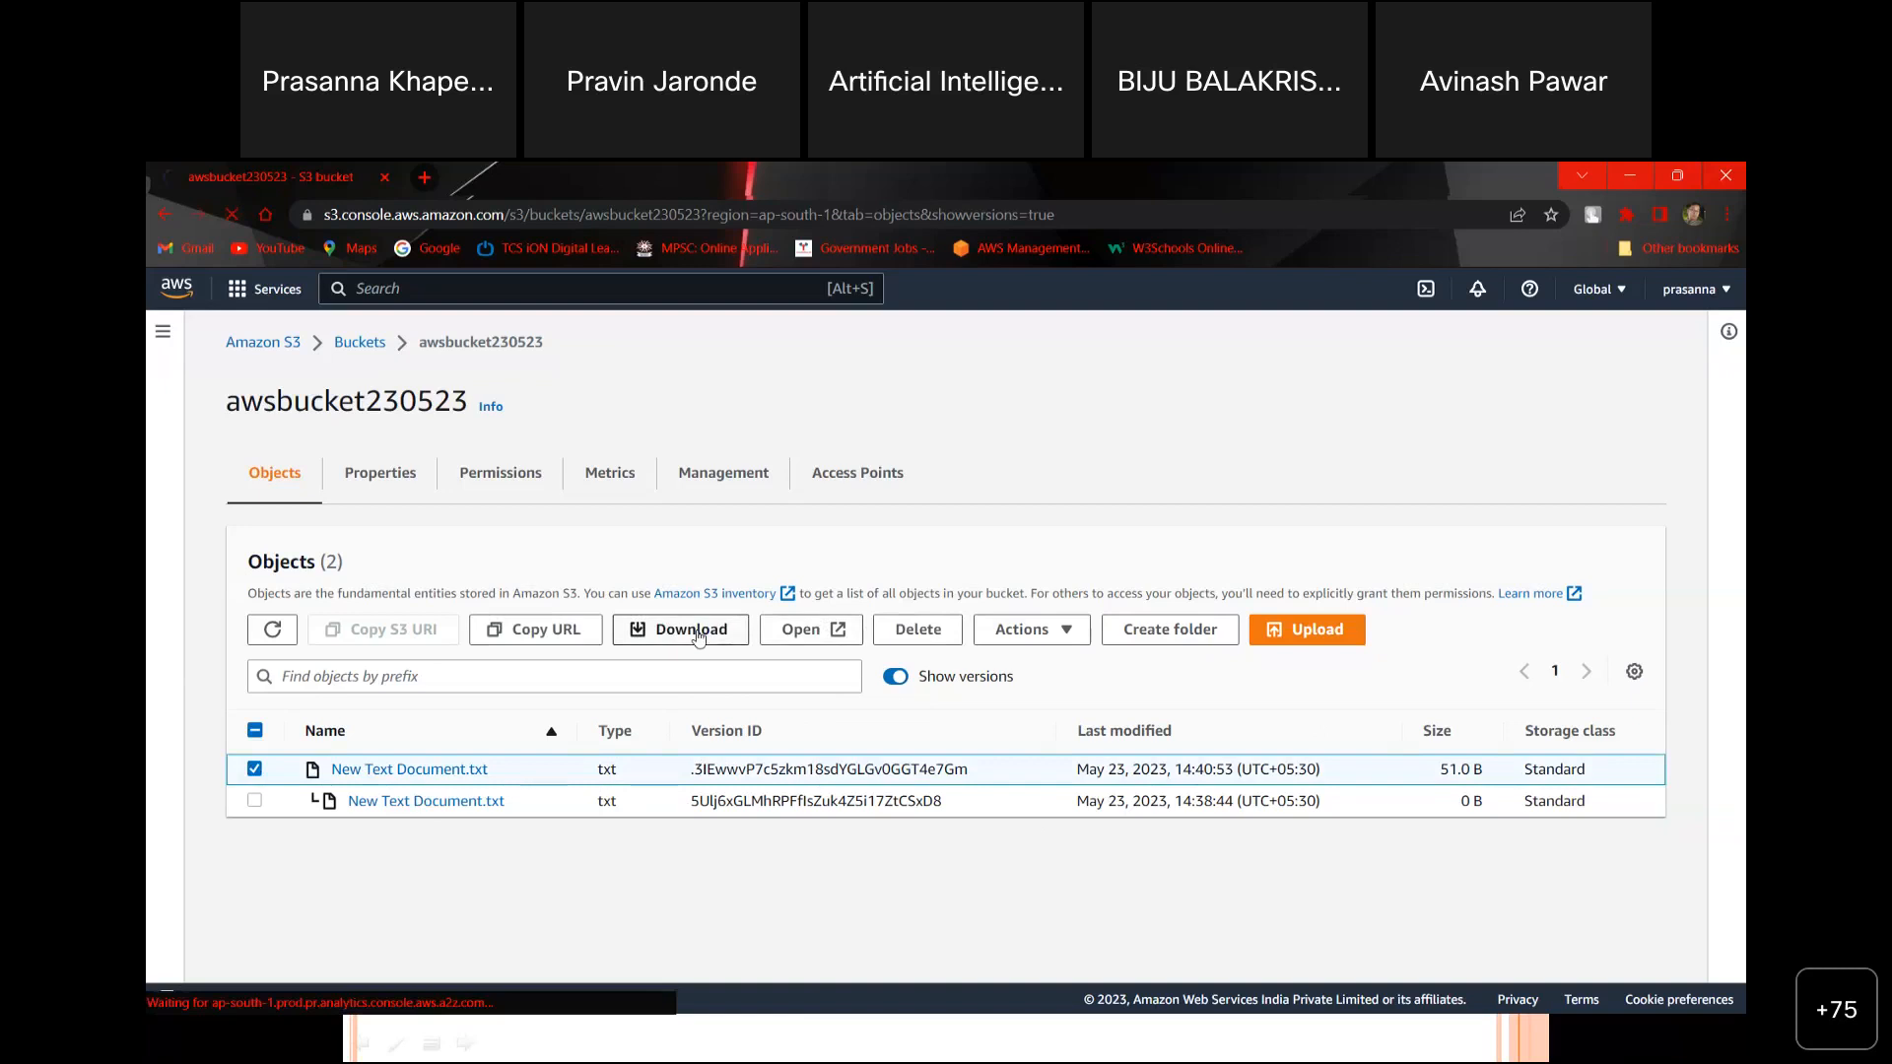
pyautogui.click(255, 800)
pyautogui.click(254, 769)
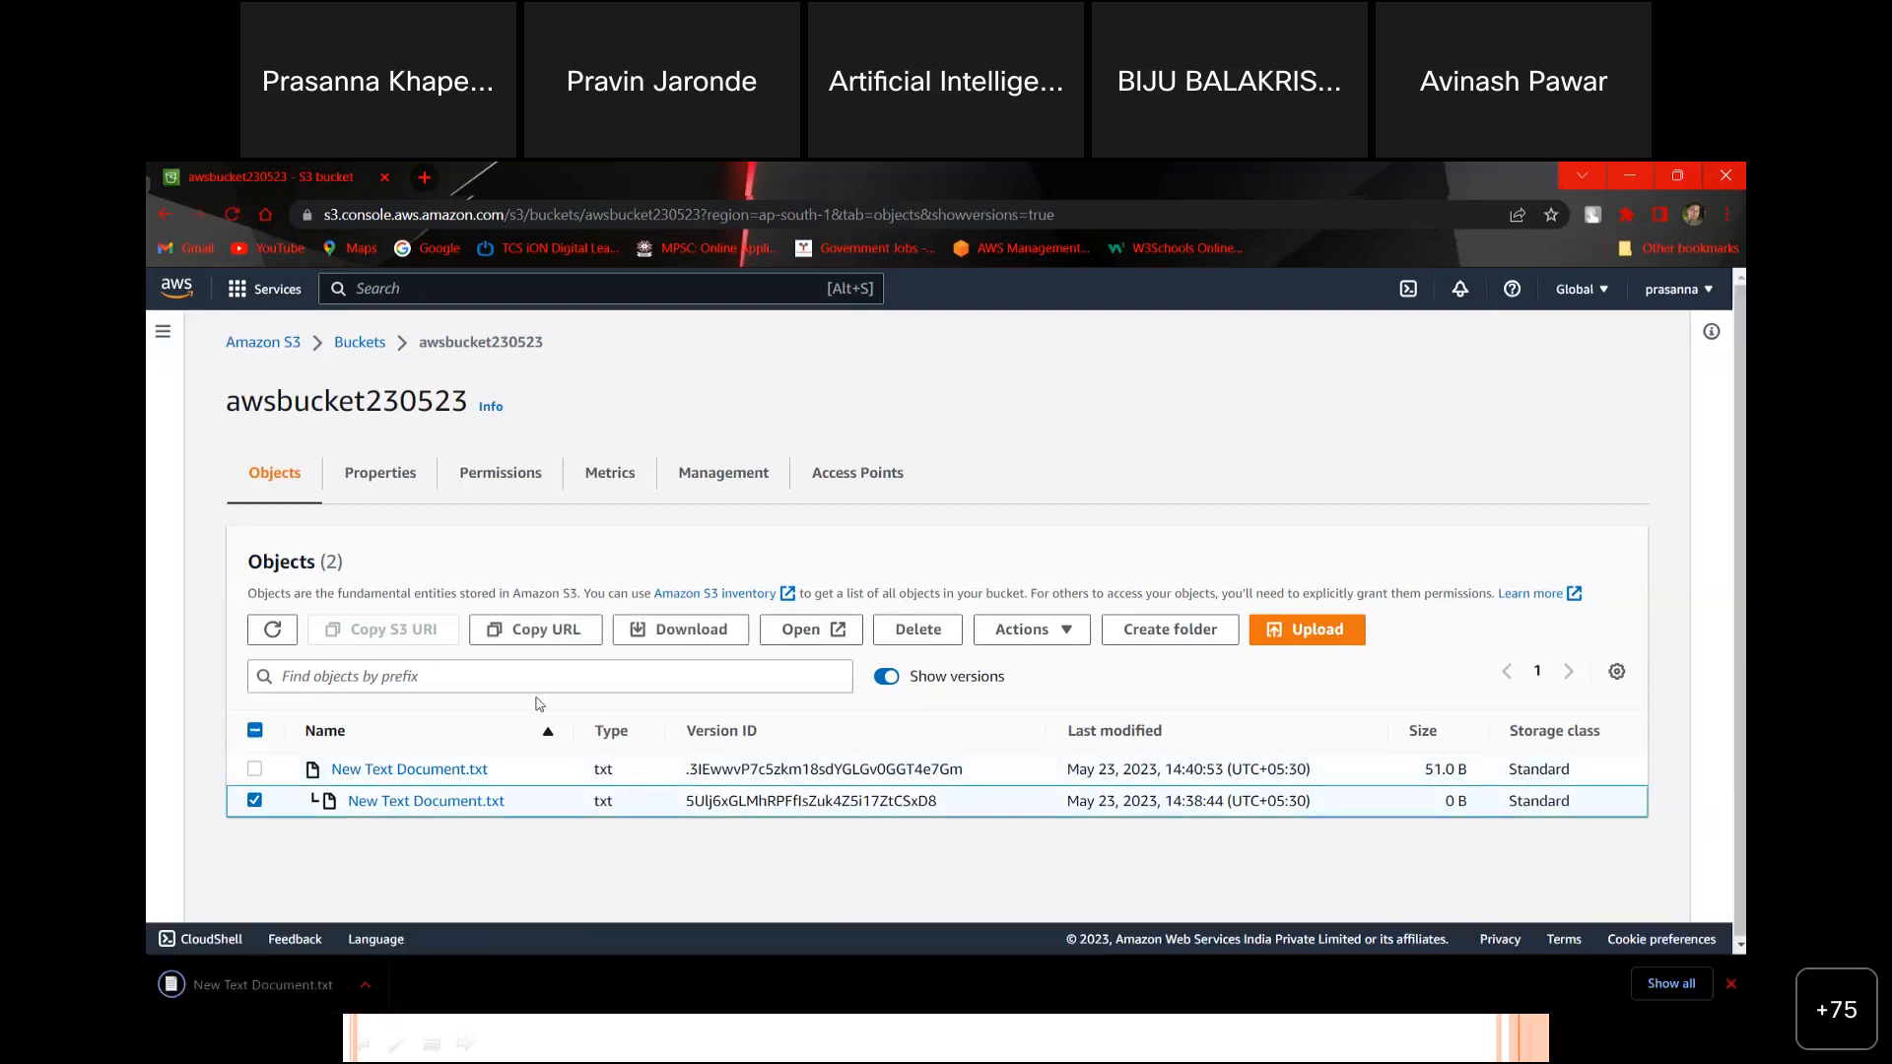
pyautogui.click(693, 631)
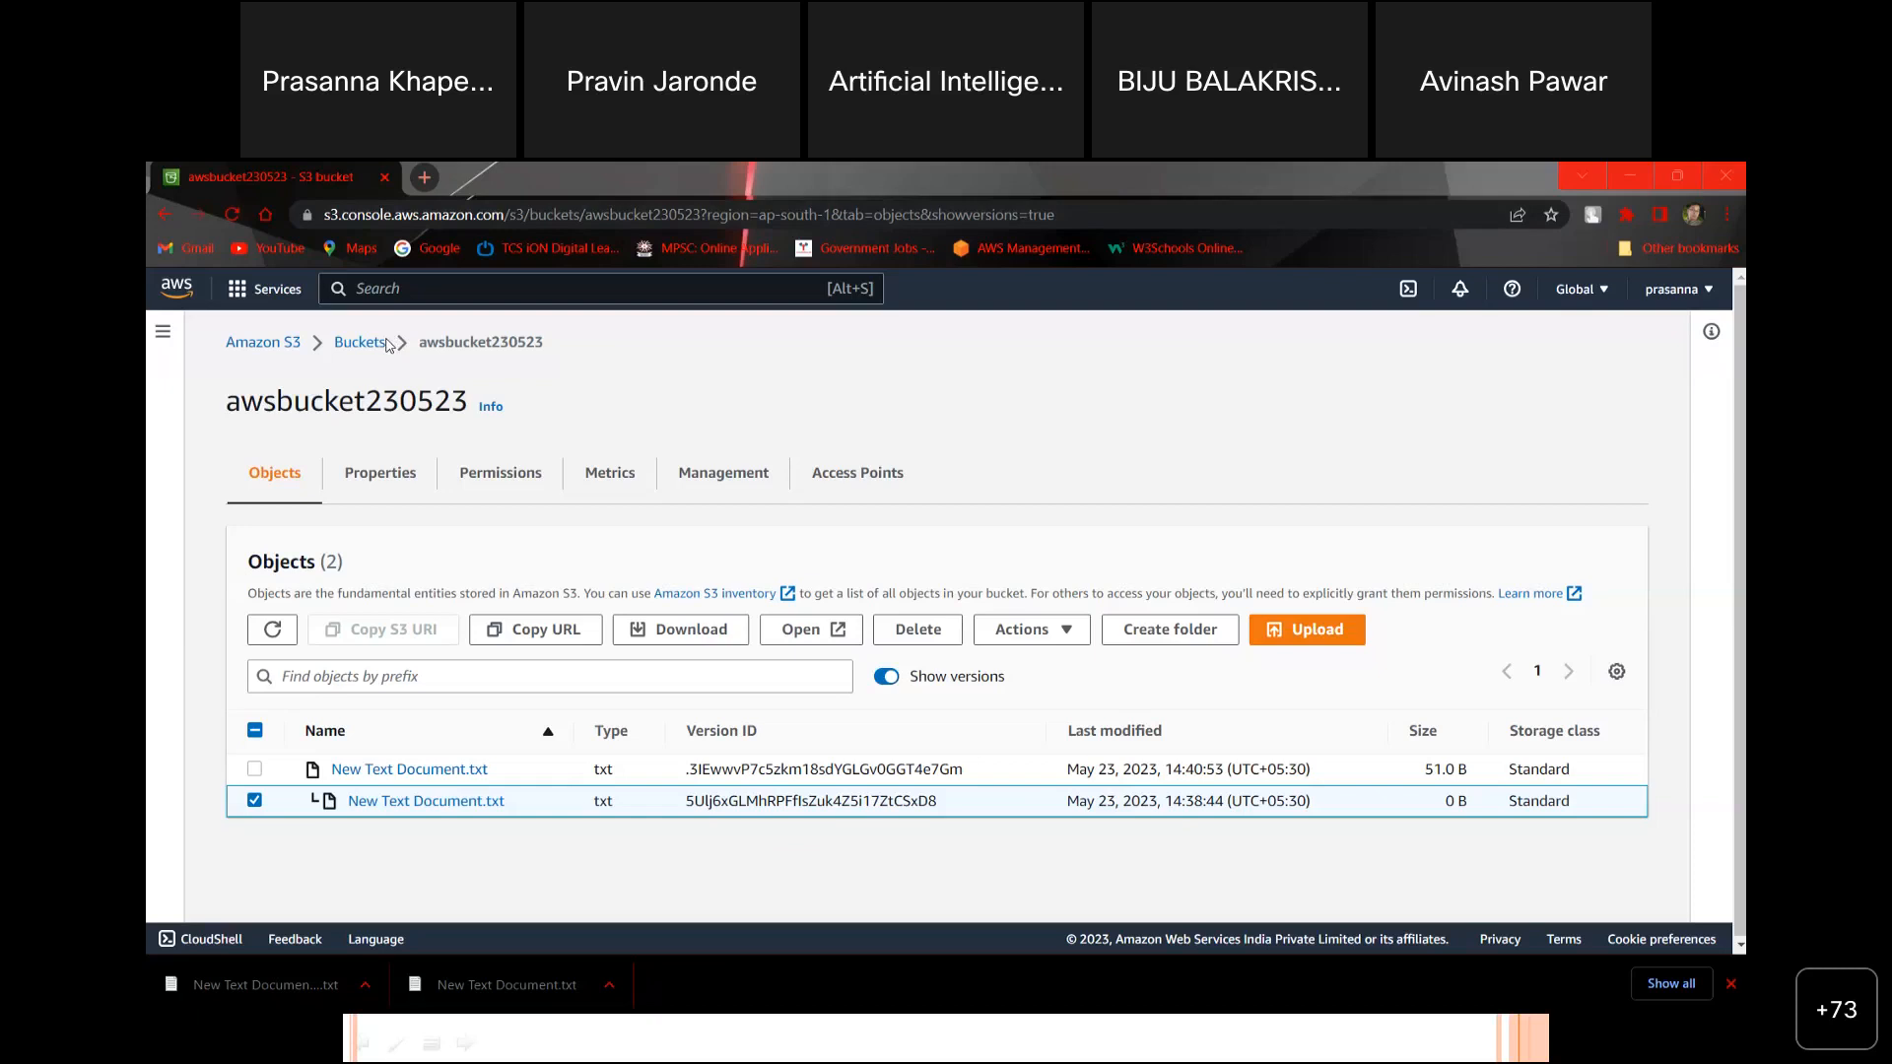
# Step: Start creating another S3 bucket and enter the account owner's surname followed by 10 as the bucket name
pyautogui.click(275, 343)
pyautogui.click(1323, 548)
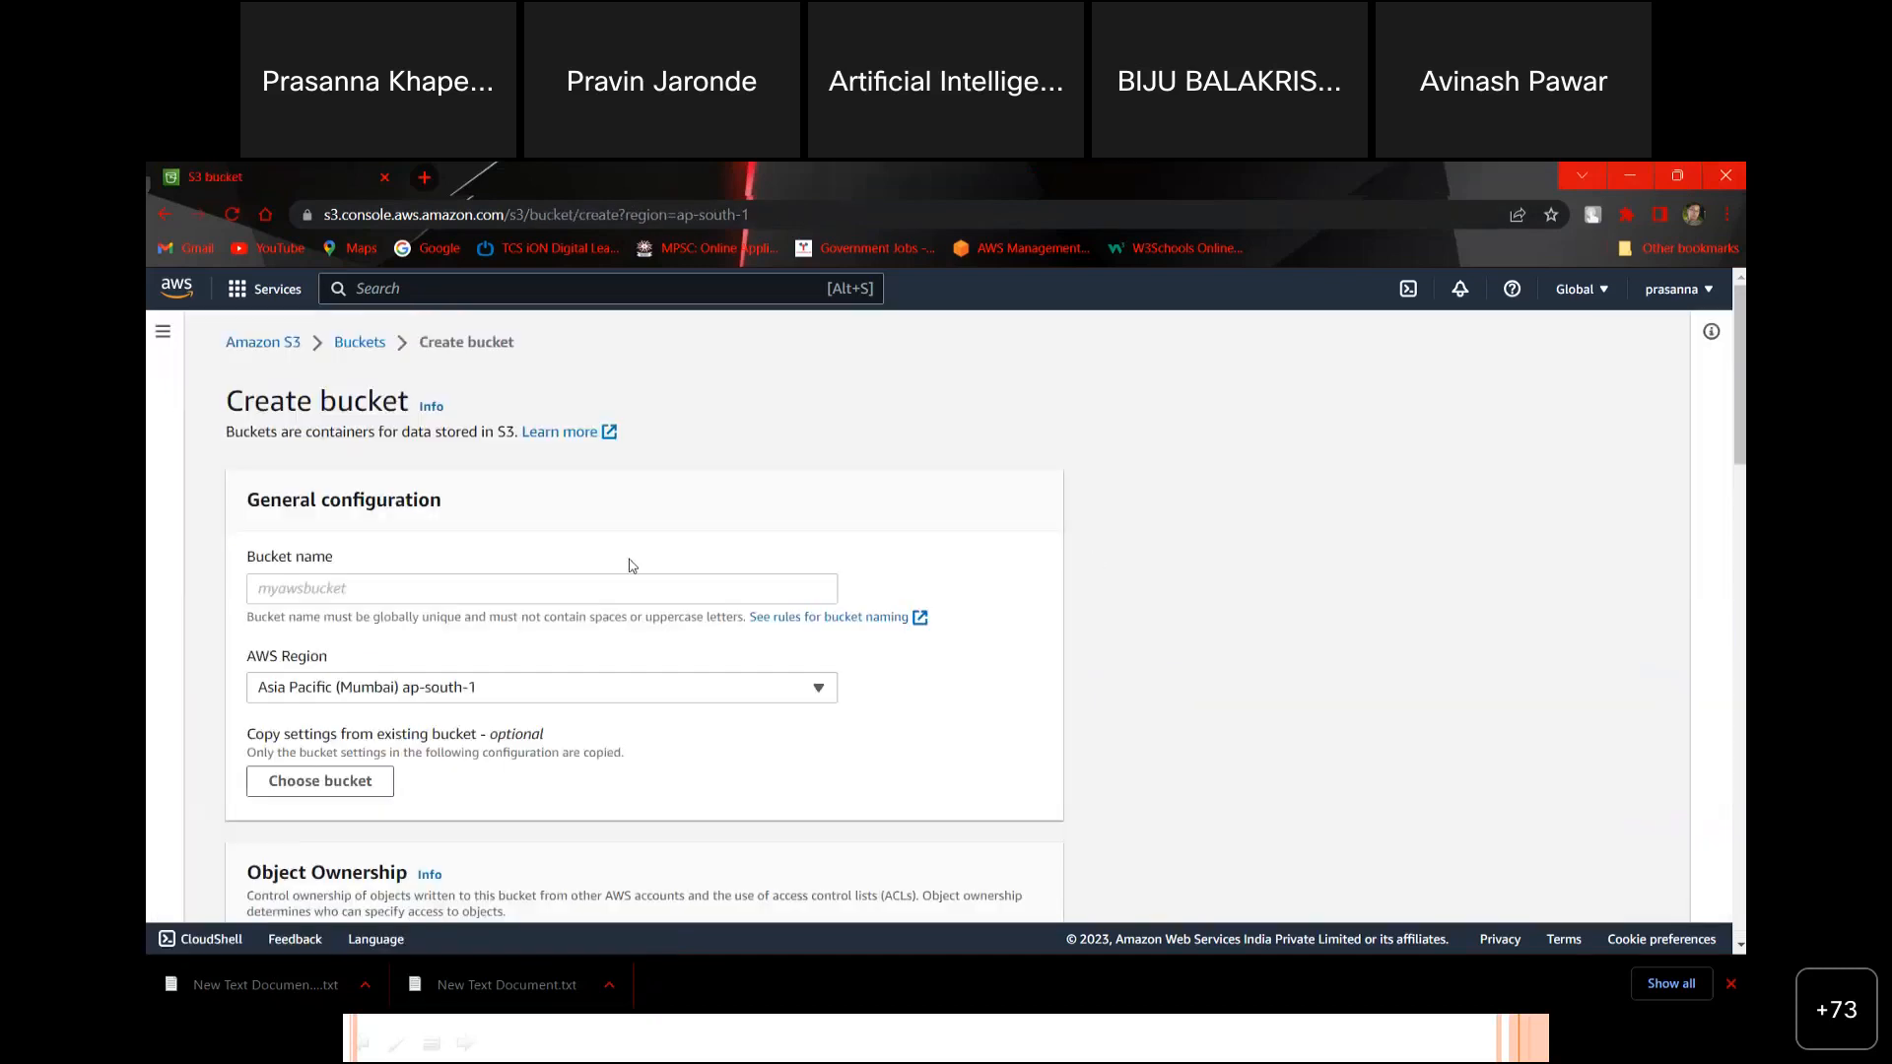
pyautogui.click(603, 588)
pyautogui.write('khapeja')
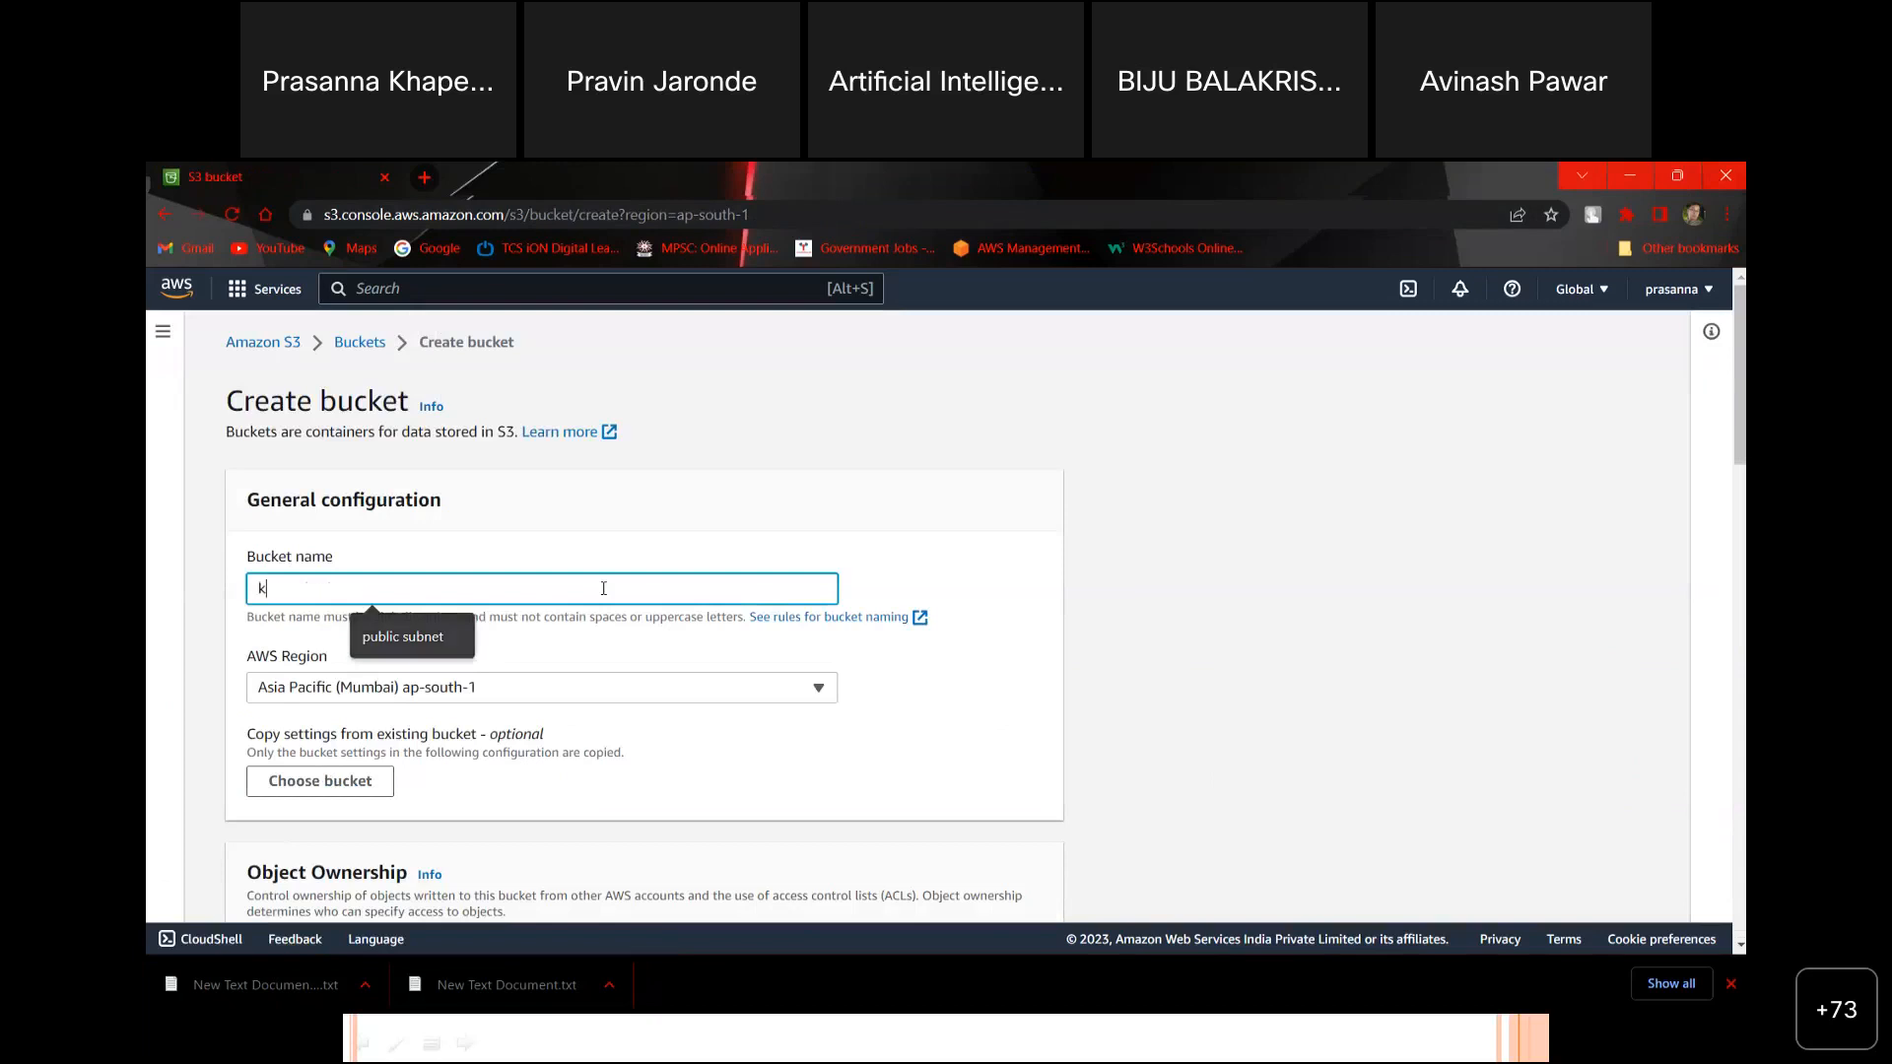
pyautogui.press('BackSpace')
pyautogui.press('BackSpace')
pyautogui.write('kar')
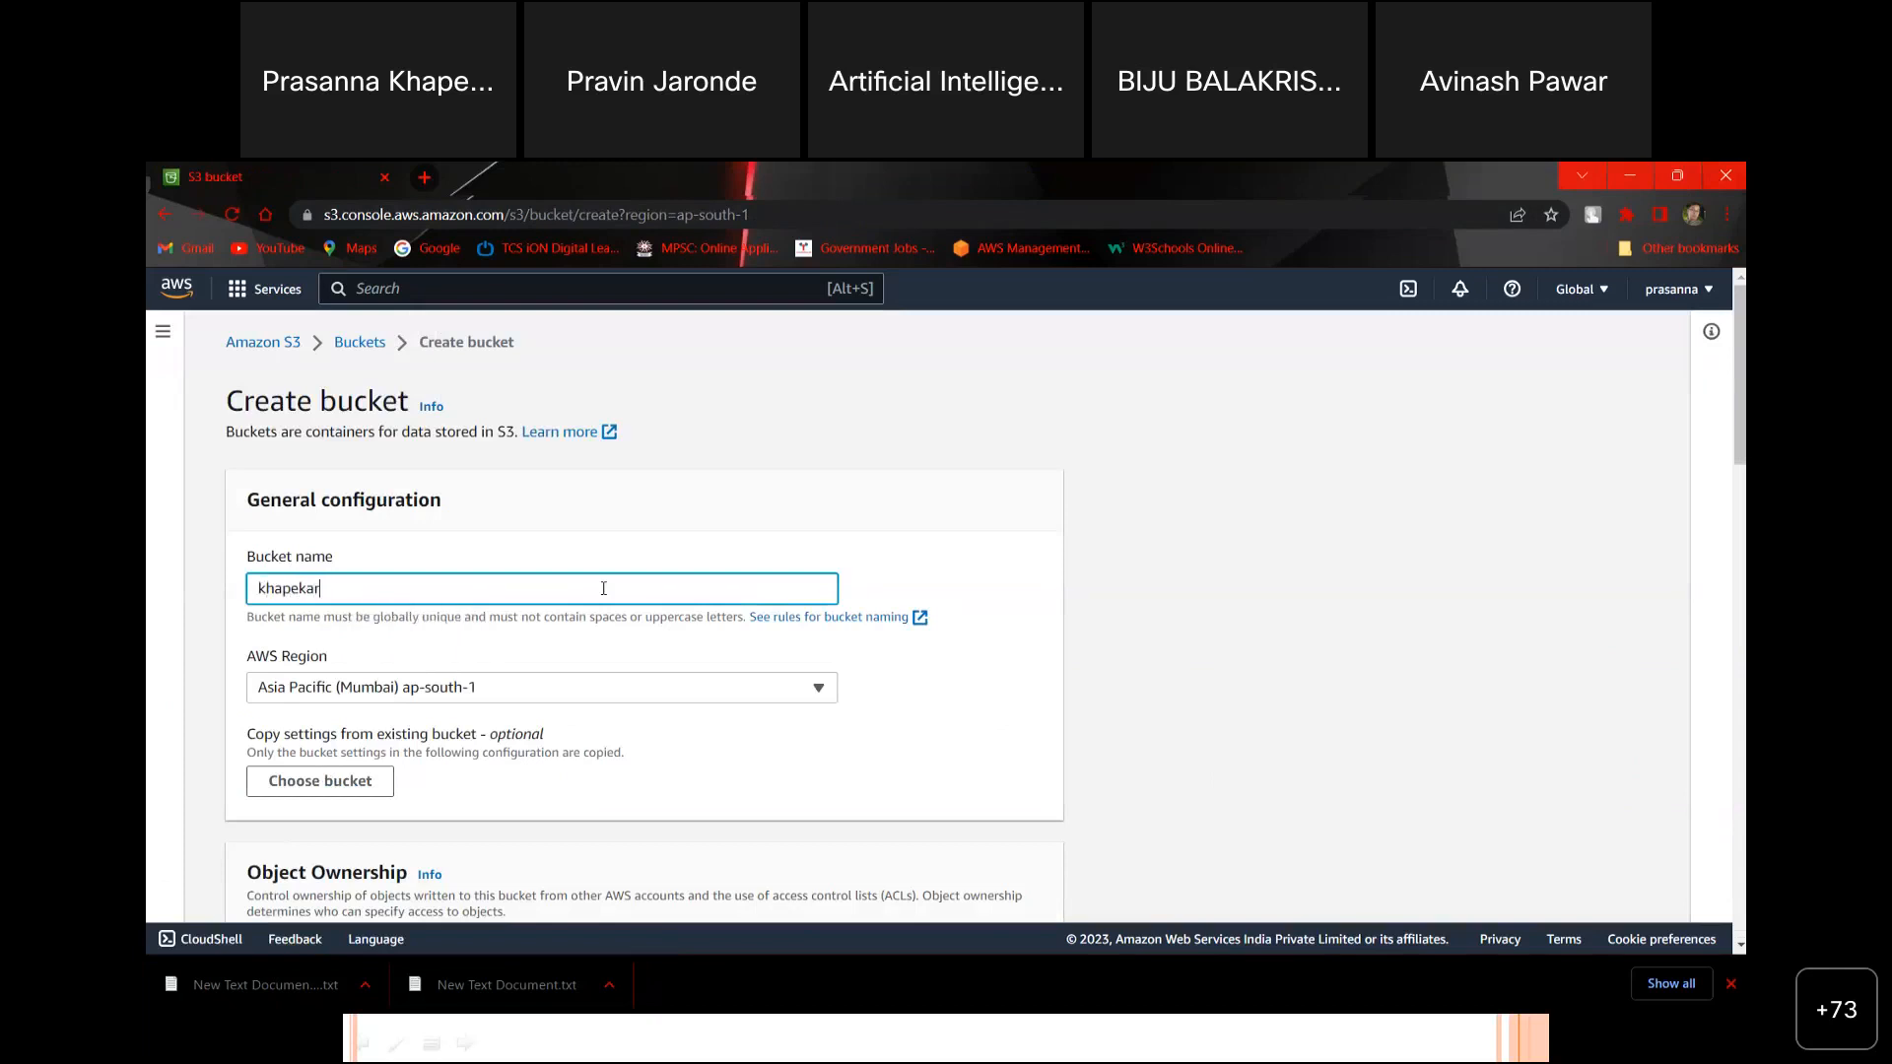
pyautogui.write('10')
# Step: Enable ACLs for the new bucket, turn off Block all public access and acknowledge the public access warning
pyautogui.scroll(-1, 603, 588)
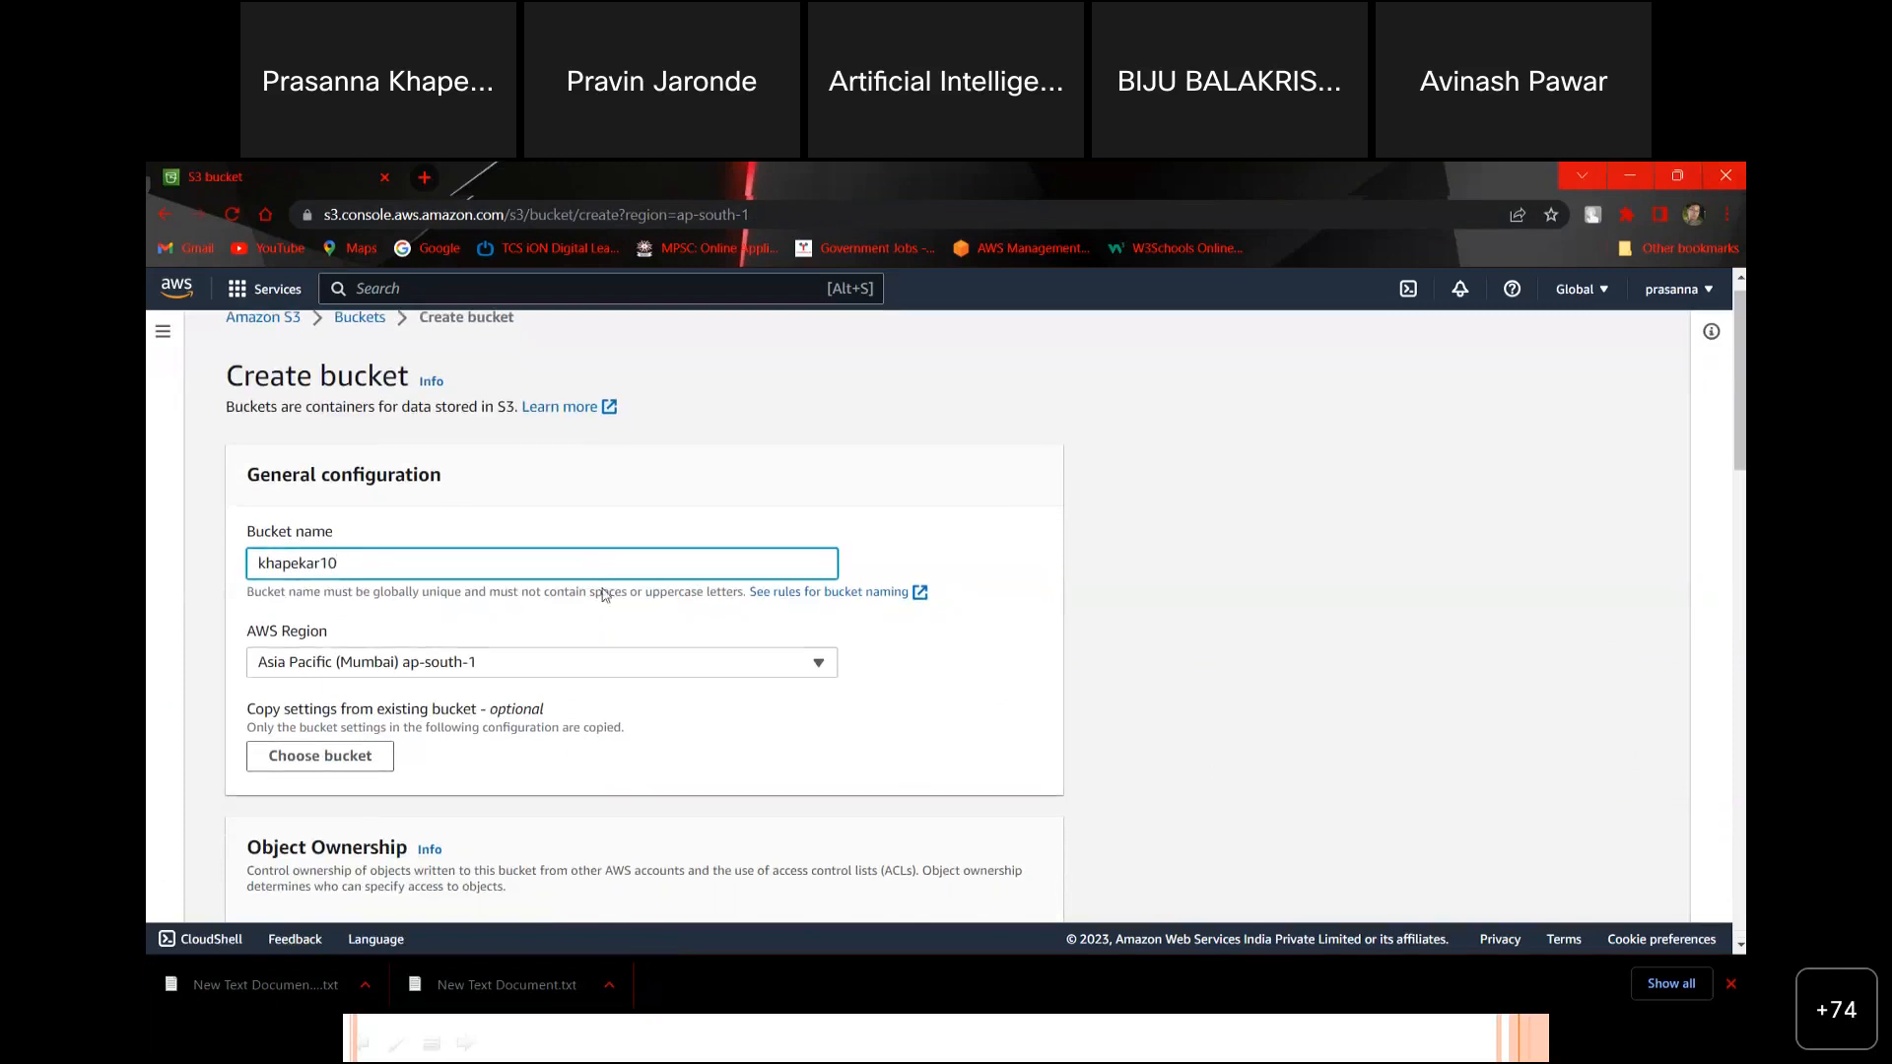
pyautogui.scroll(-4, 604, 593)
pyautogui.scroll(-1, 605, 594)
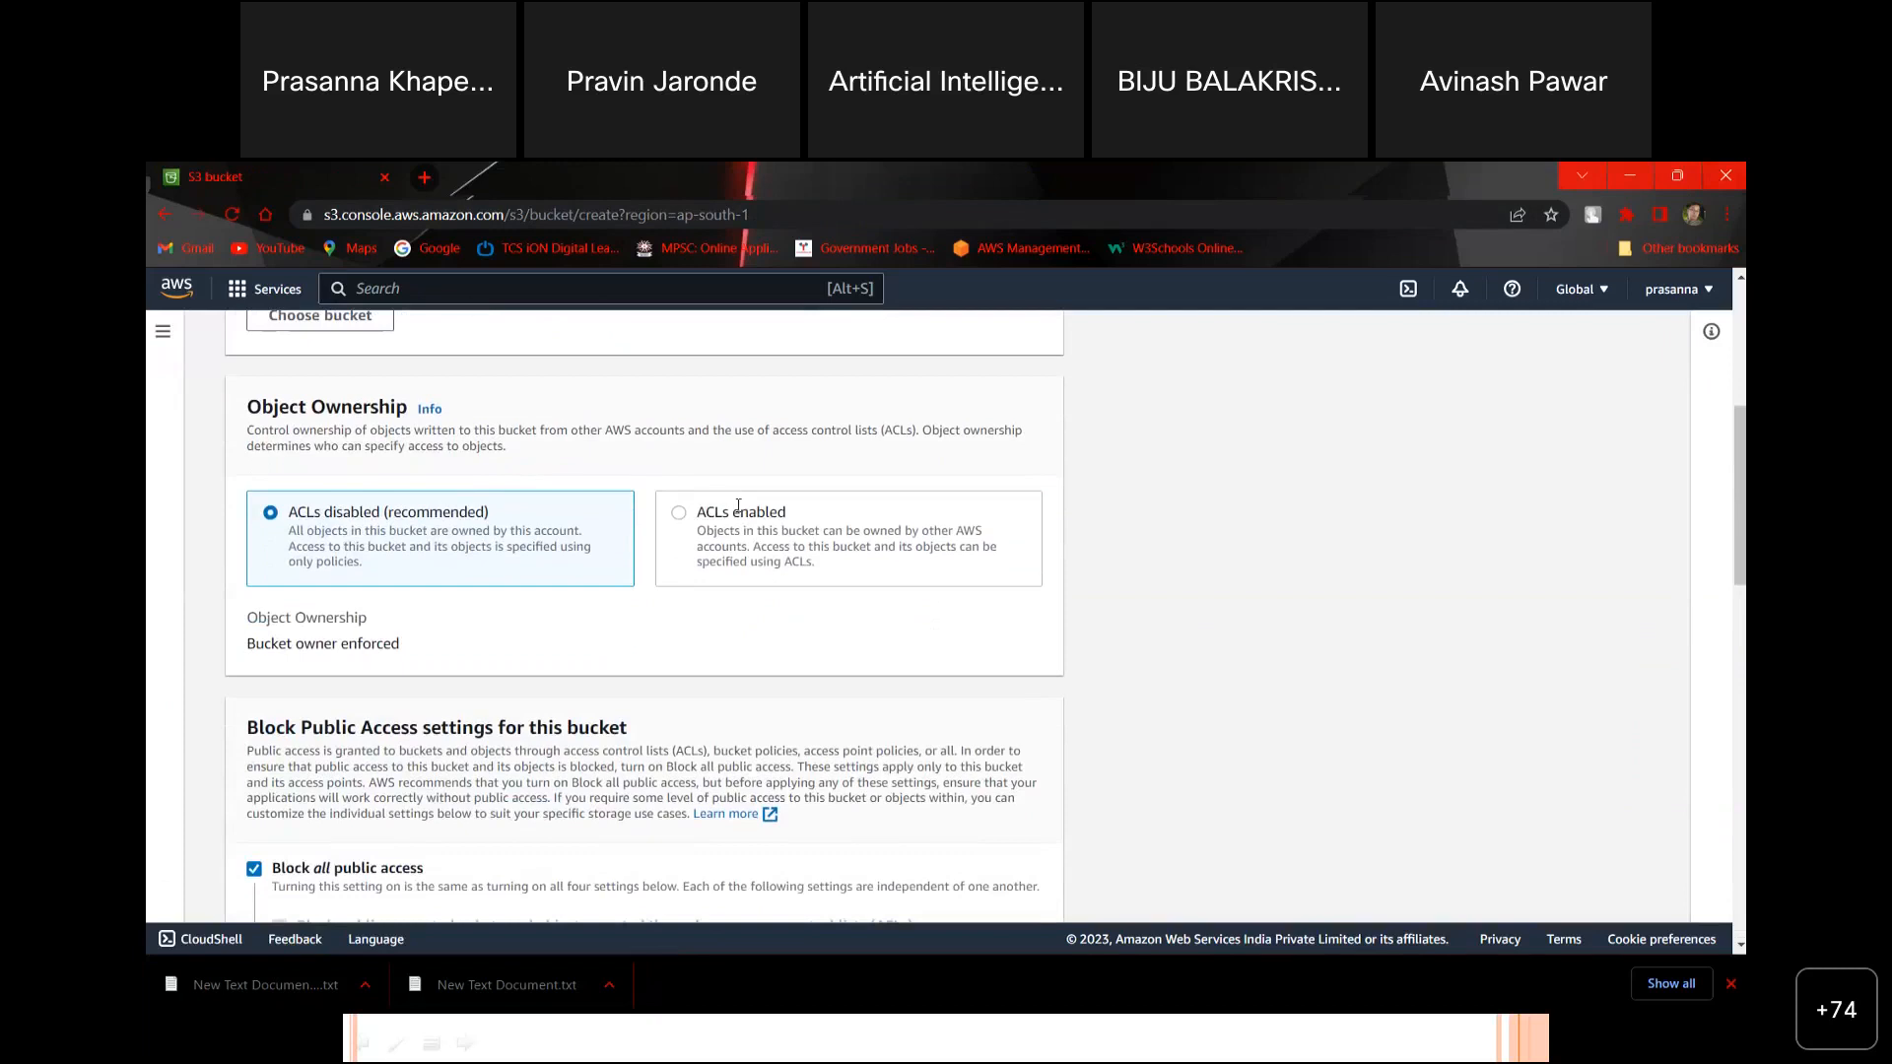
pyautogui.click(738, 505)
pyautogui.scroll(-4, 739, 506)
pyautogui.moveTo(734, 490); pyautogui.dragTo(774, 369)
pyautogui.click(293, 751)
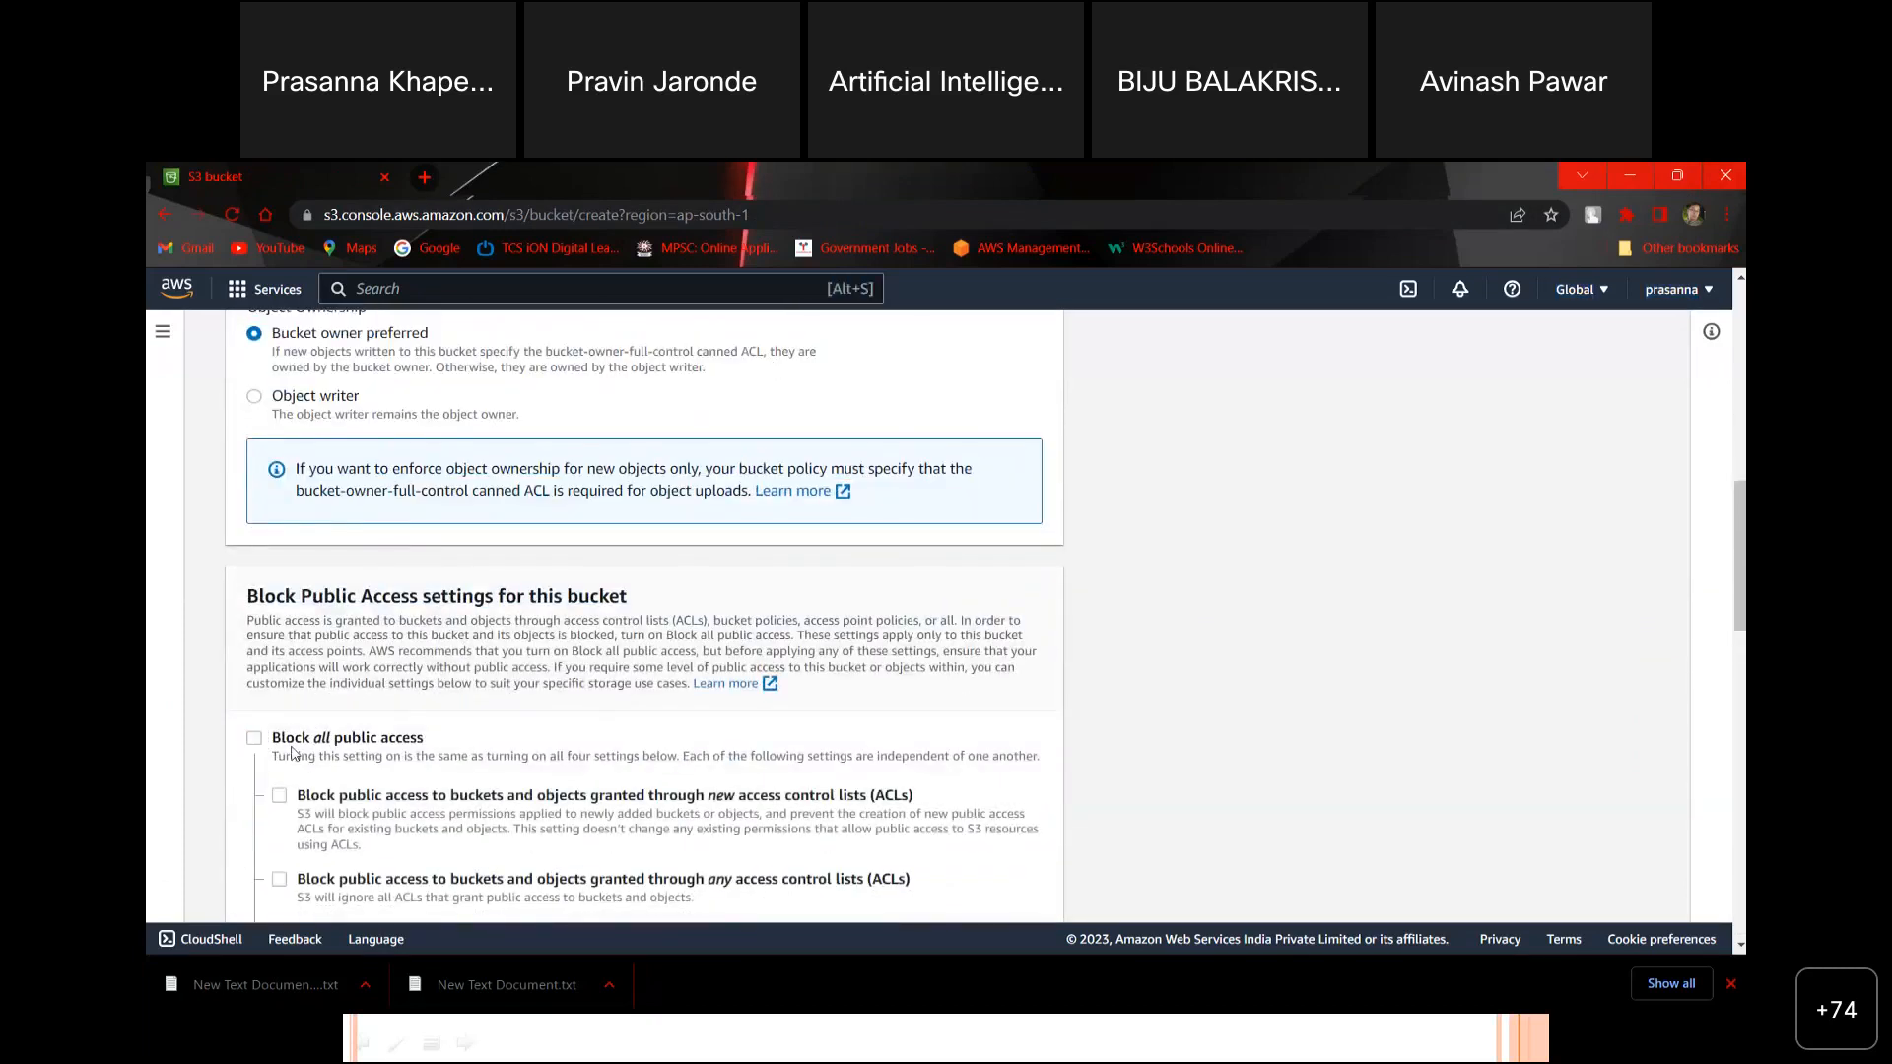
pyautogui.scroll(-4, 296, 759)
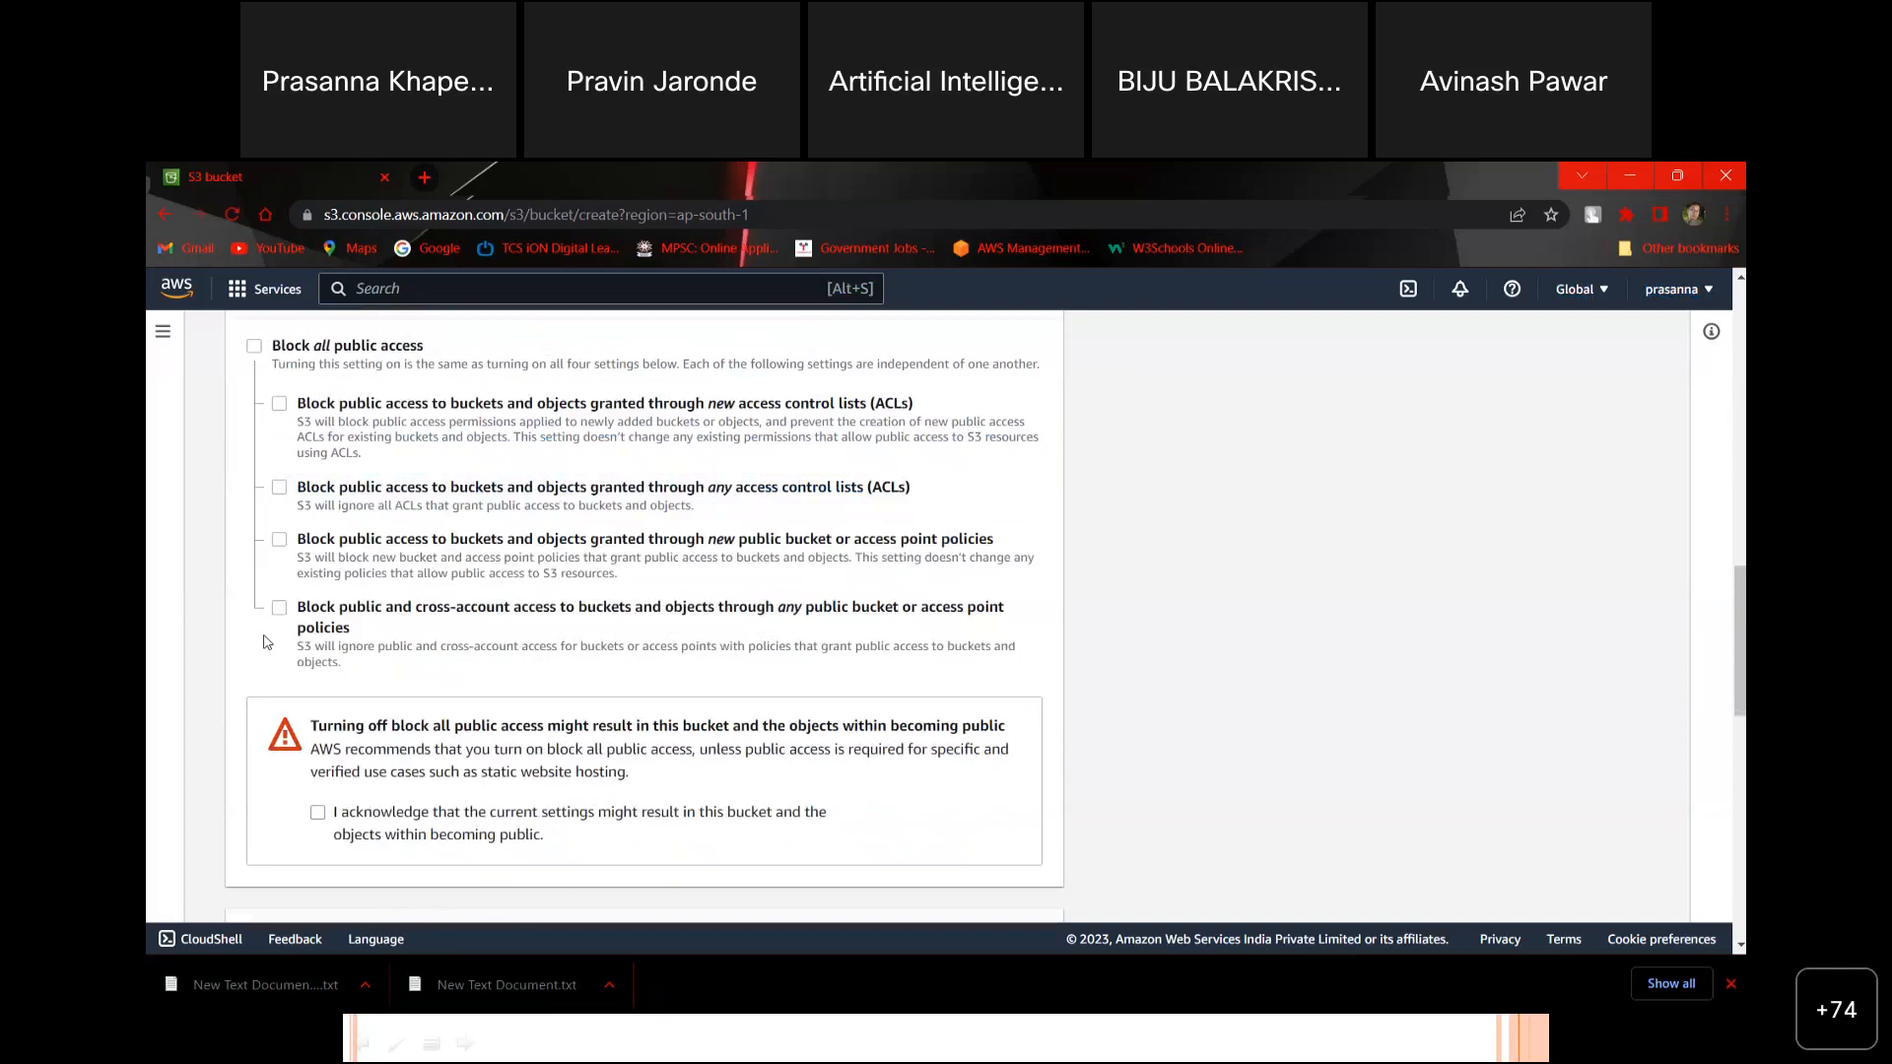
pyautogui.click(317, 813)
# Step: Enable Bucket Versioning and create the bucket, and dismiss the success notice and the browser's downloads bar
pyautogui.scroll(-3, 318, 813)
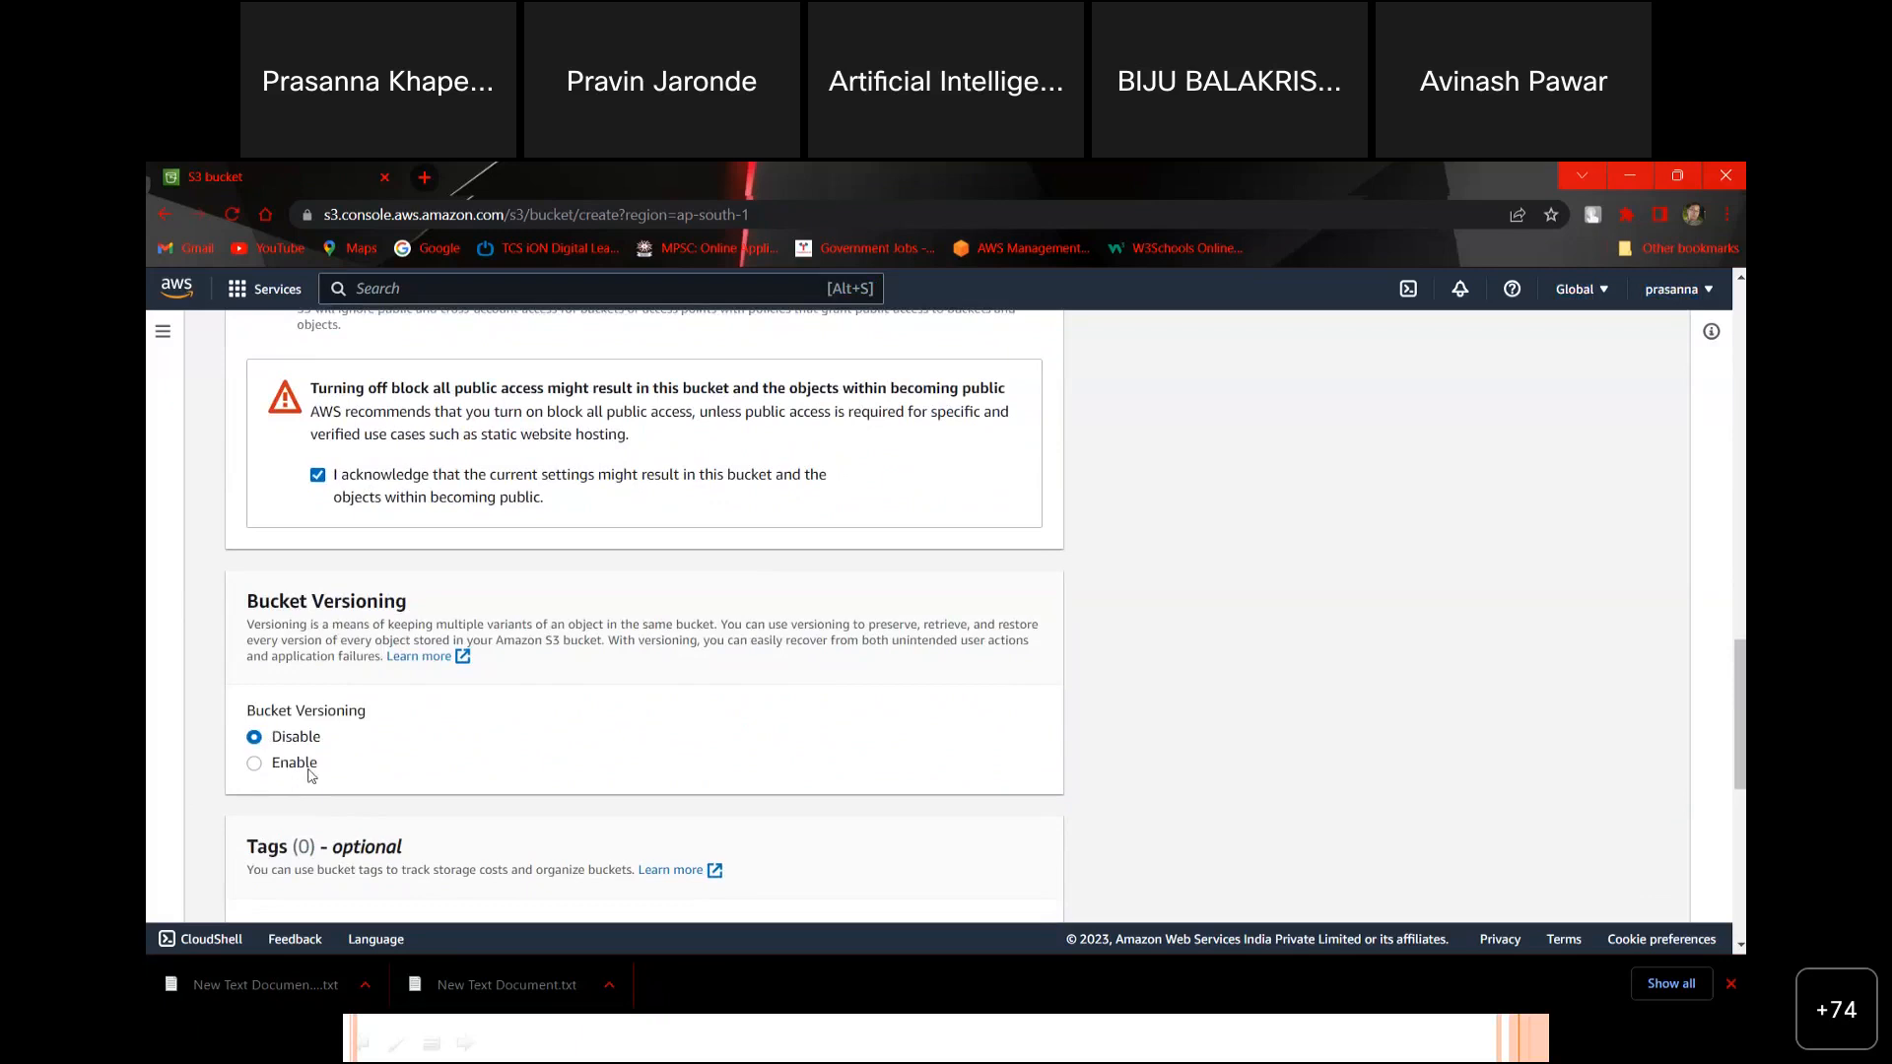
pyautogui.click(258, 769)
pyautogui.scroll(-10, 606, 715)
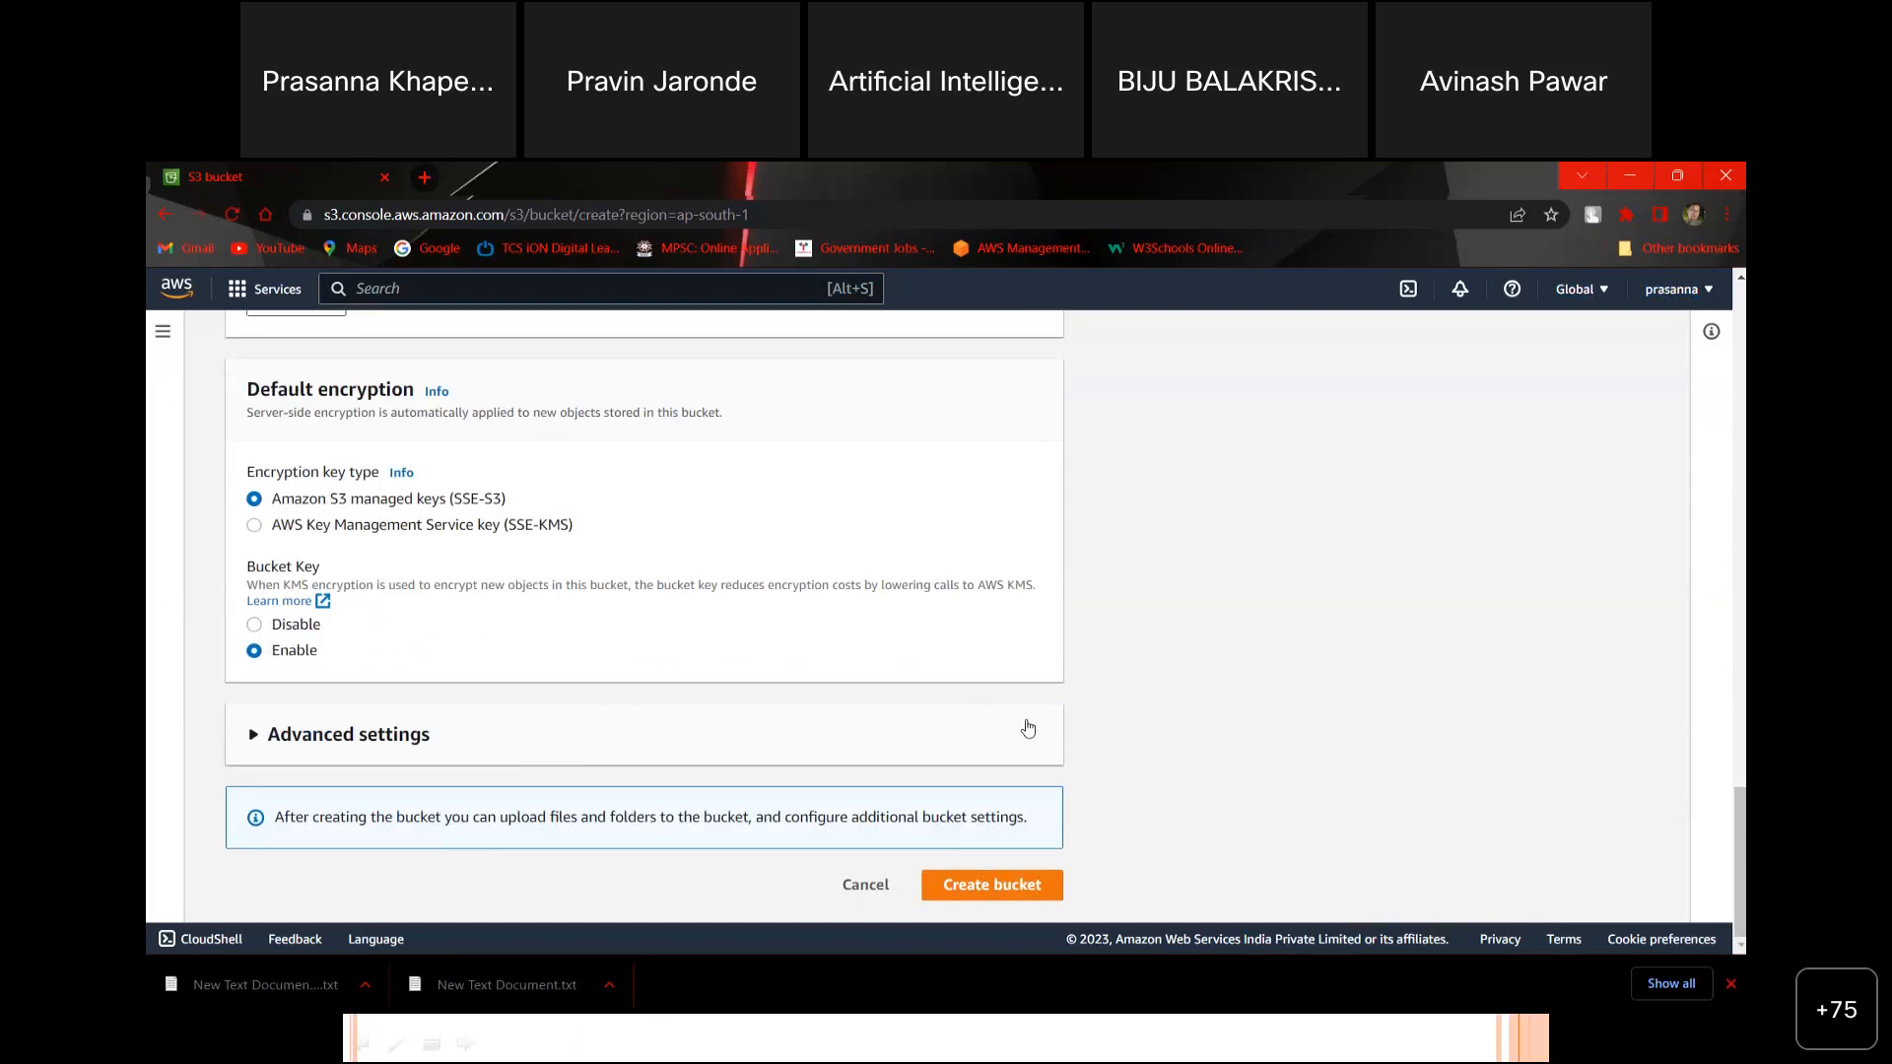
pyautogui.click(1014, 889)
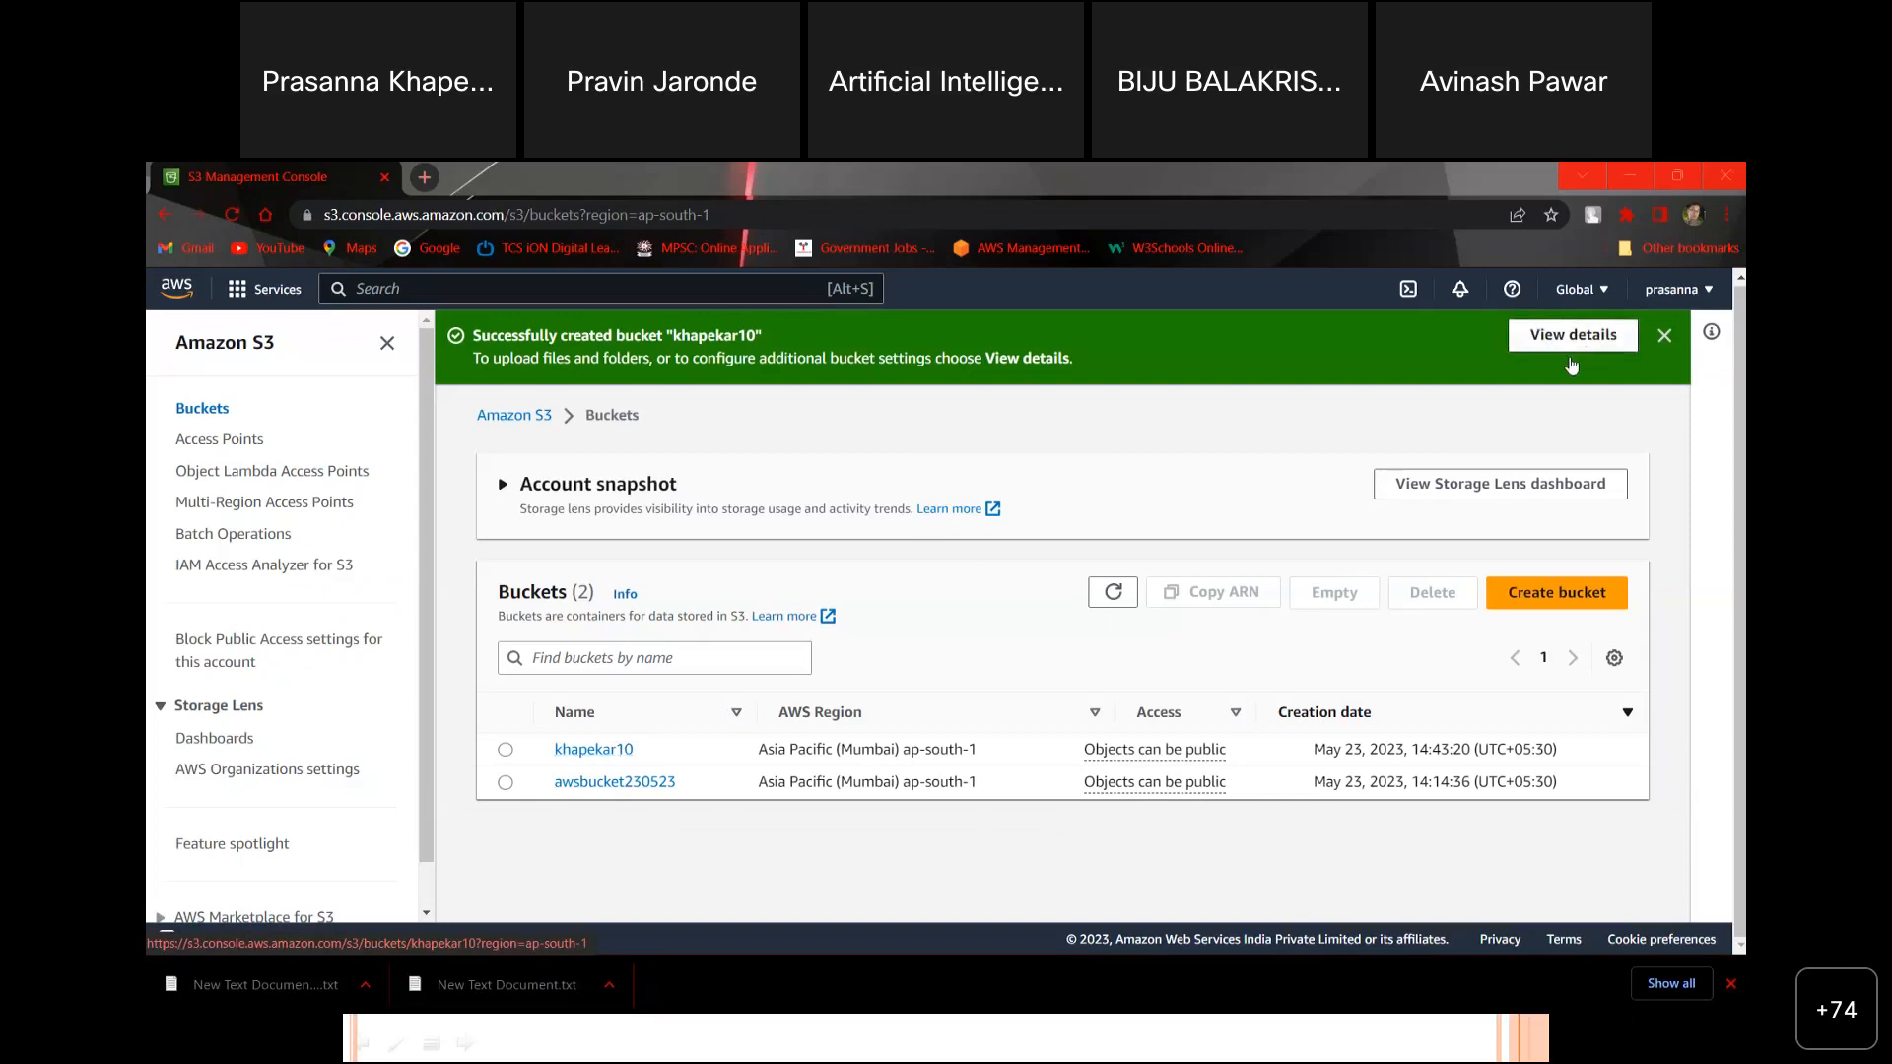
pyautogui.click(1665, 338)
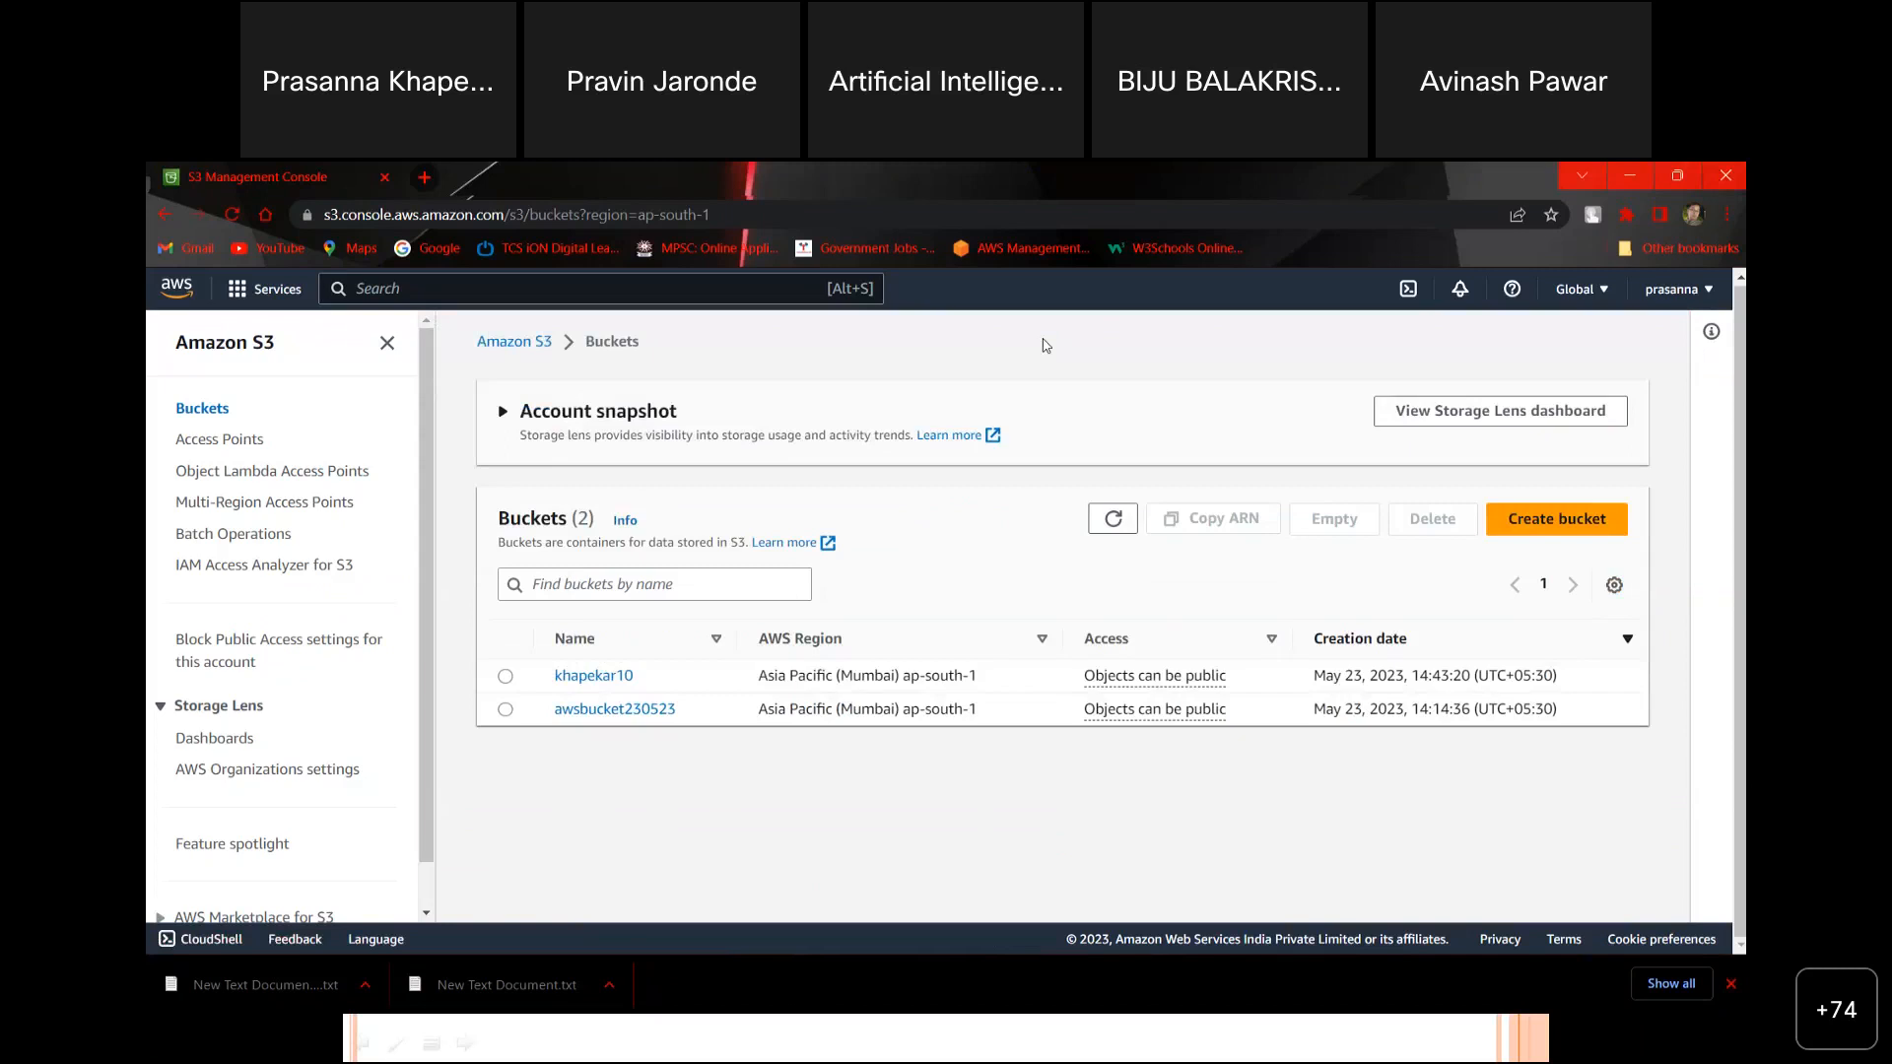
pyautogui.click(1733, 984)
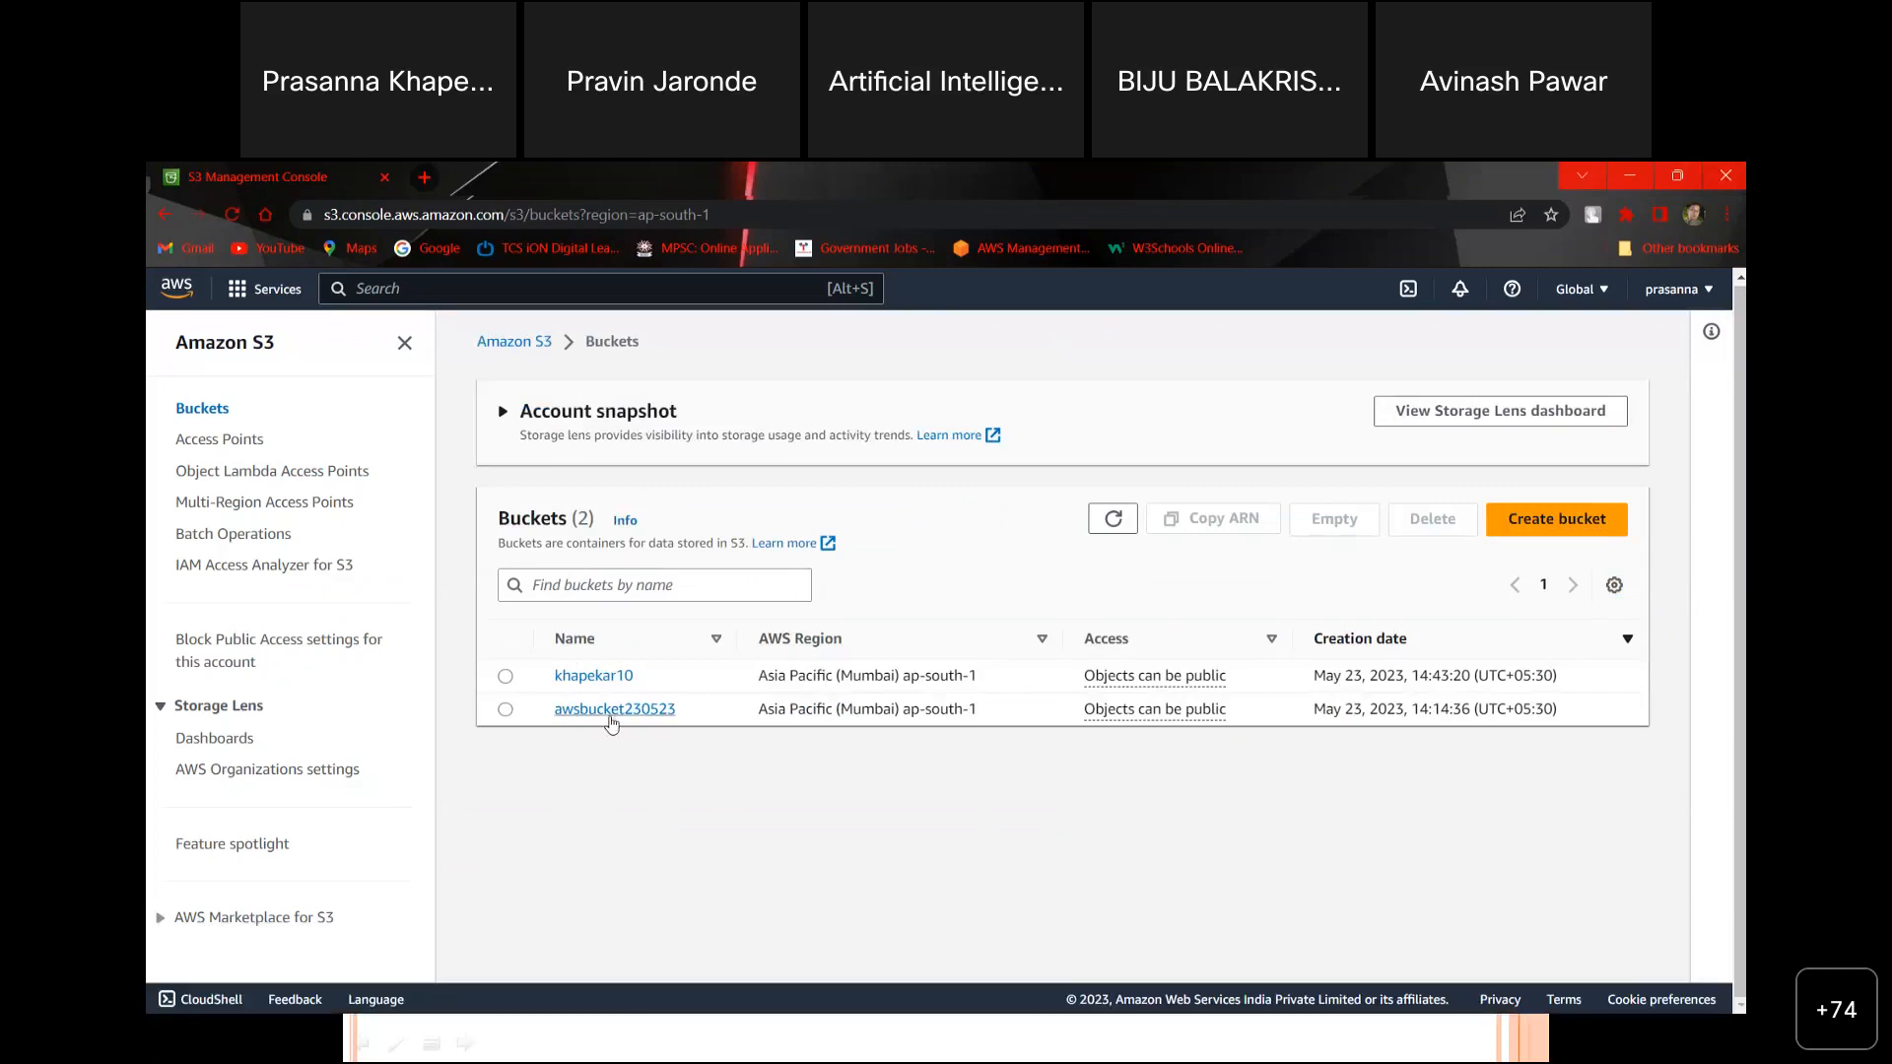
# Step: Open the newly created bucket and view its properties
pyautogui.click(587, 678)
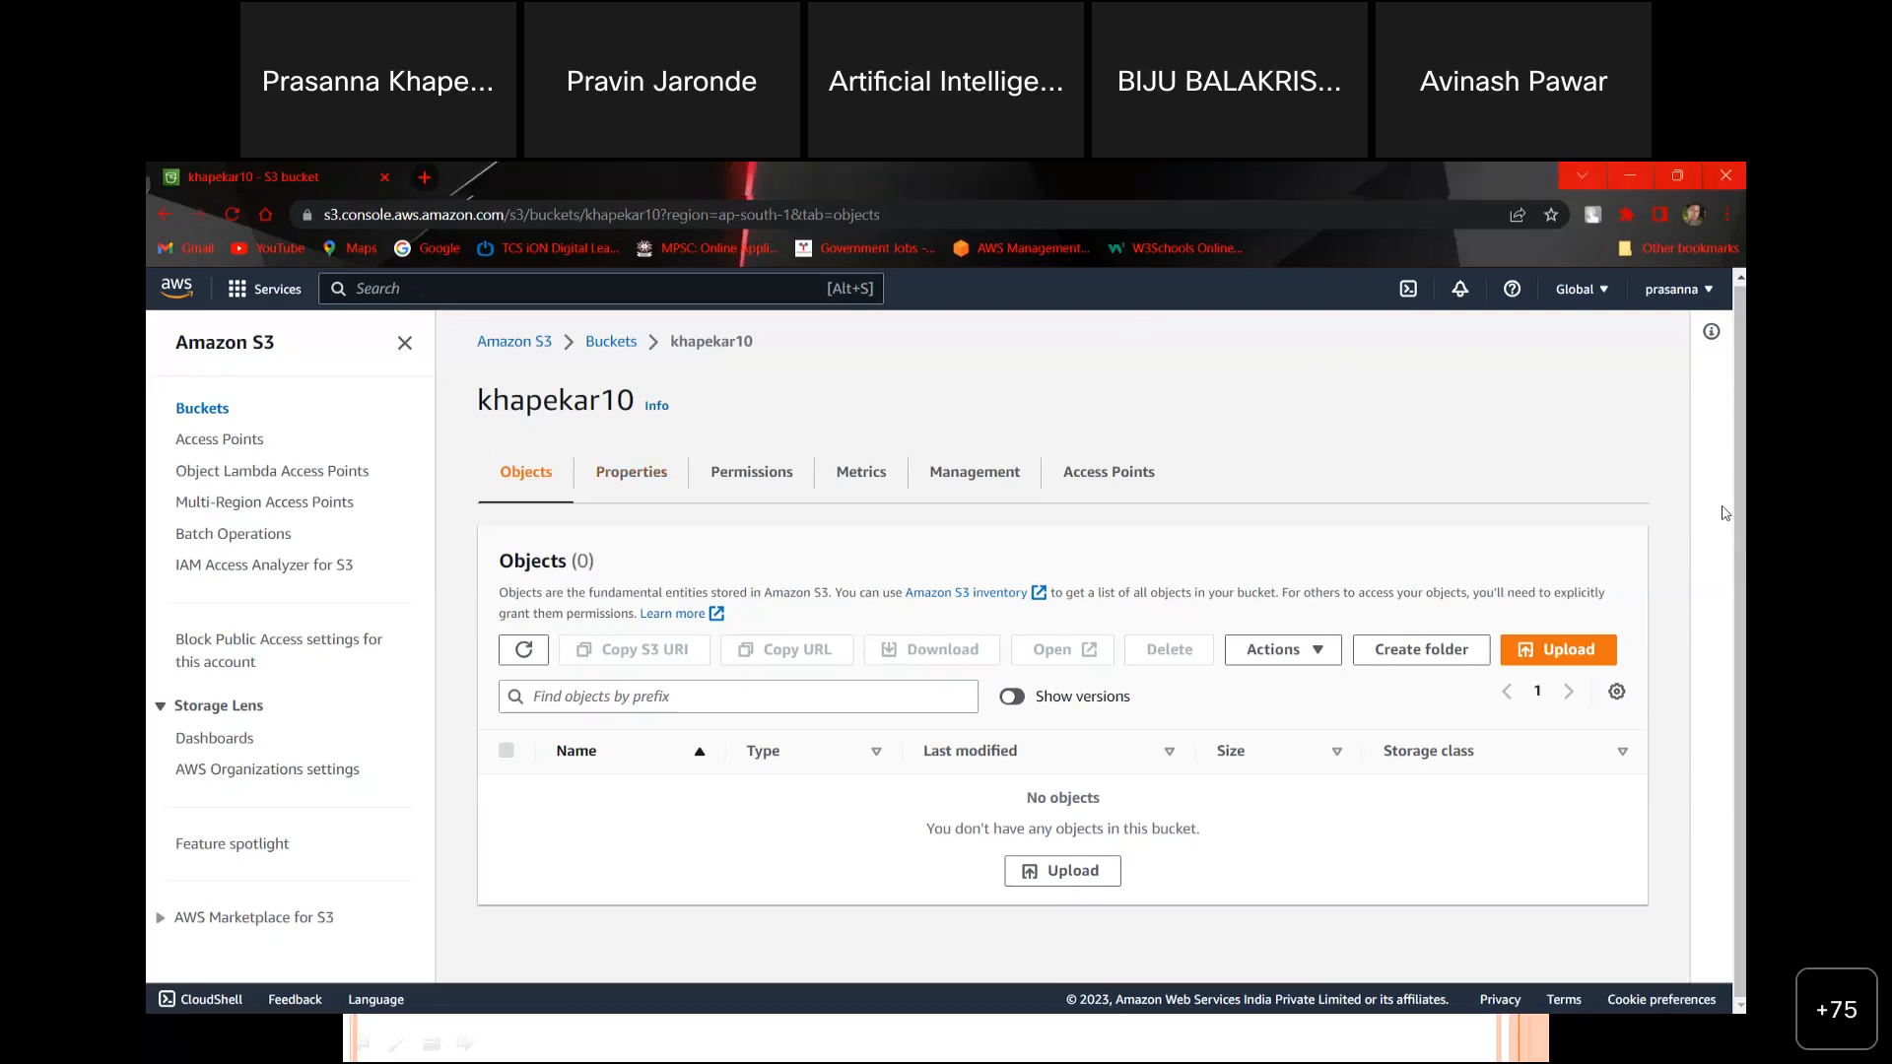
pyautogui.click(666, 469)
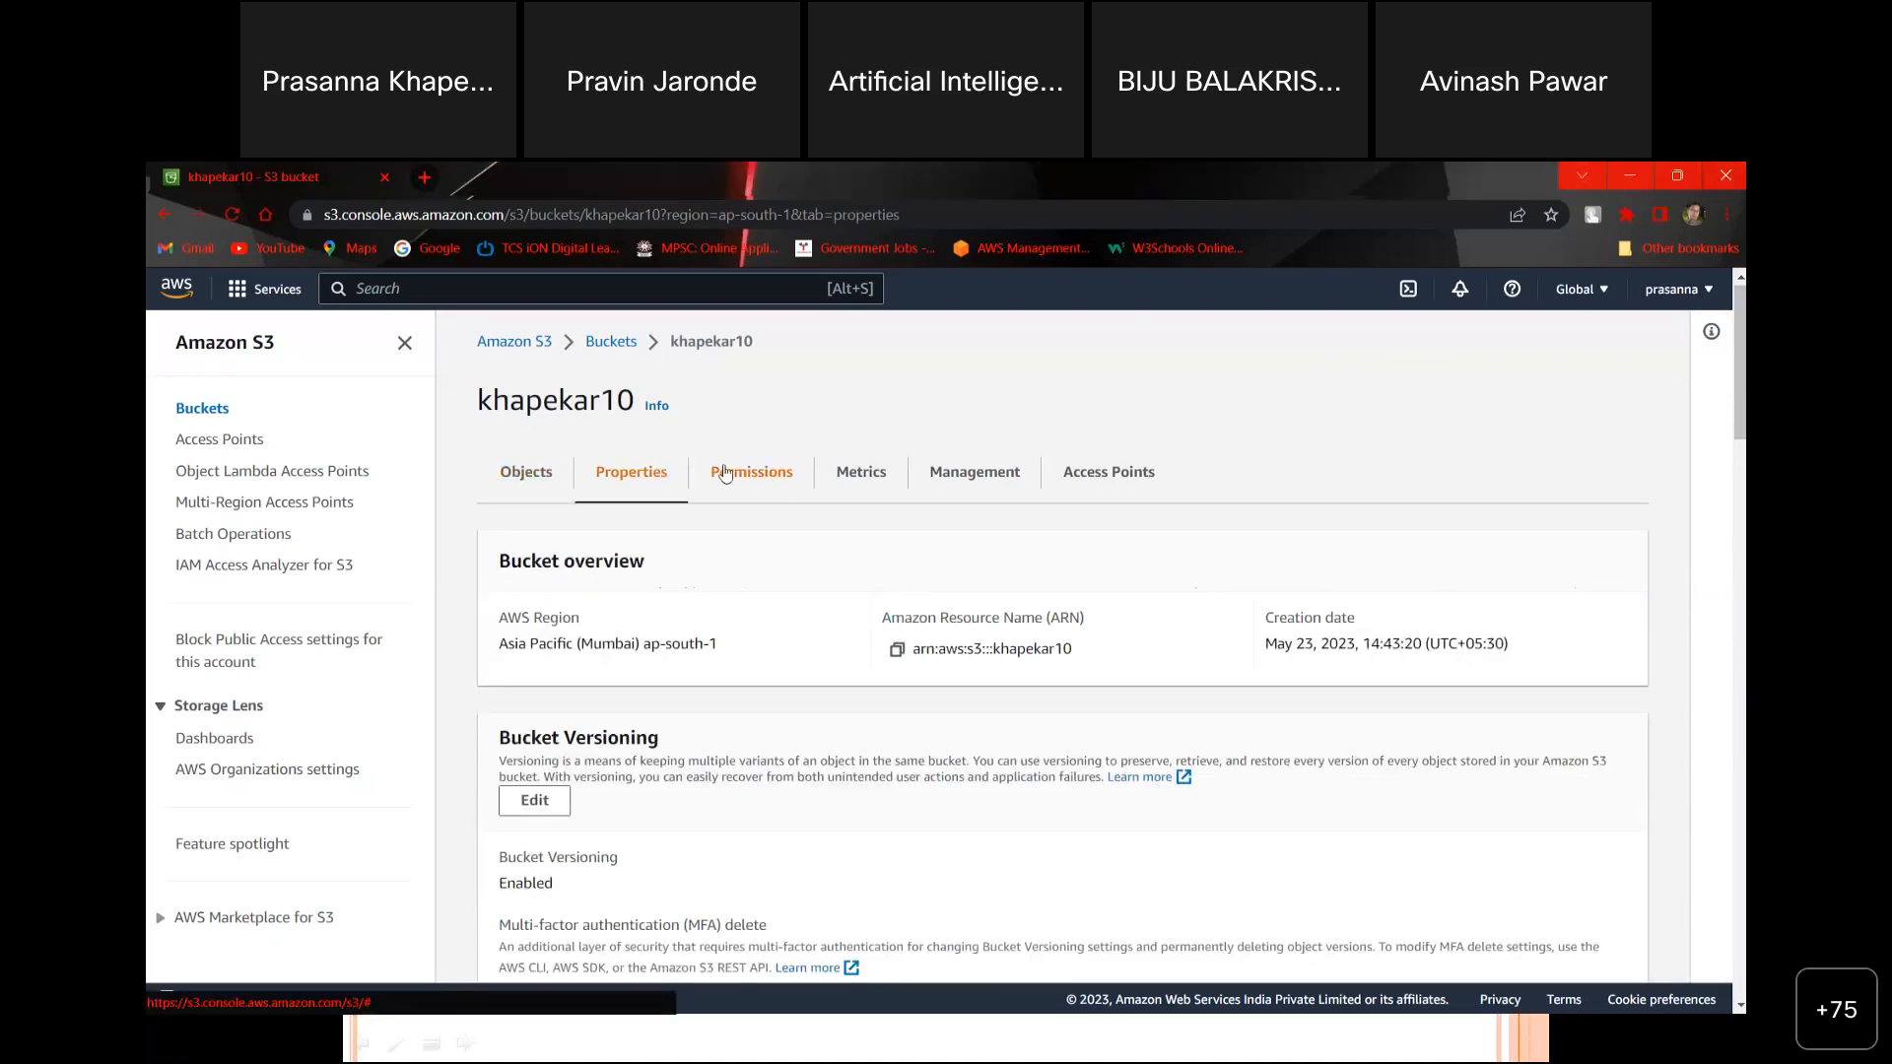
# Step: Open the form for creating an S3 access point and examine its bucket, network origin, public access and policy settings
pyautogui.click(240, 438)
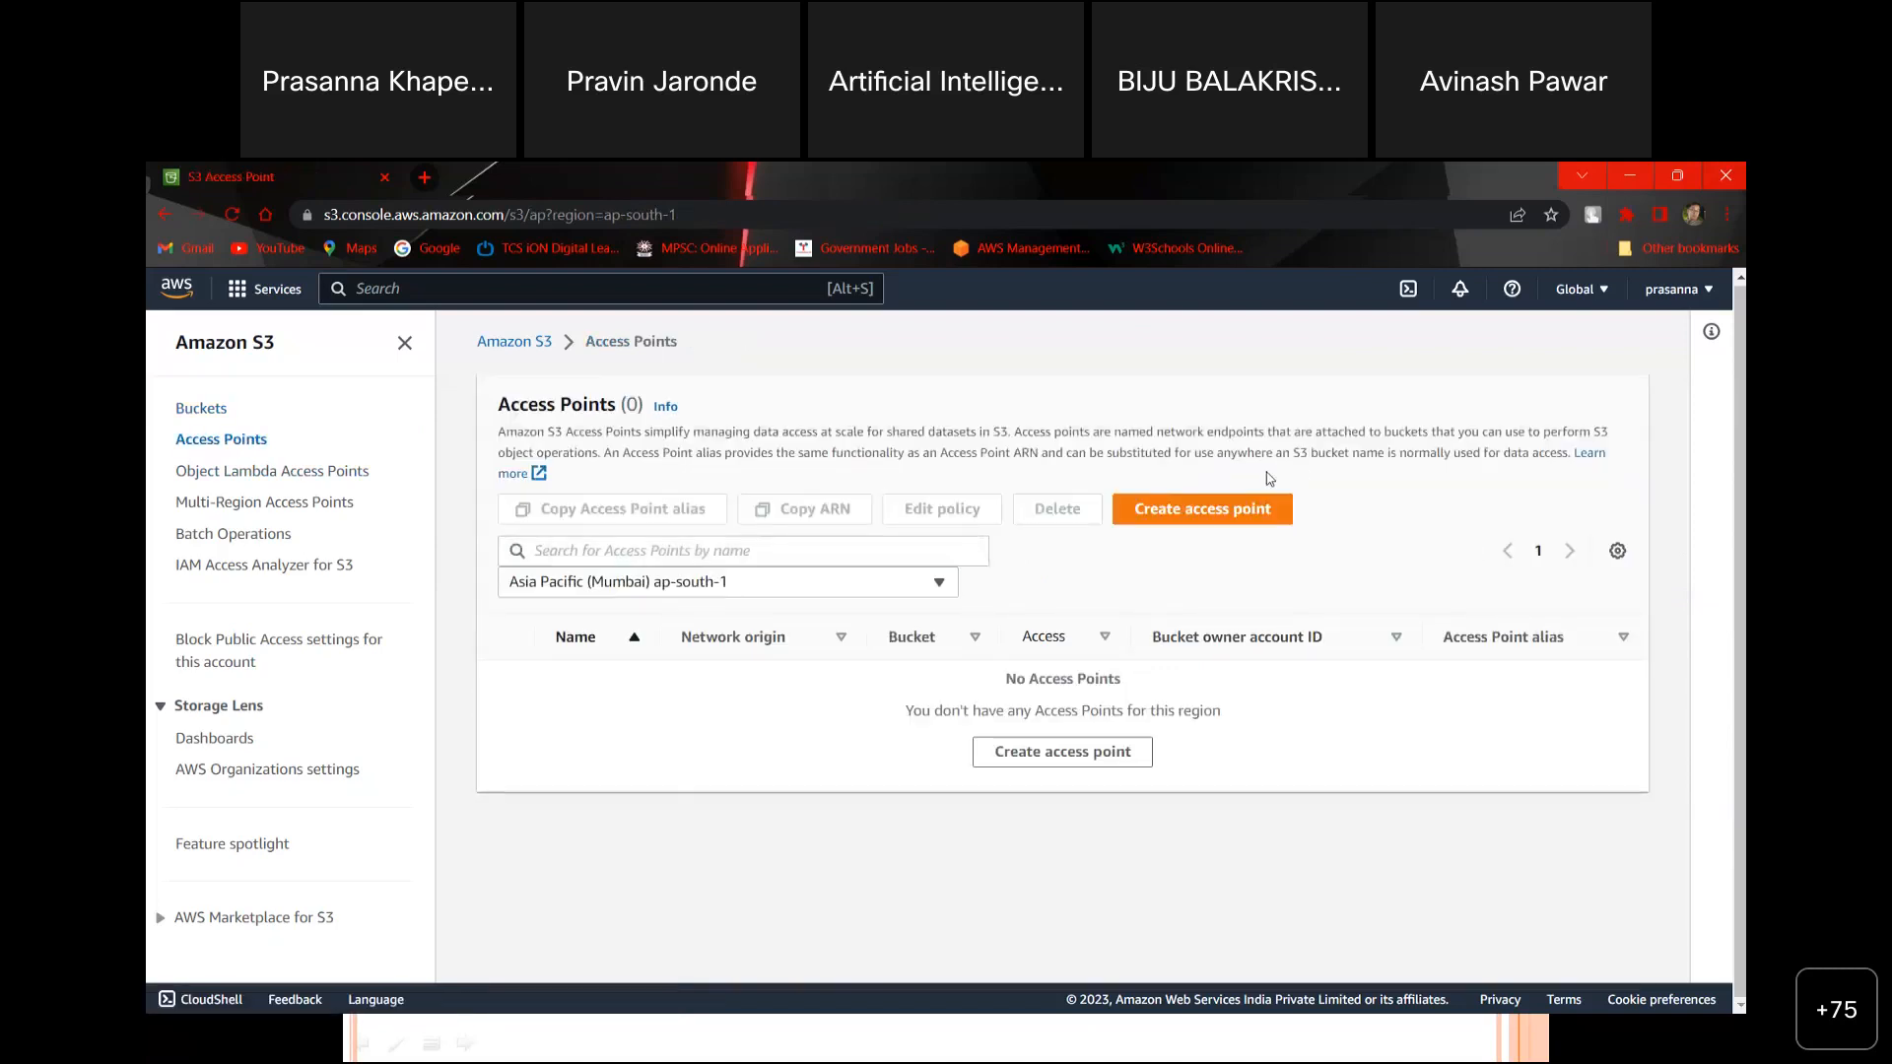
pyautogui.click(1226, 512)
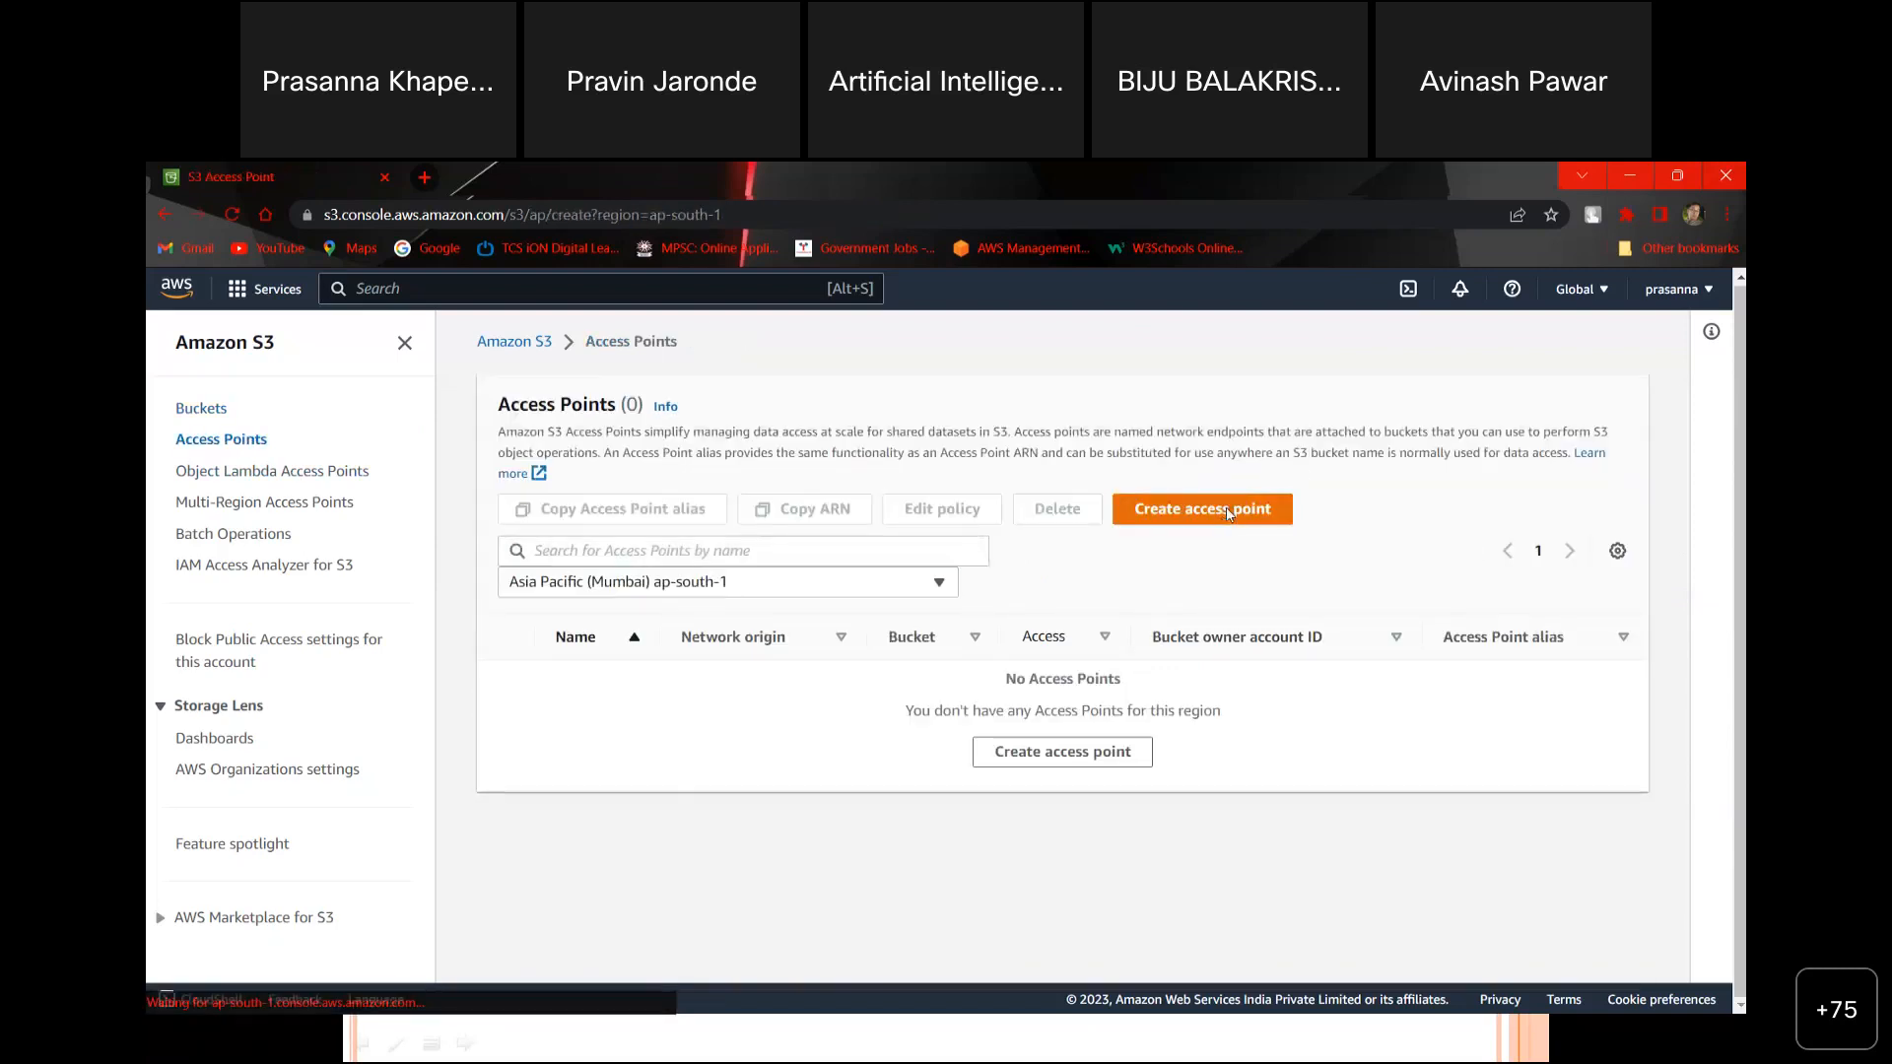
pyautogui.scroll(-2, 483, 575)
pyautogui.scroll(1, 483, 575)
pyautogui.scroll(-1, 480, 574)
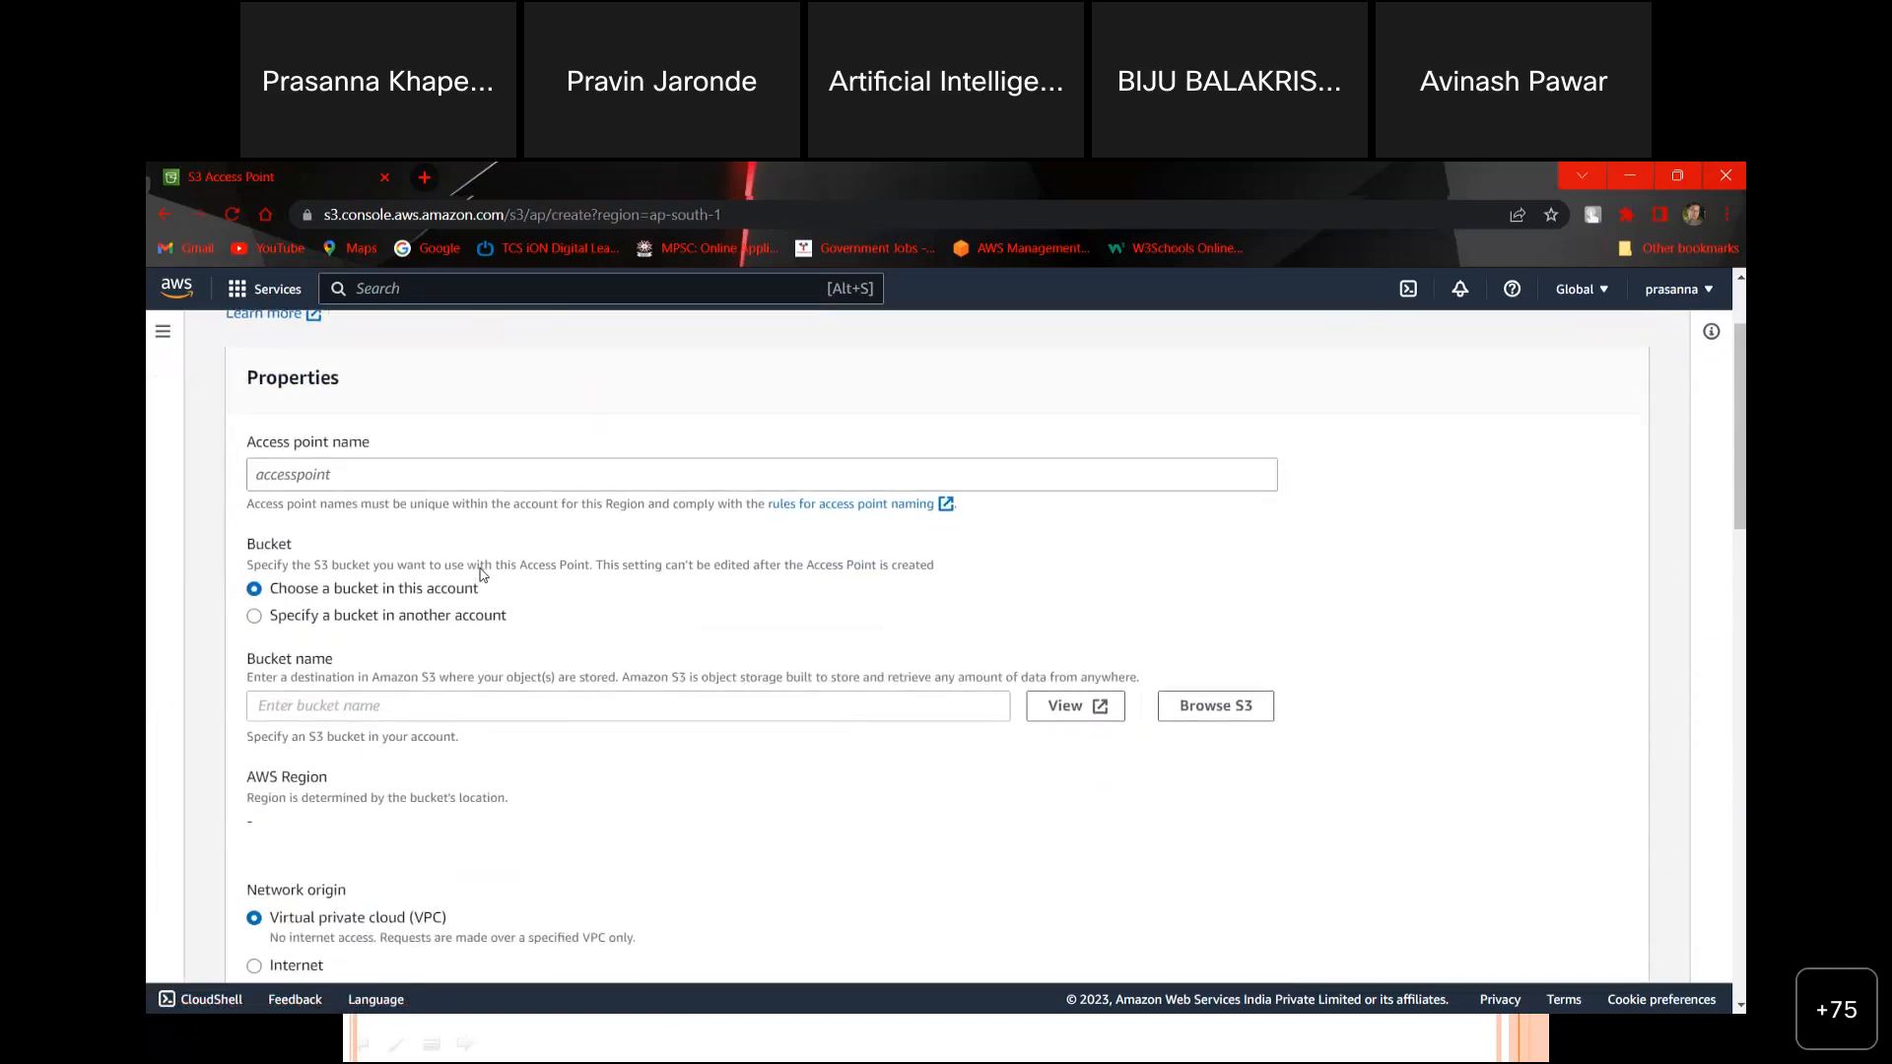
pyautogui.scroll(2, 482, 574)
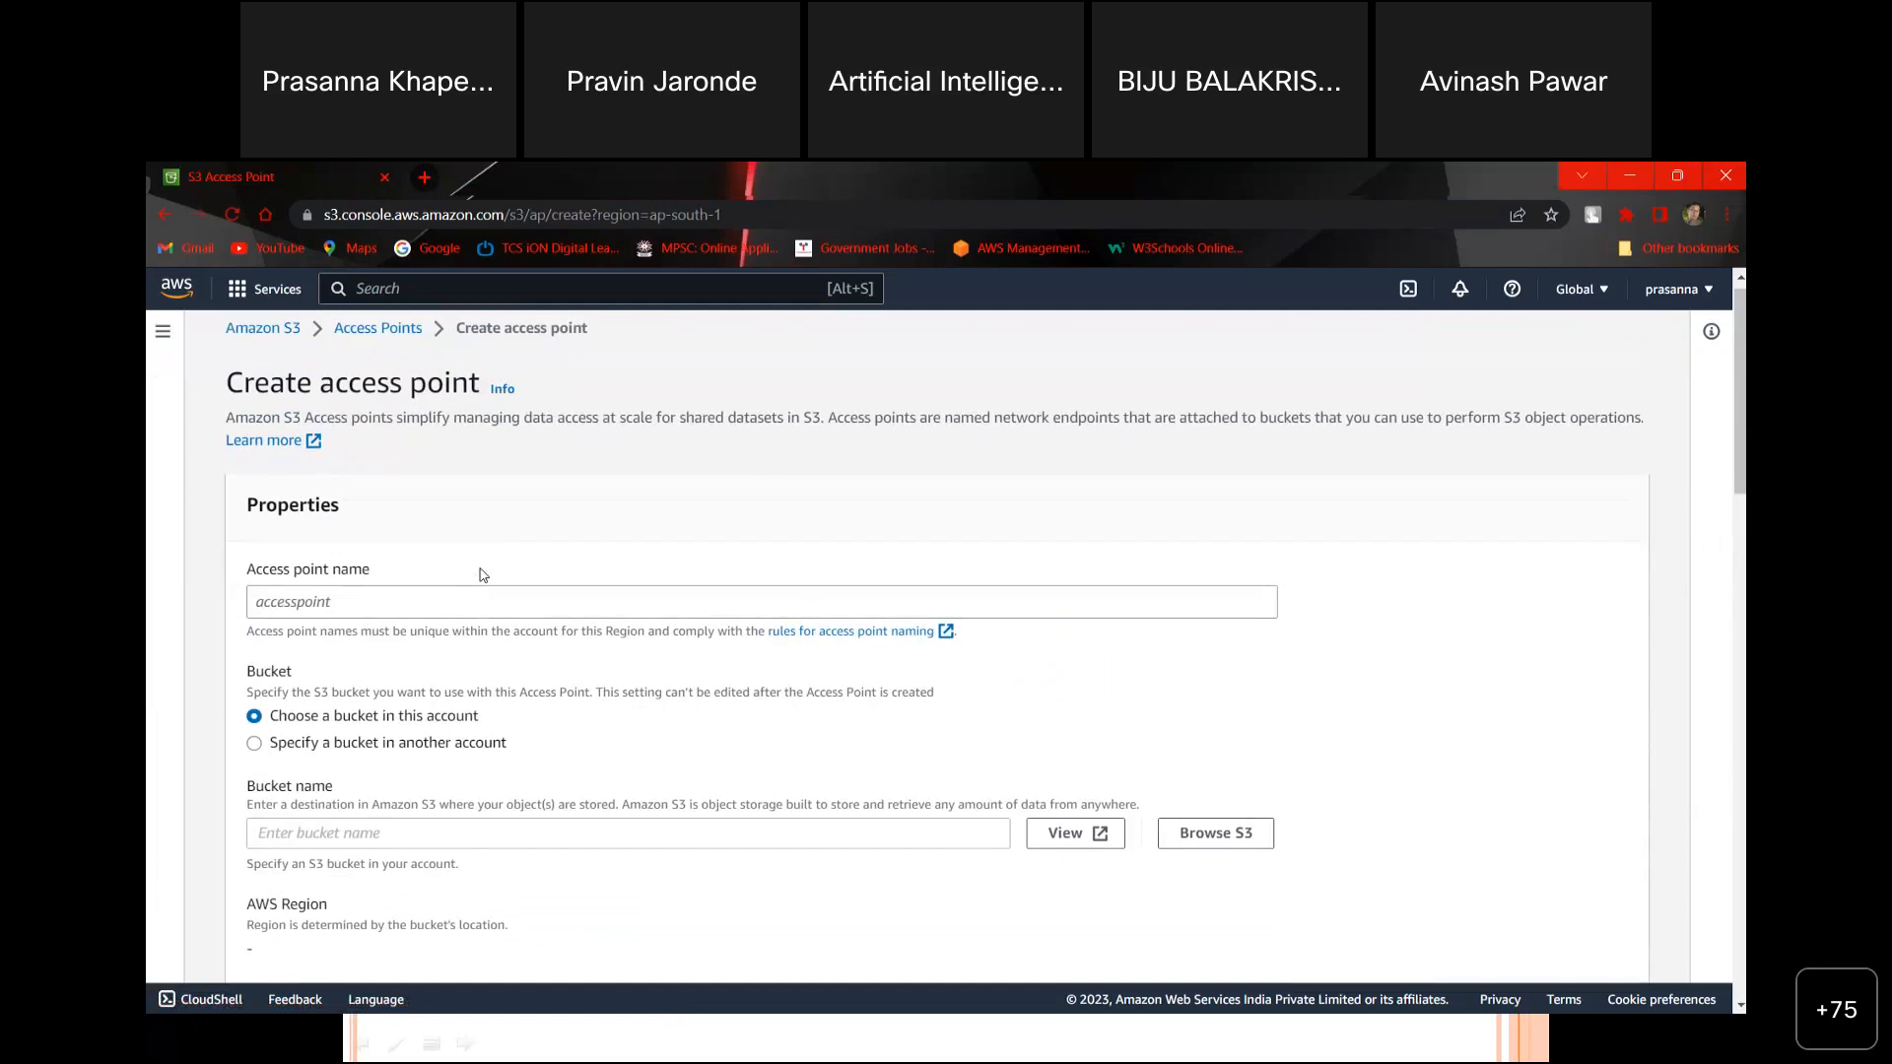
pyautogui.click(164, 331)
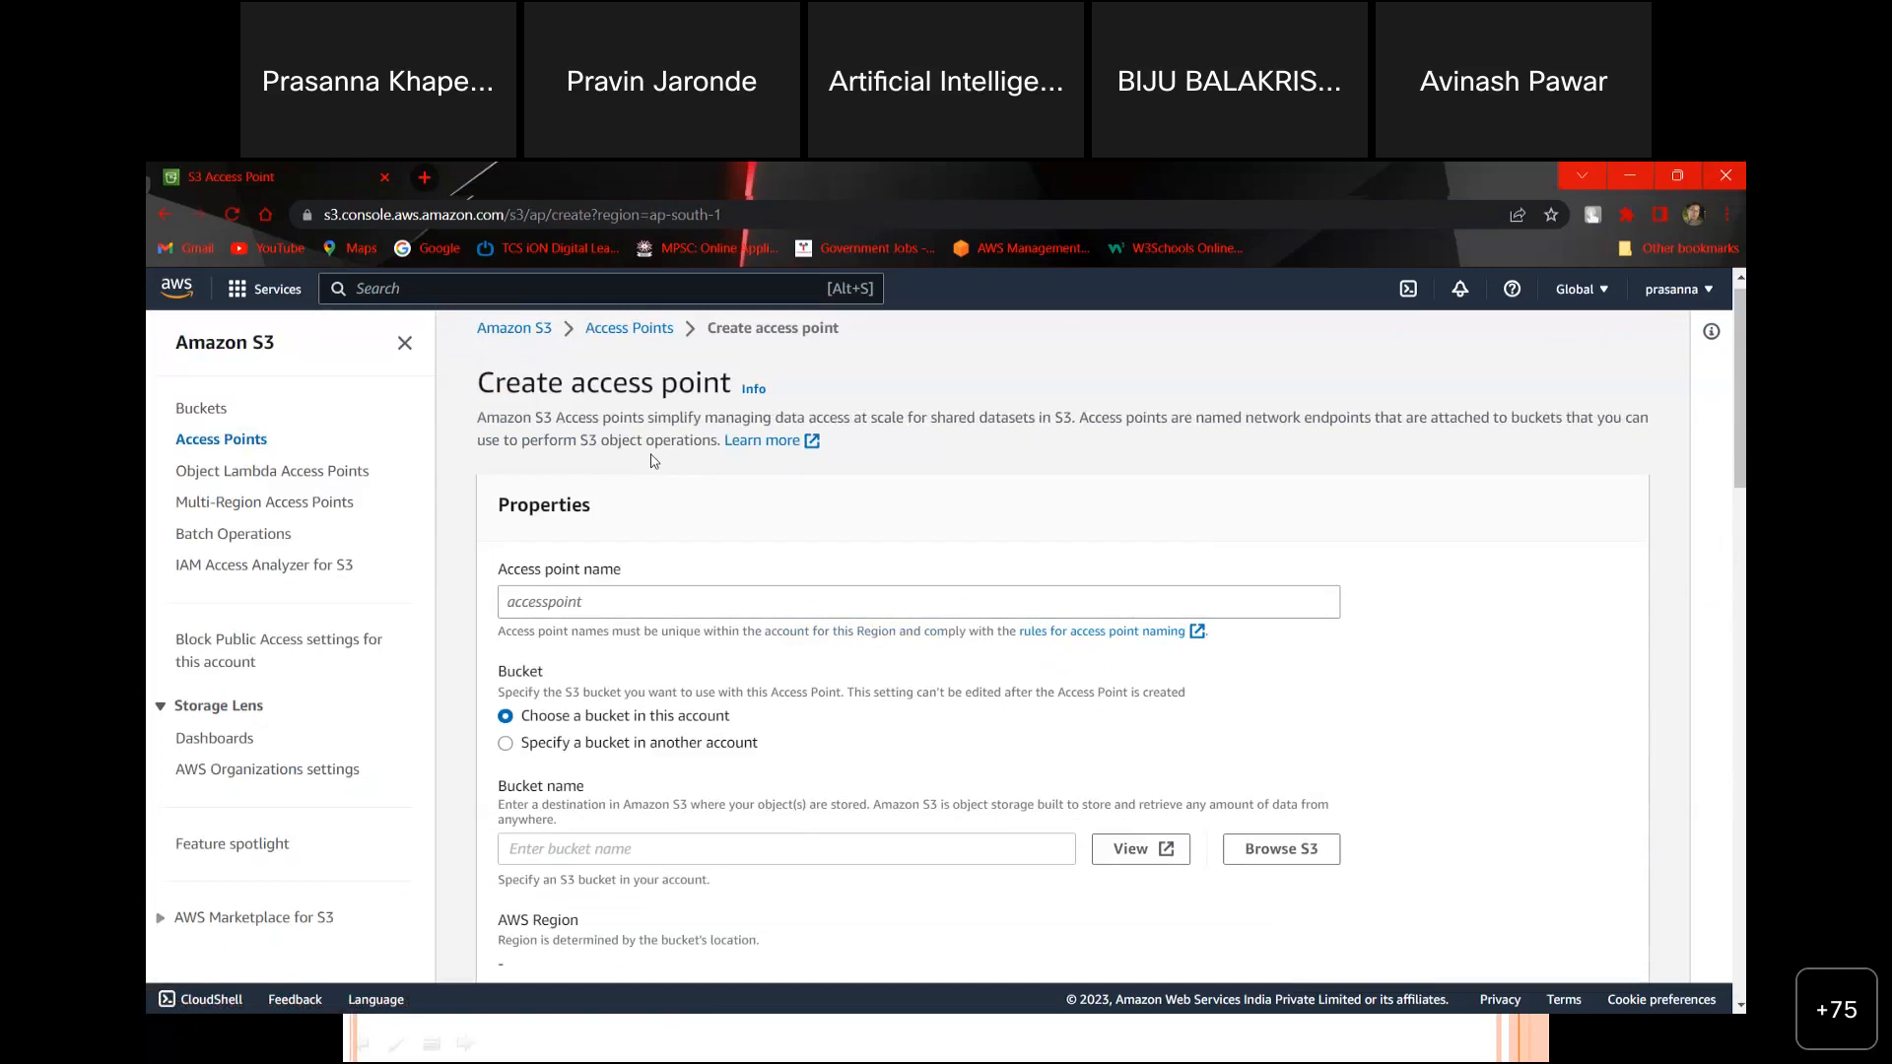
pyautogui.scroll(-3, 650, 460)
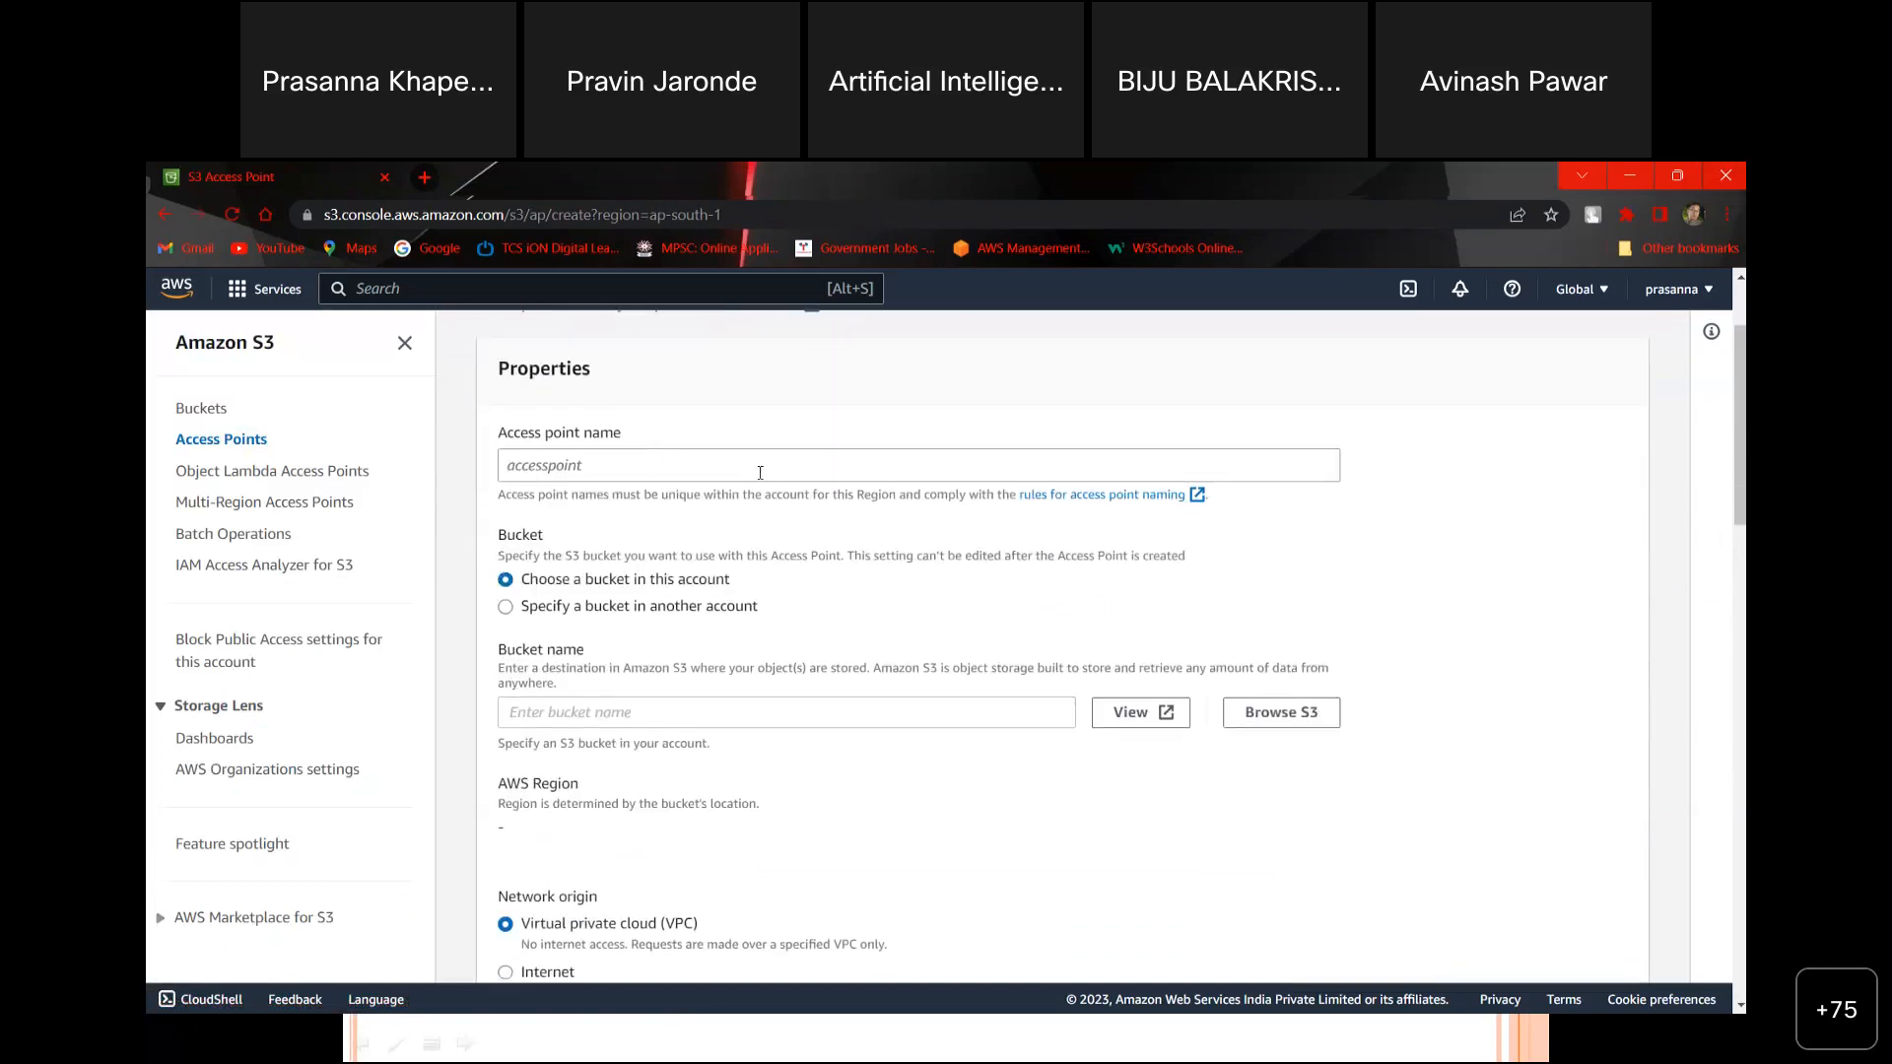
pyautogui.scroll(-1, 757, 477)
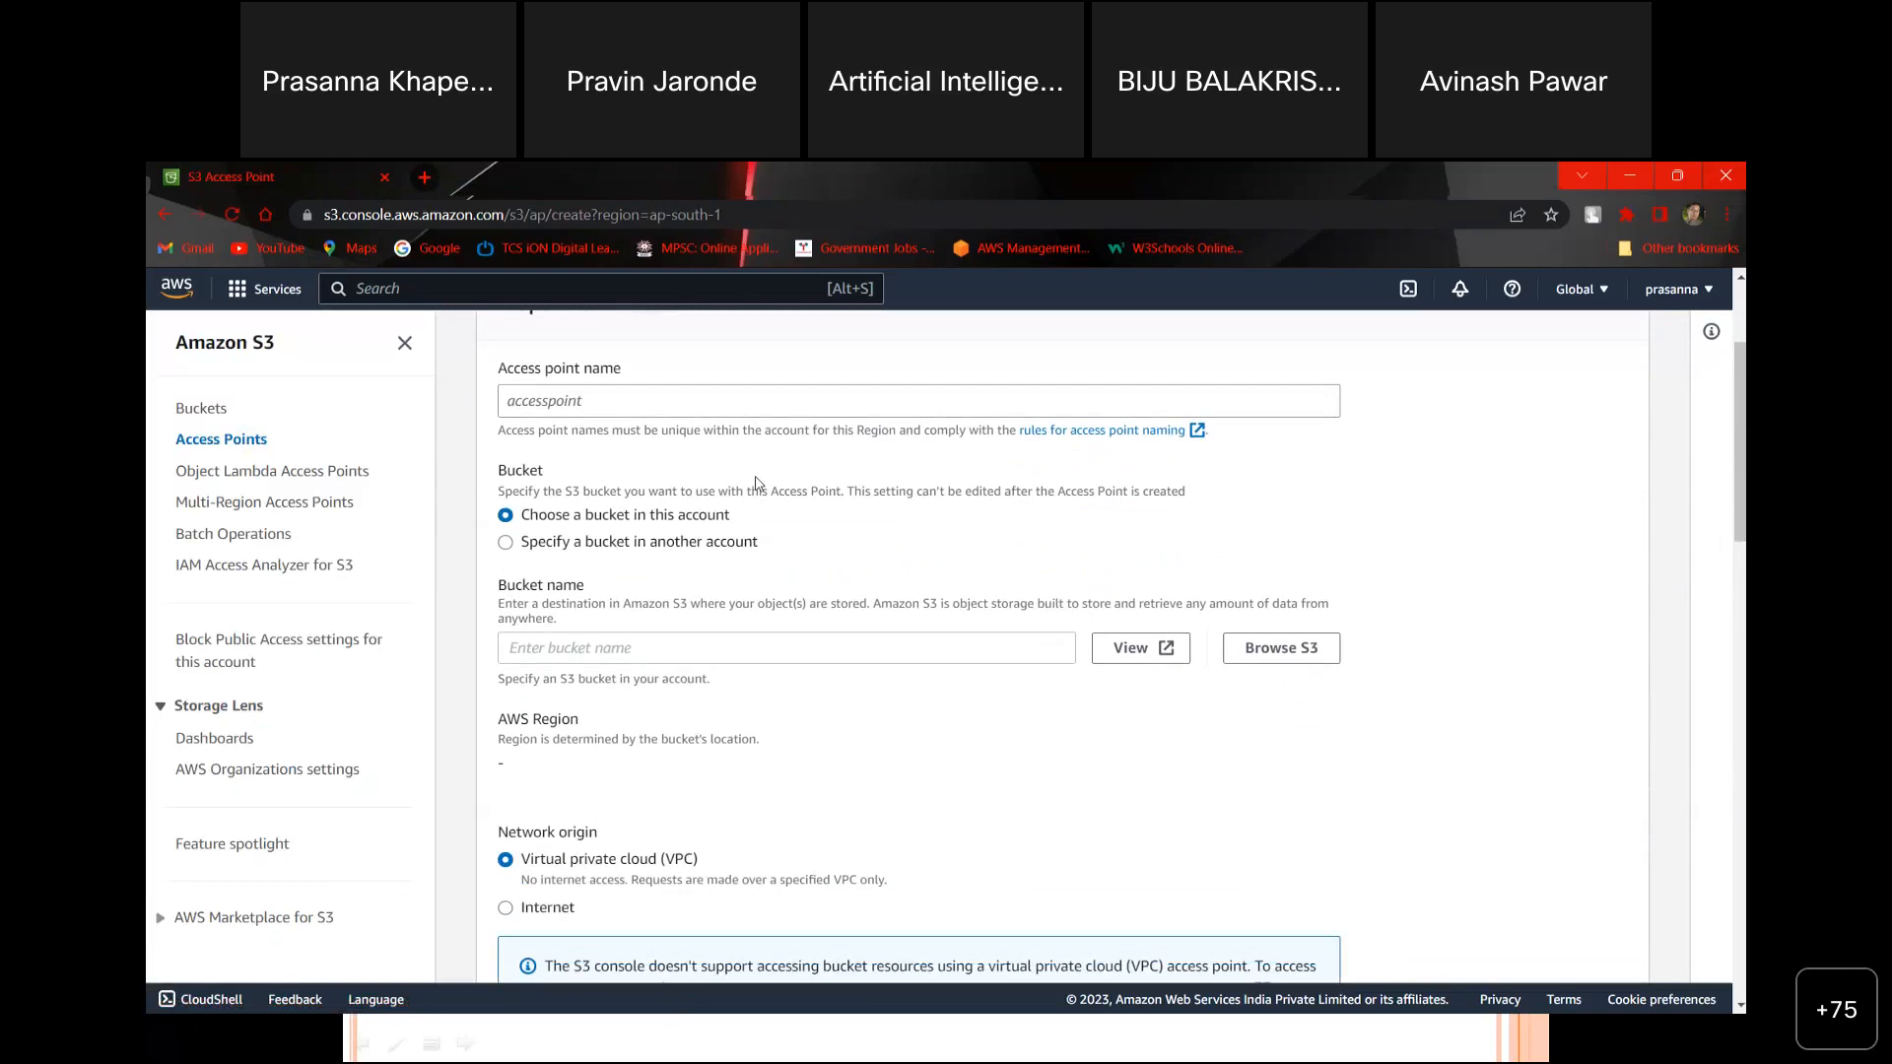
pyautogui.scroll(-3, 756, 483)
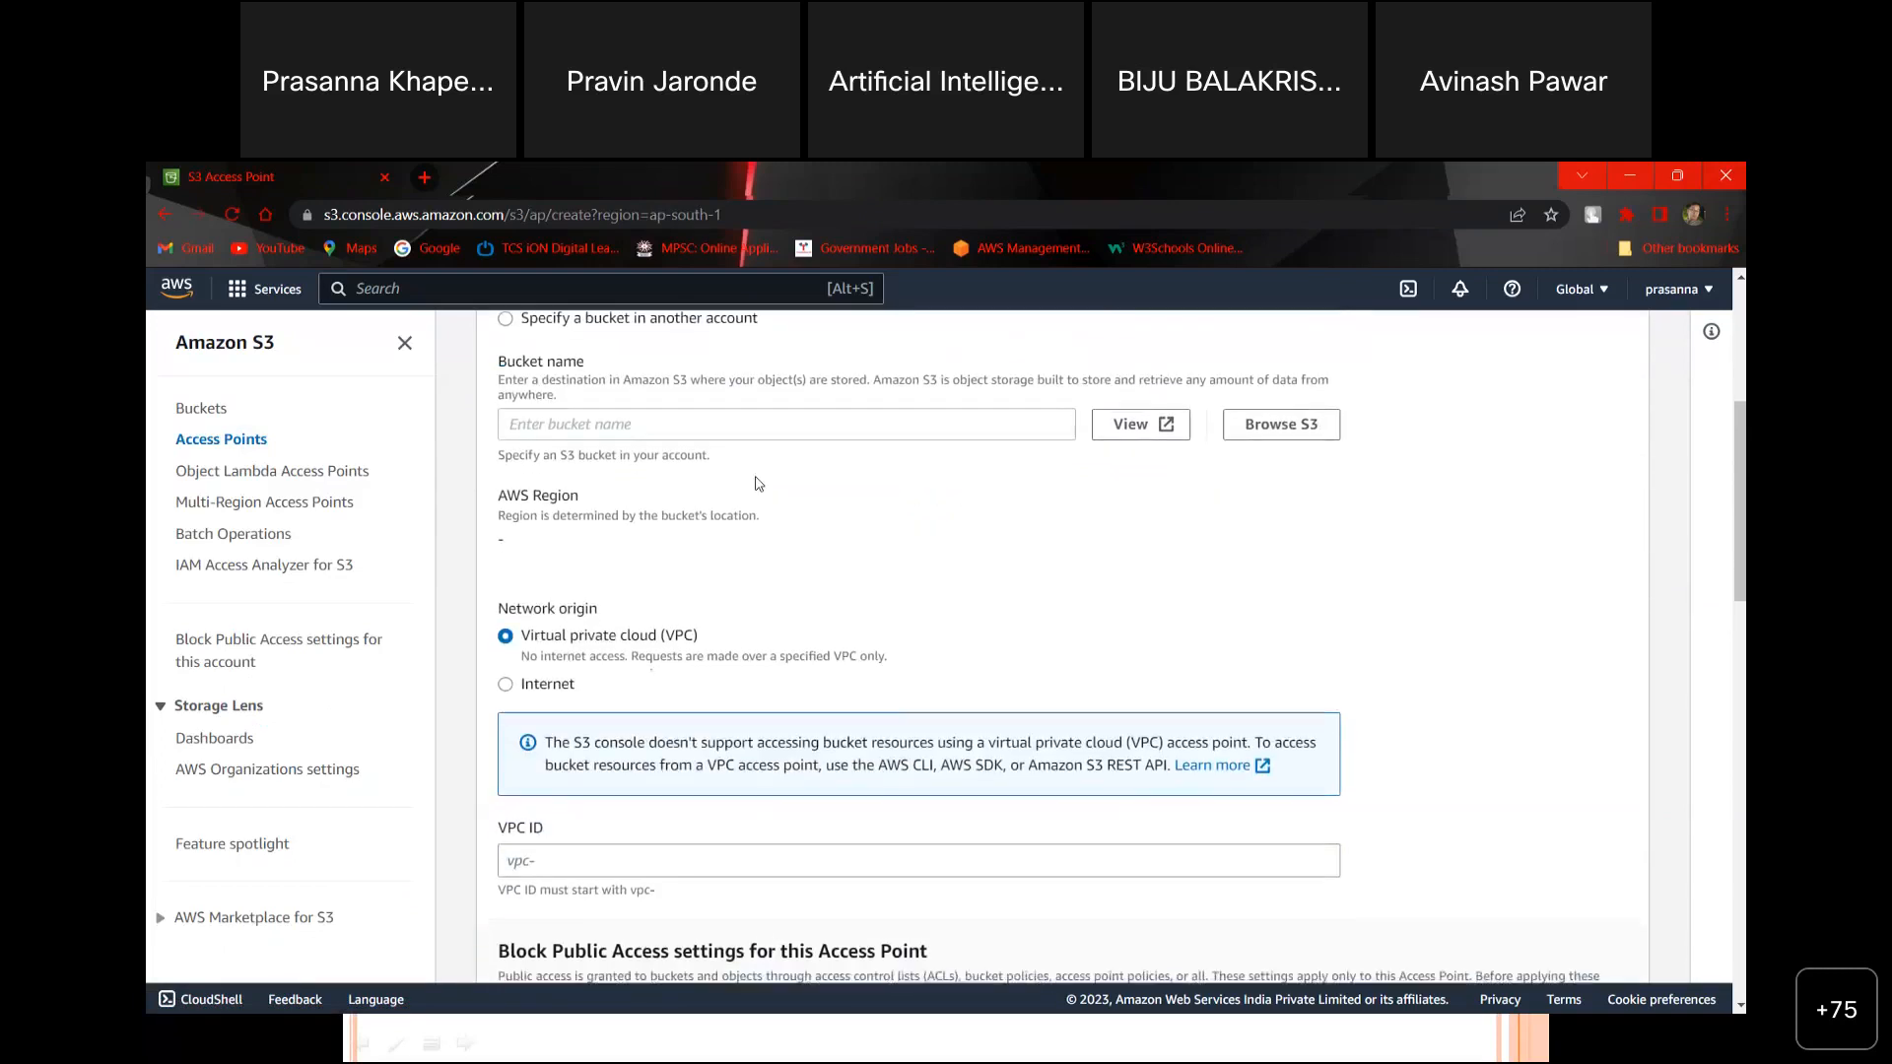
pyautogui.scroll(-3, 757, 483)
pyautogui.scroll(-1, 756, 482)
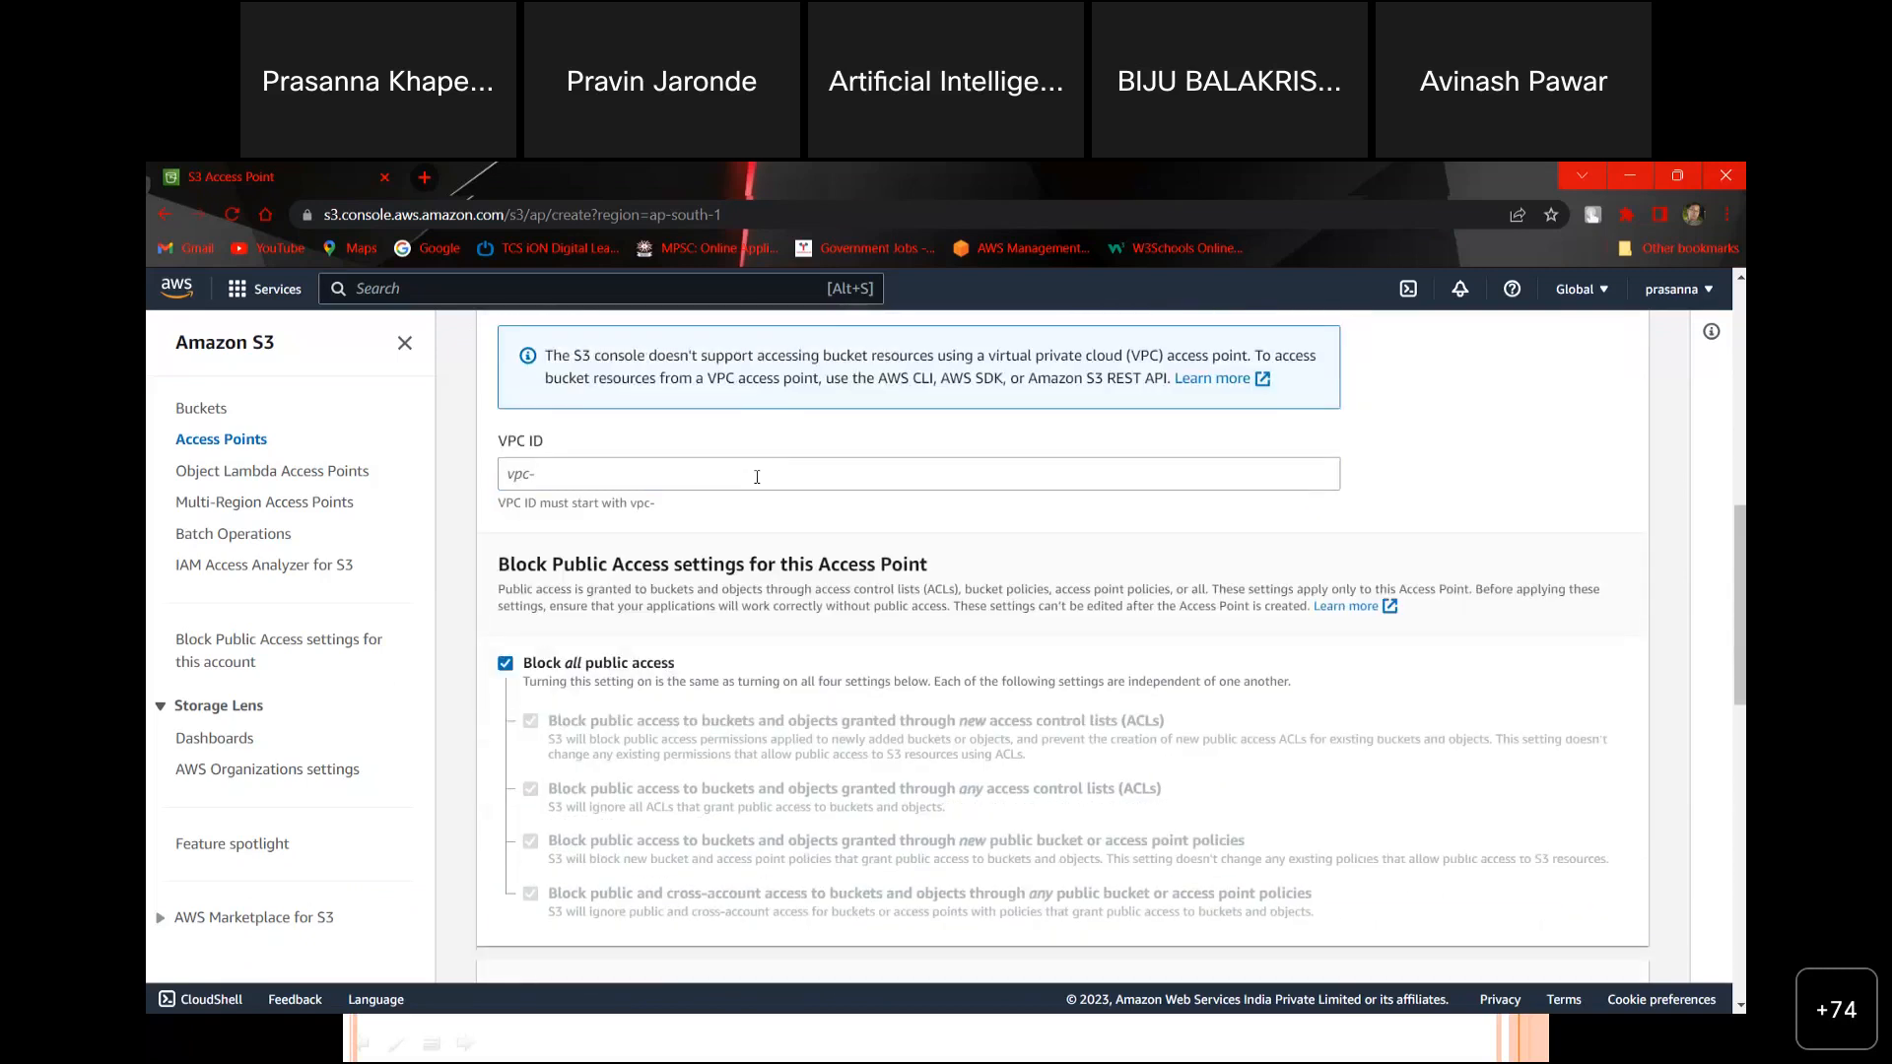
pyautogui.scroll(-9, 757, 477)
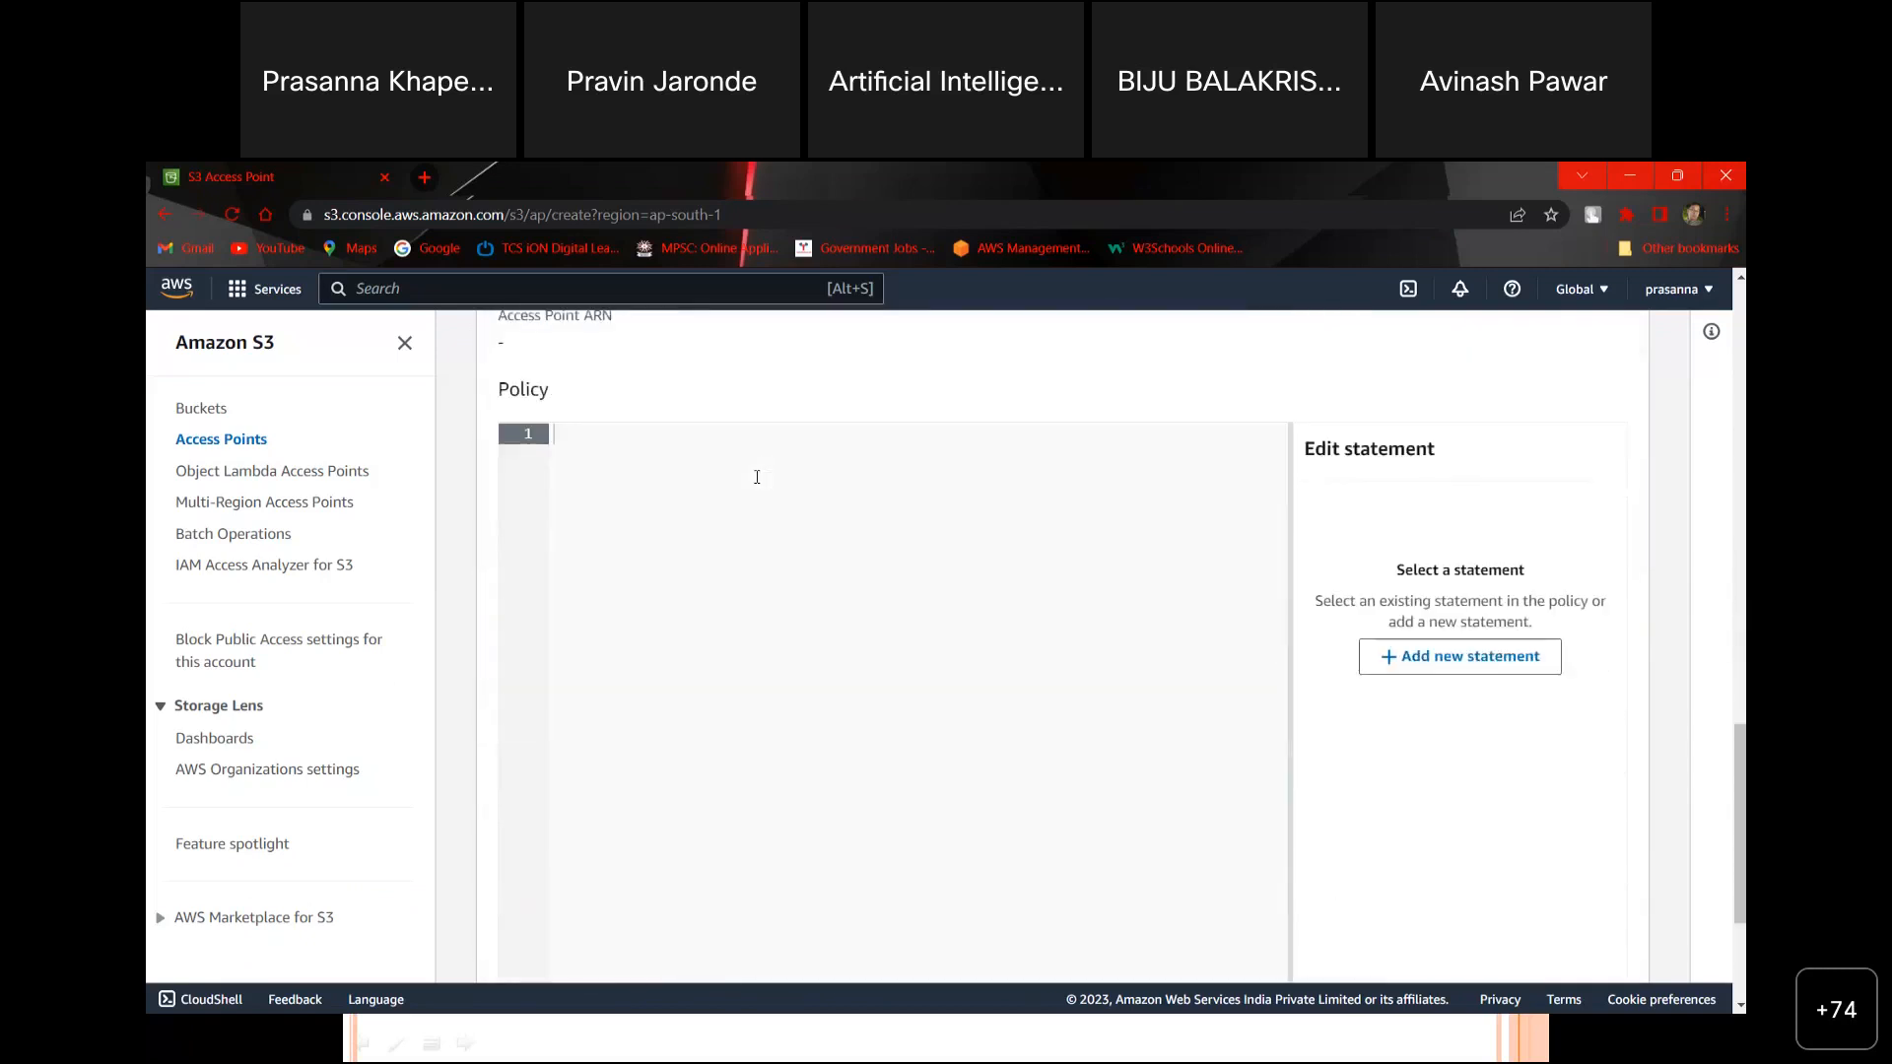
pyautogui.scroll(15, 757, 477)
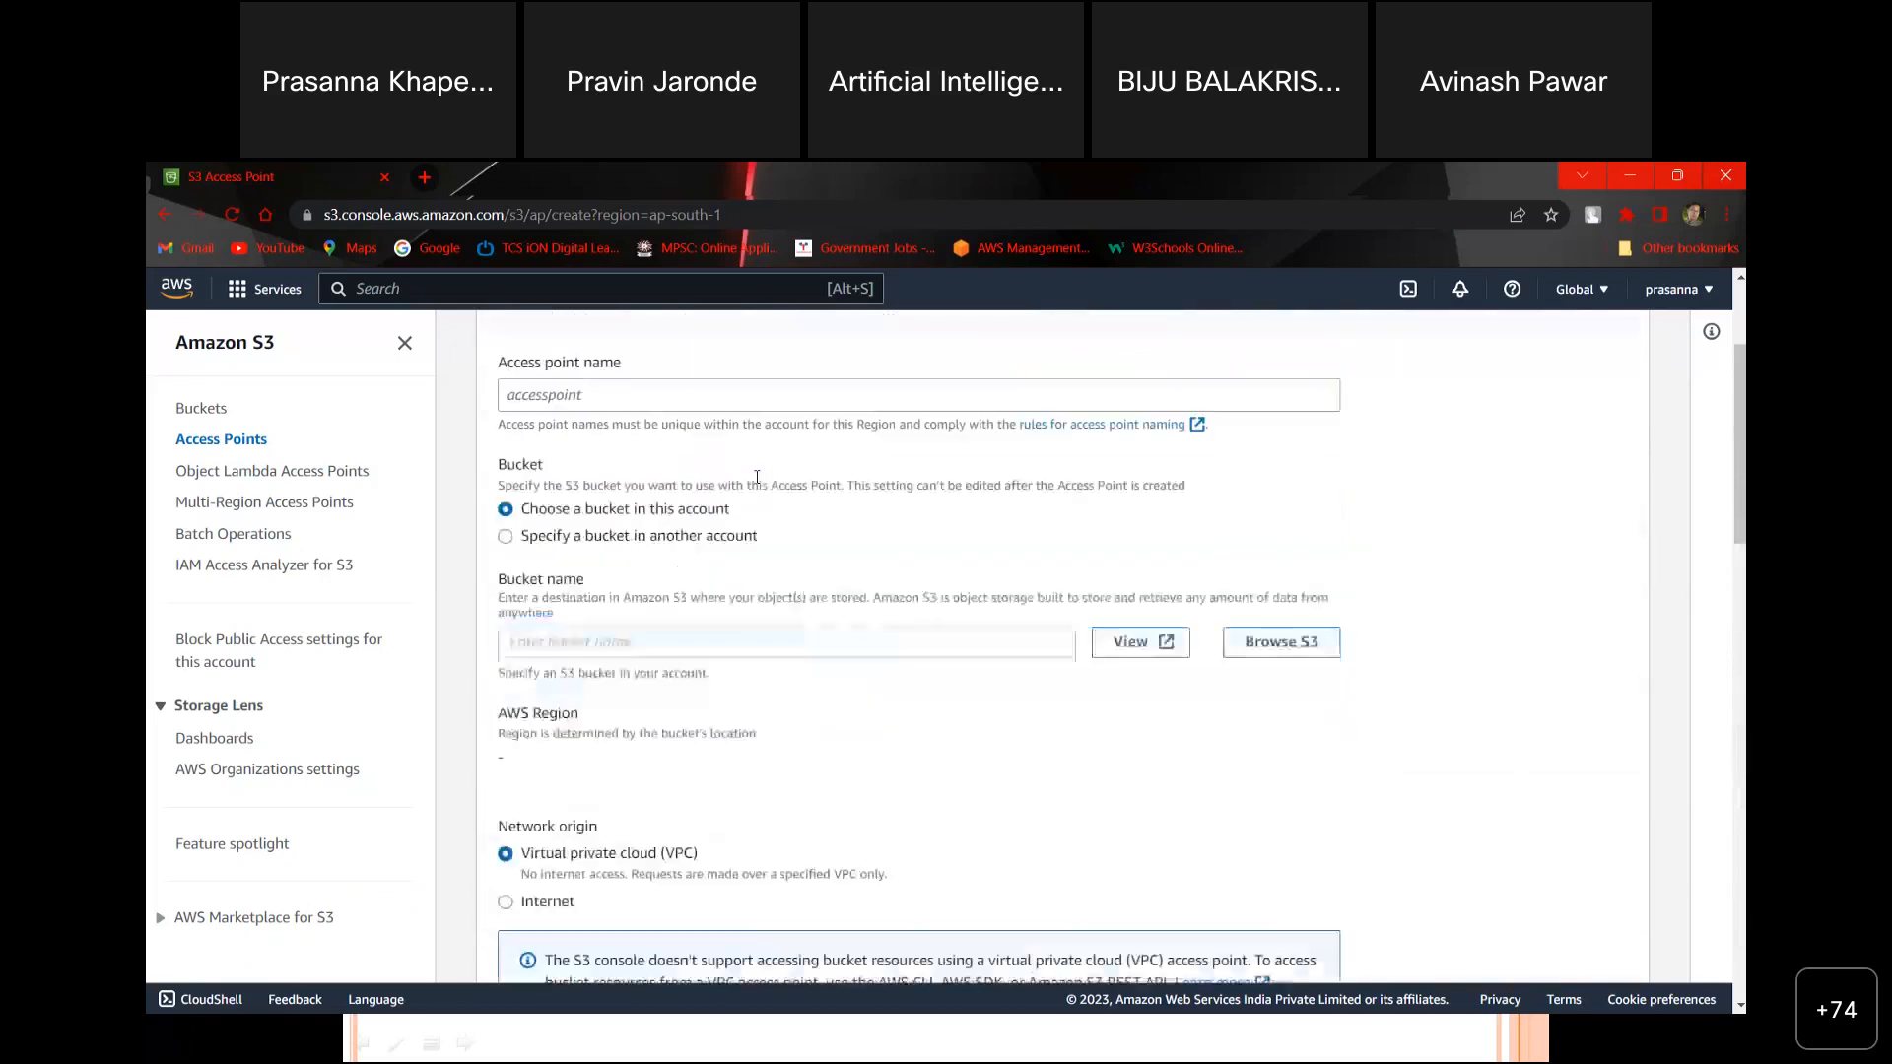
pyautogui.click(404, 345)
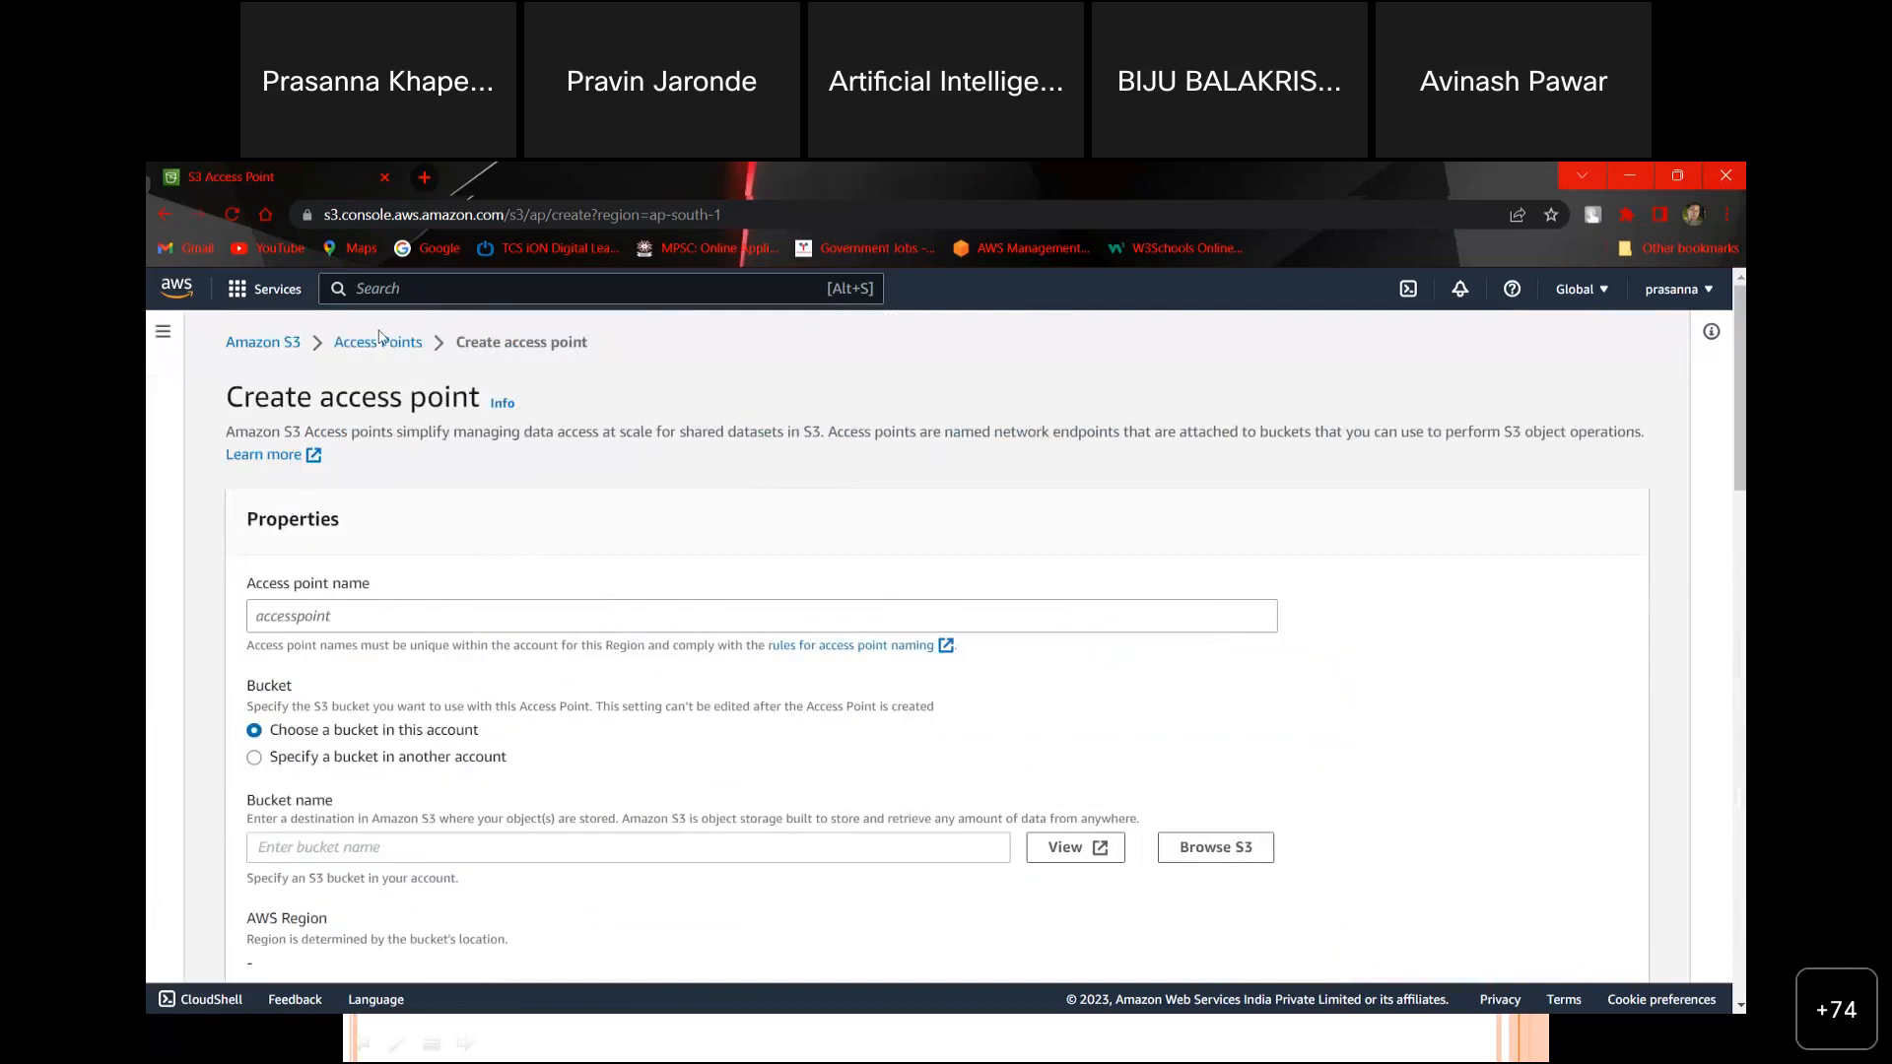
# Step: Leave the access point form and open the most recently created bucket from the bucket list
pyautogui.click(263, 342)
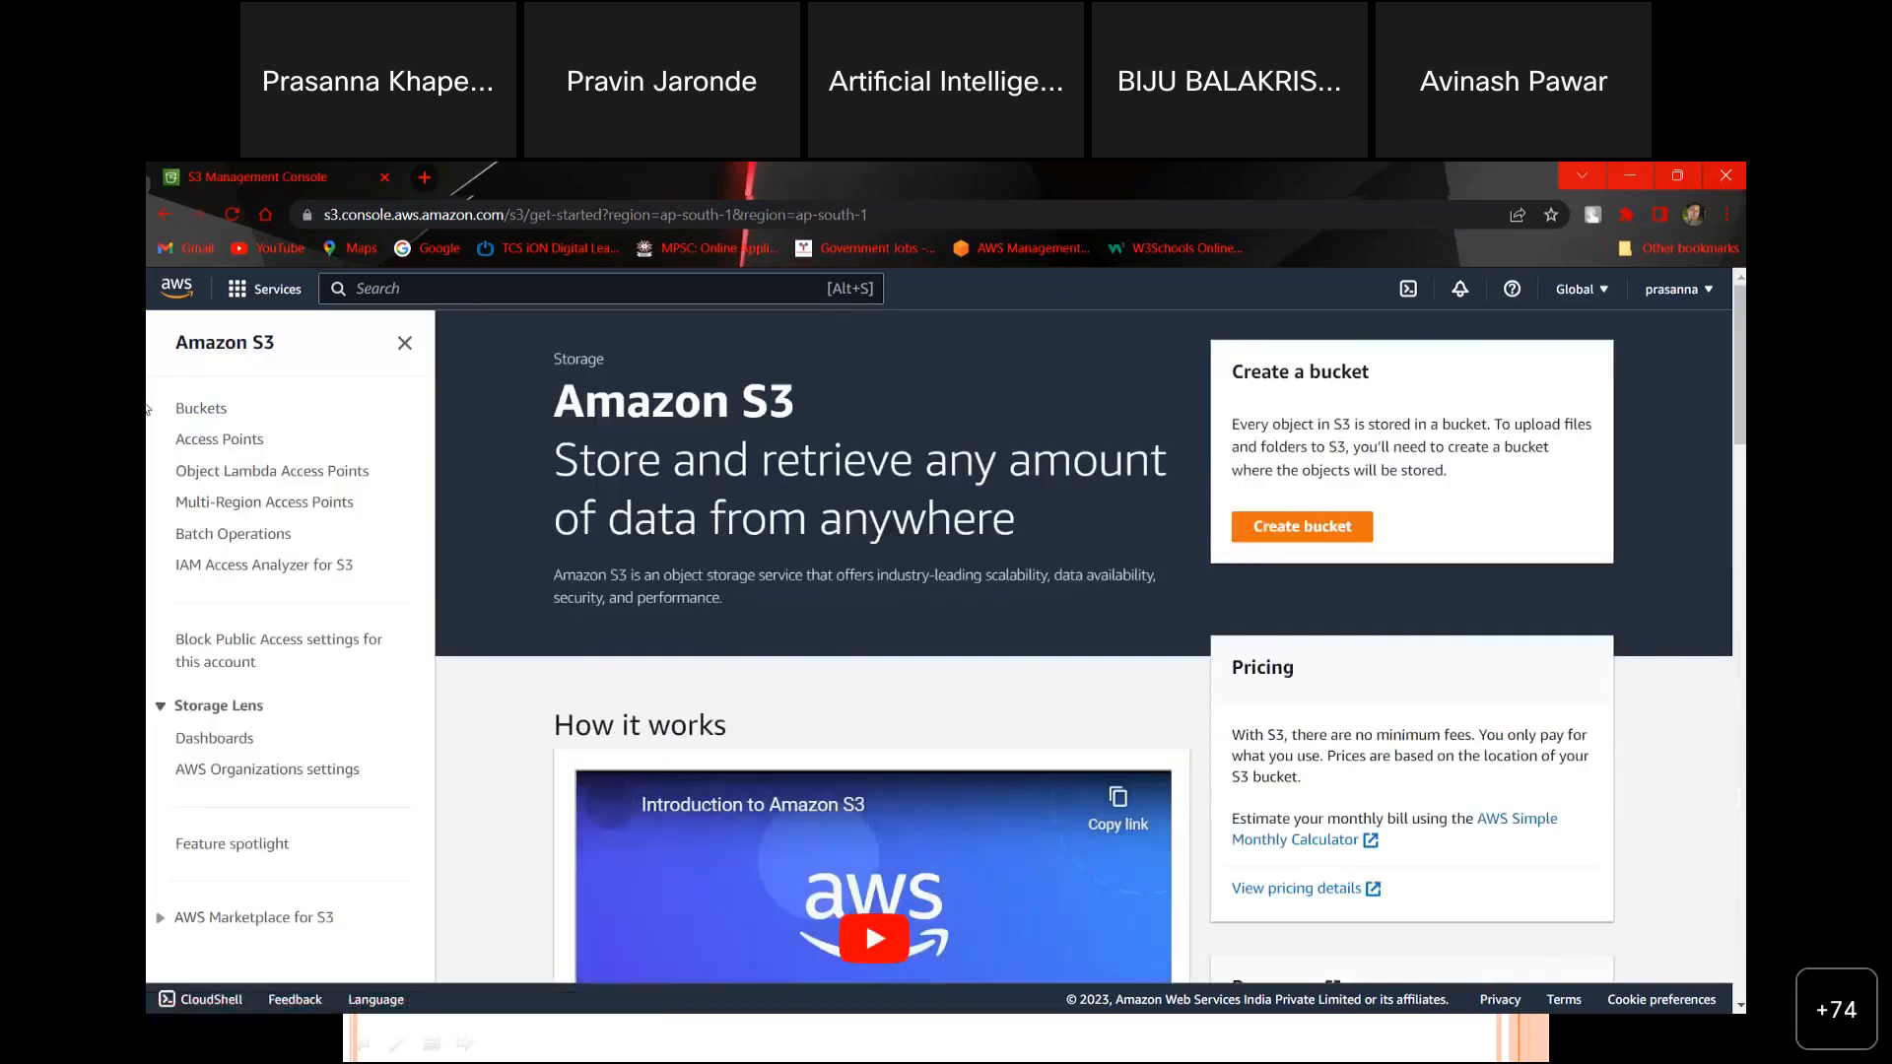
pyautogui.click(201, 412)
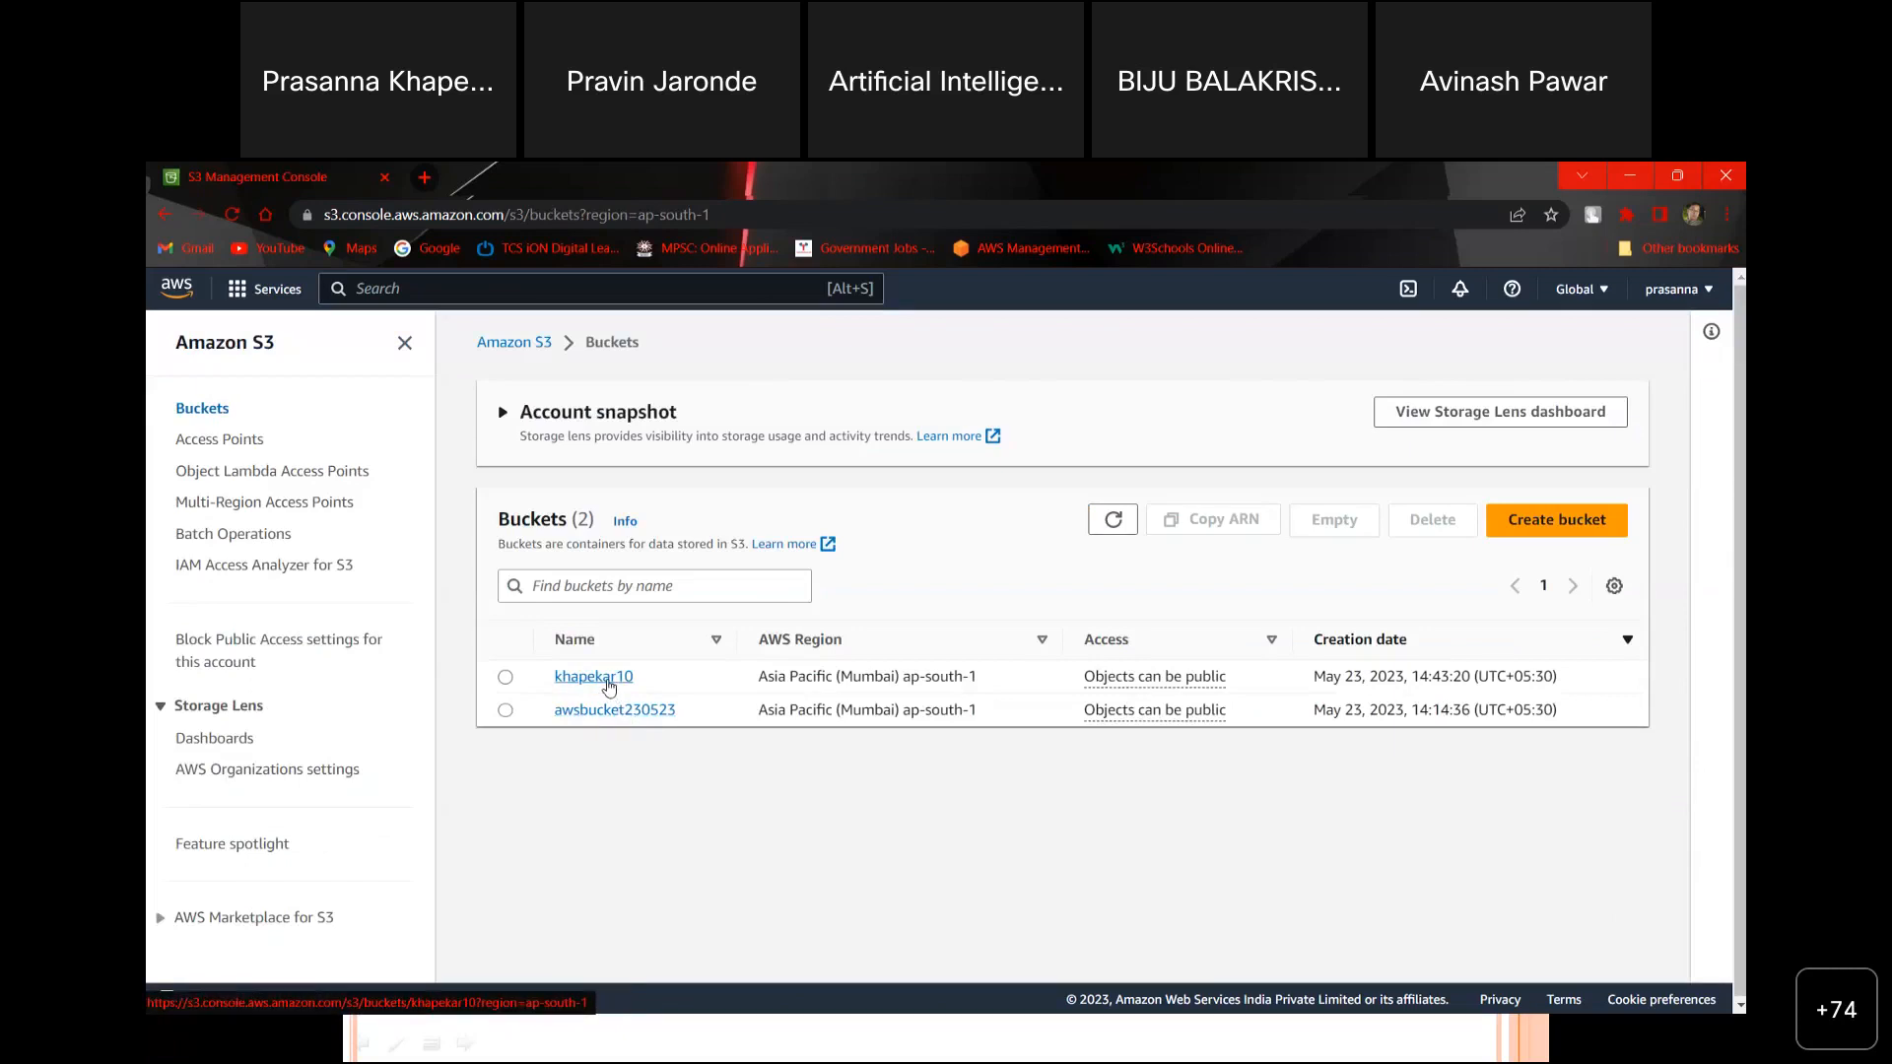
pyautogui.click(594, 677)
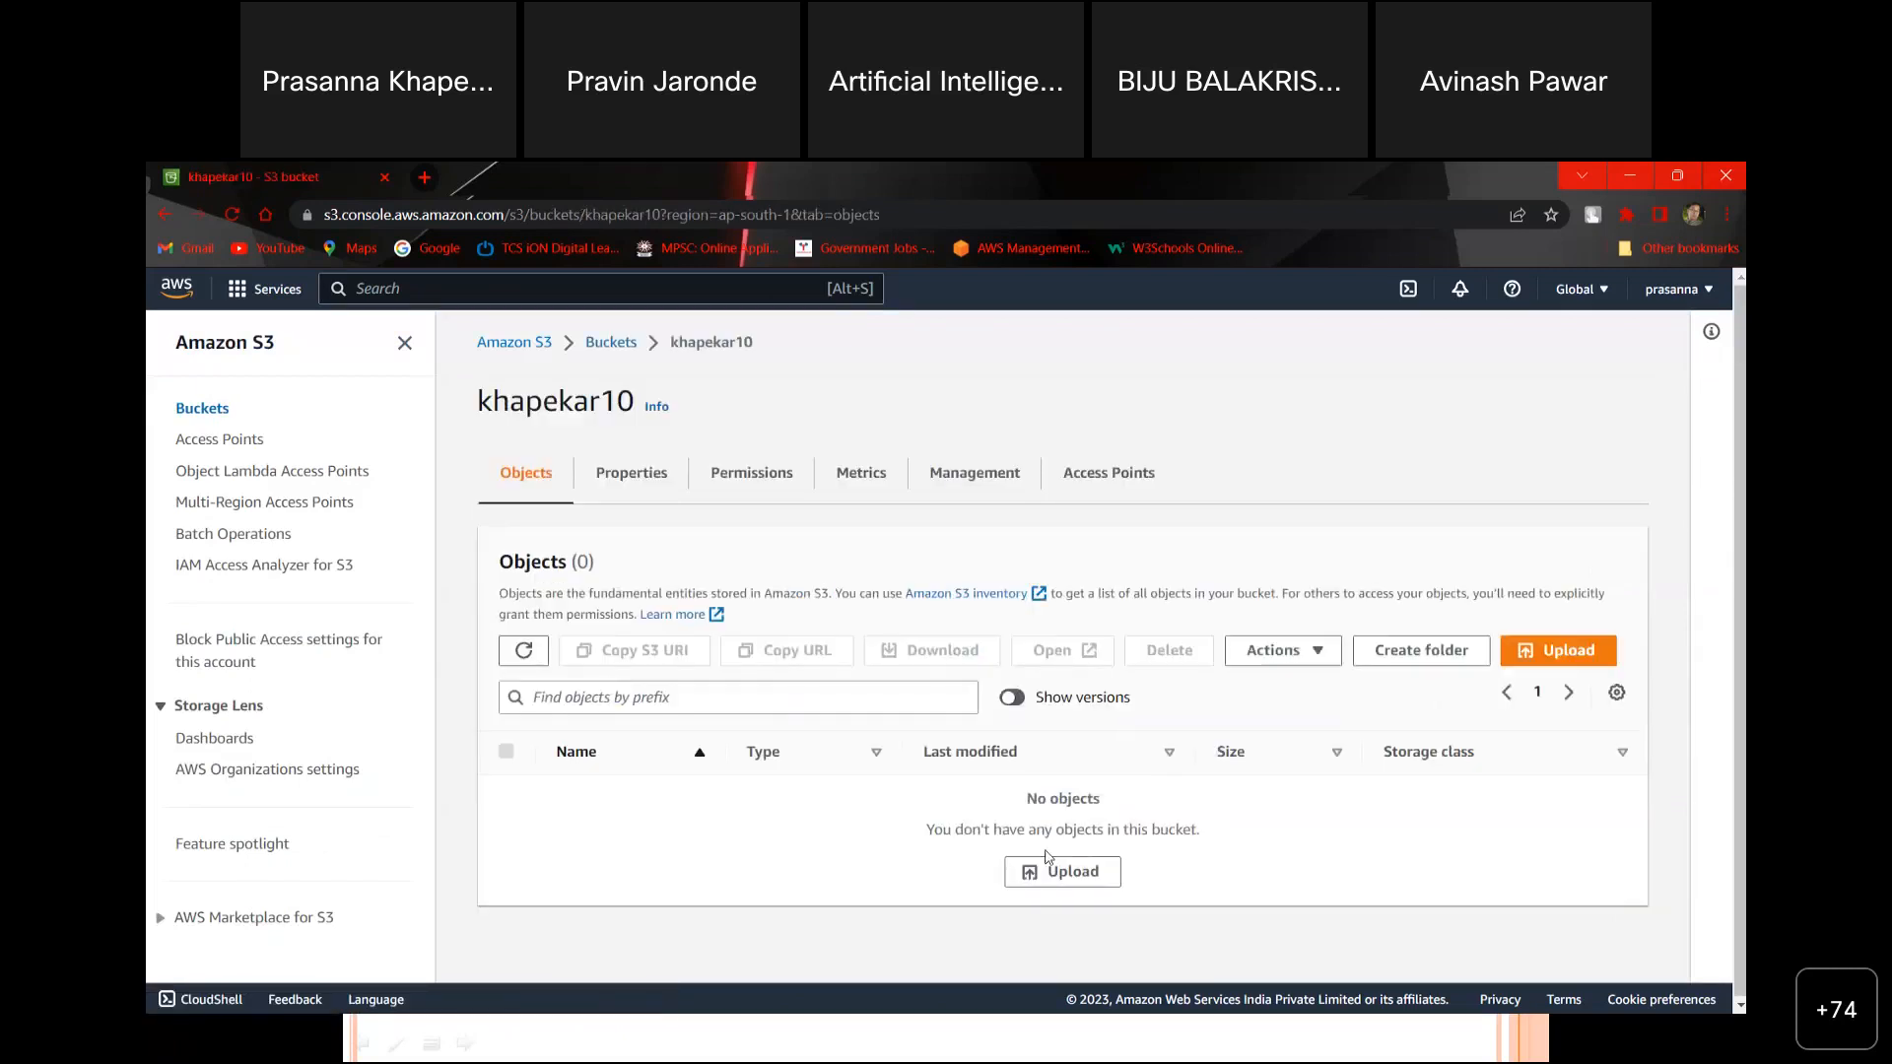
# Step: Examine the bucket's management rules and its permissions, including Block public access, bucket policy and access control list
pyautogui.click(983, 480)
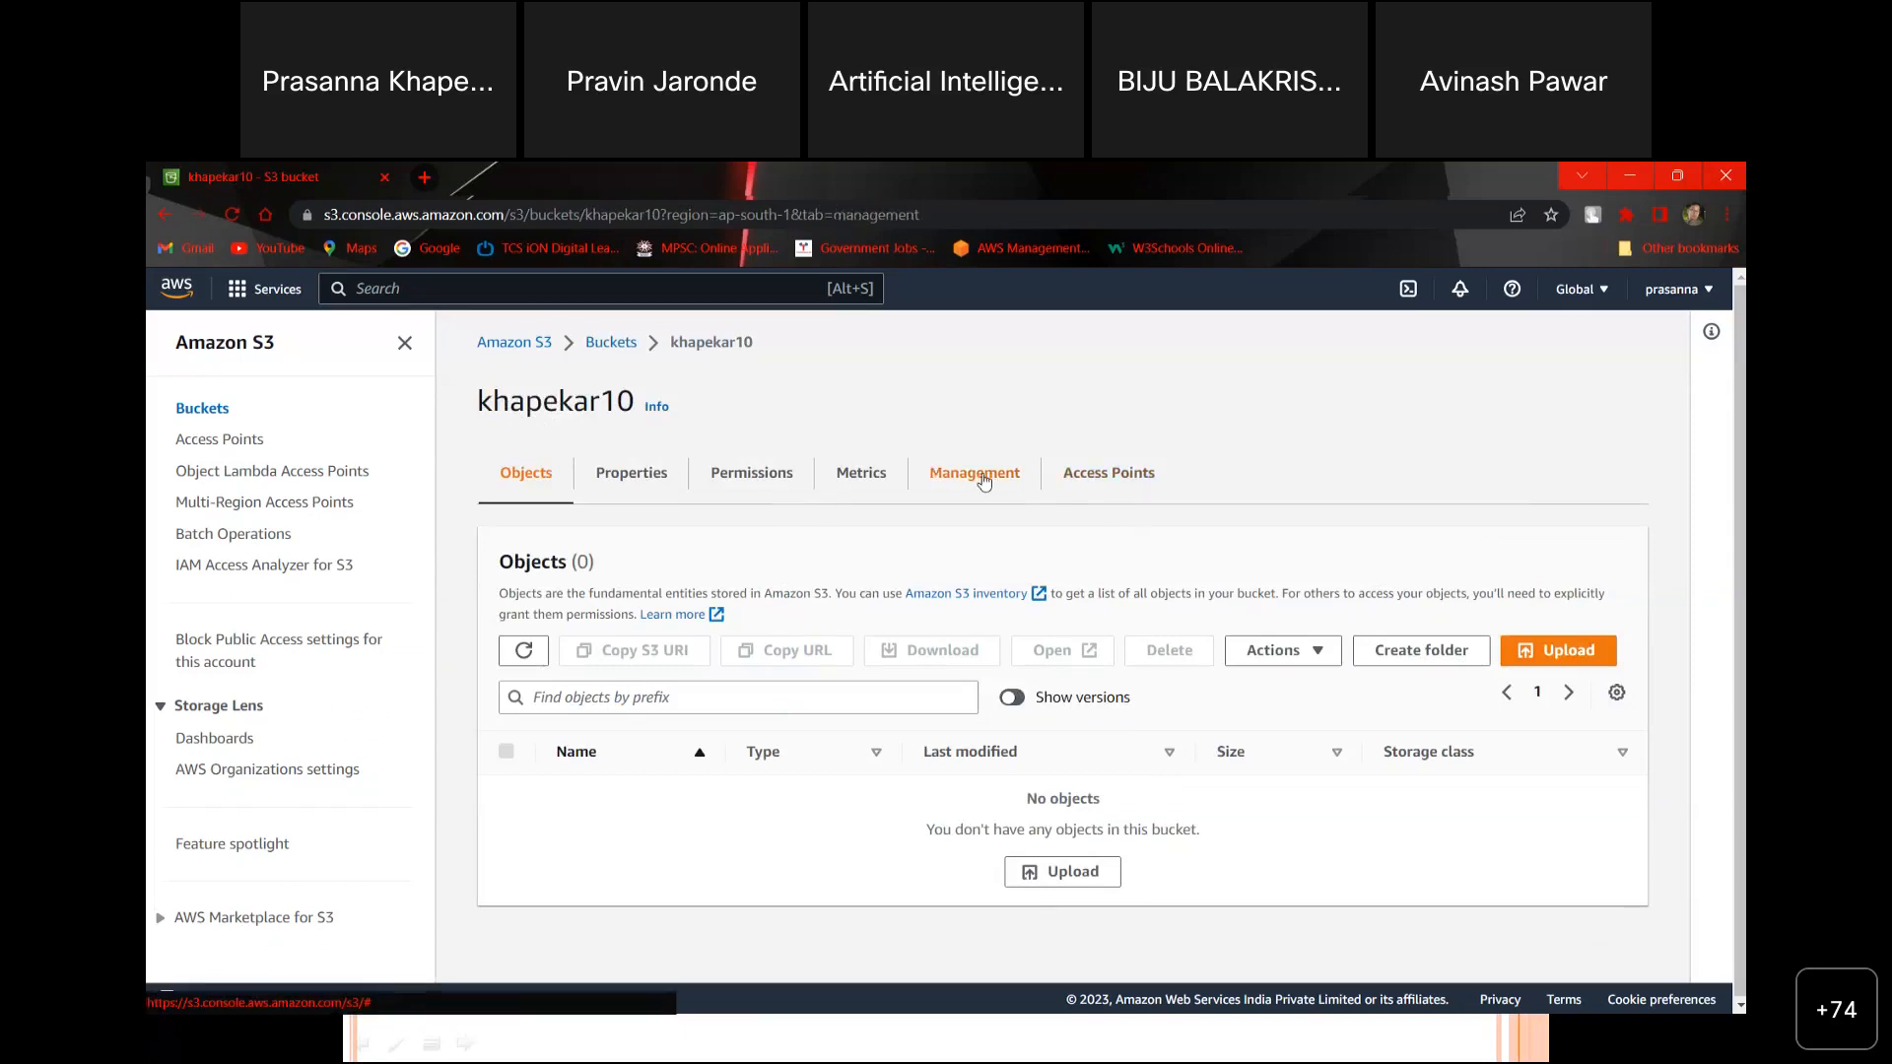
pyautogui.scroll(-7, 749, 485)
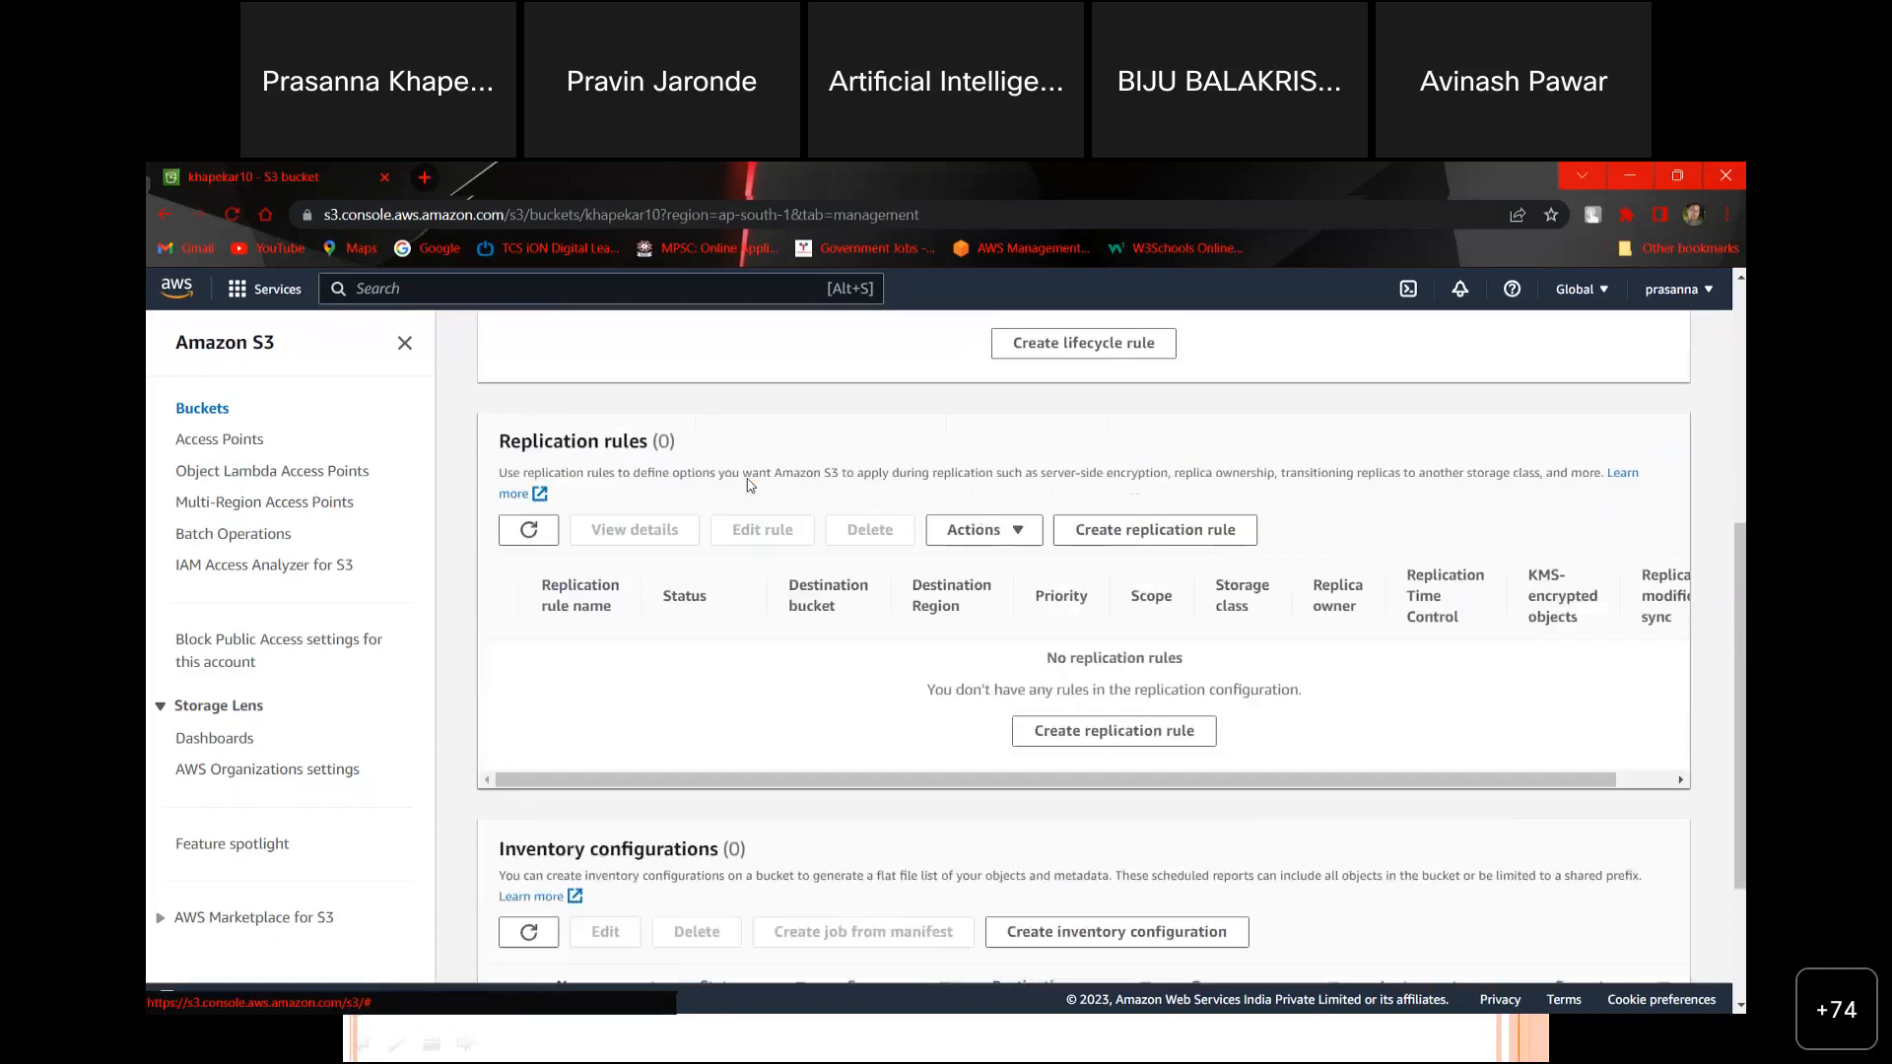
pyautogui.scroll(7, 756, 462)
pyautogui.click(756, 477)
pyautogui.scroll(-15, 758, 471)
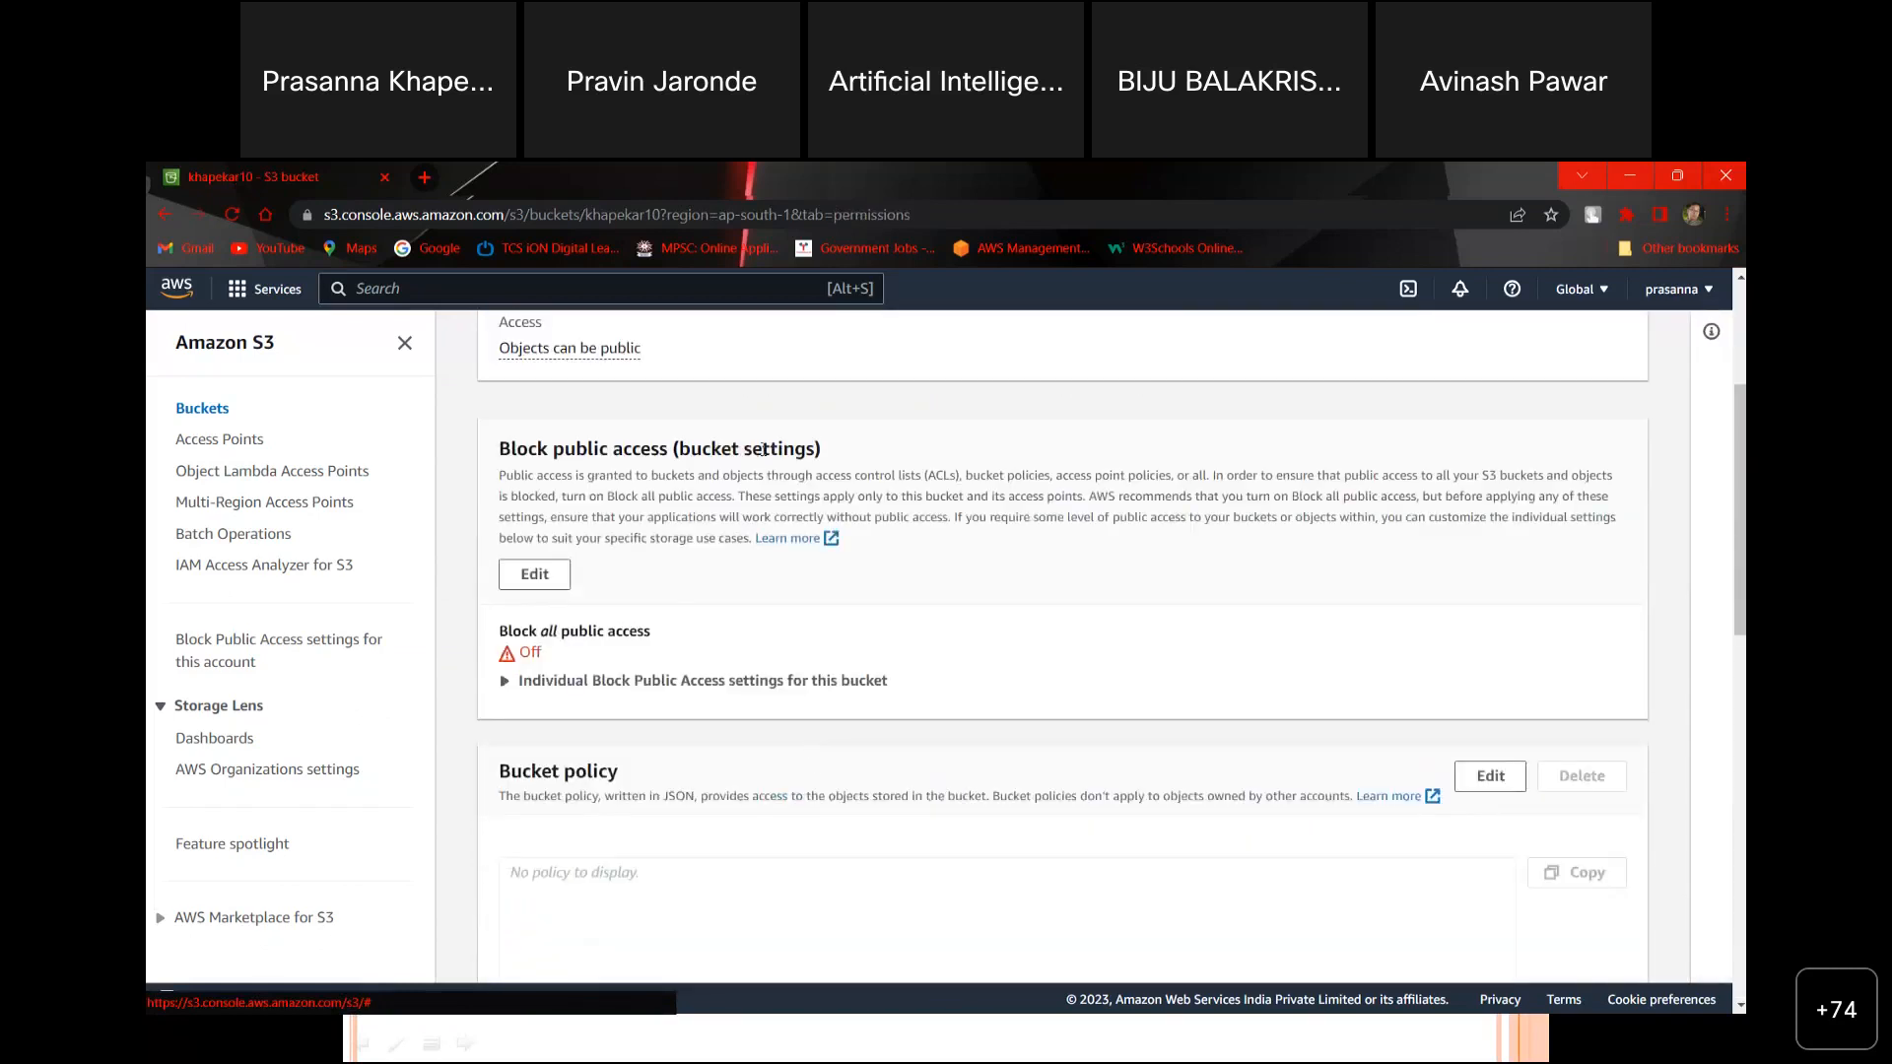
pyautogui.scroll(15, 765, 448)
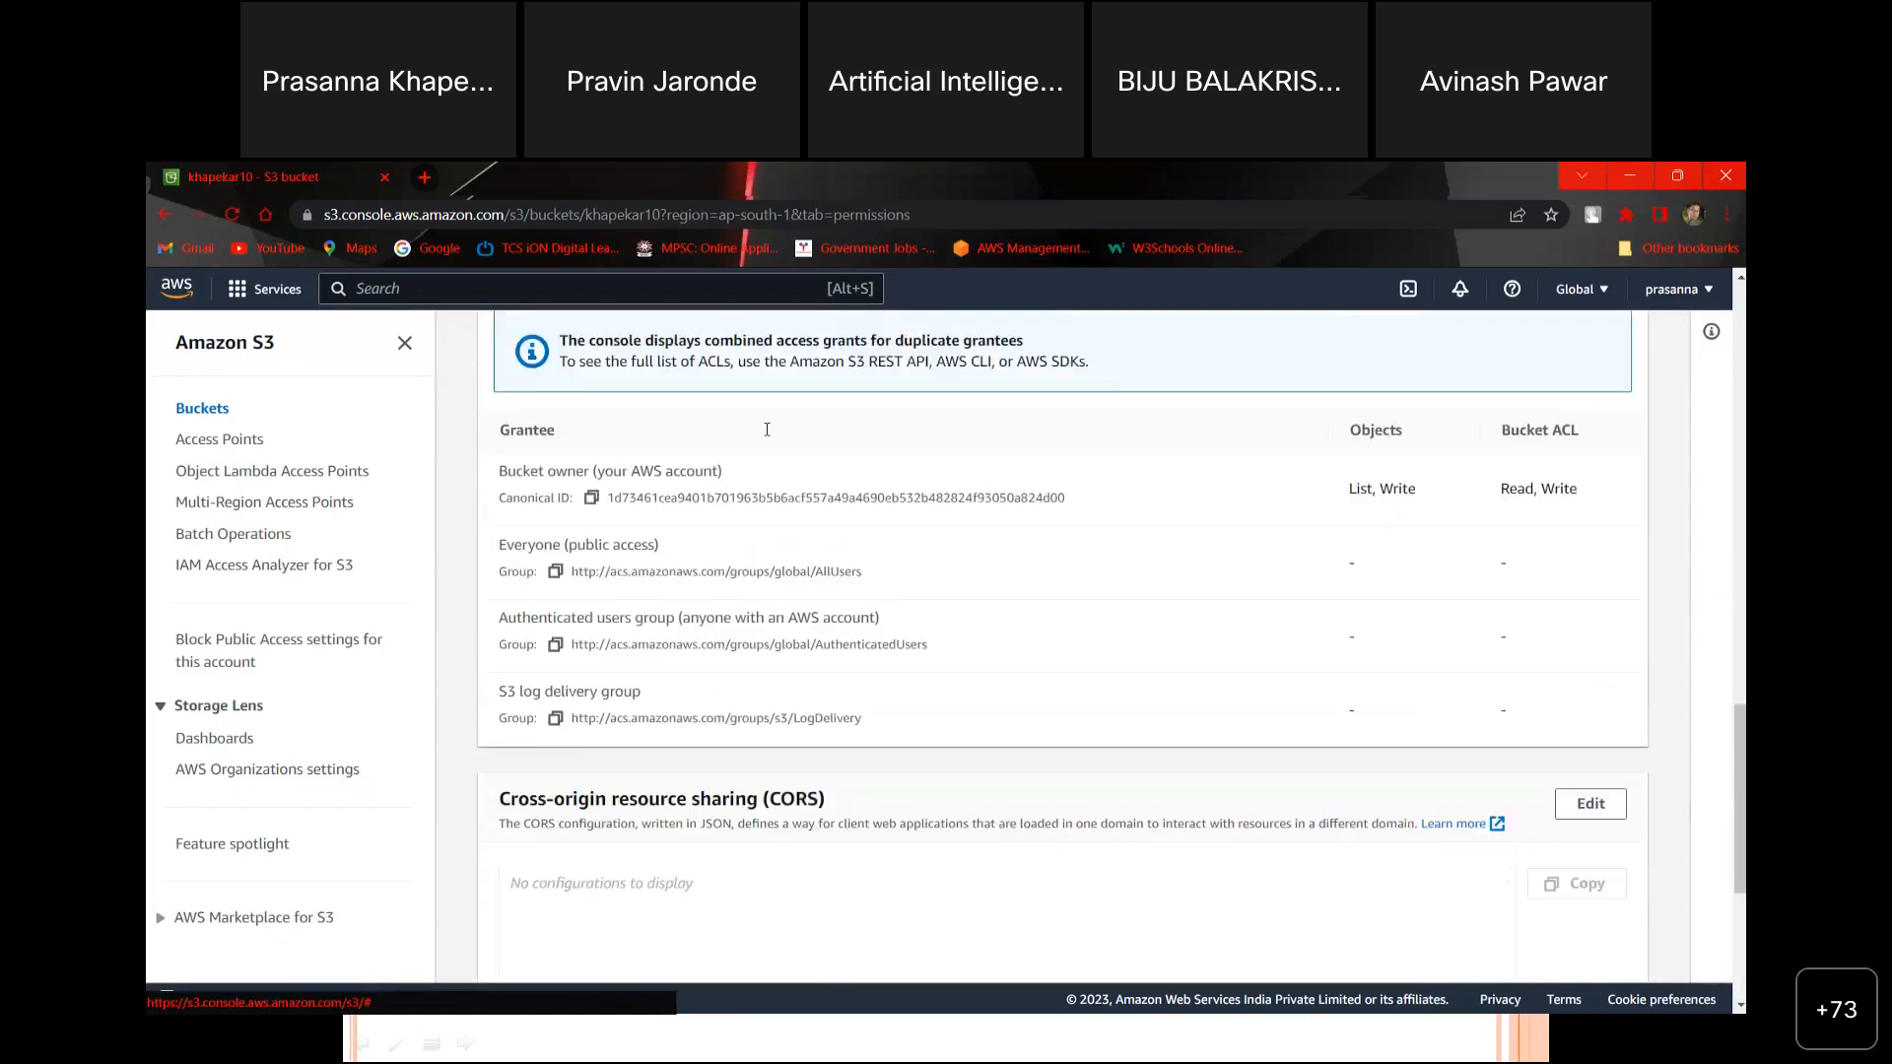
# Step: Open the bucket's static website hosting settings from its properties and select Enable to show the hosting options
pyautogui.click(638, 474)
pyautogui.scroll(-15, 749, 611)
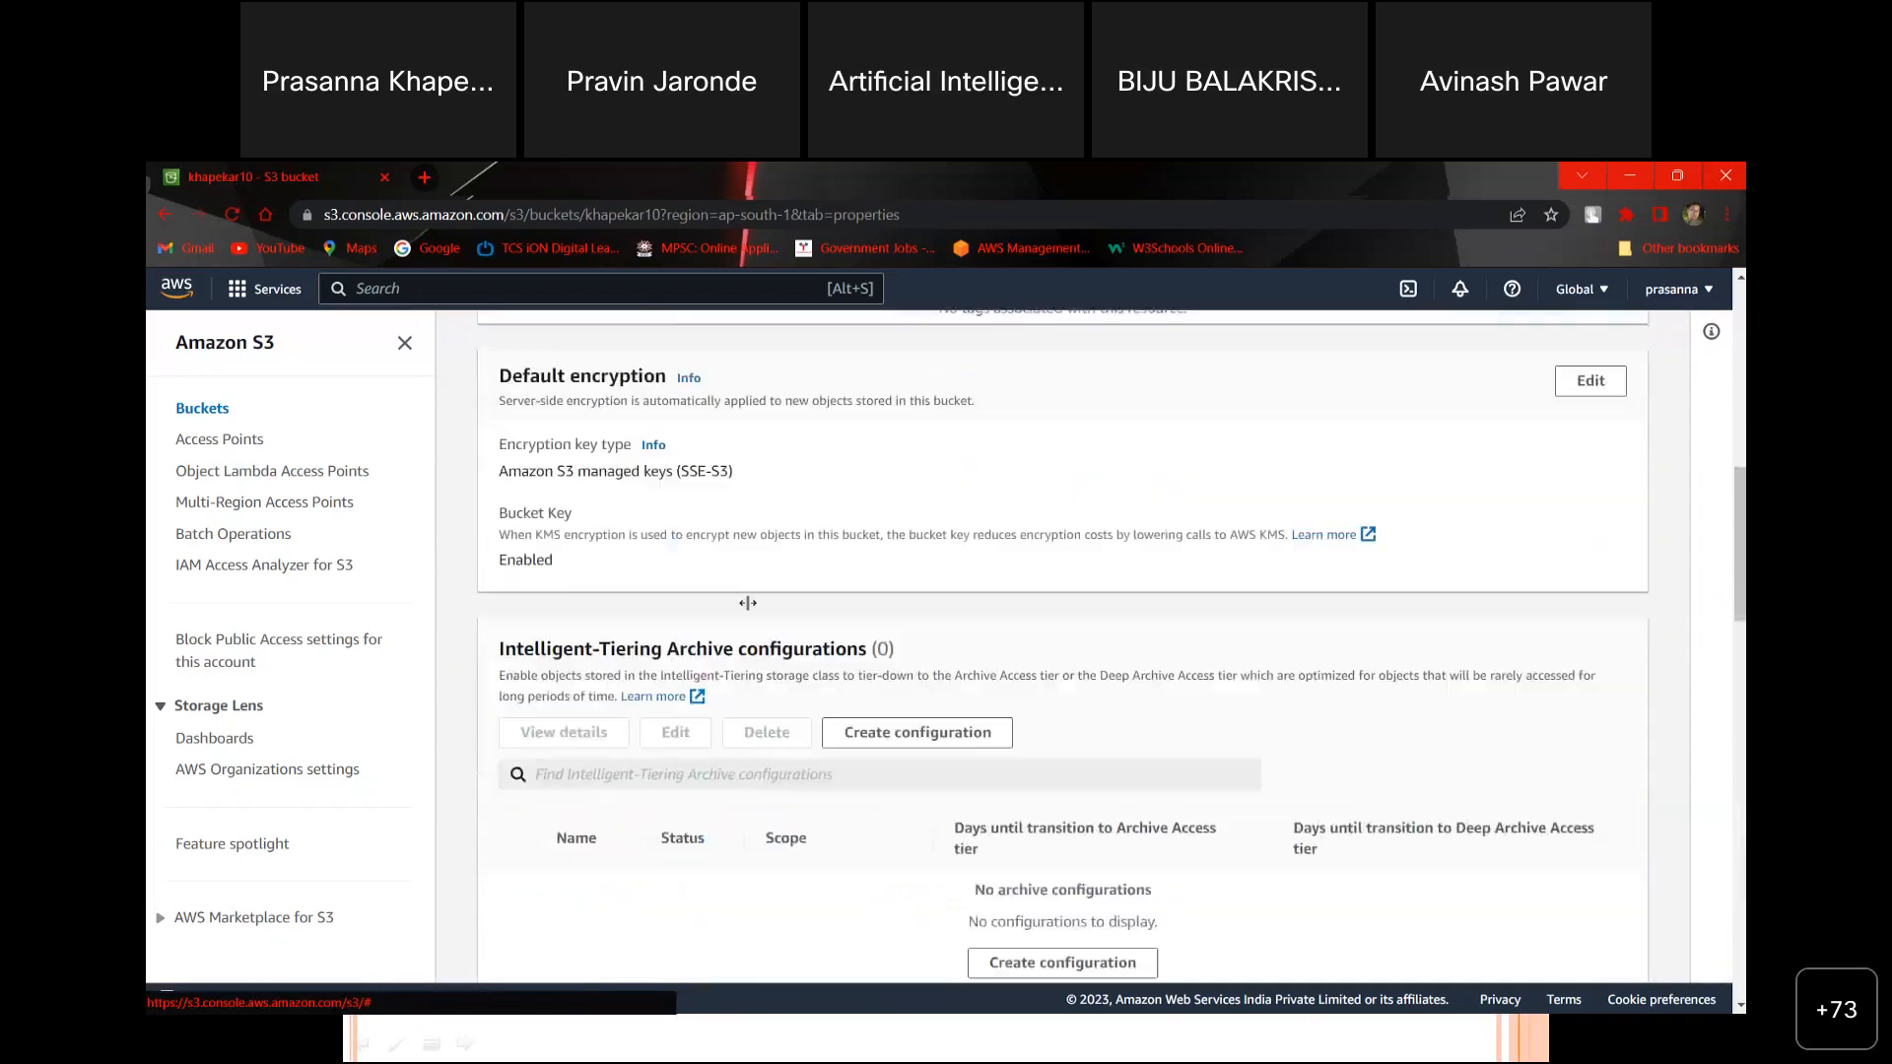
pyautogui.scroll(-6, 757, 587)
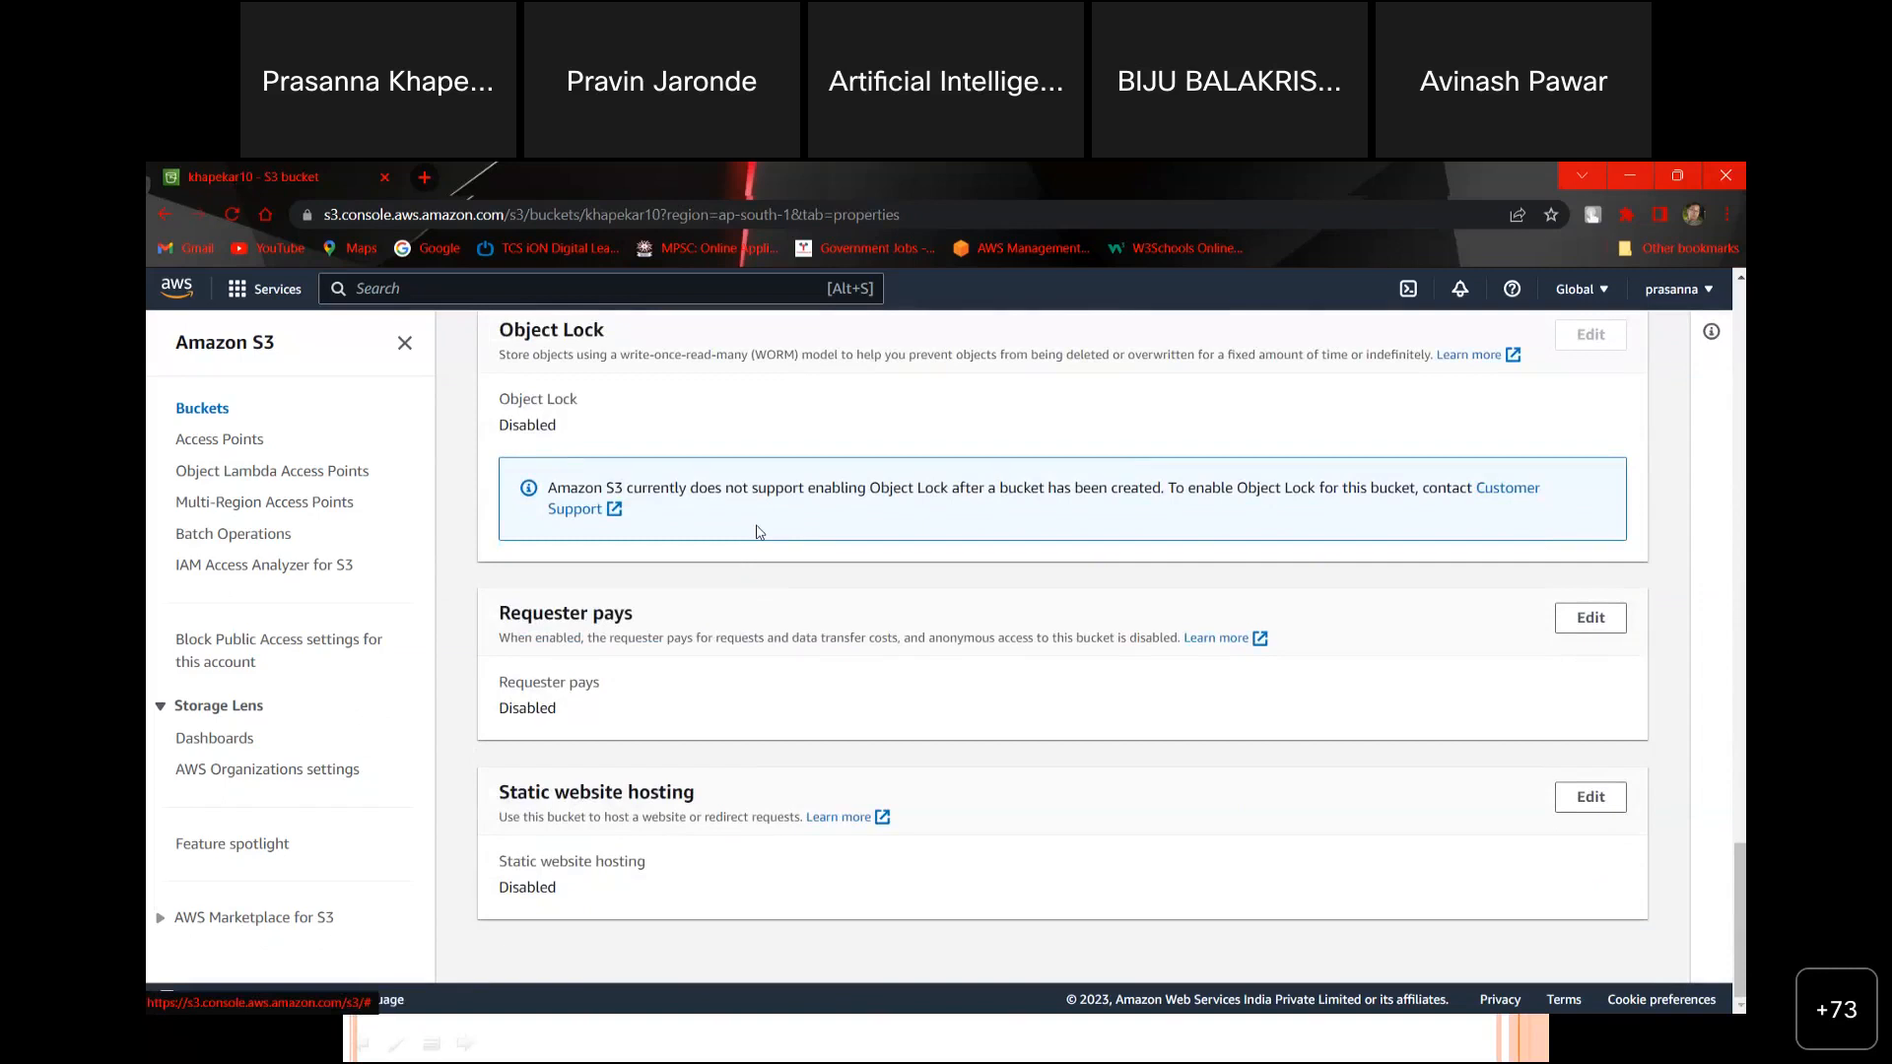
pyautogui.click(1139, 205)
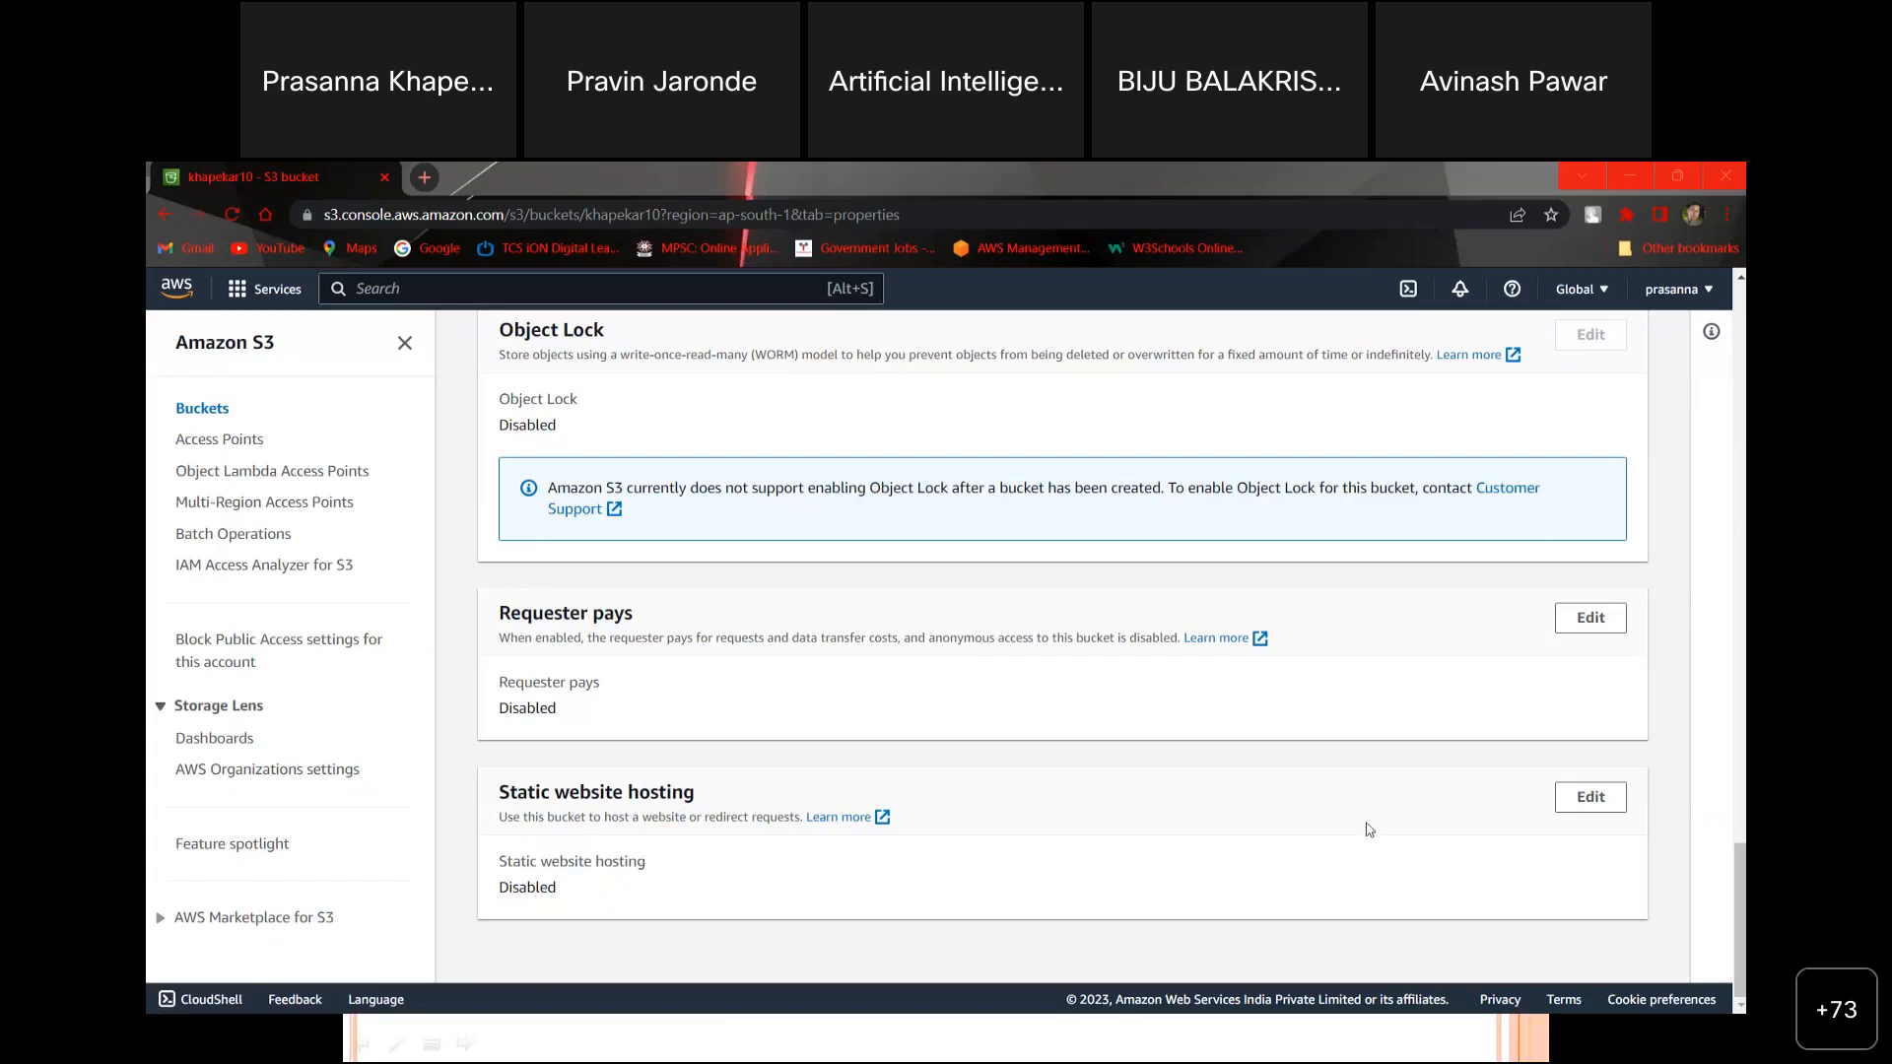
pyautogui.click(1586, 802)
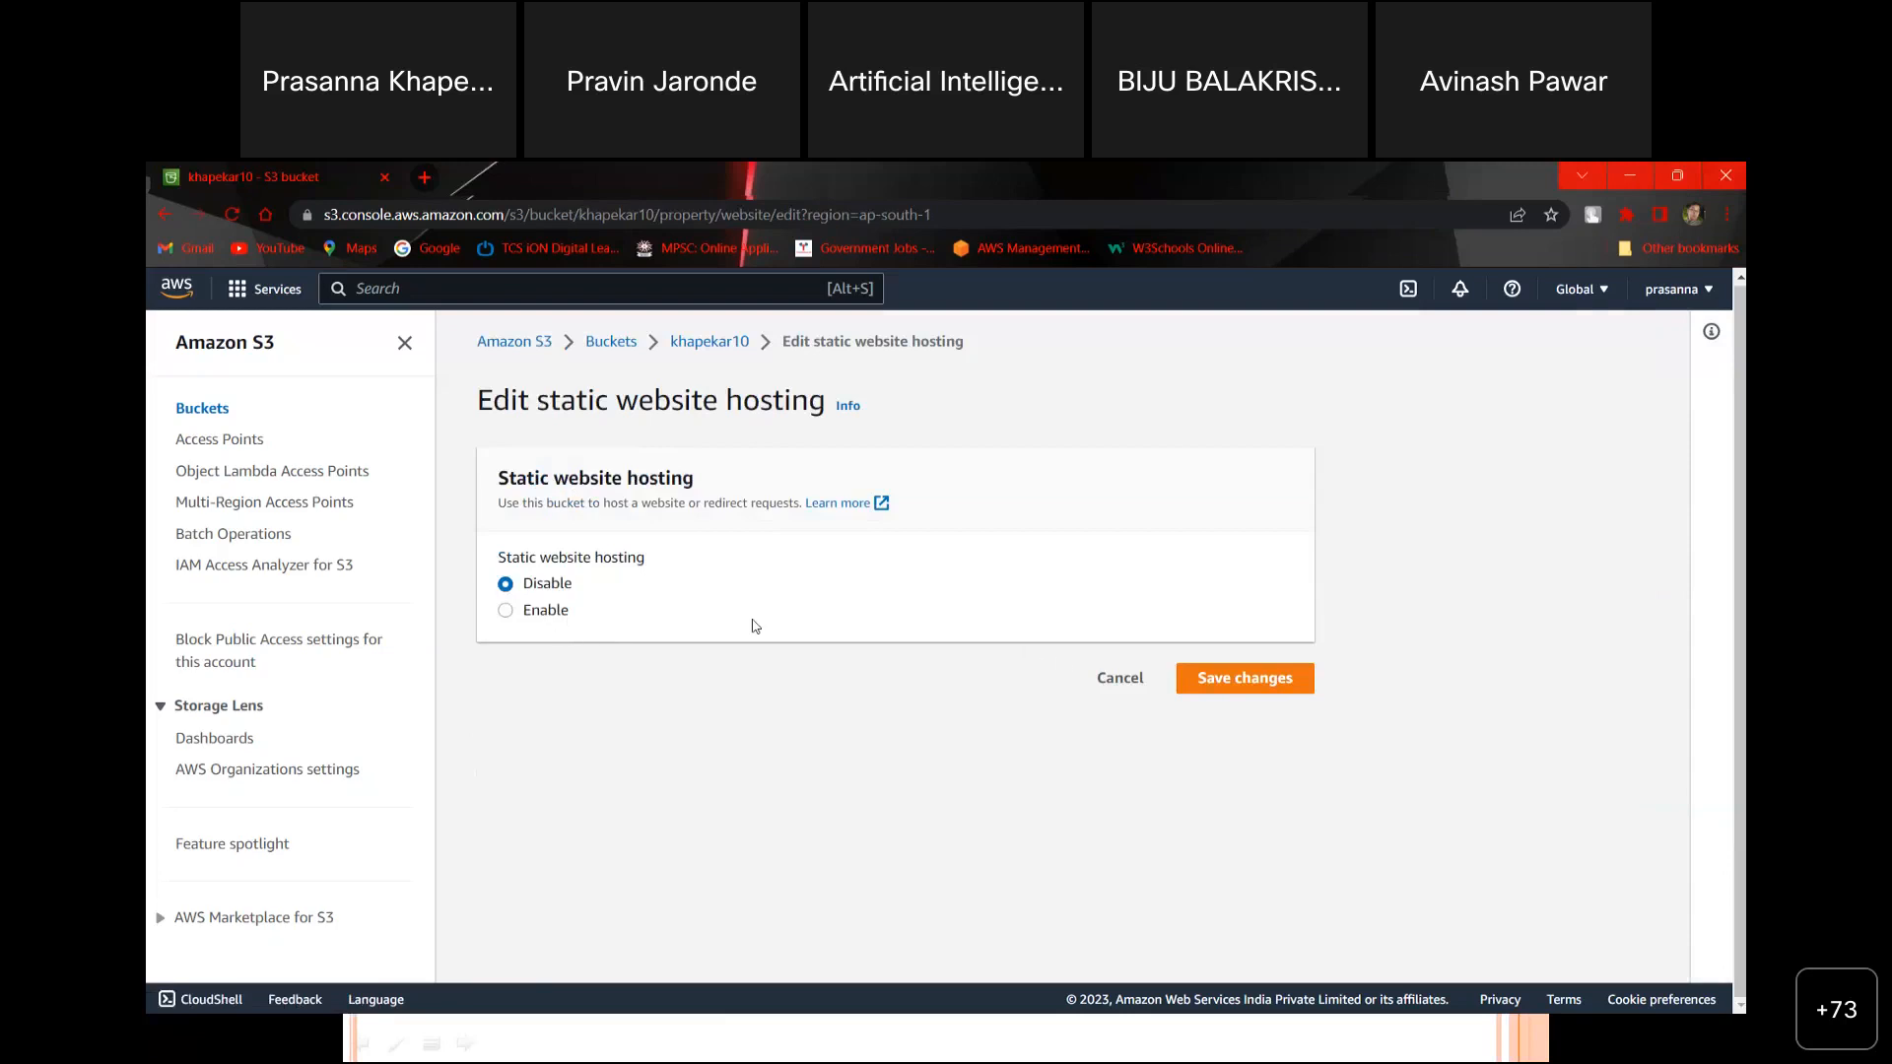
pyautogui.click(552, 612)
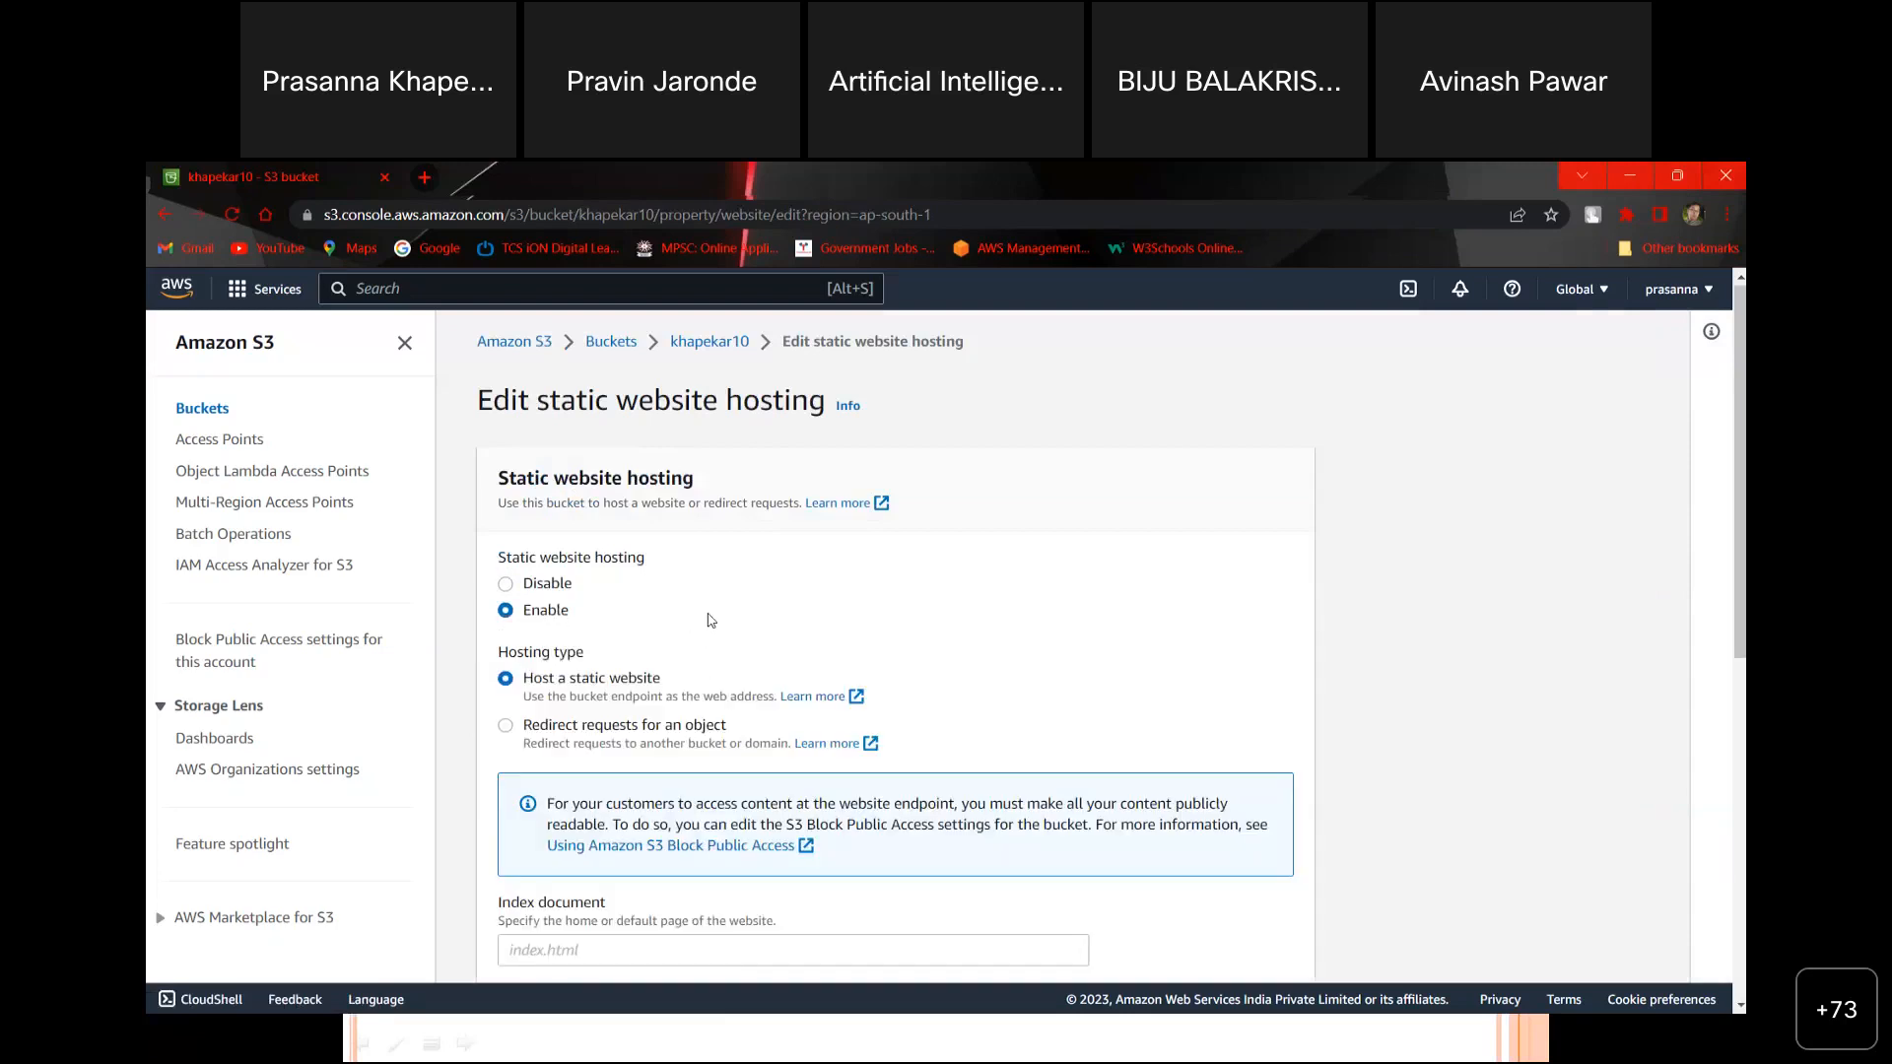
# Step: Examine the hosting type, index document, error document and redirection rules options, and return to the bucket without saving
pyautogui.scroll(-3, 711, 620)
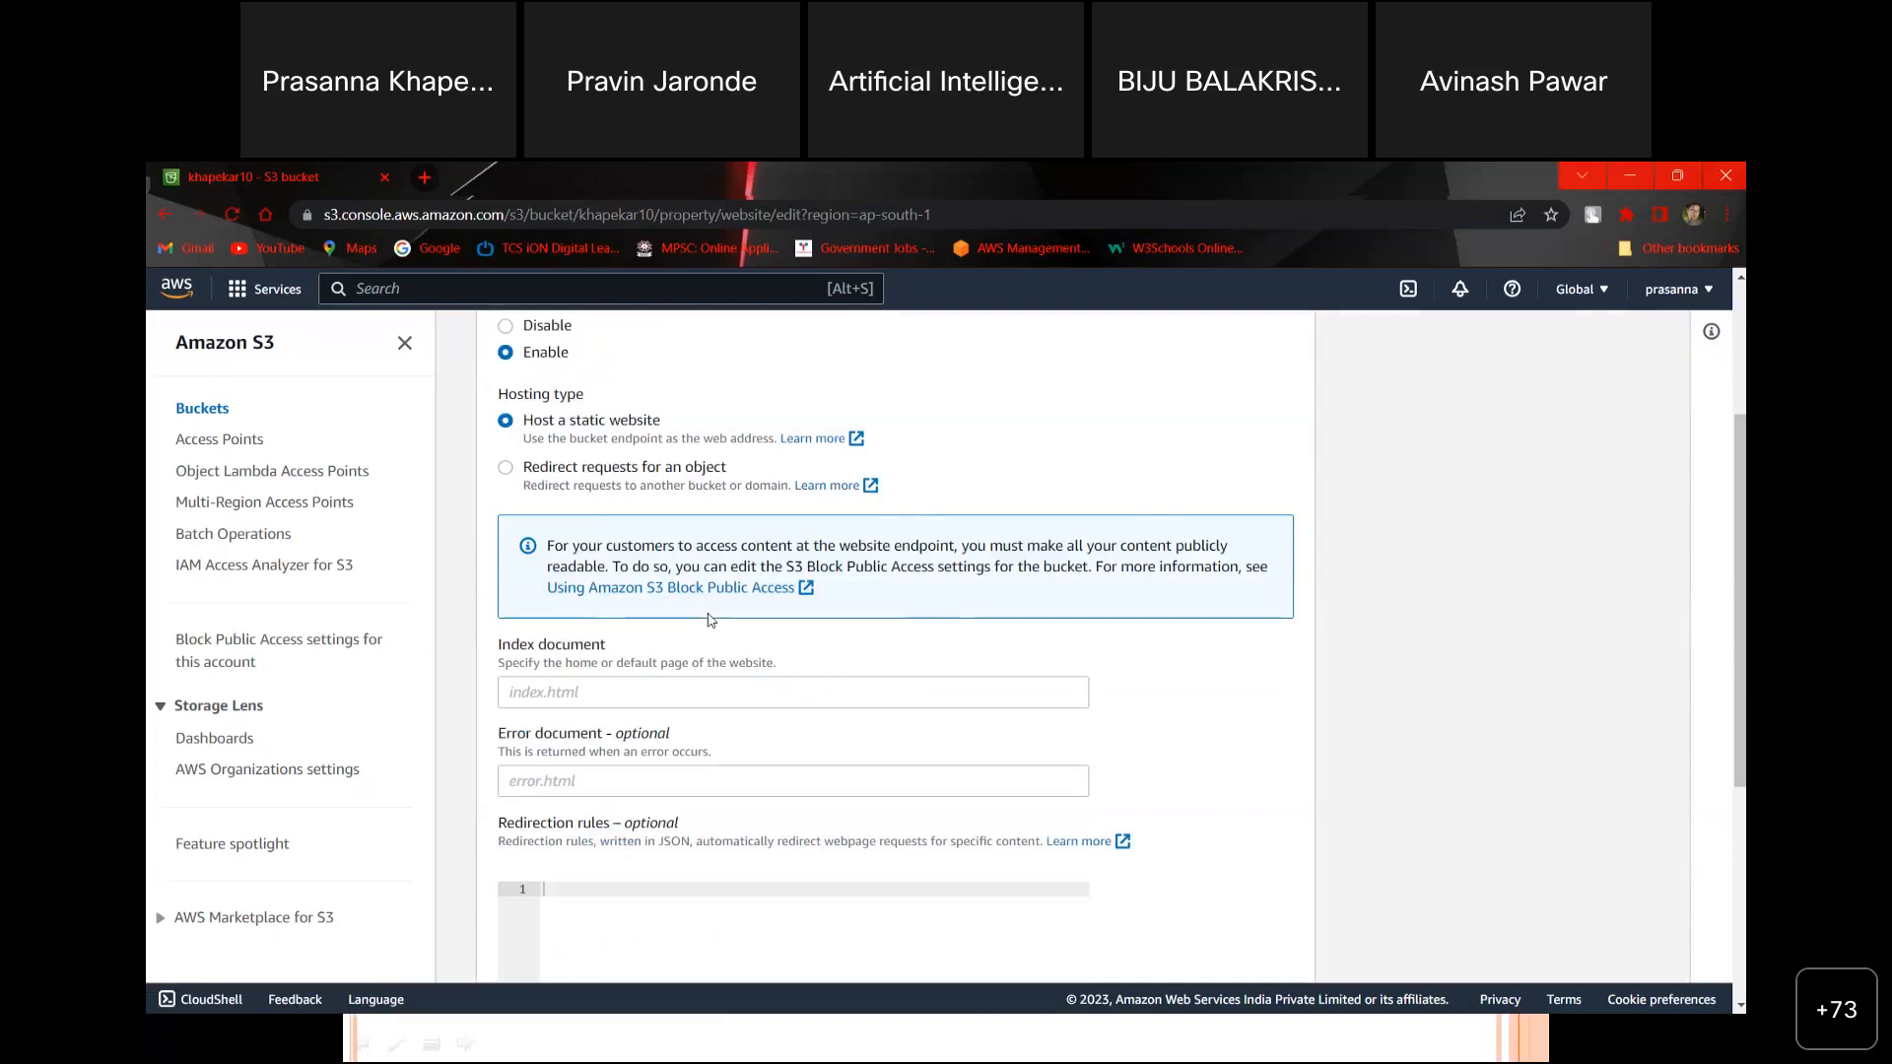
pyautogui.scroll(-2, 710, 618)
pyautogui.scroll(-2, 709, 613)
pyautogui.scroll(1, 710, 613)
pyautogui.scroll(1, 708, 614)
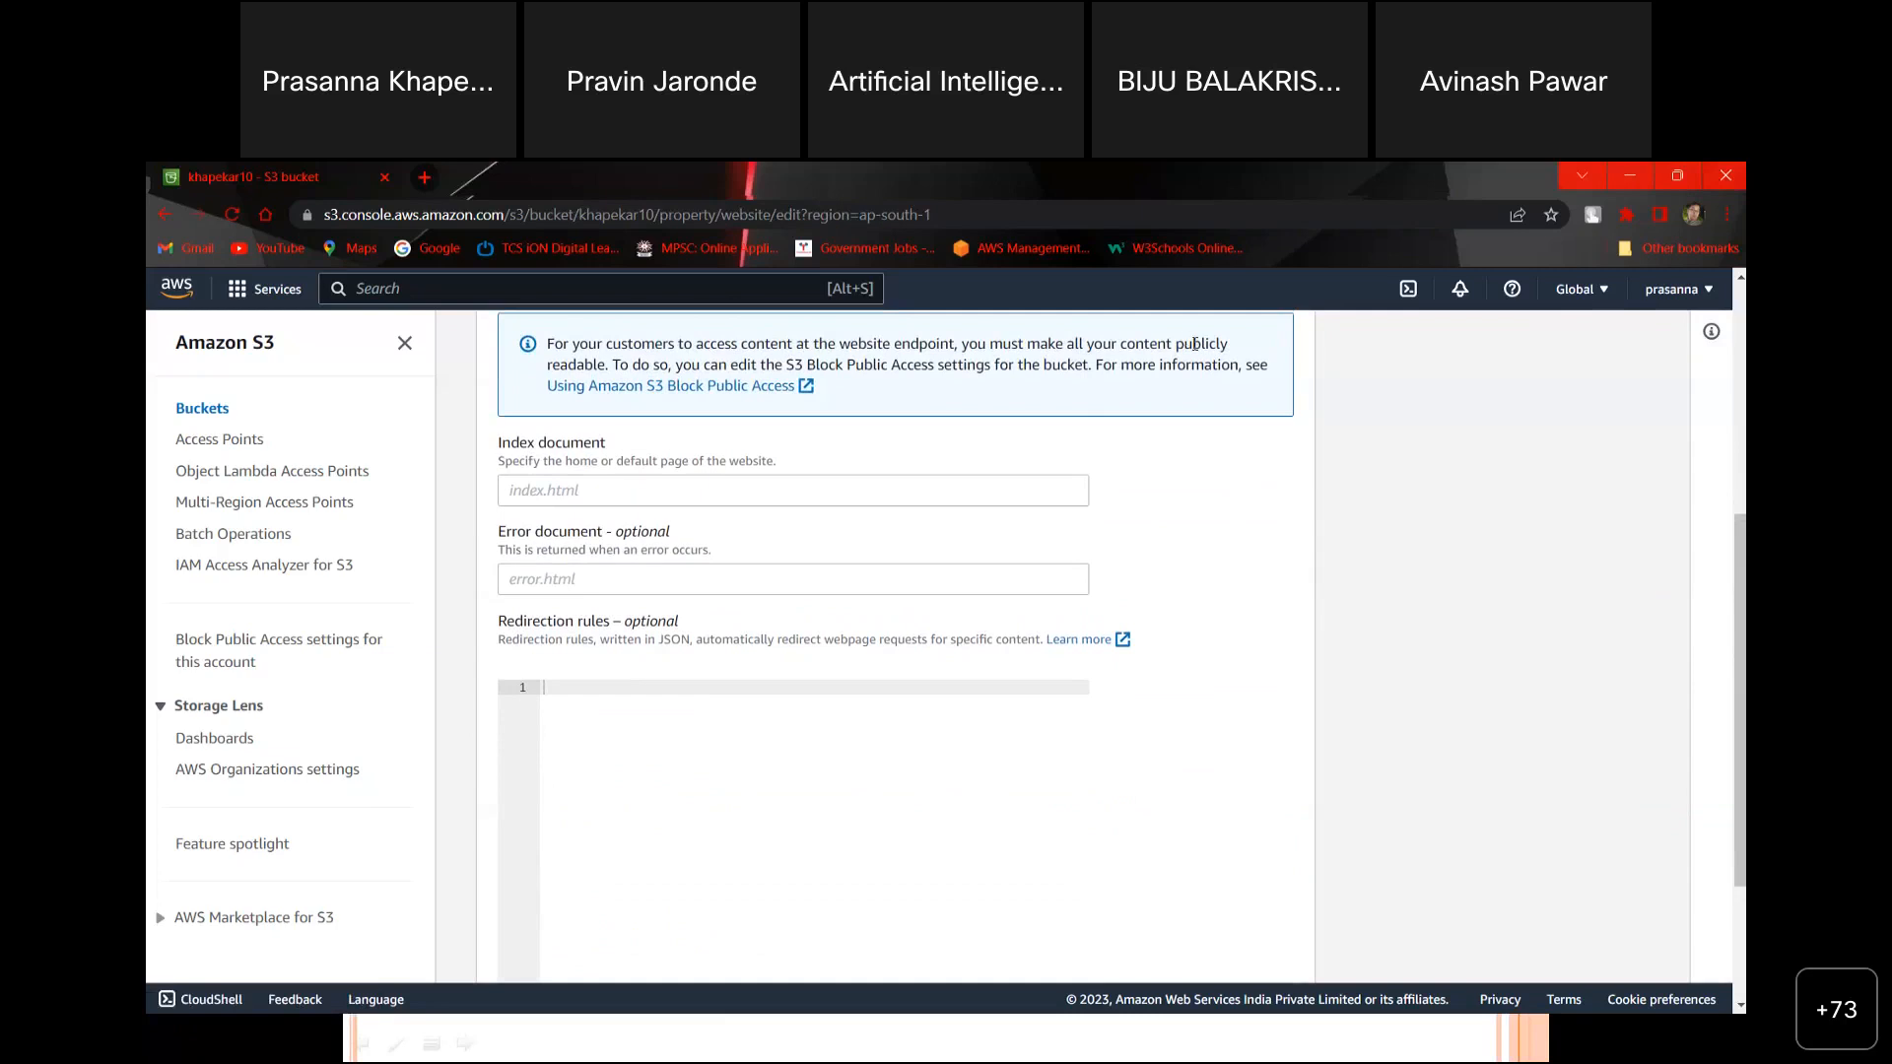
pyautogui.scroll(5, 1076, 430)
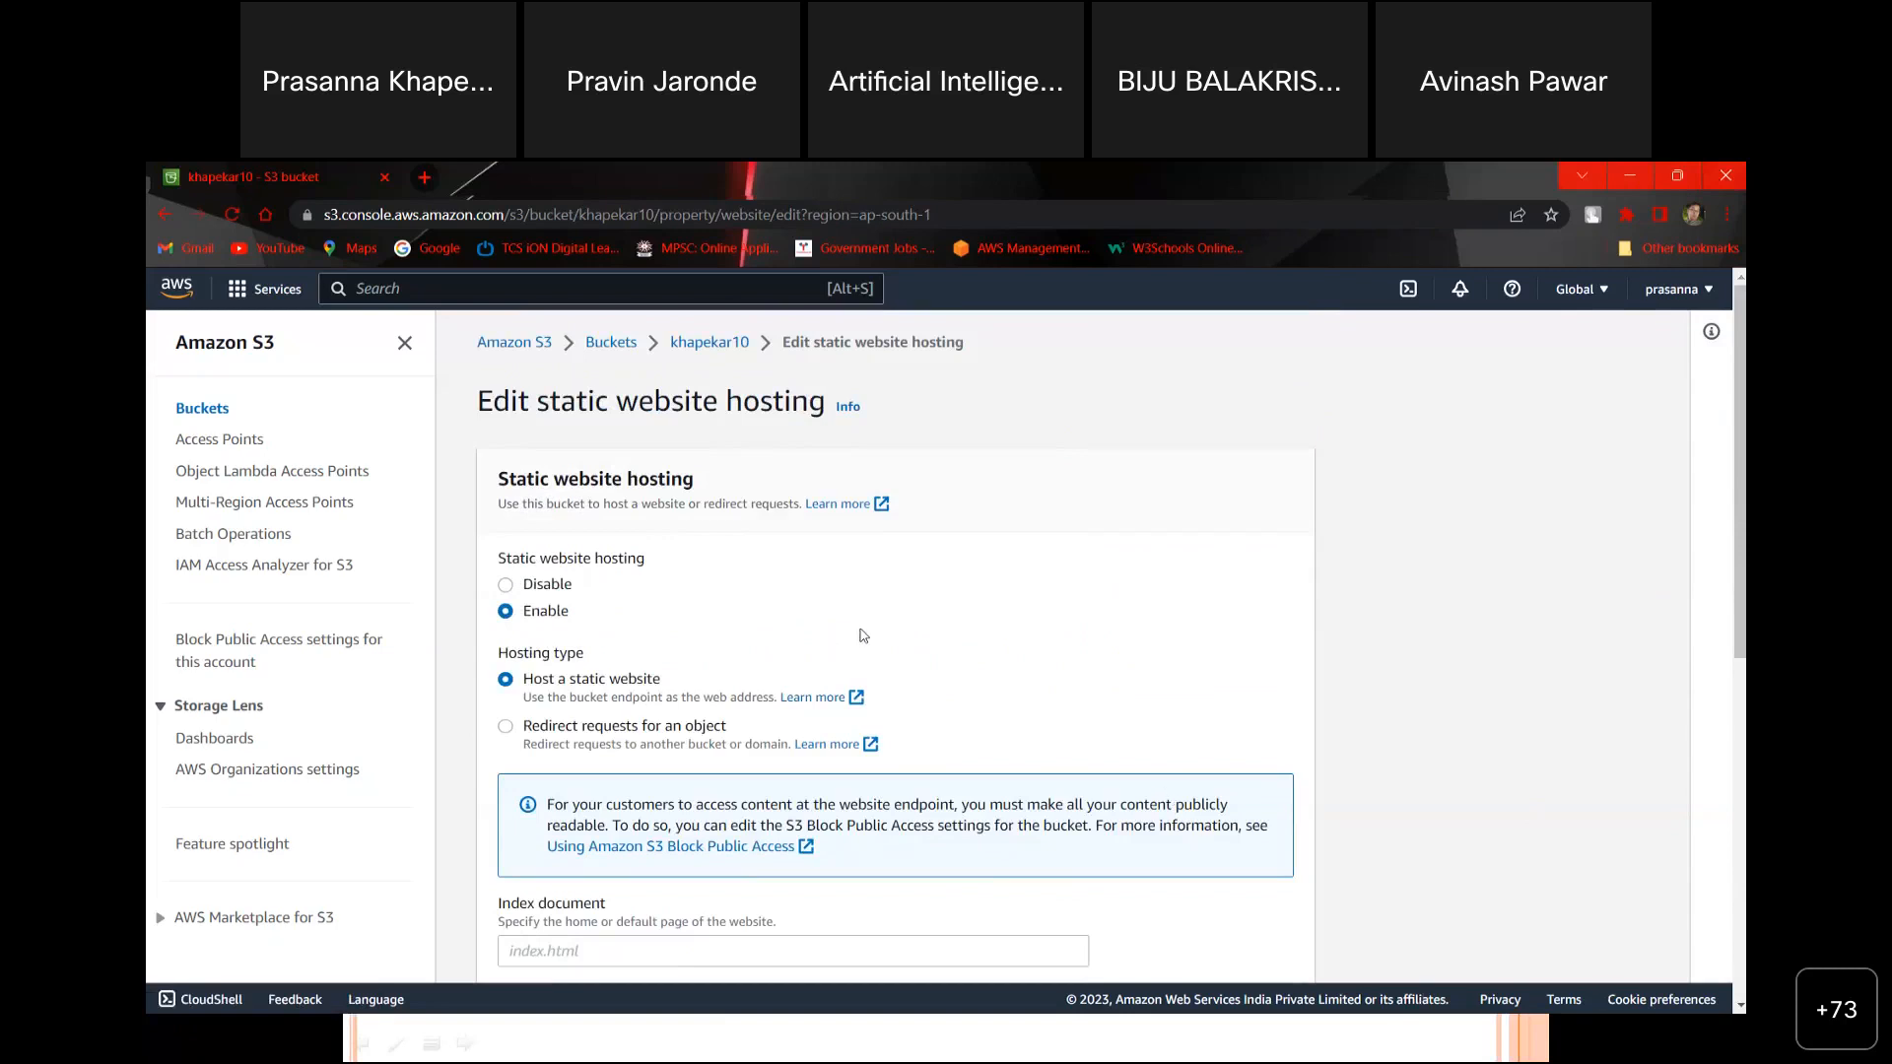
pyautogui.scroll(-3, 864, 636)
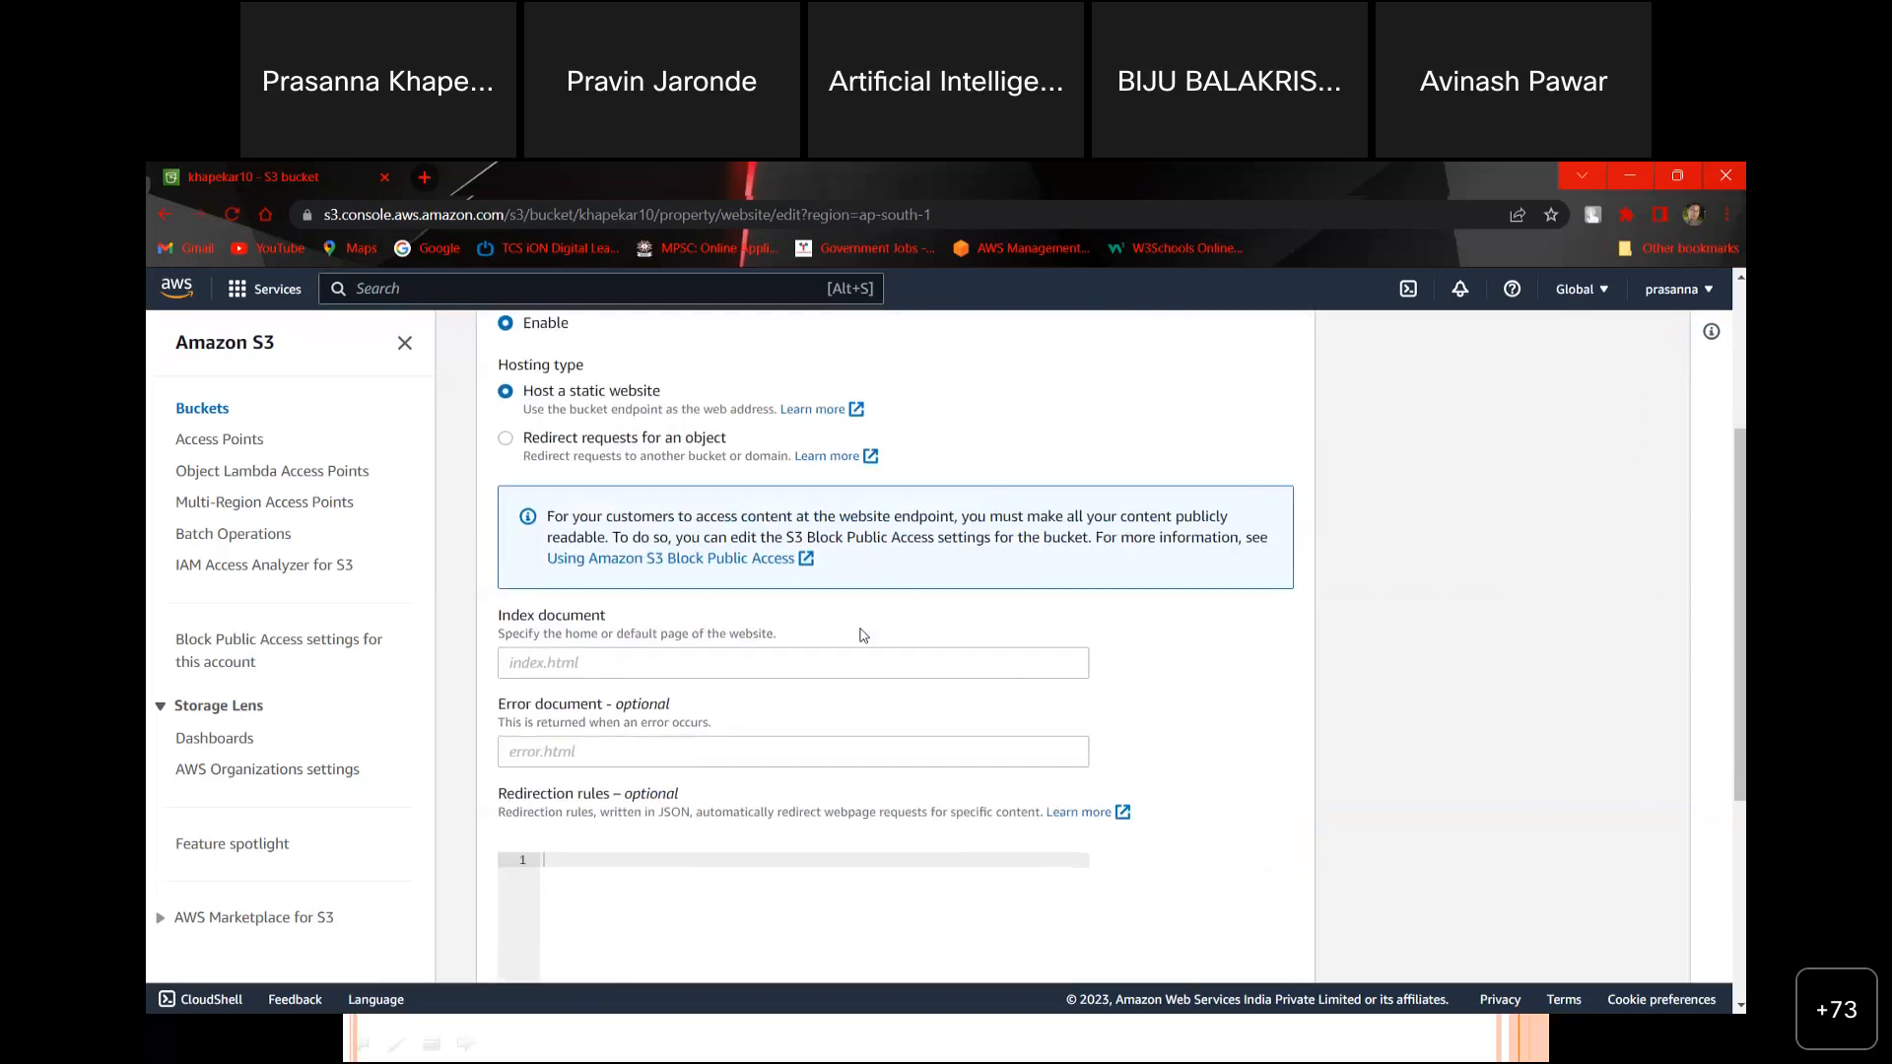
pyautogui.scroll(3, 863, 636)
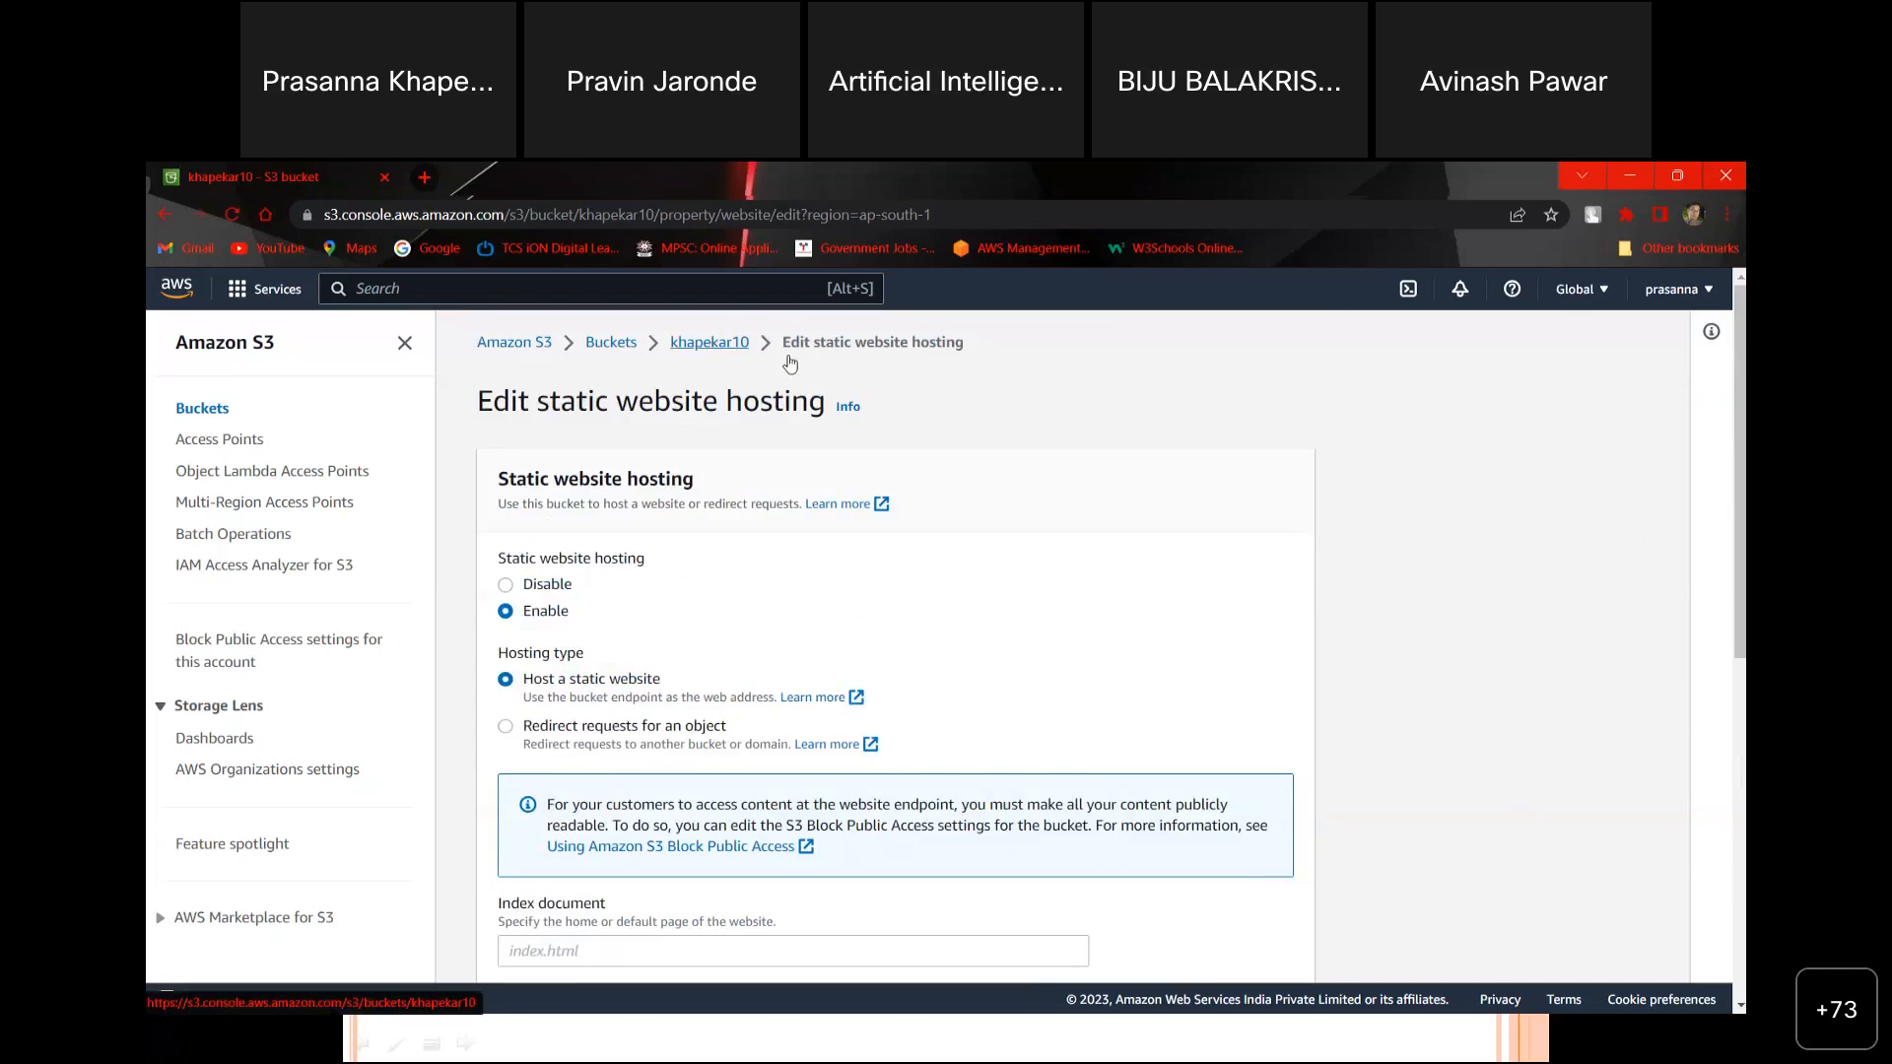
pyautogui.scroll(-5, 1094, 481)
pyautogui.scroll(5, 1094, 482)
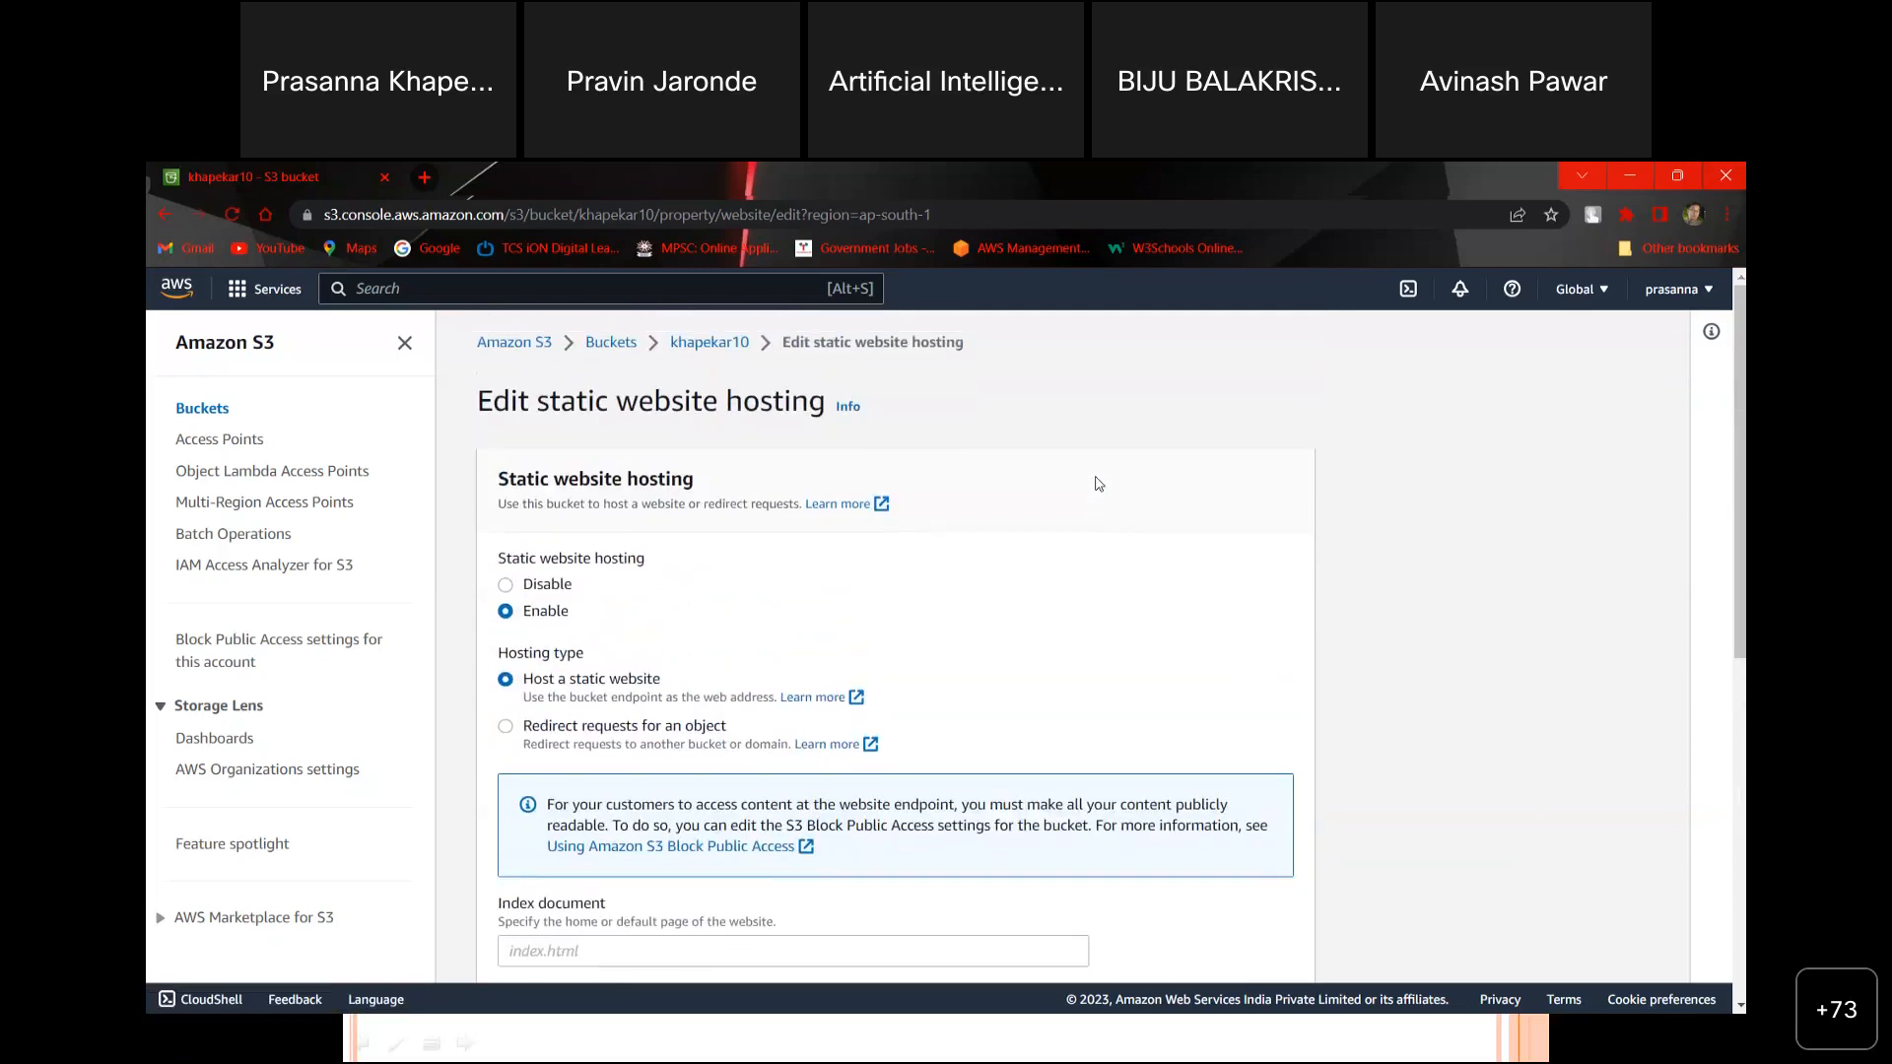
pyautogui.scroll(-3, 990, 452)
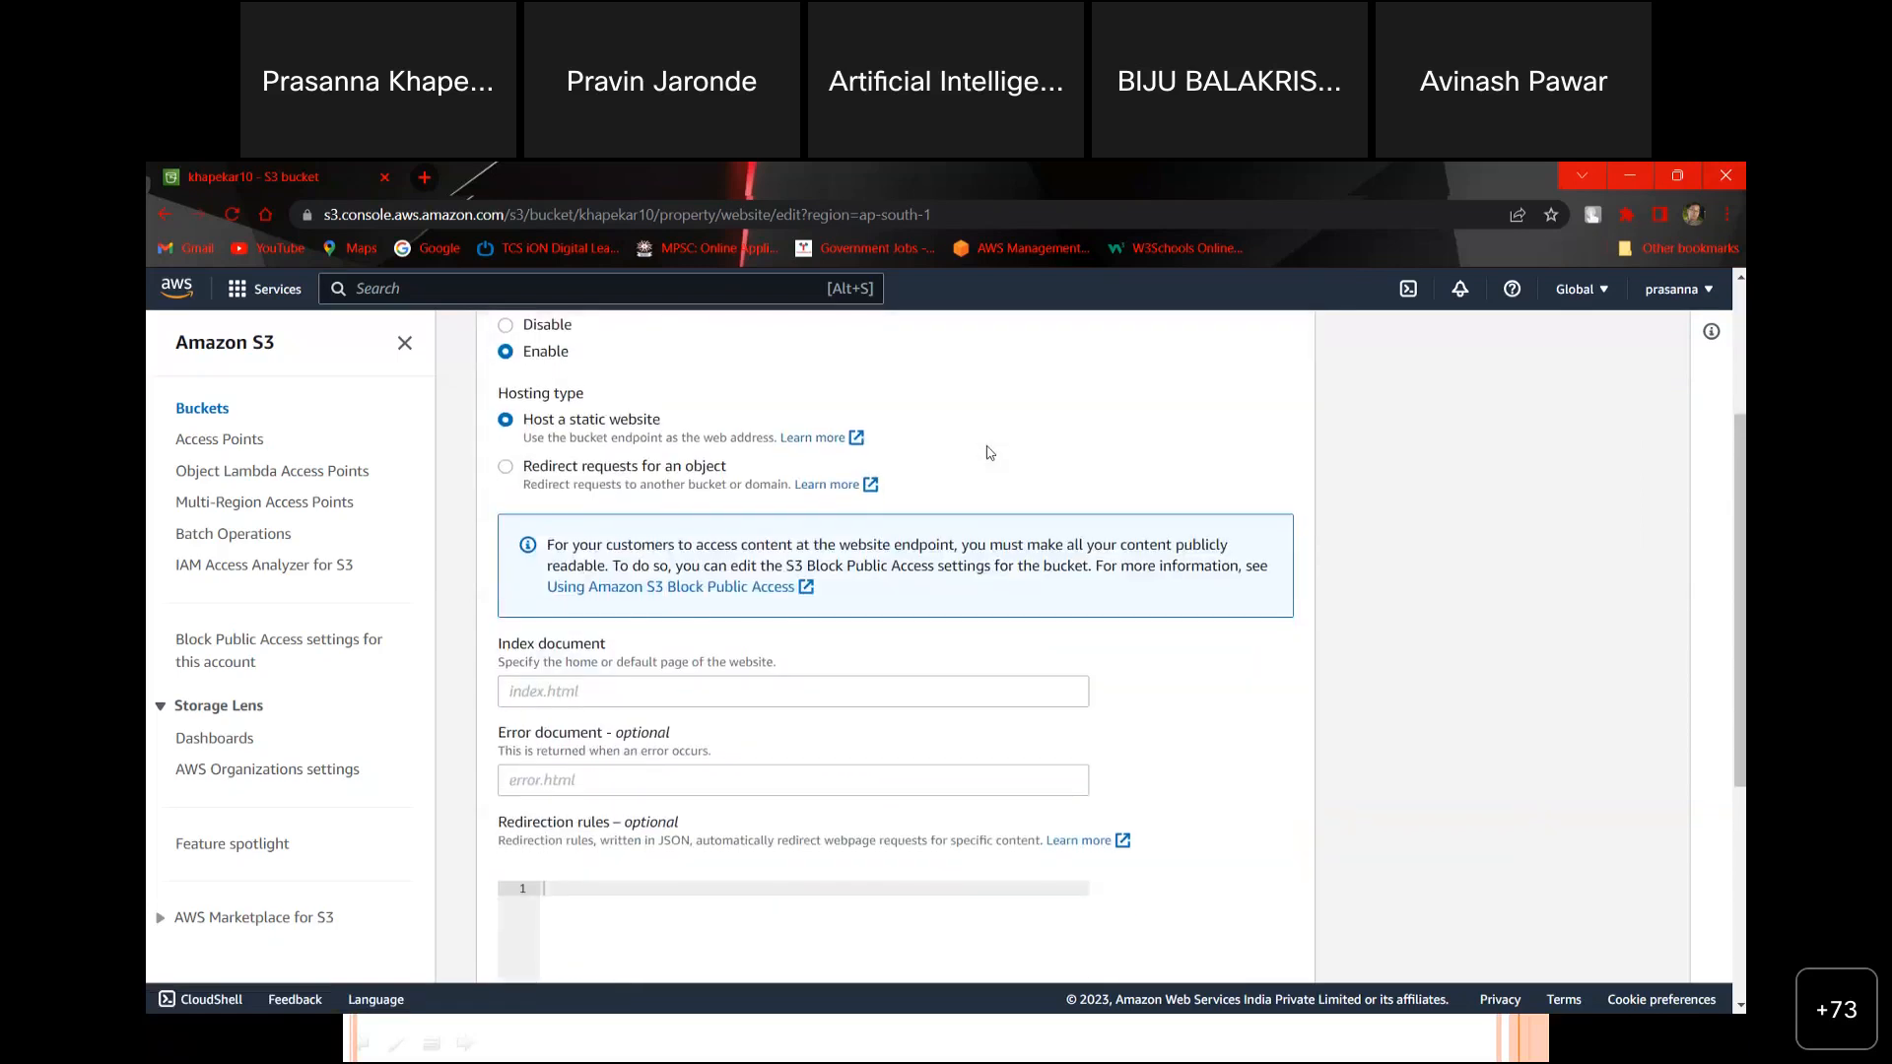
pyautogui.scroll(3, 989, 452)
pyautogui.click(710, 345)
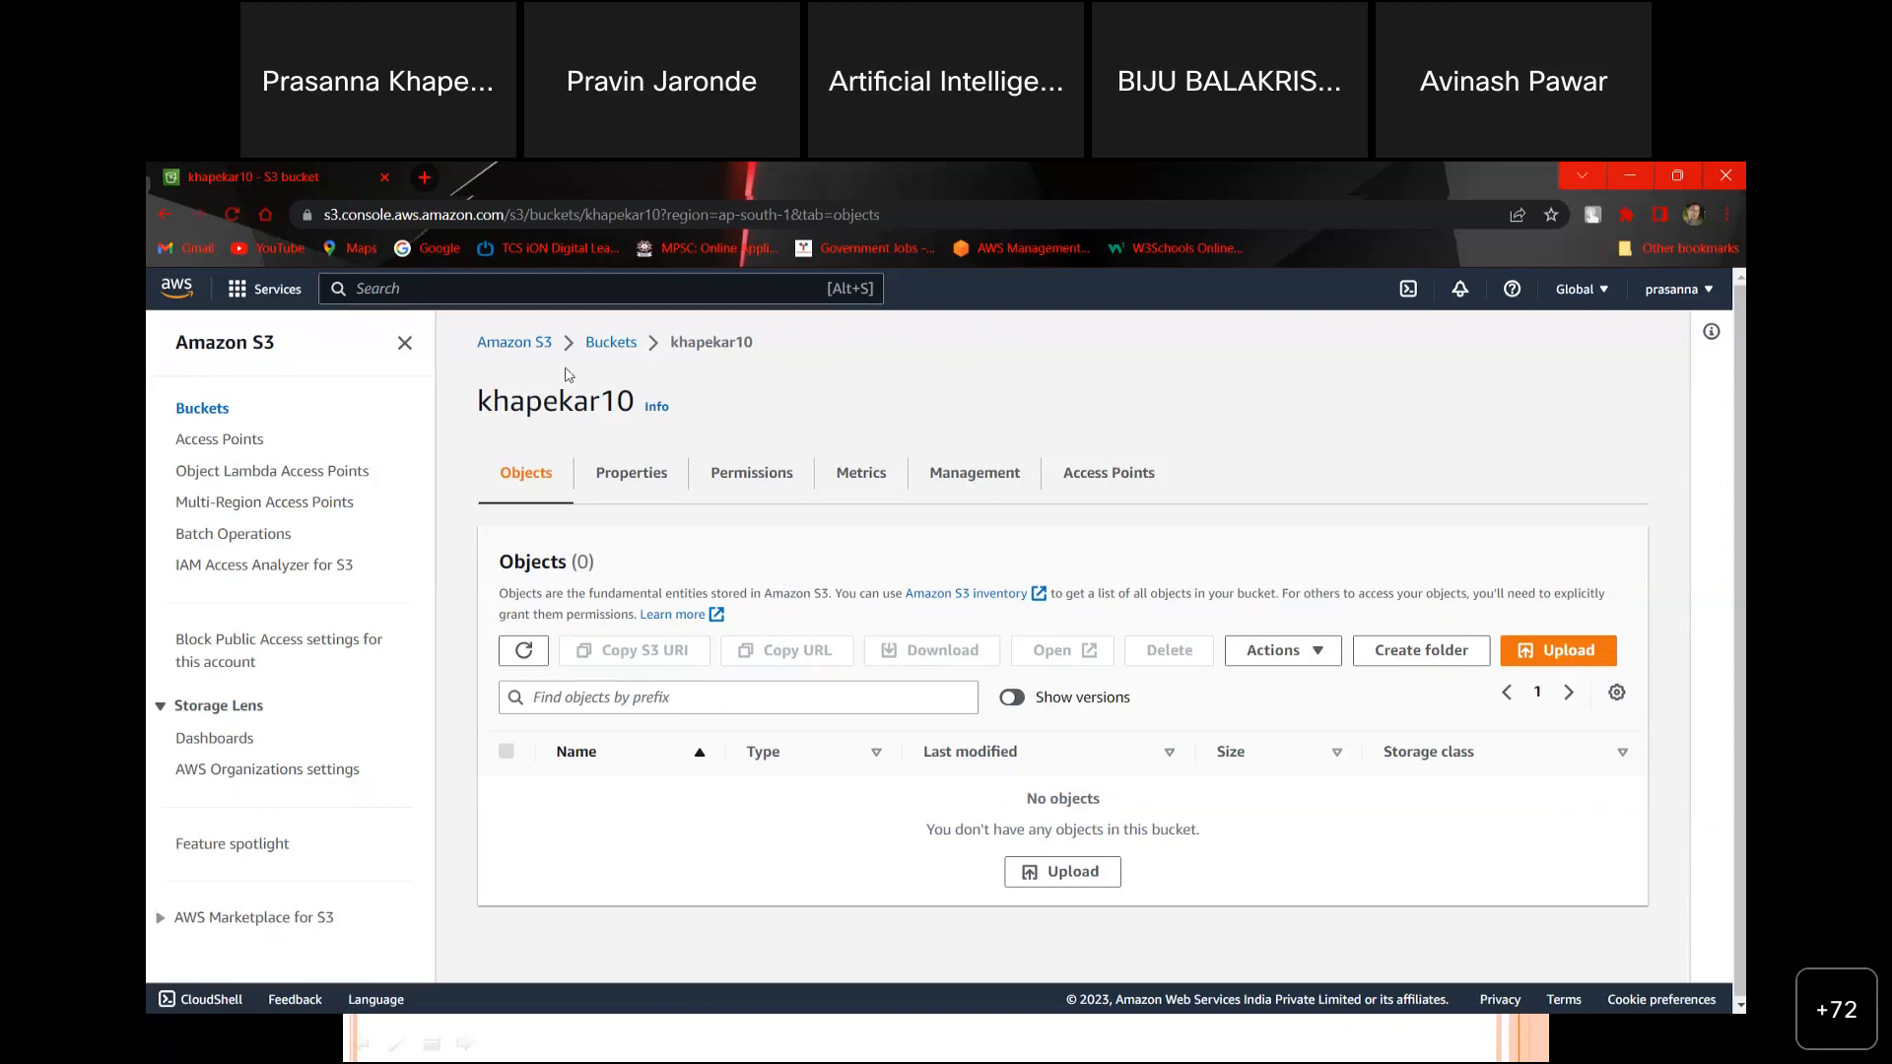
# Step: Select awsbucket230523 in the bucket list, request its deletion and go to its empty bucket configuration
pyautogui.click(619, 345)
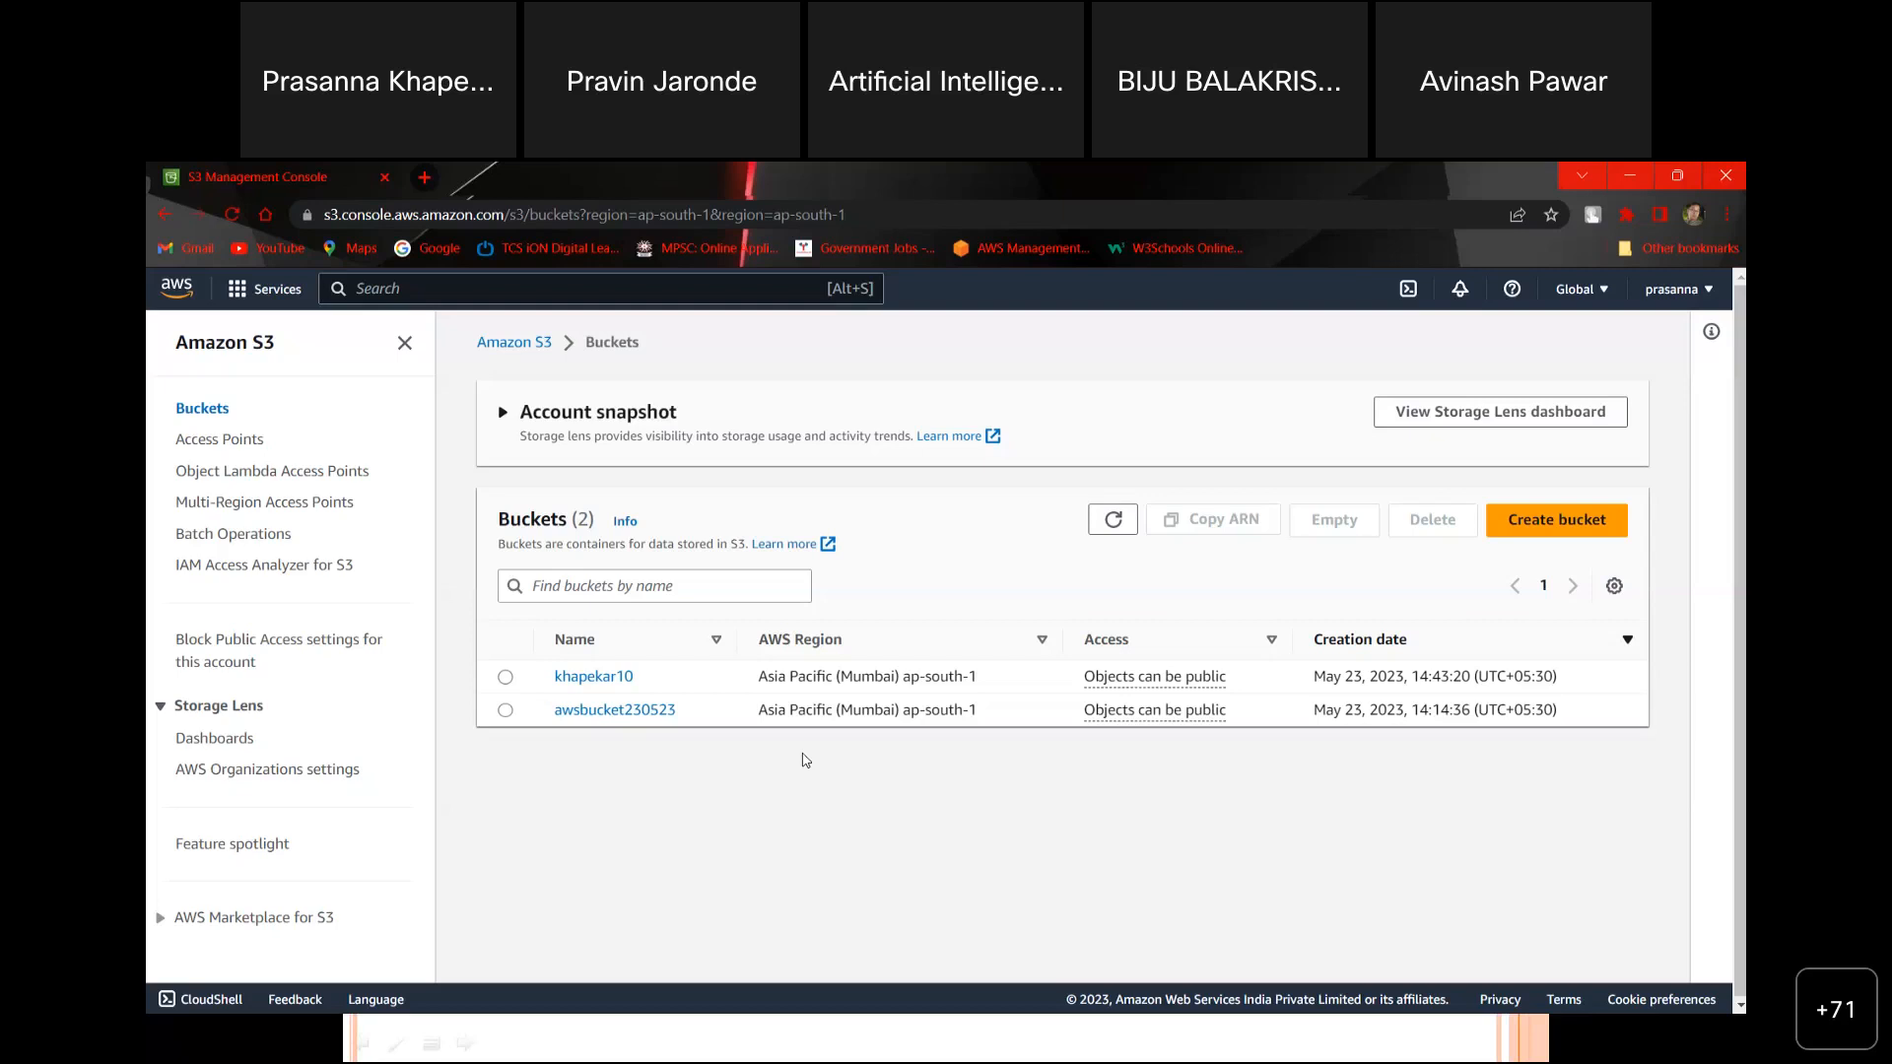
pyautogui.click(506, 677)
pyautogui.click(505, 709)
pyautogui.click(506, 677)
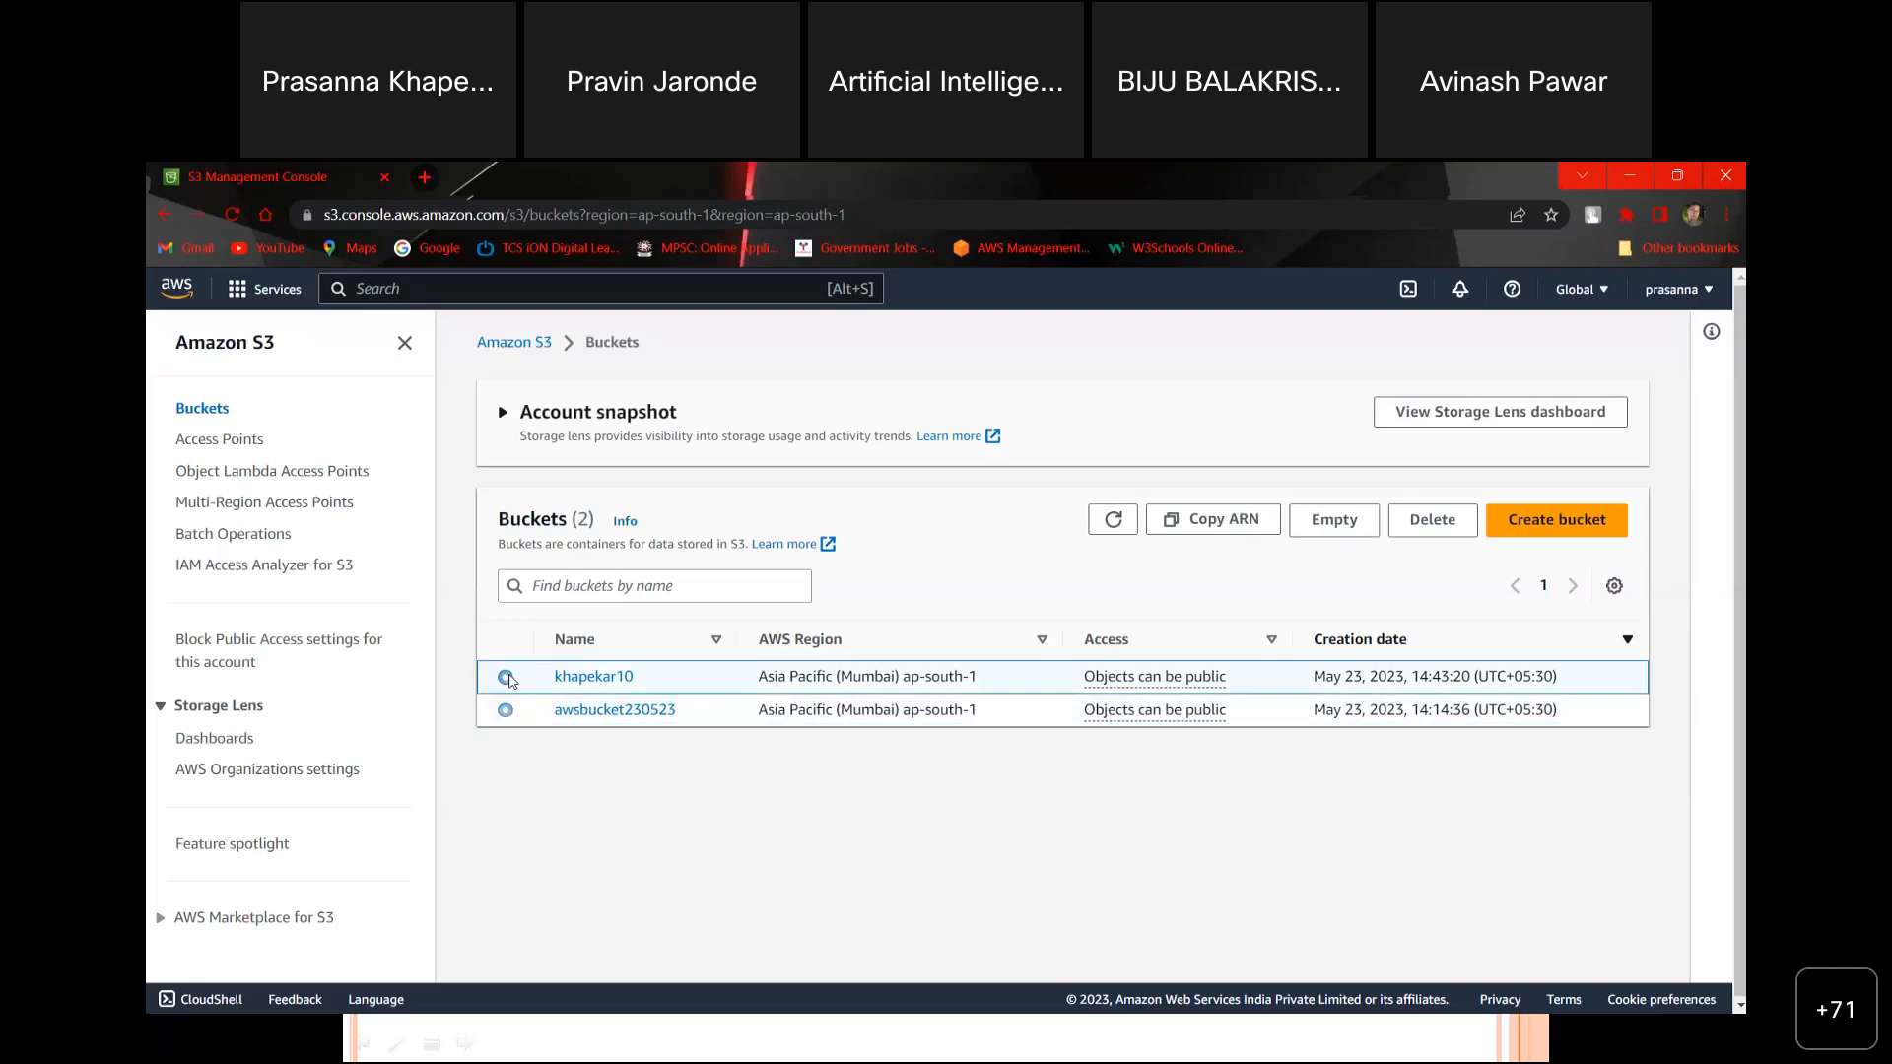
pyautogui.click(506, 710)
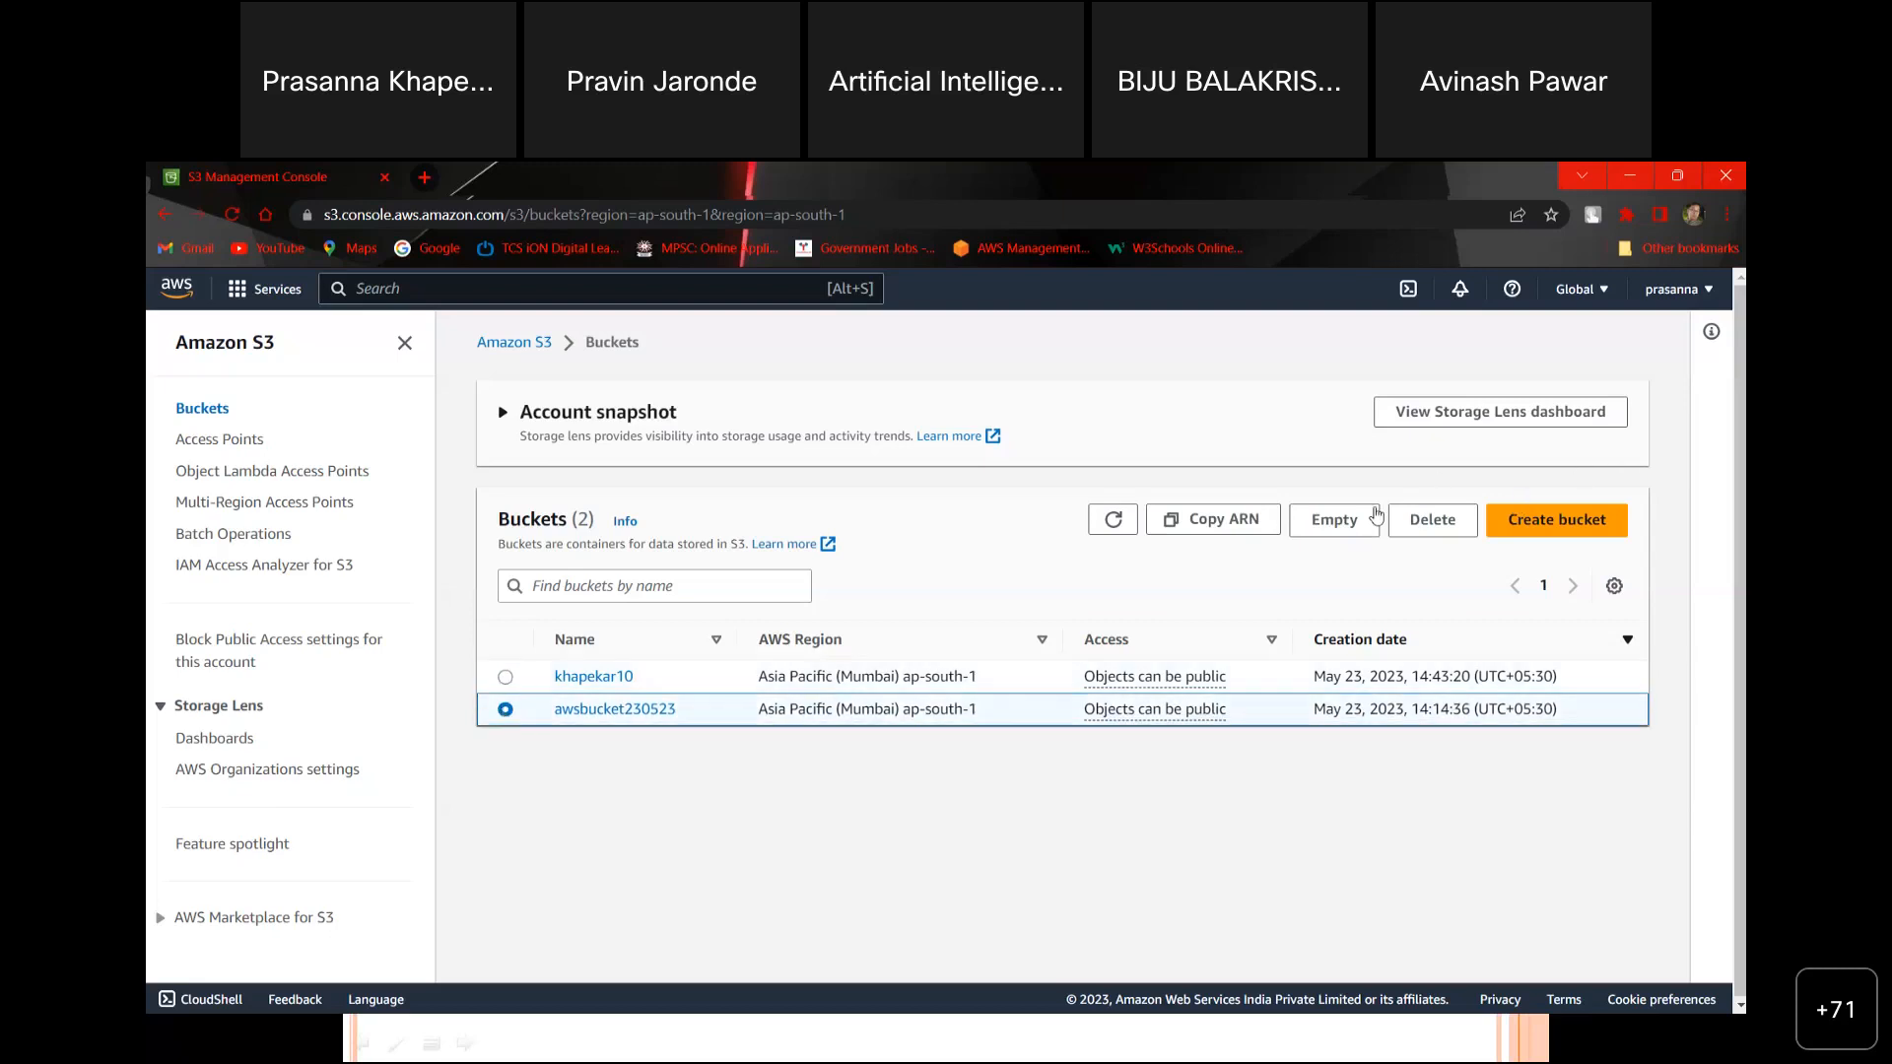
pyautogui.click(1426, 524)
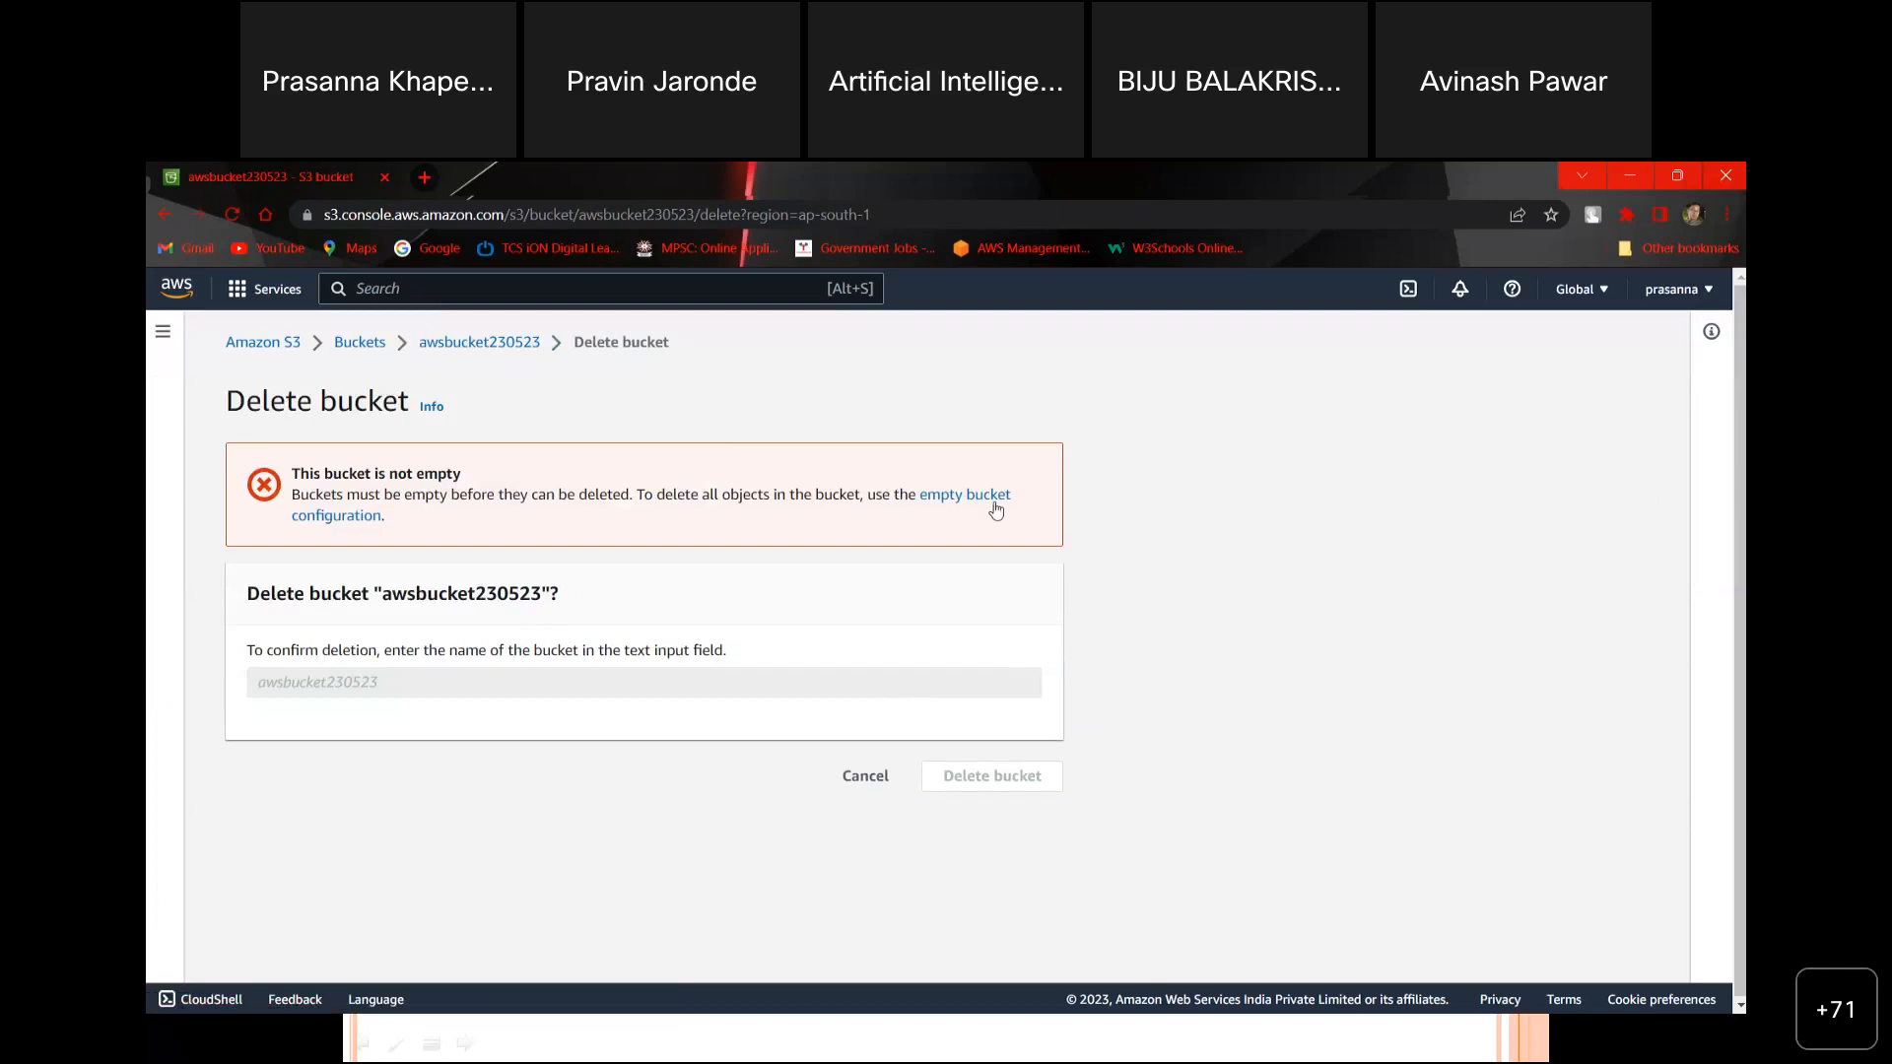
pyautogui.click(971, 500)
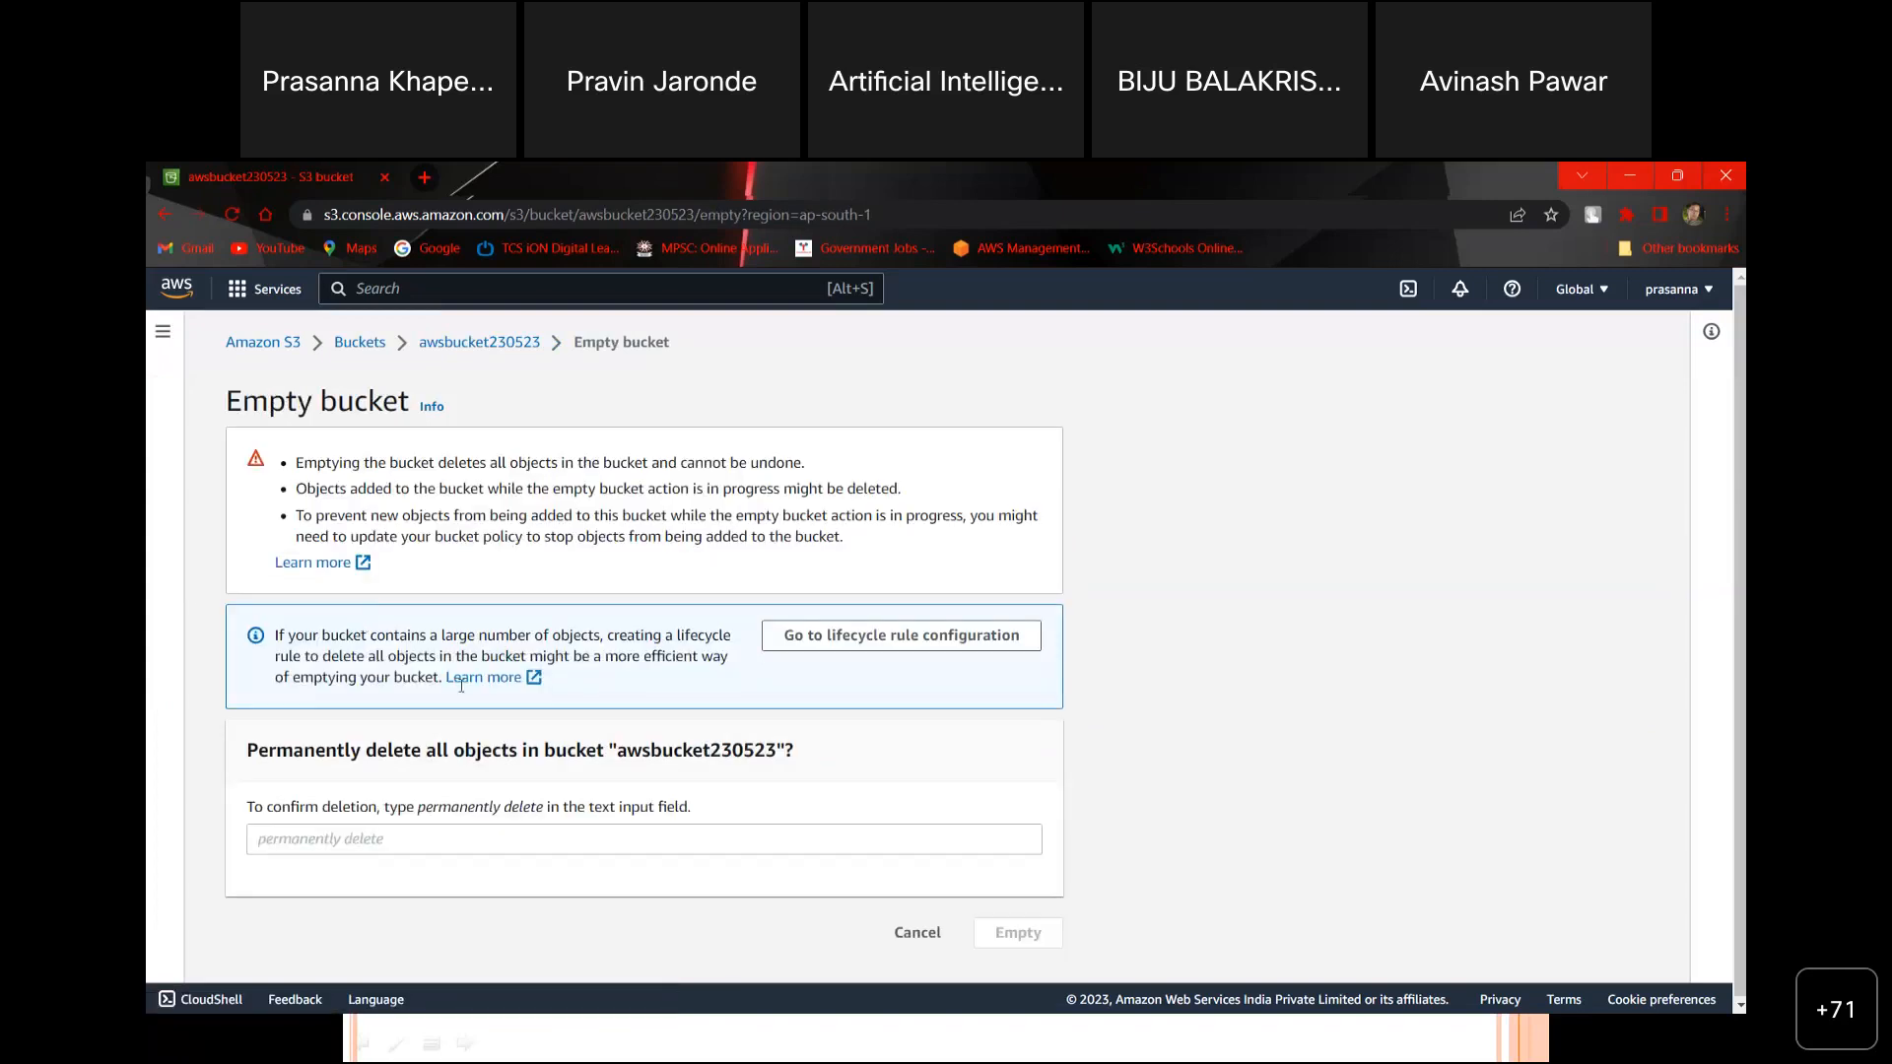
pyautogui.moveTo(618, 759); pyautogui.dragTo(776, 771)
pyautogui.hotkey('ctrl', 'c')
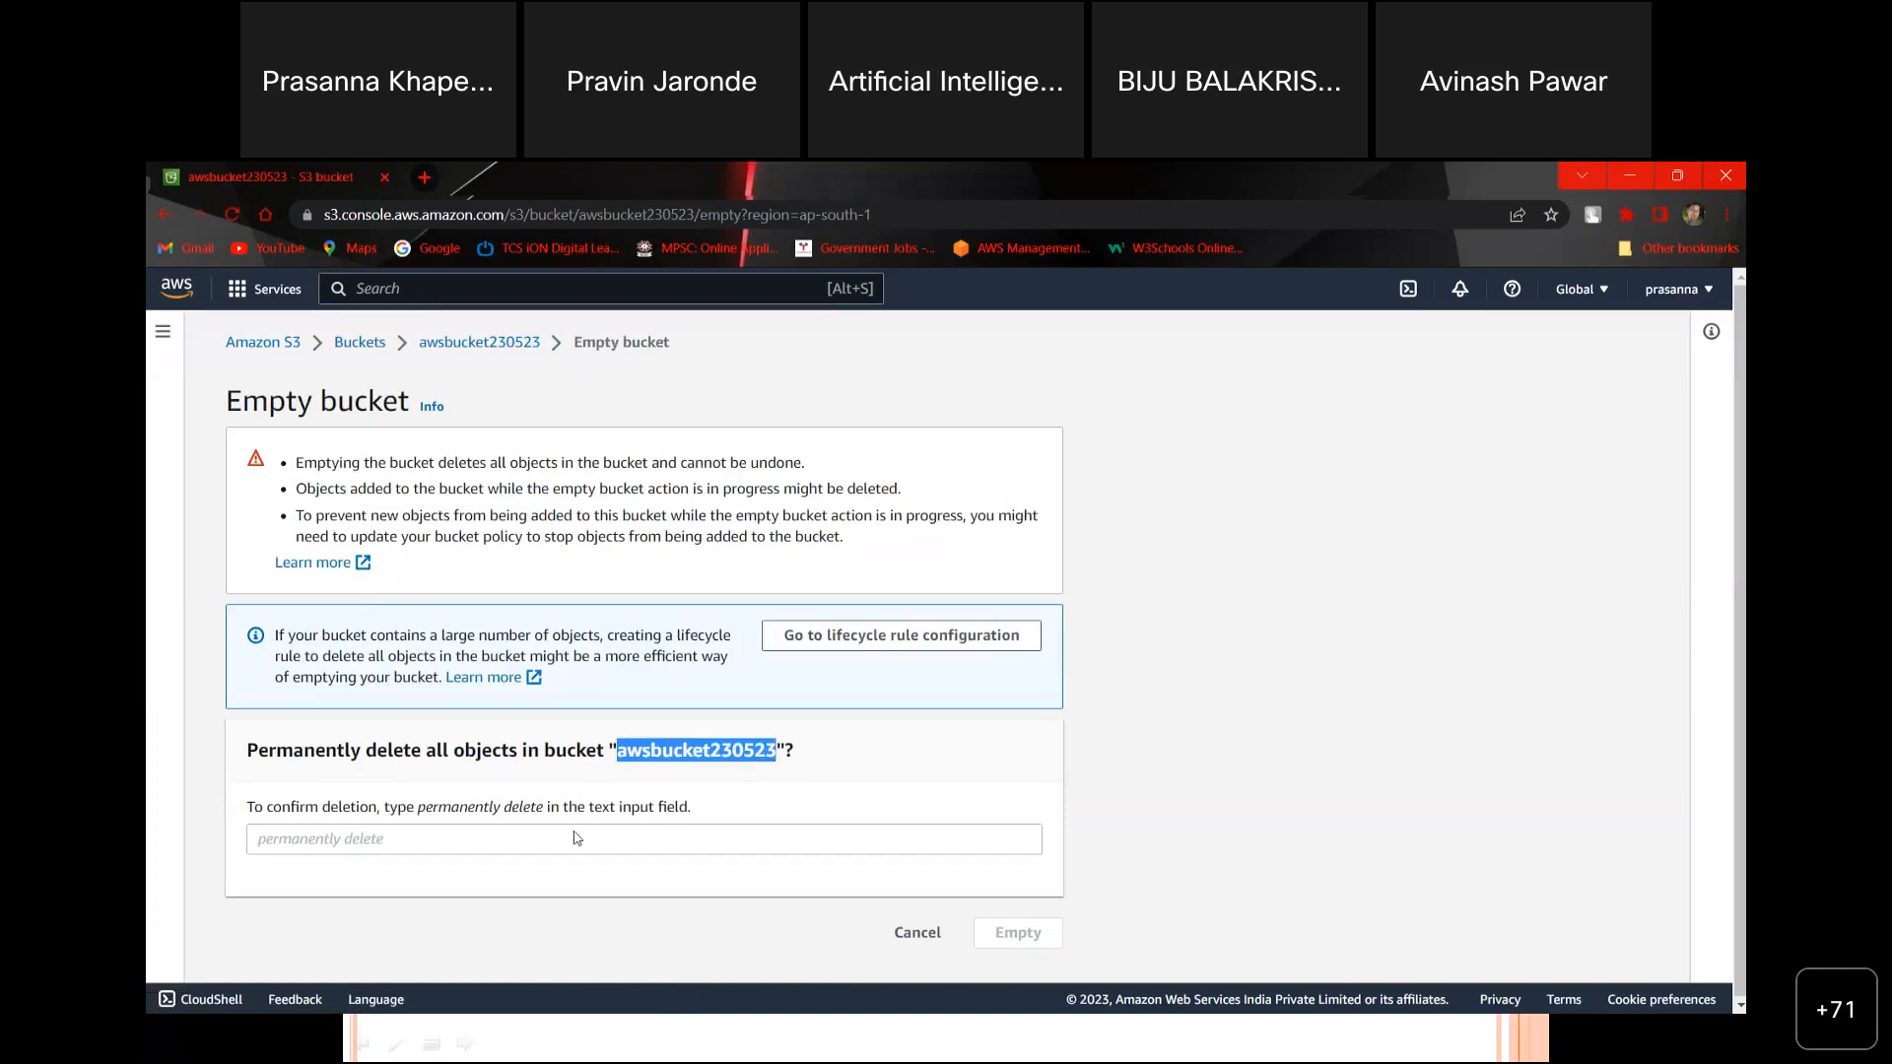
pyautogui.click(532, 849)
pyautogui.hotkey('ctrl', 'v')
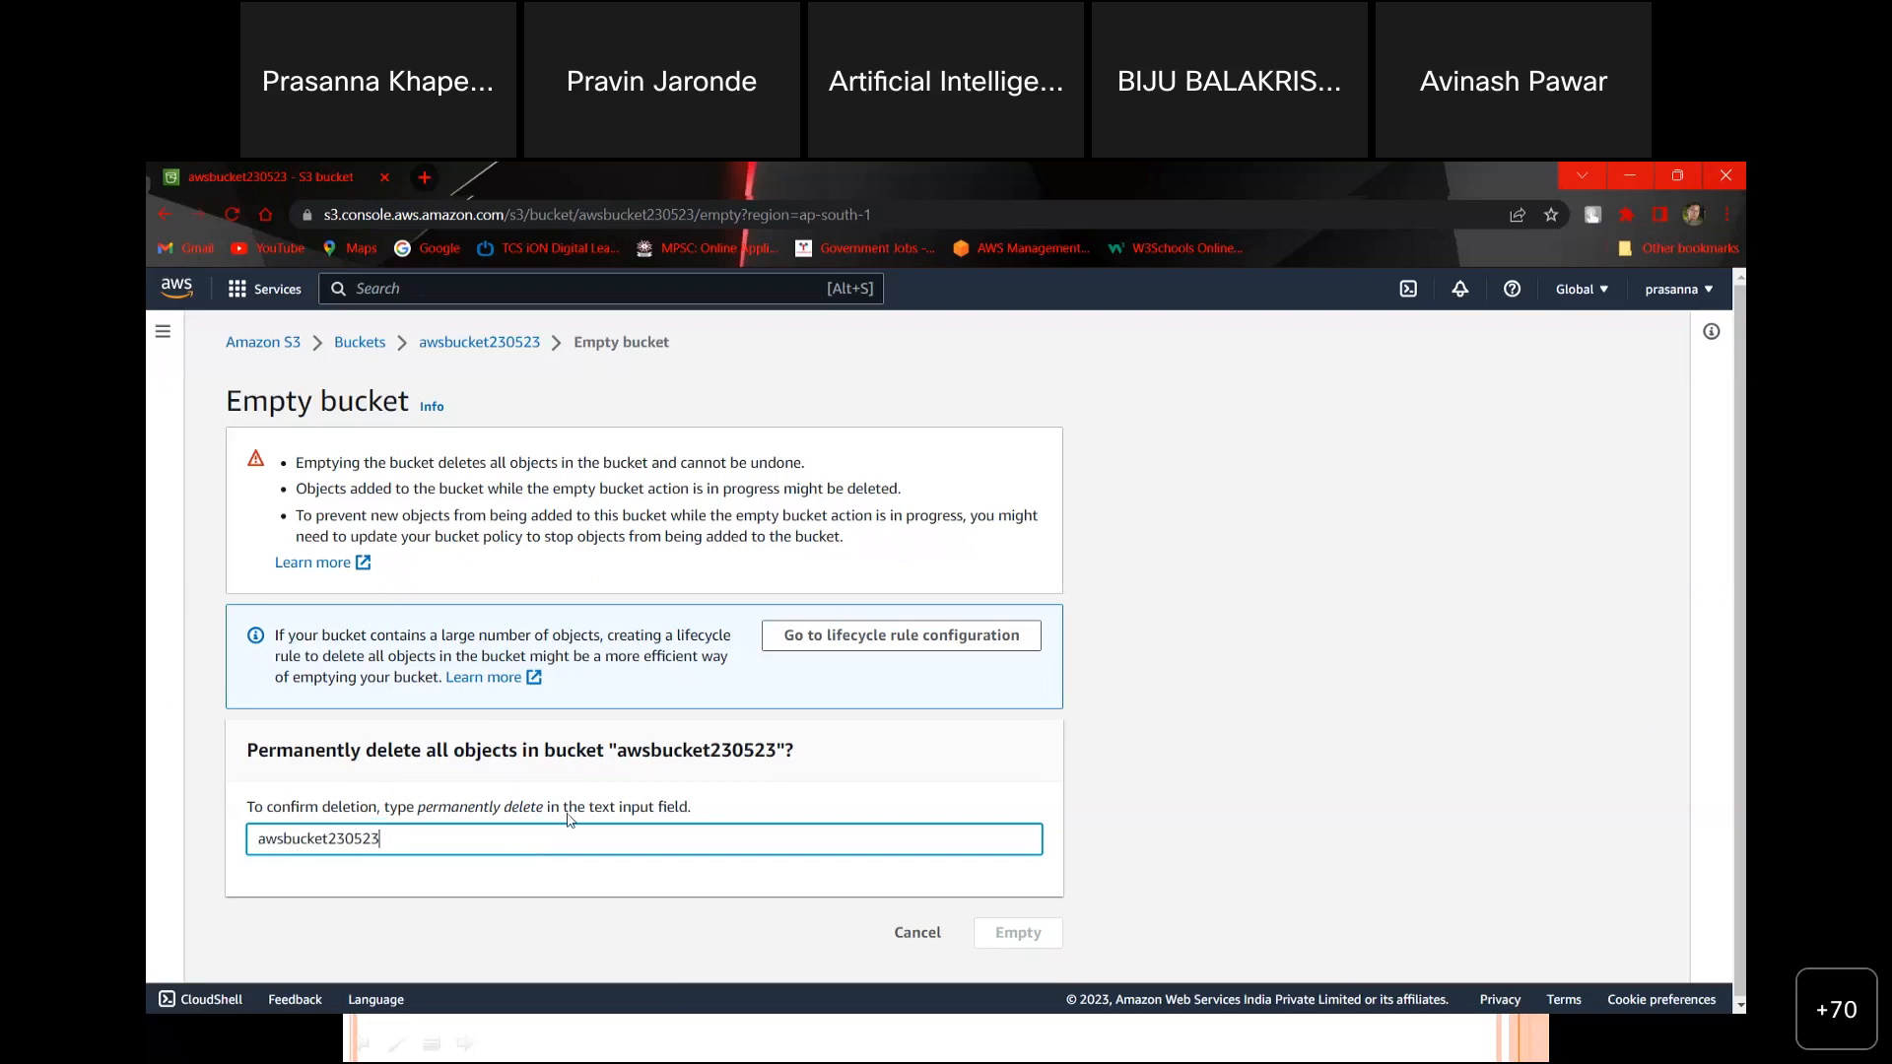
# Step: Empty awsbucket230523 using the confirmation text "permanently delete", and exit the status page
pyautogui.moveTo(544, 808); pyautogui.dragTo(219, 854)
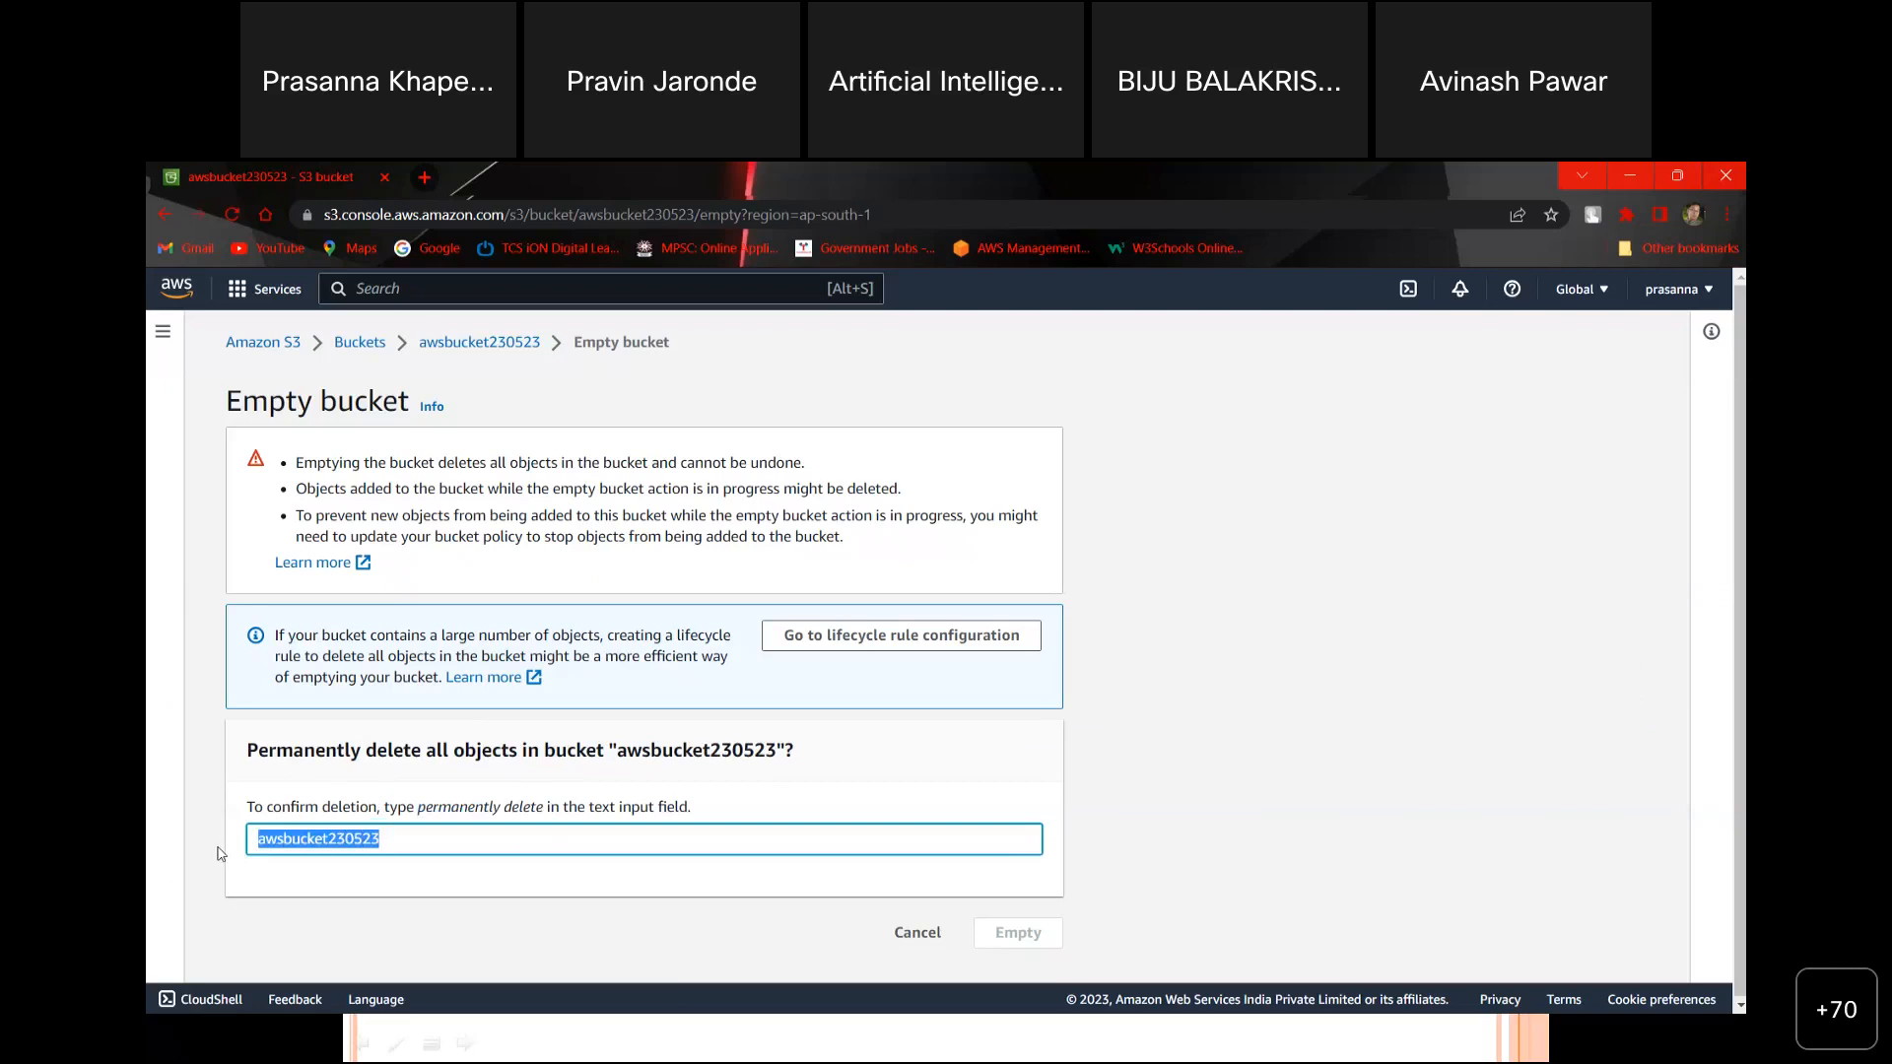
pyautogui.write('permanently delete')
pyautogui.click(1002, 936)
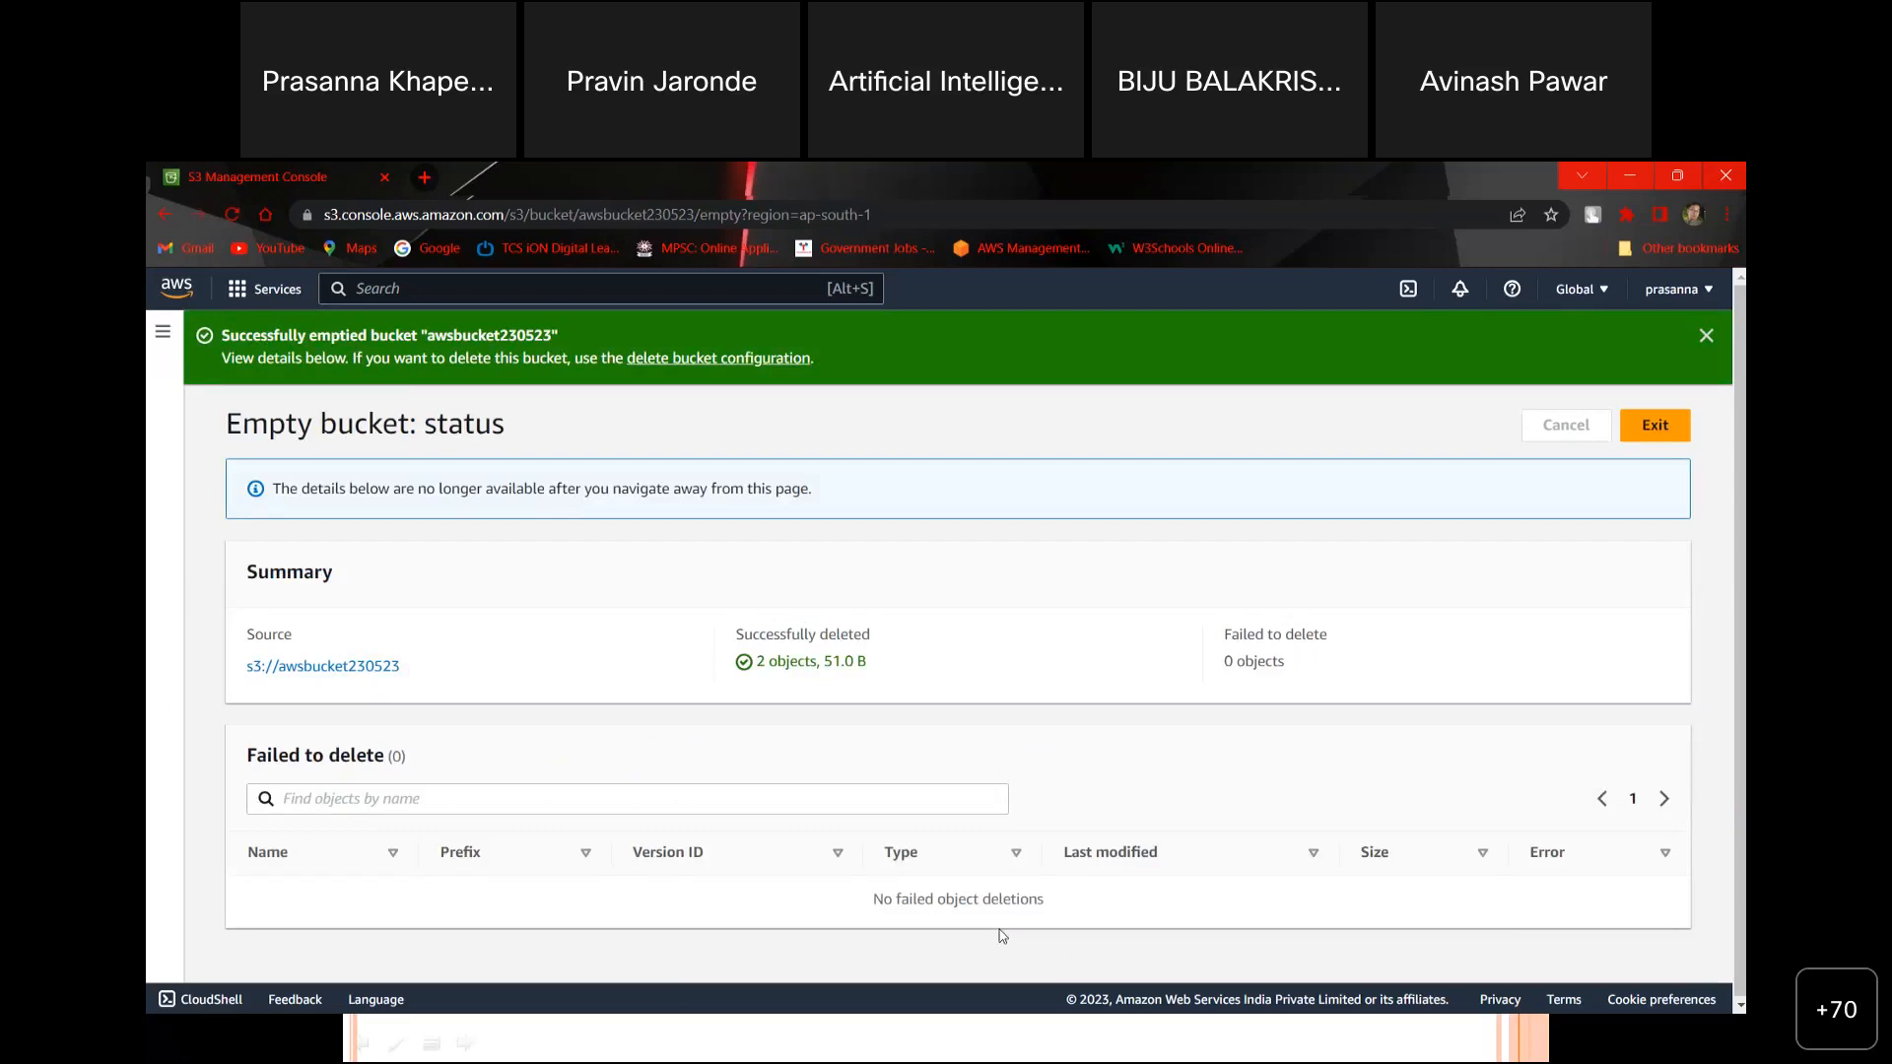
pyautogui.click(1641, 434)
# Step: Delete the emptied bucket awsbucket230523, confirming with its name
pyautogui.click(506, 711)
pyautogui.click(1432, 523)
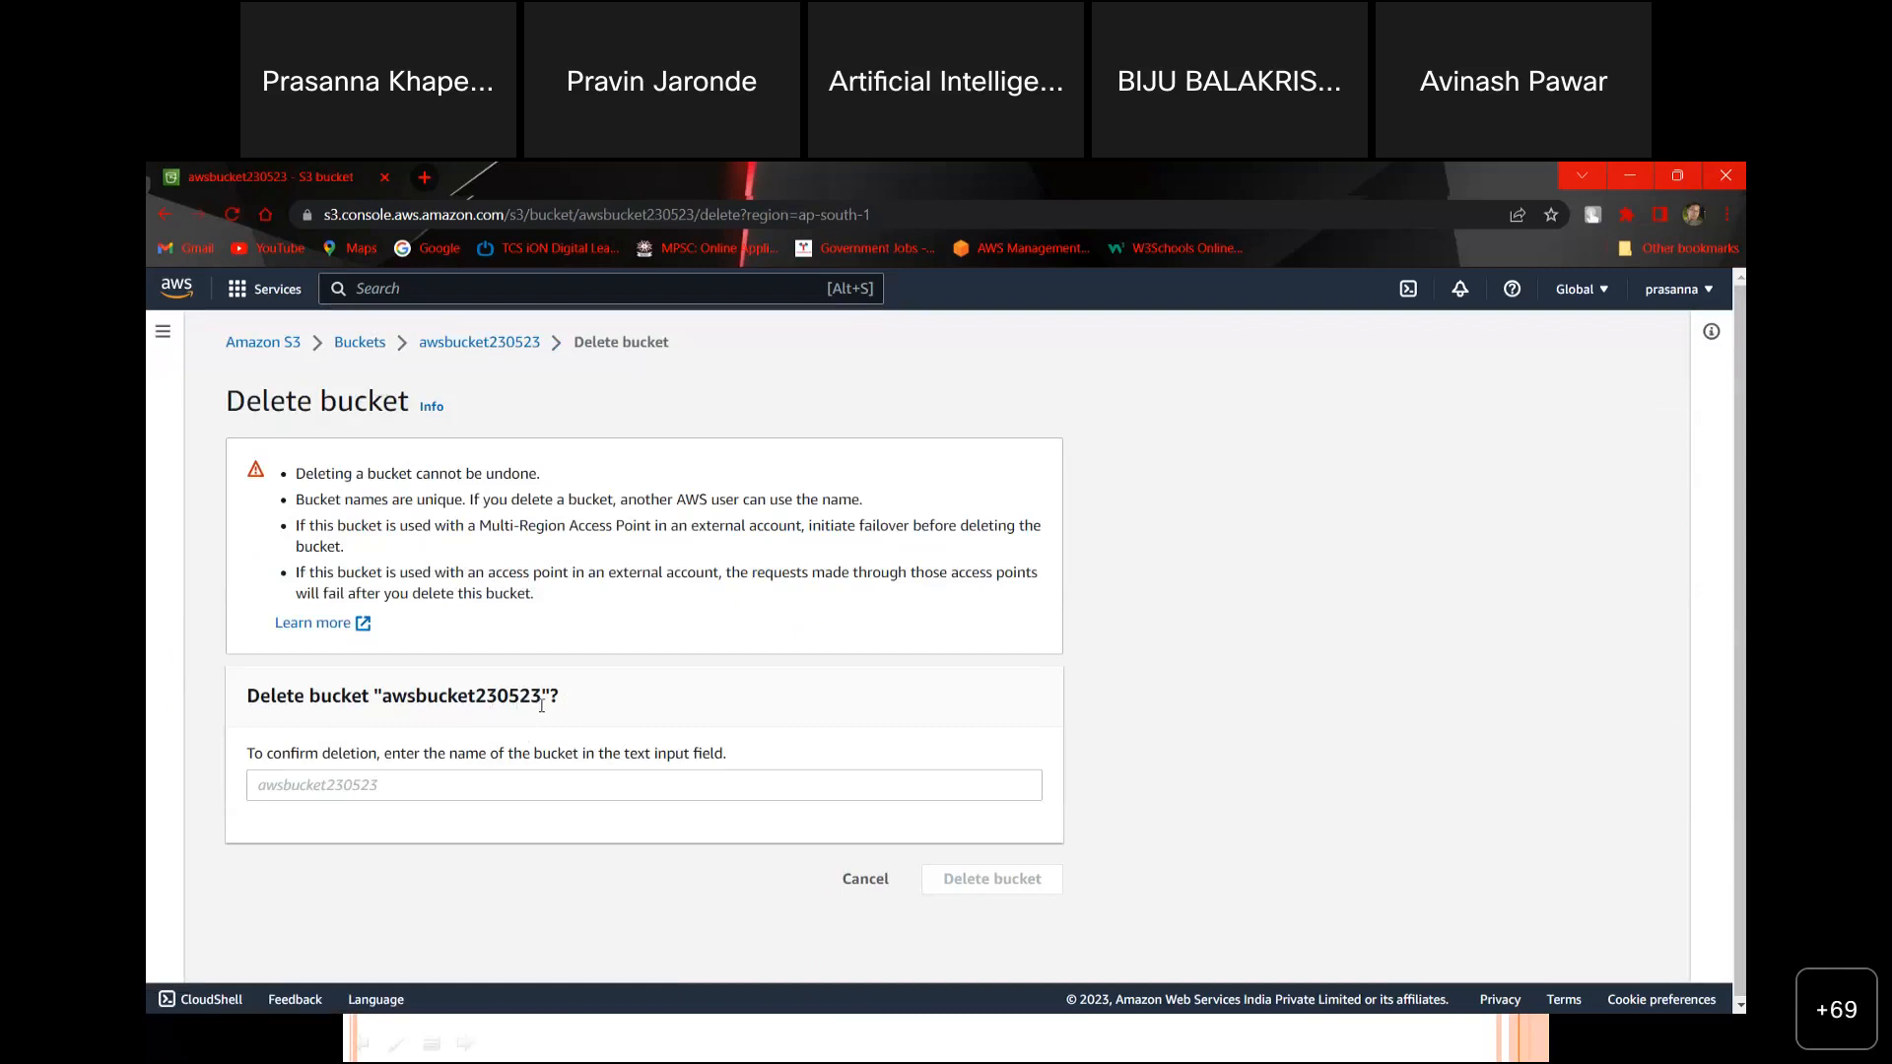
pyautogui.moveTo(542, 697); pyautogui.dragTo(382, 701)
pyautogui.hotkey('ctrl', 'c')
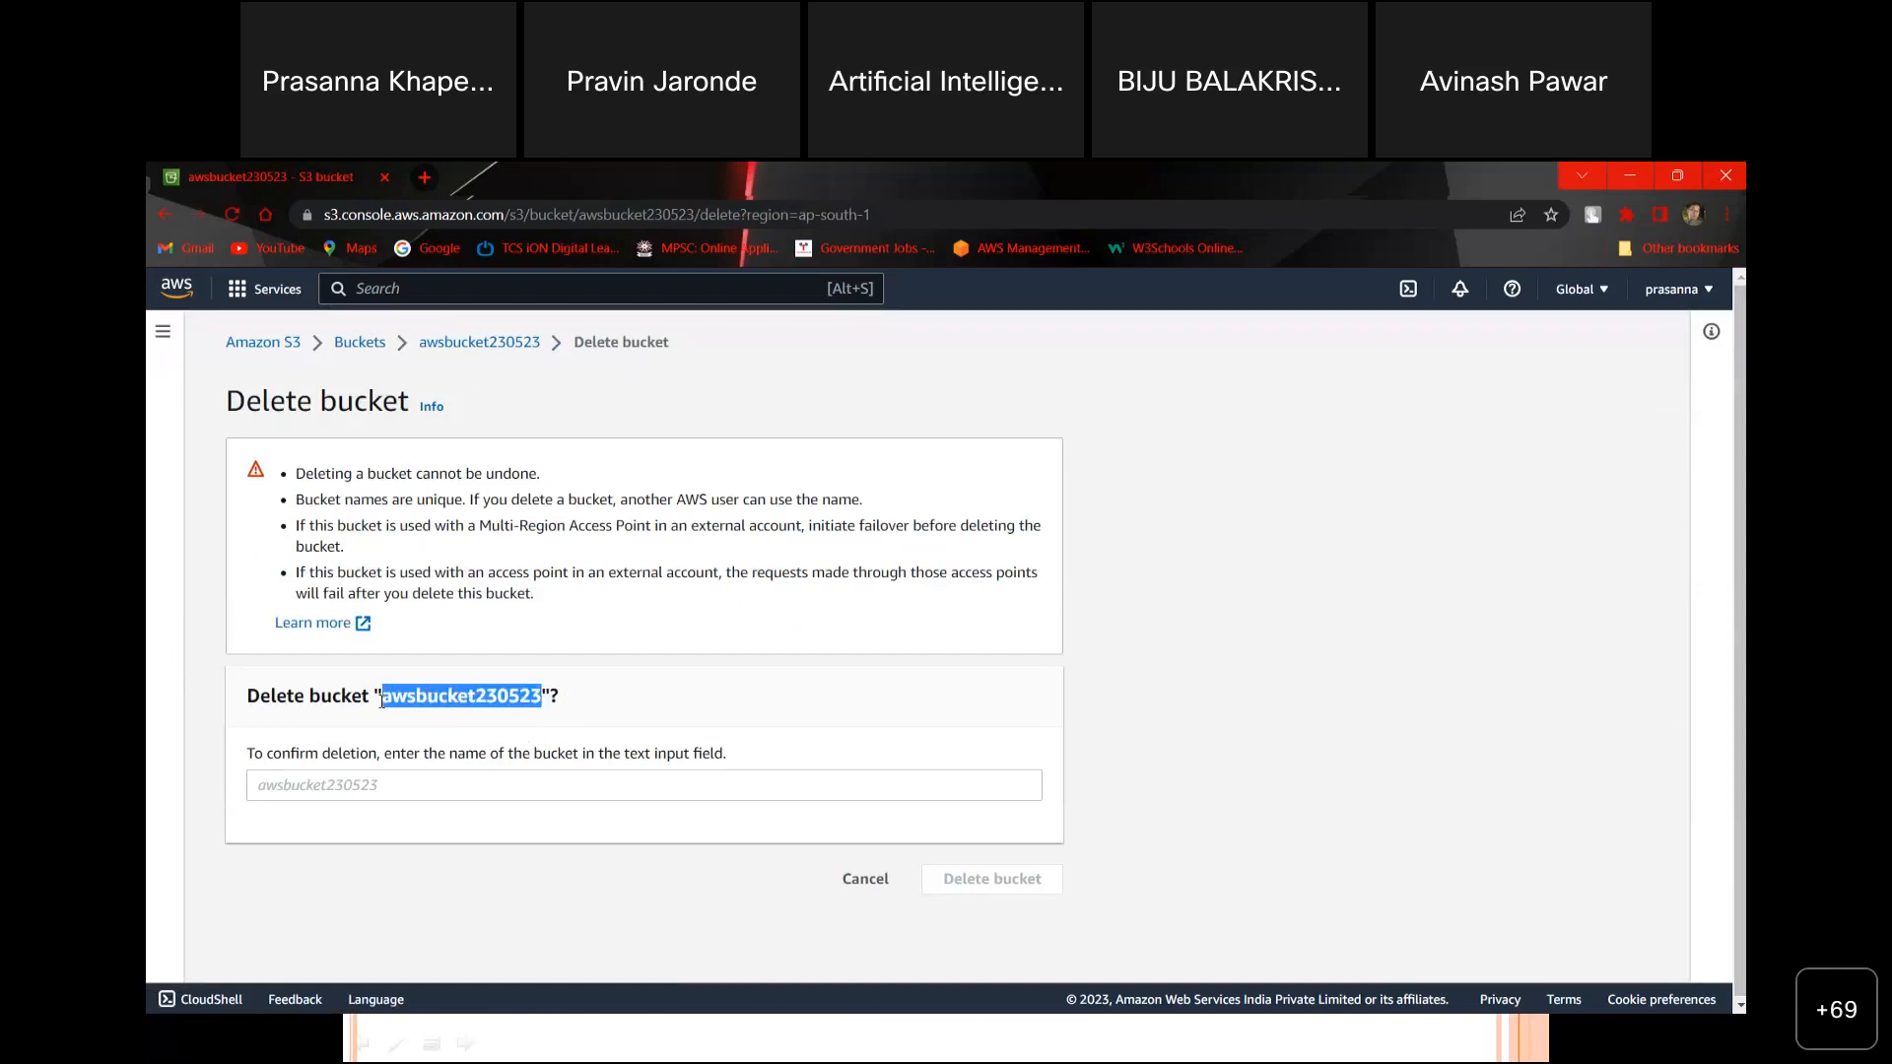
pyautogui.click(384, 785)
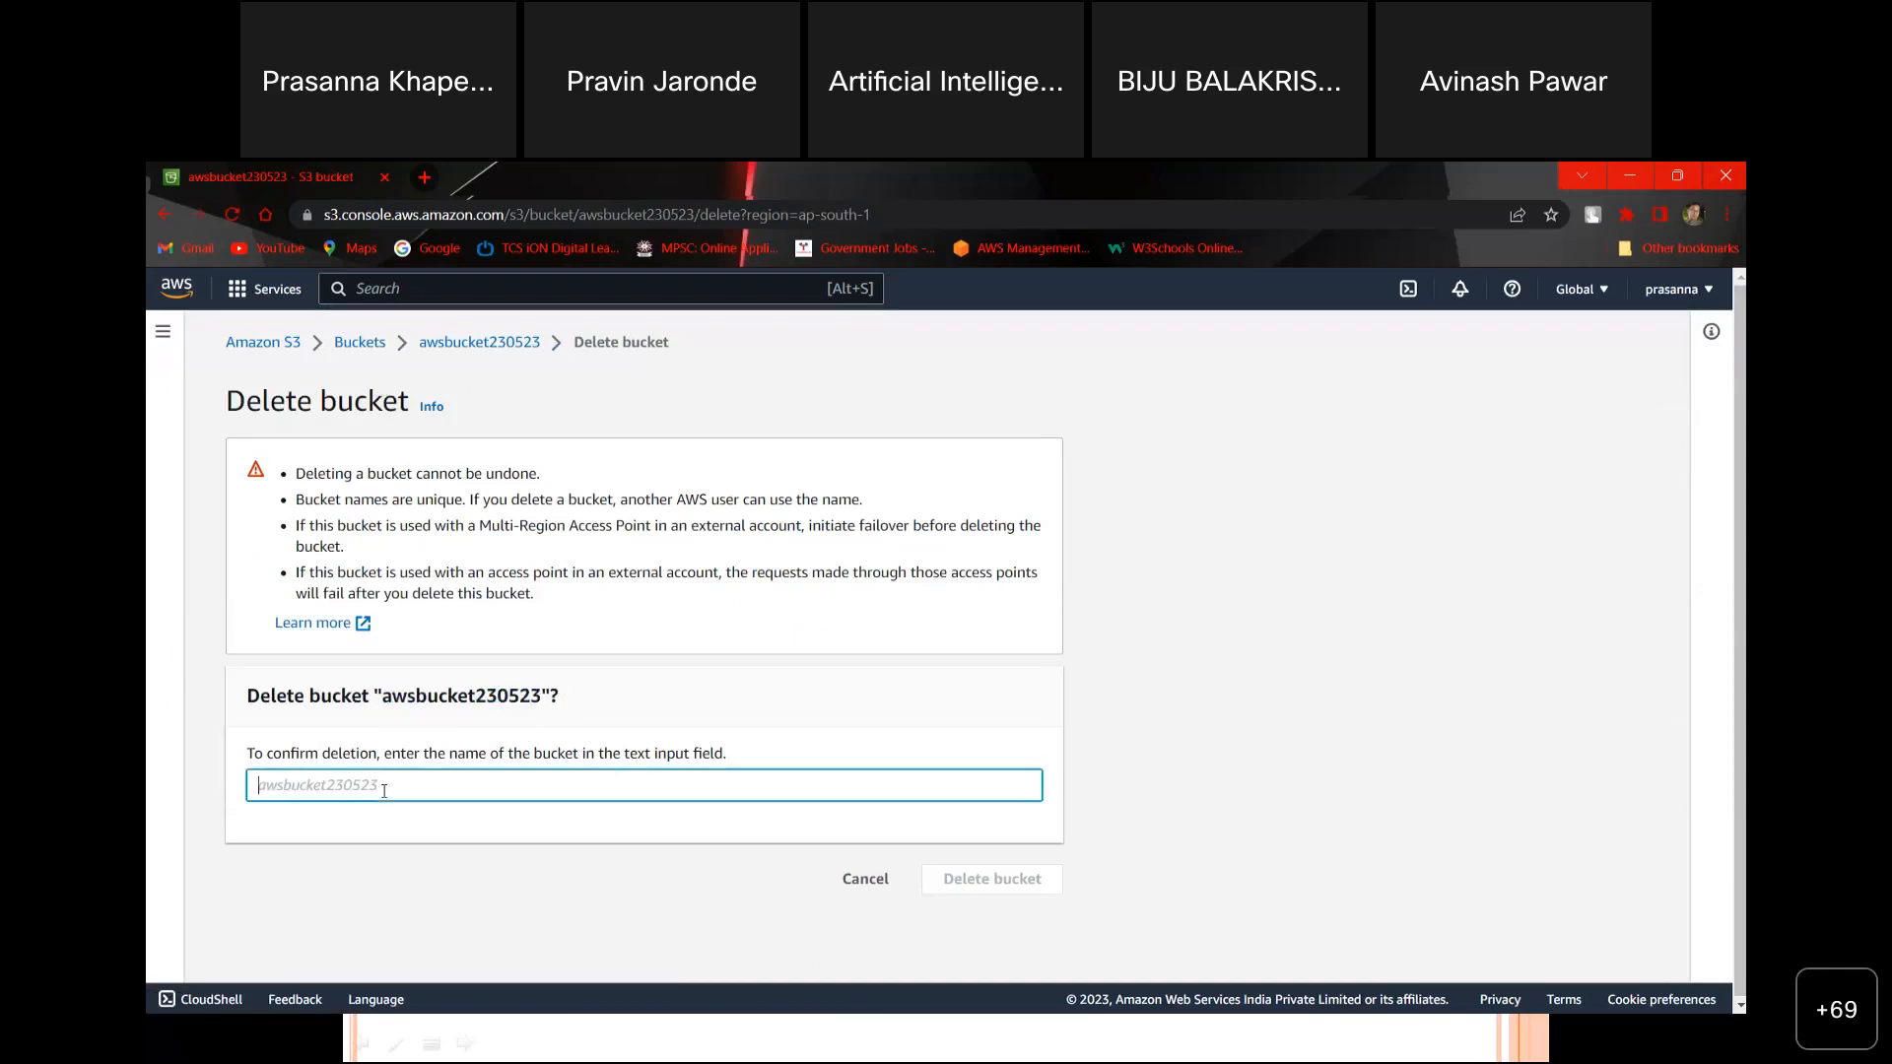
pyautogui.hotkey('ctrl', 'v')
pyautogui.click(1015, 880)
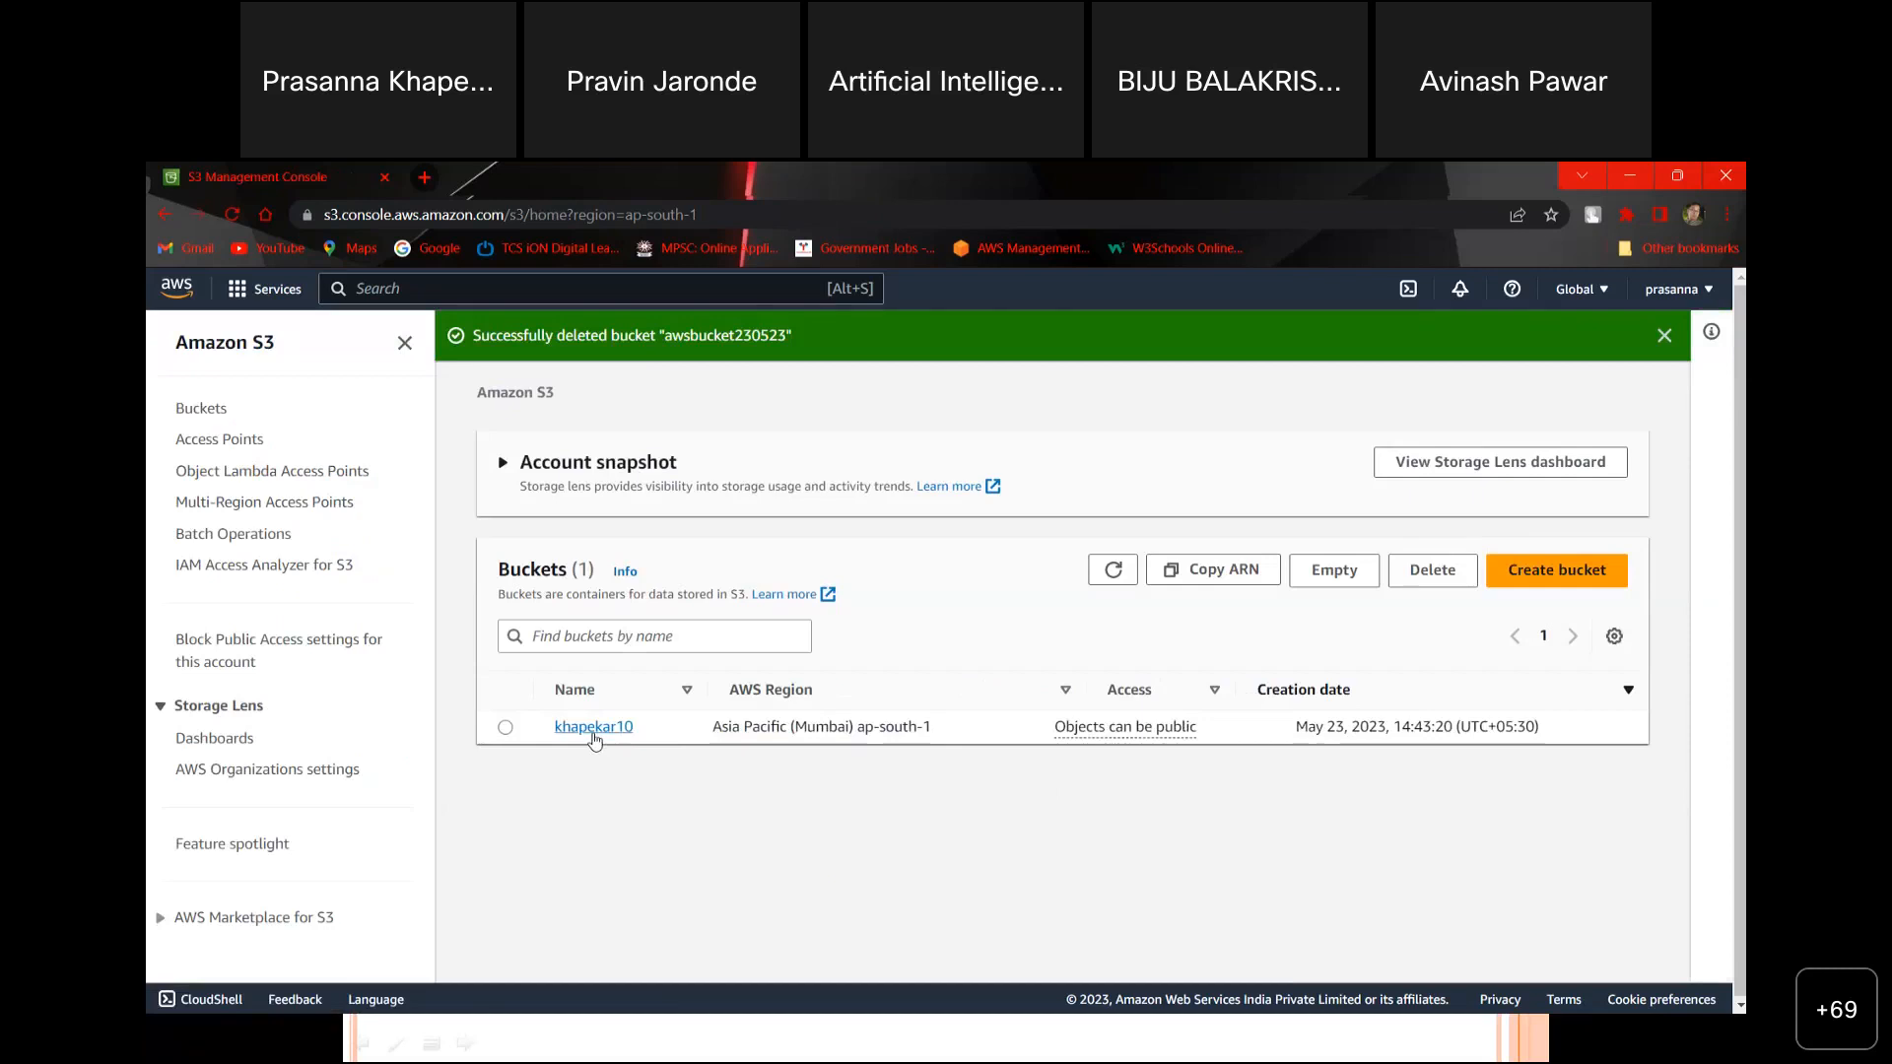
# Step: Open the remaining bucket and view its properties
pyautogui.click(594, 729)
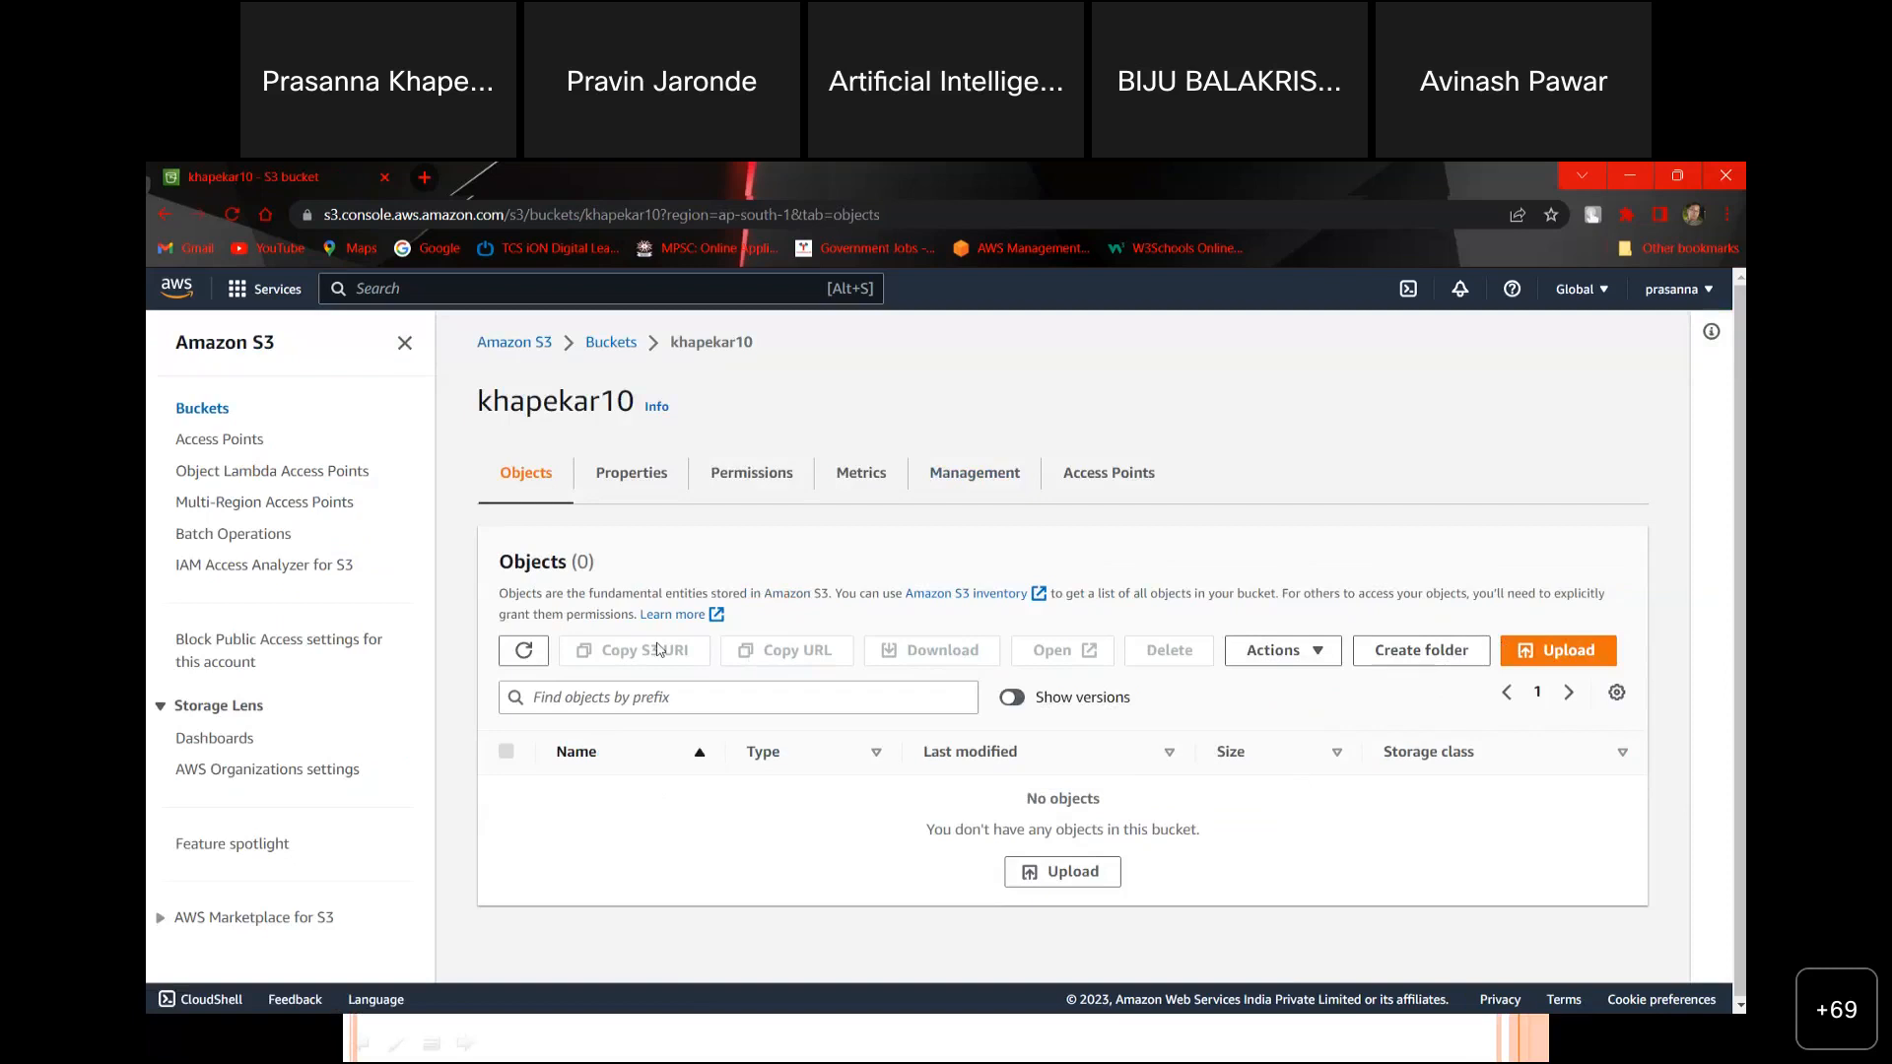
pyautogui.click(631, 480)
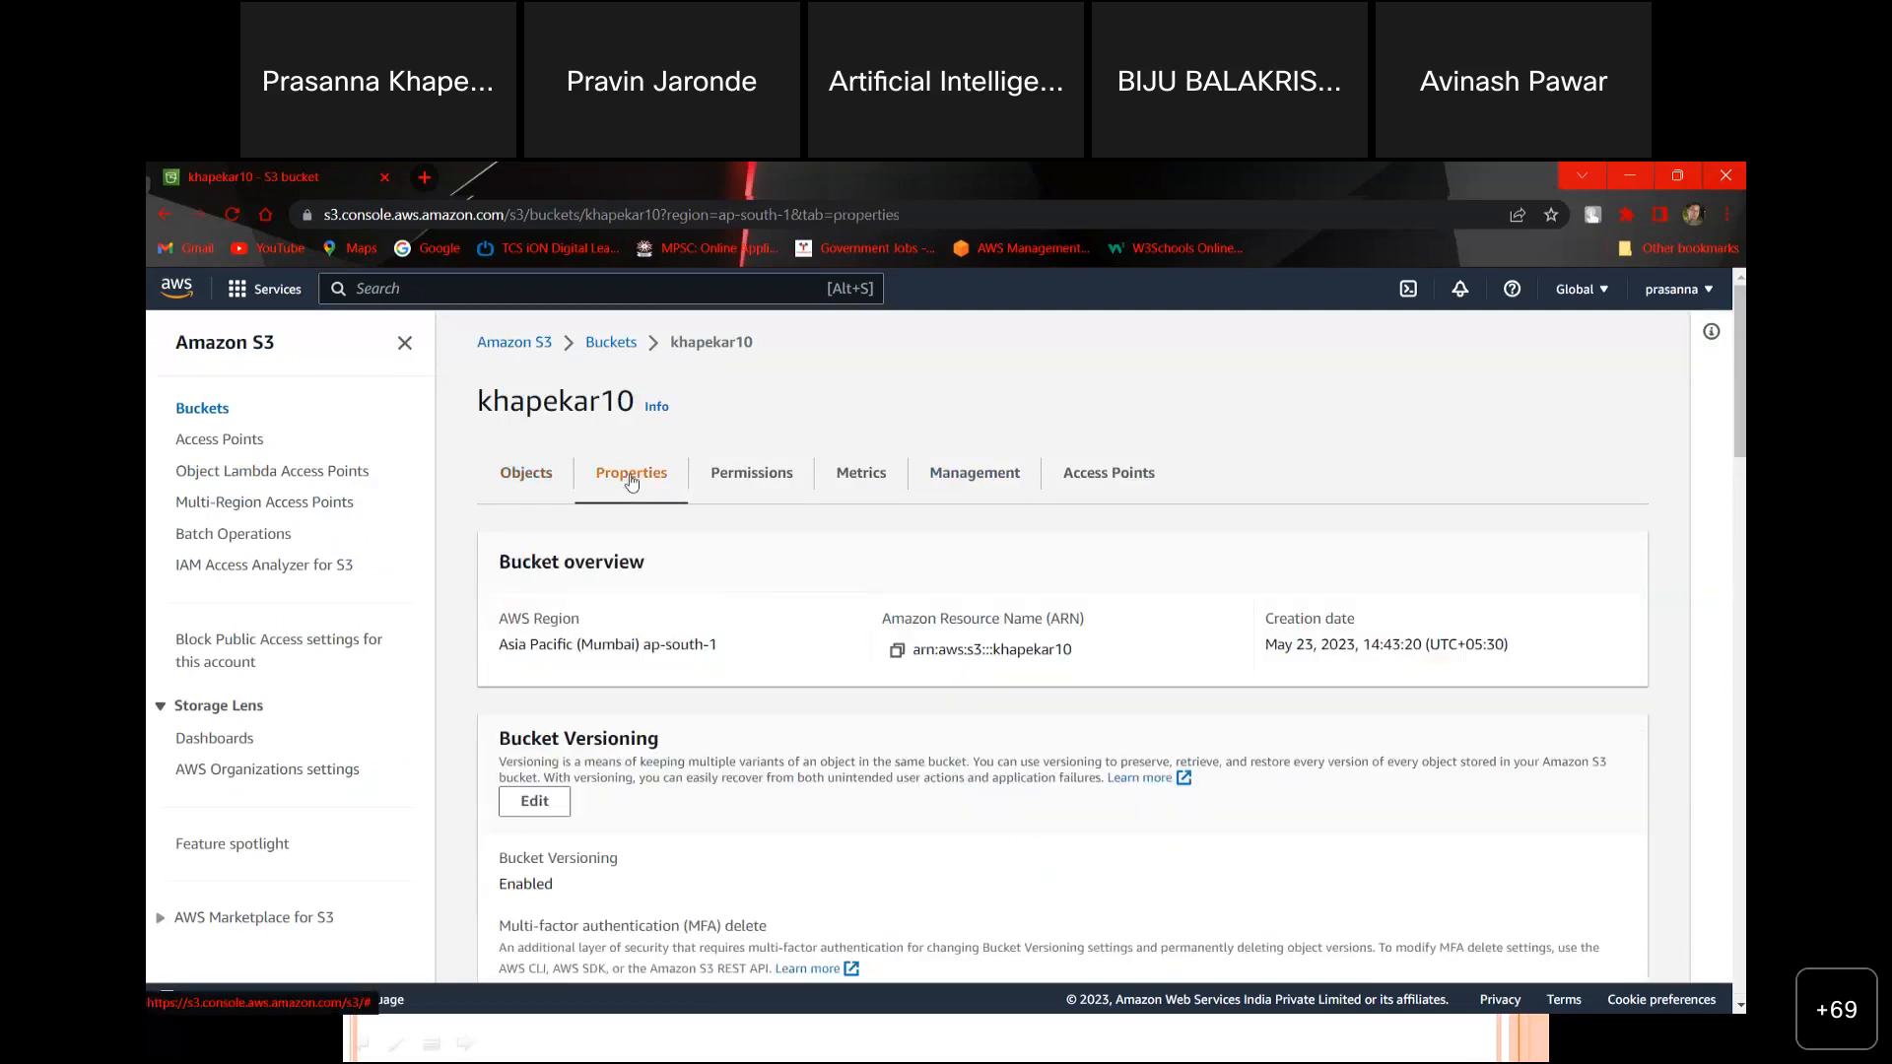
# Step: Add ELB.png, aws-s3-logo.png, rds.png, route53.png and vpc.png to a new upload for the open bucket
pyautogui.click(529, 477)
pyautogui.click(1567, 651)
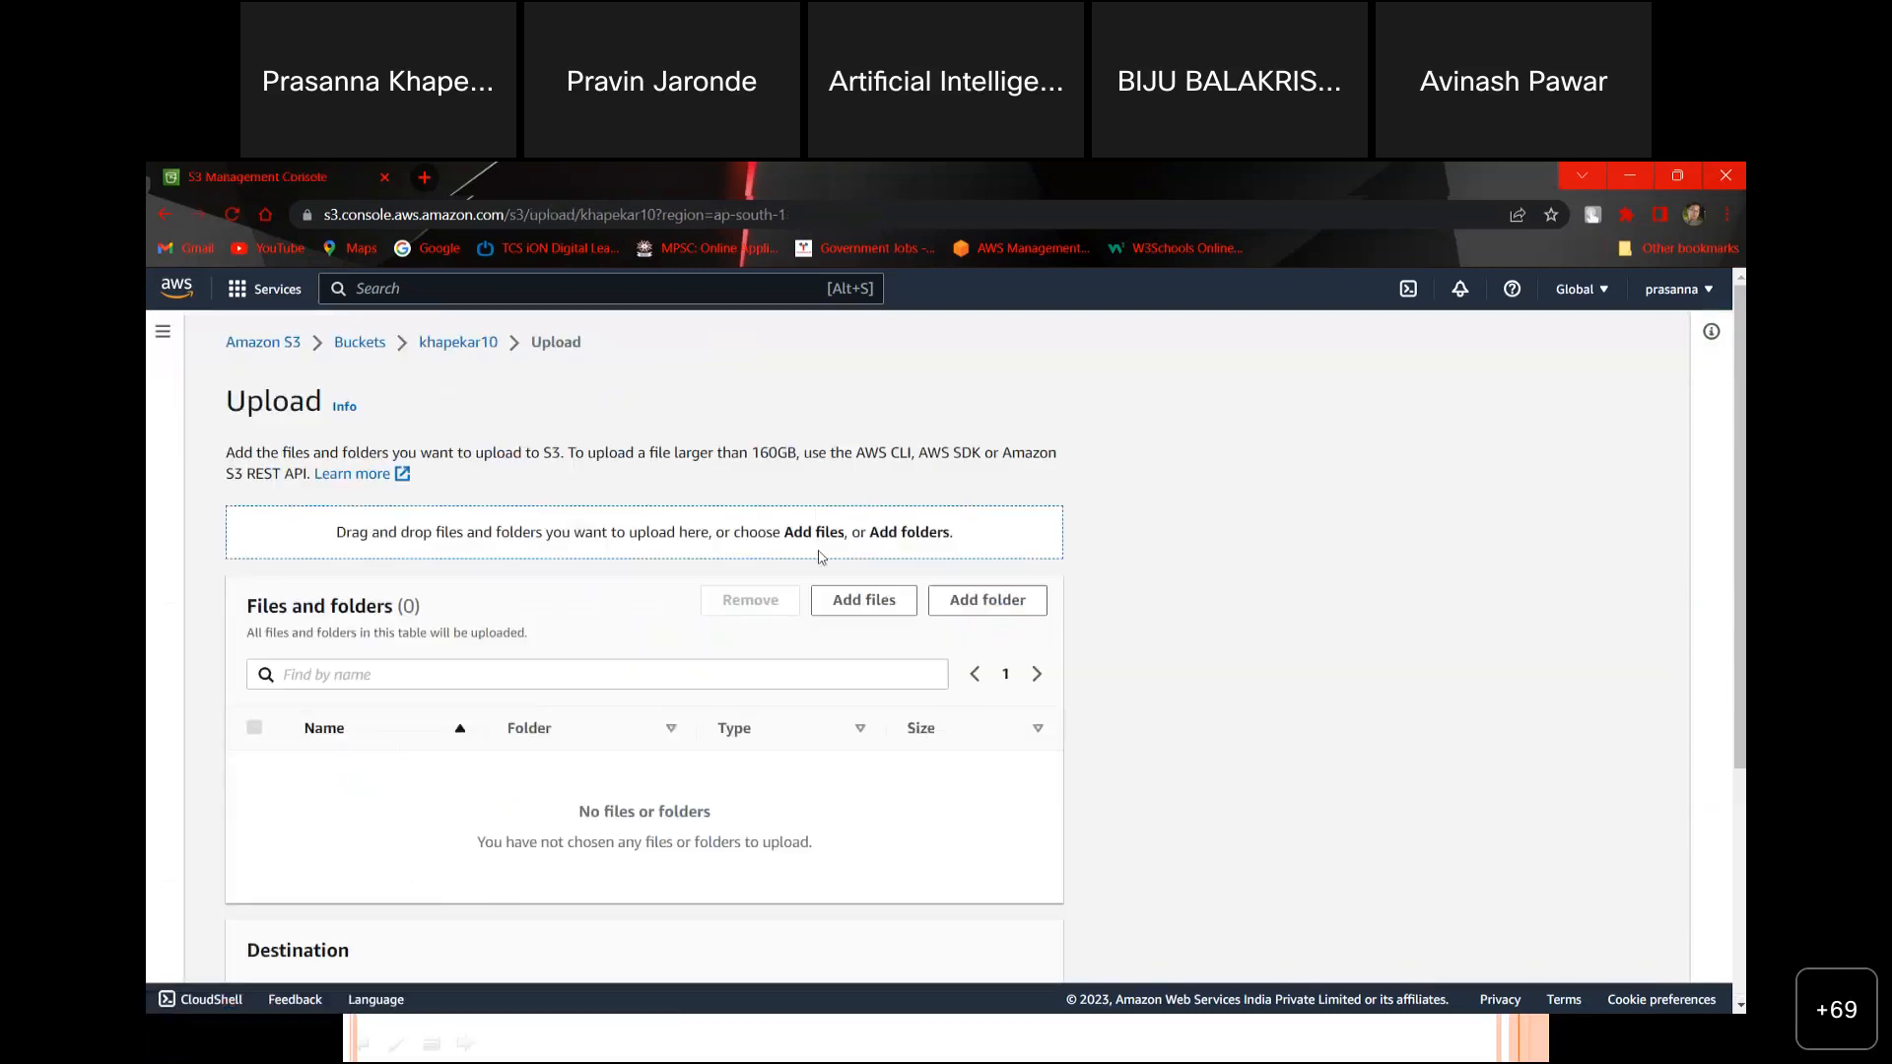
pyautogui.click(864, 600)
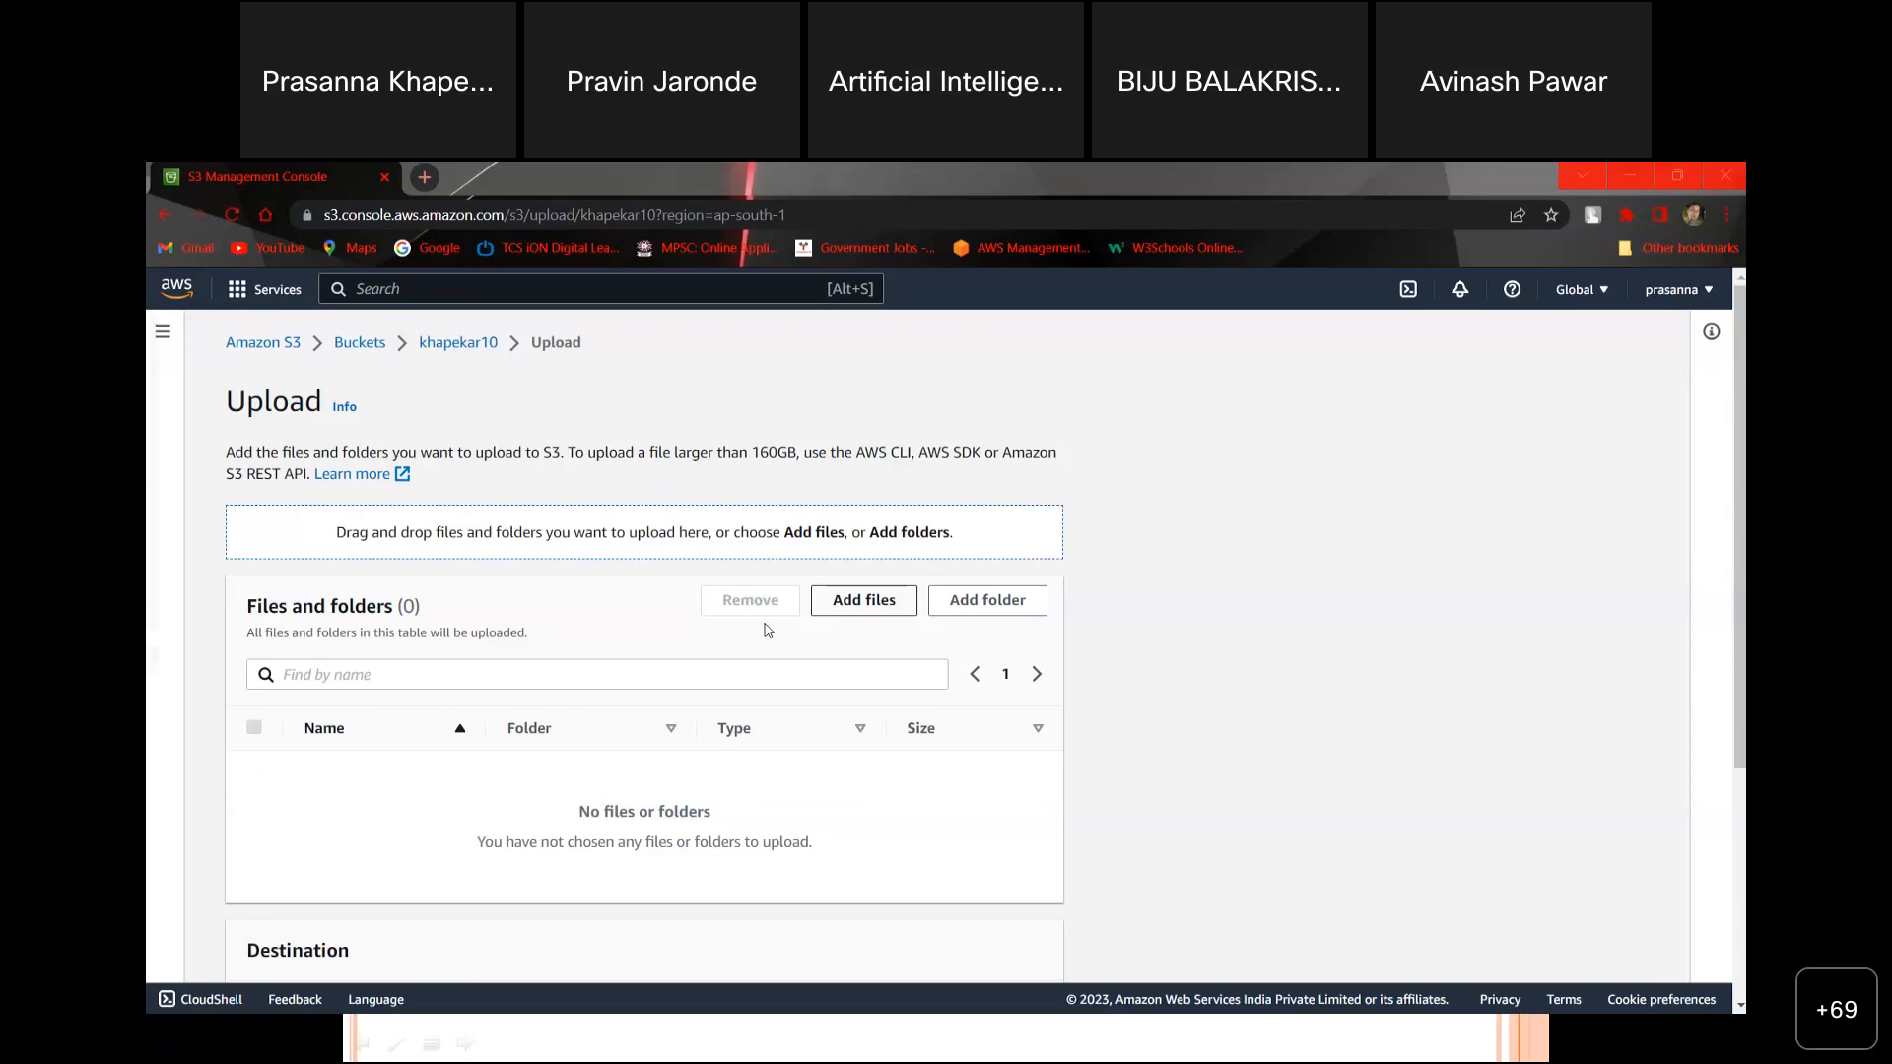
pyautogui.scroll(-4, 768, 629)
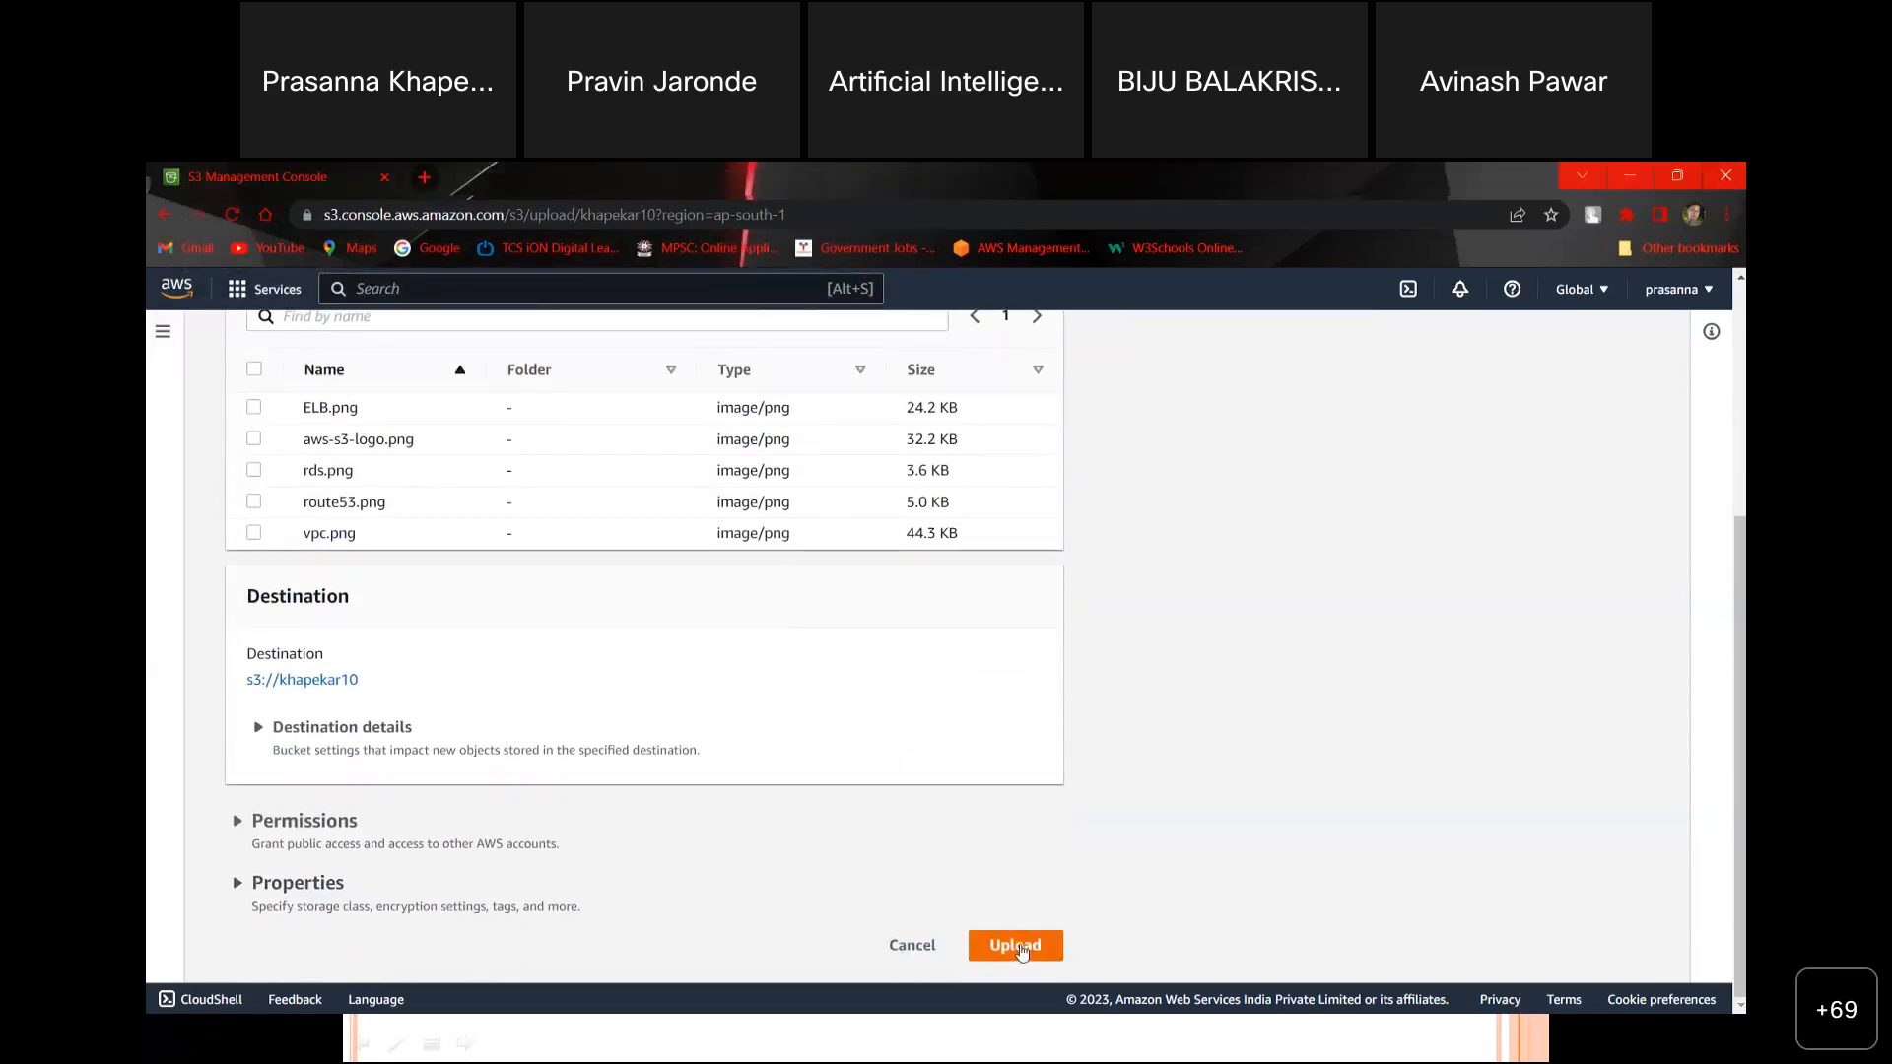
# Step: Set the upload's predefined ACL to grant public-read access
pyautogui.click(324, 833)
pyautogui.scroll(-5, 325, 837)
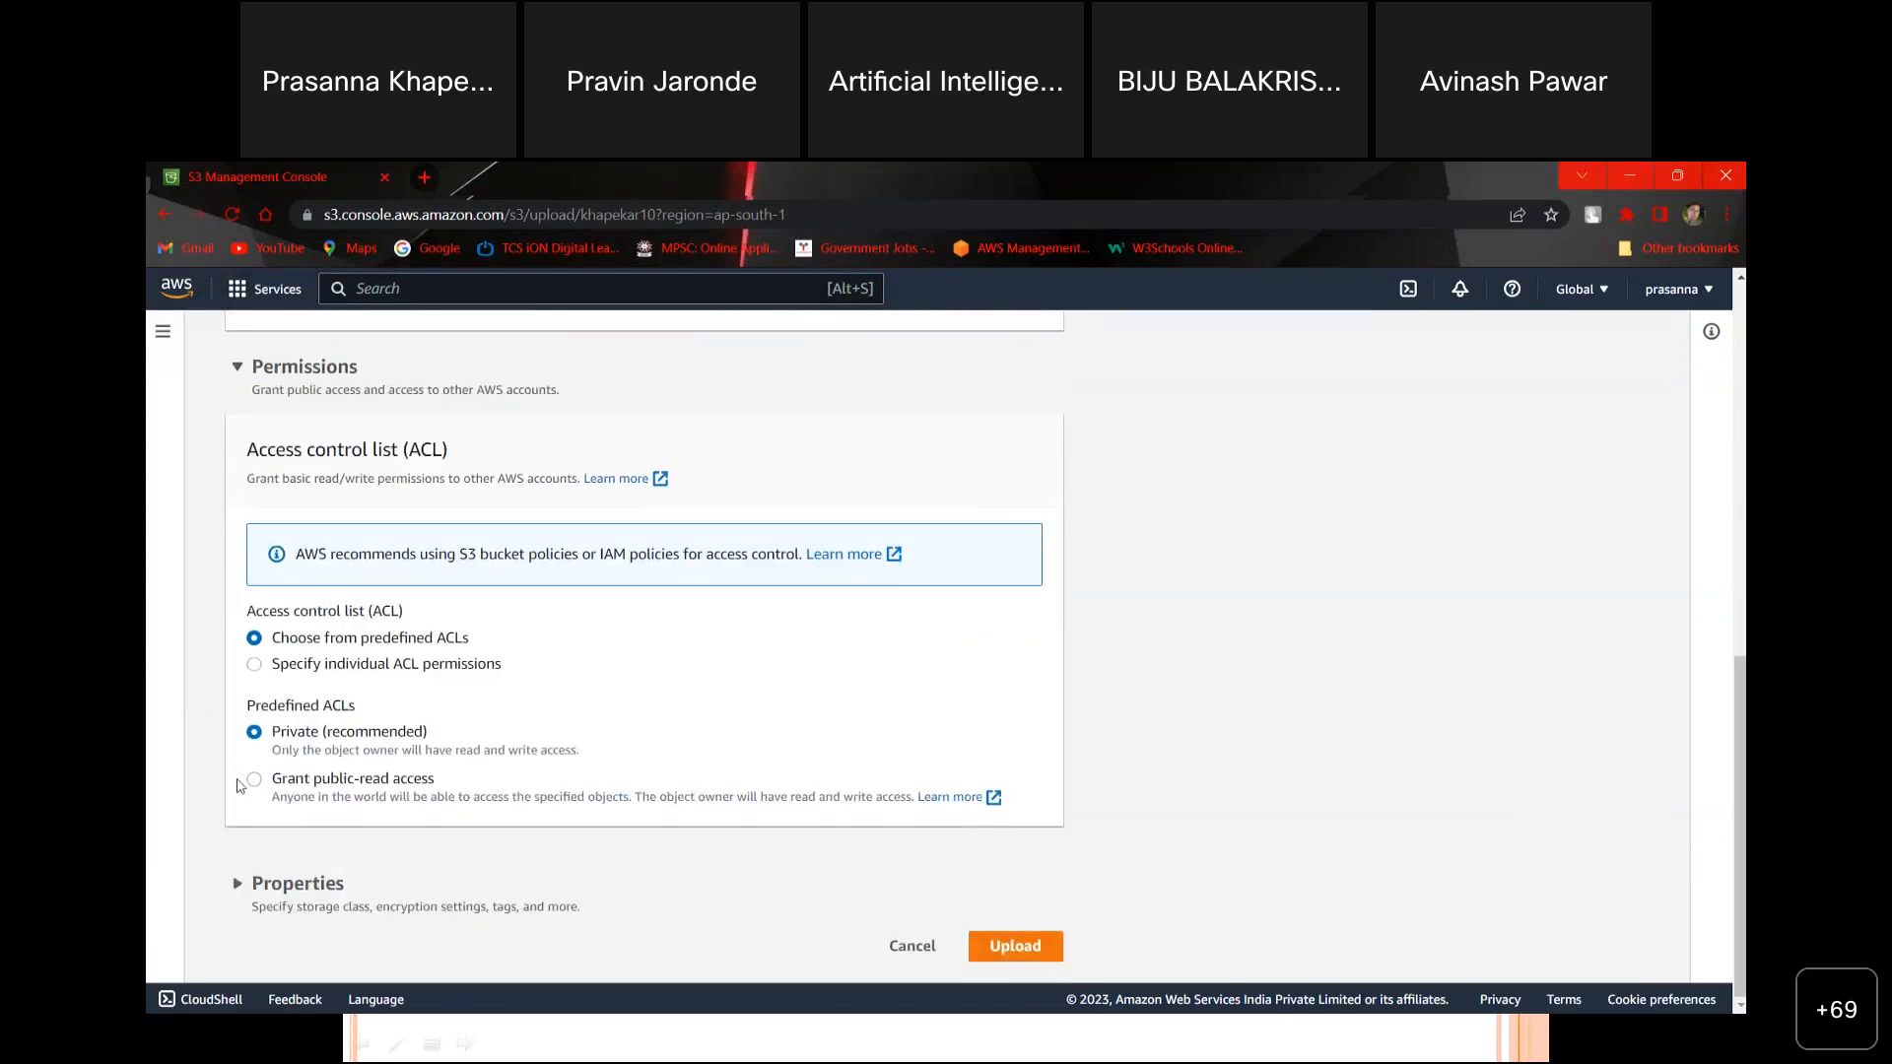
pyautogui.click(255, 780)
pyautogui.scroll(-2, 866, 772)
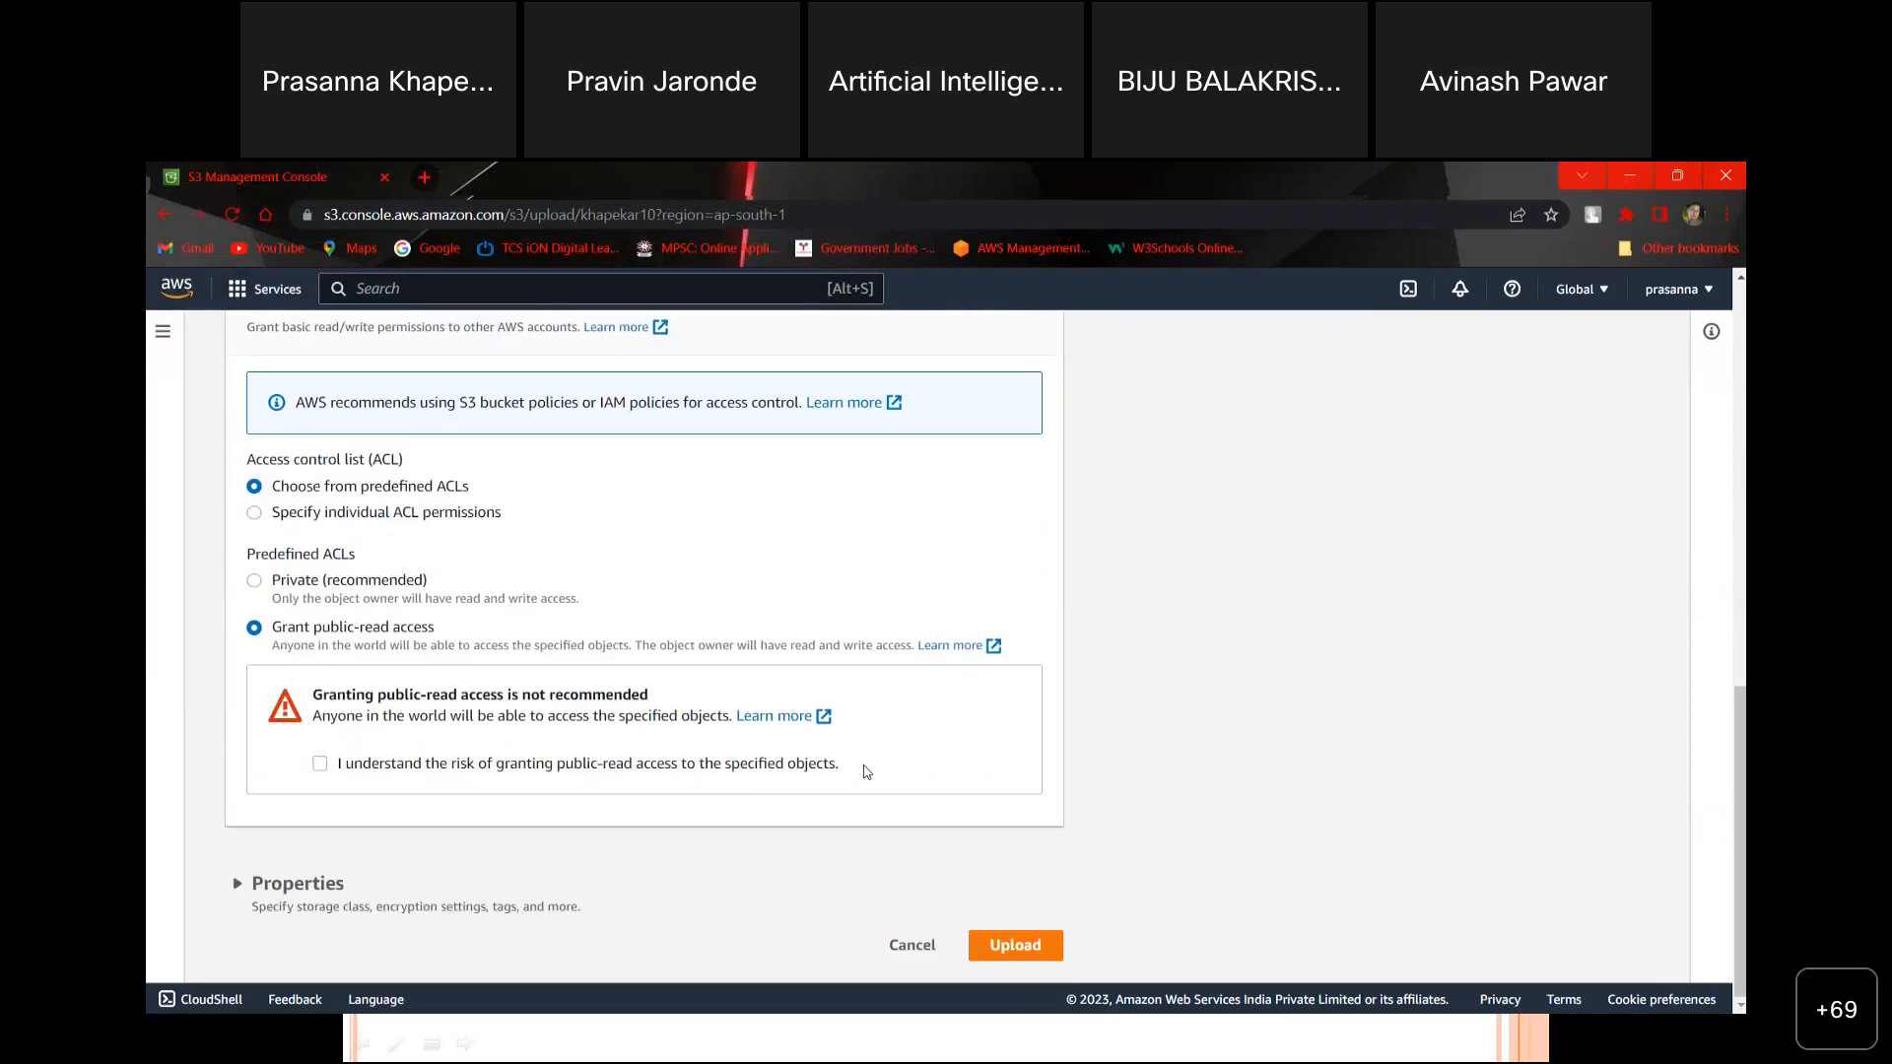
# Step: Try to upload the files without acknowledging the public-read risk, and look through the upload settings for what is missing
pyautogui.click(1015, 945)
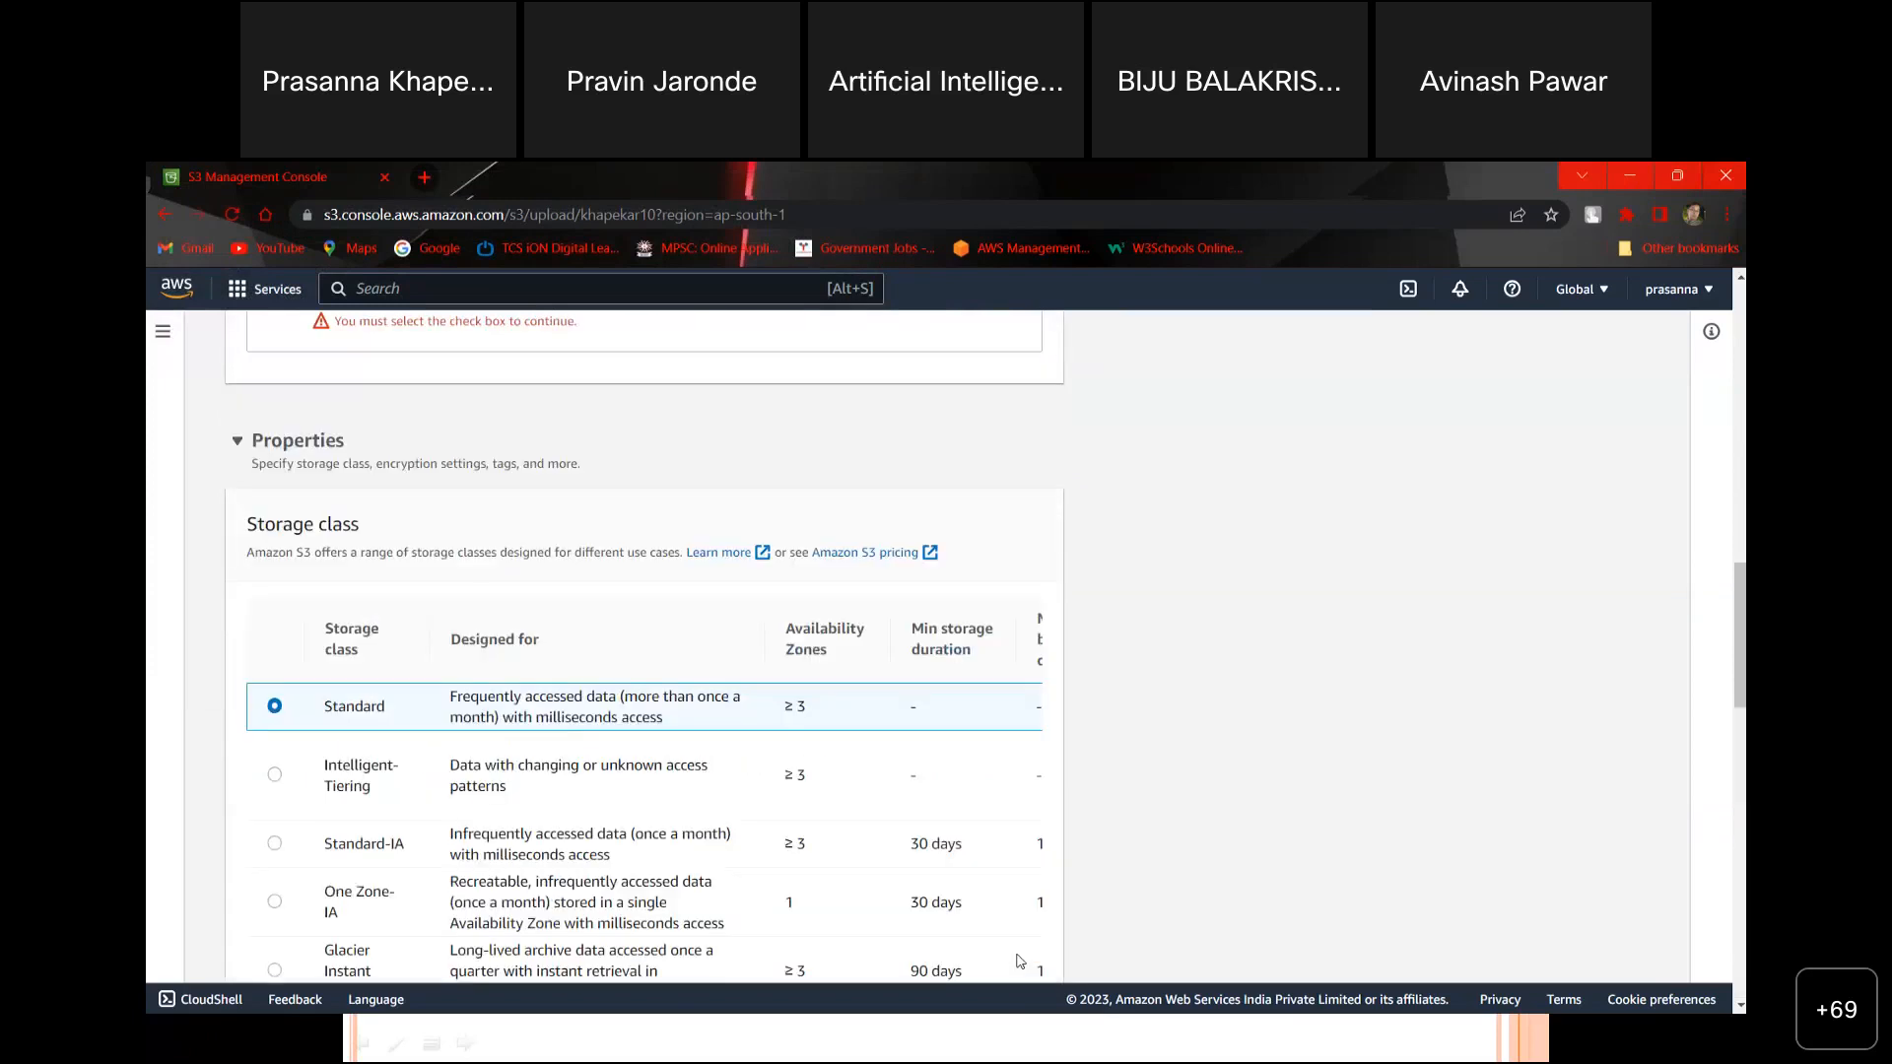
pyautogui.scroll(-15, 1013, 932)
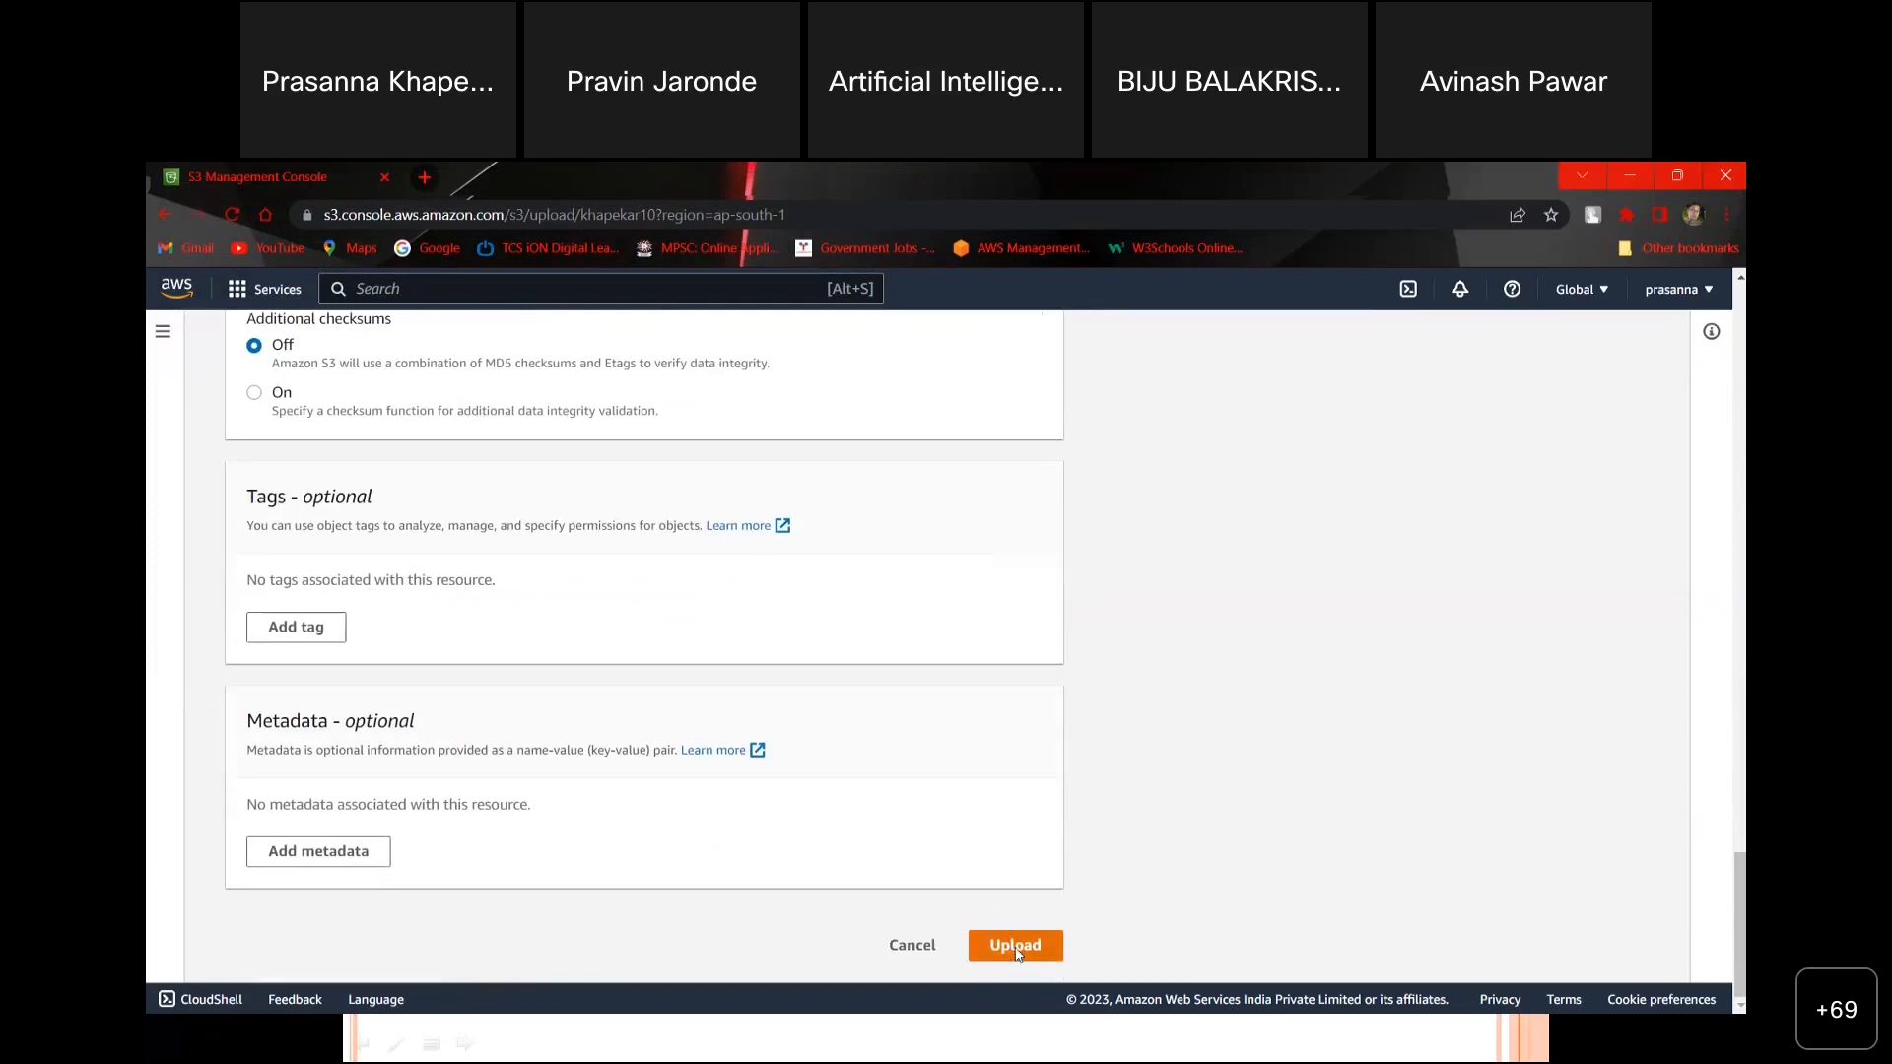
pyautogui.click(1018, 952)
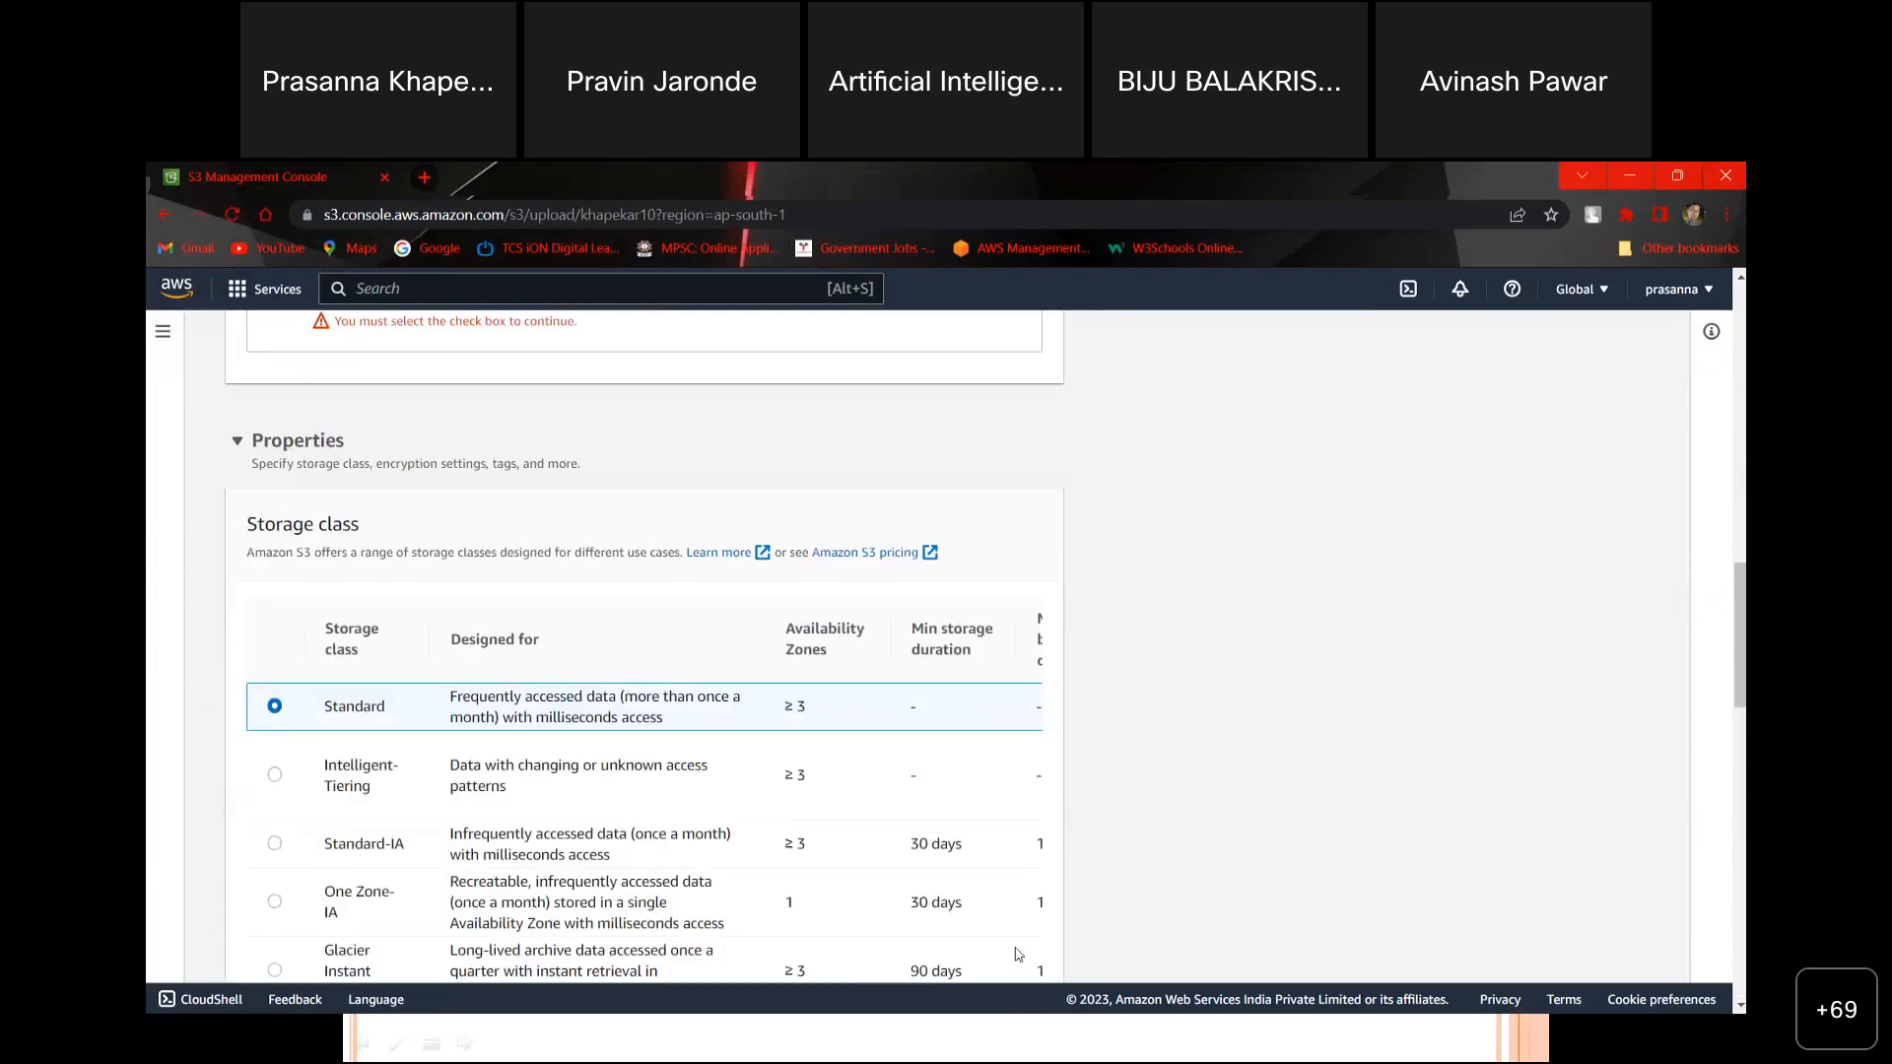
pyautogui.scroll(-4, 1018, 954)
pyautogui.scroll(15, 1018, 954)
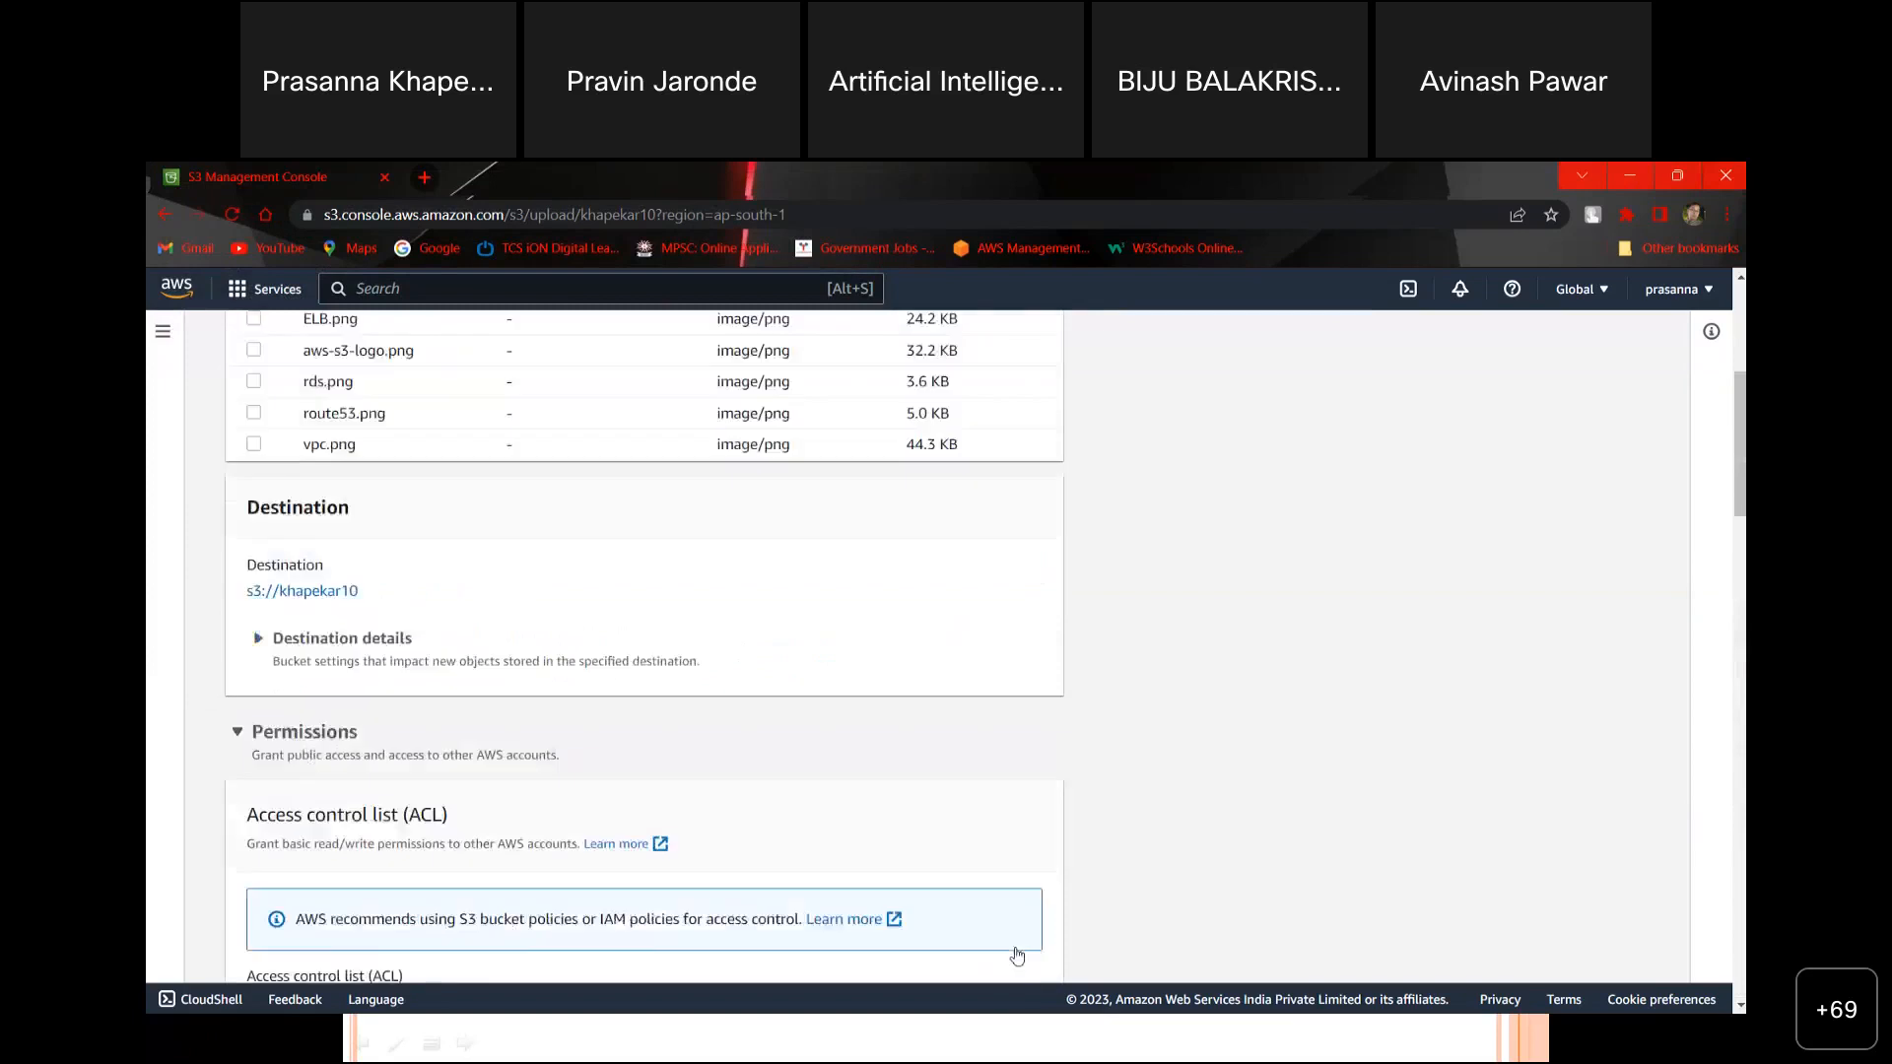
pyautogui.scroll(5, 1018, 954)
pyautogui.scroll(-20, 1018, 954)
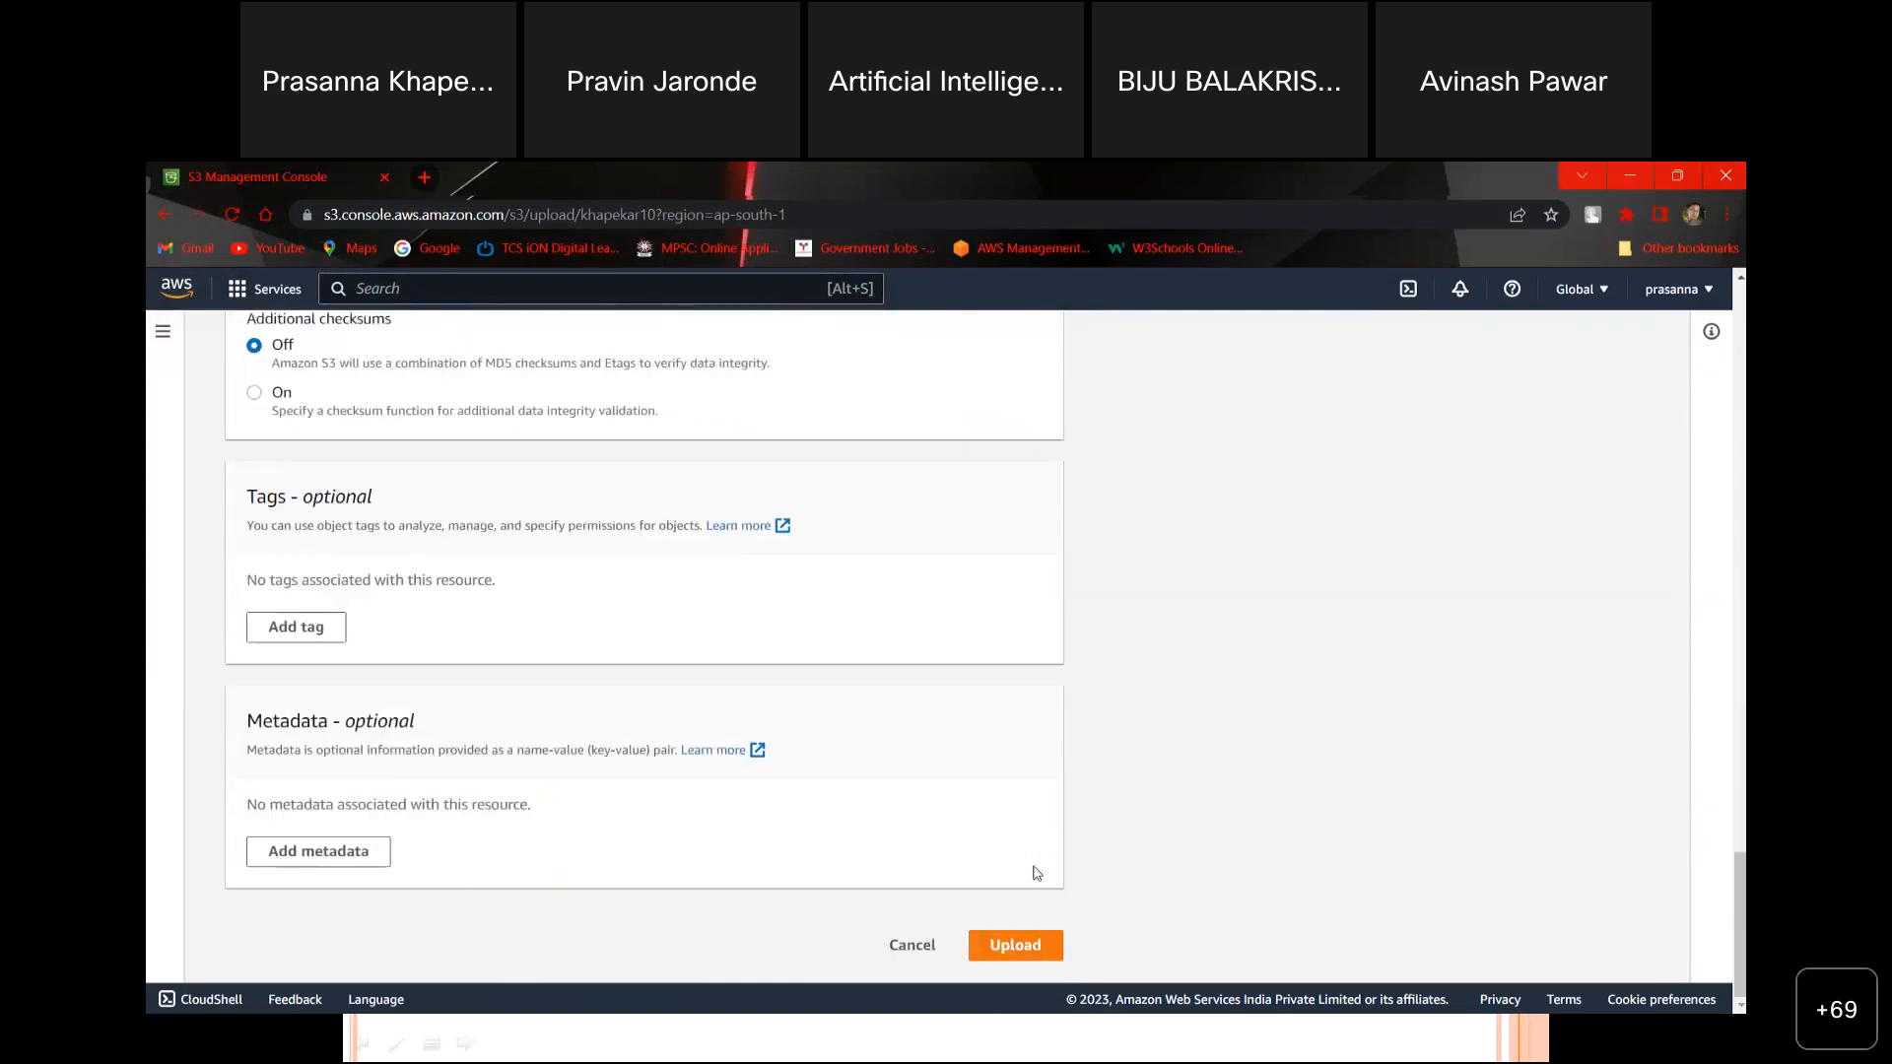
pyautogui.scroll(3, 456, 526)
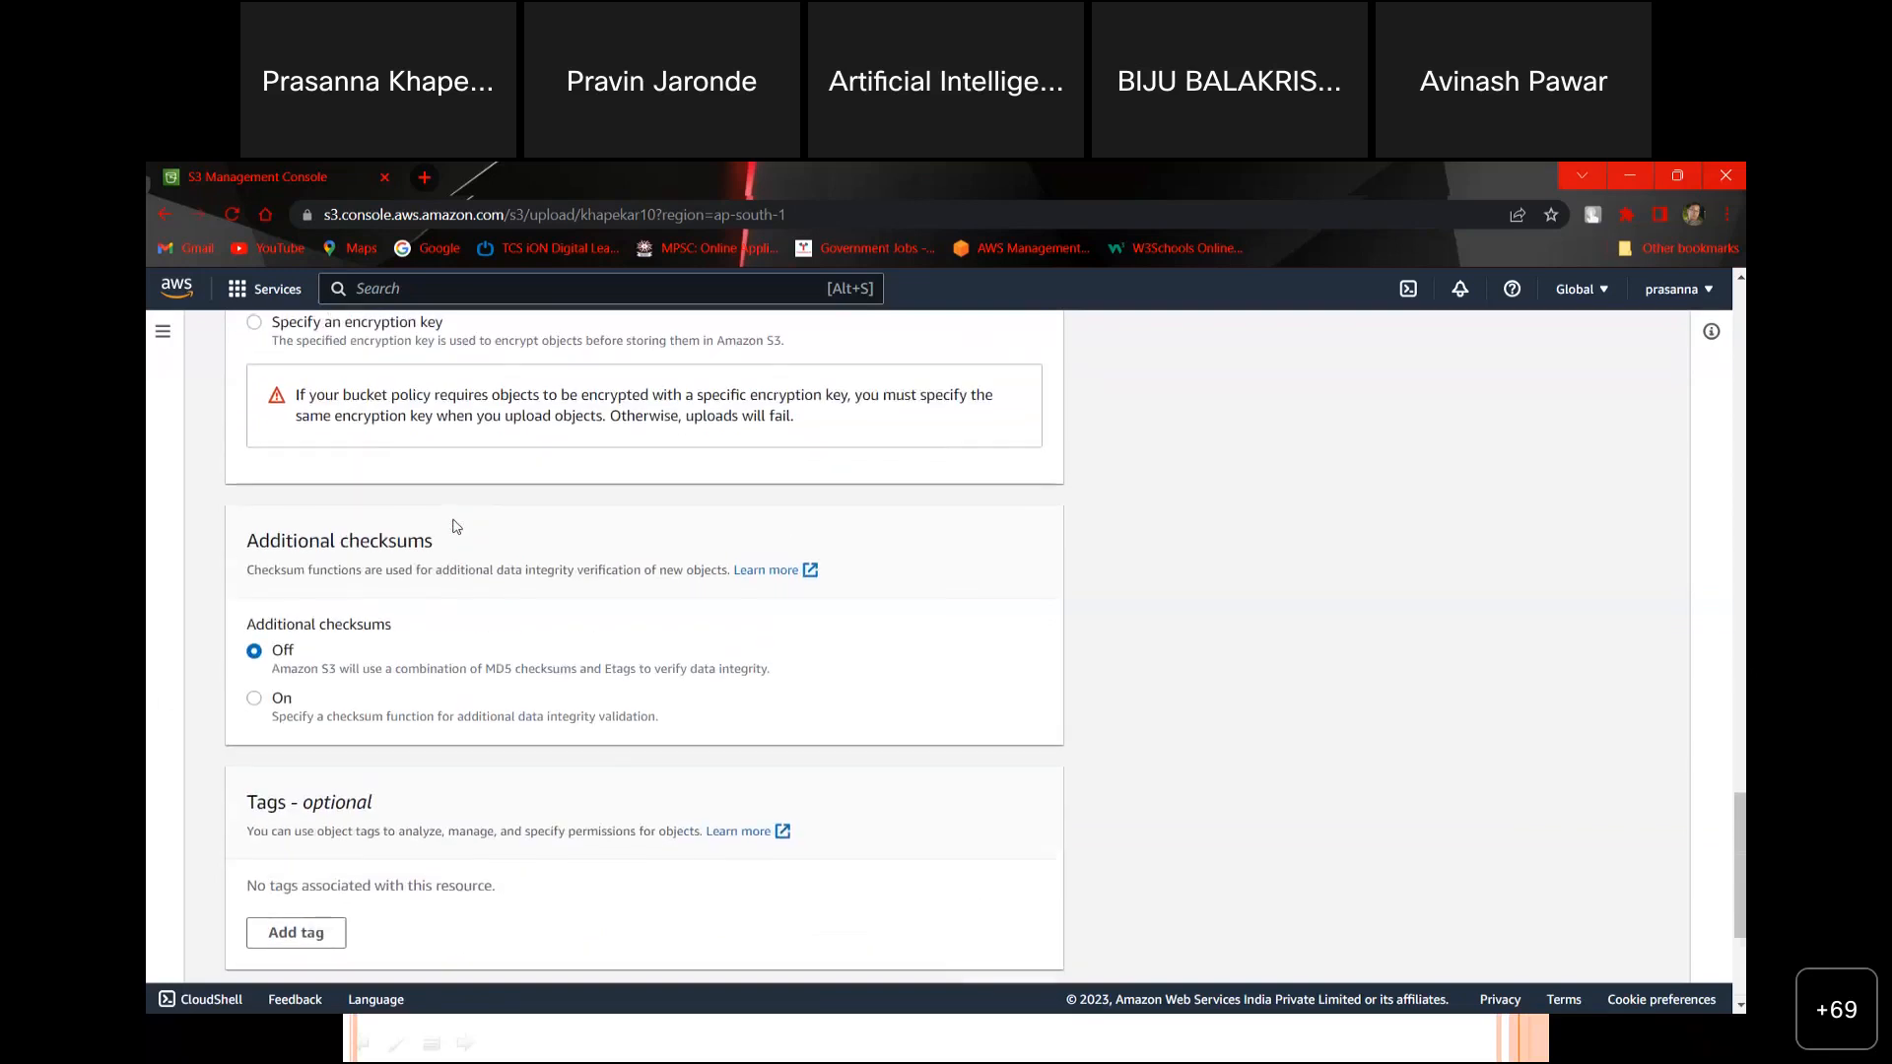
pyautogui.scroll(3, 457, 527)
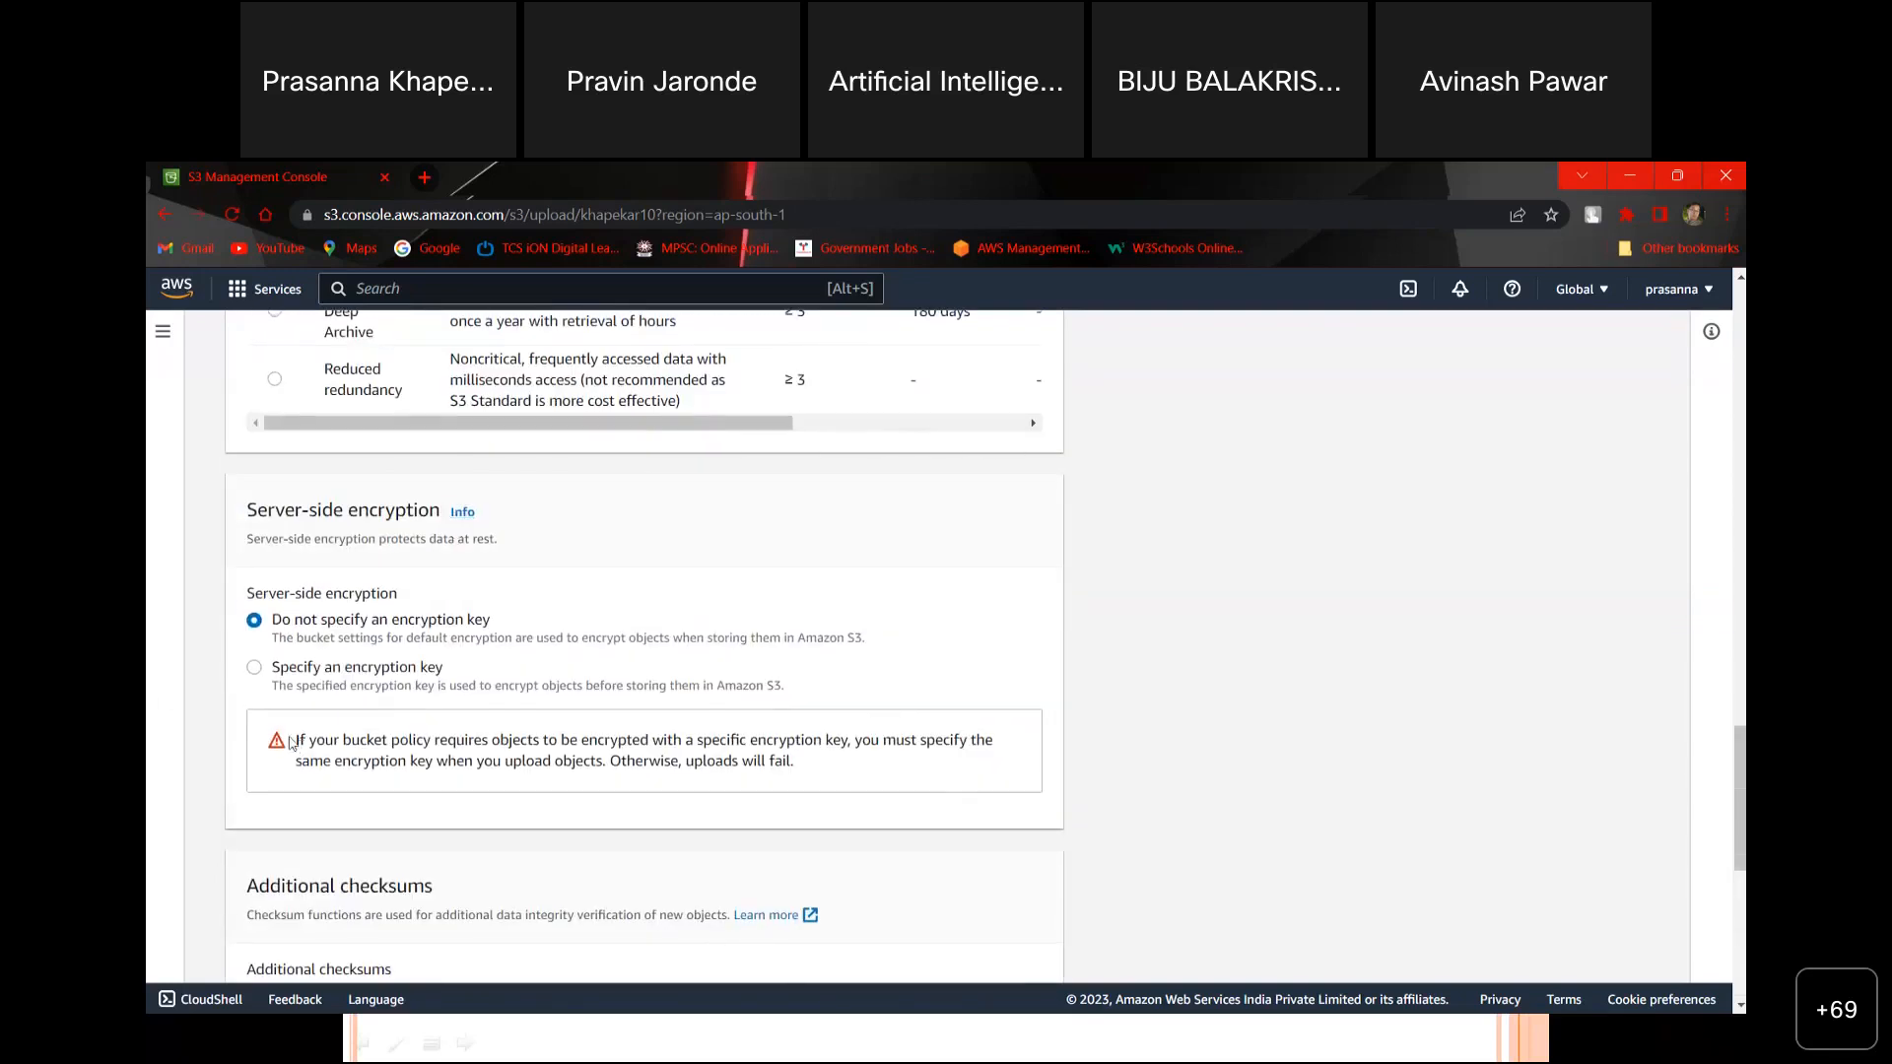
# Step: Acknowledge the risk of granting public-read access, upload the five files and close the upload status page
pyautogui.scroll(10, 250, 646)
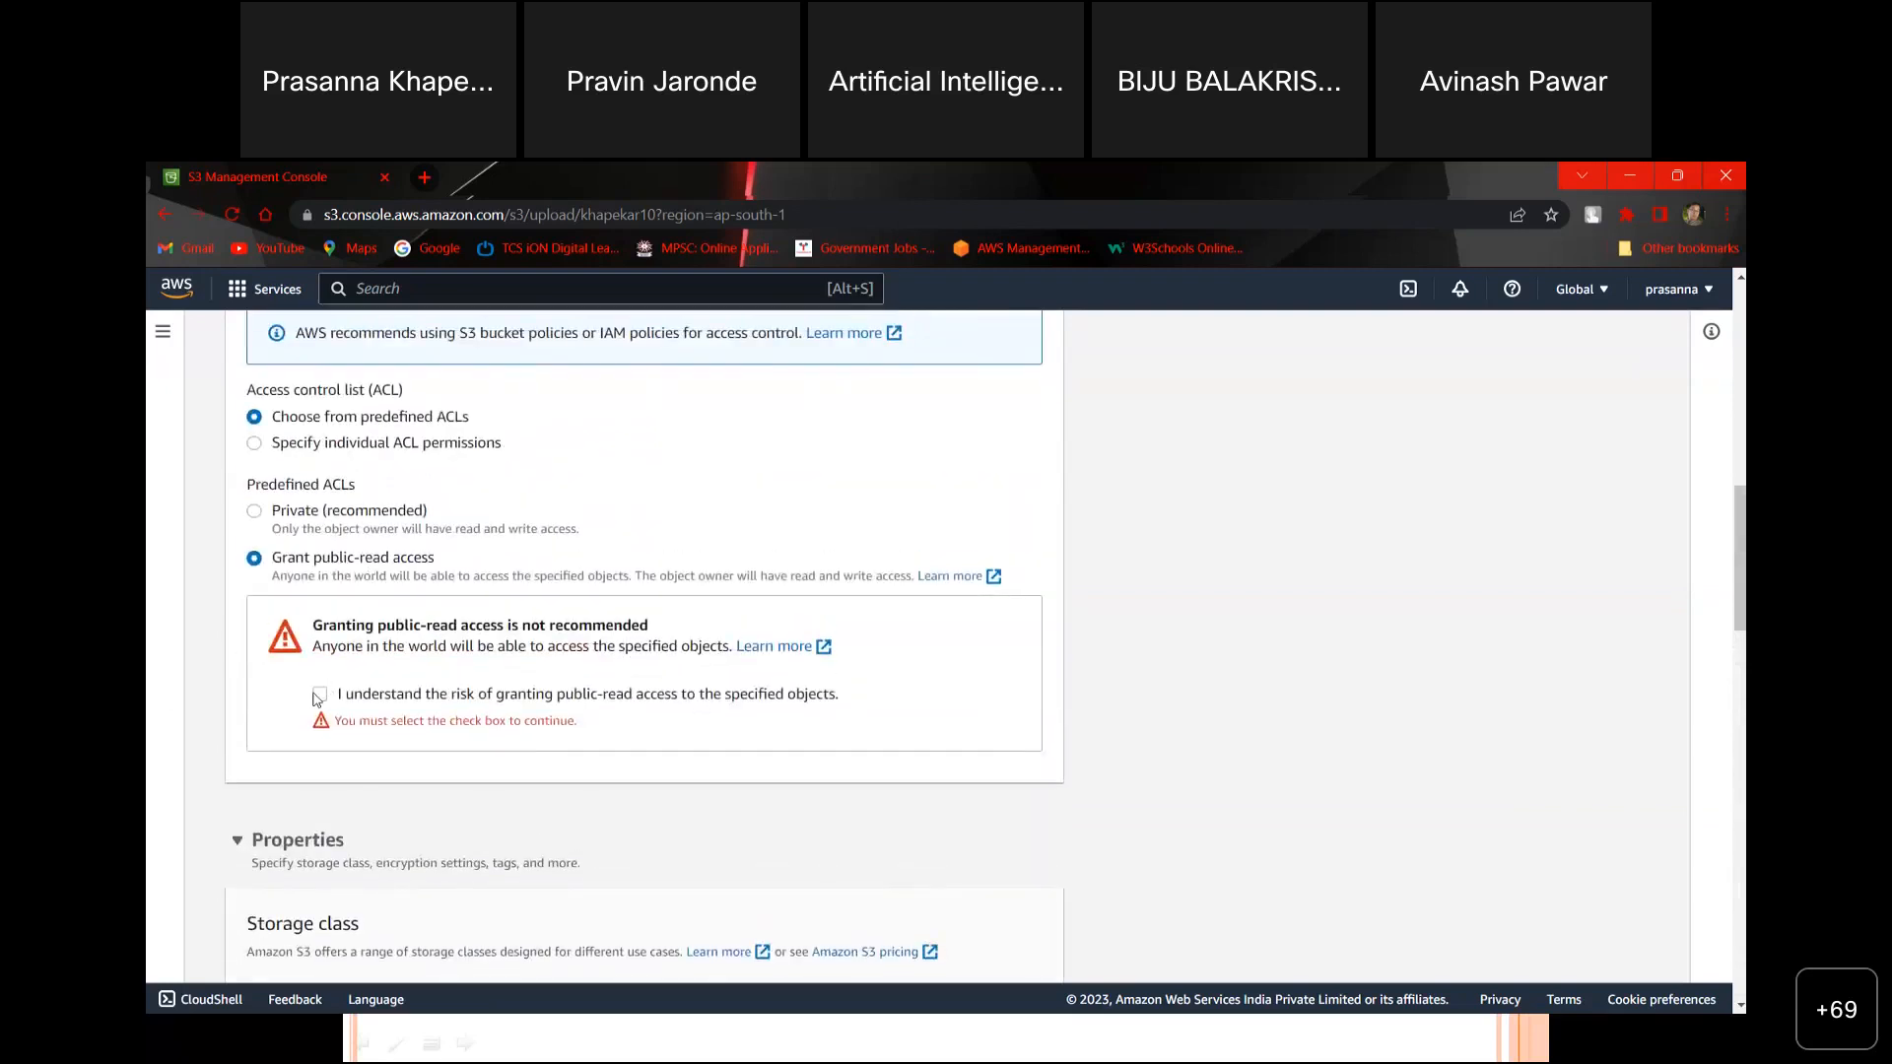
pyautogui.click(319, 696)
pyautogui.scroll(-15, 970, 663)
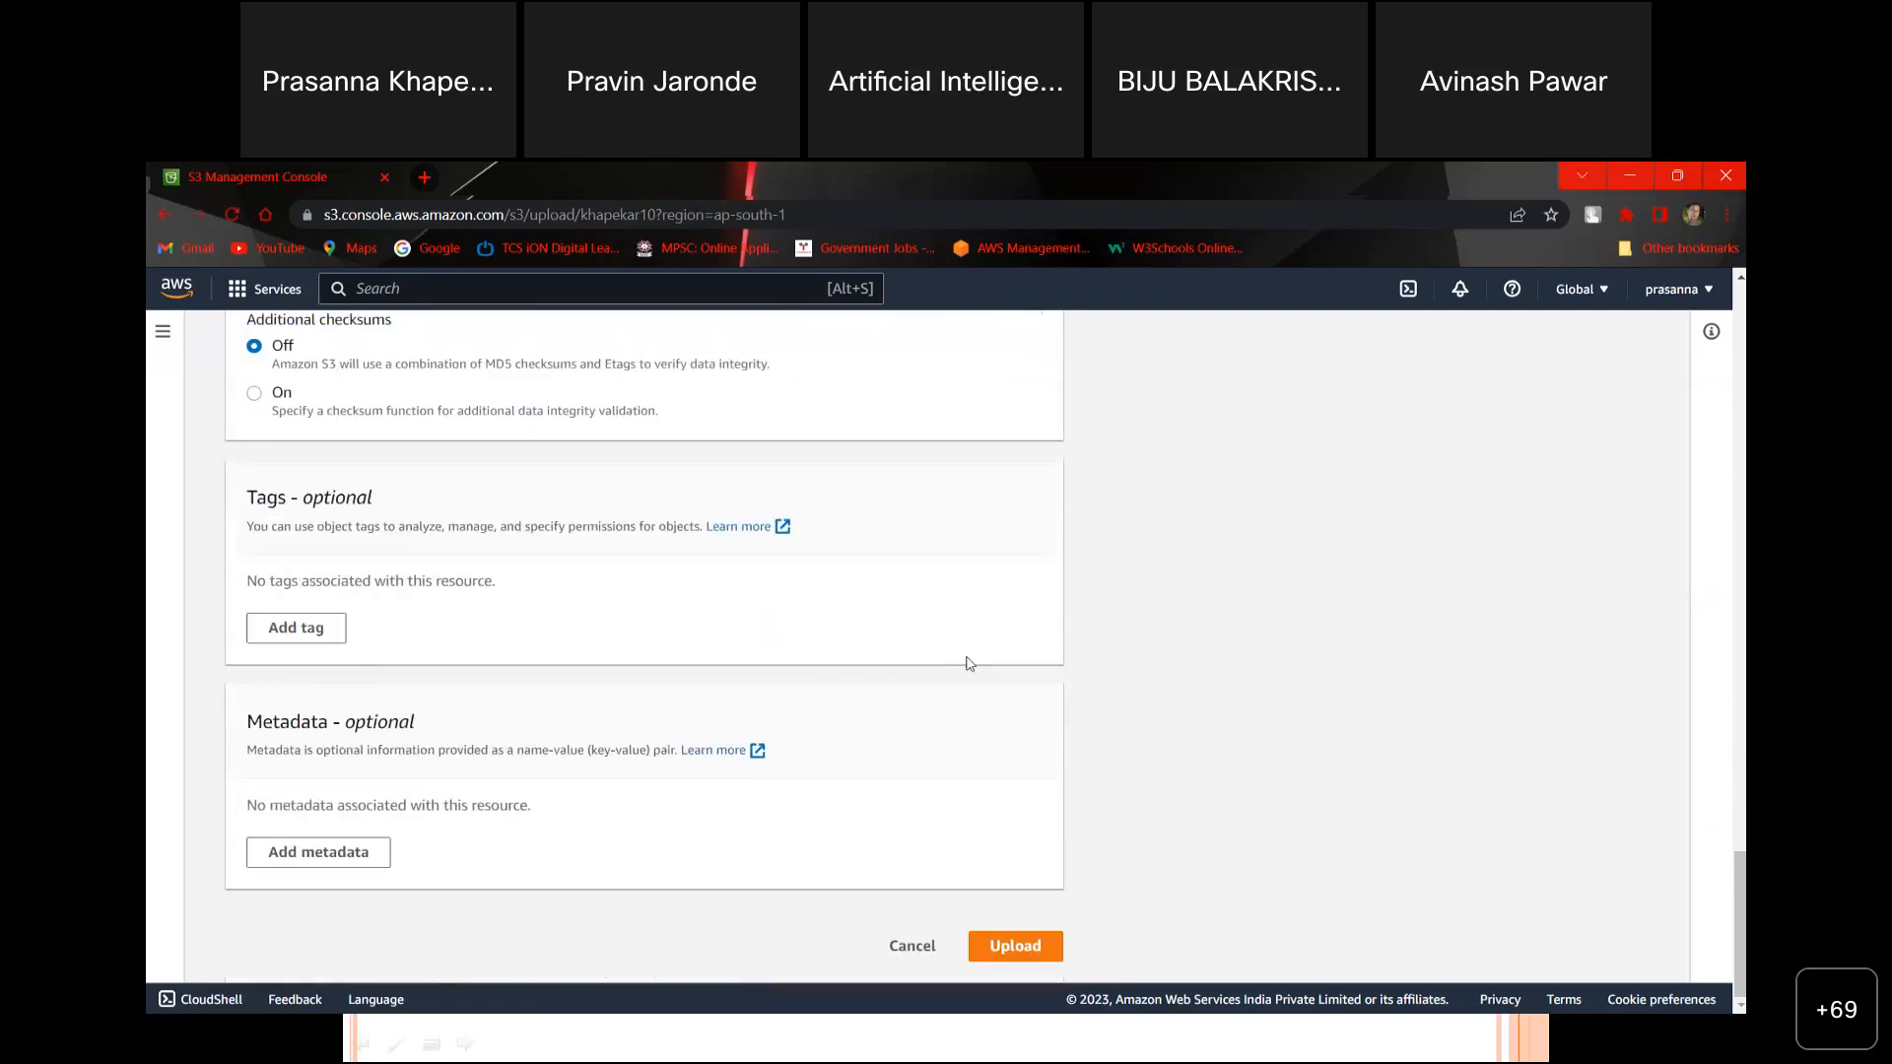
pyautogui.click(1015, 946)
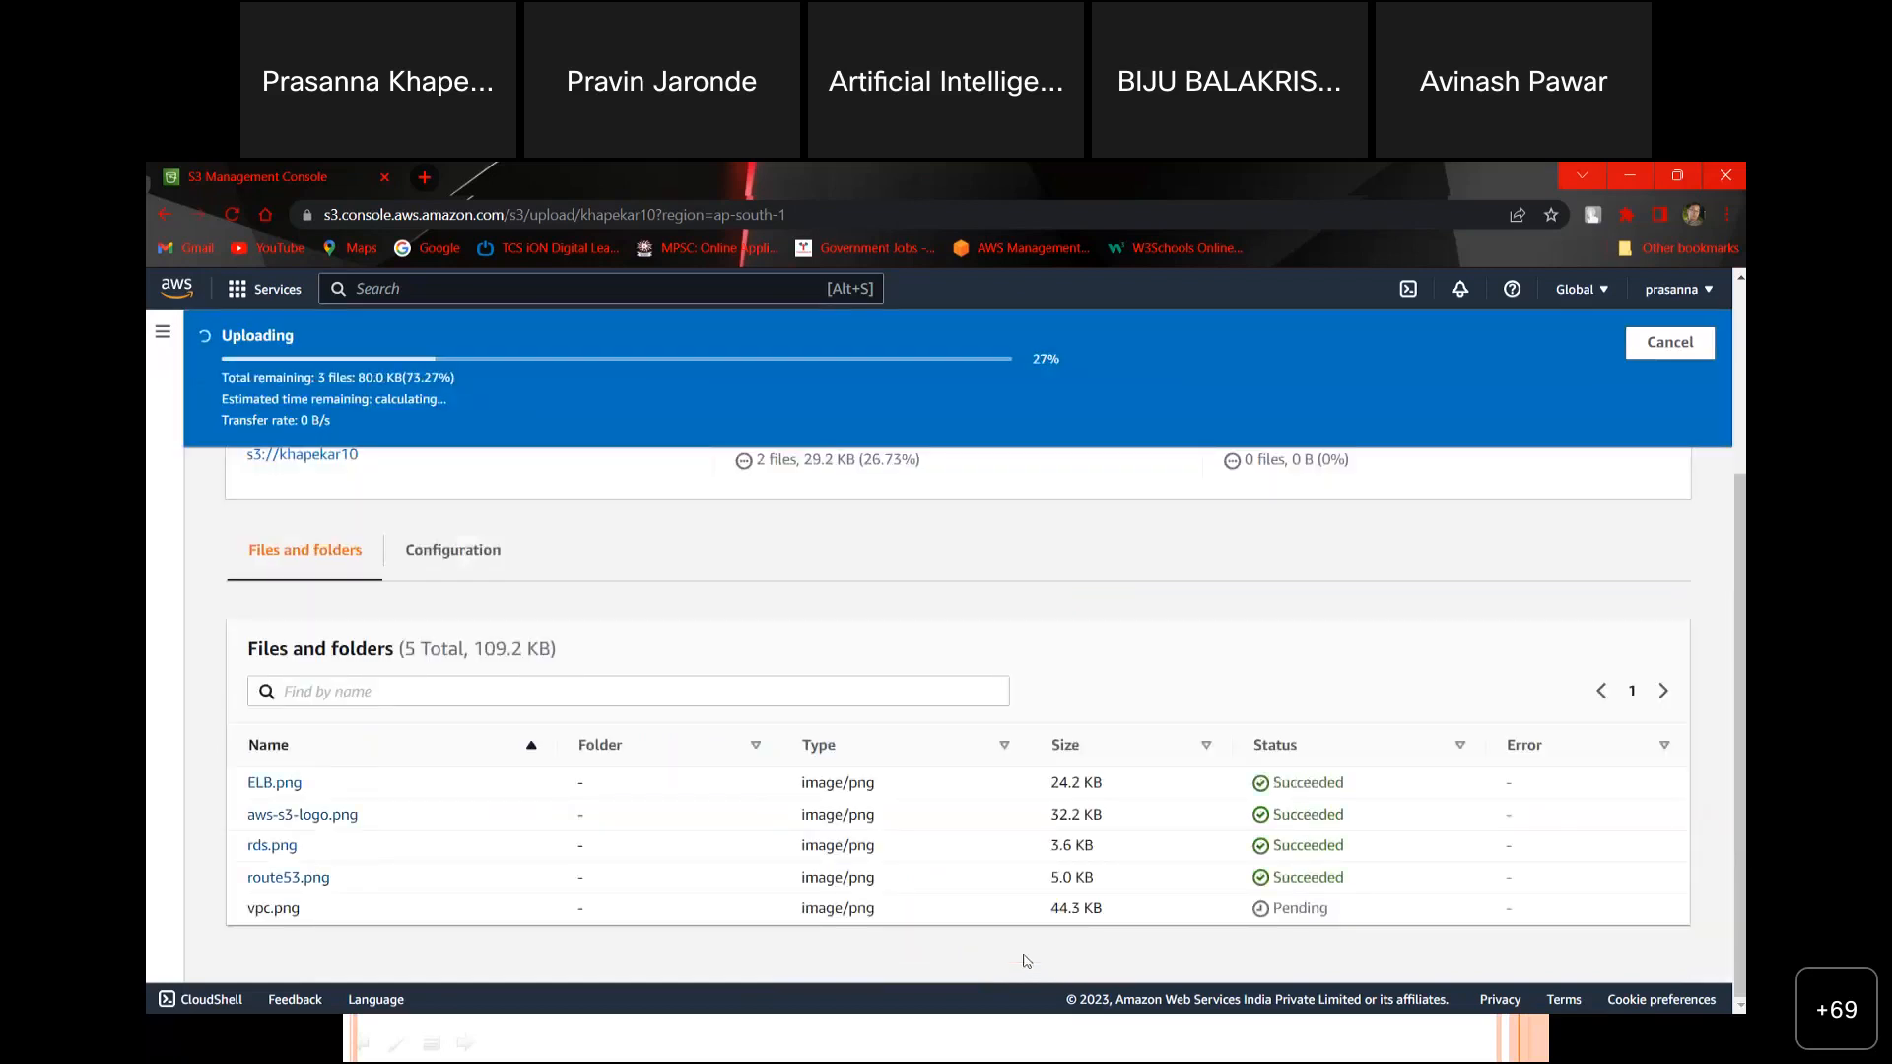
pyautogui.scroll(2, 843, 591)
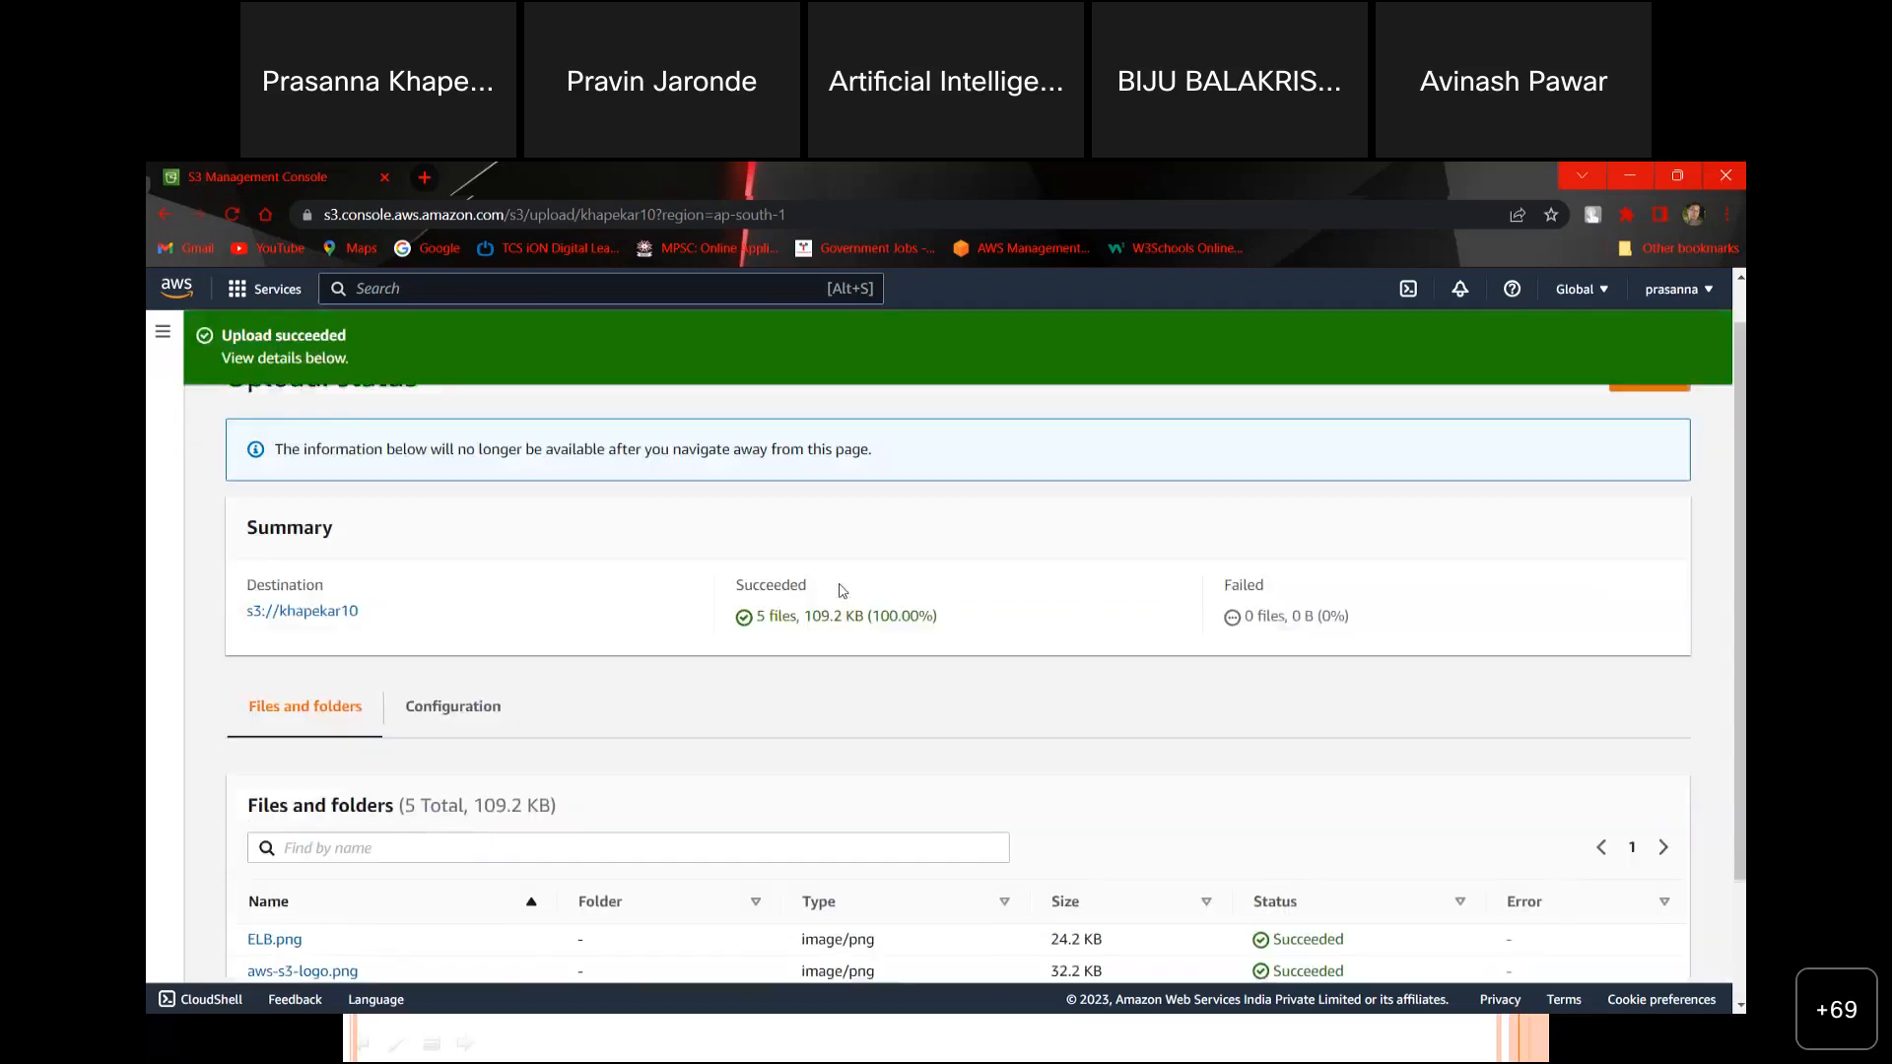
pyautogui.scroll(1, 843, 591)
pyautogui.click(1662, 431)
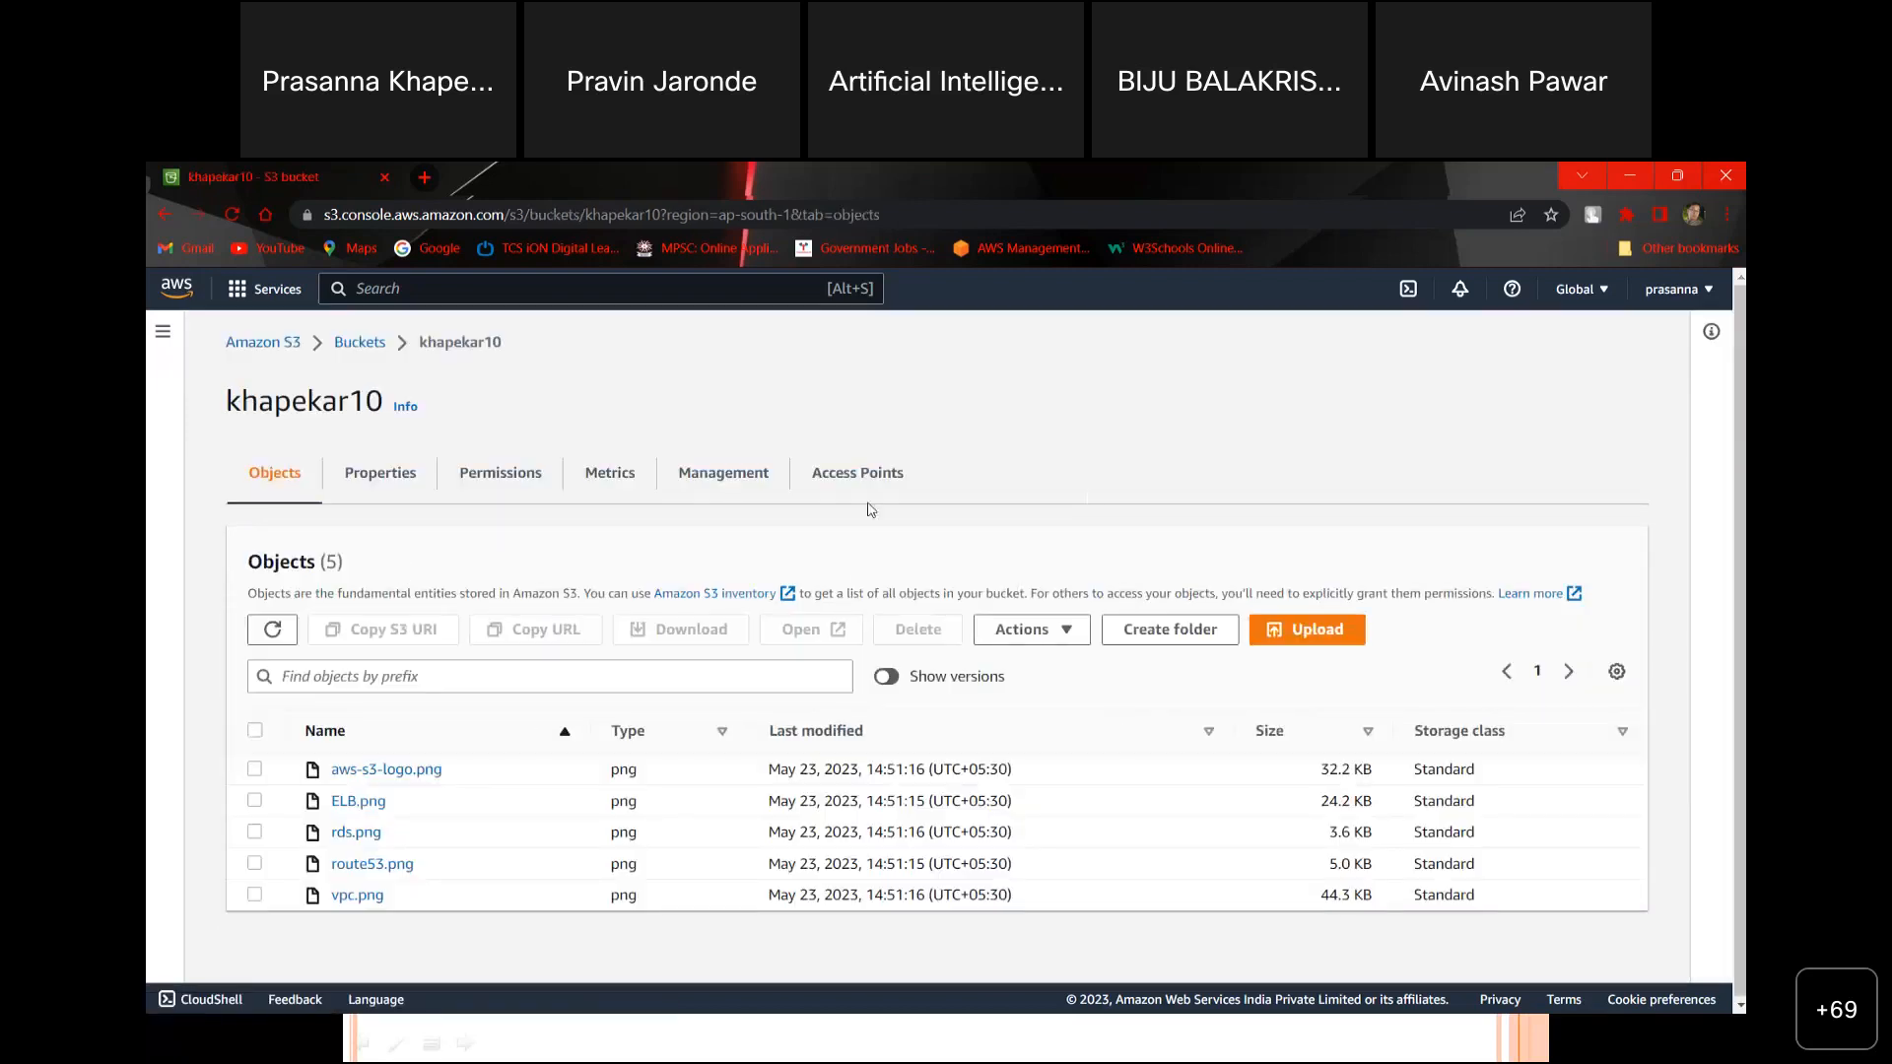
# Step: Leave the current bucket after viewing its properties and start a new bucket named anotherbucket2305 in region Asia Pacific (Singapore) ap-southeast-1
pyautogui.click(397, 472)
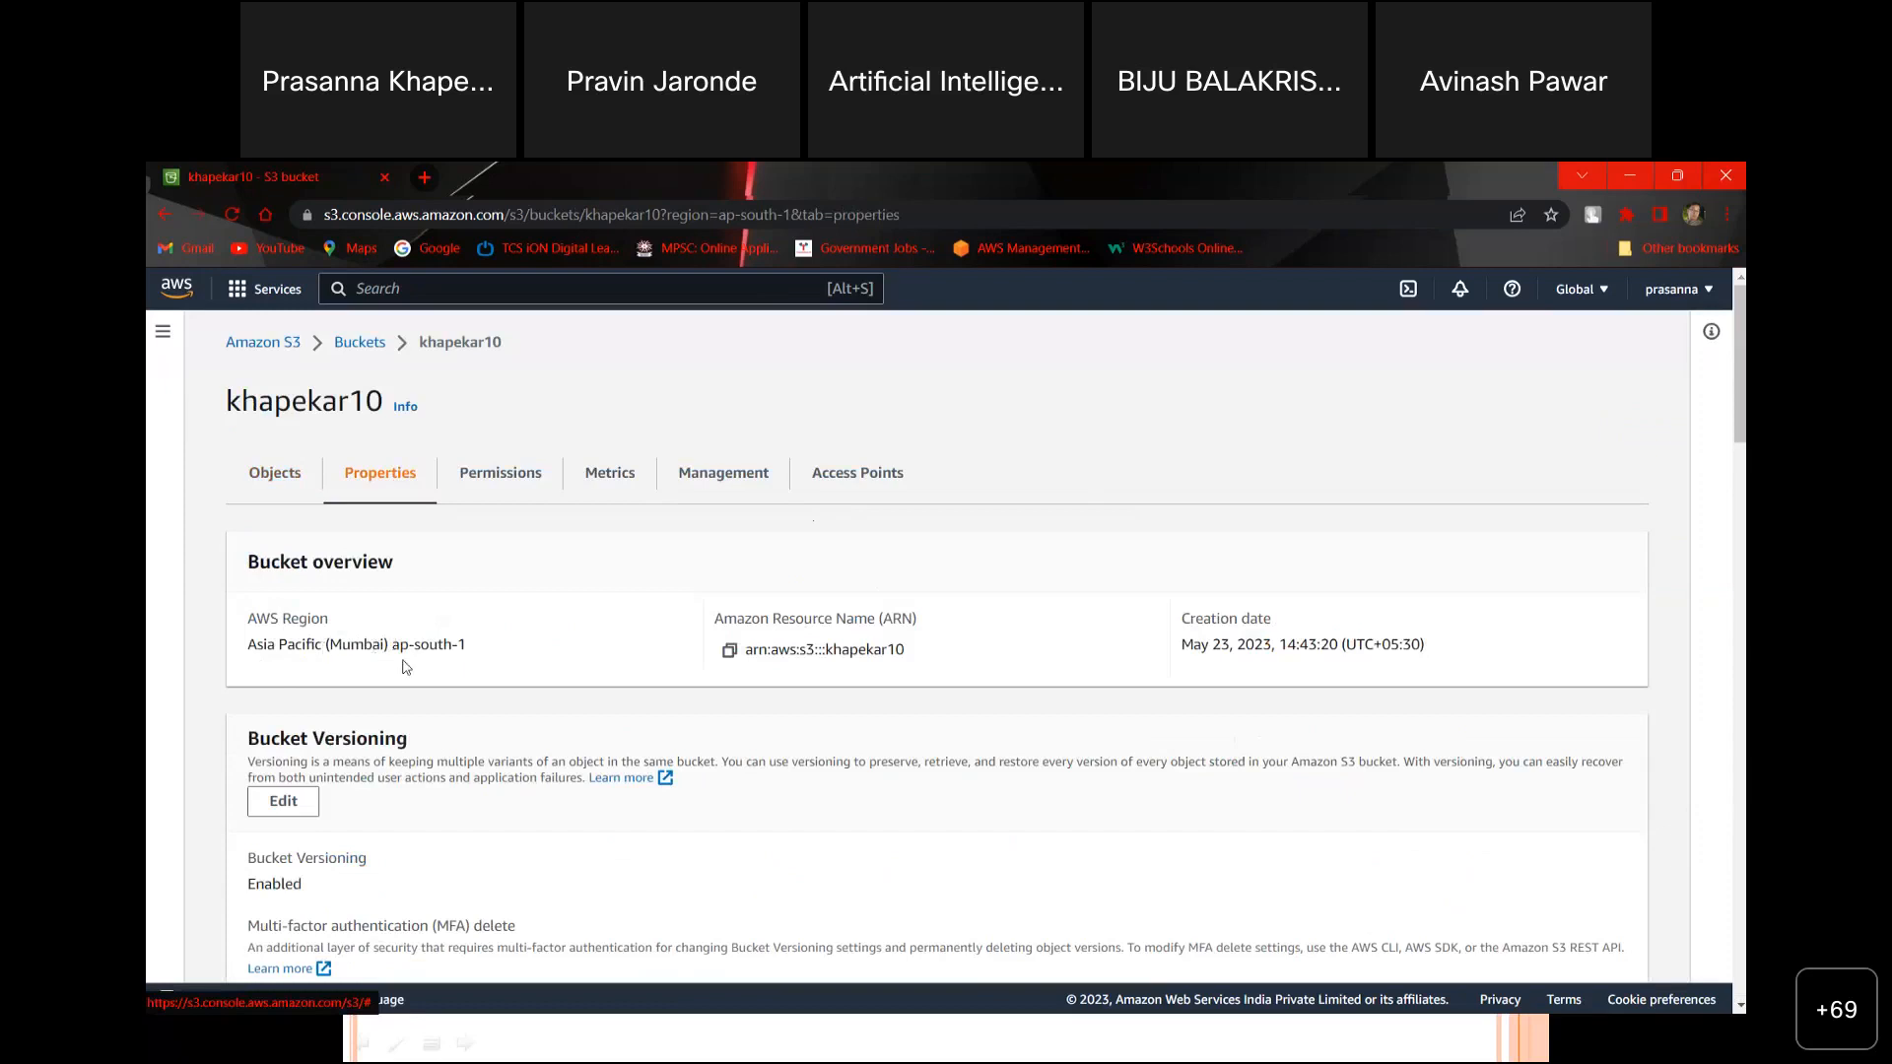
pyautogui.click(263, 342)
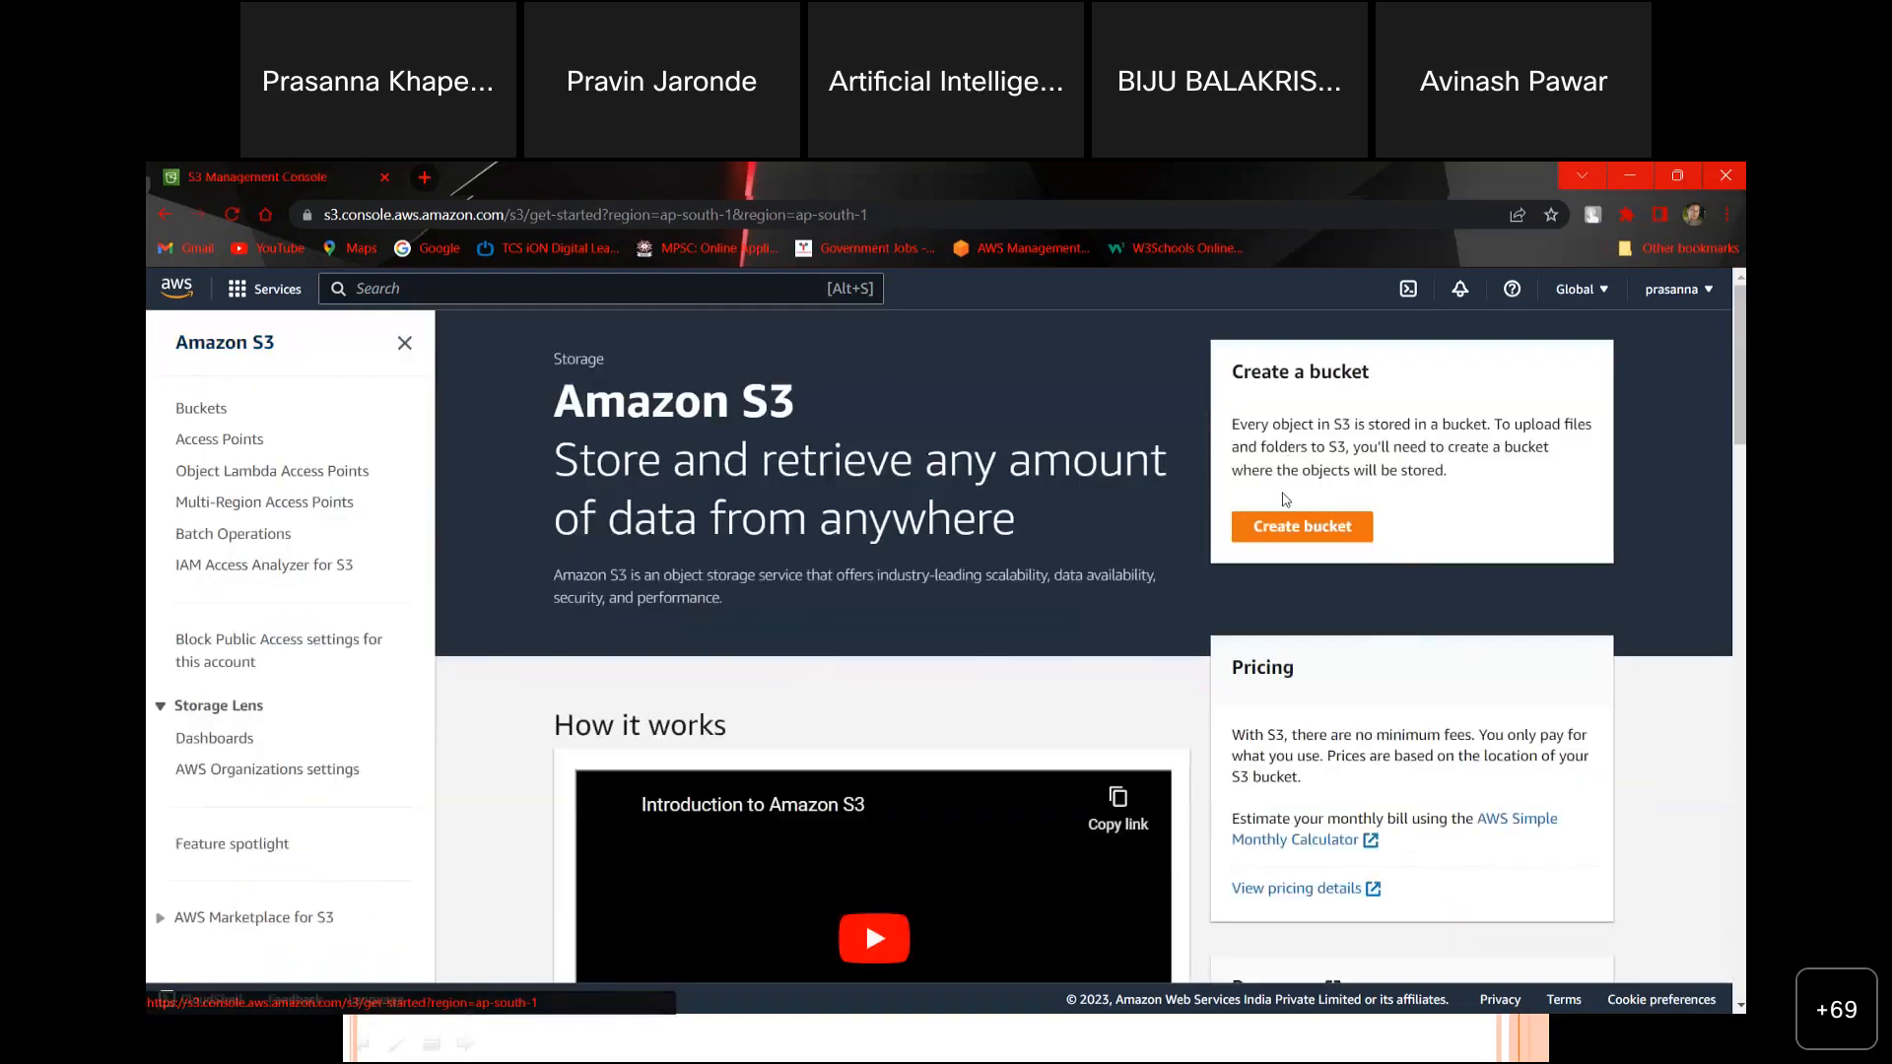
pyautogui.click(1302, 526)
pyautogui.click(506, 588)
pyautogui.write('ano')
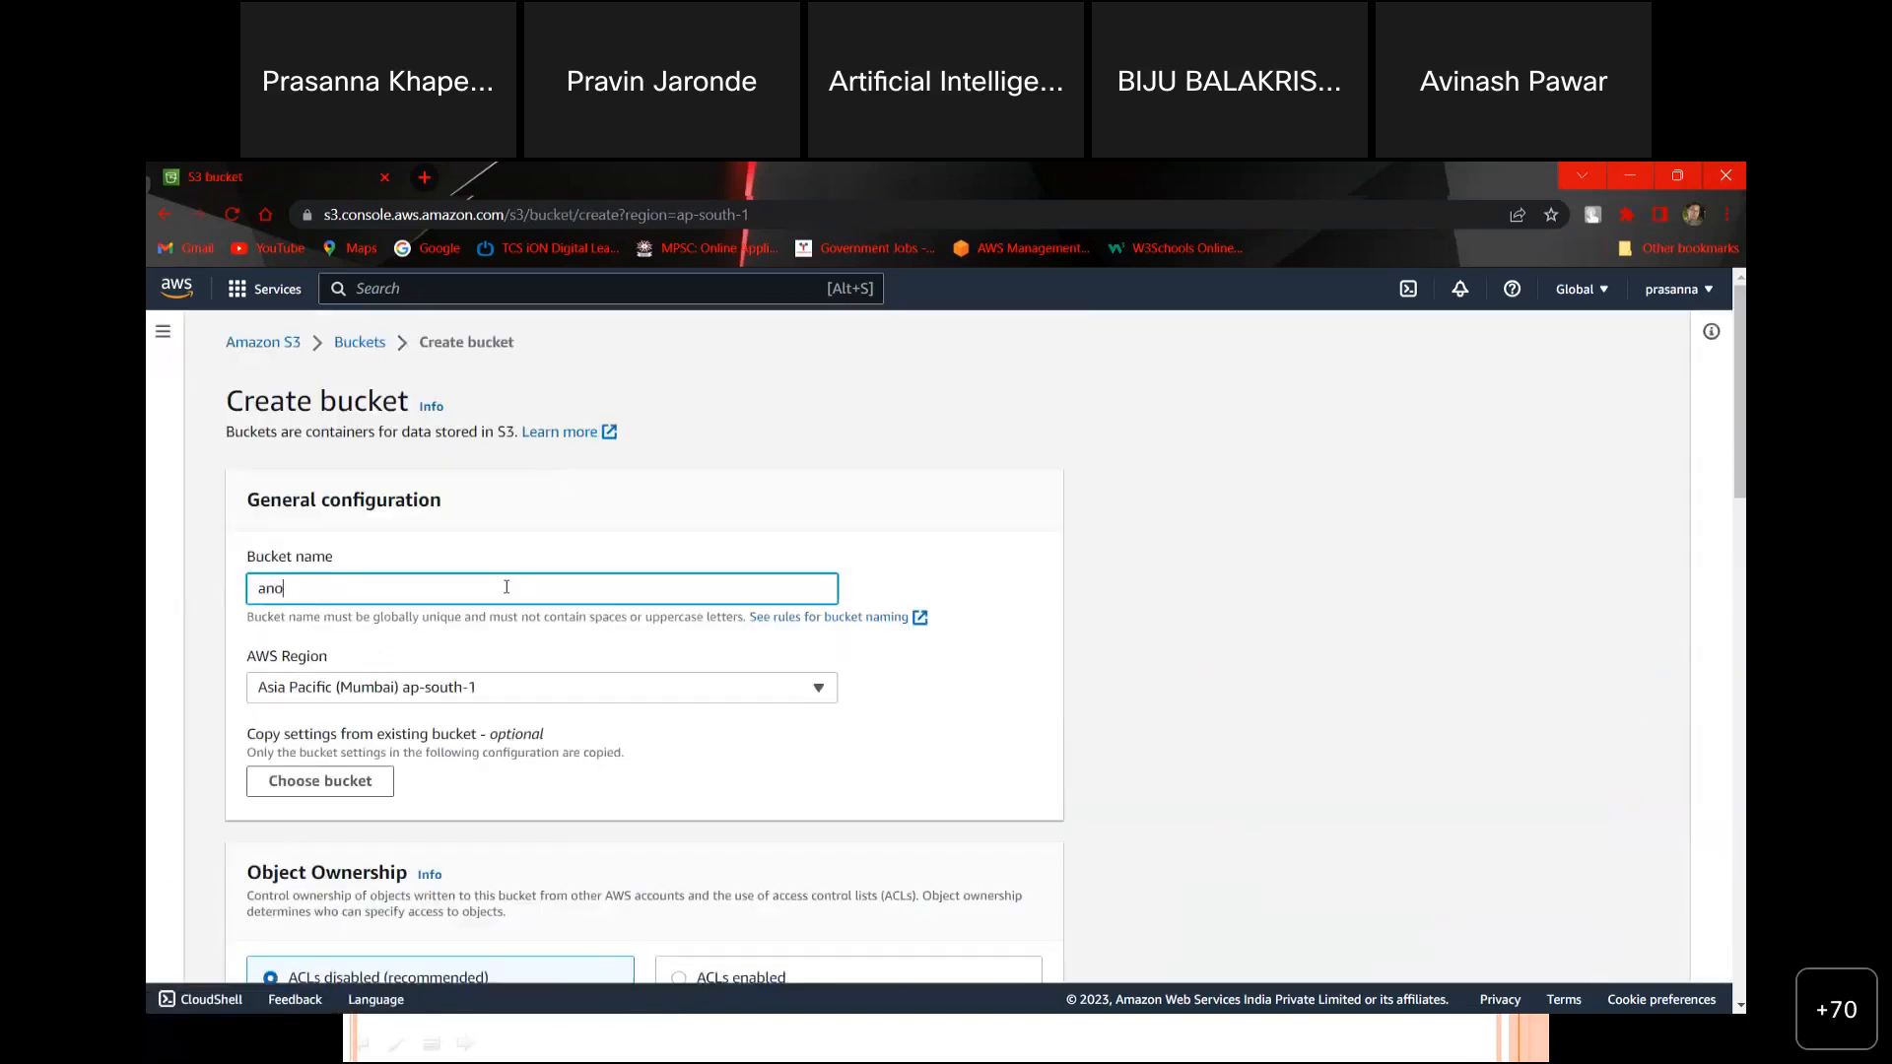
pyautogui.write('therbucket2305')
pyautogui.scroll(-2, 506, 588)
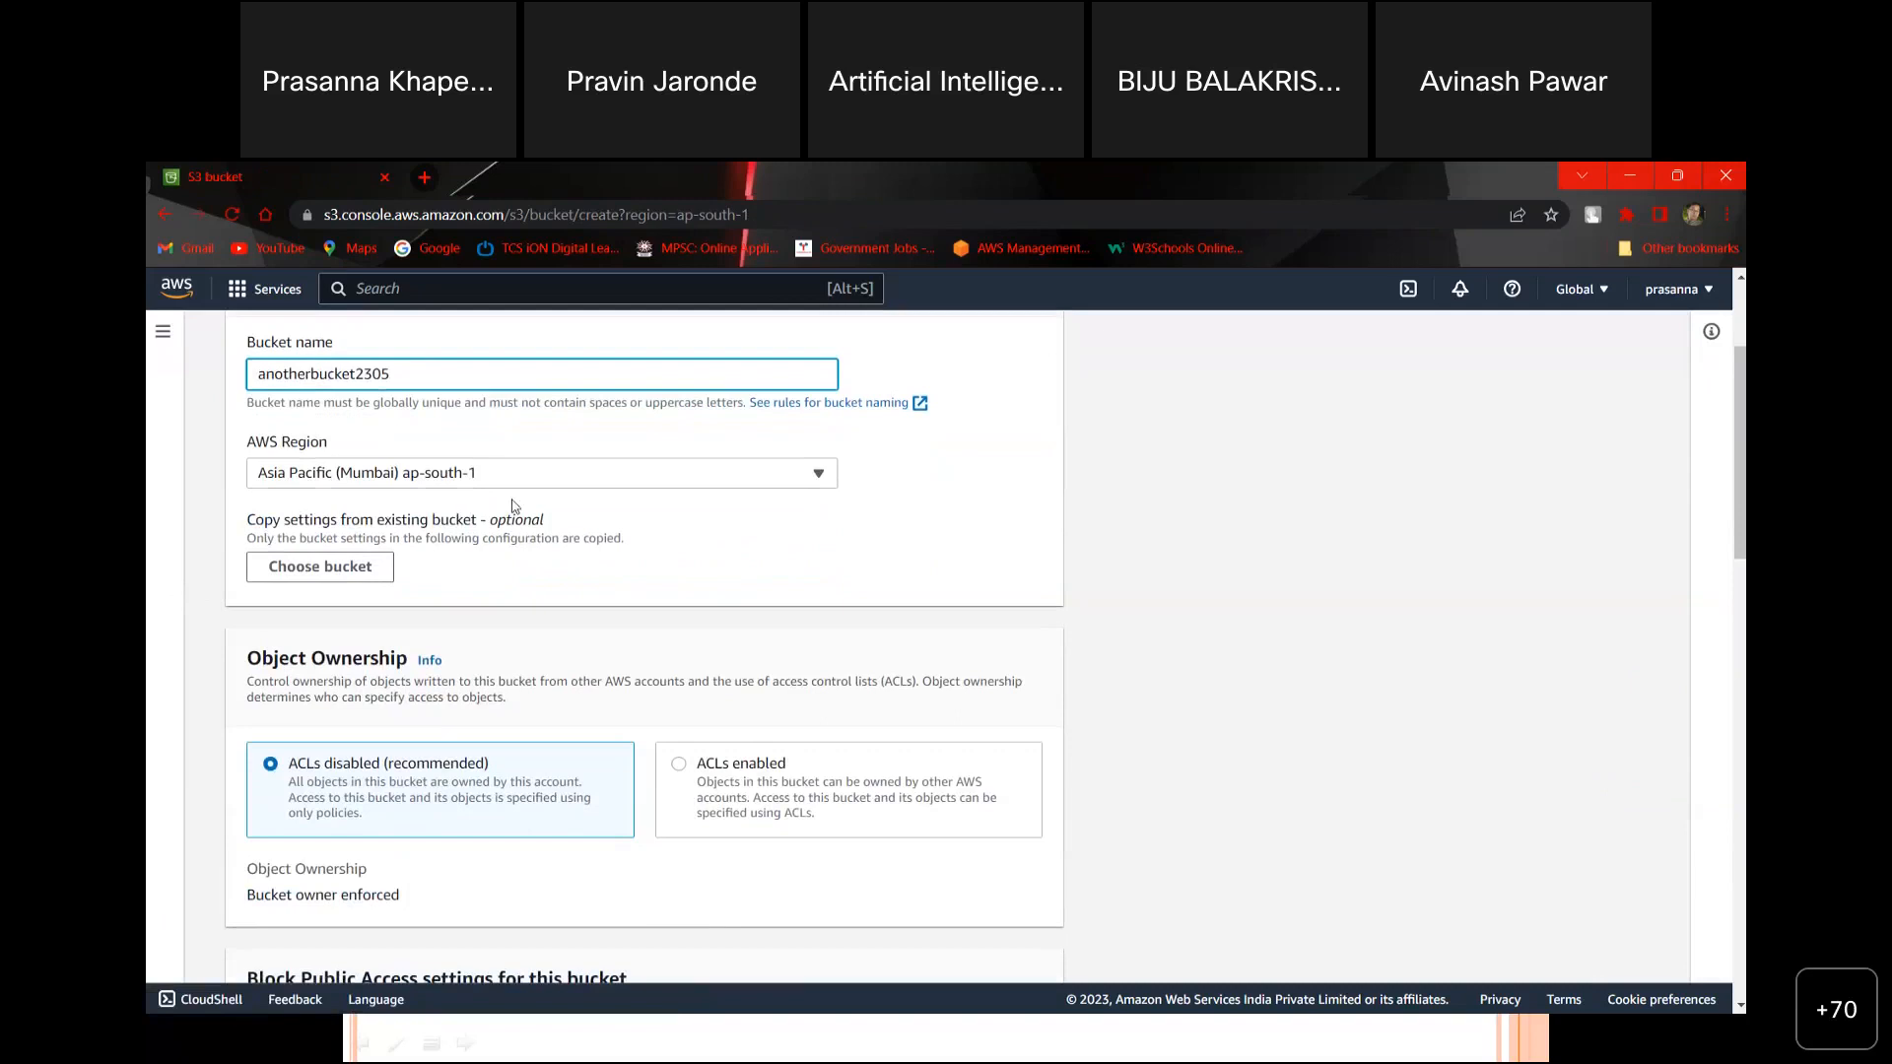
pyautogui.click(559, 480)
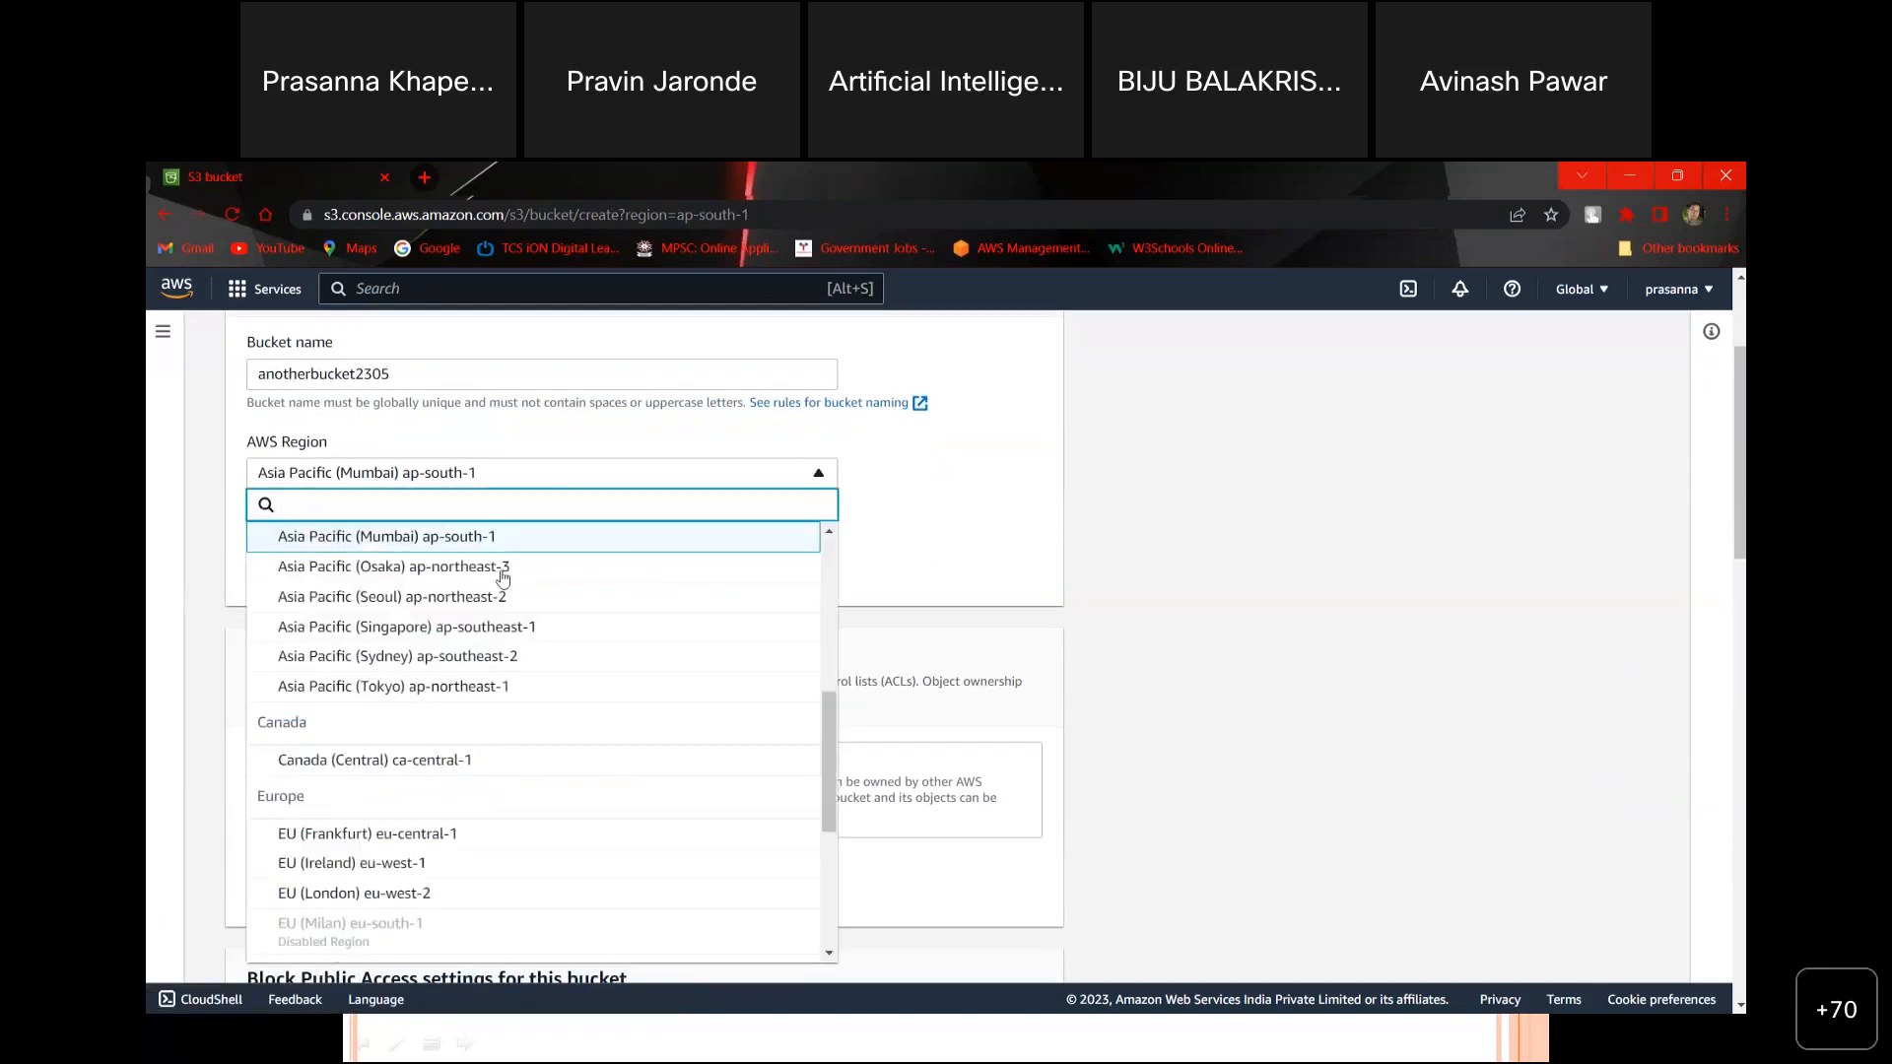
pyautogui.click(474, 628)
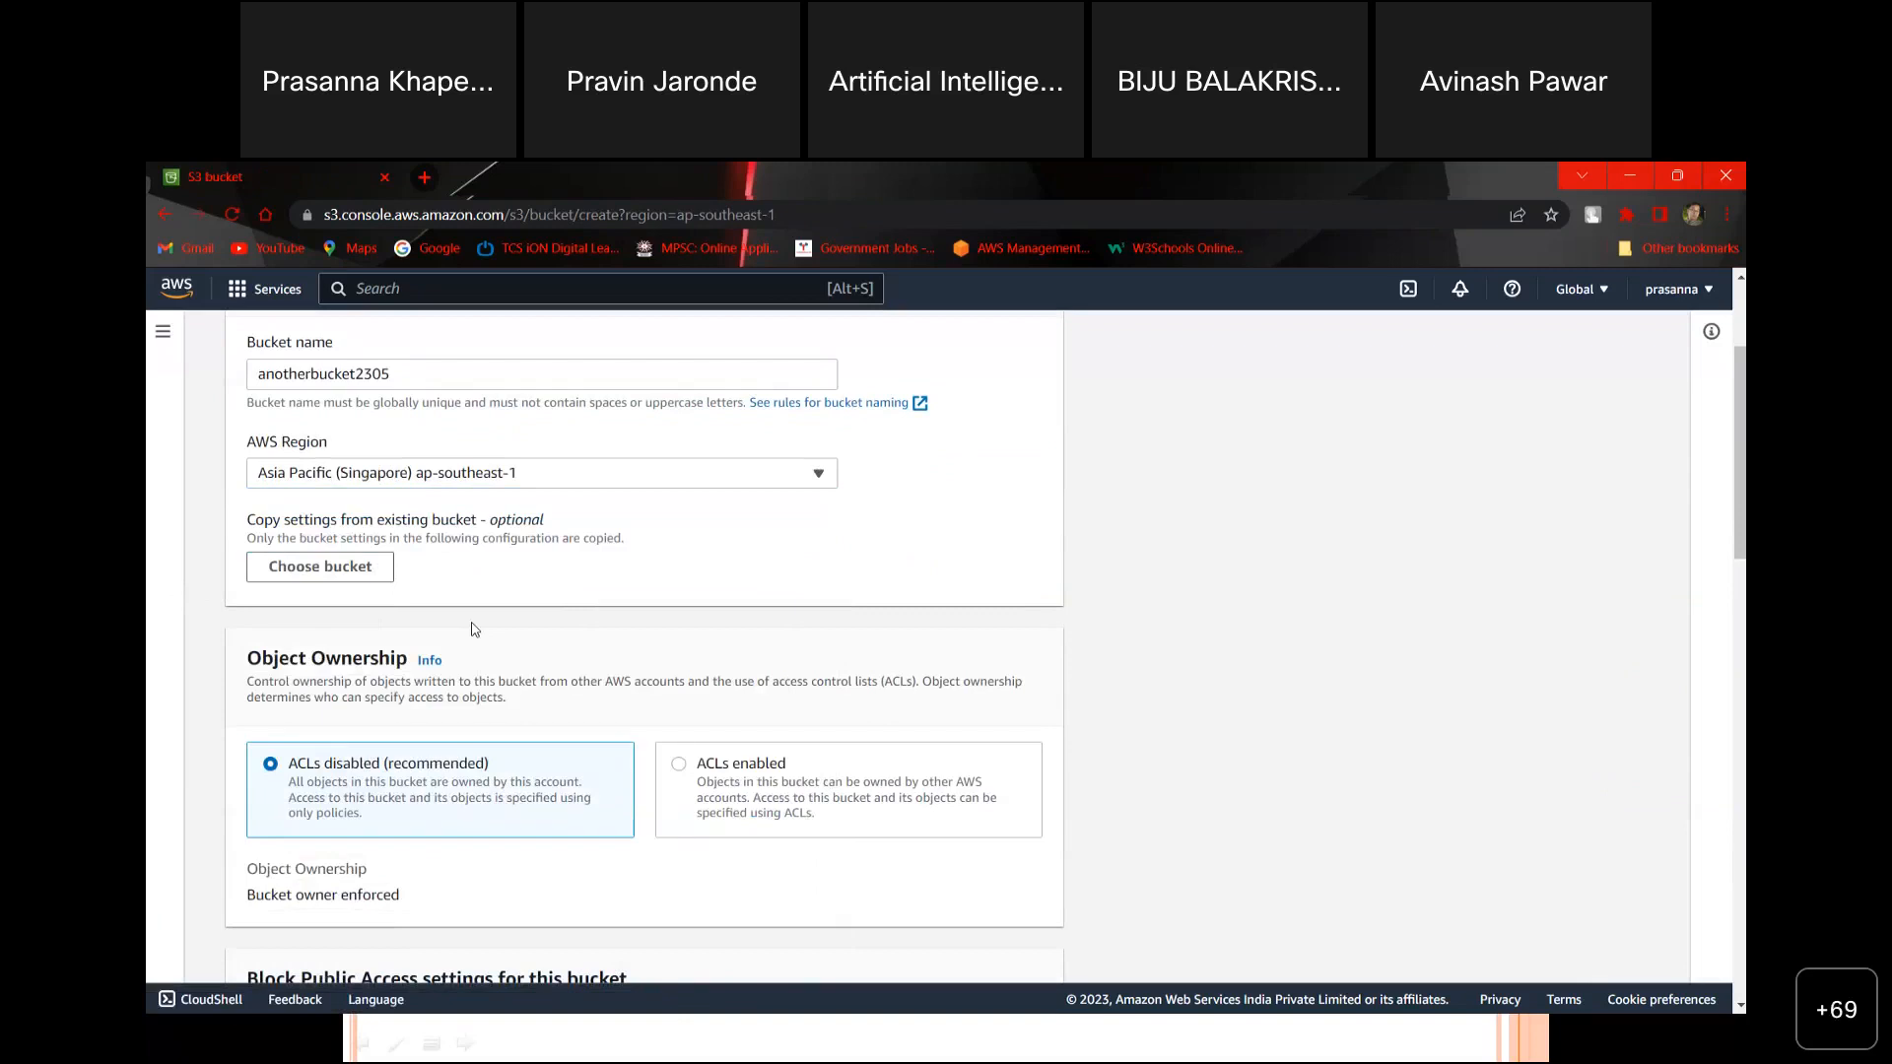
# Step: Enable ACLs in the new bucket's object ownership settings
pyautogui.scroll(-2, 474, 628)
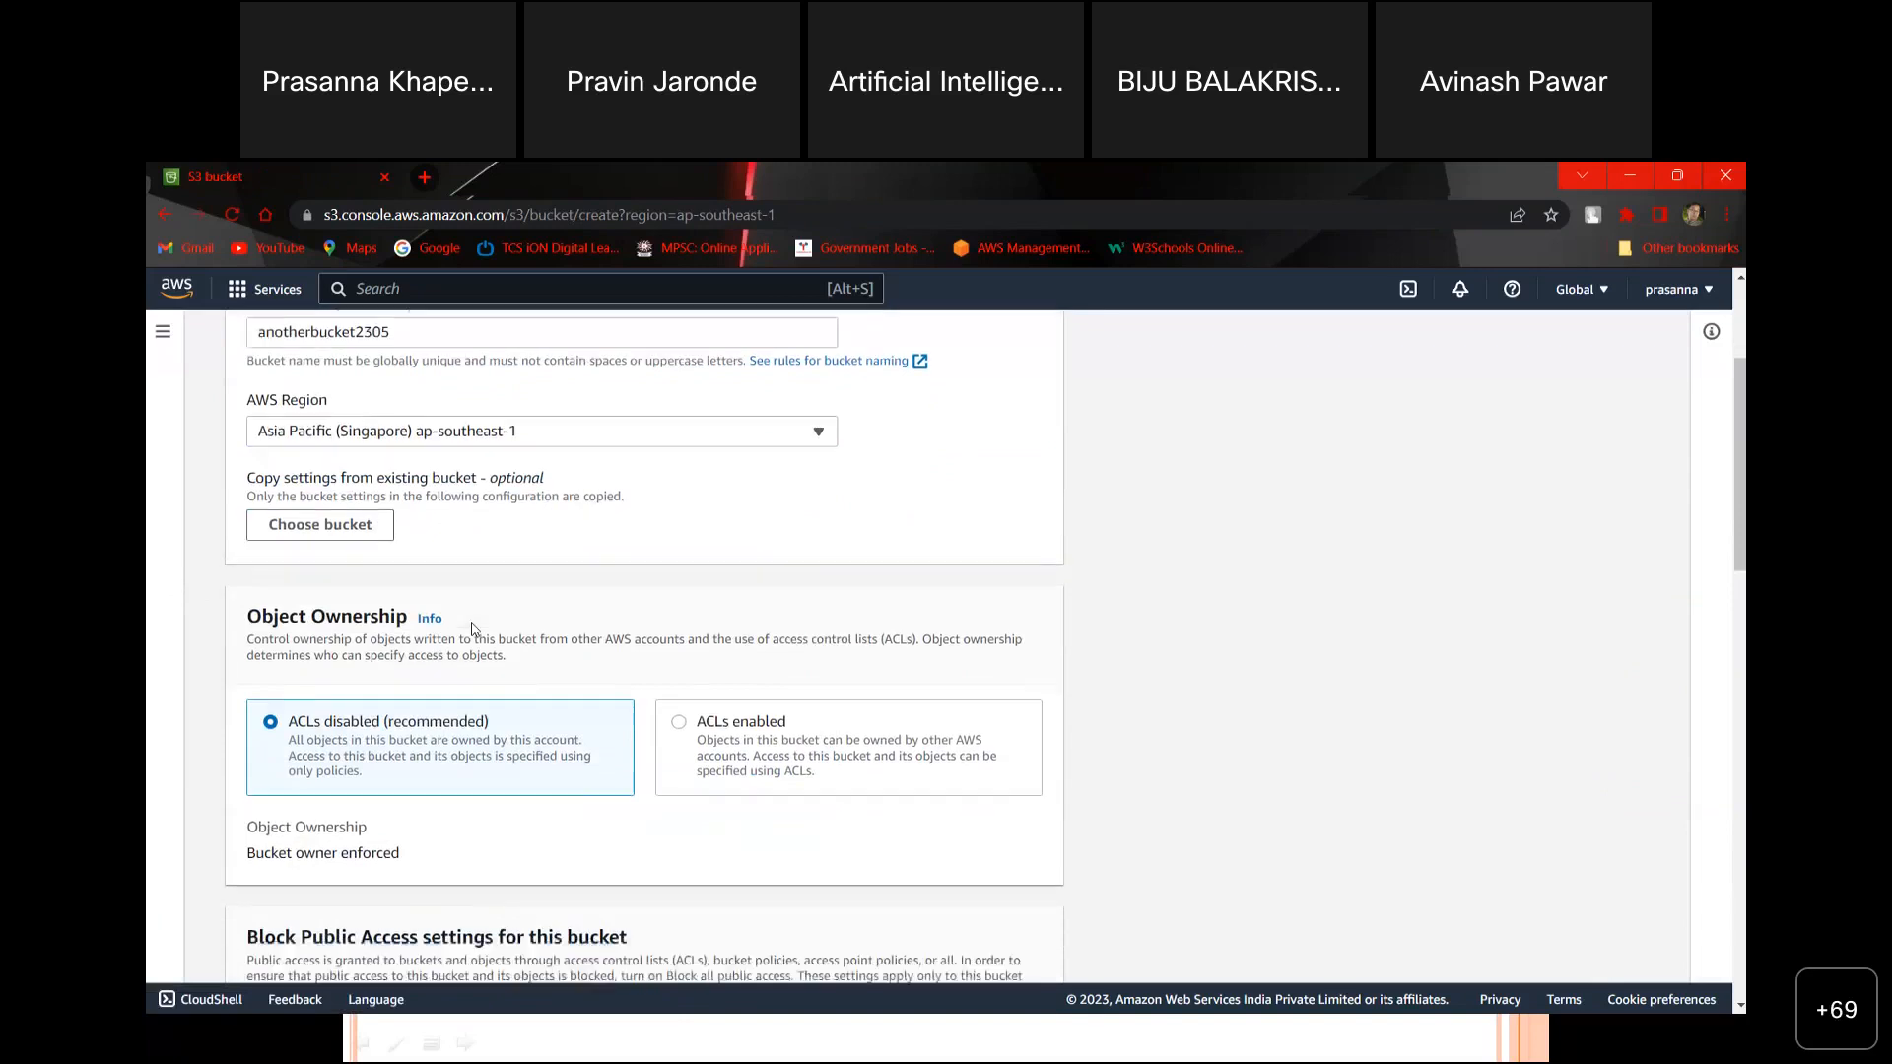
pyautogui.scroll(4, 474, 628)
pyautogui.scroll(-3, 474, 627)
pyautogui.scroll(-2, 474, 628)
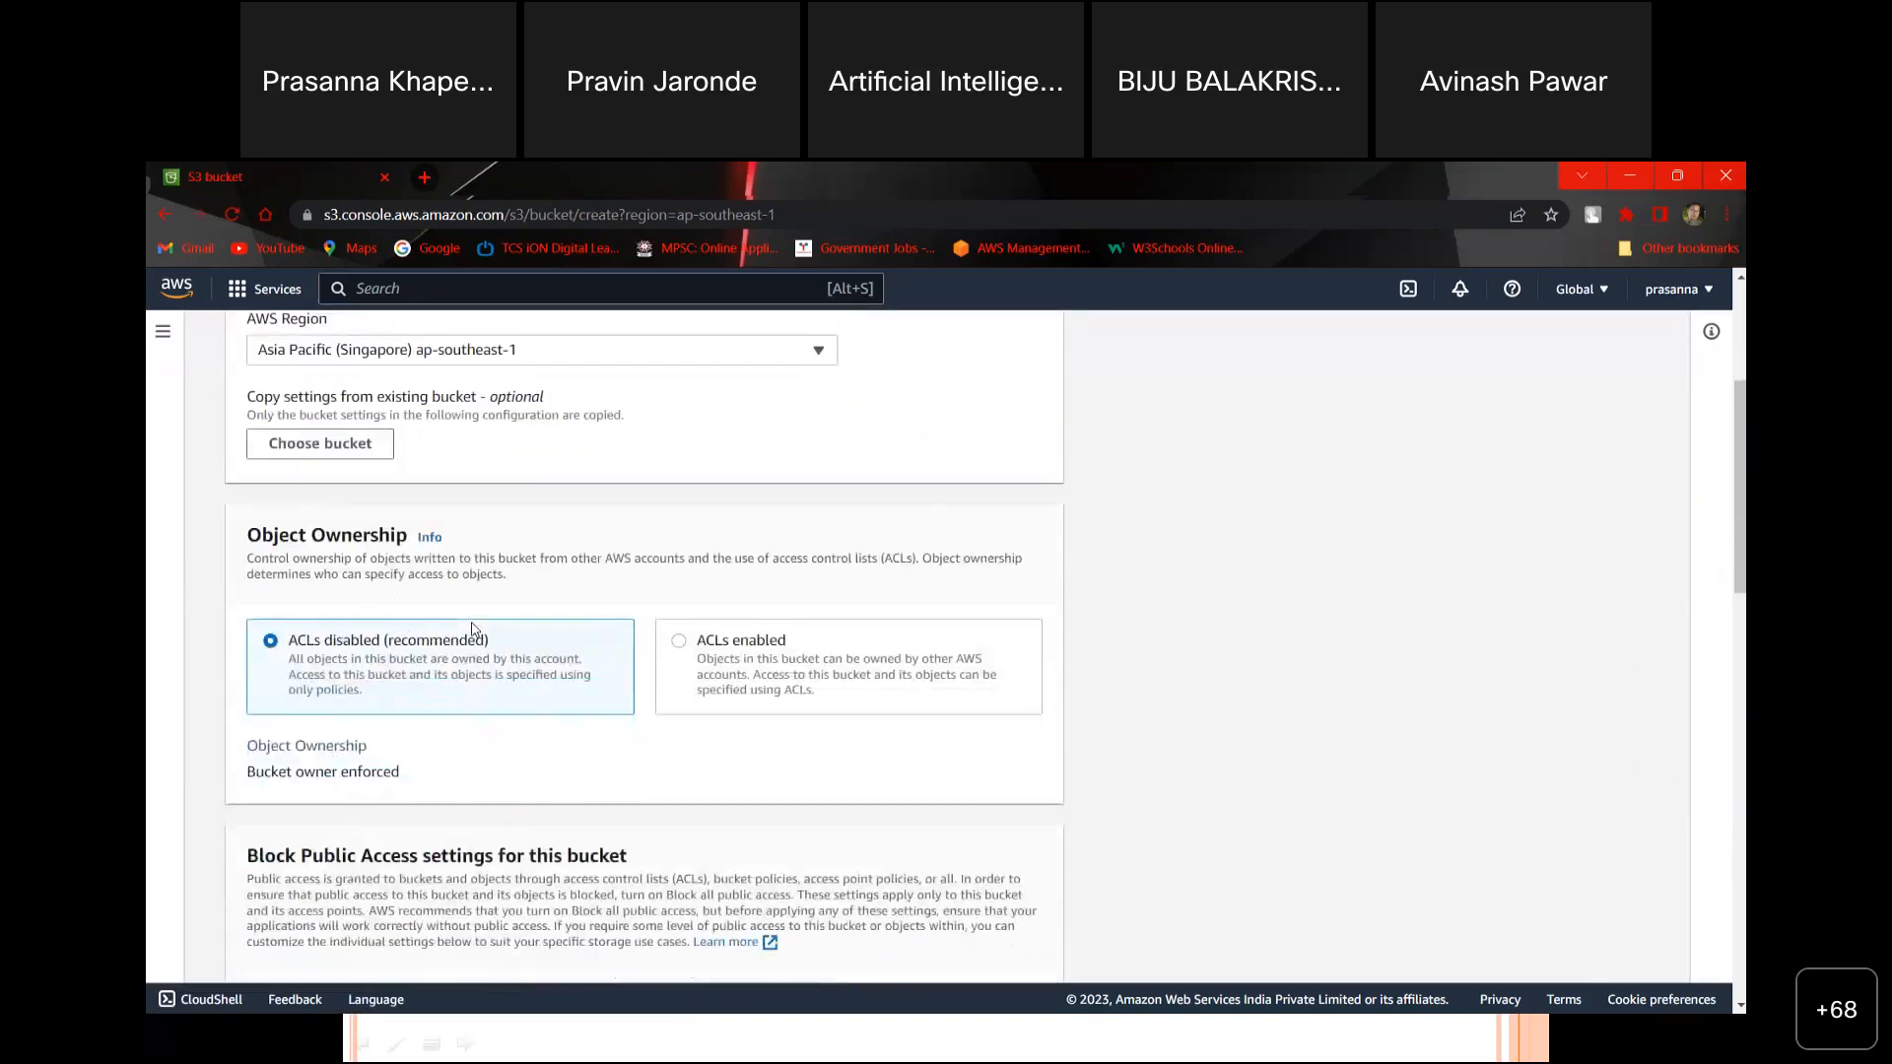
pyautogui.click(708, 540)
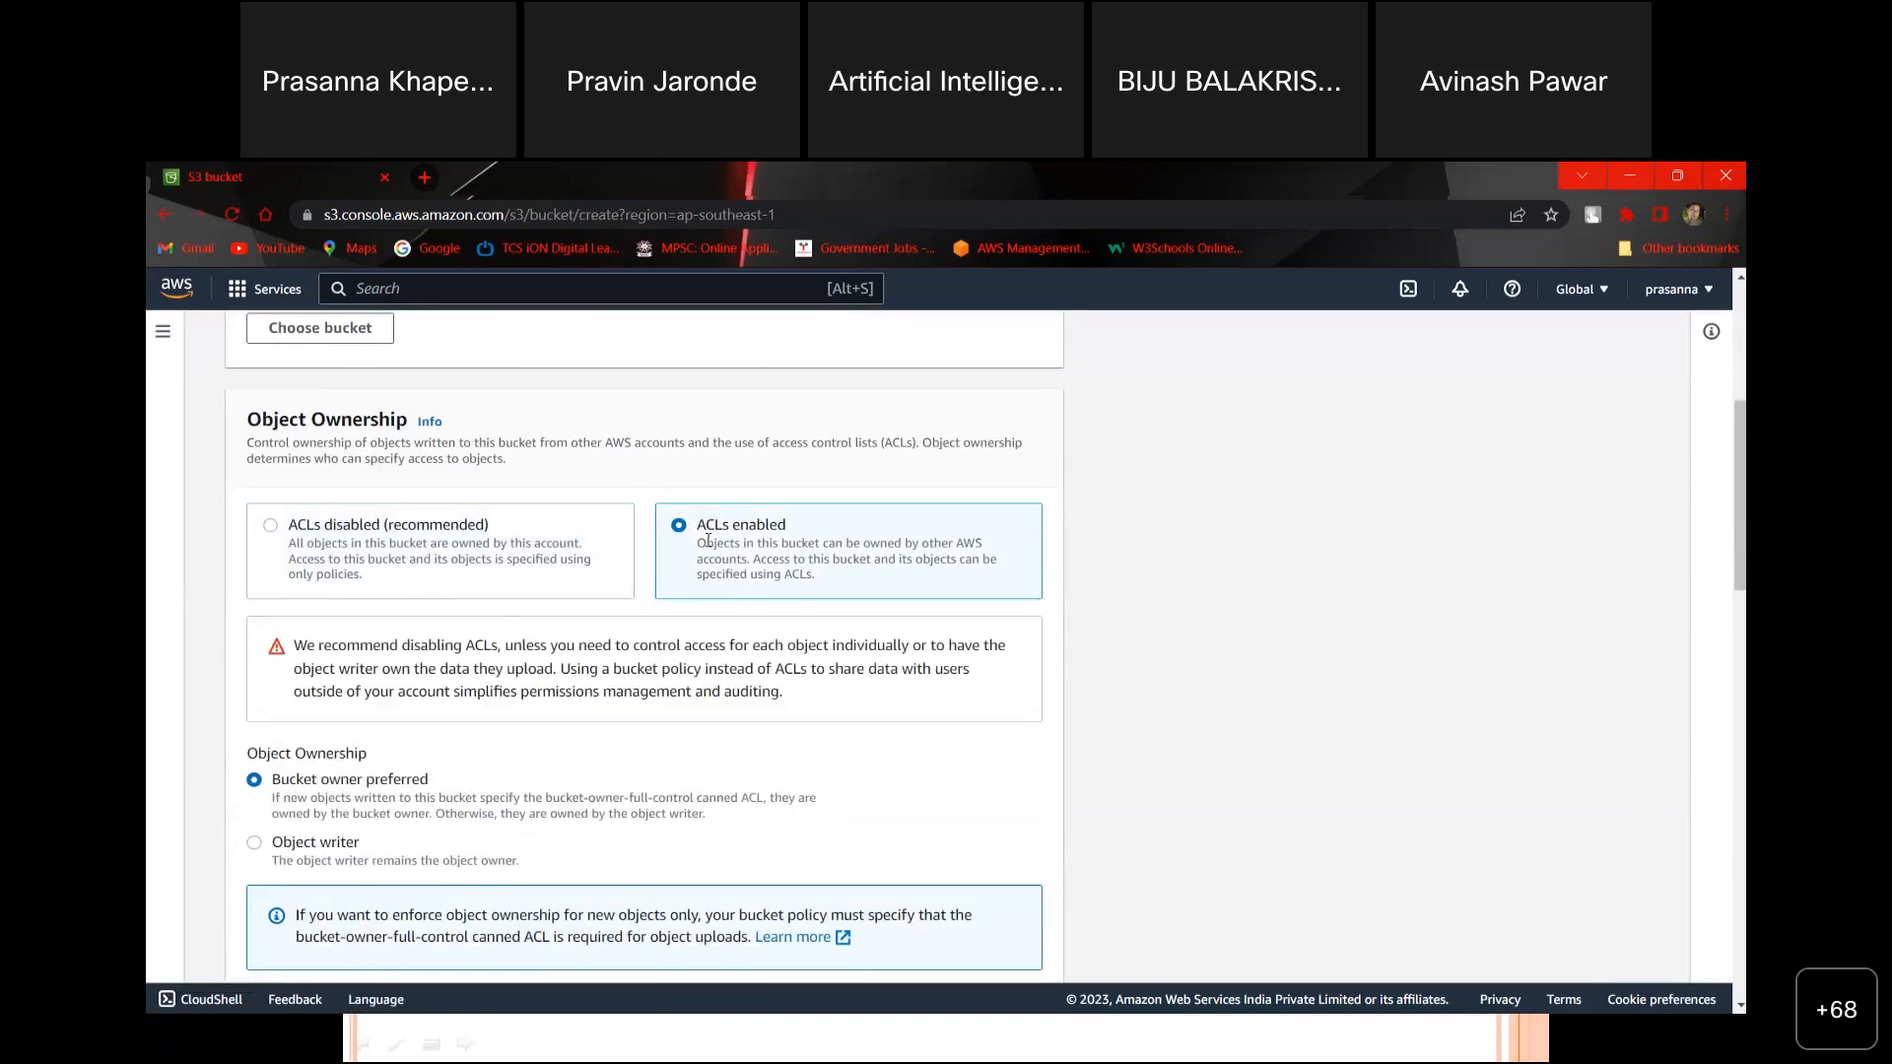
# Step: Turn off Block all public access for the new bucket and acknowledge that its objects might become public
pyautogui.scroll(-3, 708, 540)
pyautogui.scroll(-4, 392, 519)
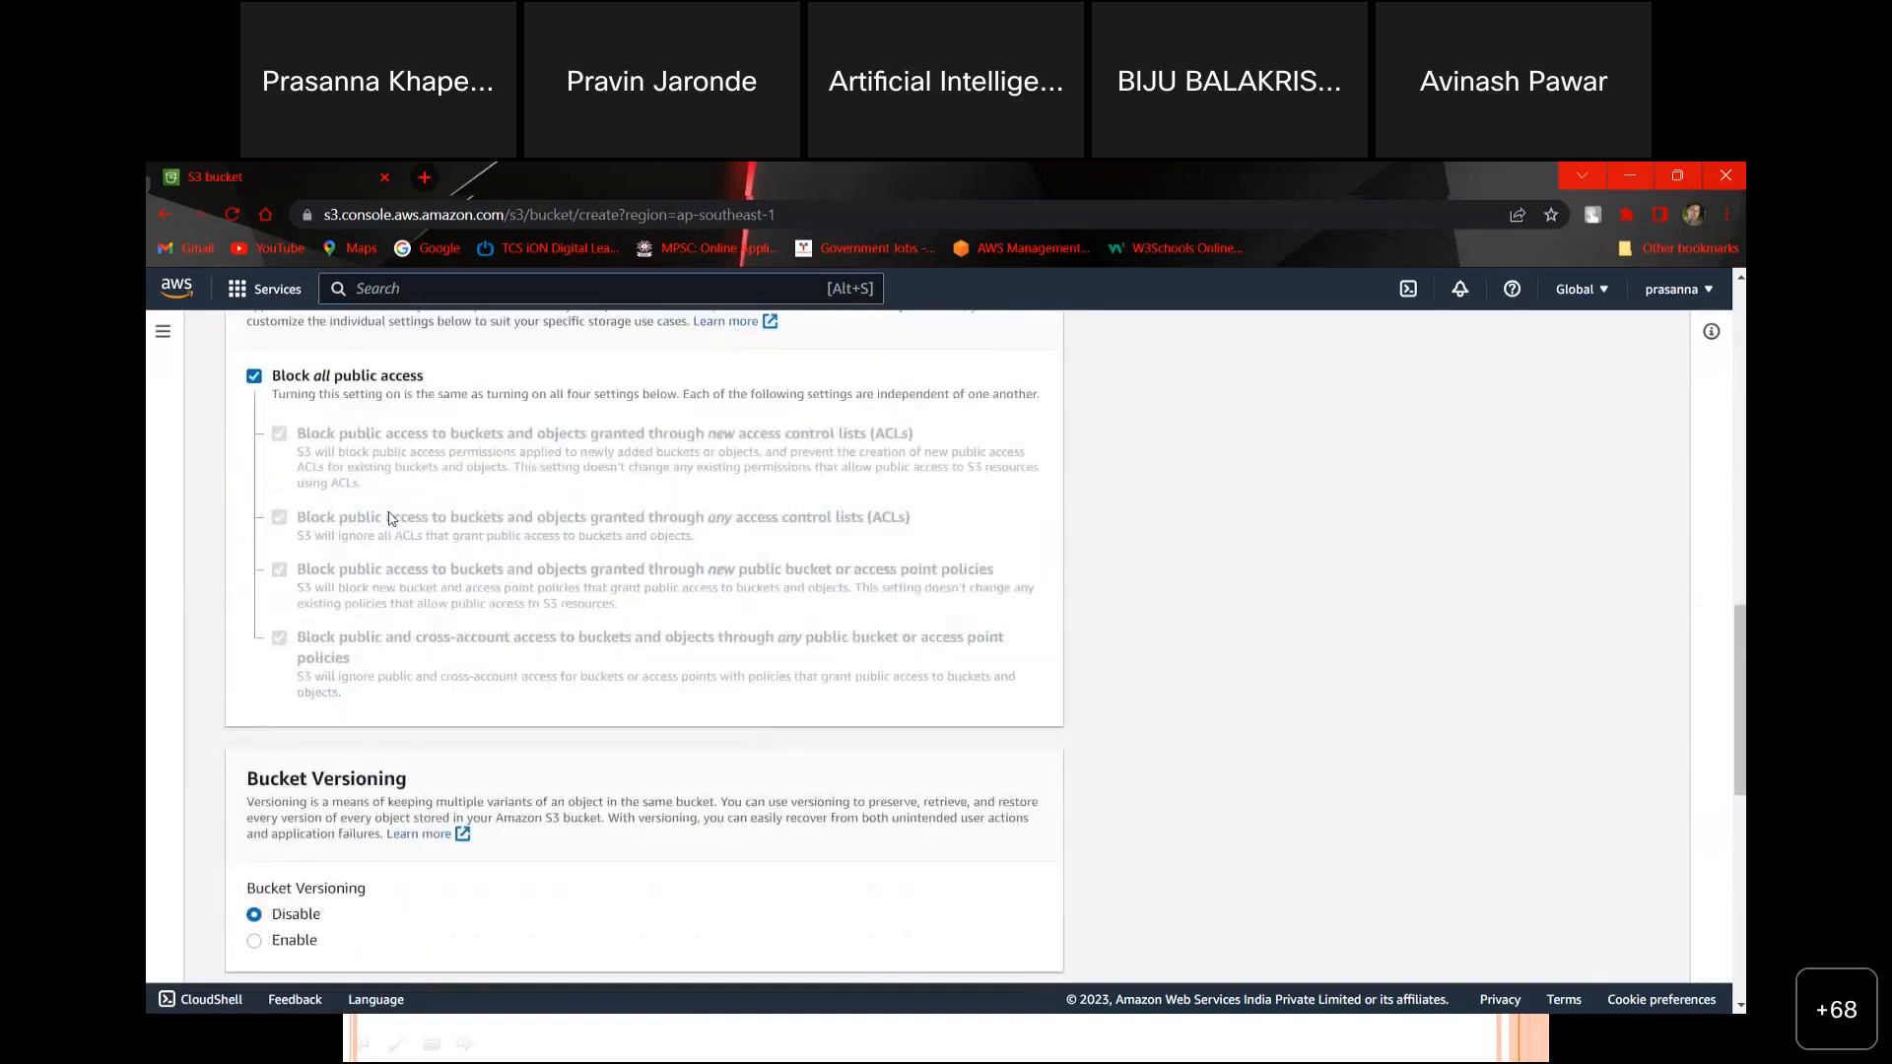
pyautogui.click(253, 378)
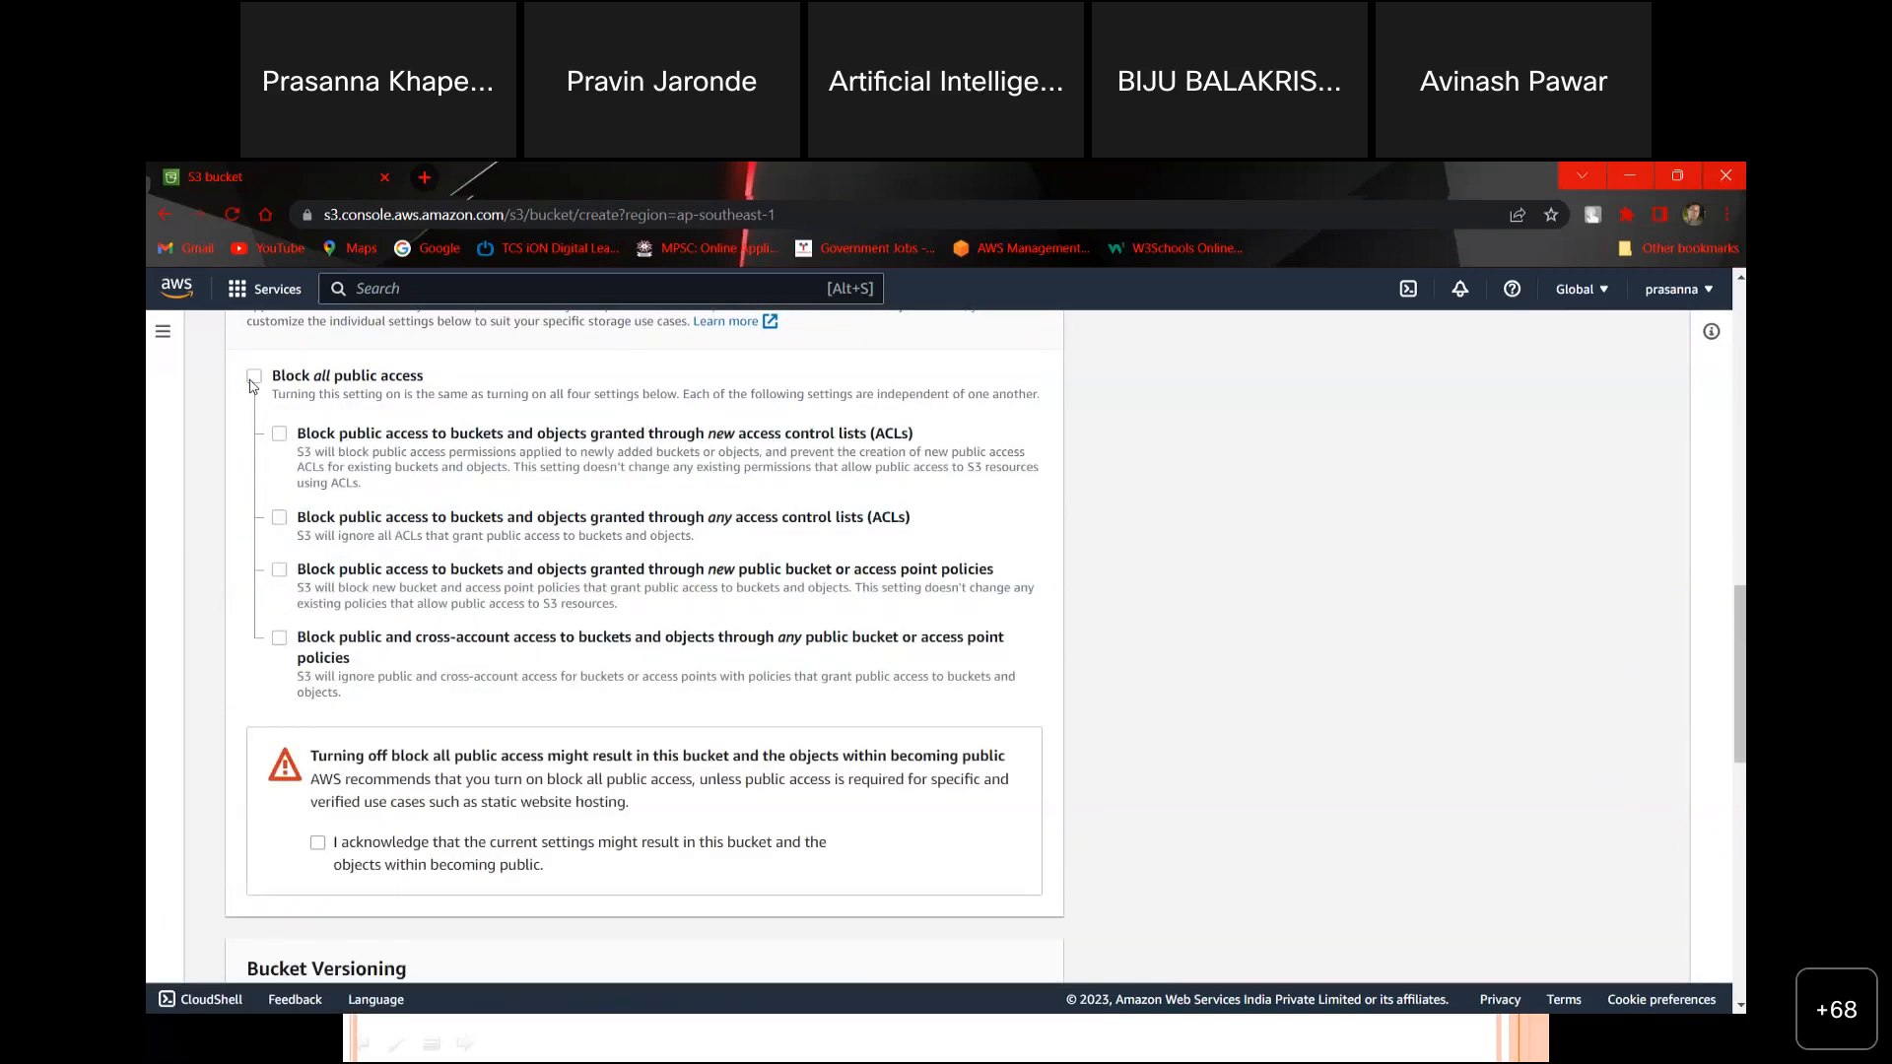
pyautogui.click(317, 844)
# Step: Enable bucket versioning and create the bucket with default SSE-S3 encryption
pyautogui.scroll(-2, 528, 784)
pyautogui.scroll(-1, 528, 783)
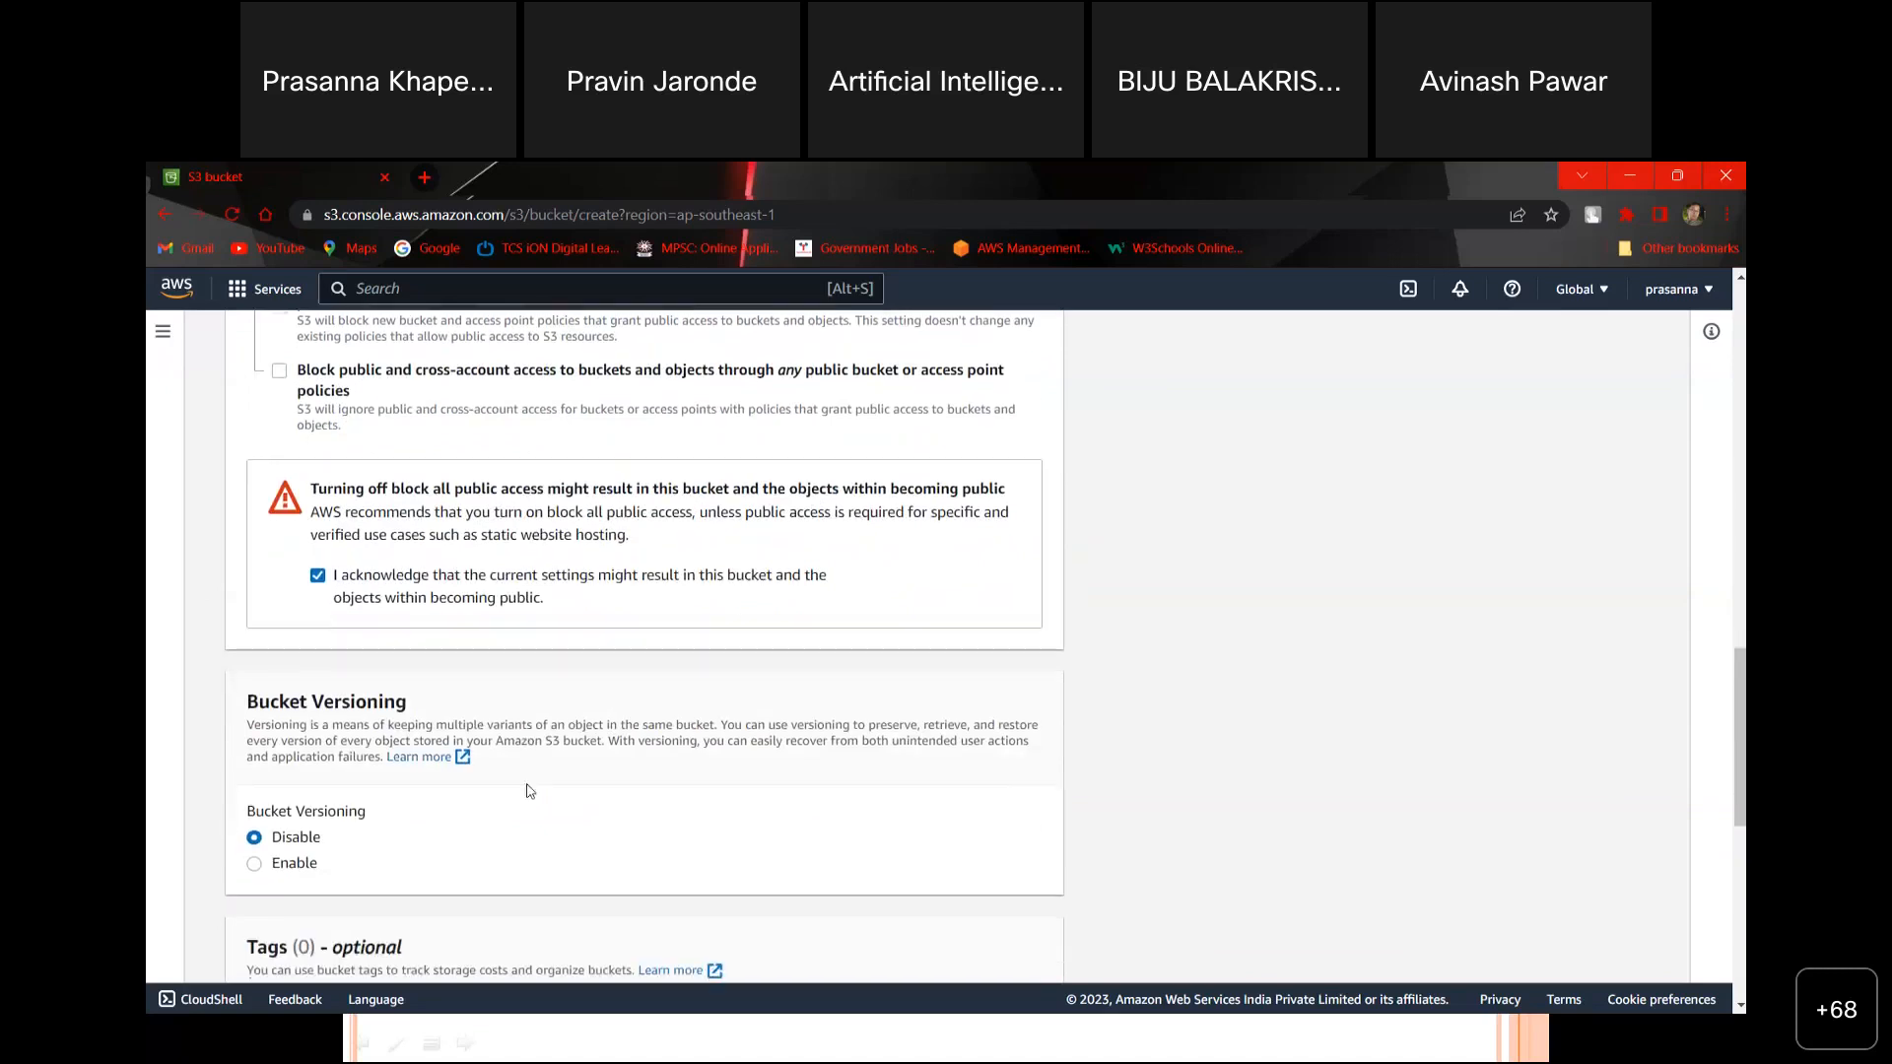
pyautogui.scroll(-1, 531, 769)
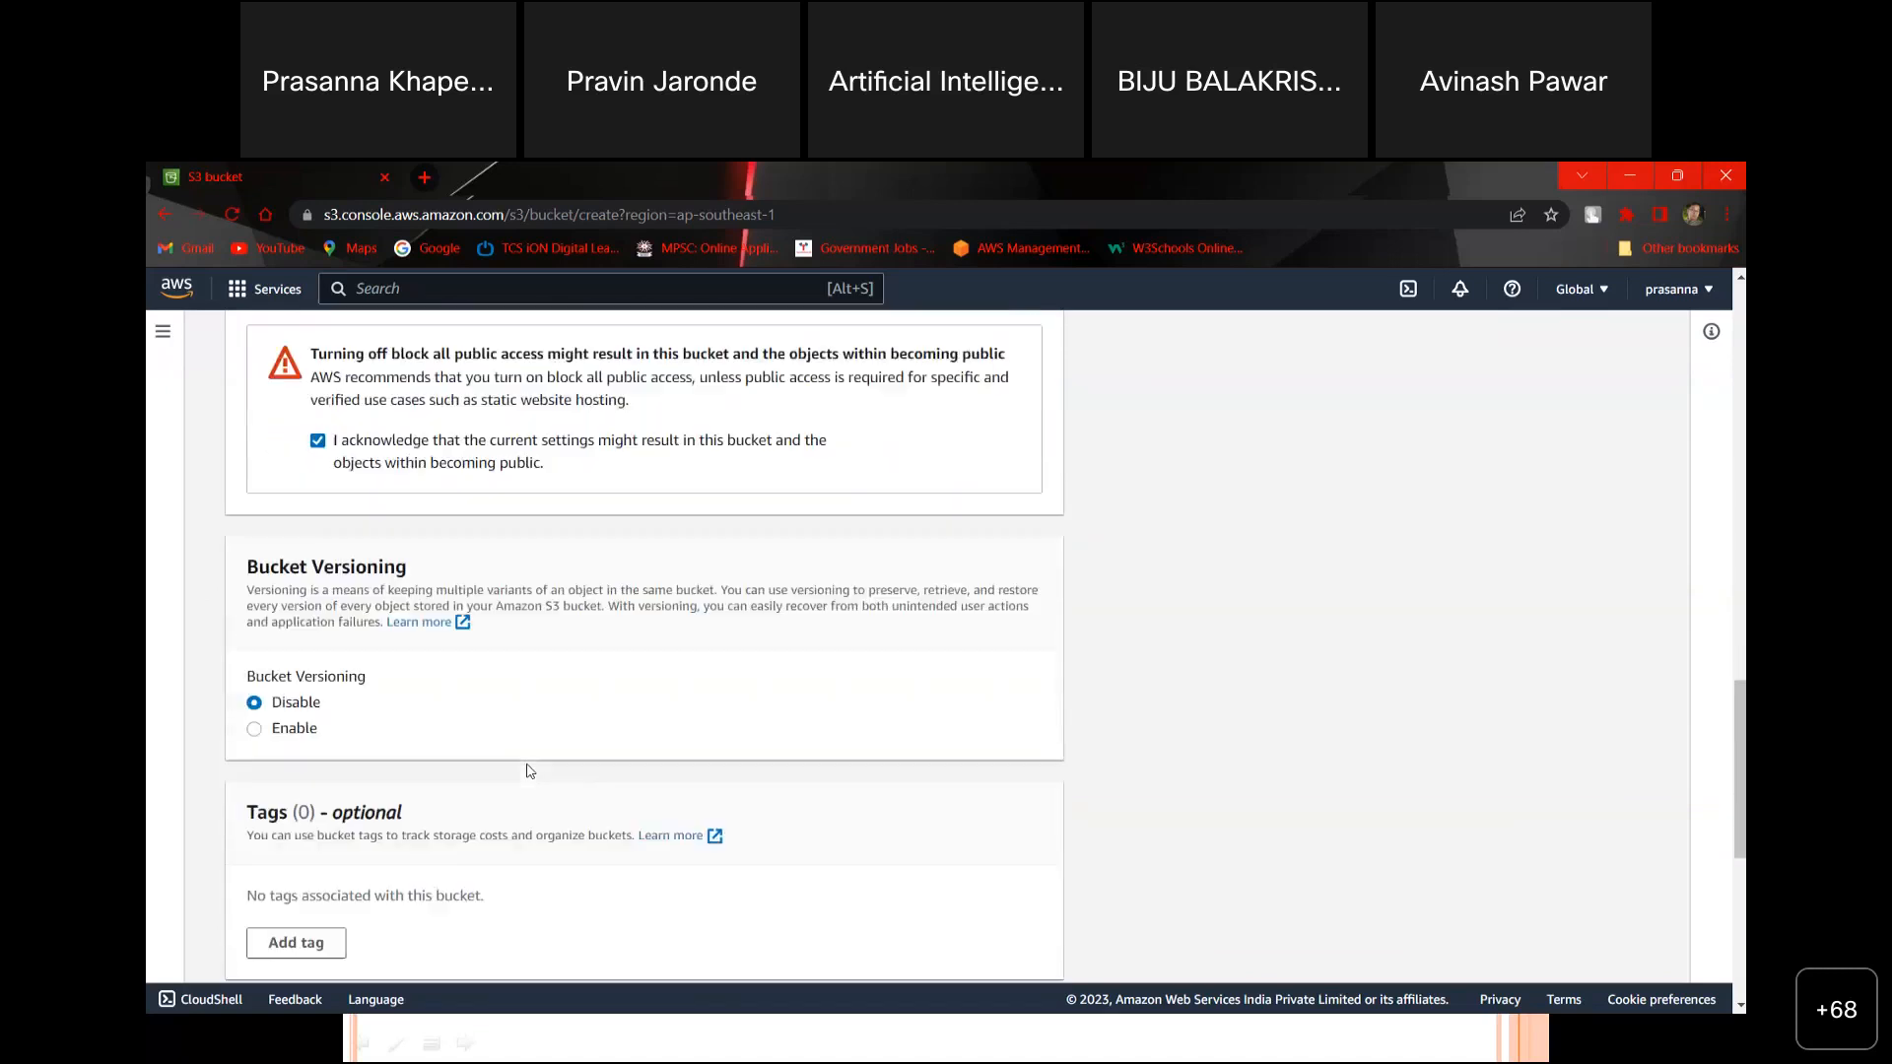
pyautogui.click(259, 724)
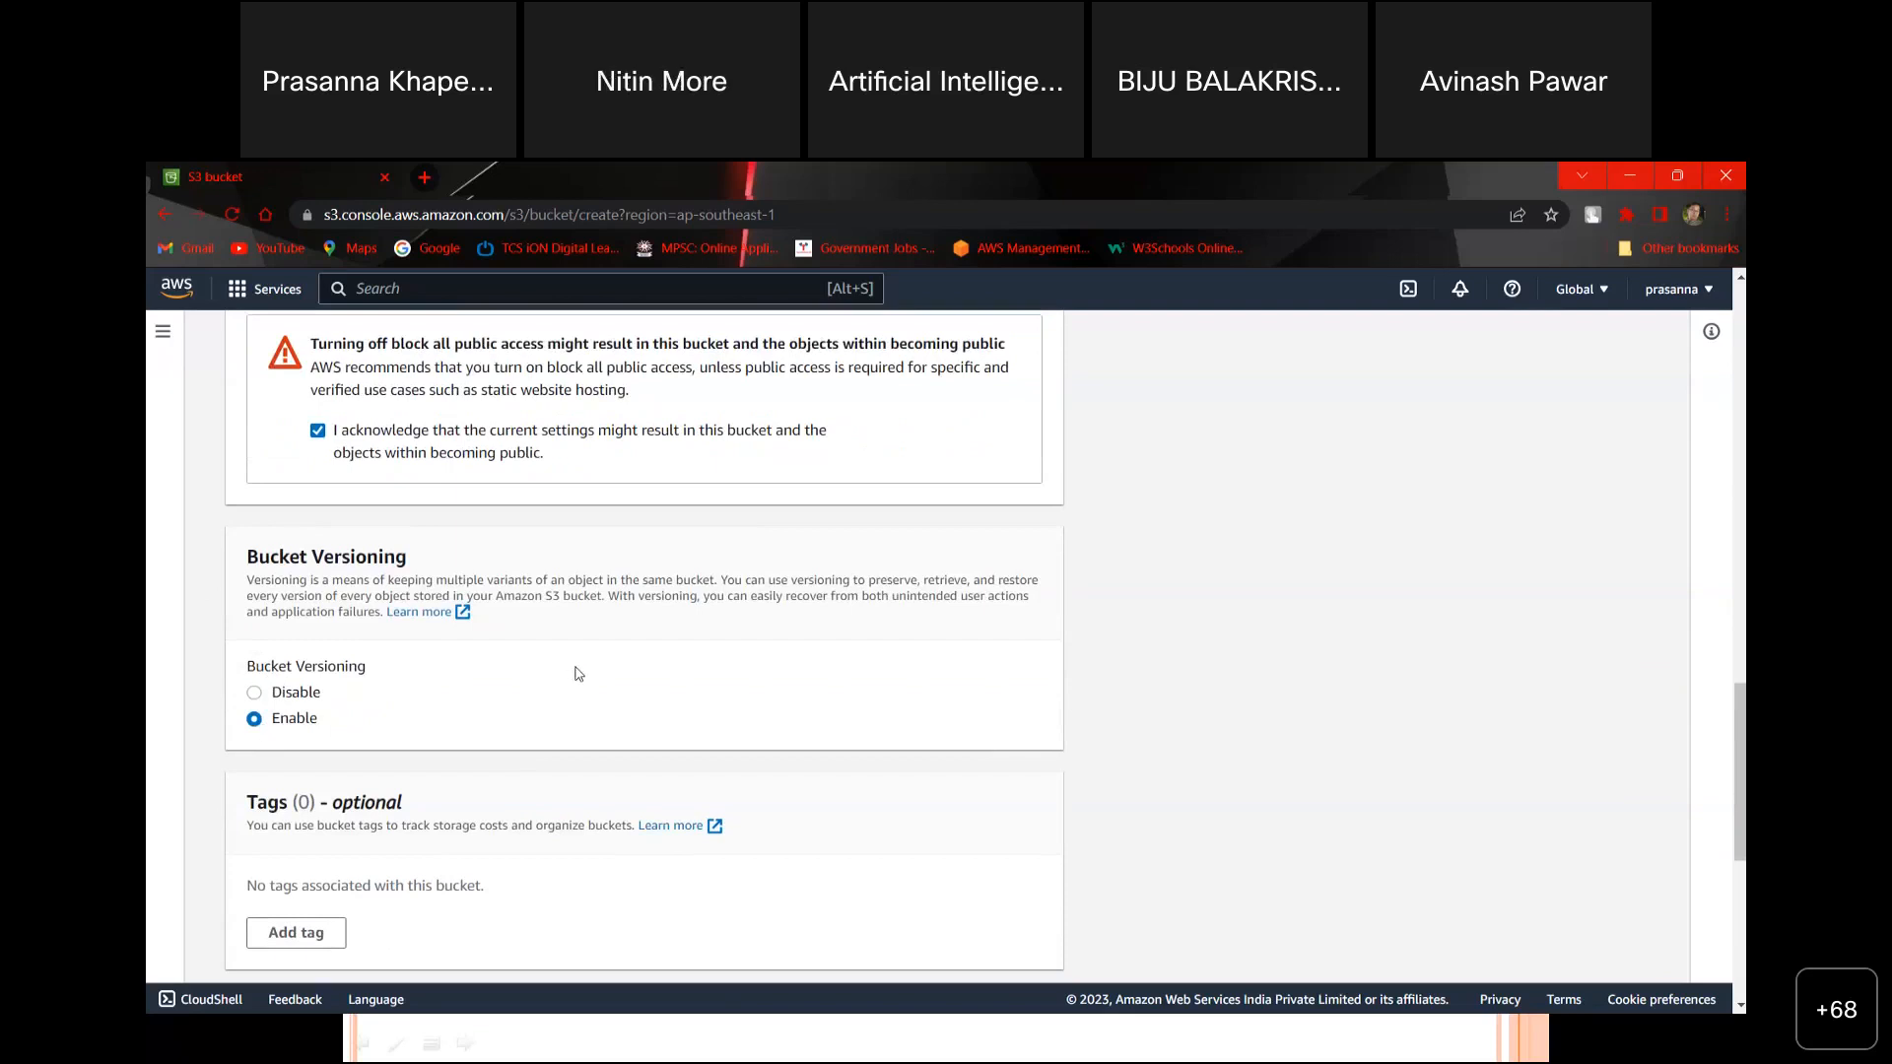
pyautogui.scroll(-1, 718, 760)
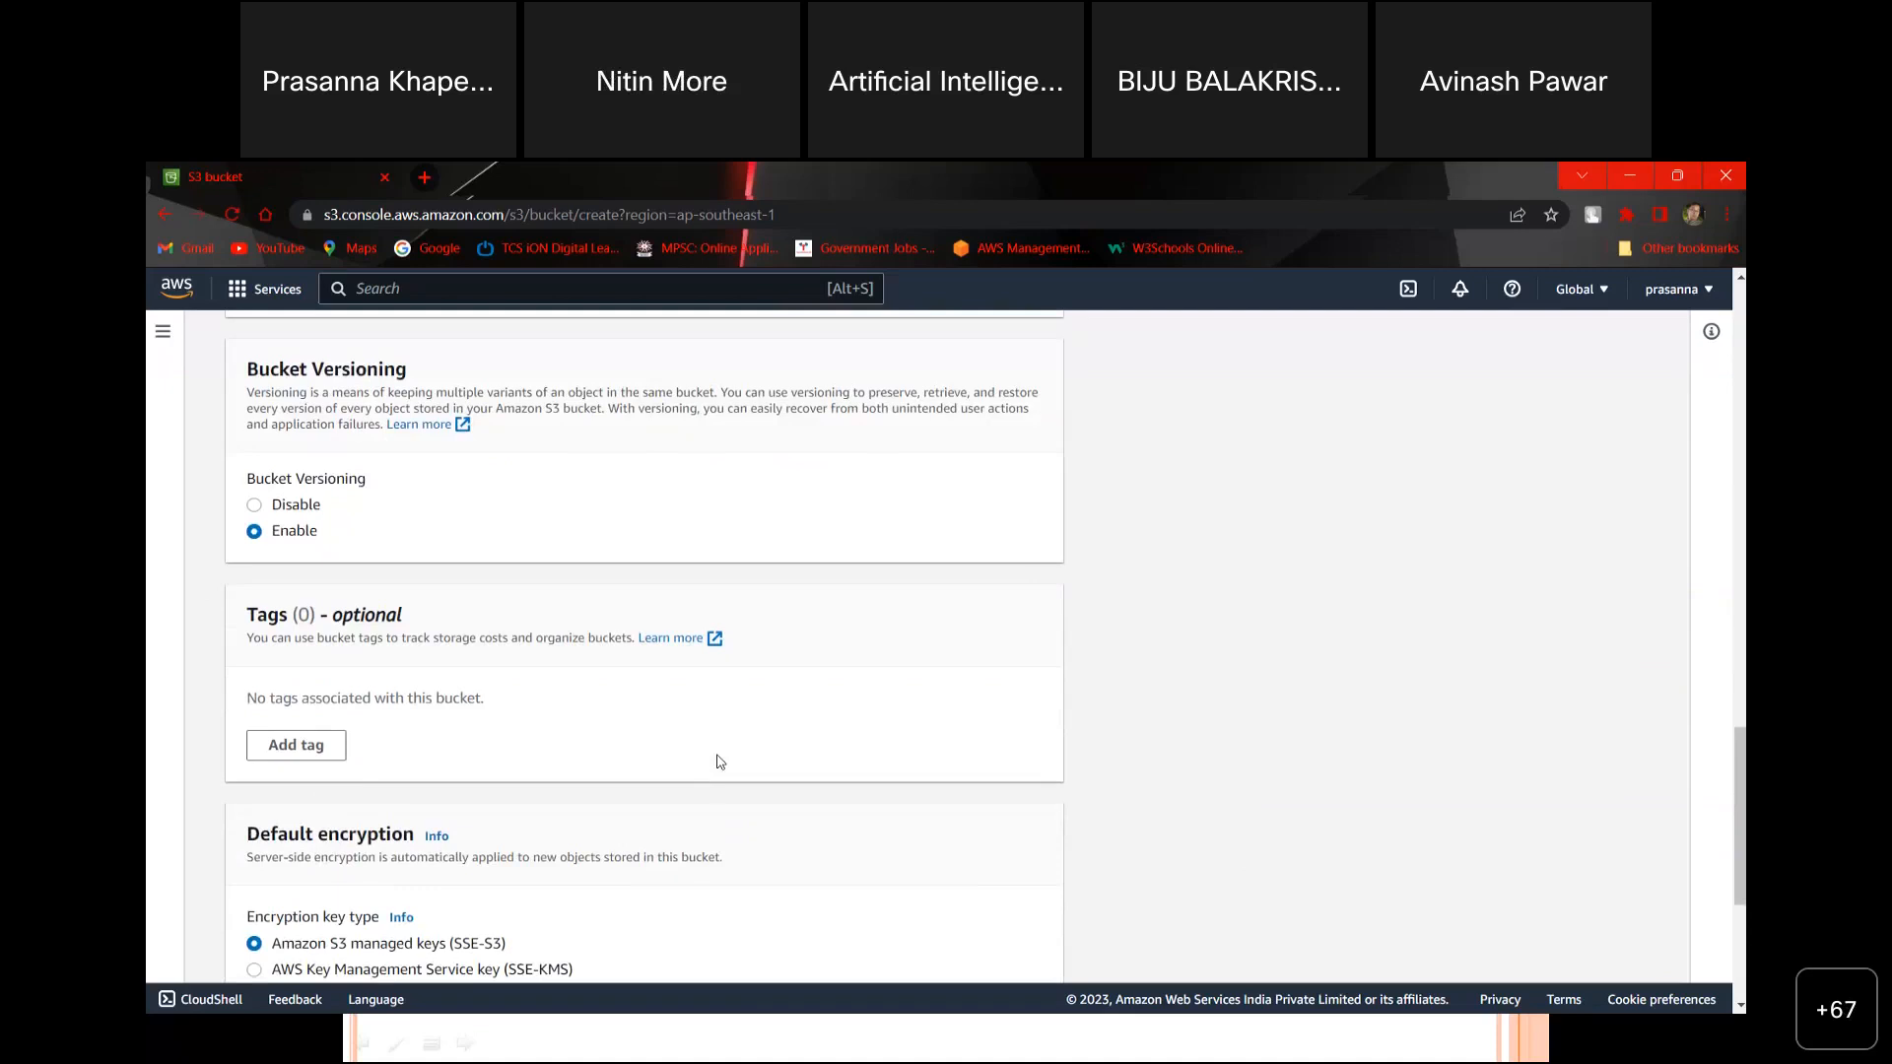
pyautogui.scroll(-1, 718, 760)
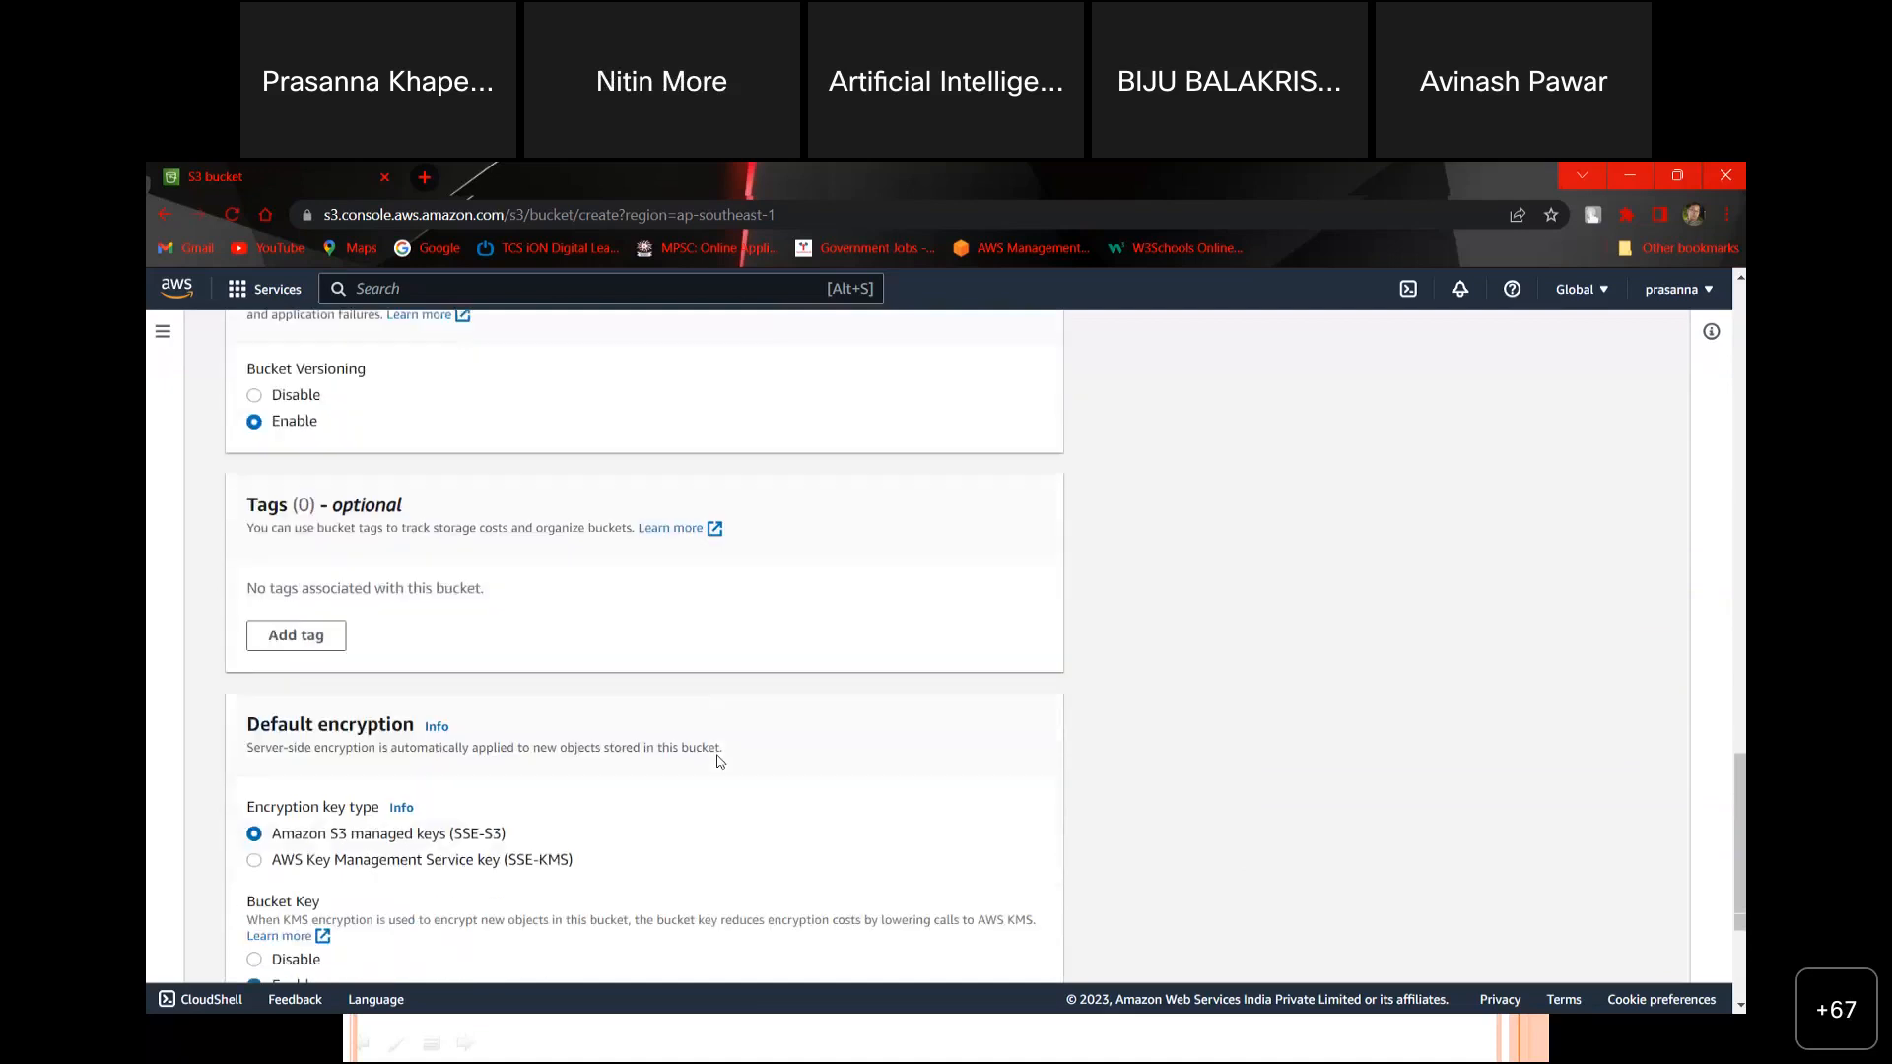
pyautogui.scroll(-1, 719, 761)
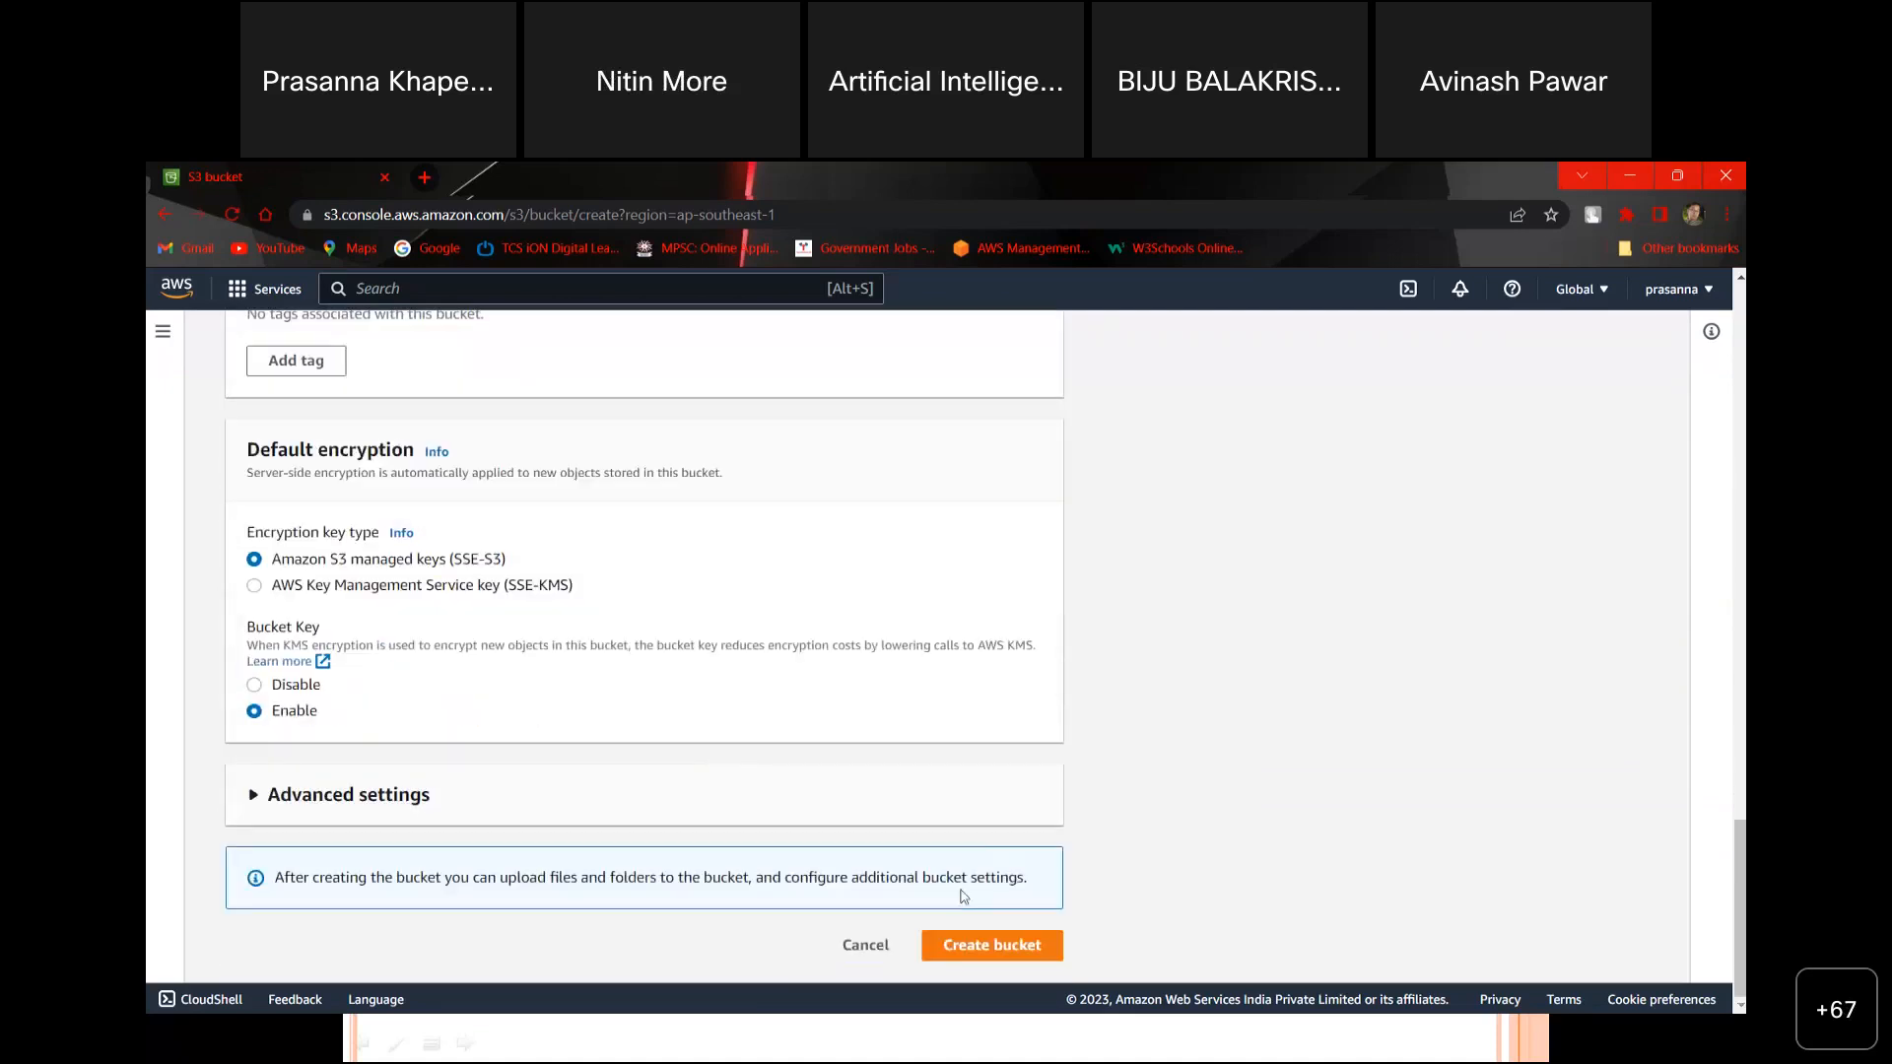
pyautogui.click(976, 944)
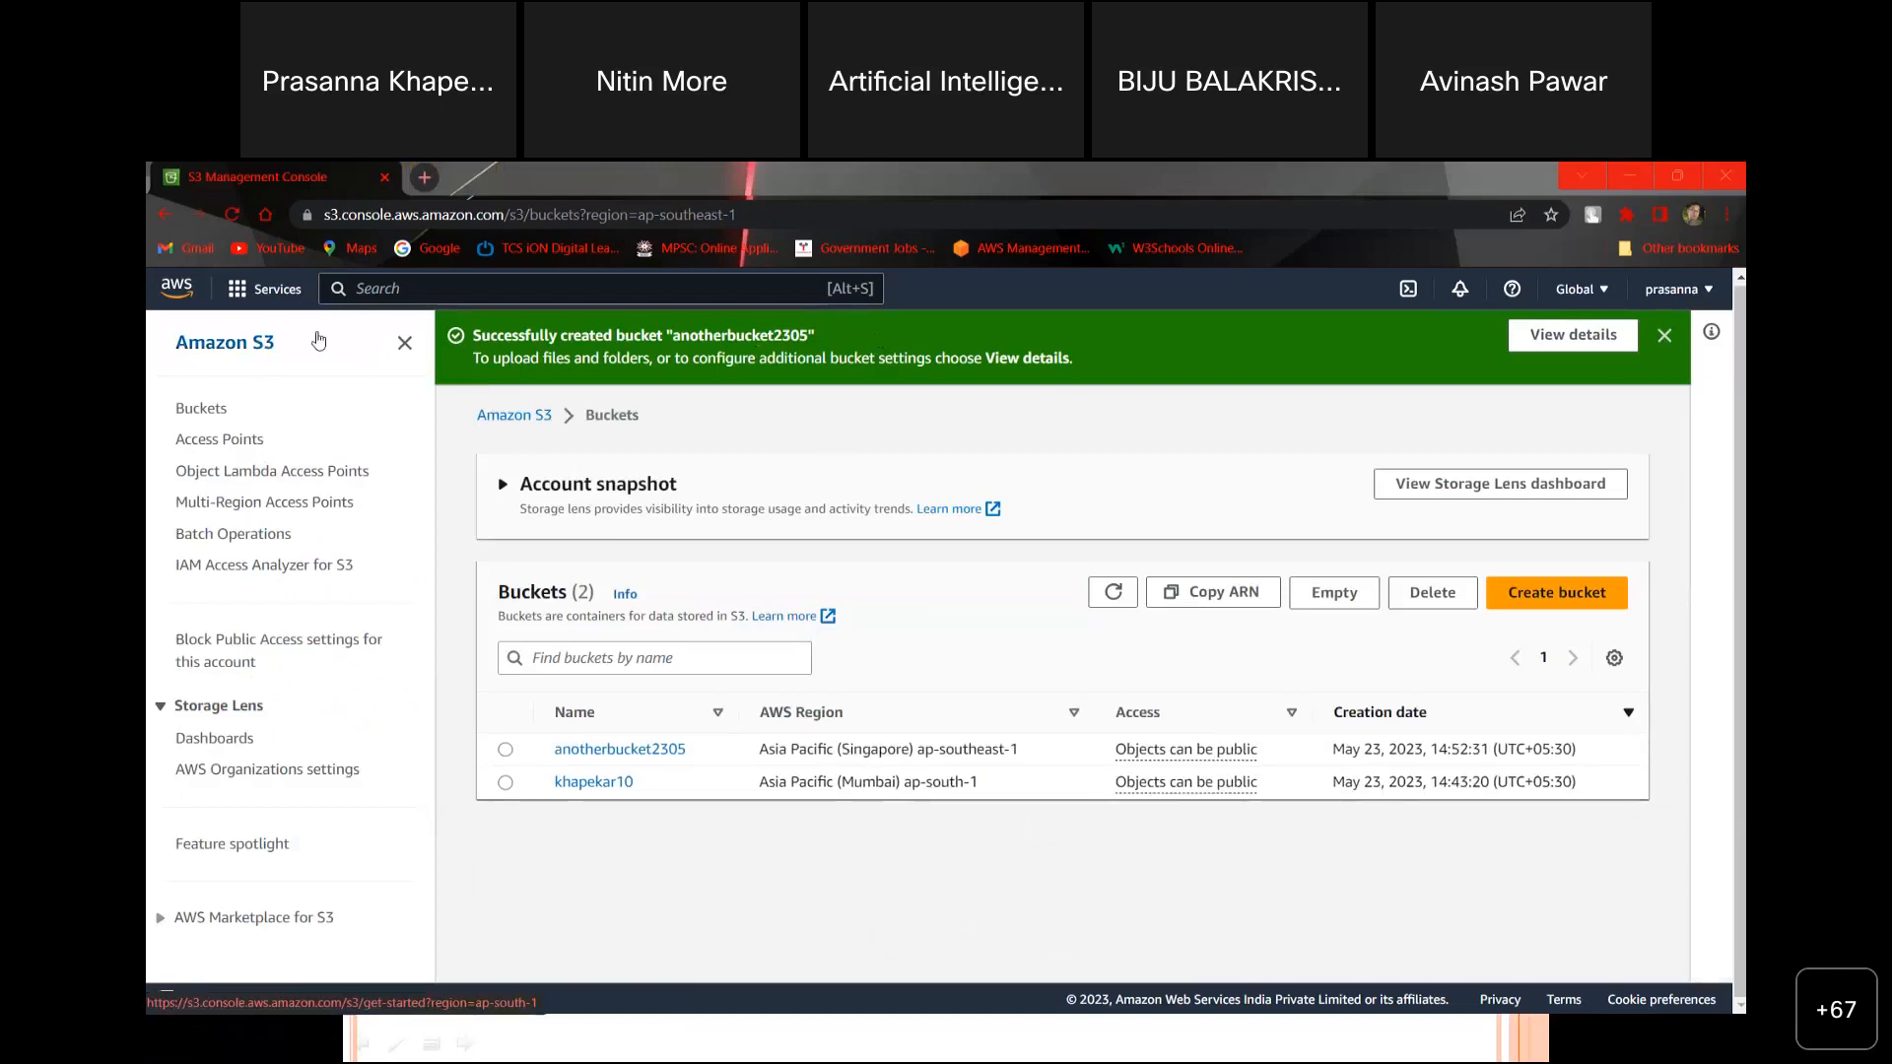
# Step: Open the Mumbai bucket and anotherbucket2305 in turn to check their contents, returning to the bucket list each time
pyautogui.click(404, 342)
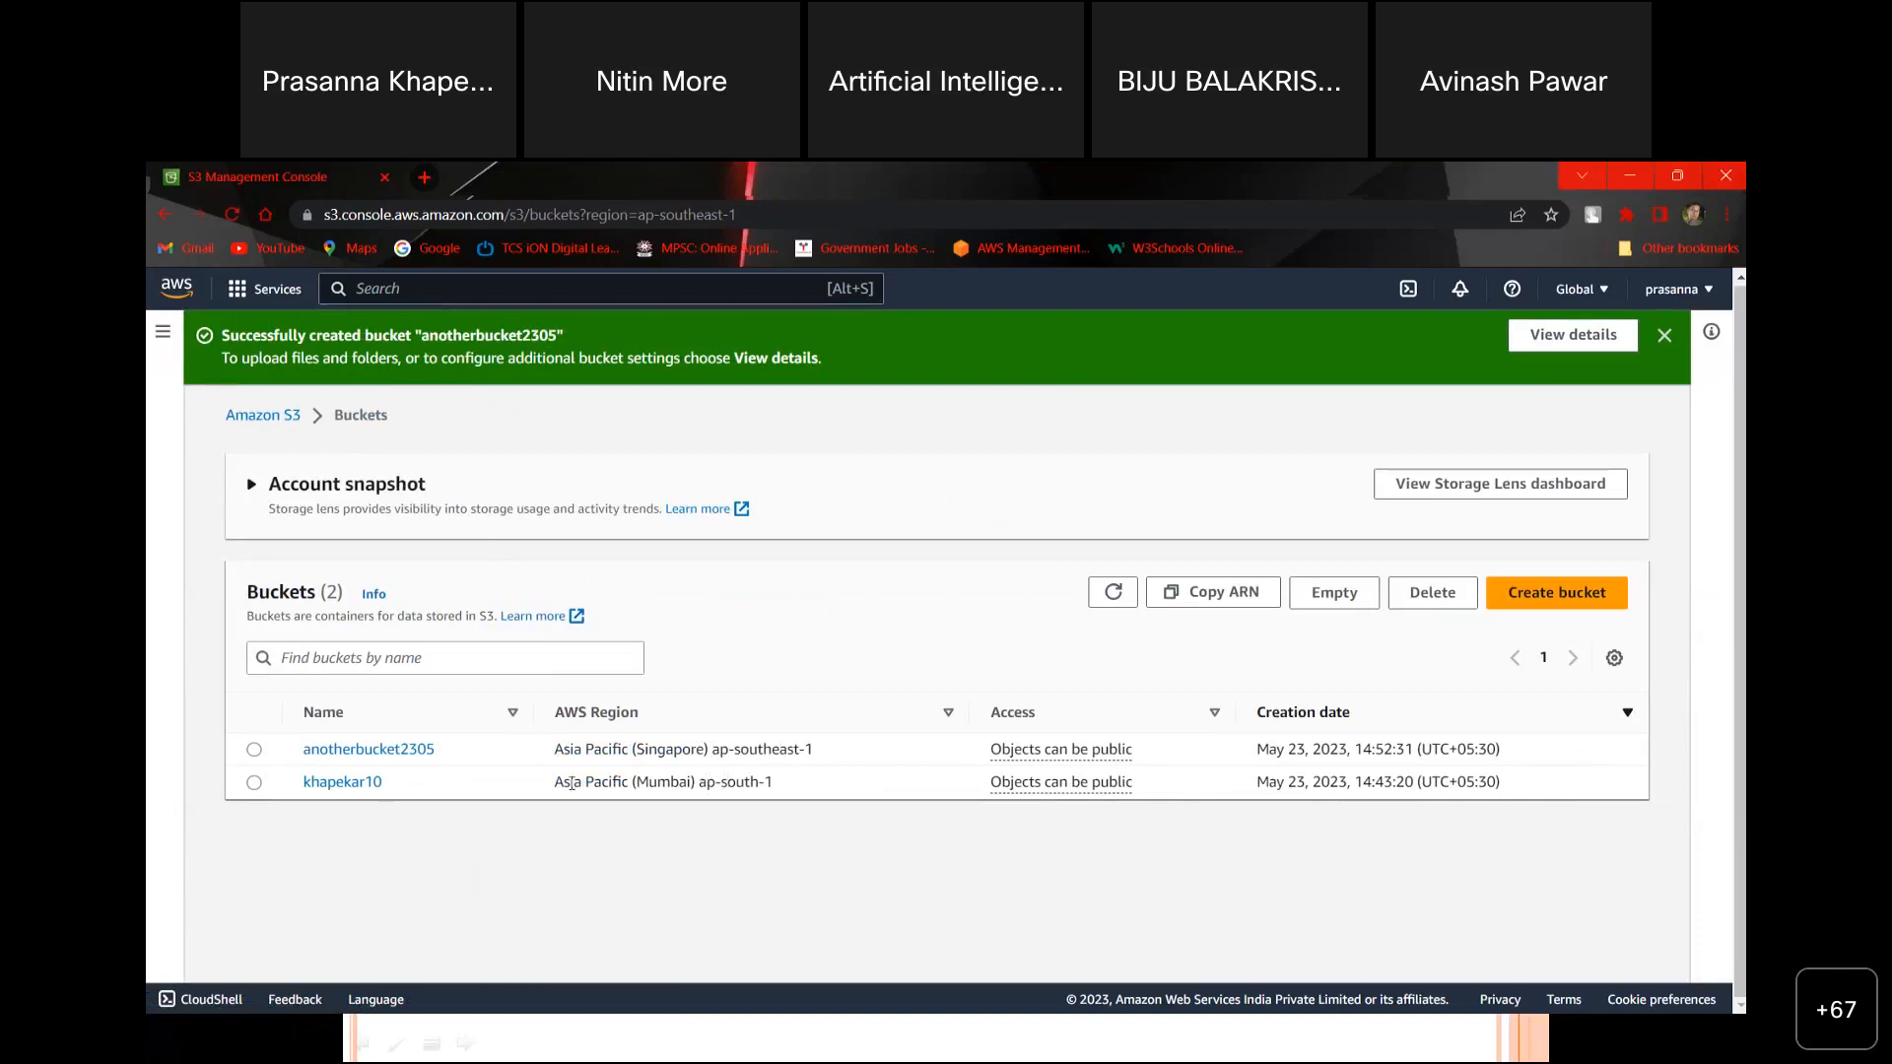
pyautogui.click(346, 784)
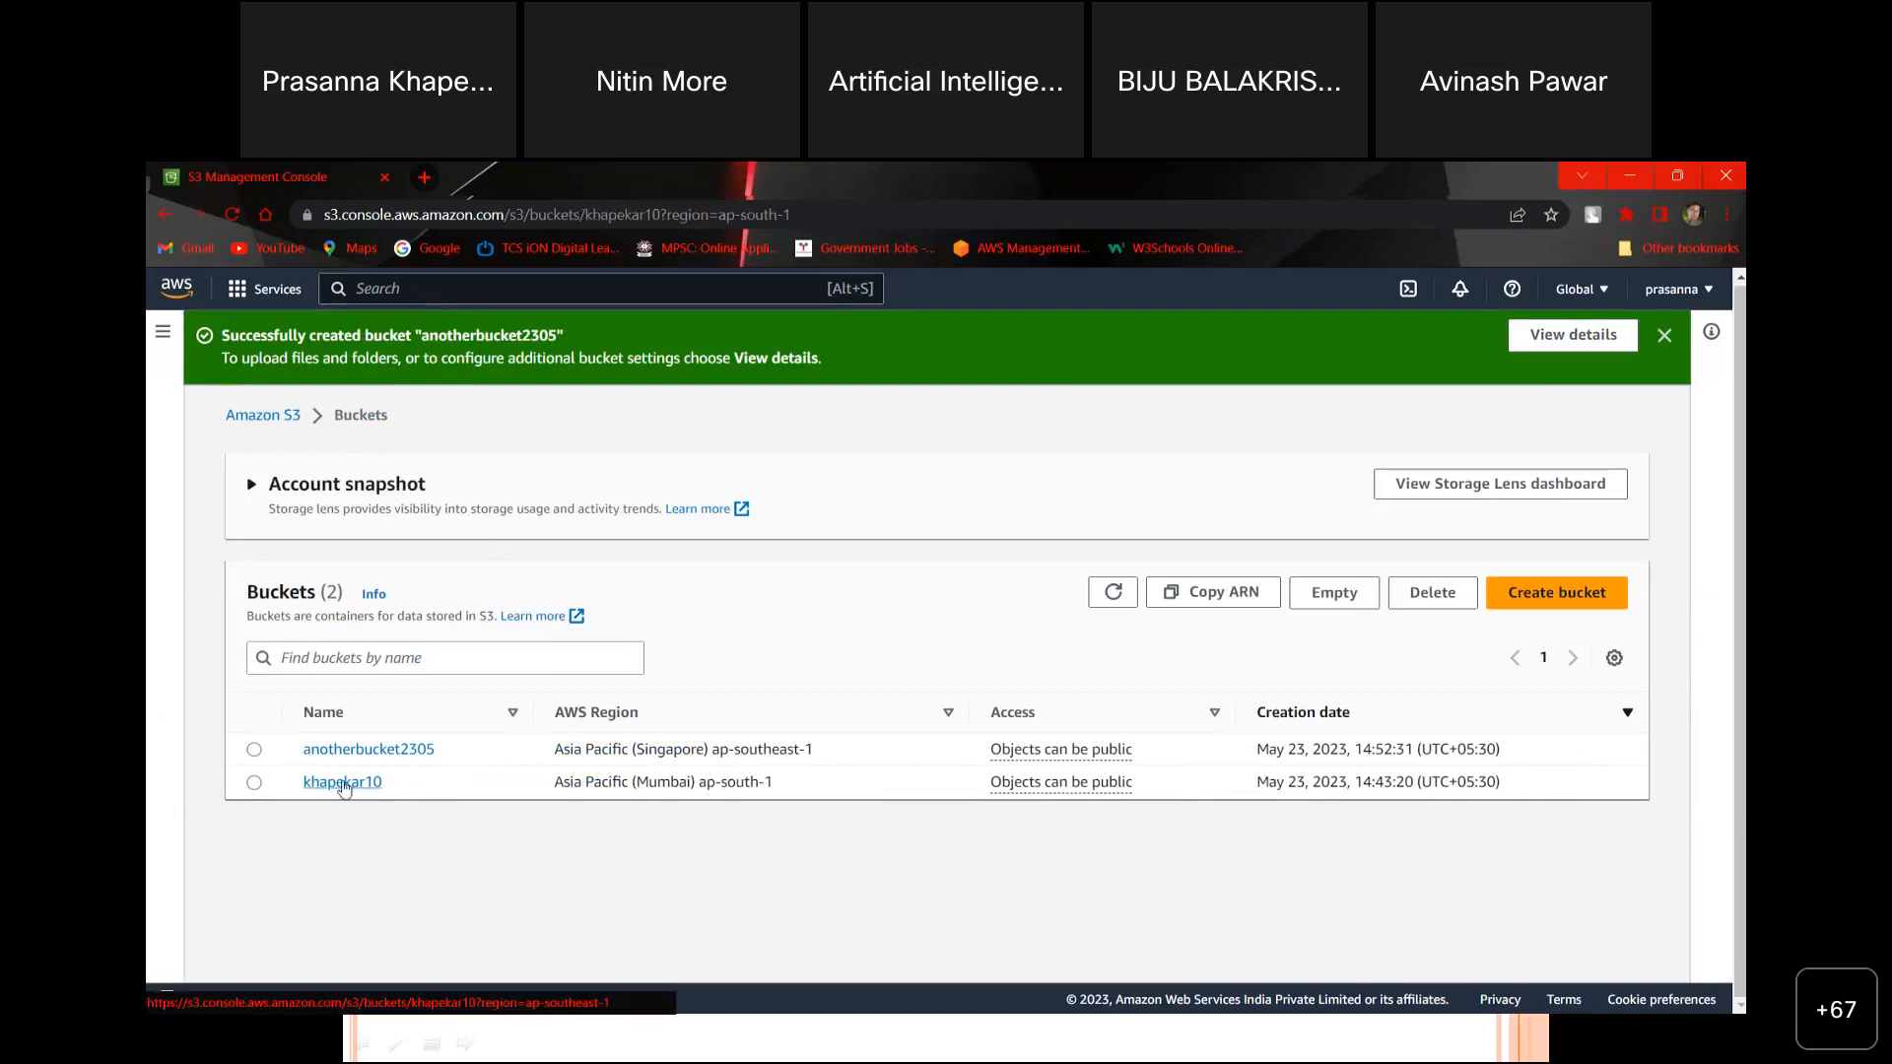
pyautogui.click(165, 213)
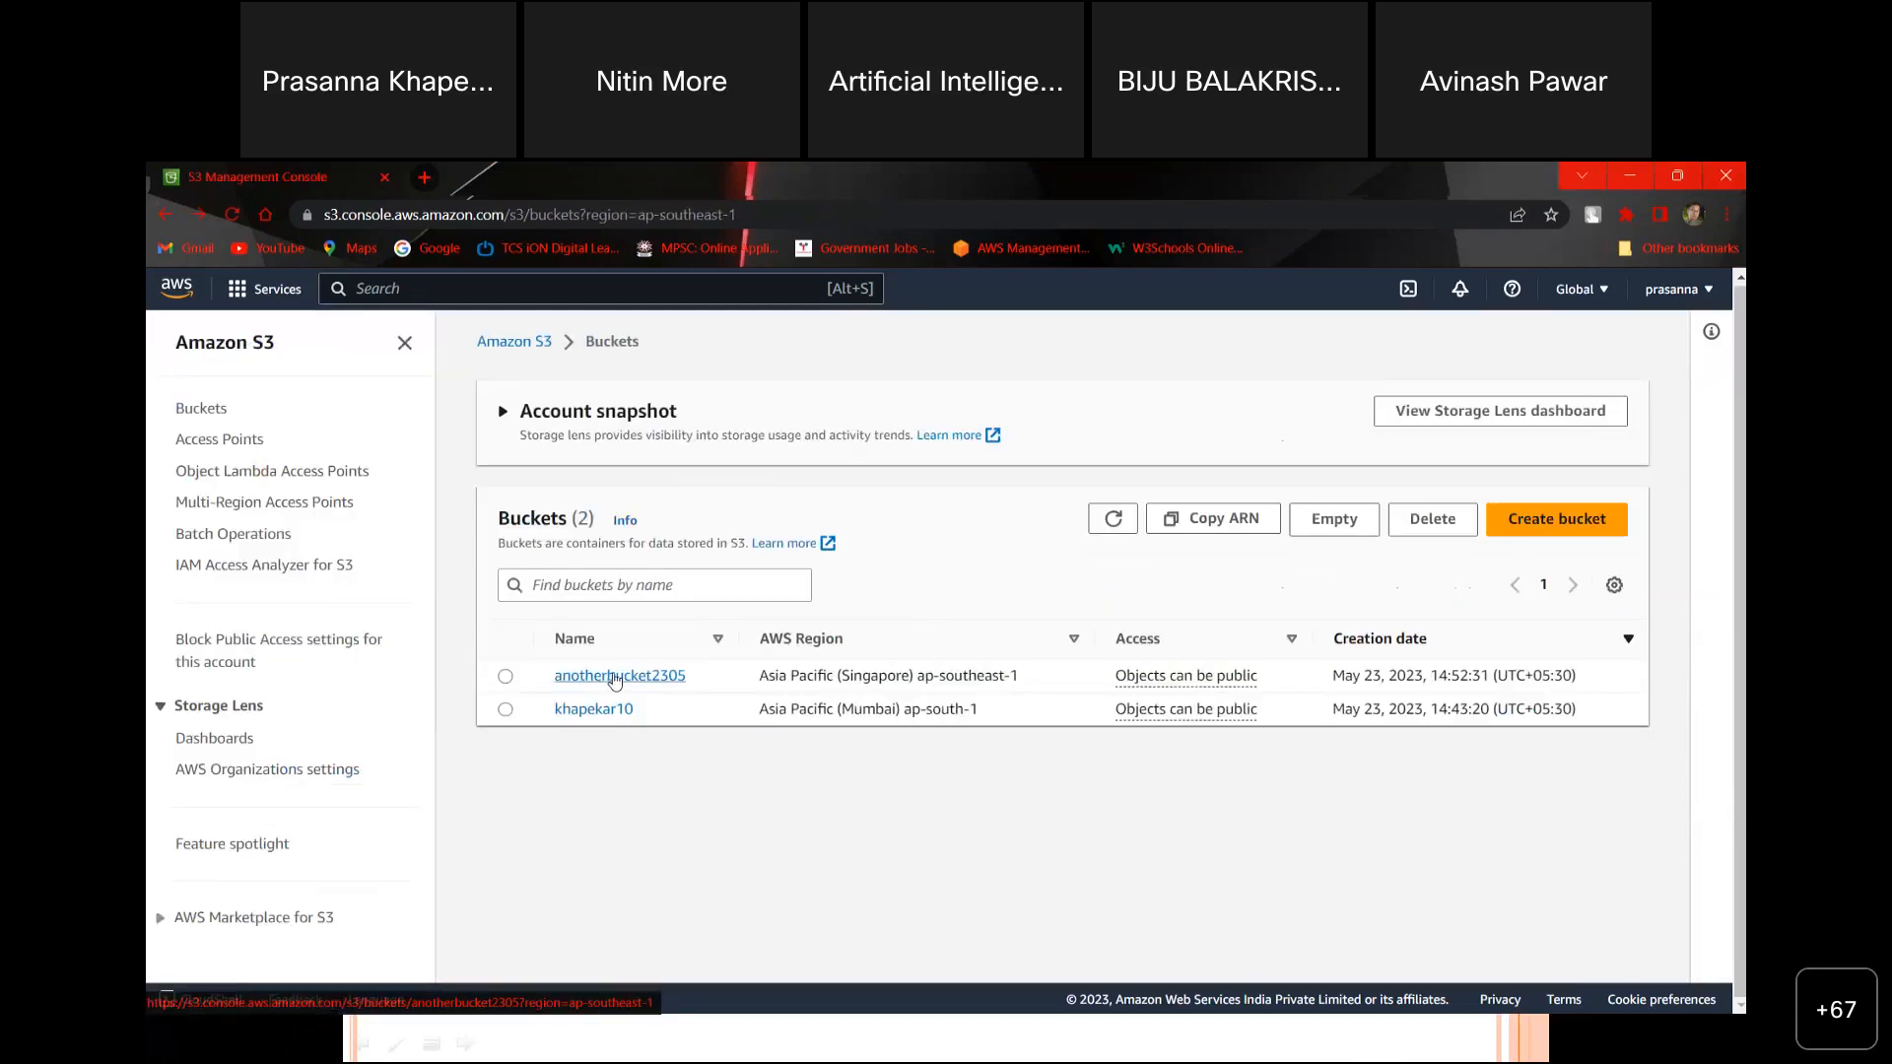
pyautogui.click(615, 678)
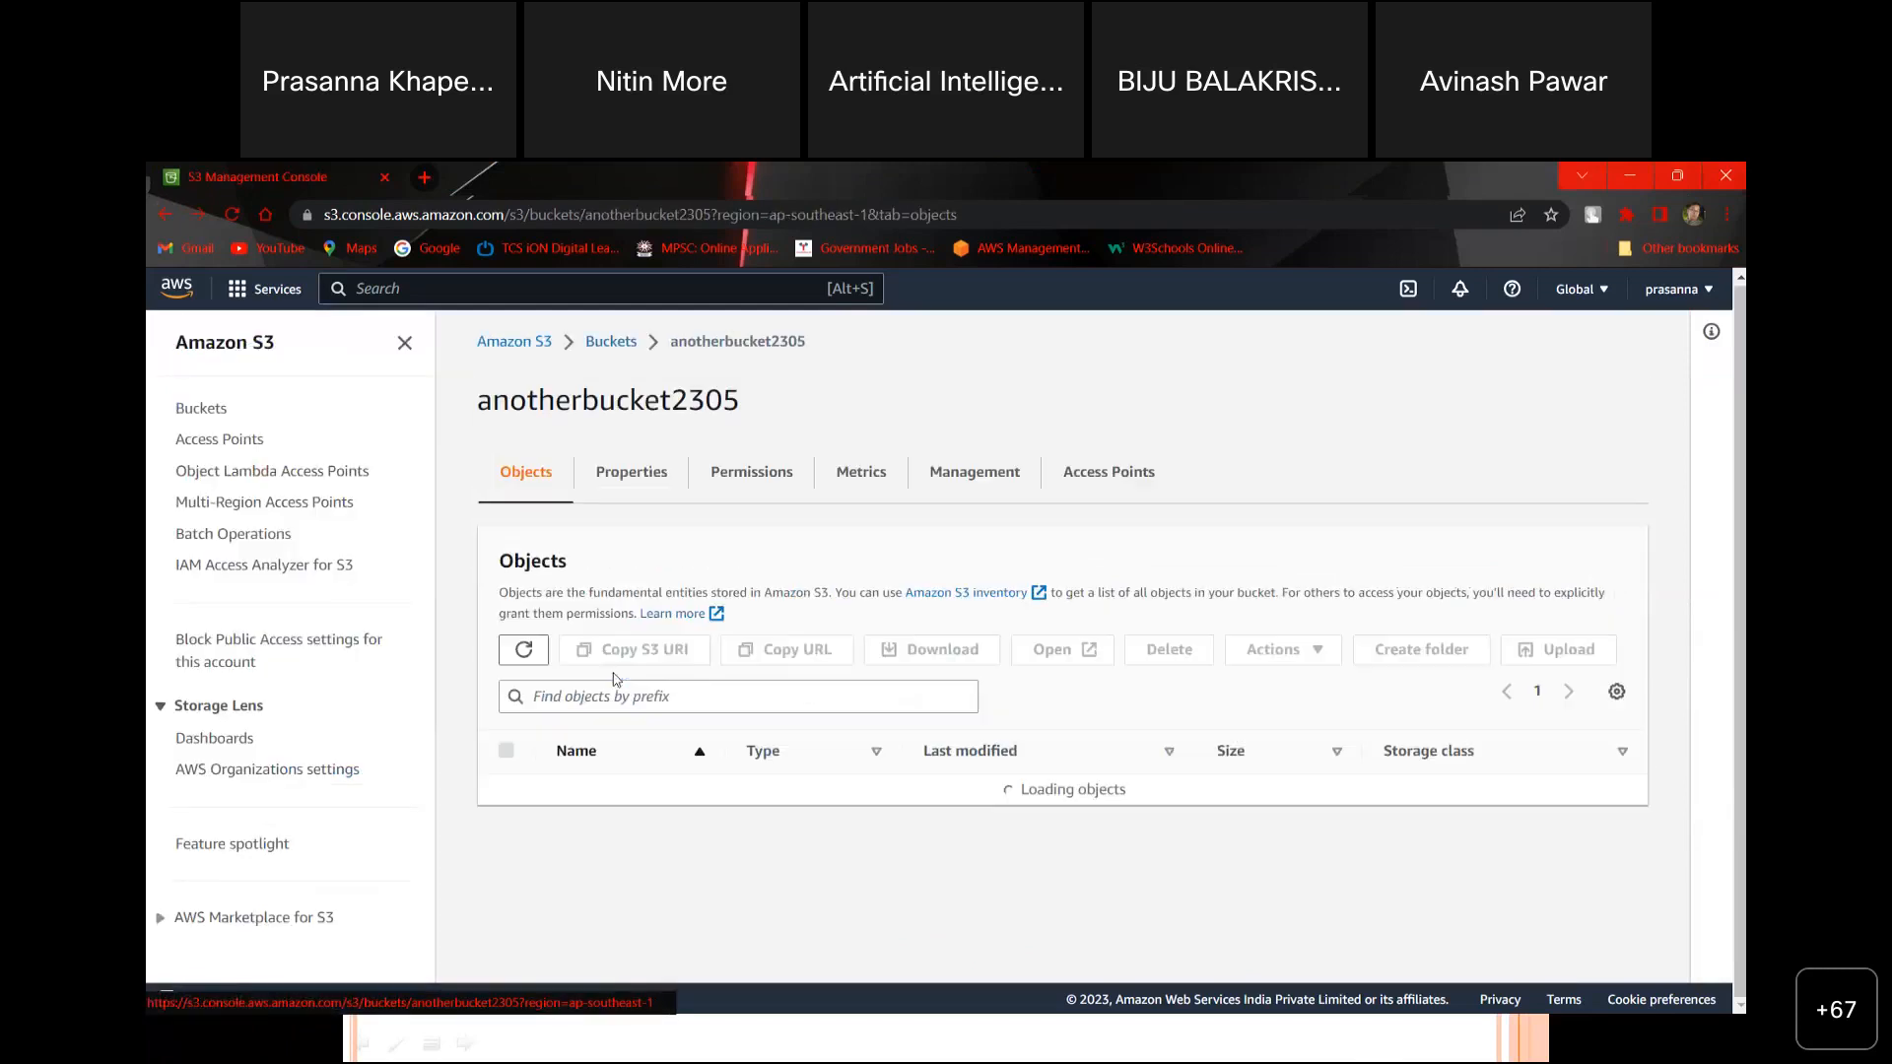
pyautogui.click(168, 216)
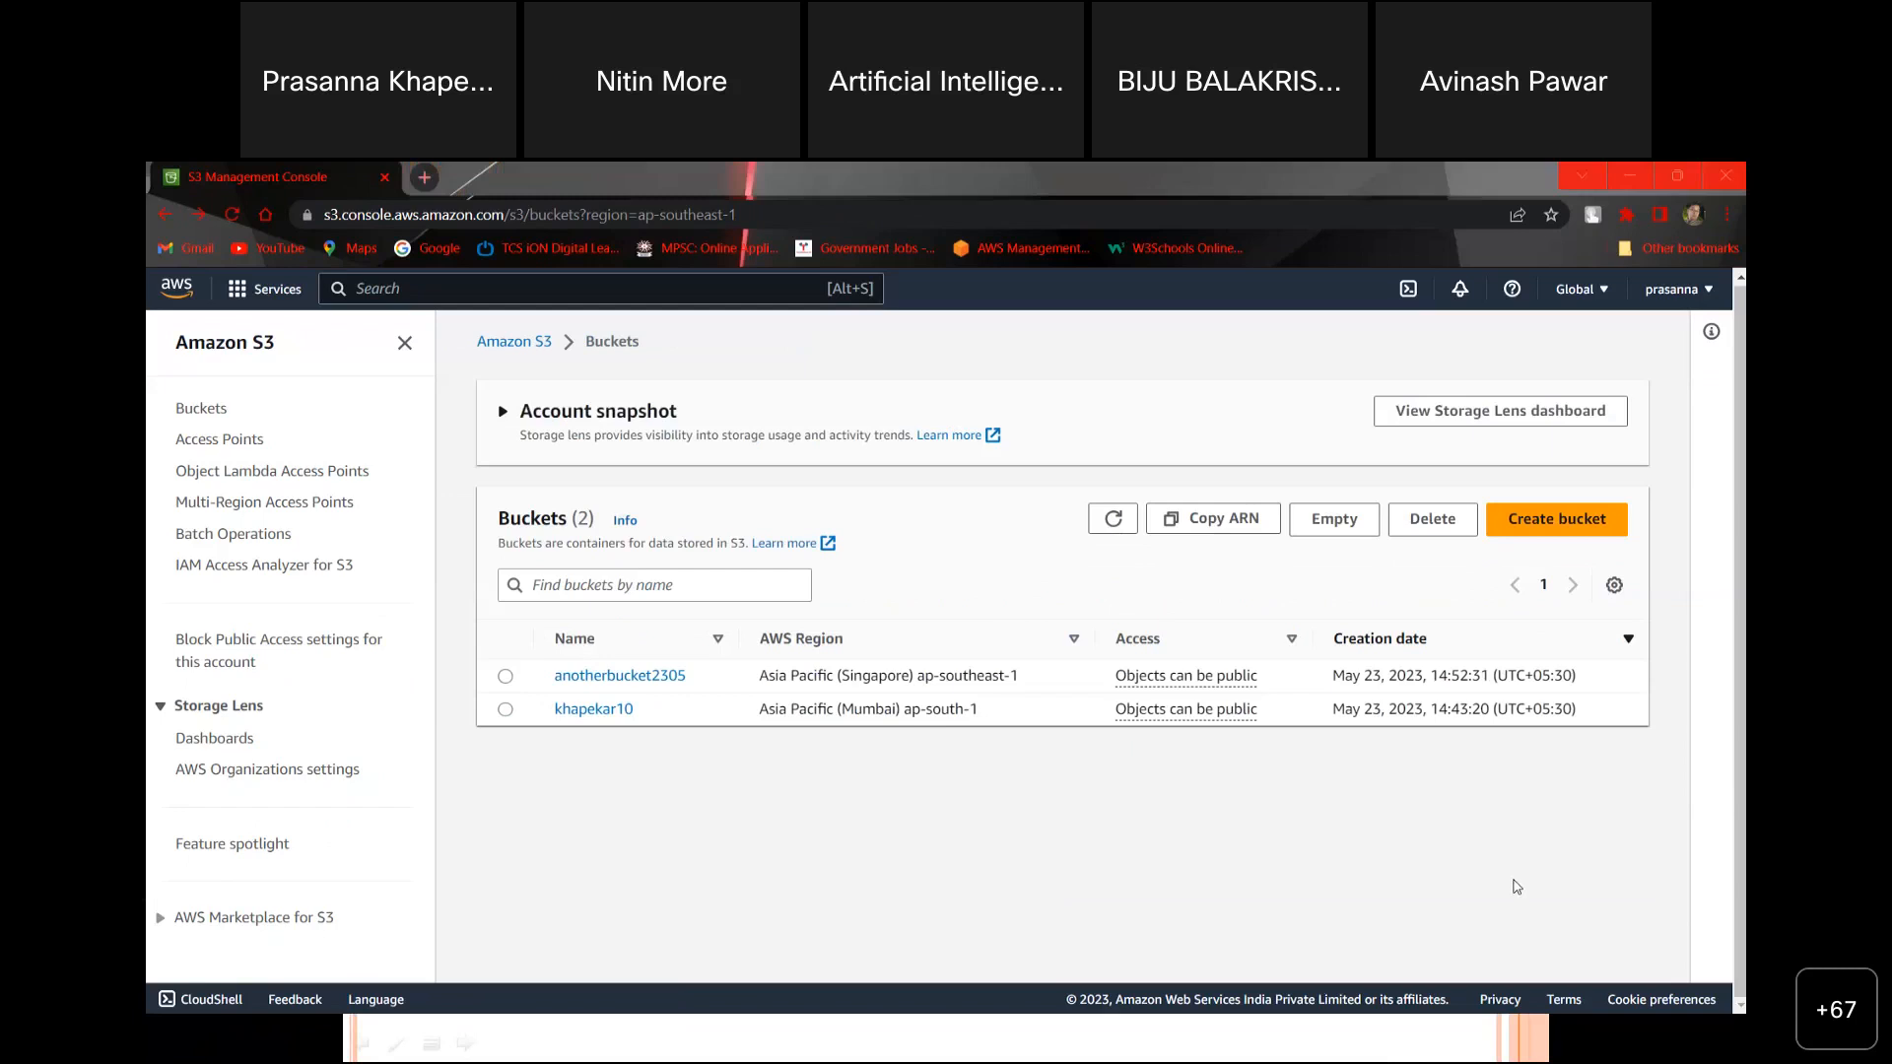
pyautogui.hotkey('alt', 'Tab')
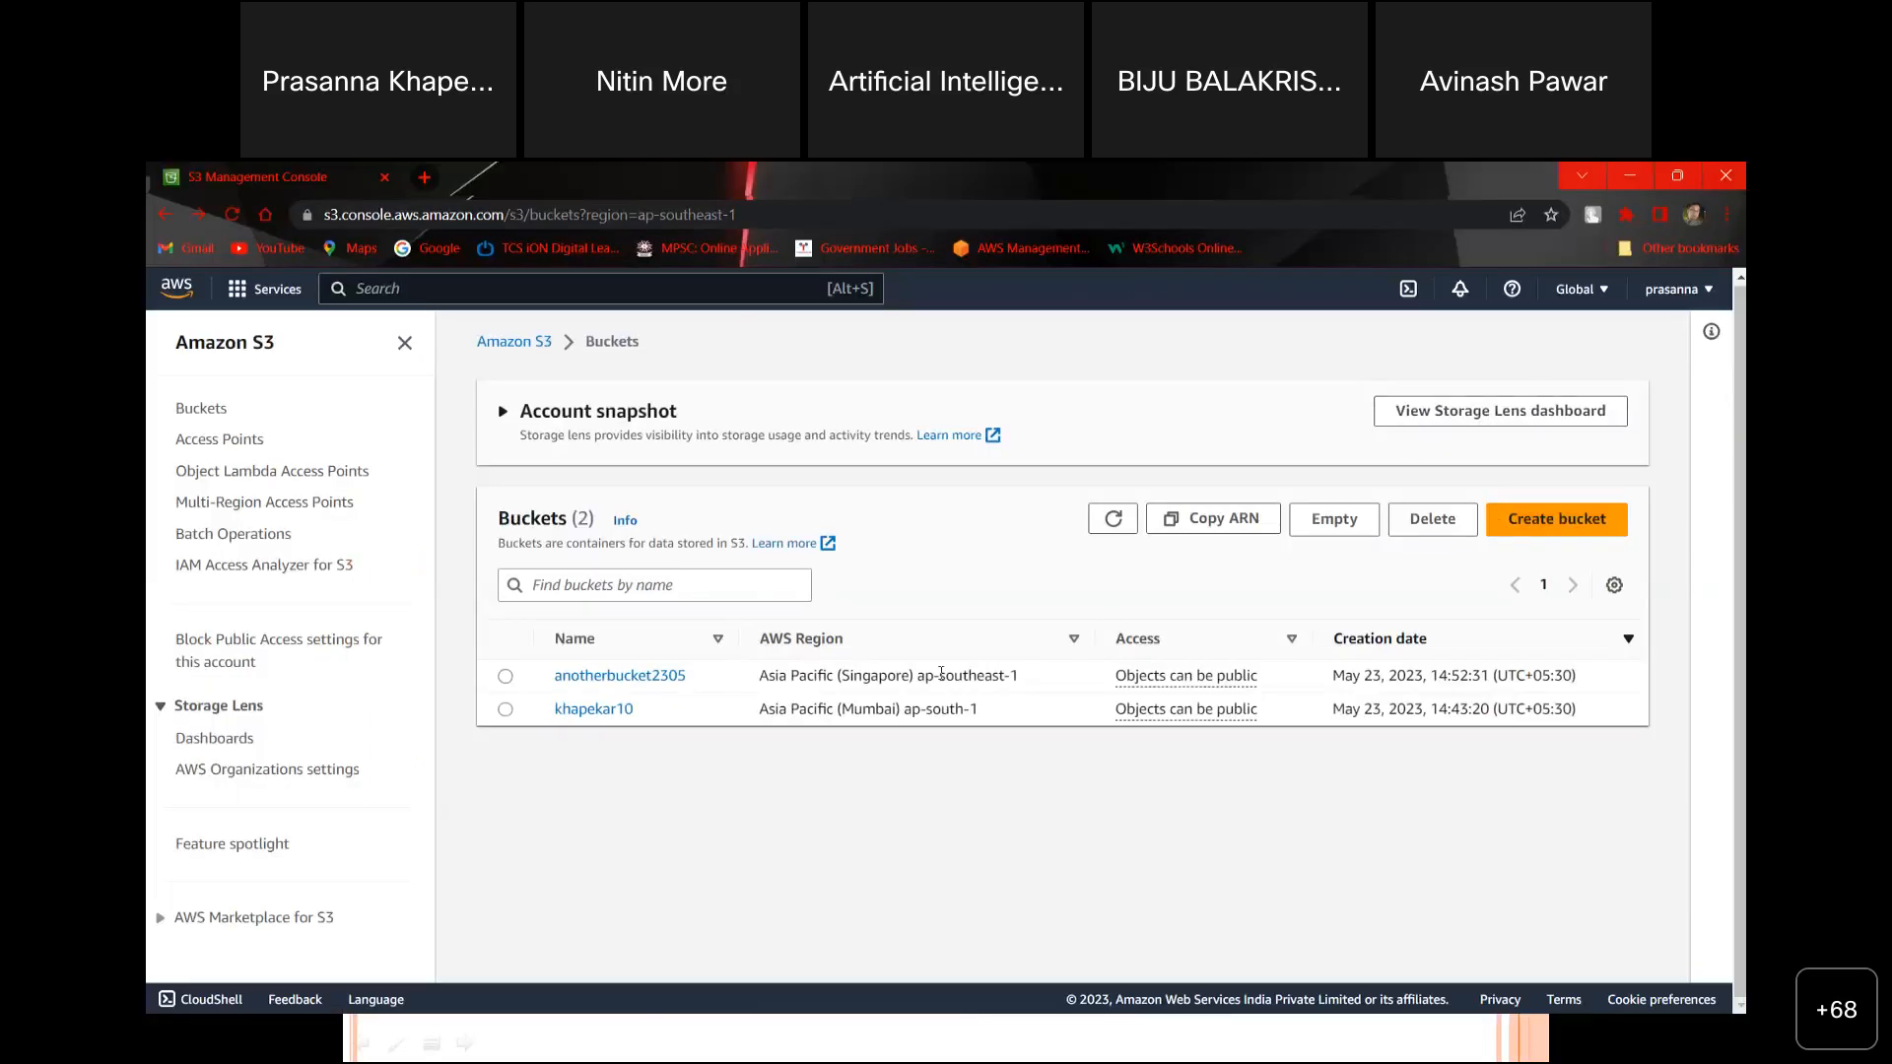
# Step: Start a replication rule for the bucket in Asia Pacific (Mumbai) and name it crossregionformumbaitosingapore
pyautogui.click(584, 712)
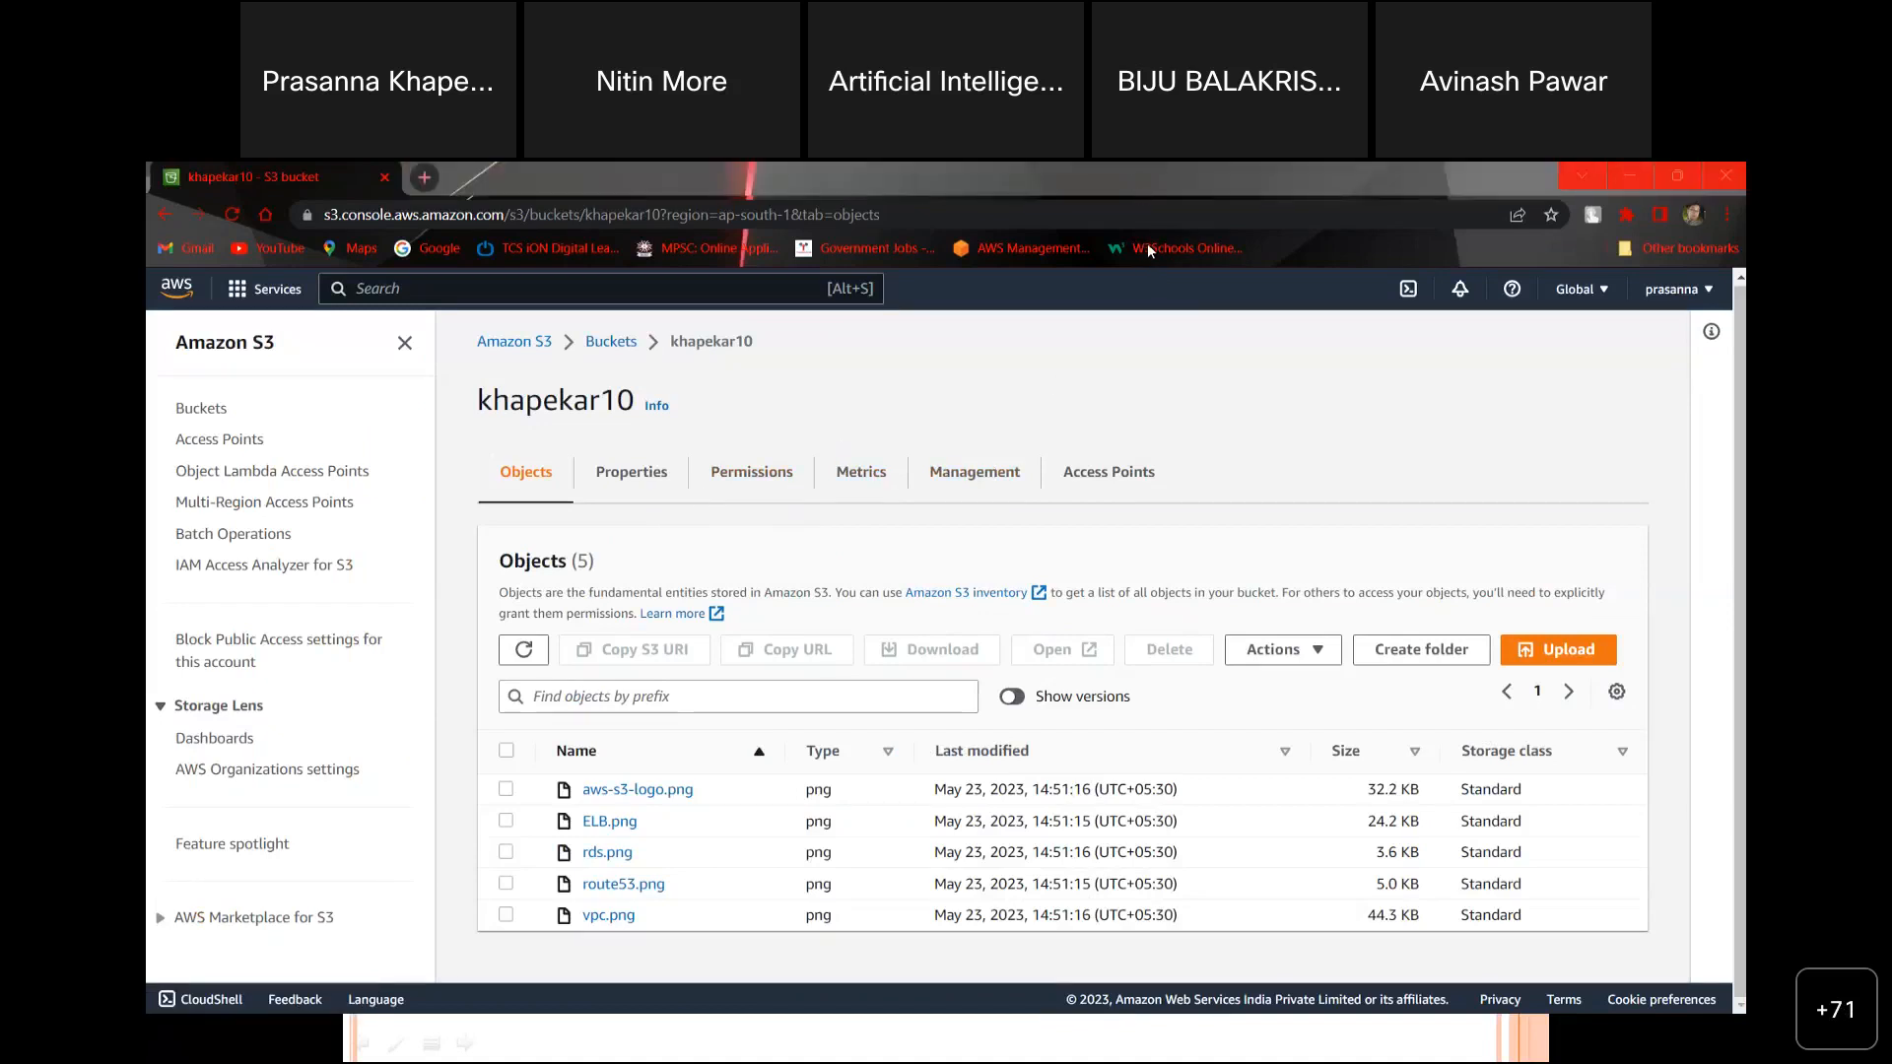
pyautogui.click(969, 481)
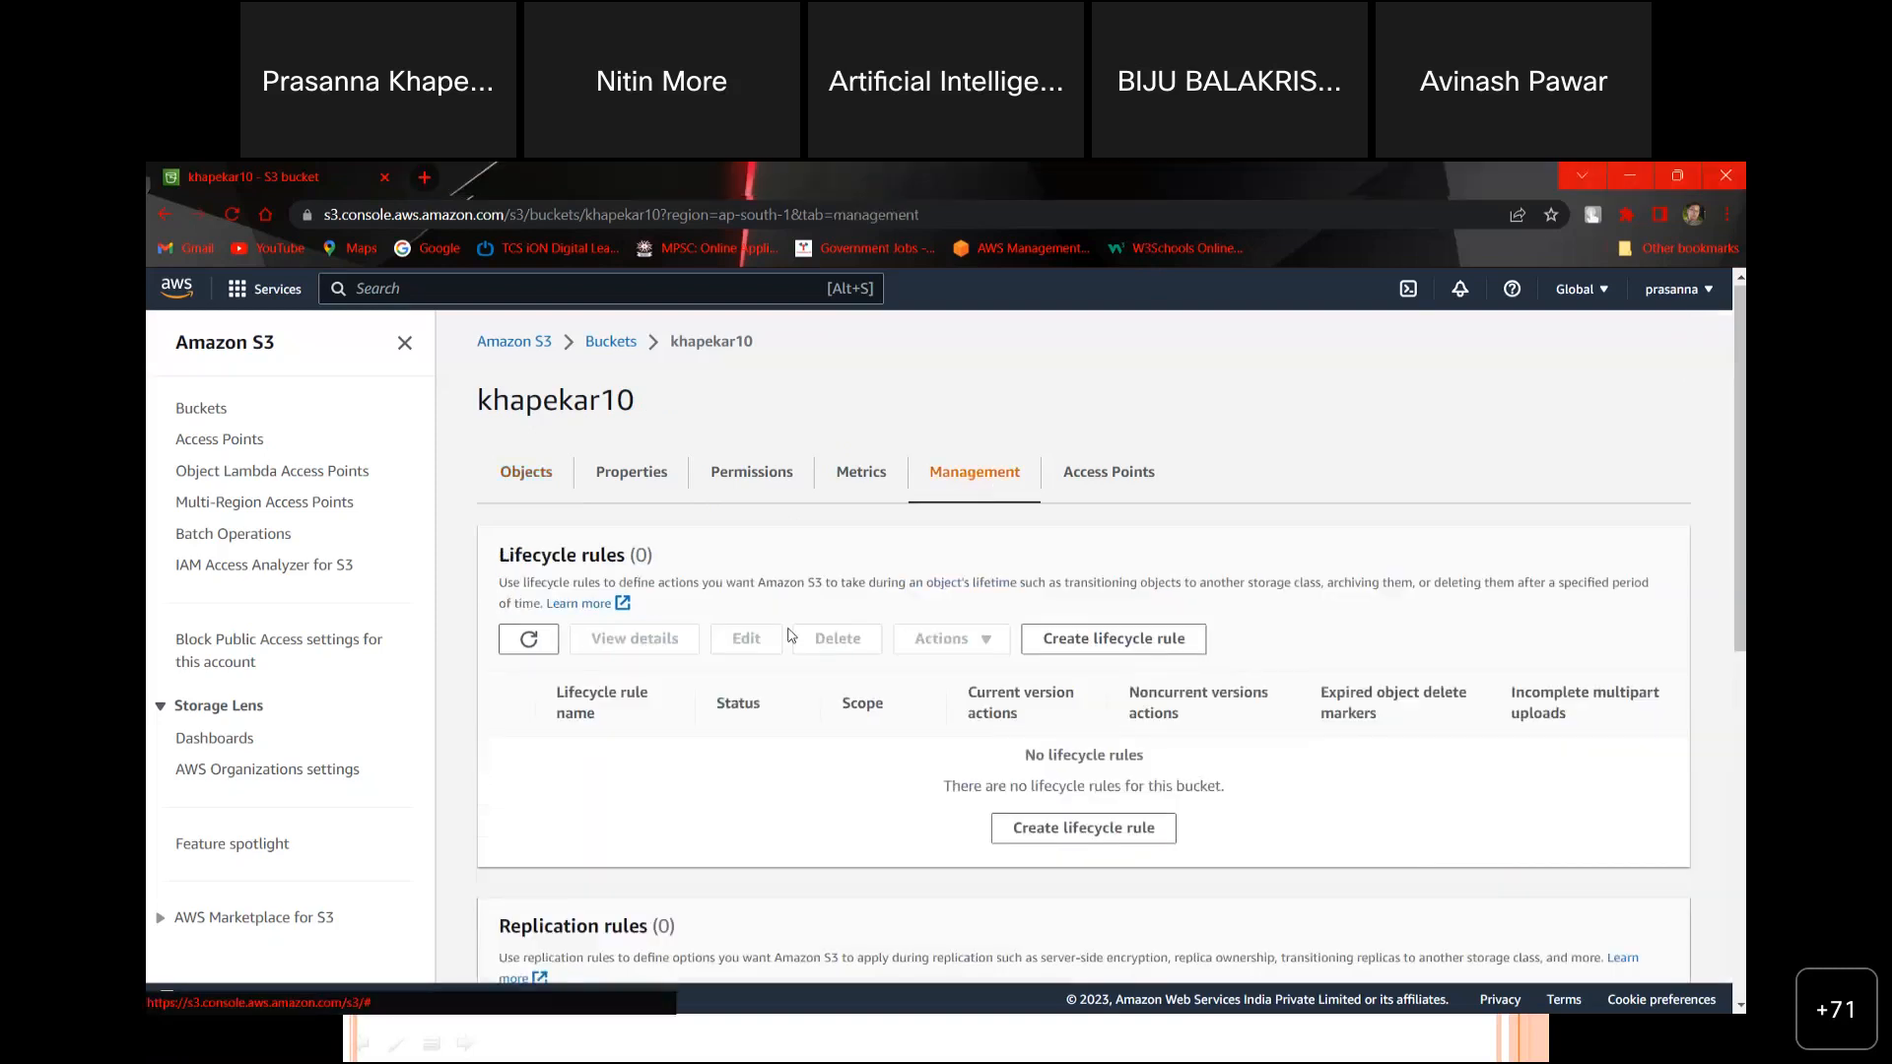
pyautogui.scroll(-2, 788, 625)
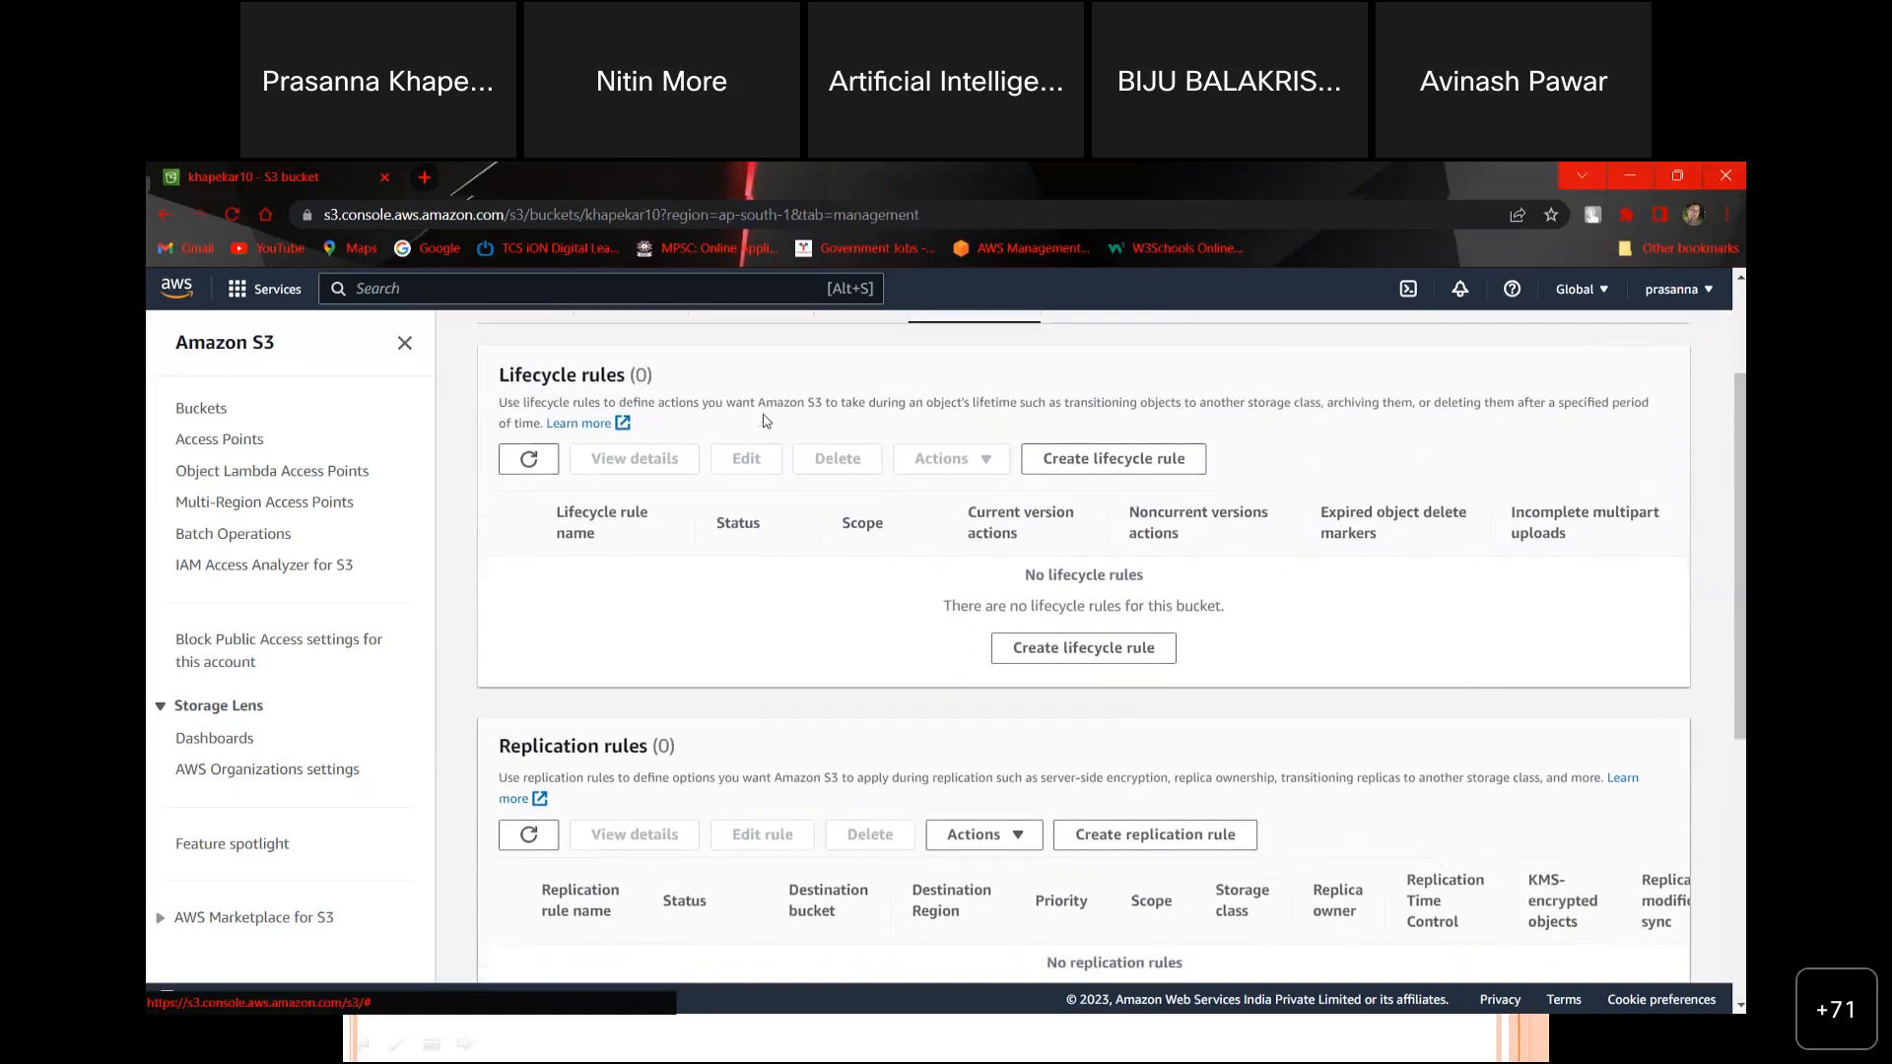
pyautogui.scroll(-2, 766, 422)
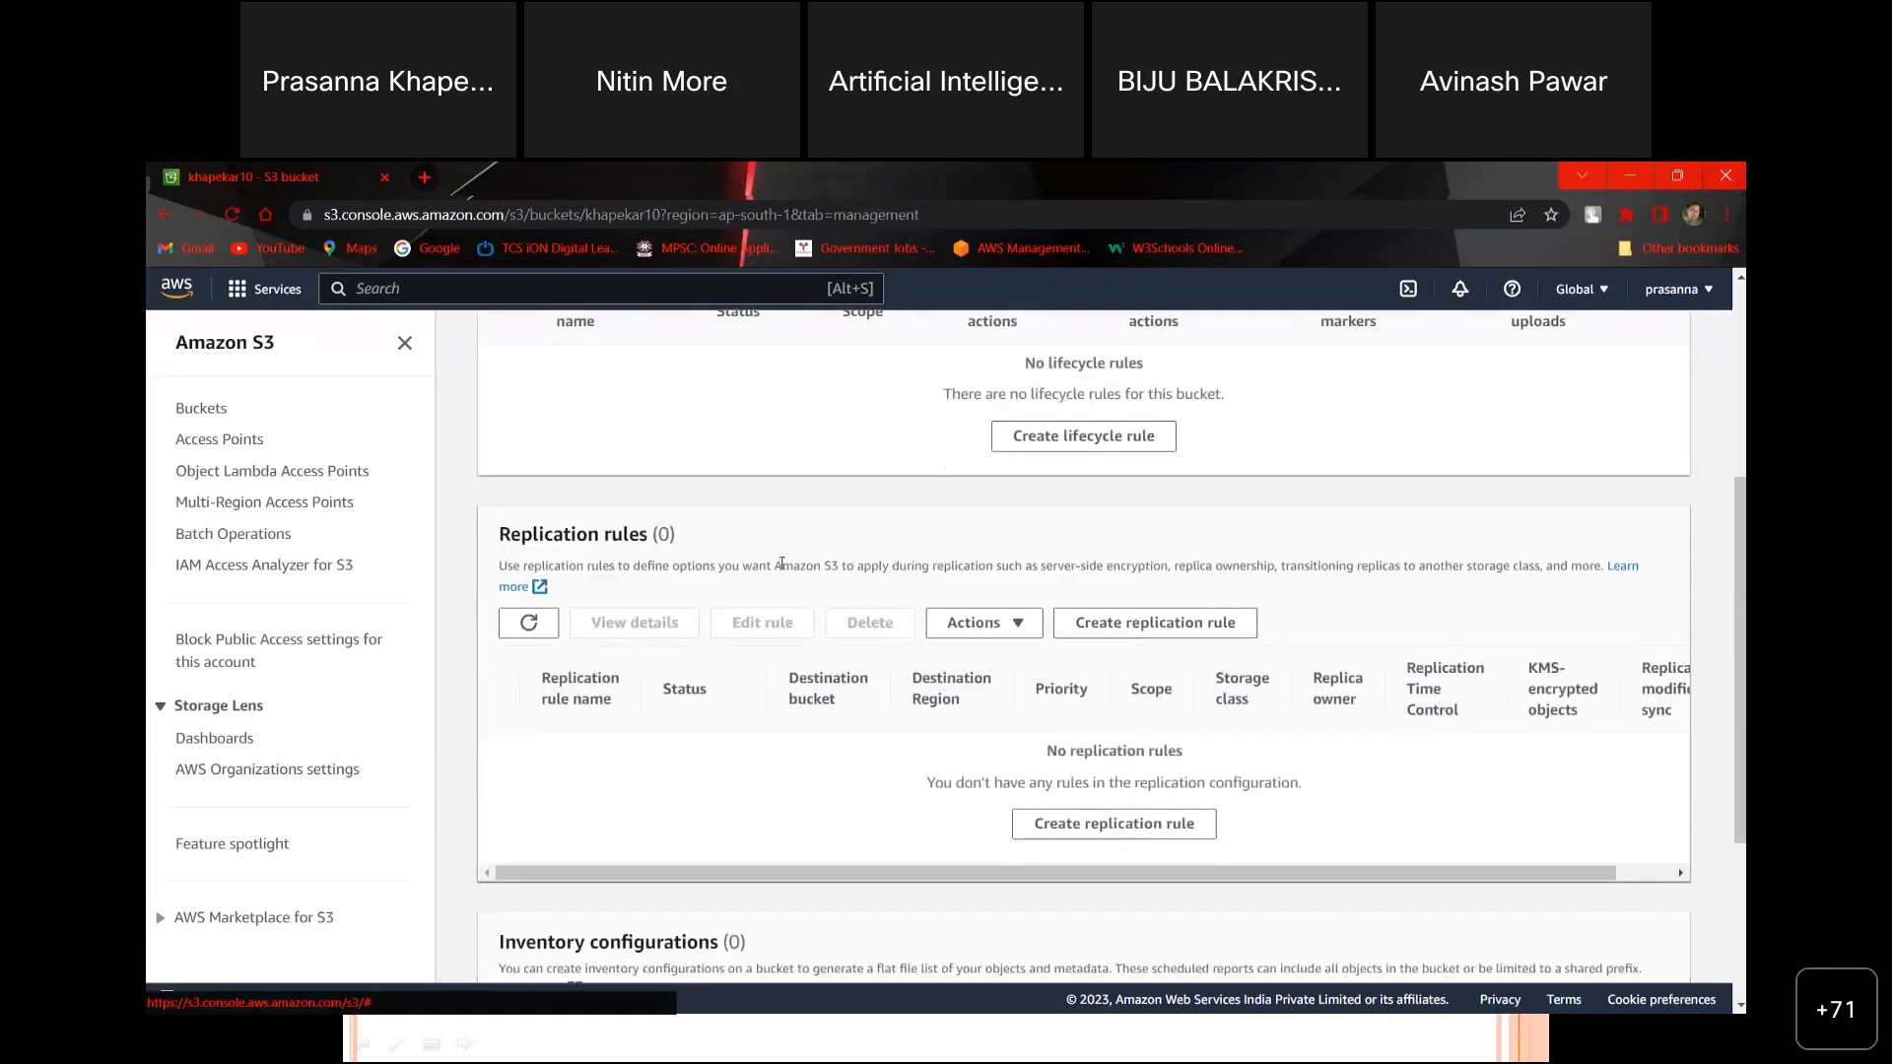
pyautogui.scroll(-1, 781, 564)
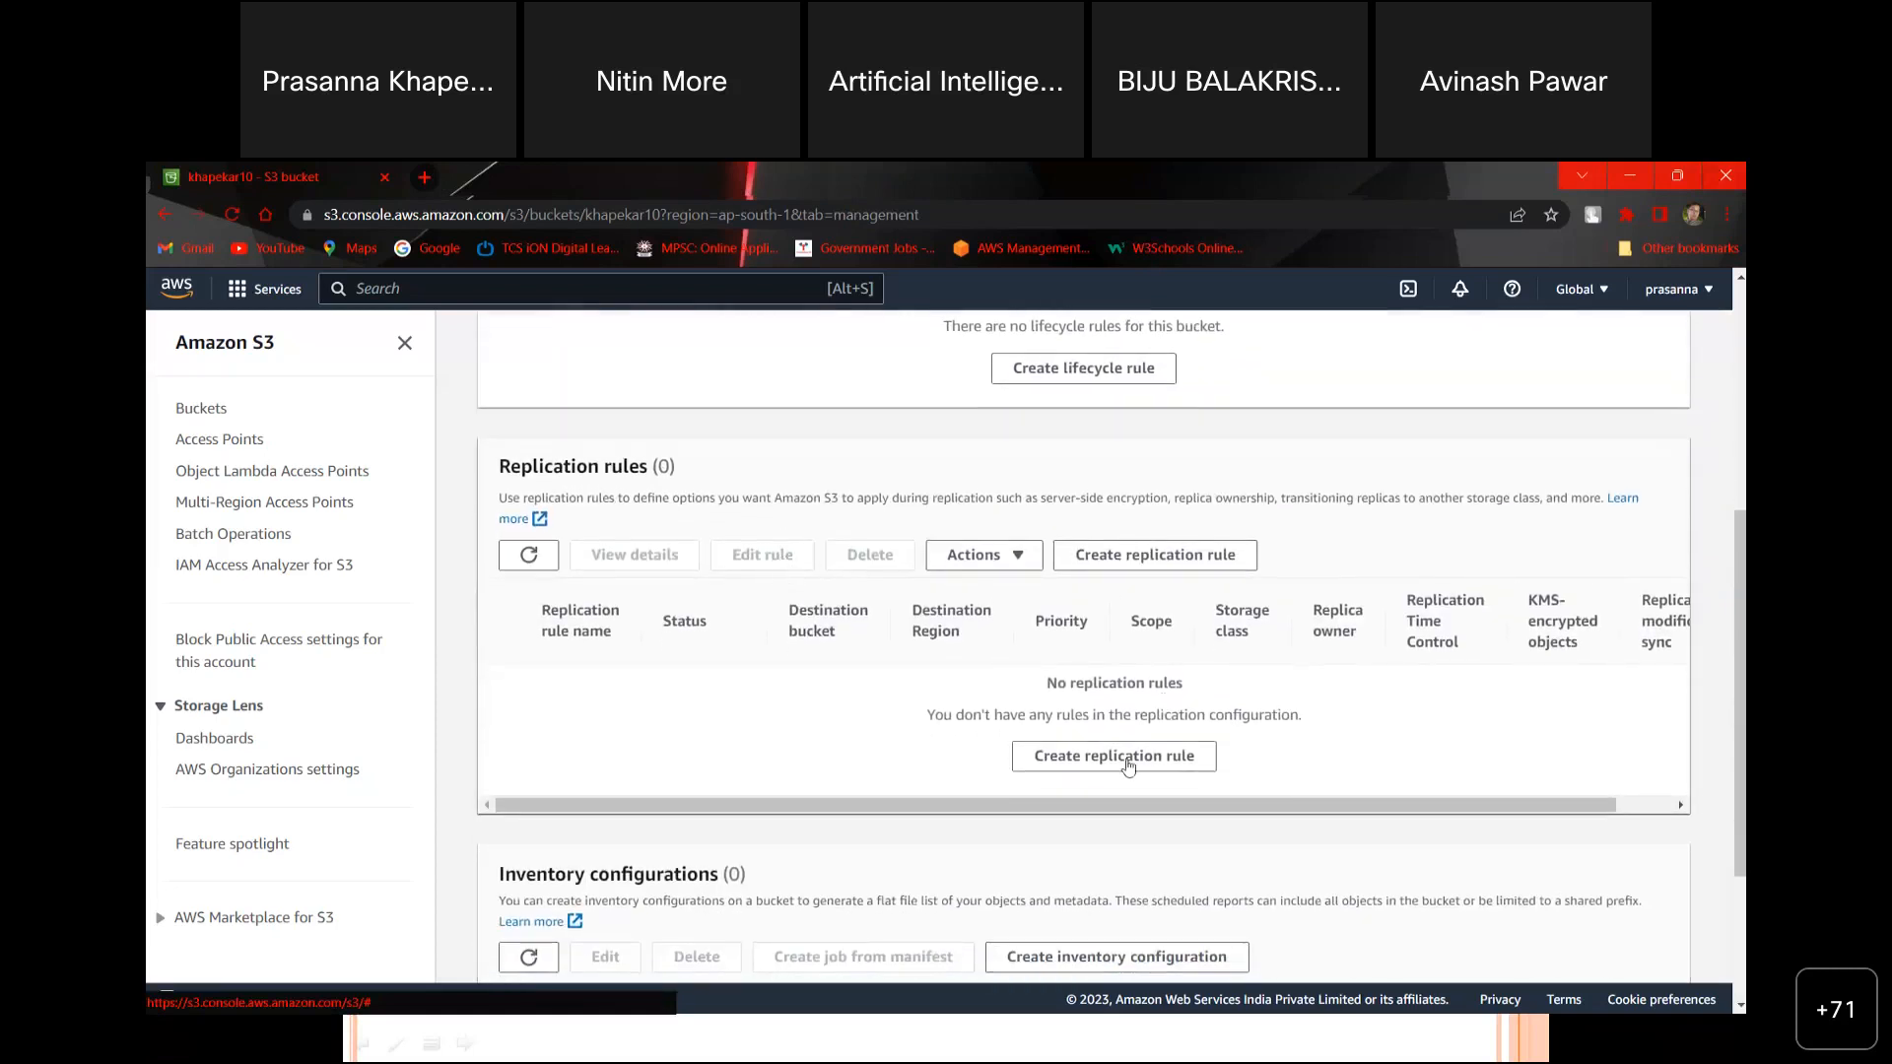
pyautogui.click(1122, 773)
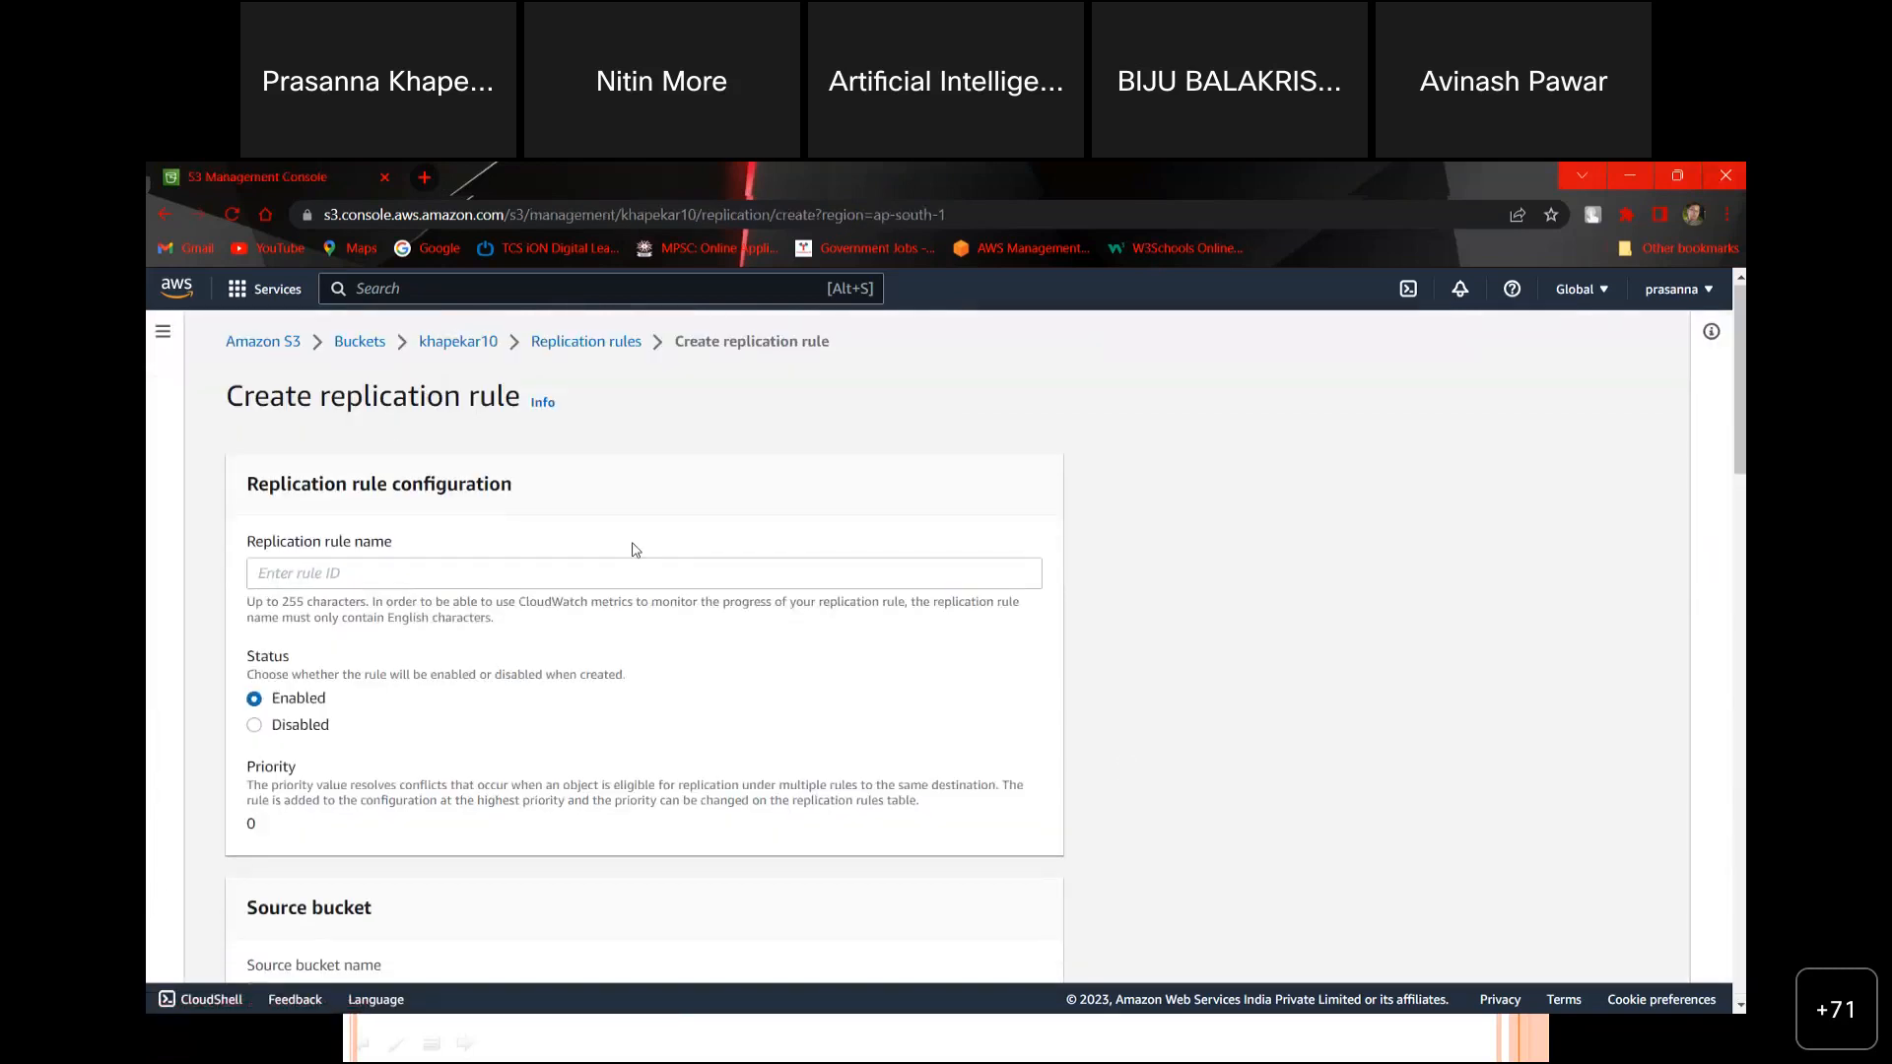
pyautogui.click(611, 576)
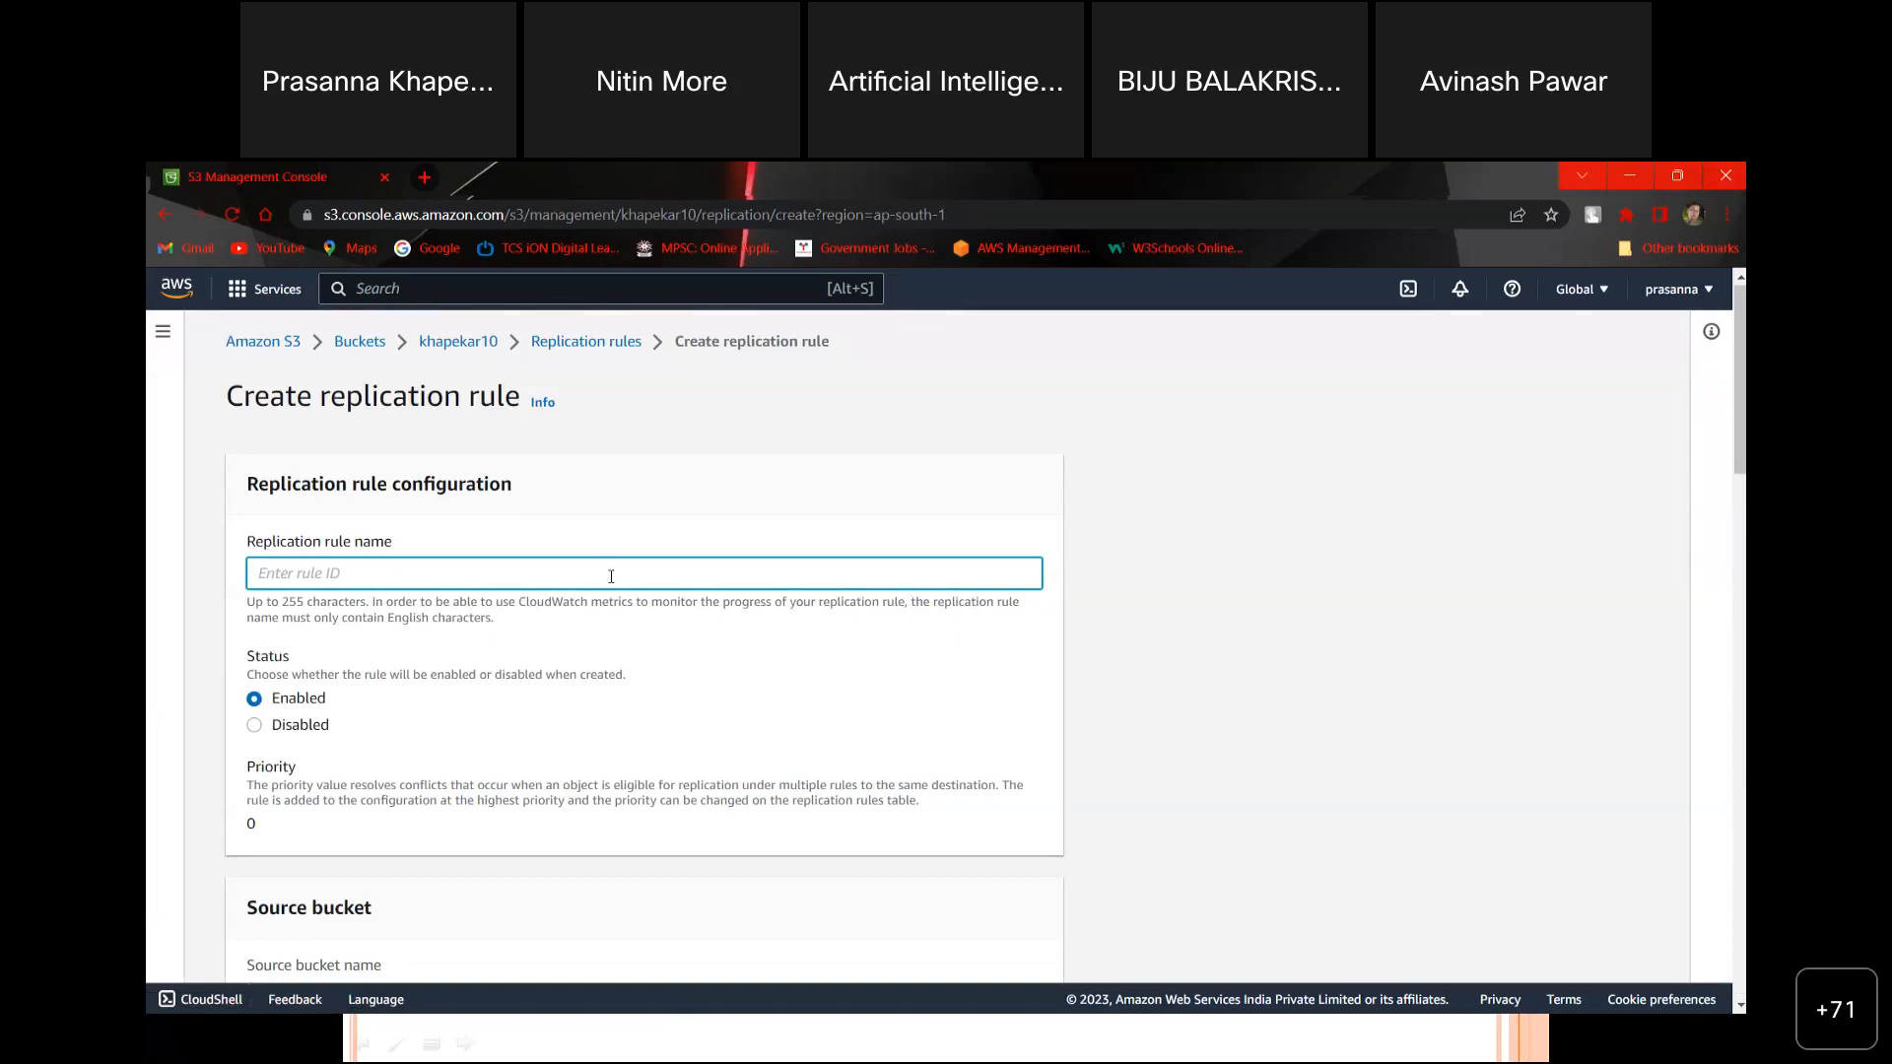
pyautogui.write('crossregion')
pyautogui.write('to')
pyautogui.press('BackSpace')
pyautogui.press('BackSpace')
pyautogui.write('formumbaitosingapore')
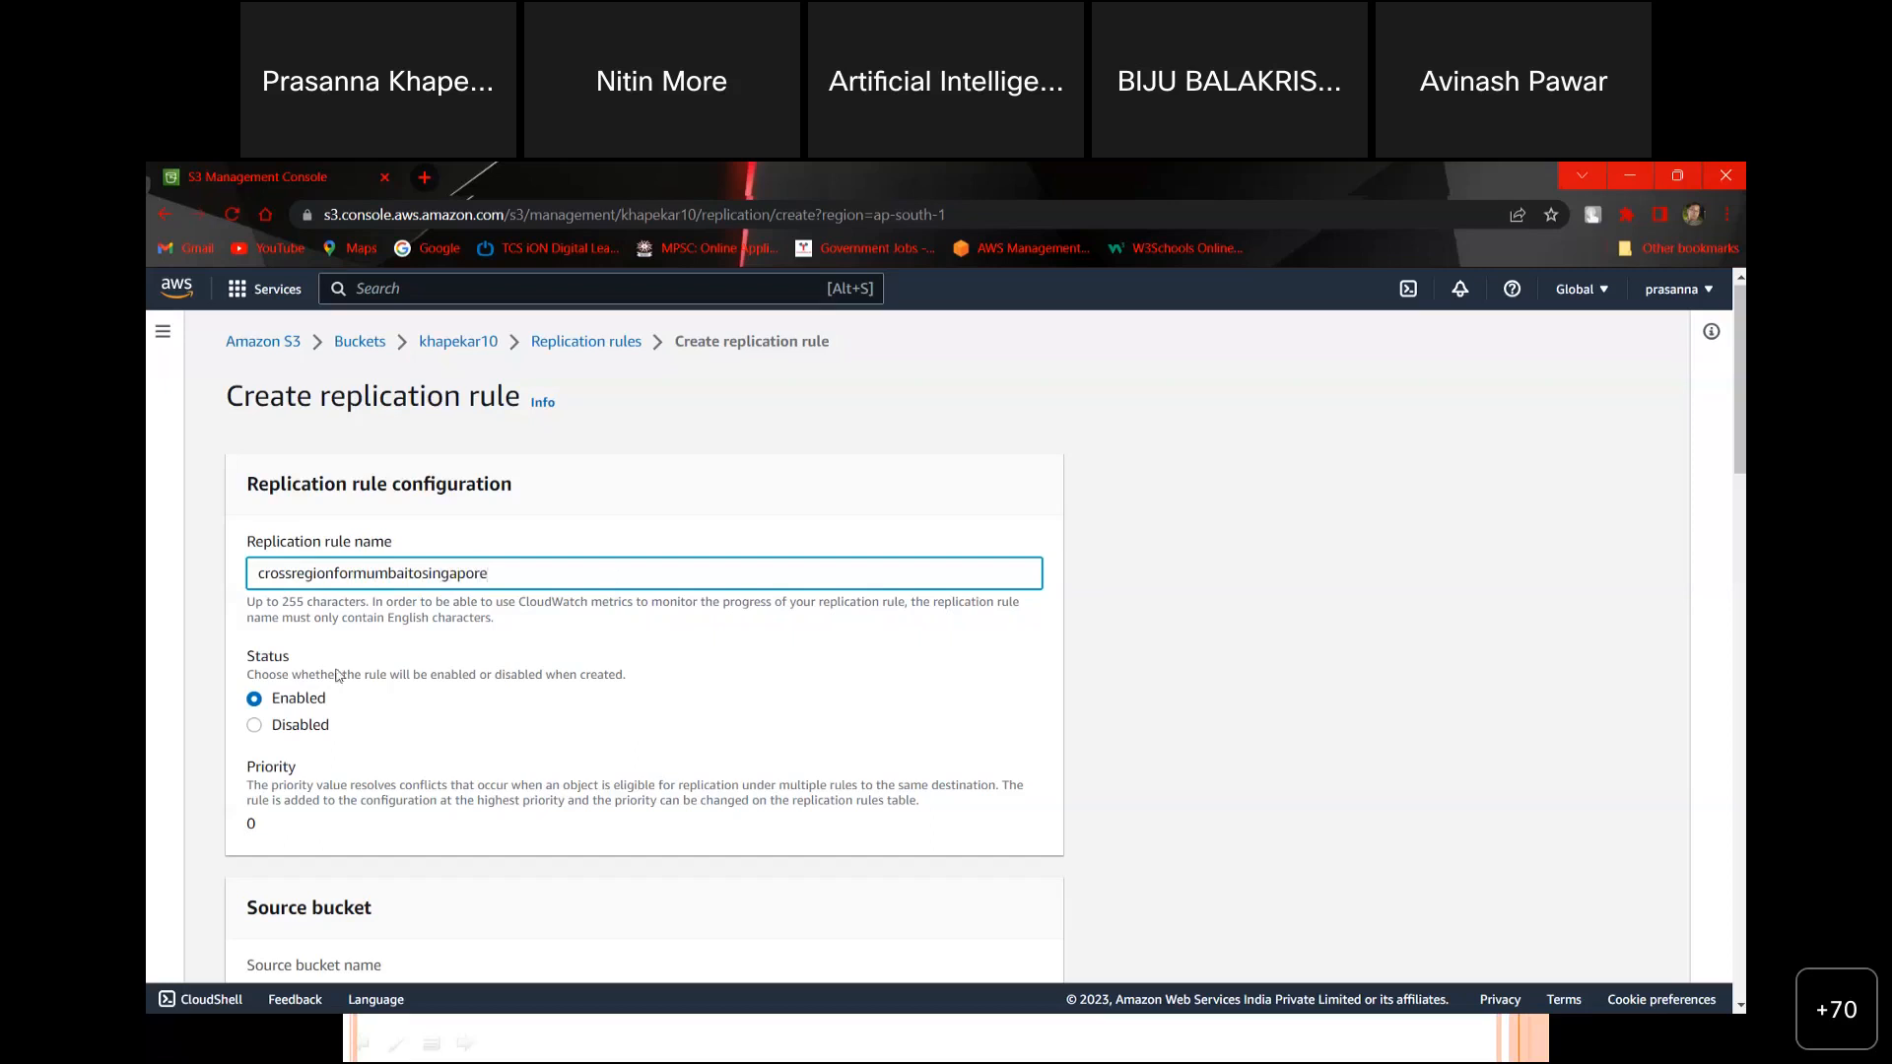
# Step: Set the replication rule's scope to apply to all objects in the source bucket
pyautogui.scroll(-2, 340, 676)
pyautogui.scroll(-5, 400, 673)
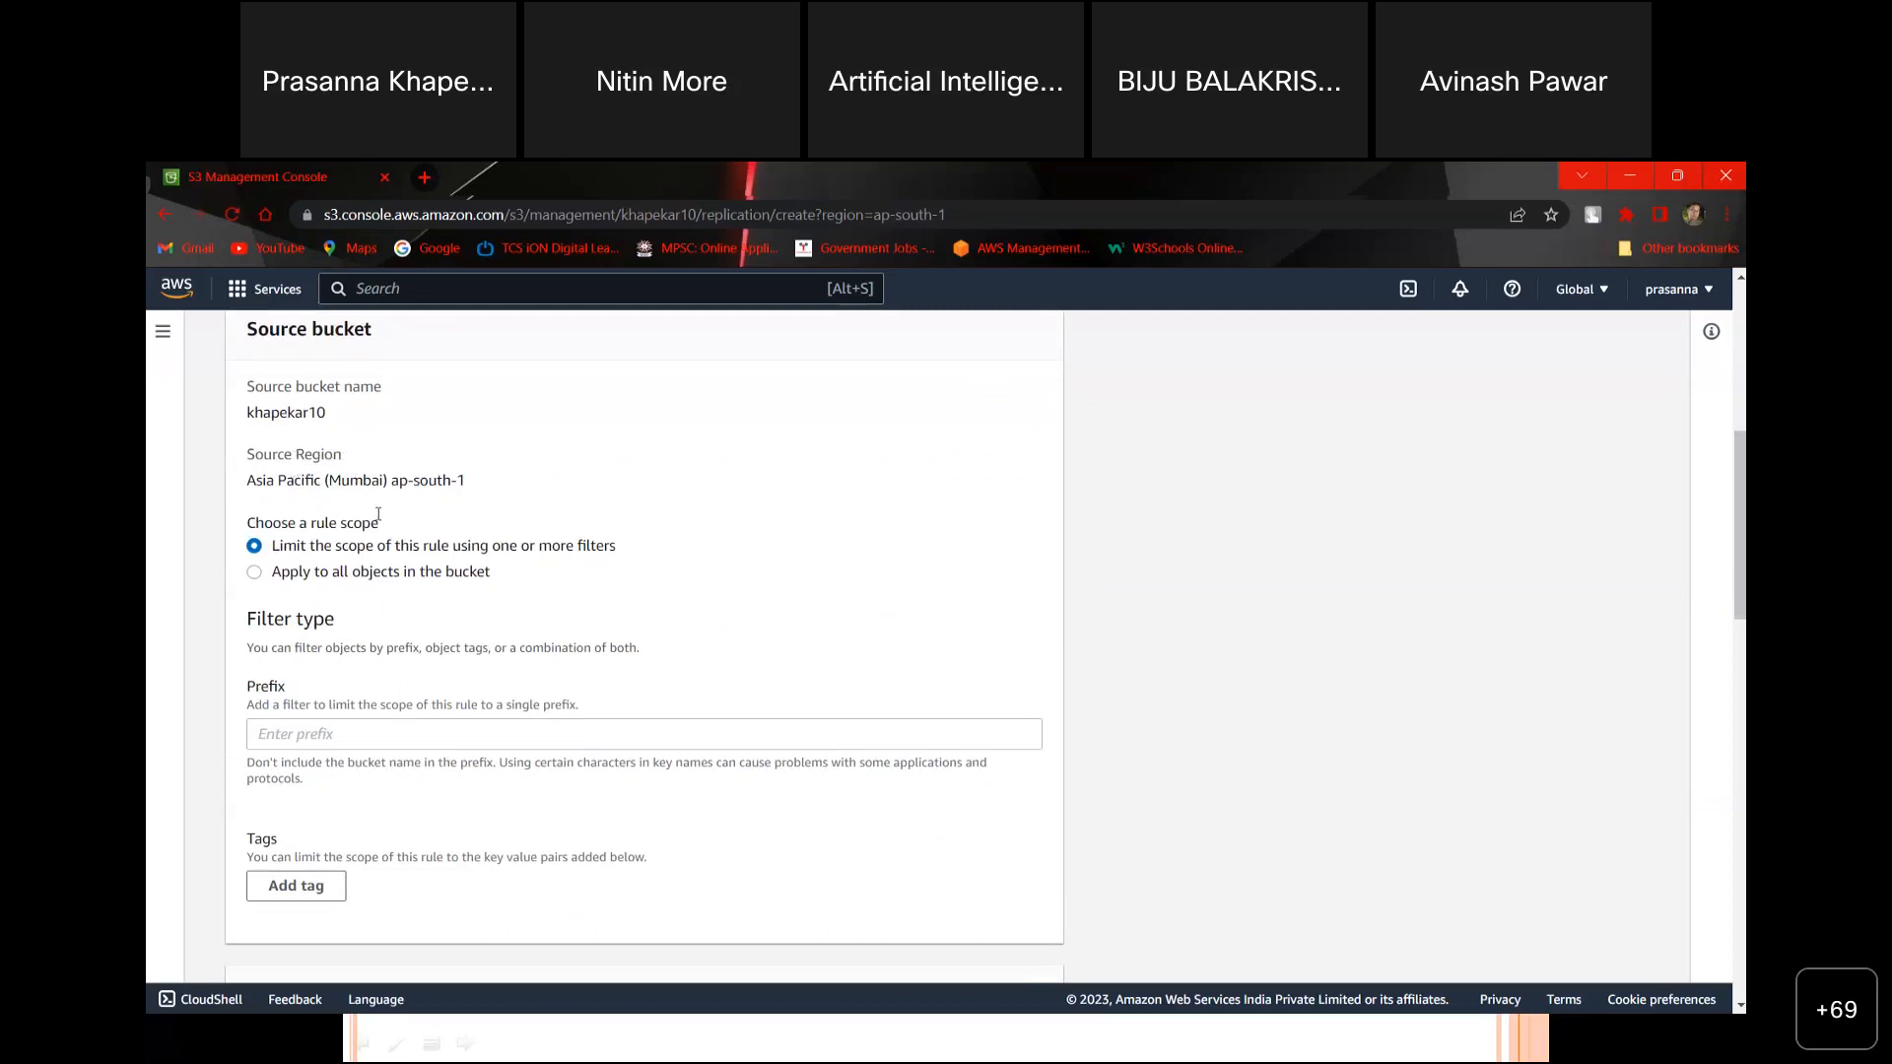
pyautogui.scroll(-2, 378, 515)
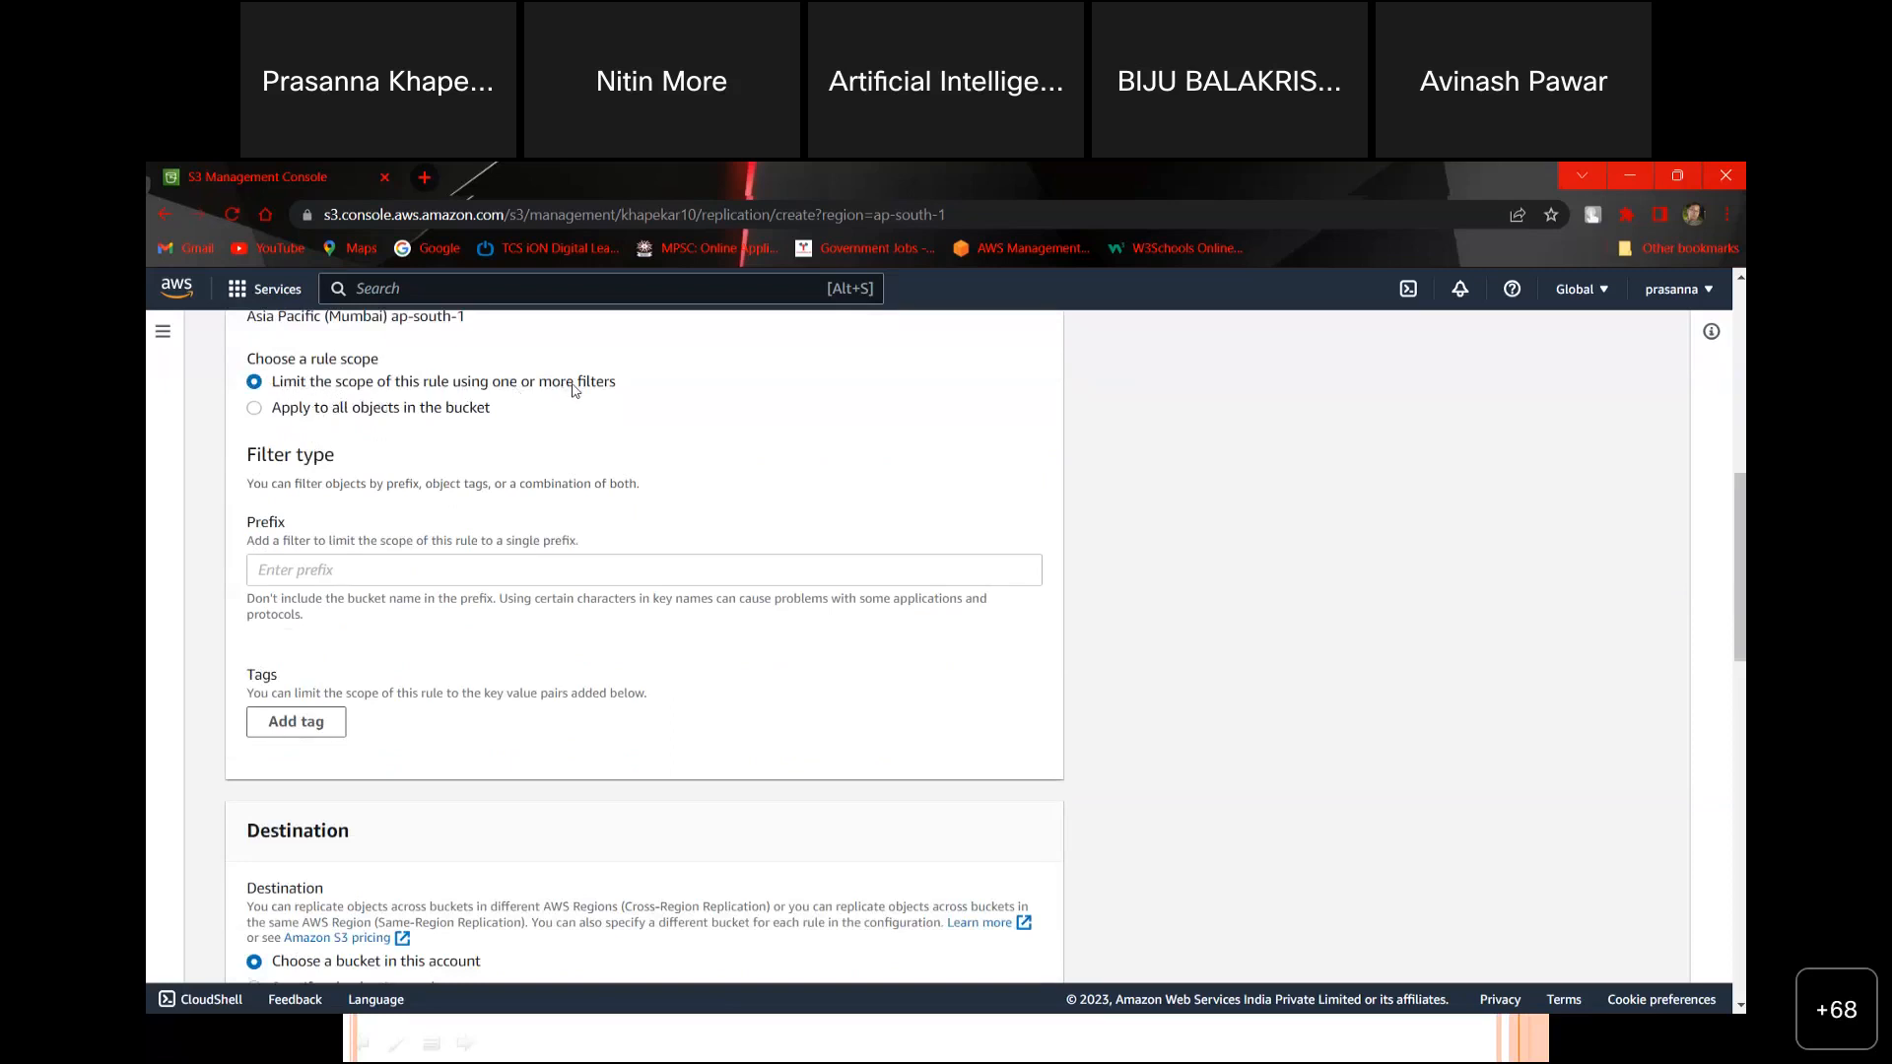
pyautogui.click(256, 408)
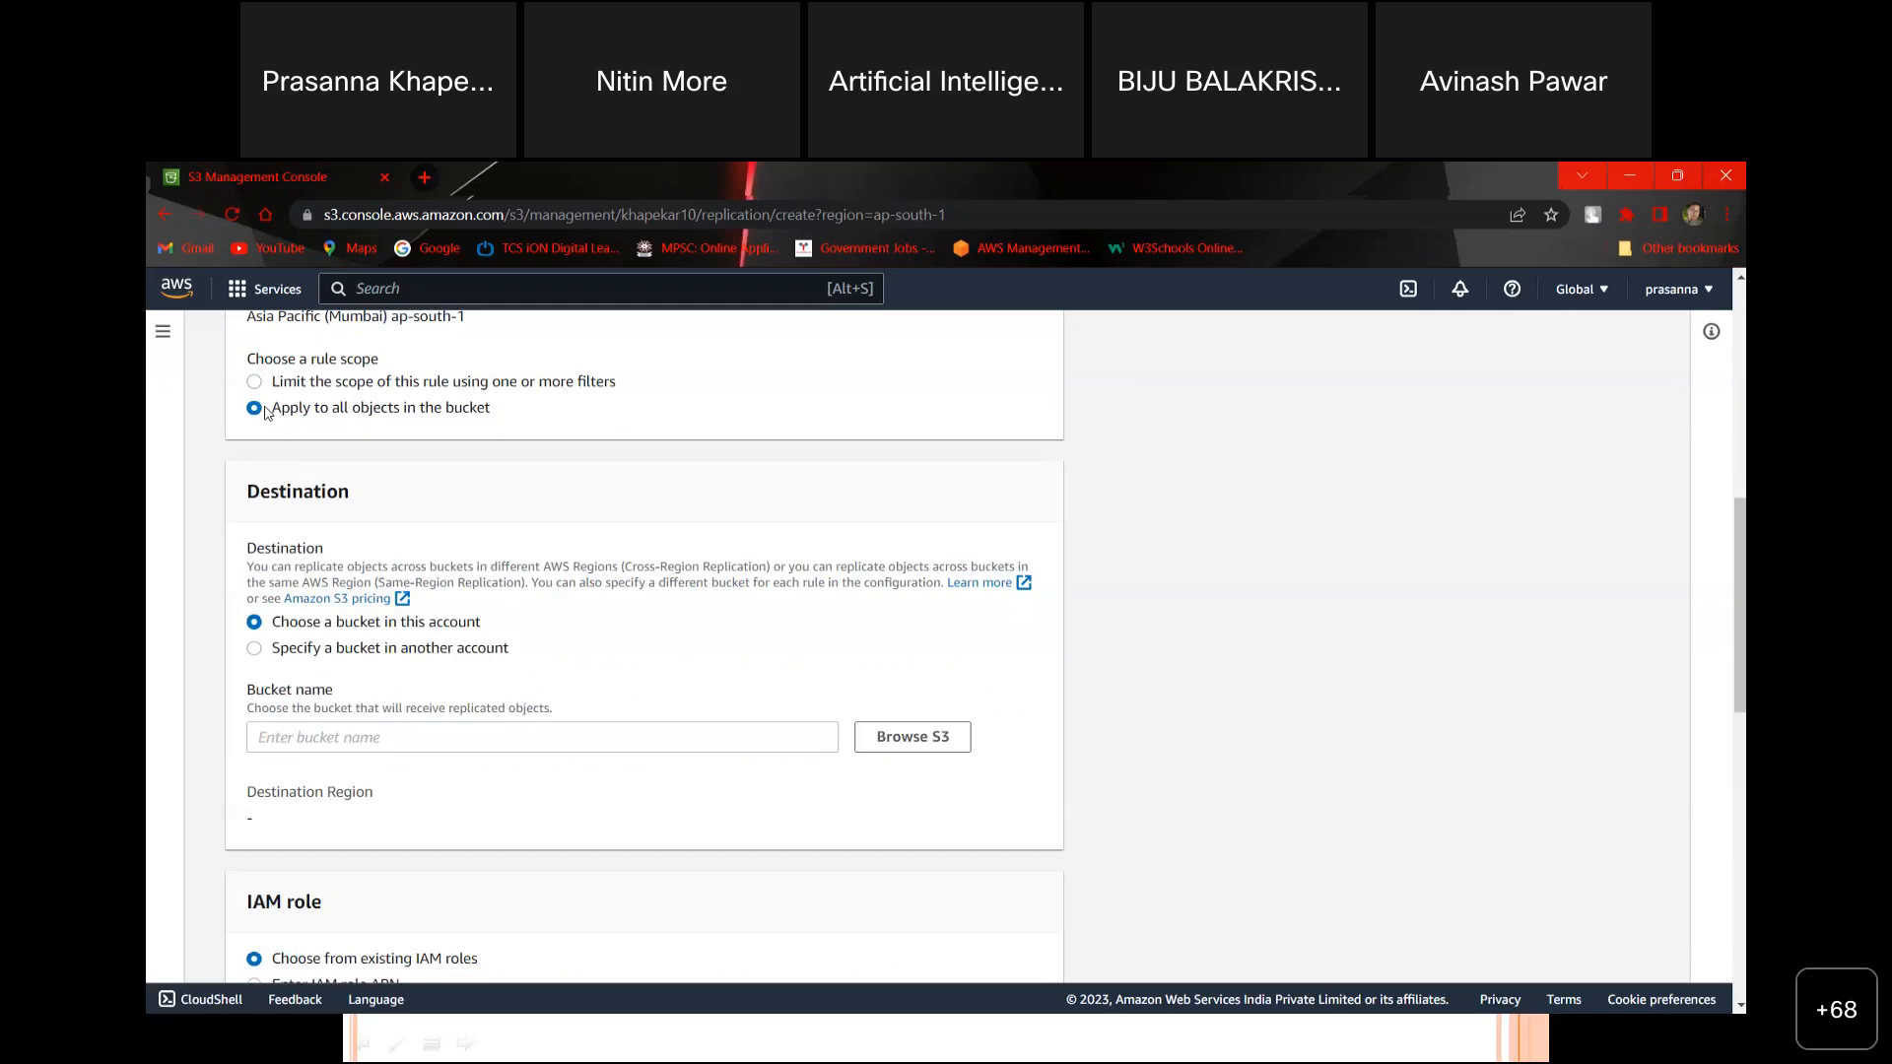
# Step: Browse this account's buckets and choose anotherbucket2305 as the replication destination
pyautogui.scroll(-1, 266, 412)
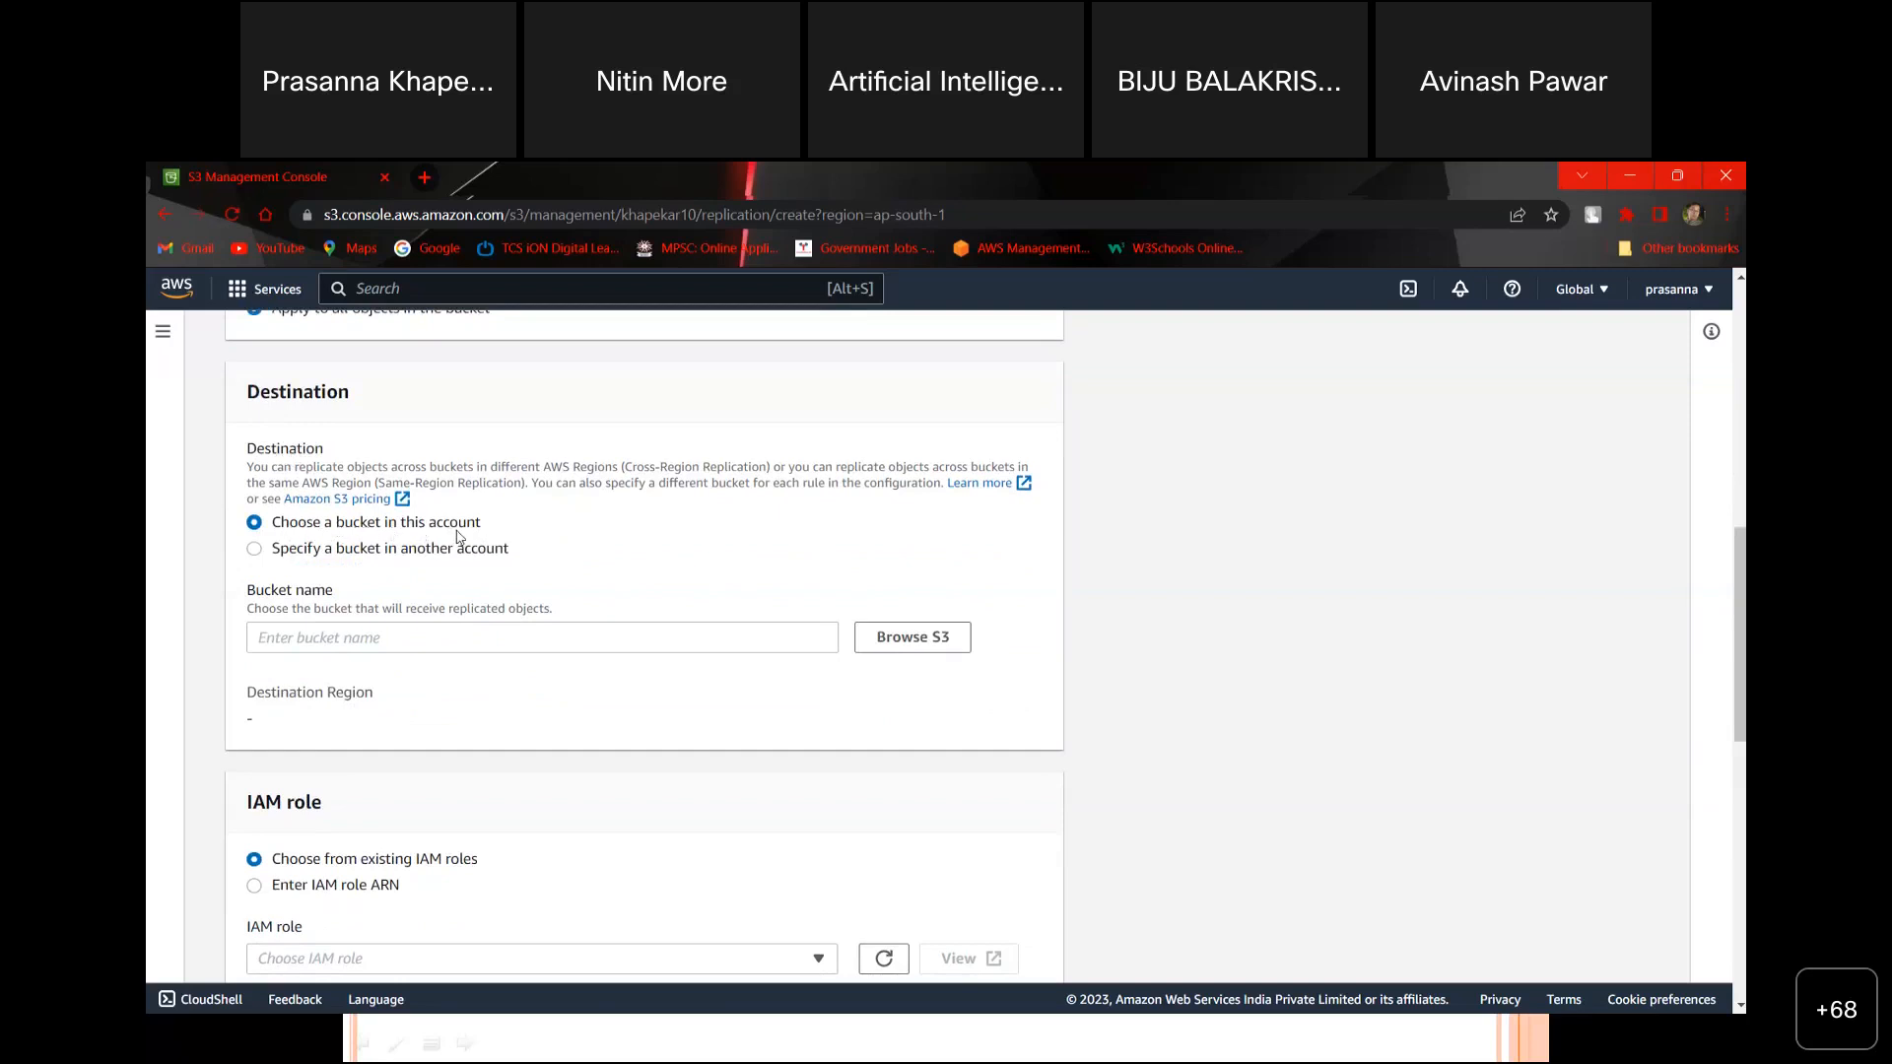
pyautogui.click(696, 629)
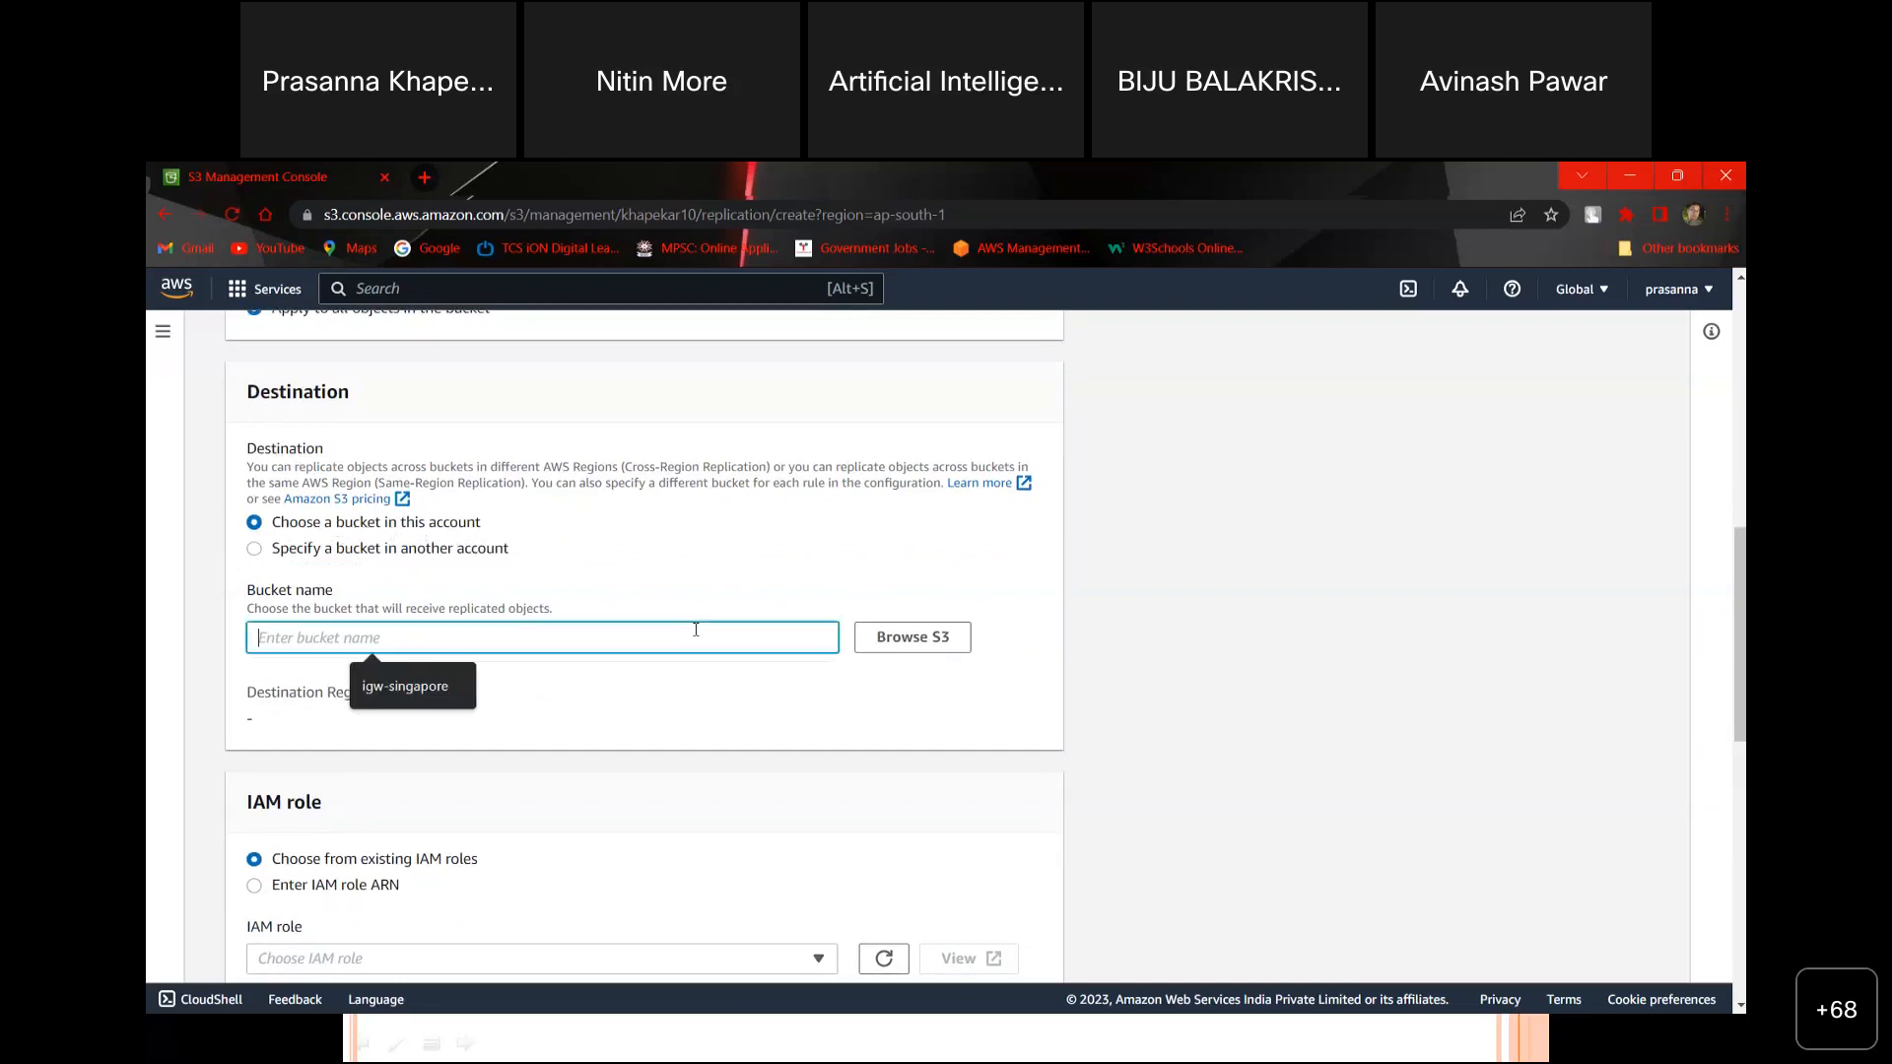
pyautogui.click(913, 639)
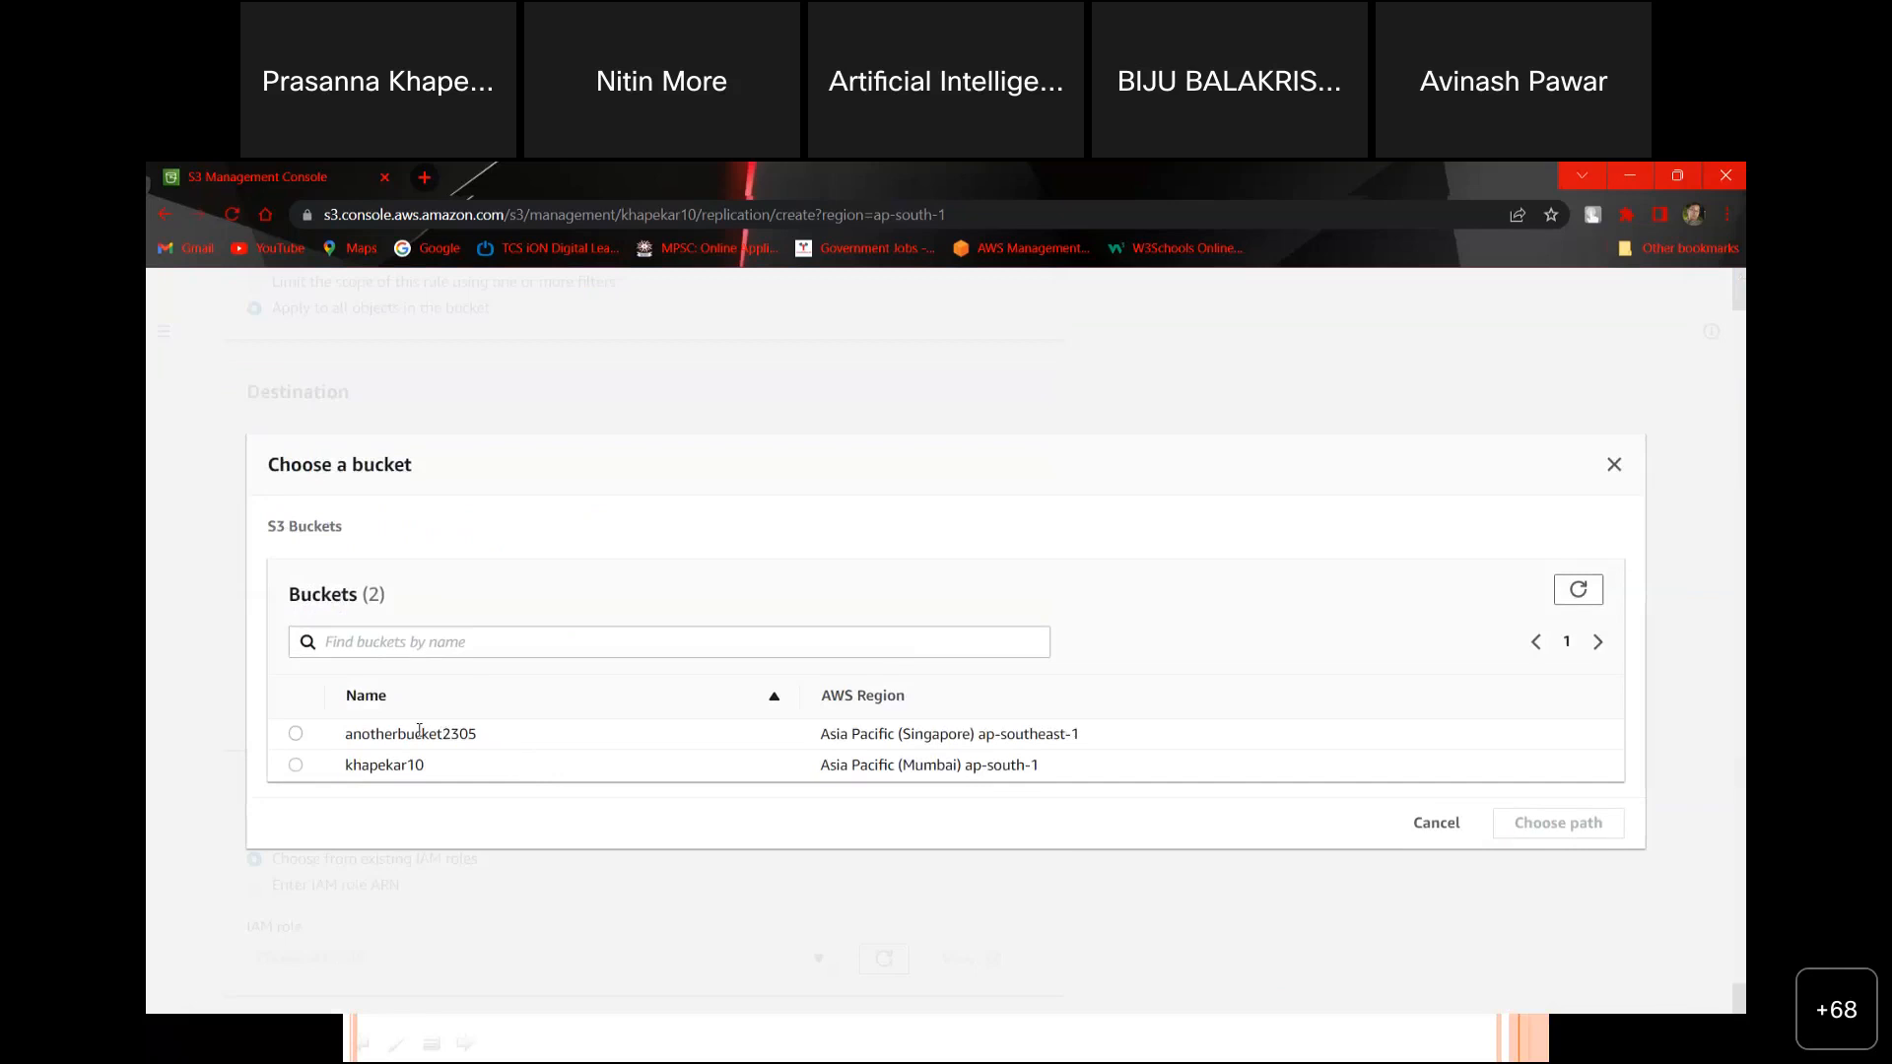
pyautogui.click(296, 734)
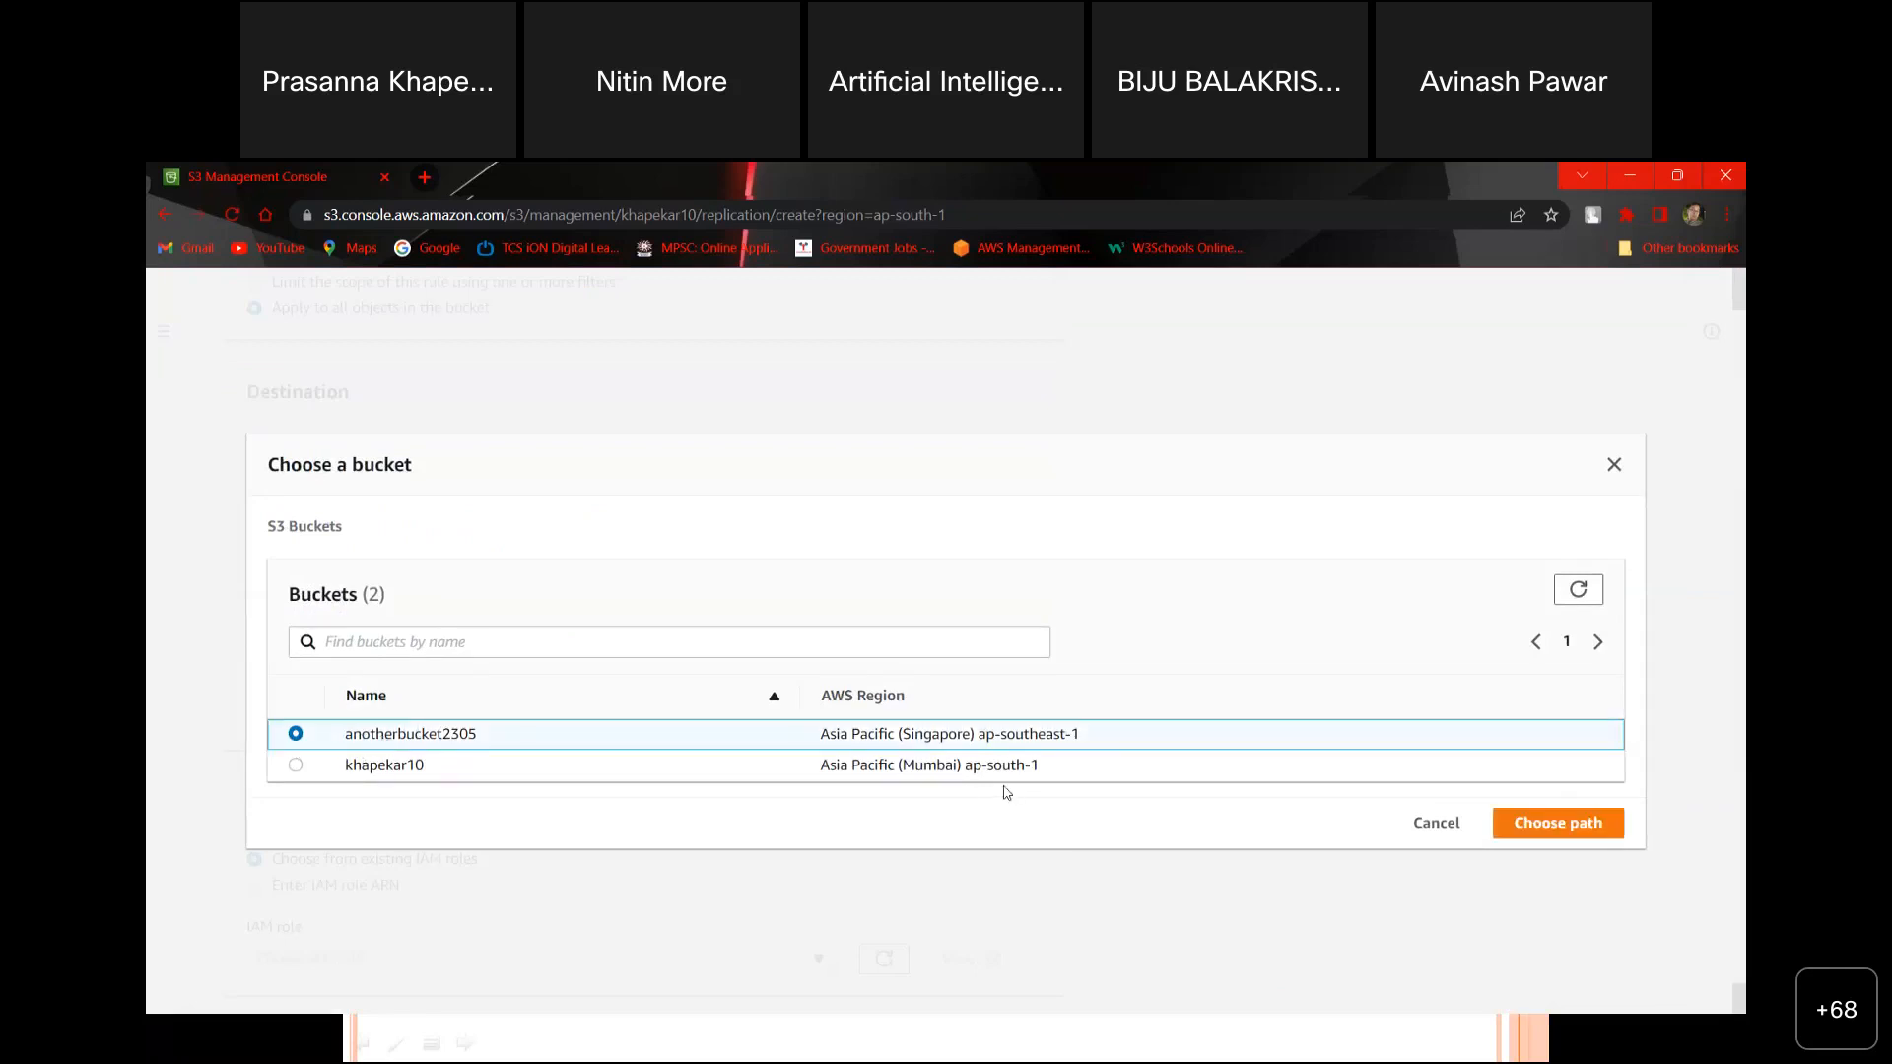
pyautogui.click(1567, 824)
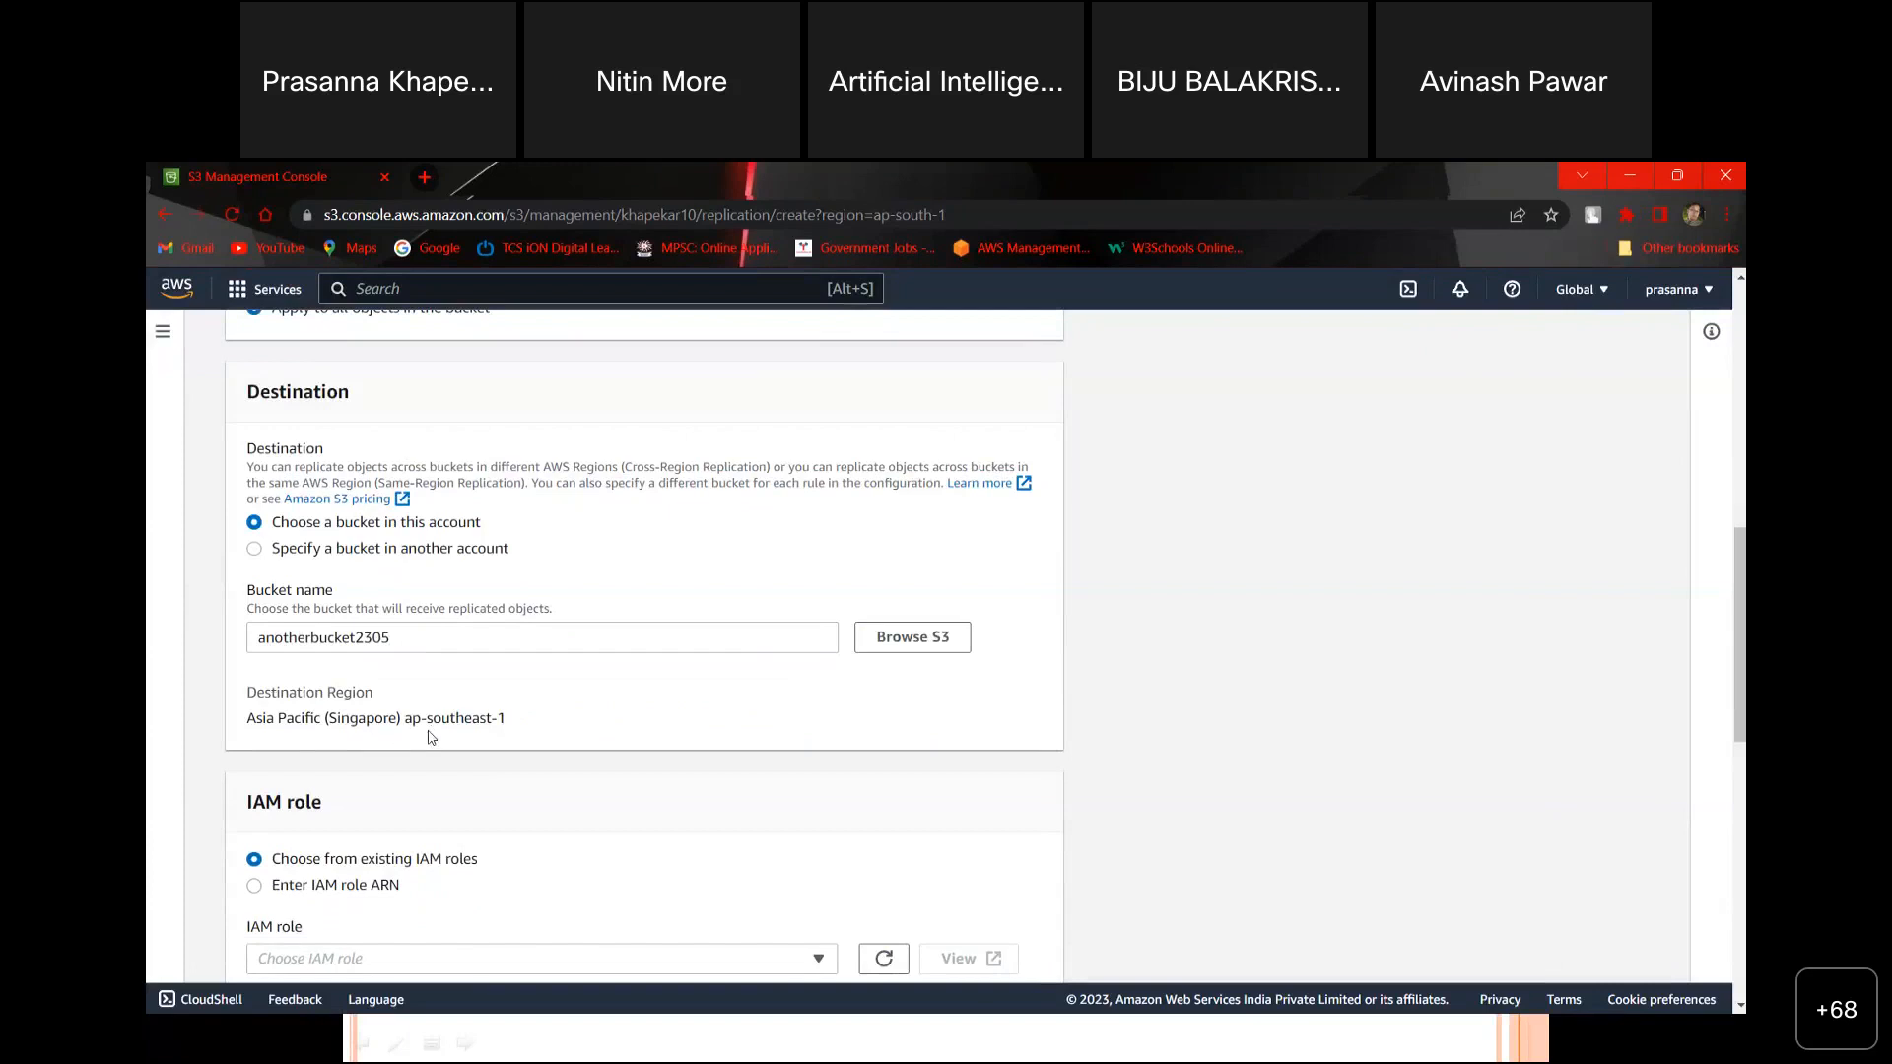
# Step: Set the replication rule's IAM role to Create new role
pyautogui.scroll(-2, 524, 739)
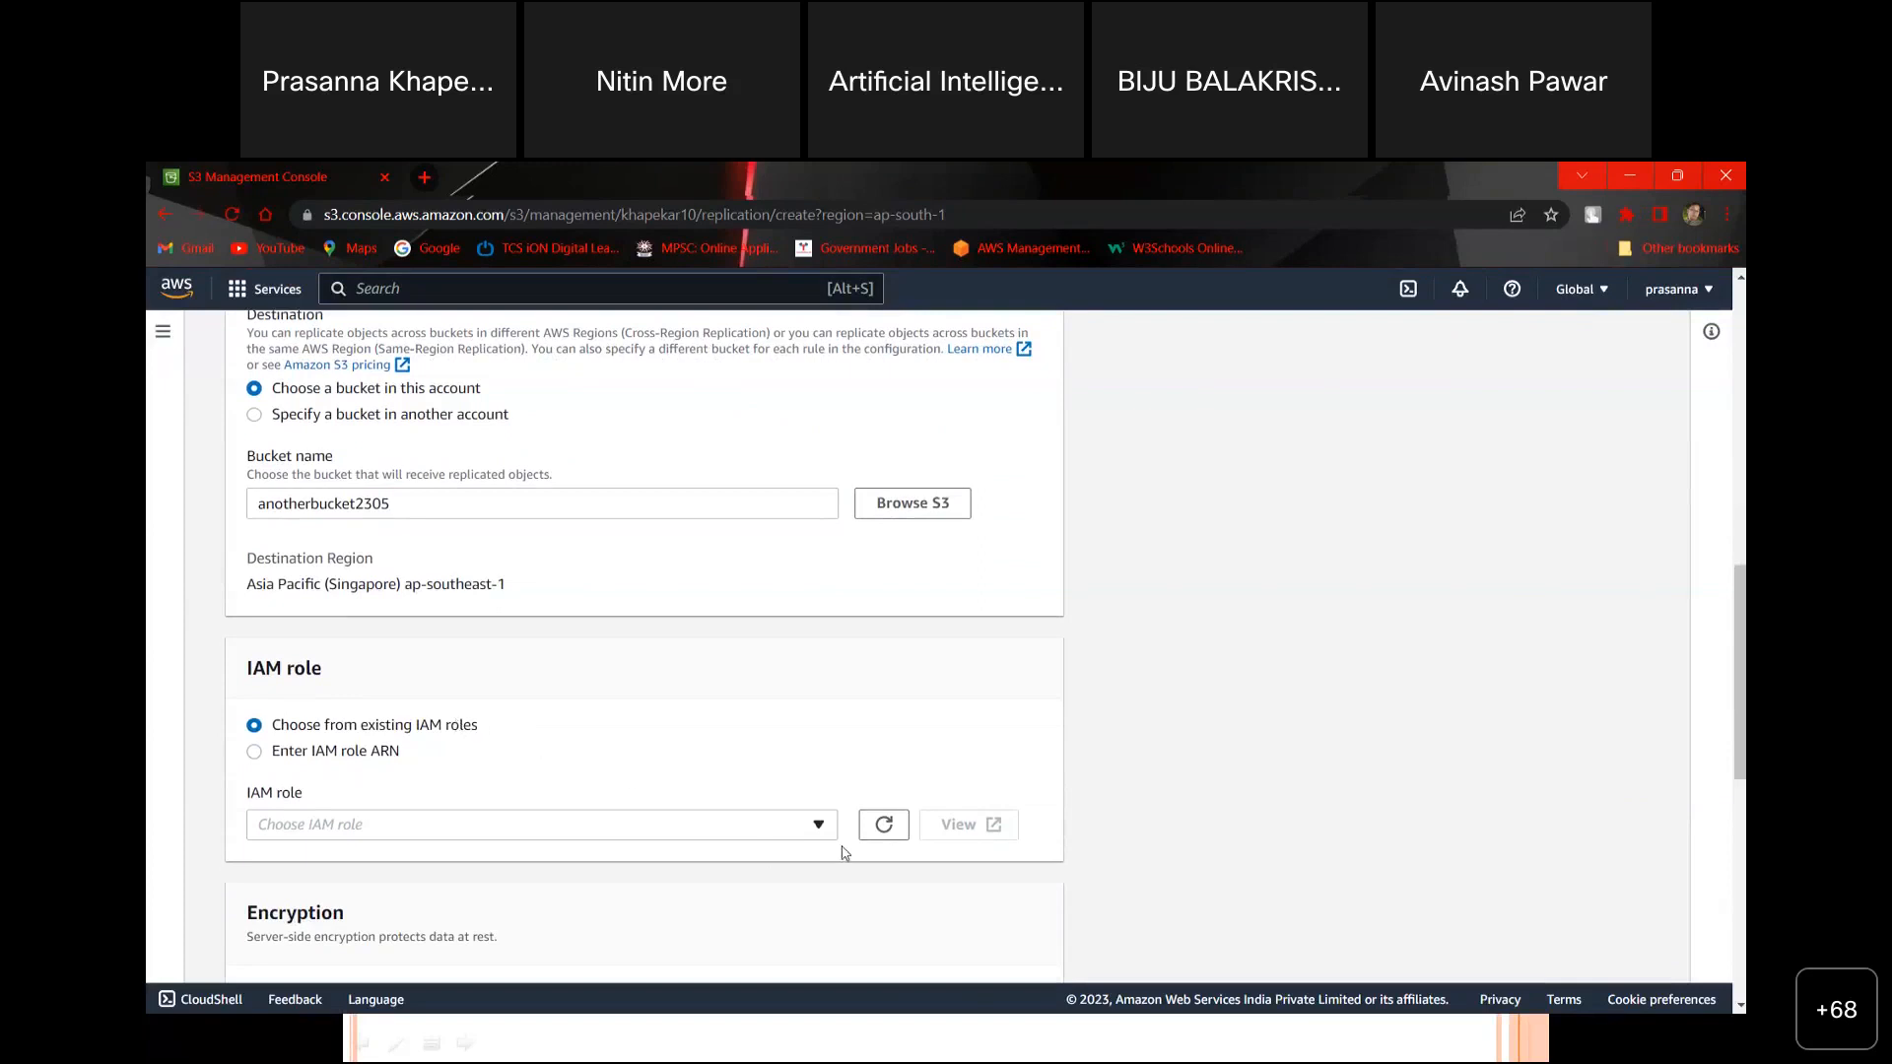
pyautogui.click(810, 834)
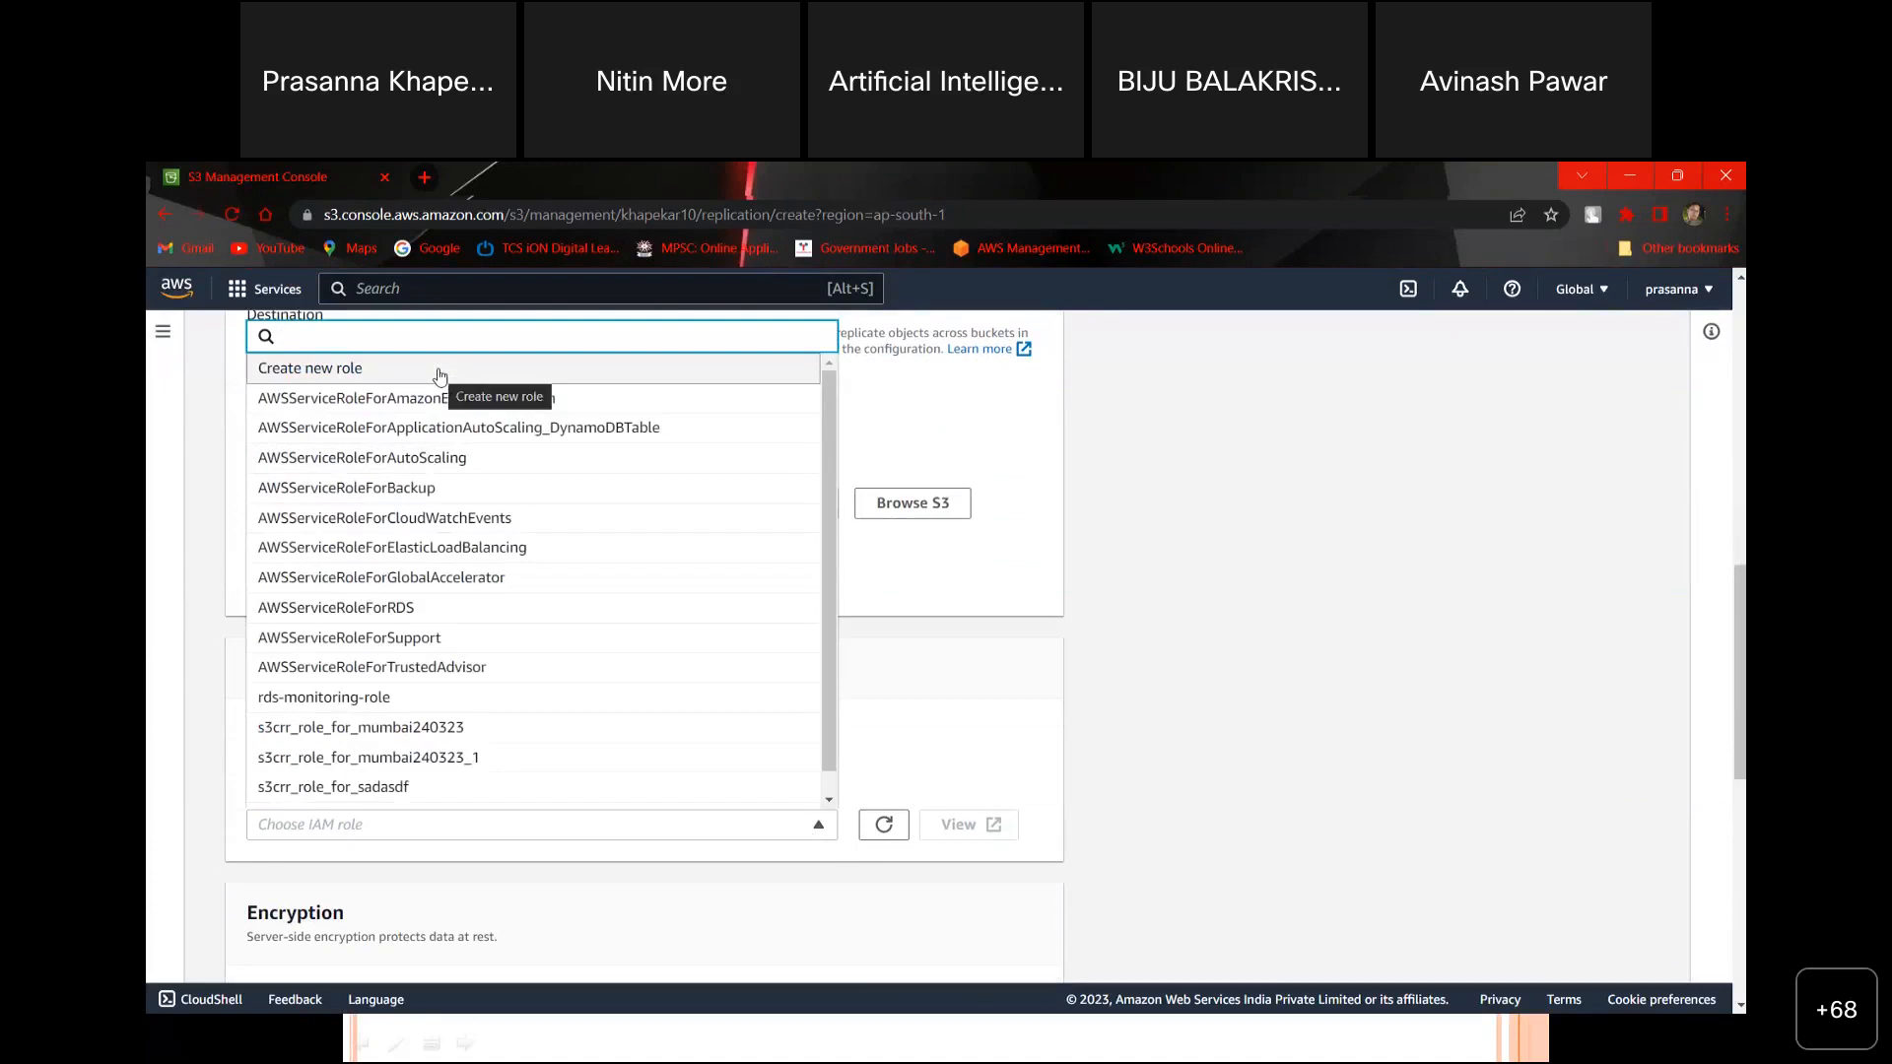
pyautogui.click(439, 371)
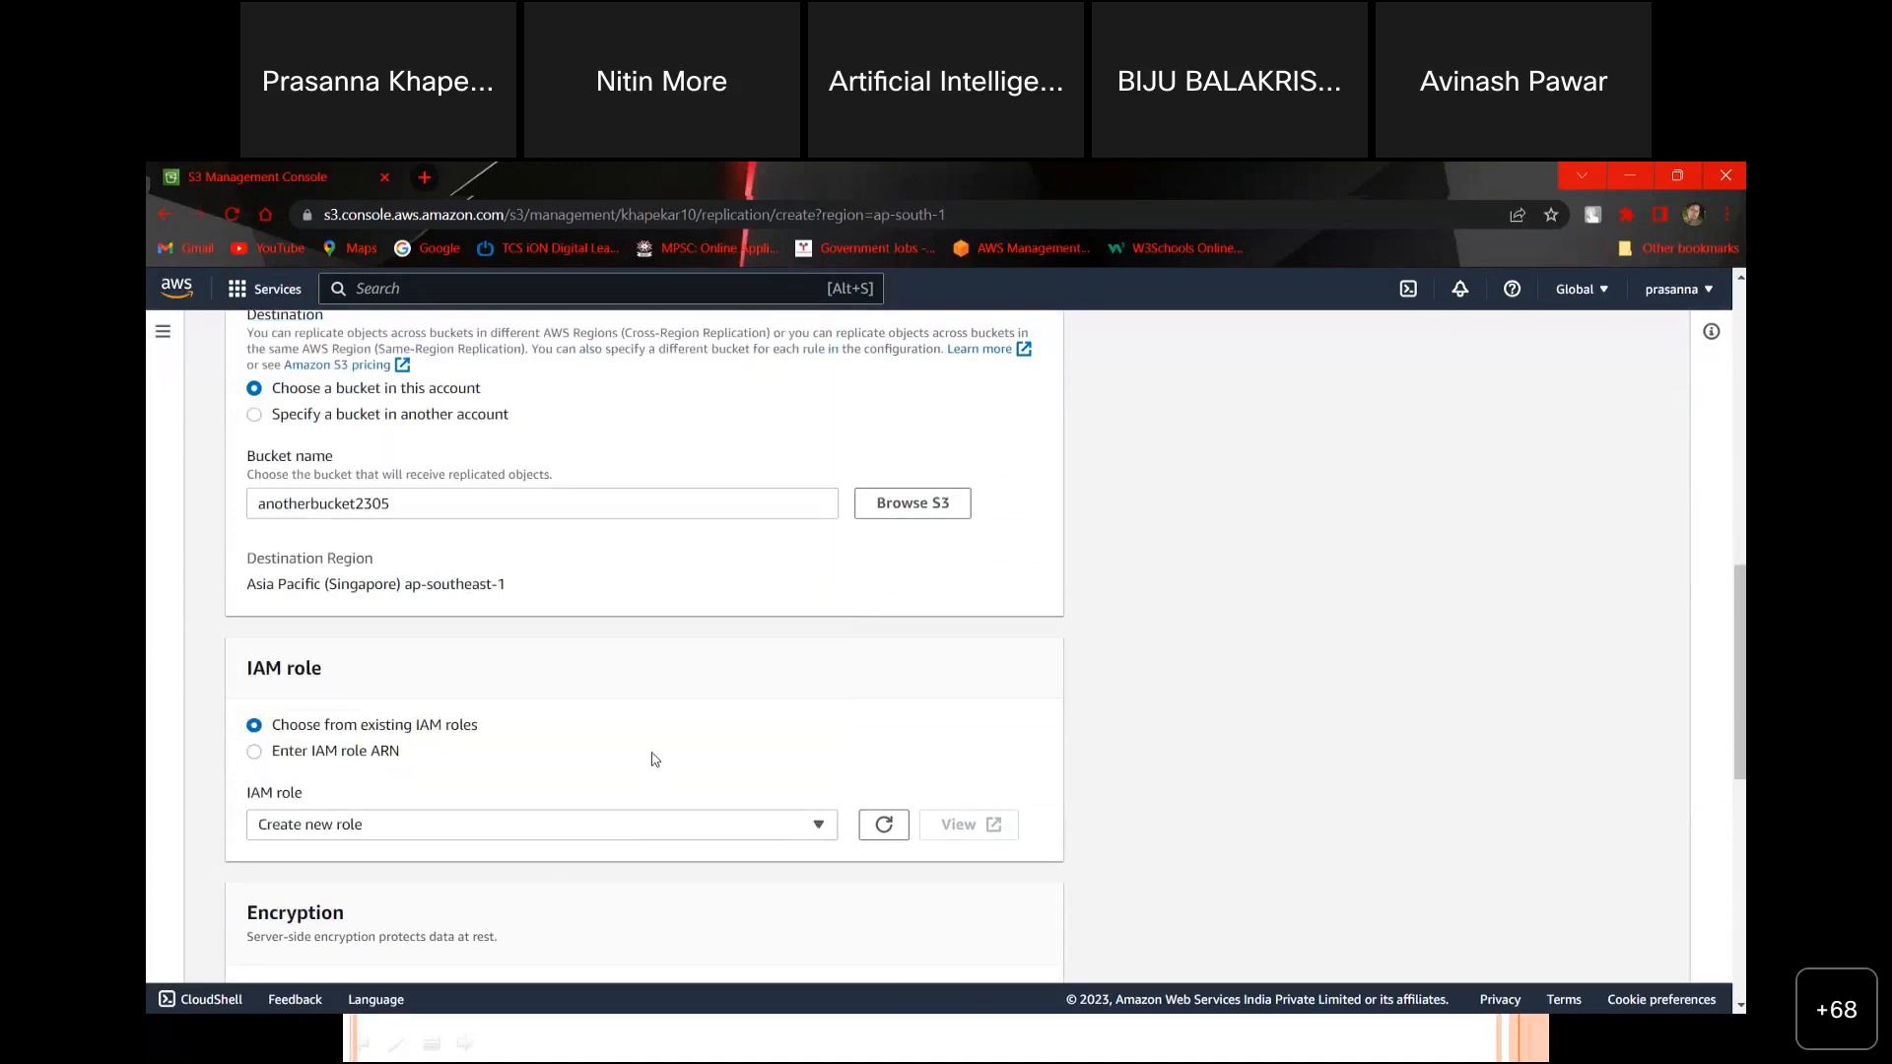
# Step: Review the replication rule's settings and save it with the encryption, storage class and additional replication options unselected
pyautogui.scroll(-4, 652, 759)
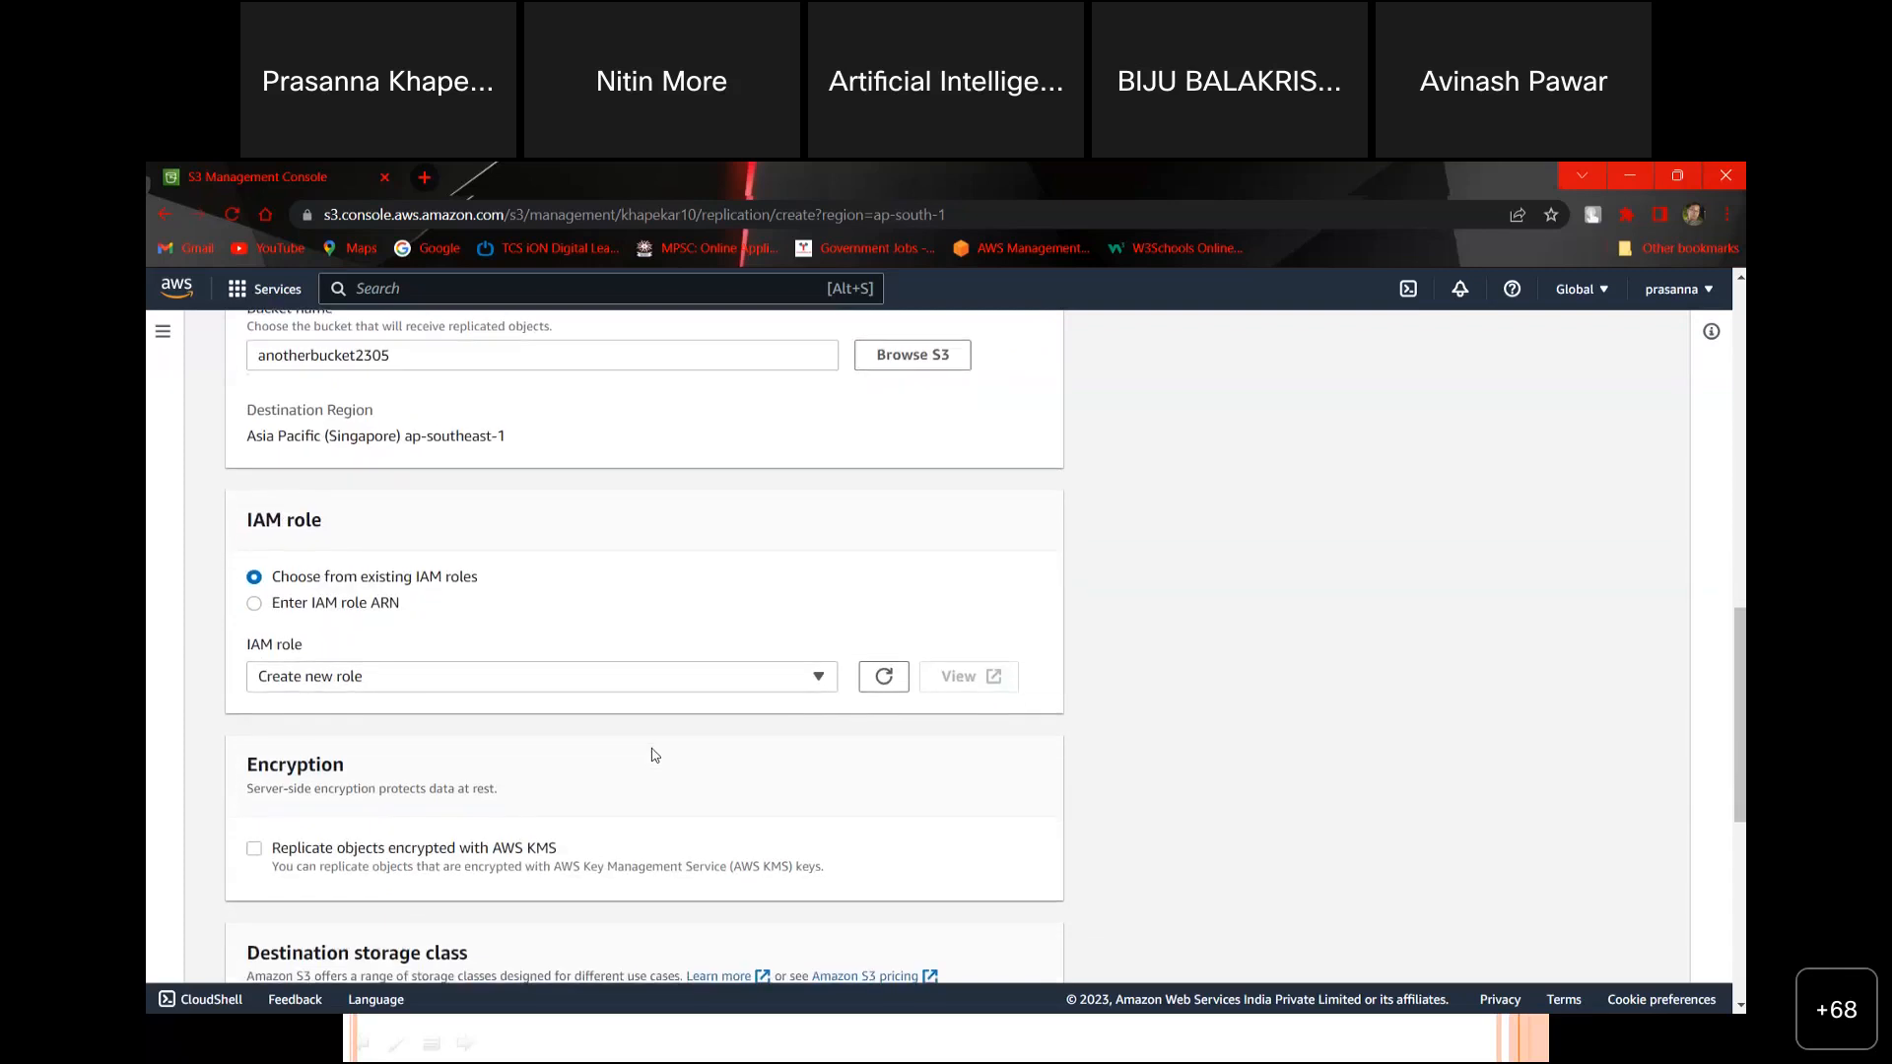
pyautogui.scroll(-4, 651, 759)
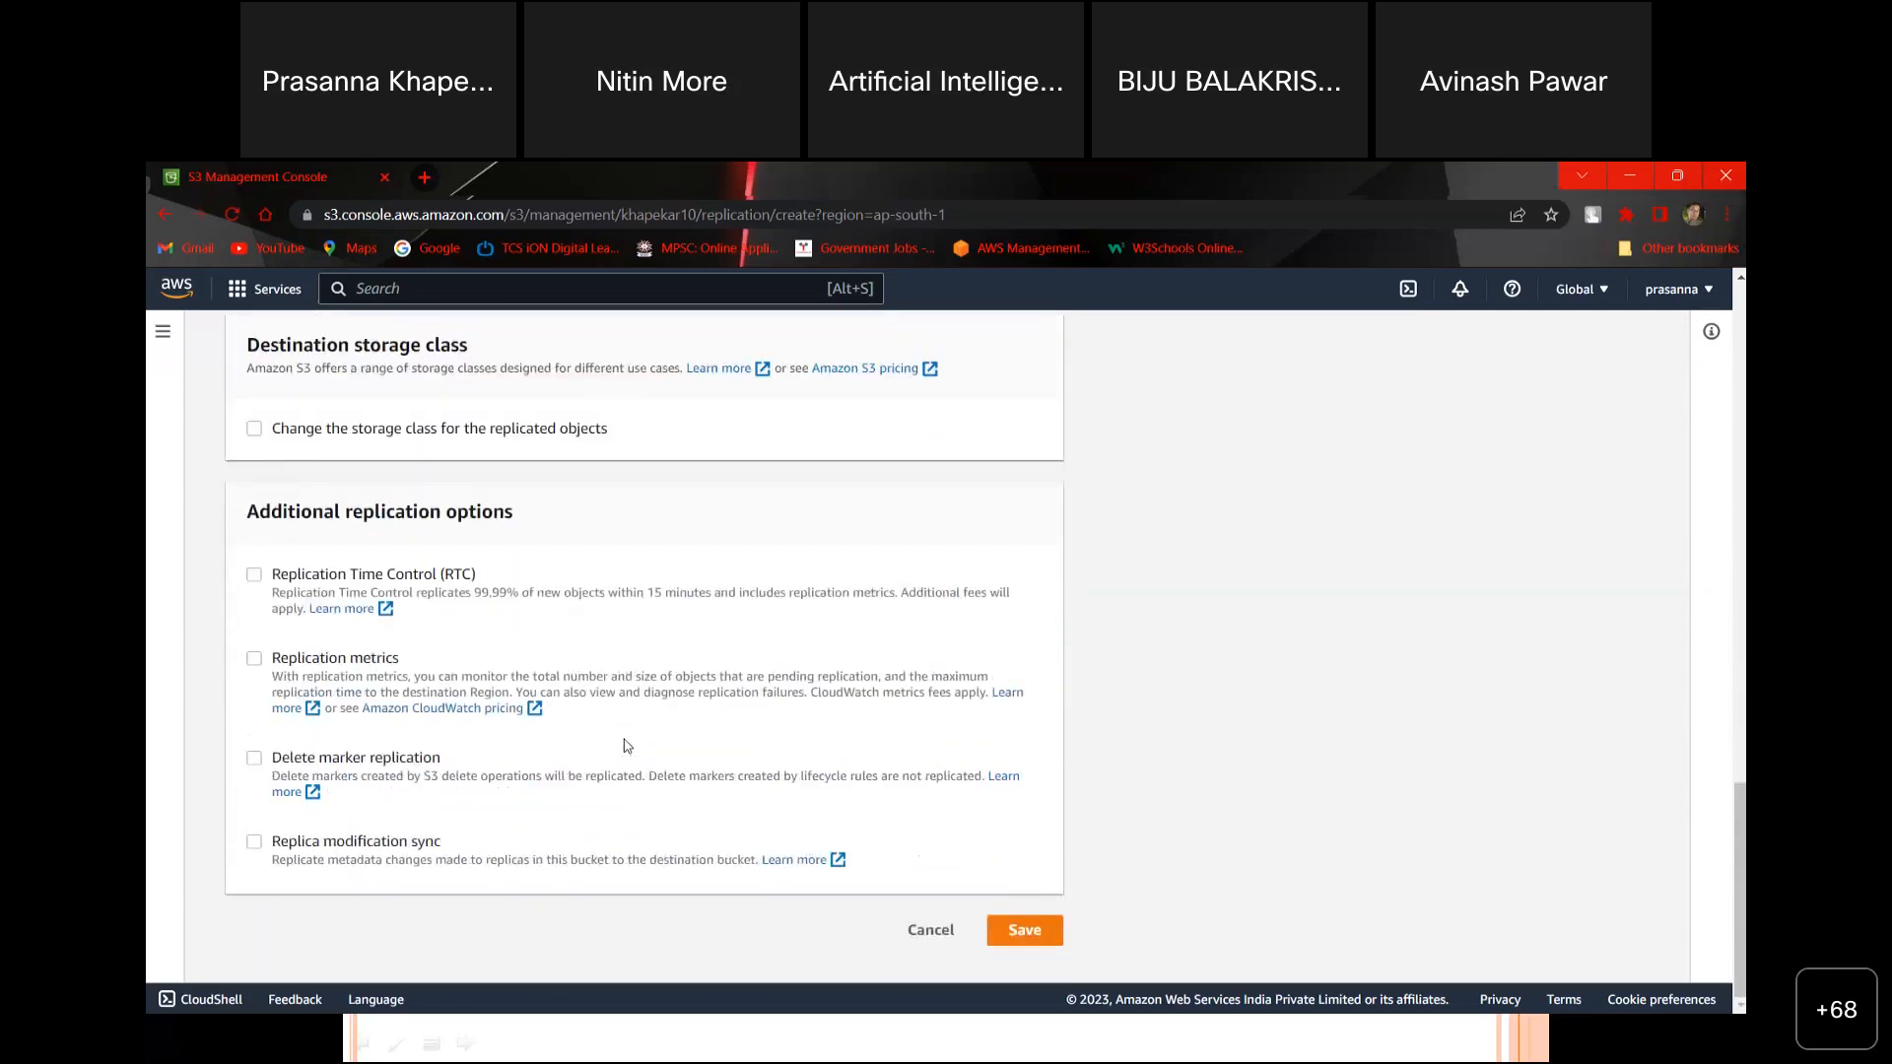
pyautogui.scroll(8, 626, 746)
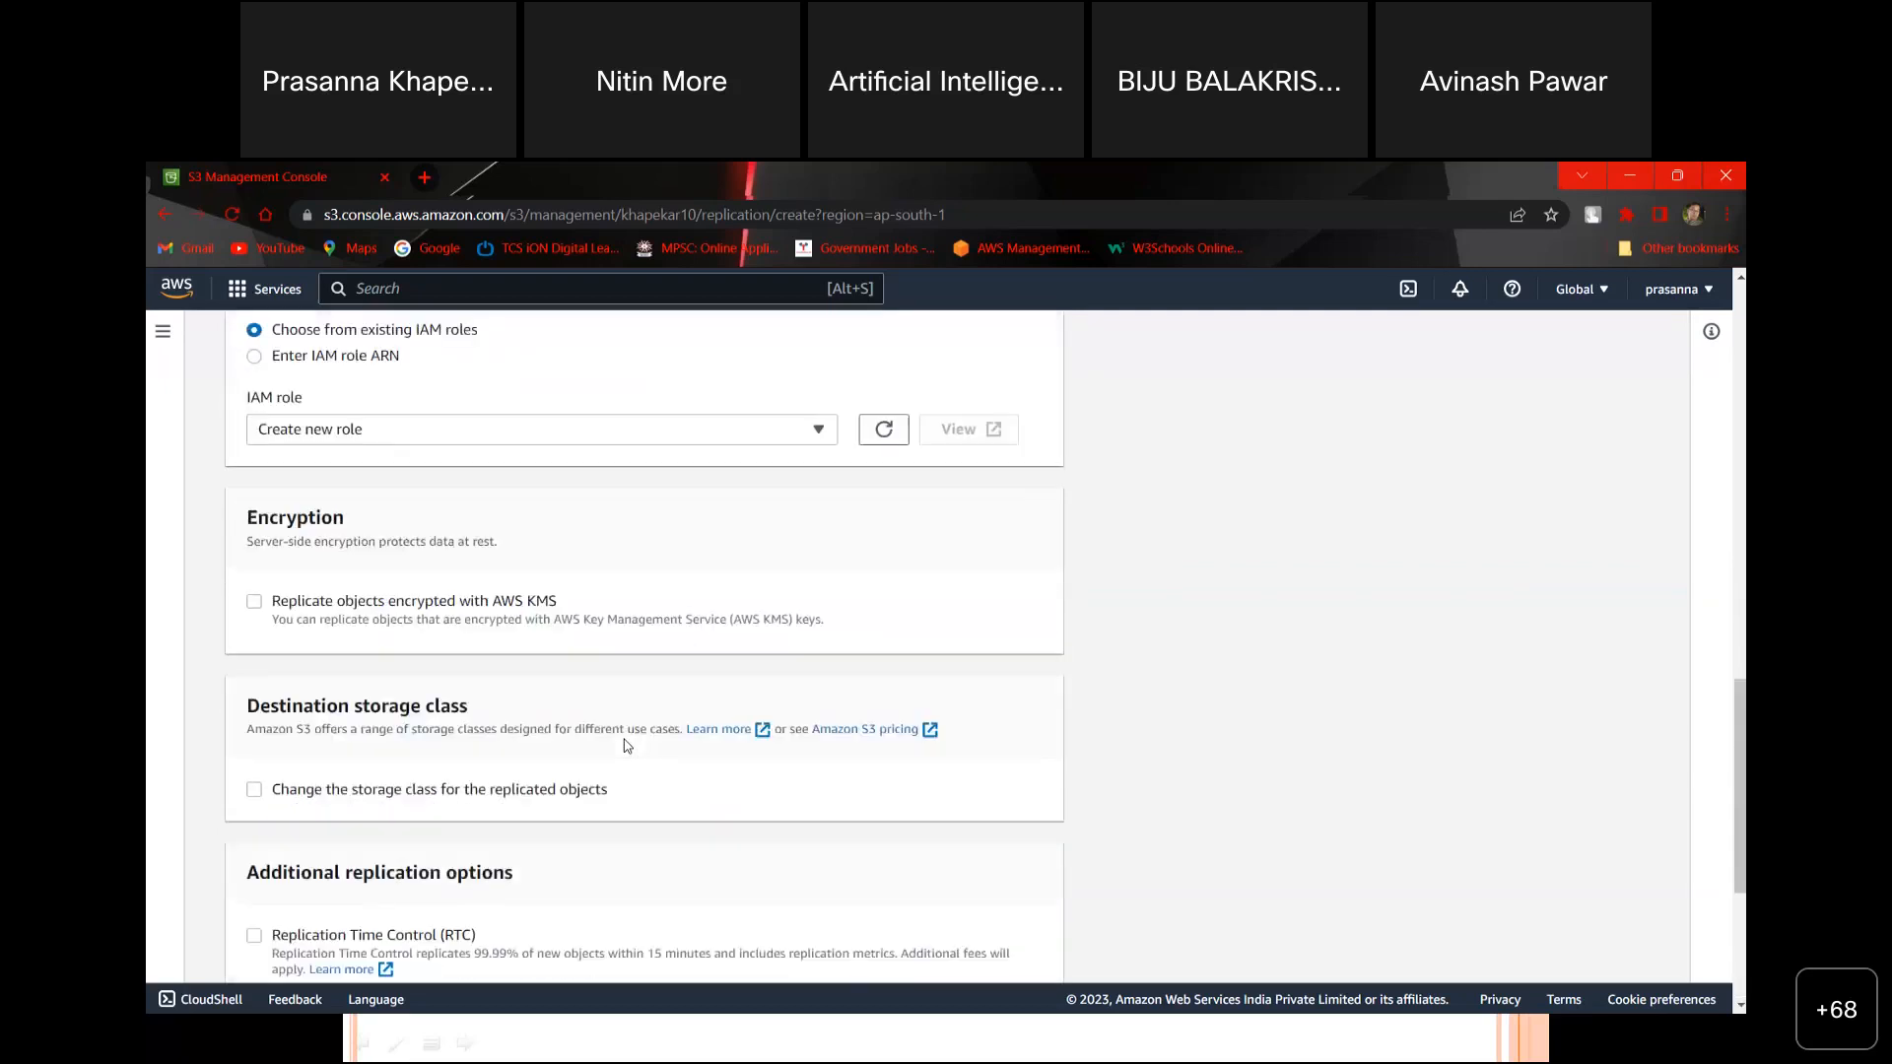
pyautogui.scroll(10, 644, 650)
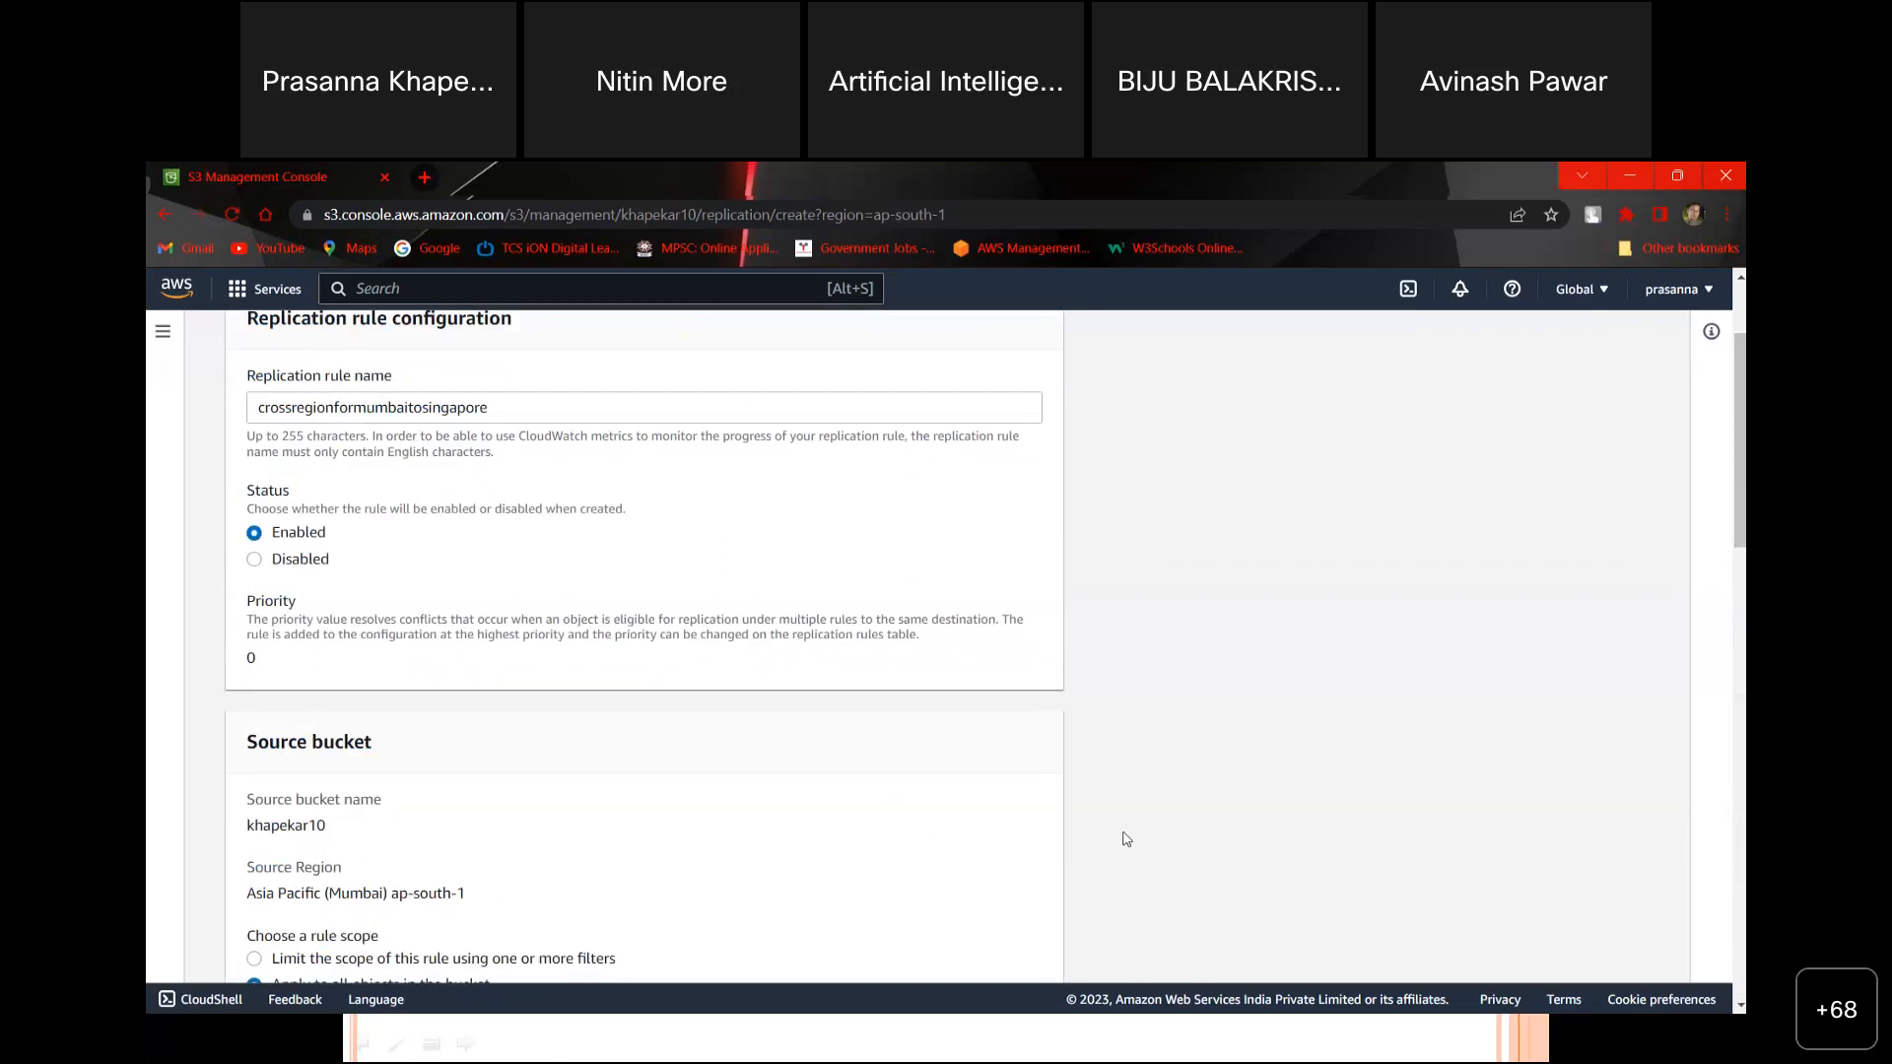
pyautogui.scroll(-6, 1126, 833)
pyautogui.scroll(-12, 1127, 823)
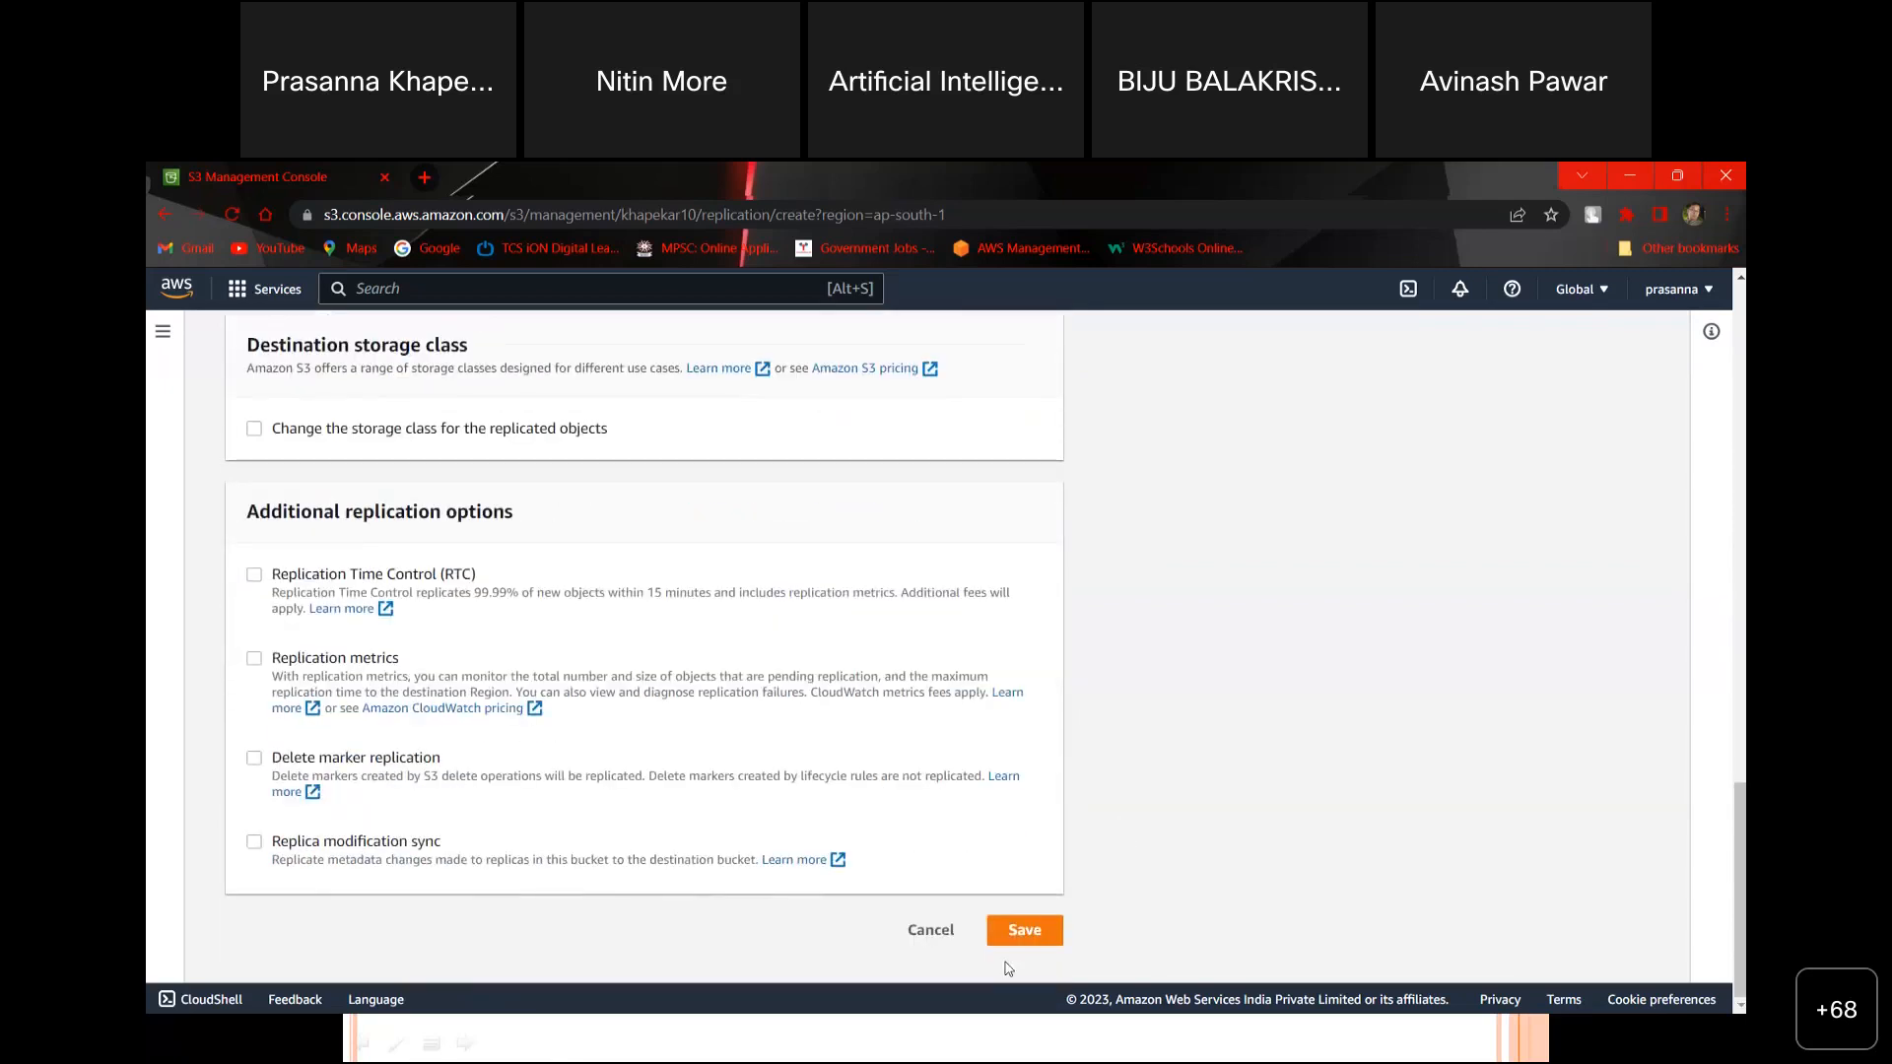
pyautogui.click(1021, 948)
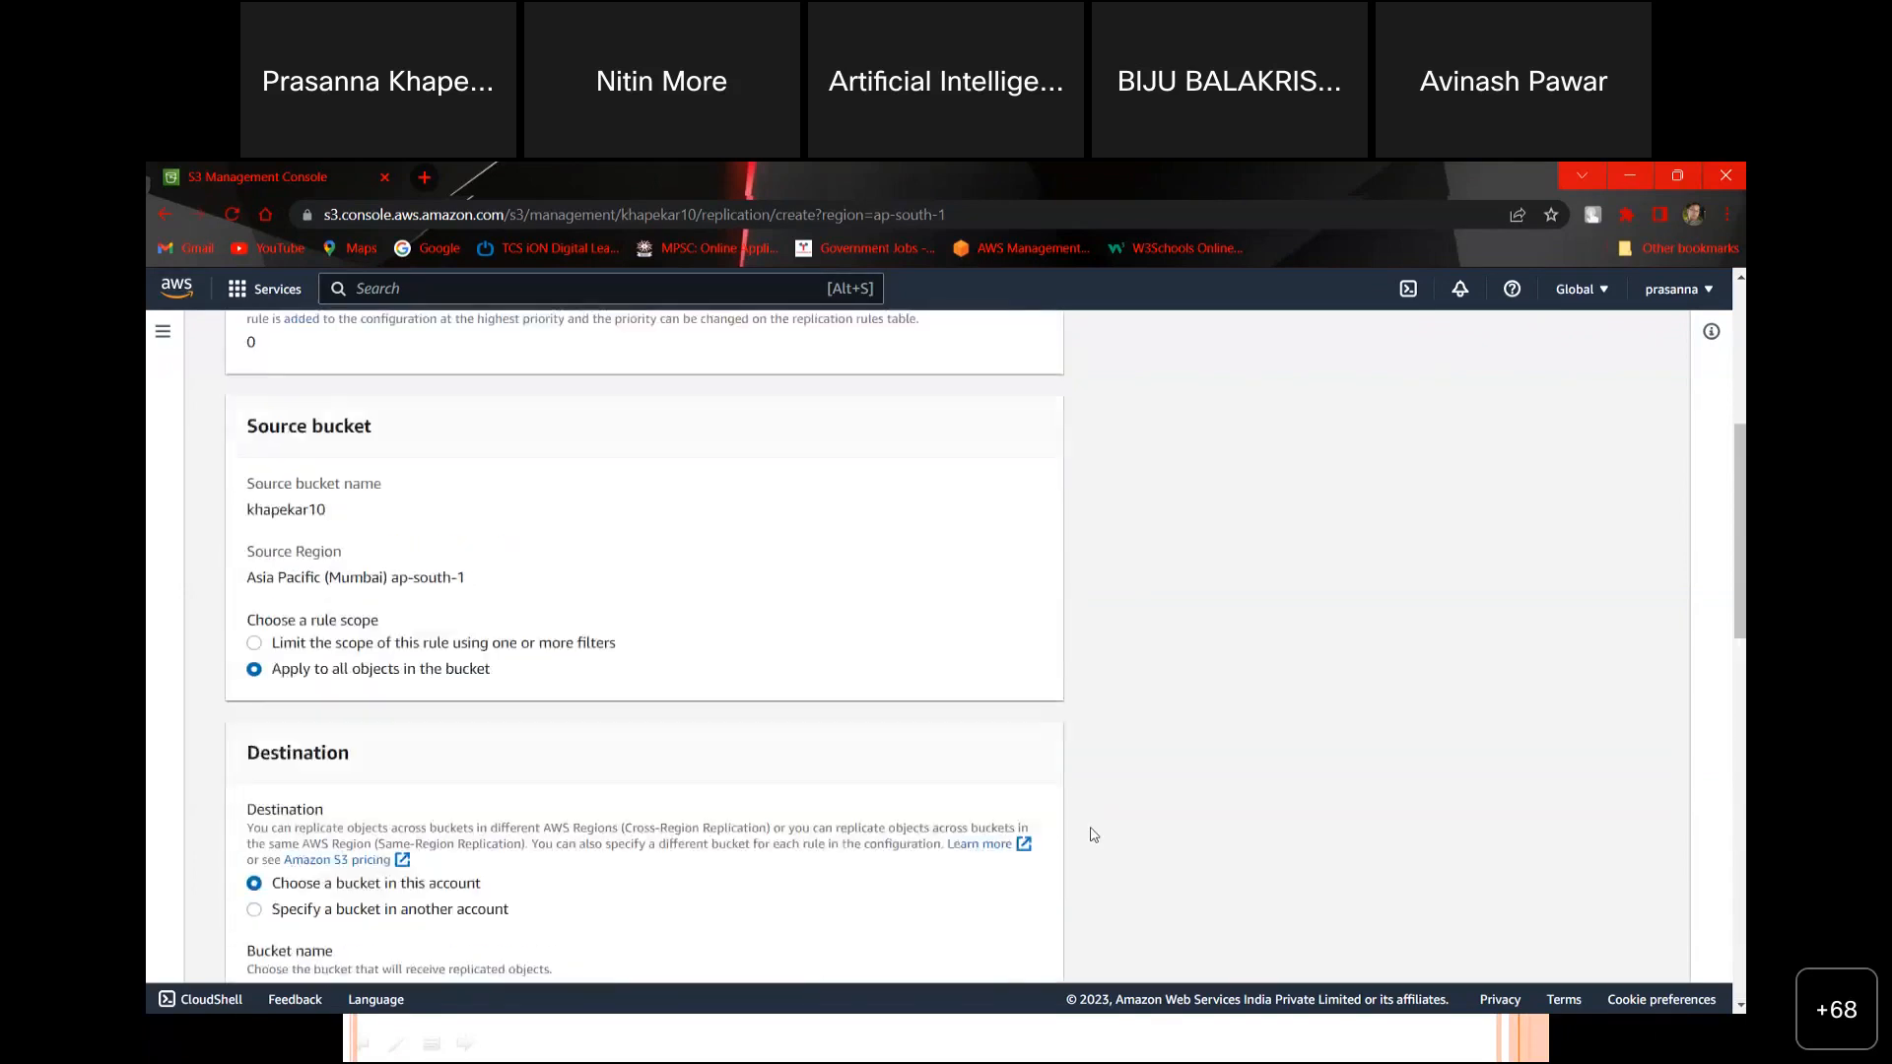
pyautogui.scroll(-2, 1093, 818)
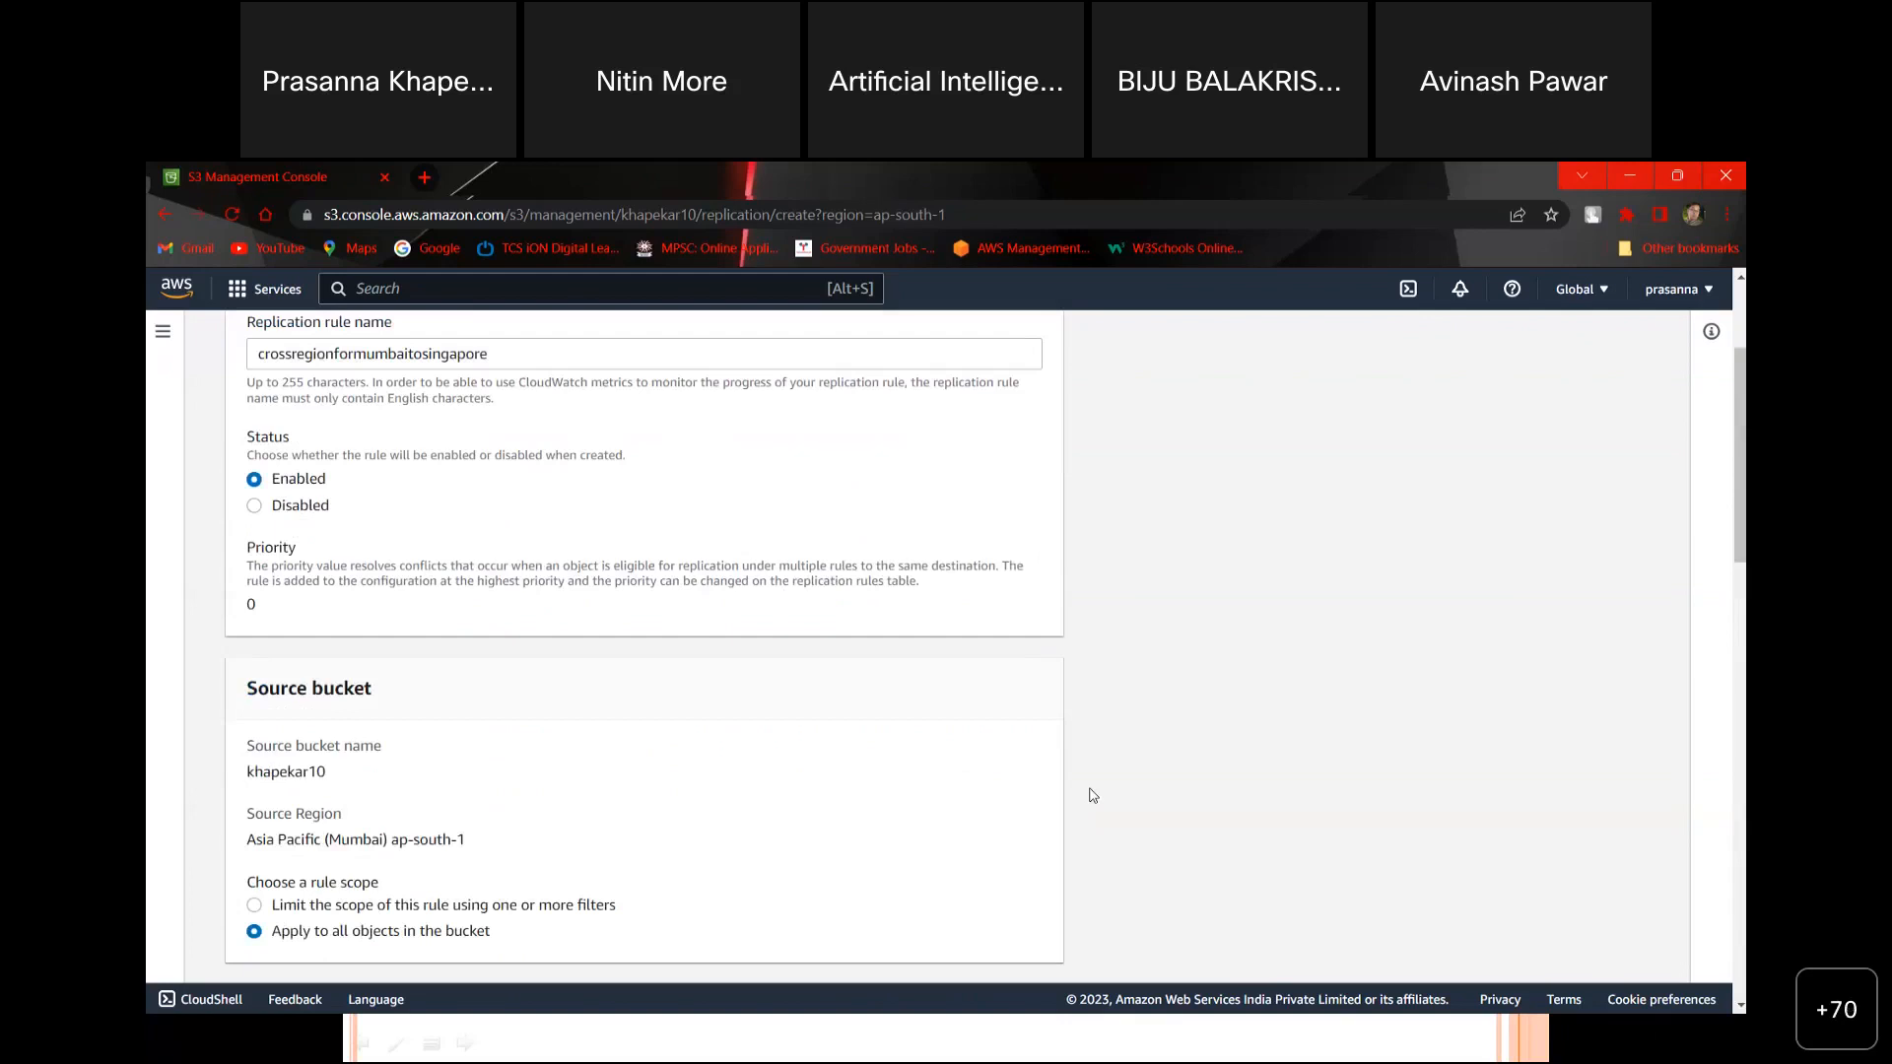
pyautogui.scroll(-15, 1163, 779)
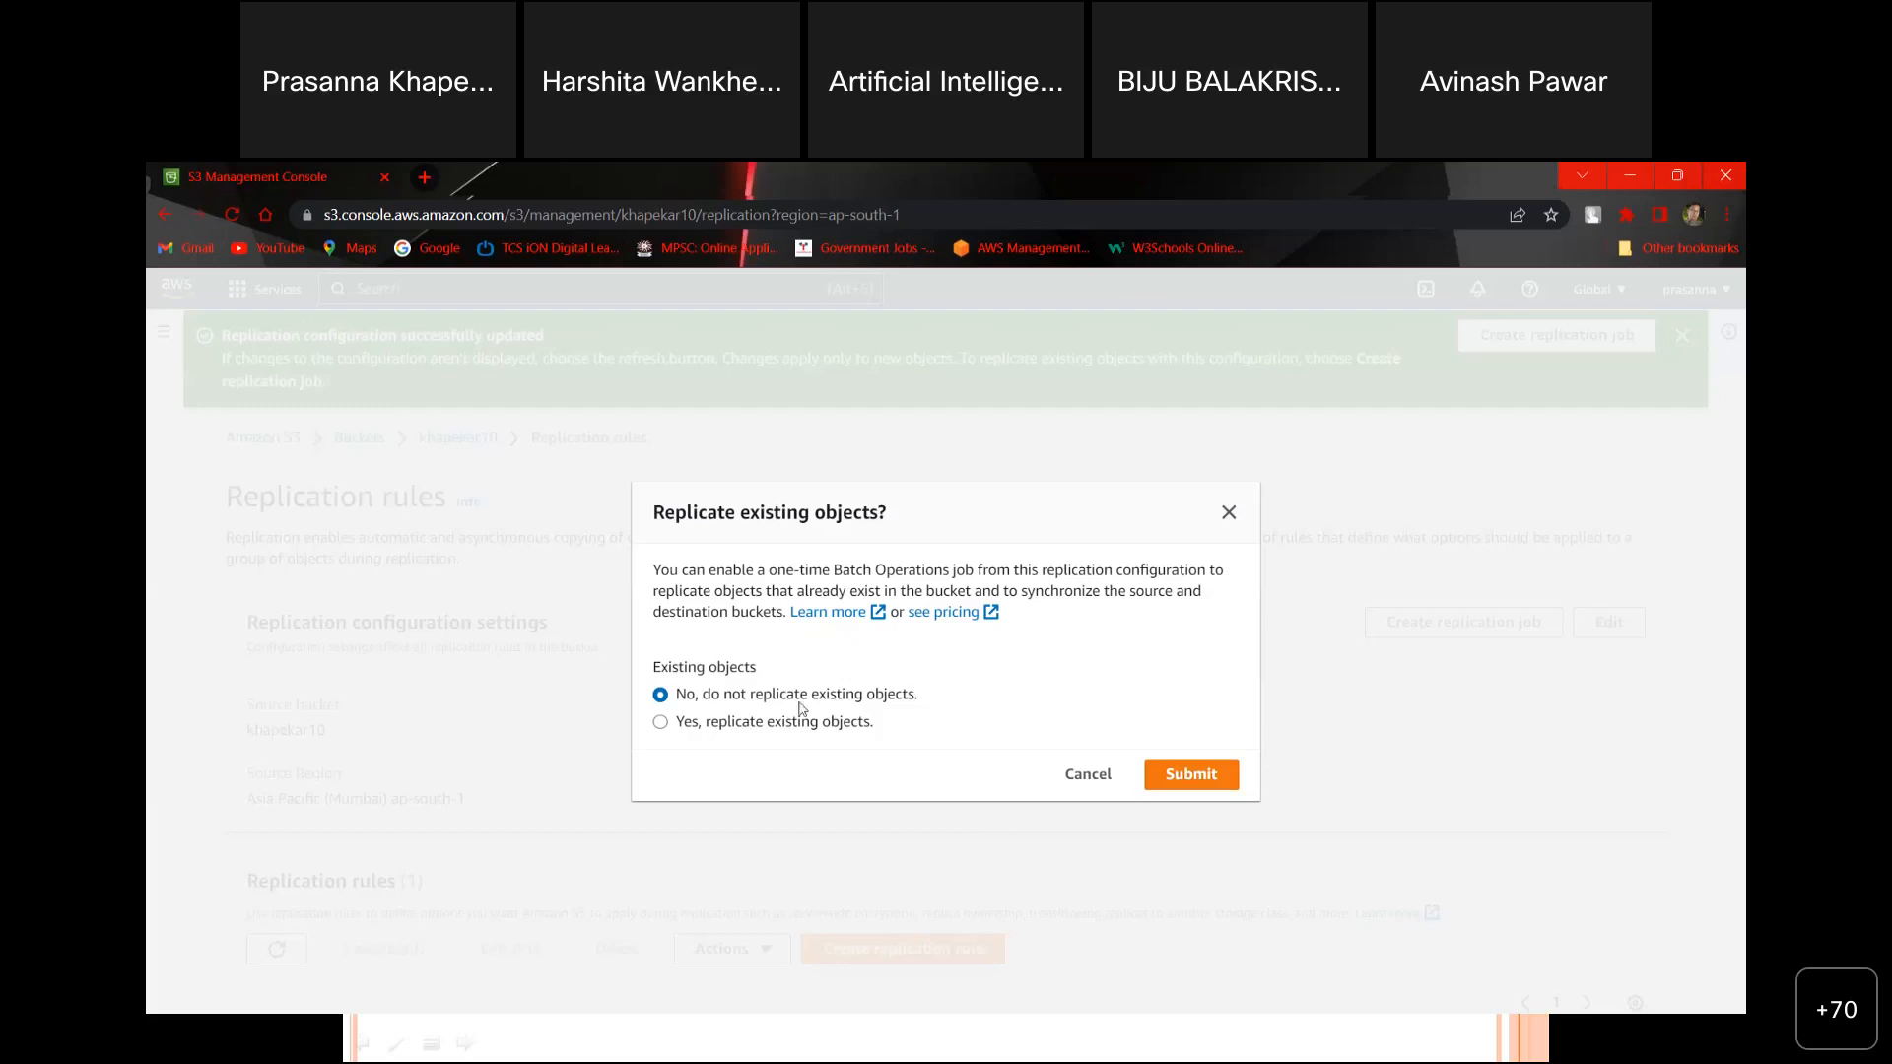
# Step: Choose to replicate existing objects and submit the choice to open the Batch Operations job settings
pyautogui.click(661, 725)
pyautogui.click(1197, 775)
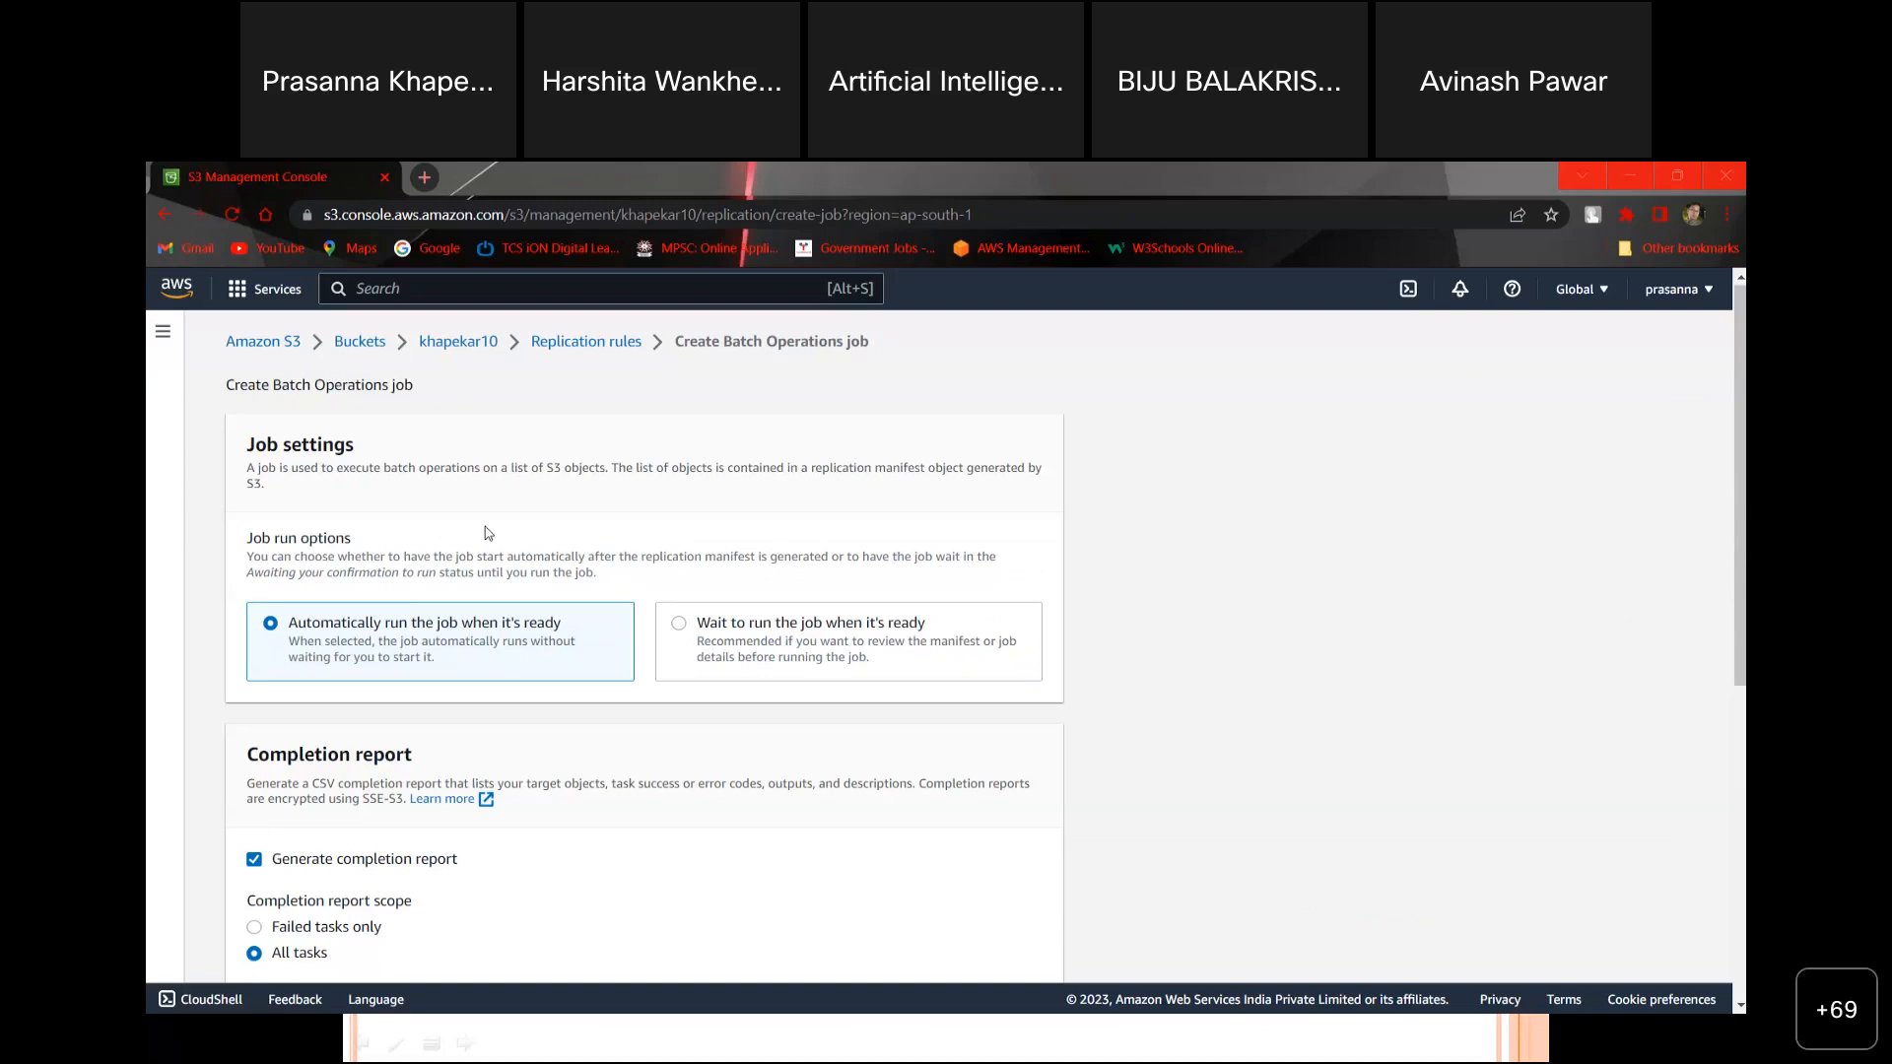
pyautogui.scroll(-4, 1740, 493)
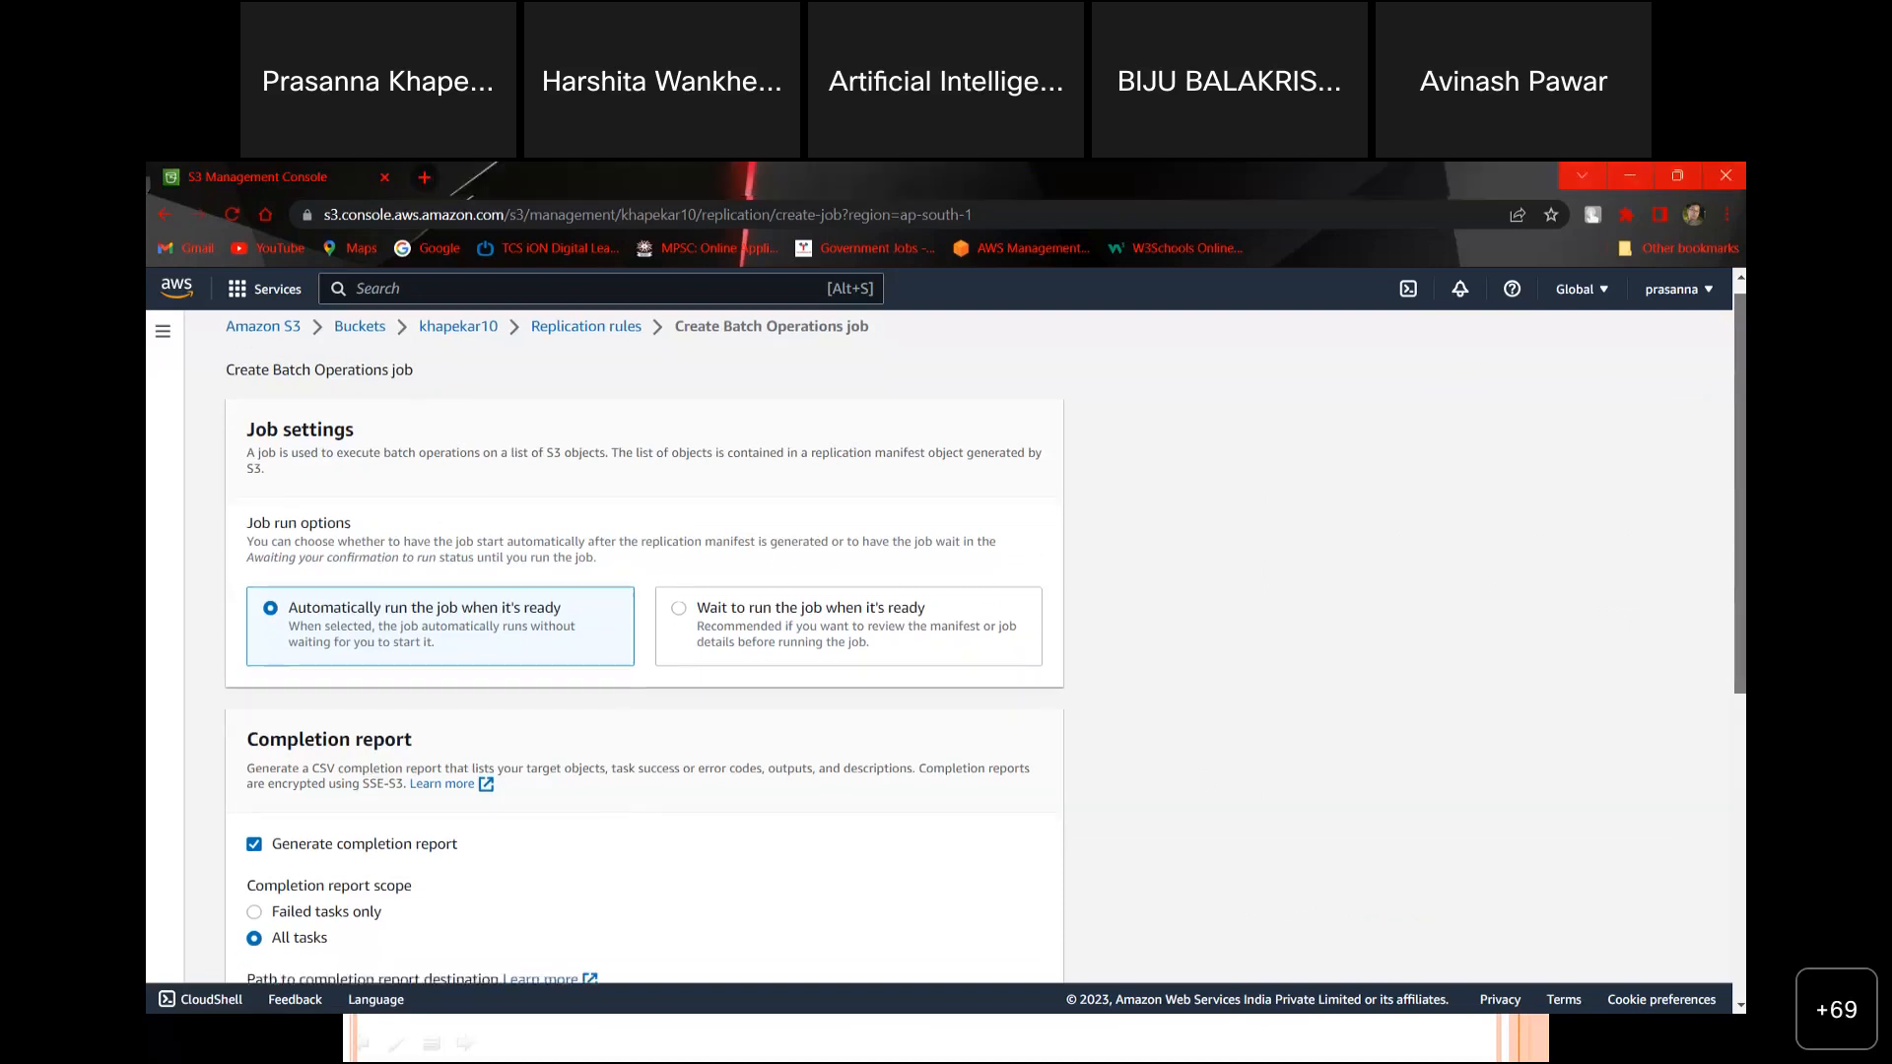
# Step: Cancel the Batch Operations job and review the column settings of the crossregionformumbaitosingapore replication rule
pyautogui.scroll(-2, 748, 913)
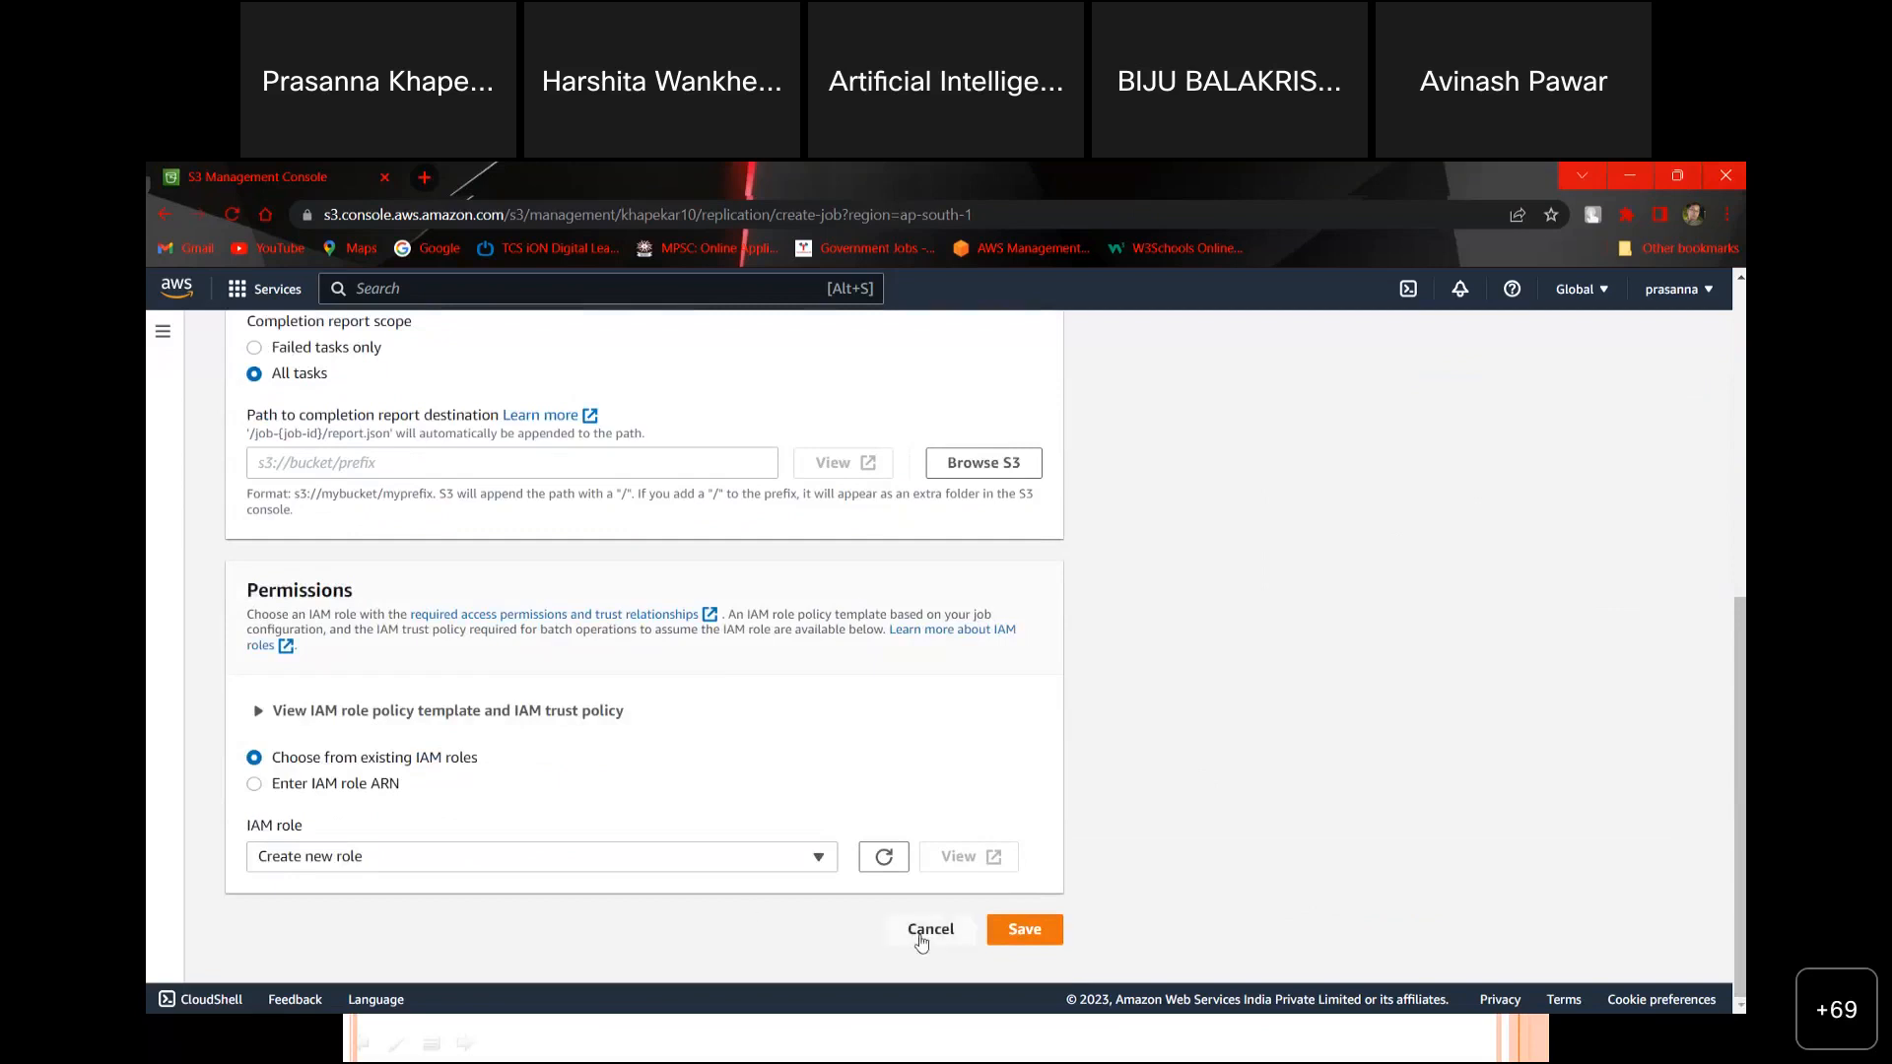
pyautogui.click(926, 932)
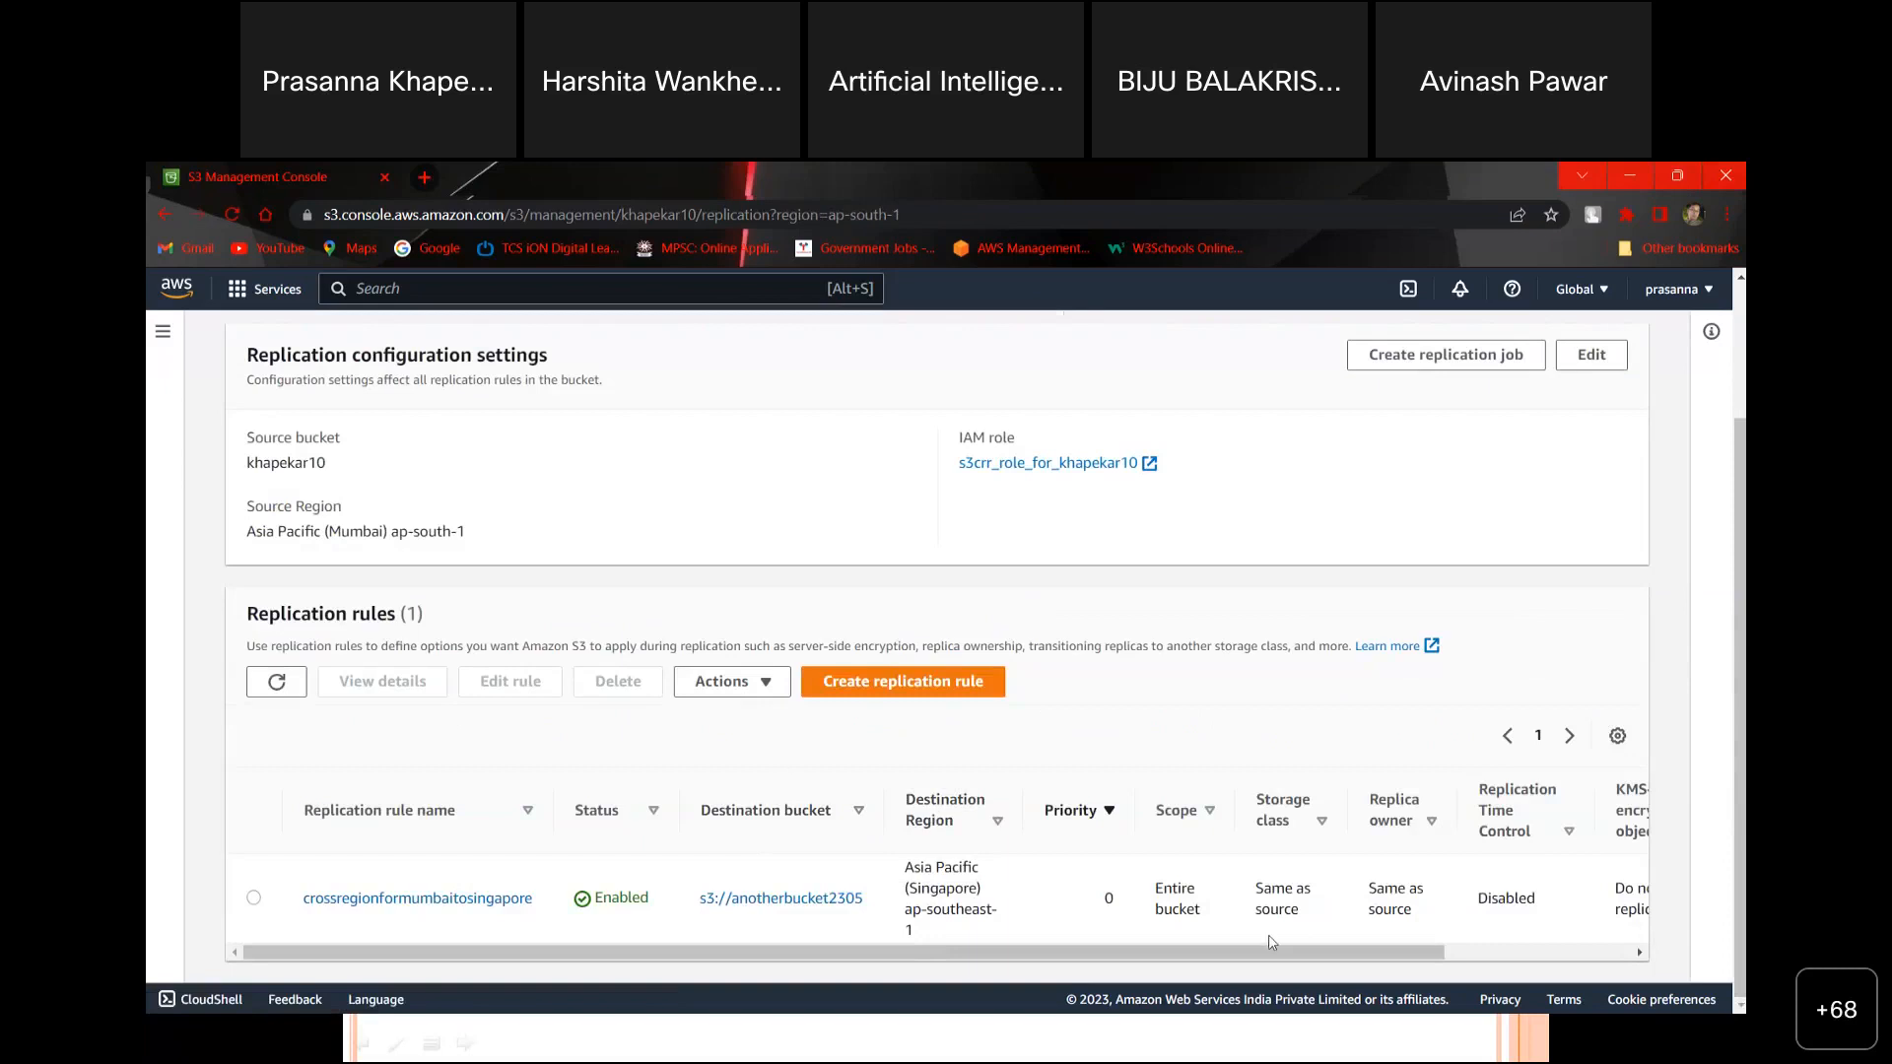
pyautogui.hscroll(3, 1179, 957)
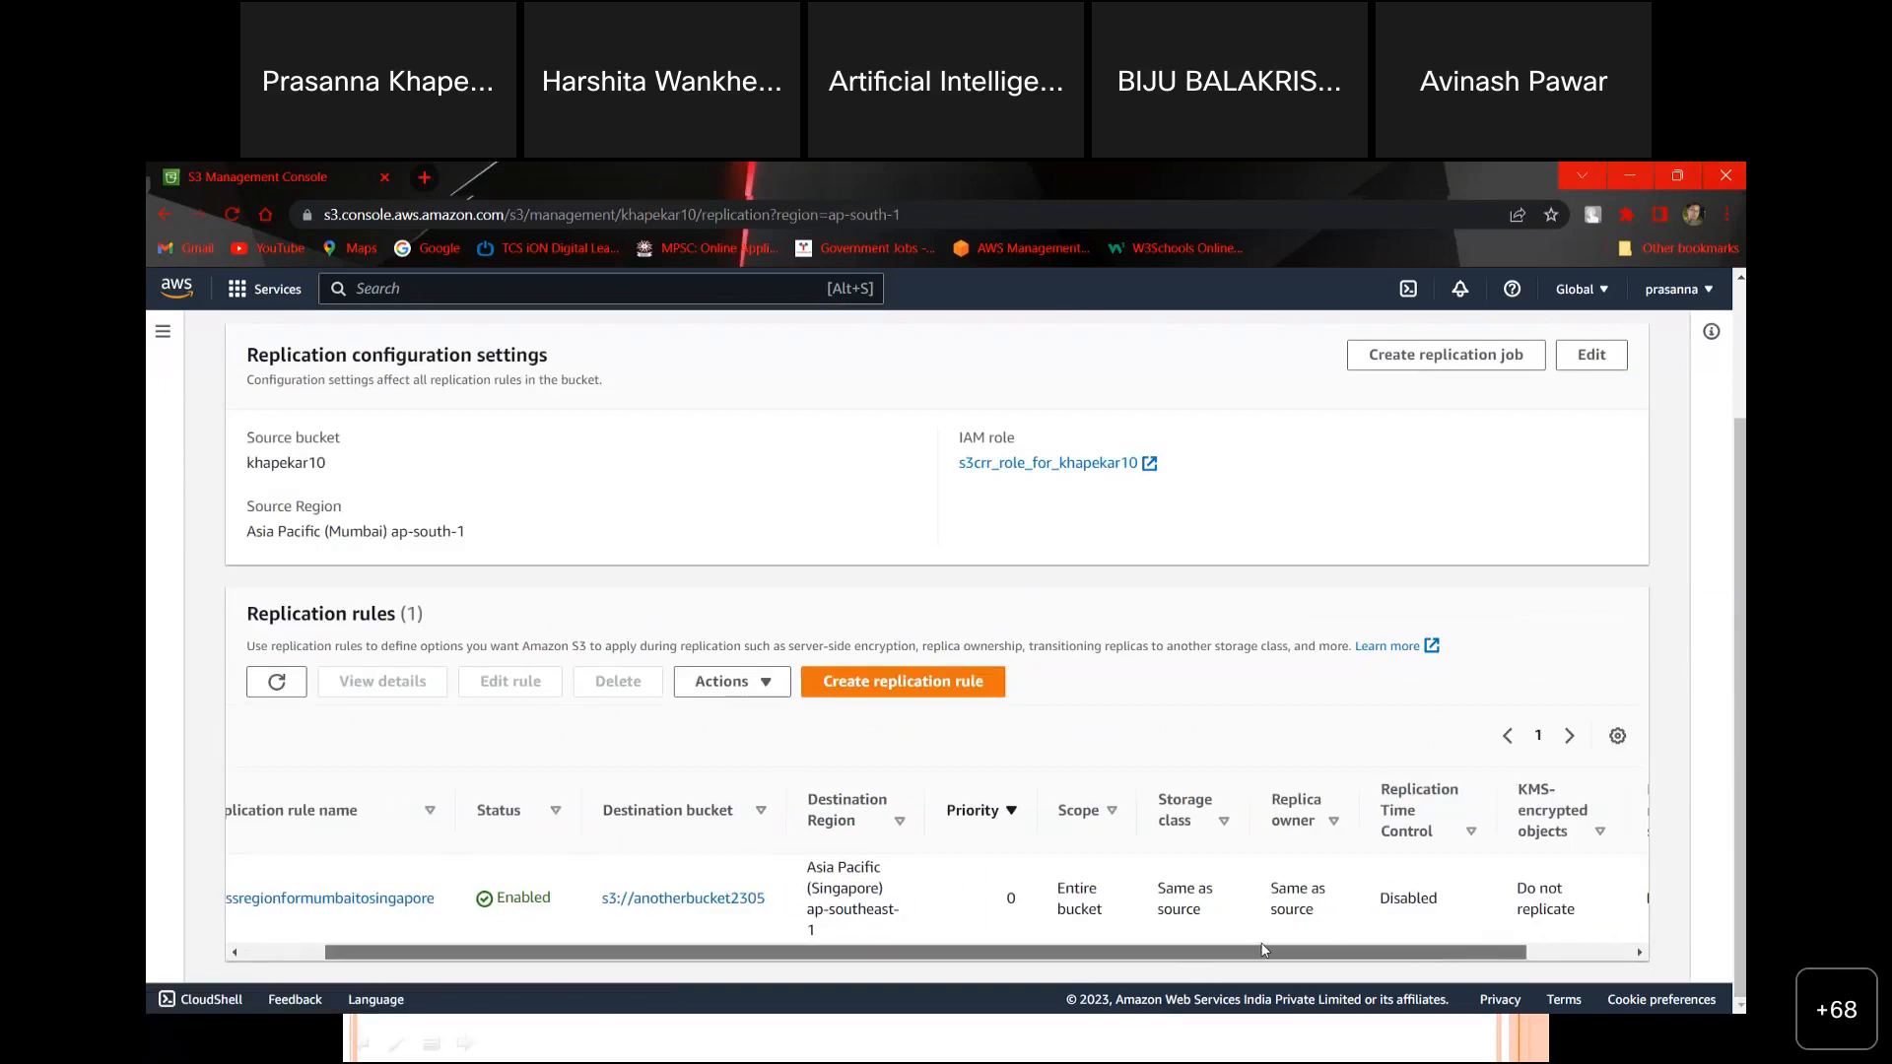
pyautogui.hscroll(-3, 887, 956)
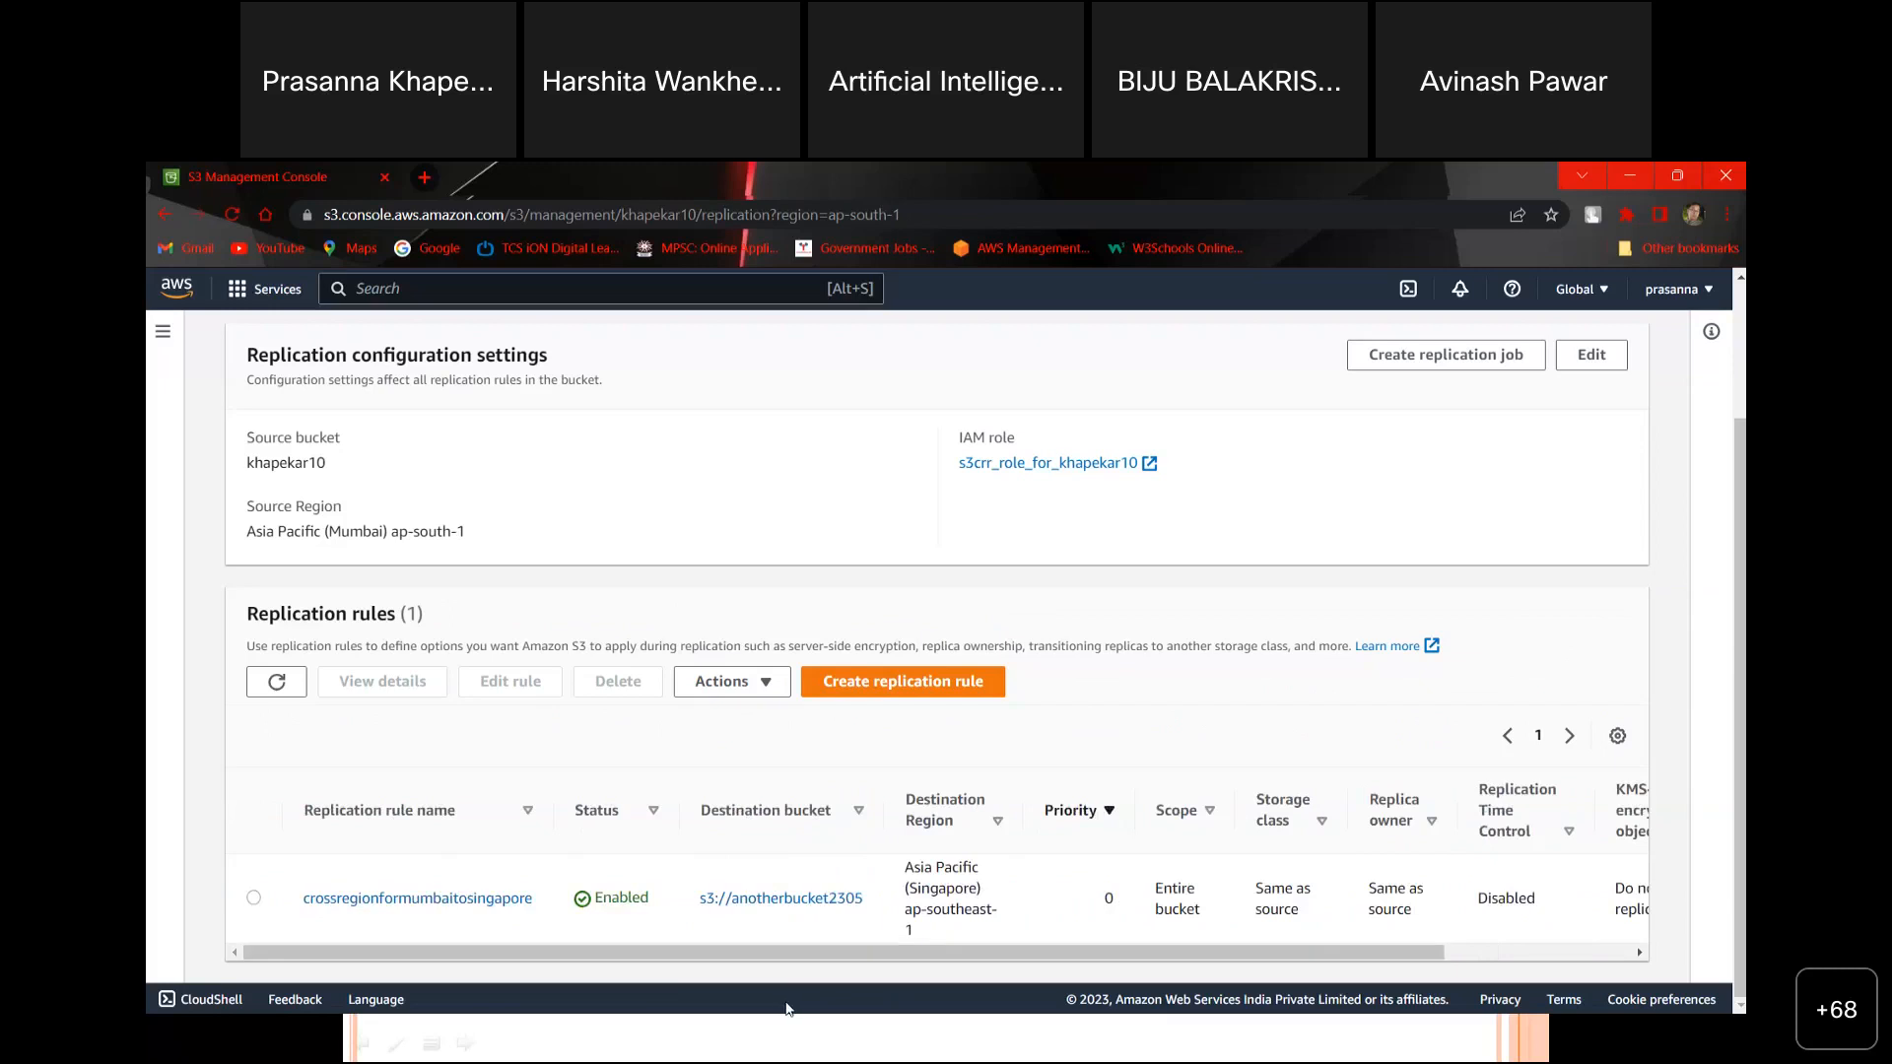
pyautogui.moveTo(599, 956); pyautogui.dragTo(851, 961)
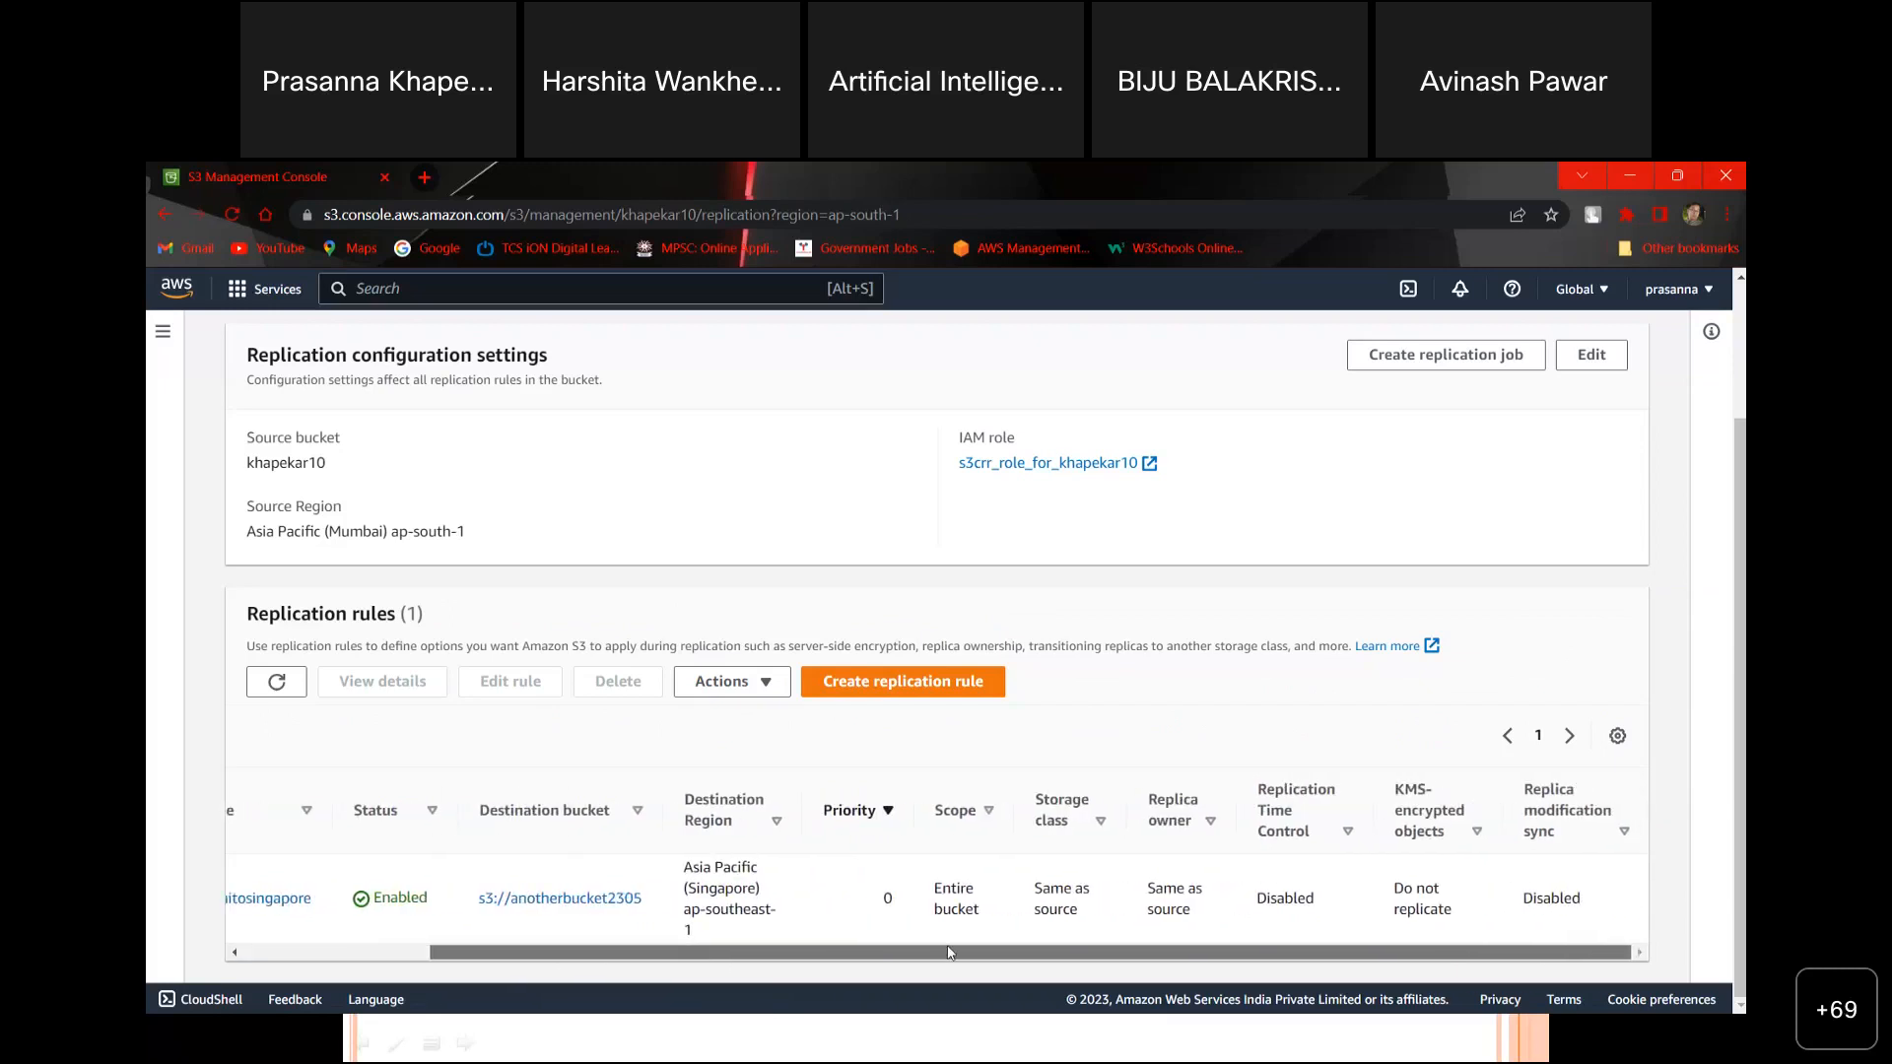
pyautogui.hscroll(-4, 723, 956)
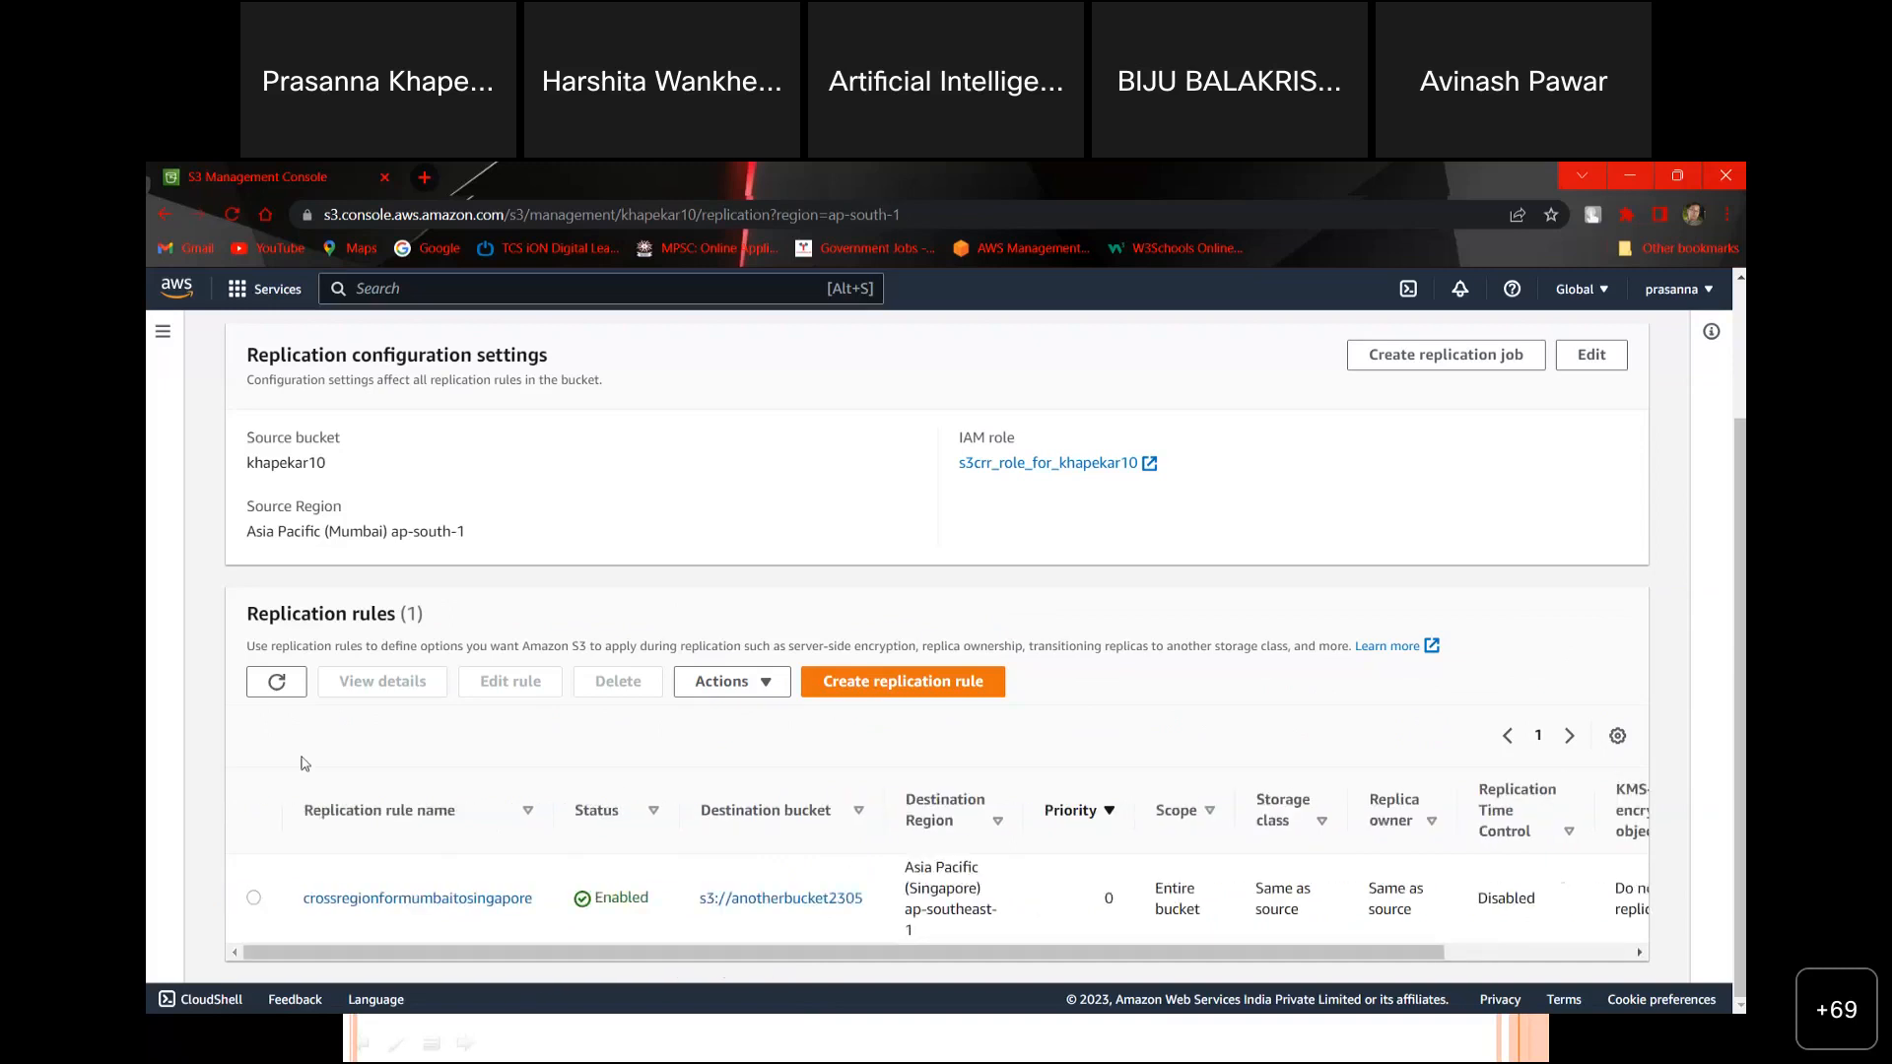
pyautogui.scroll(1, 368, 698)
pyautogui.scroll(1, 367, 698)
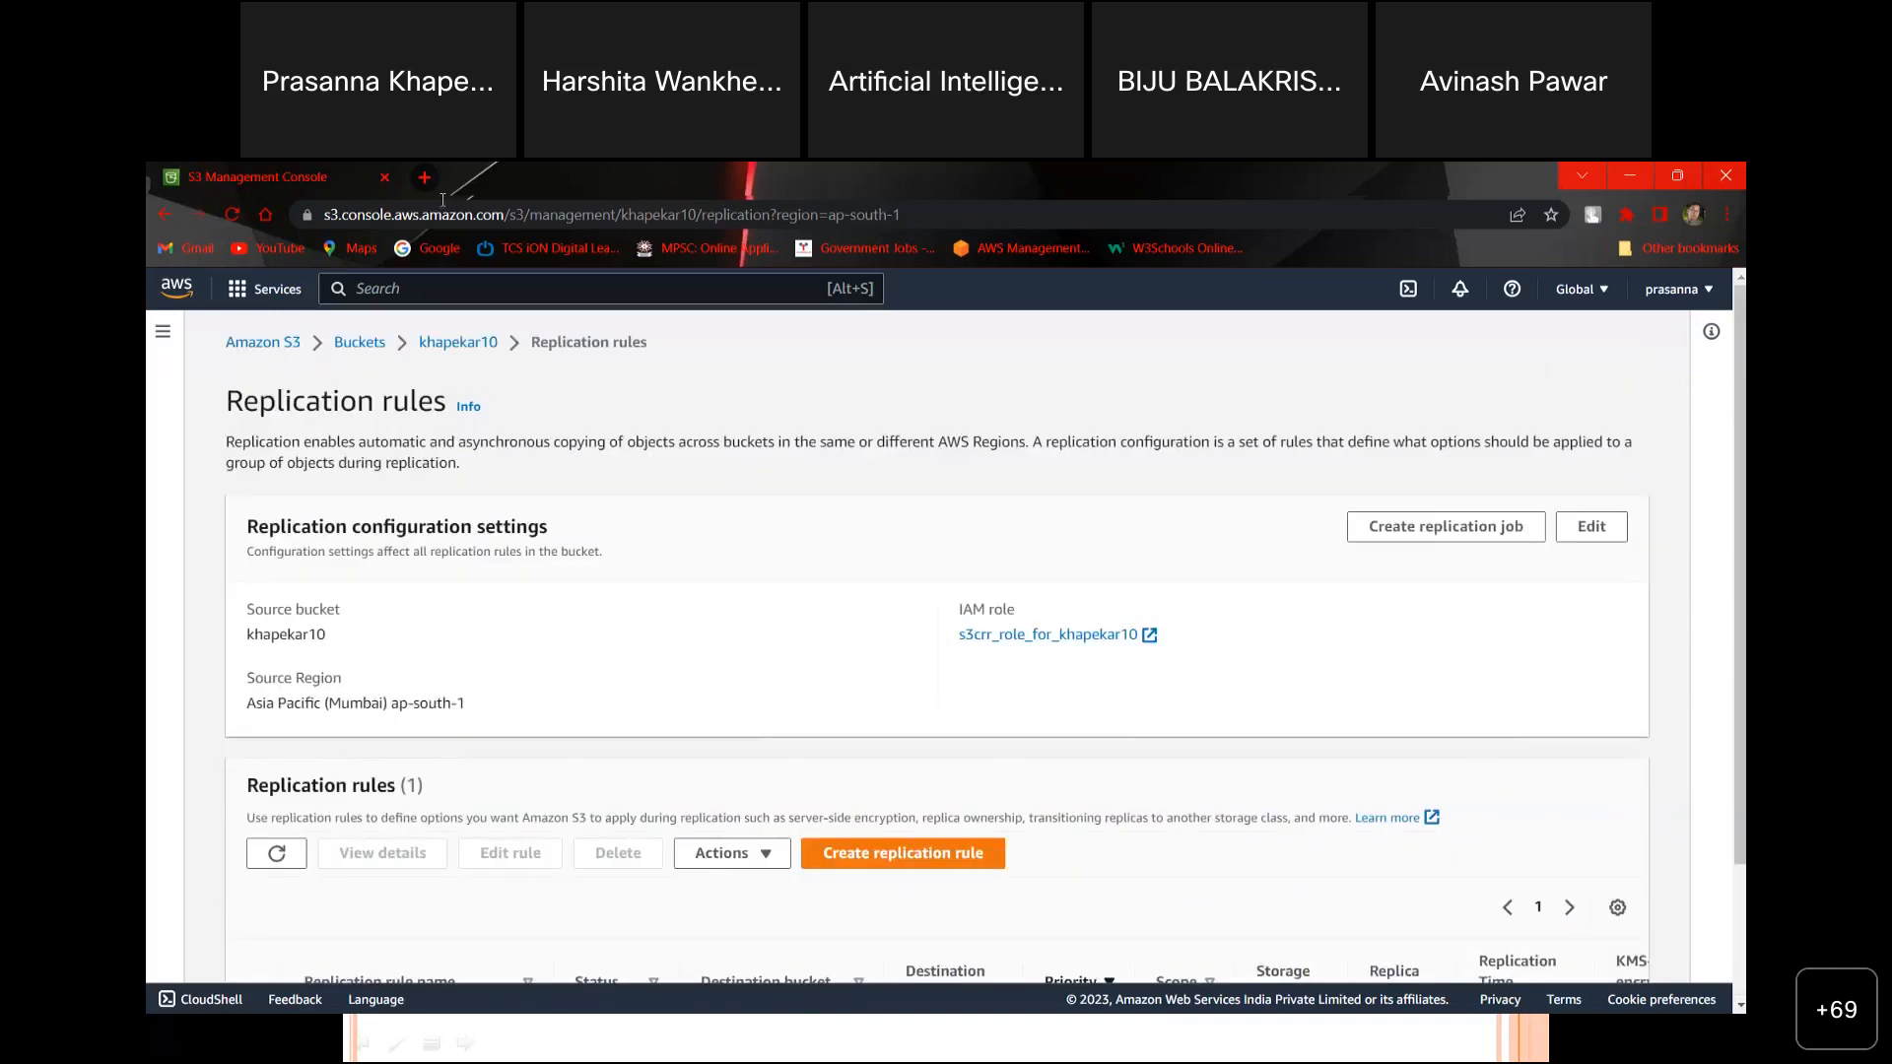
# Step: Open anotherbucket2305 from the refreshed bucket list and reload its objects to check for replicated files
pyautogui.click(361, 344)
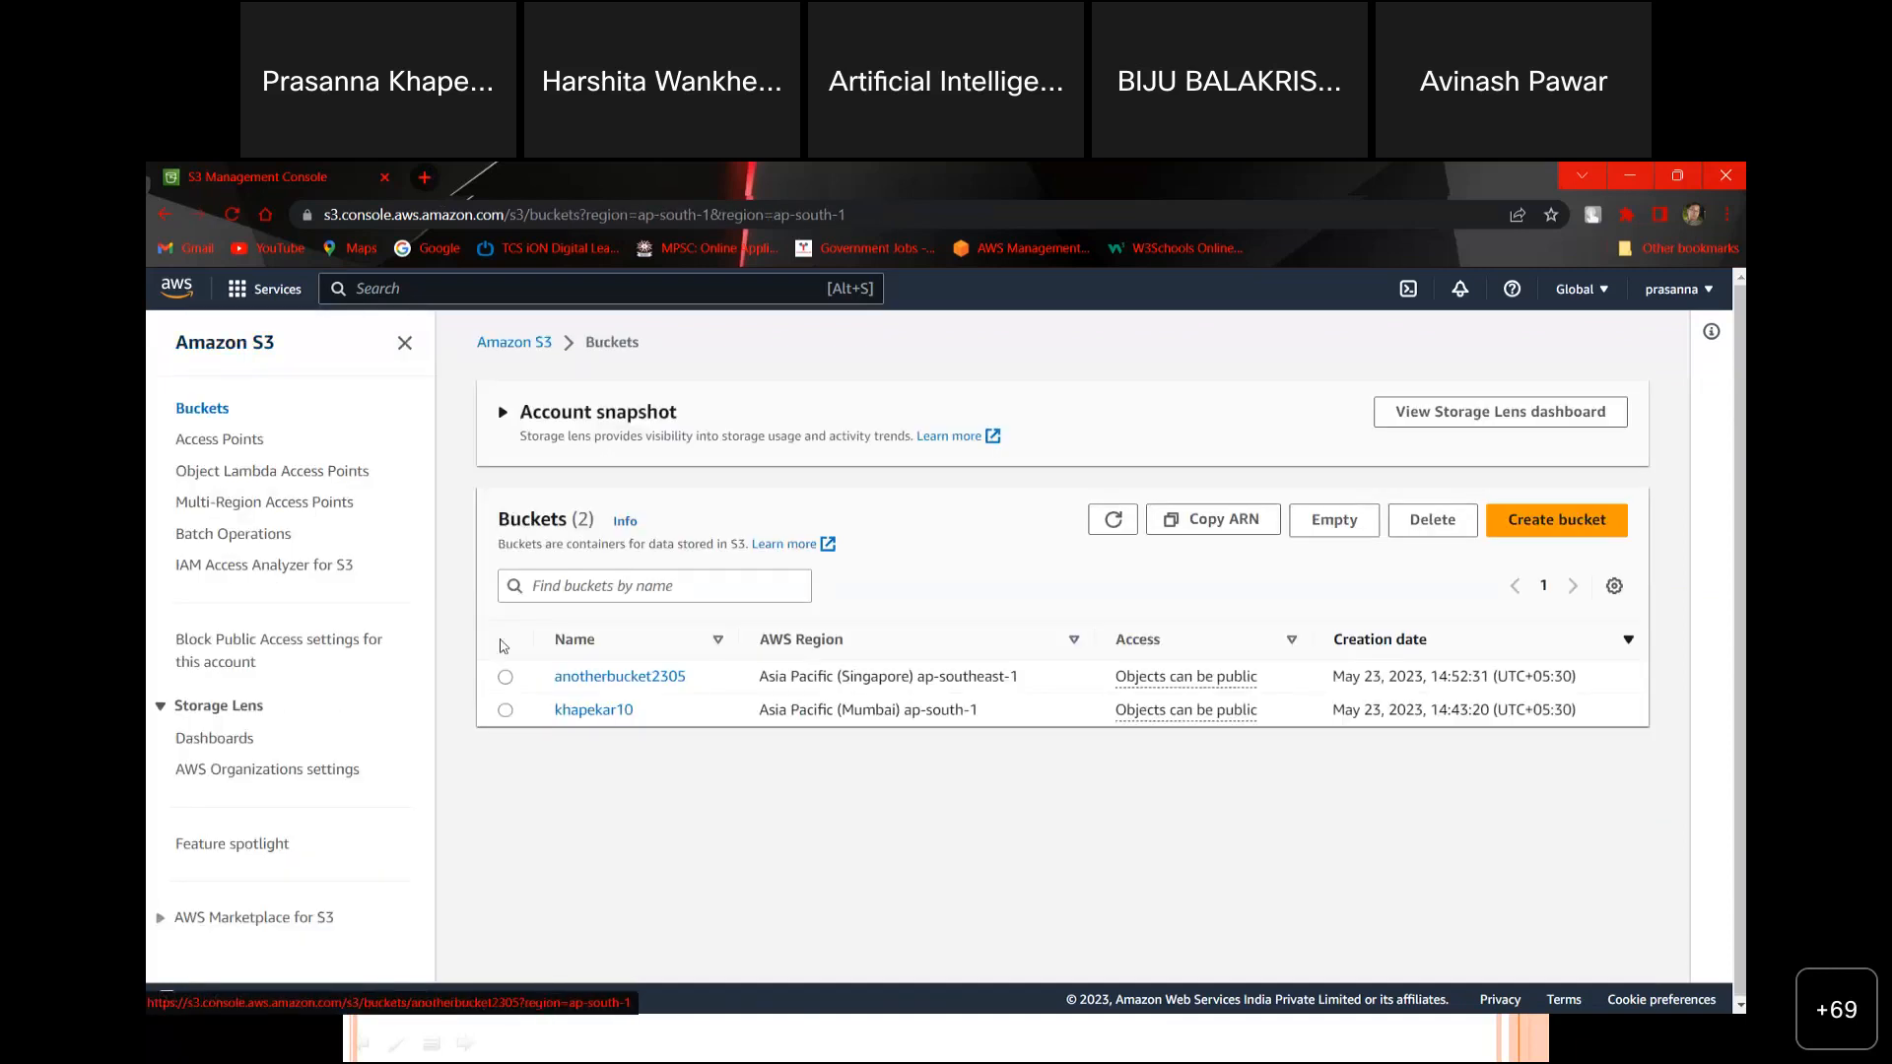
pyautogui.click(1114, 519)
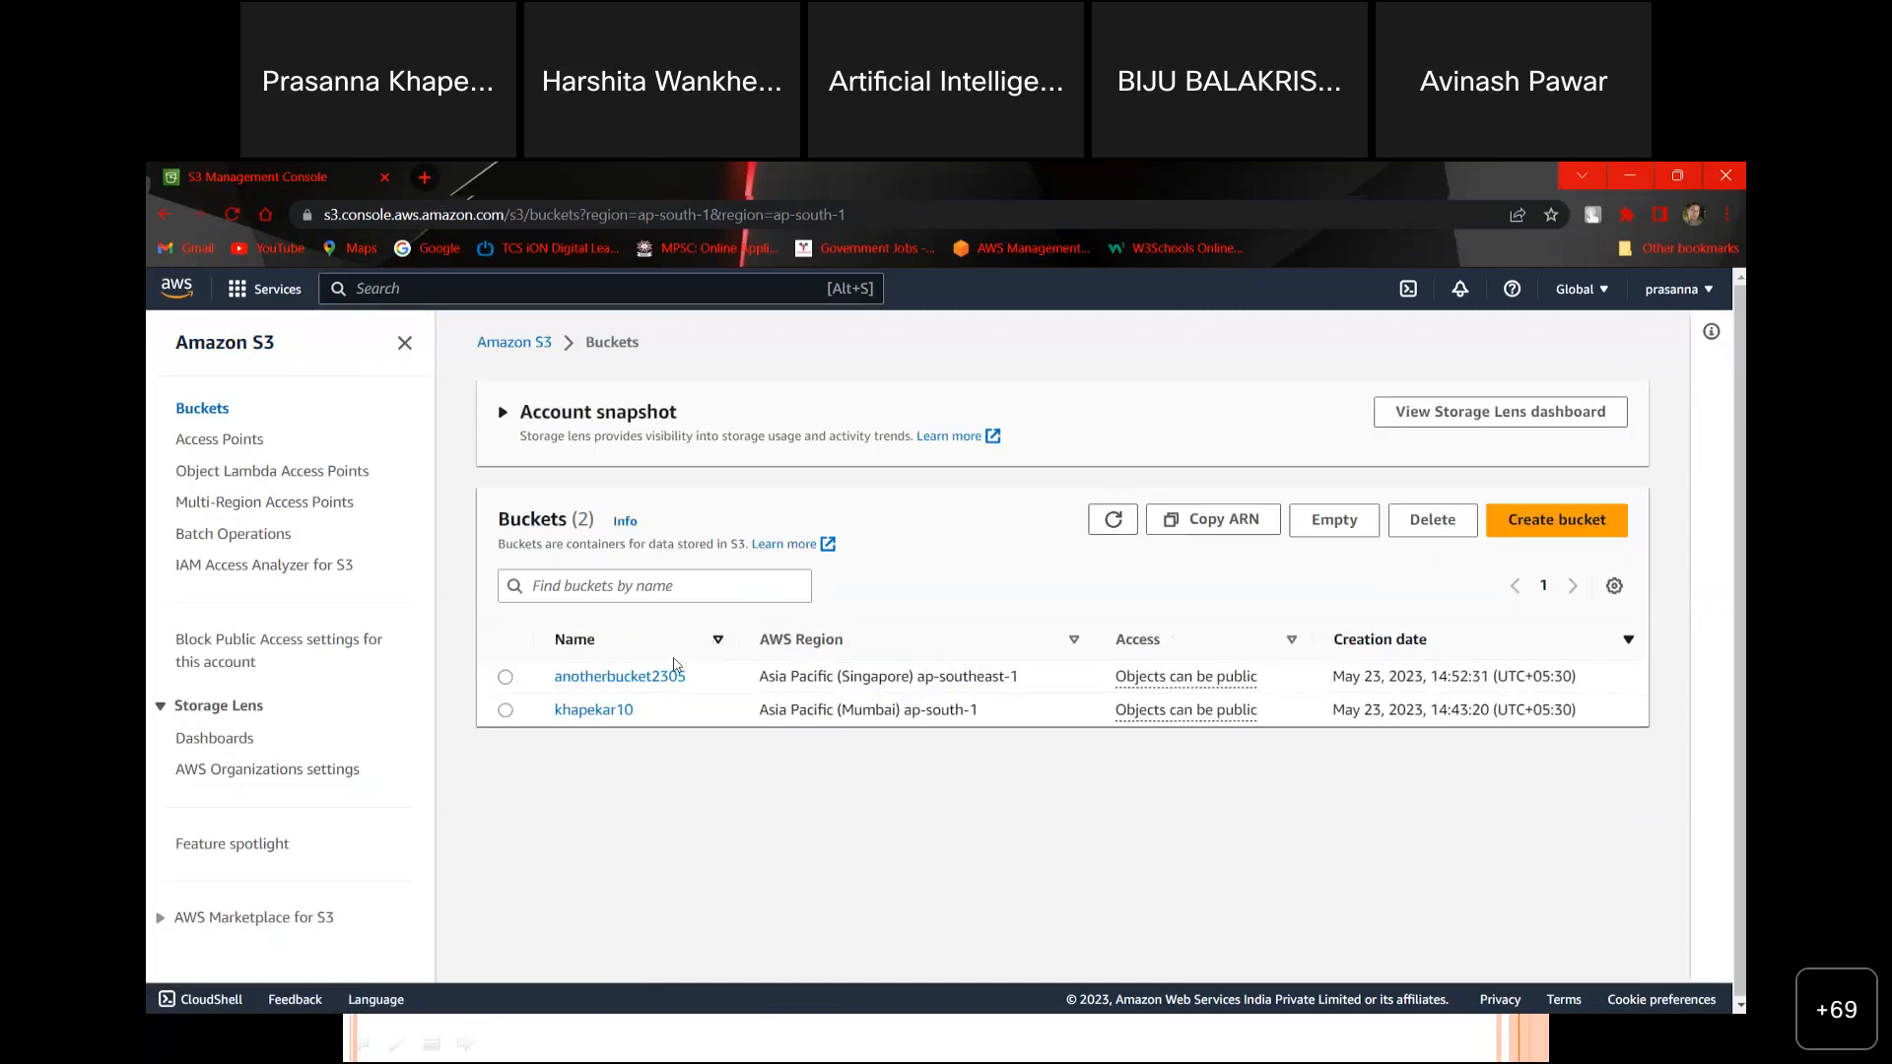
pyautogui.click(638, 678)
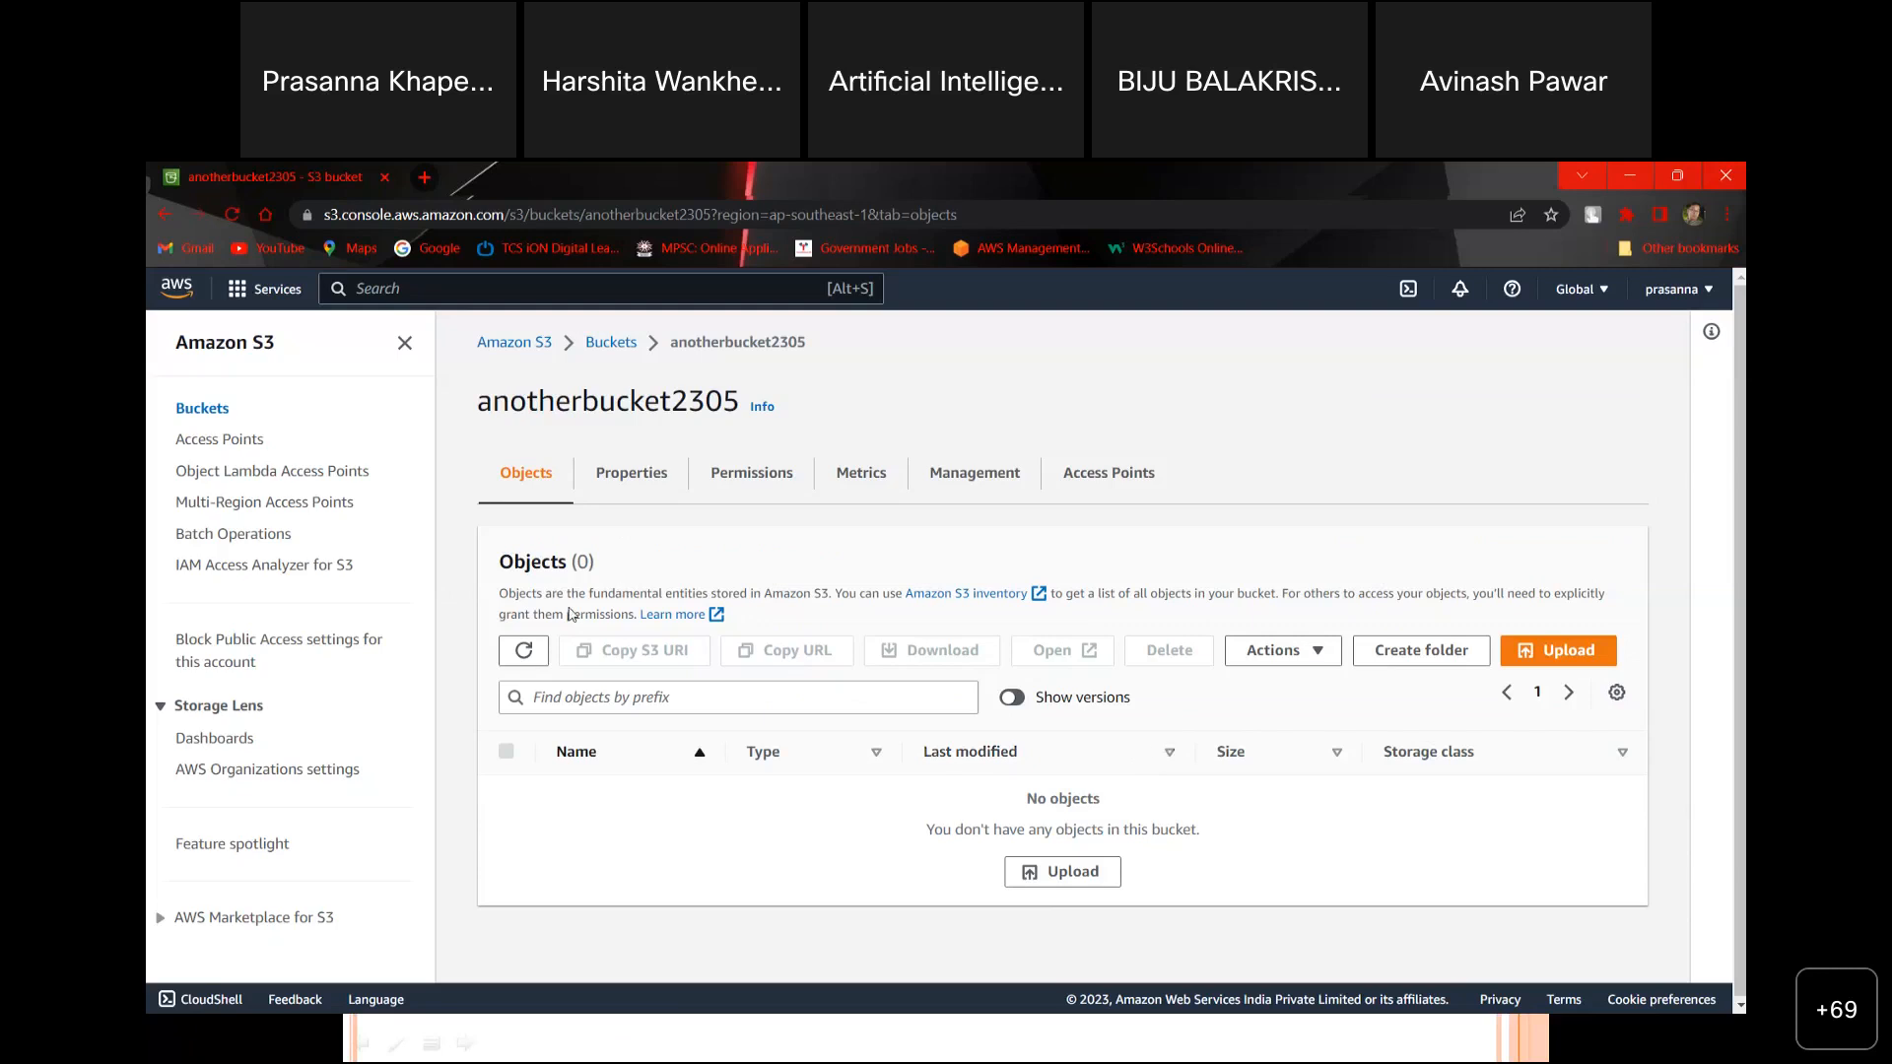
pyautogui.click(536, 660)
pyautogui.click(526, 651)
# Step: Start an upload in the Mumbai source bucket and add New Text Document (1).txt and New Text Document.txt
pyautogui.click(607, 343)
pyautogui.click(580, 711)
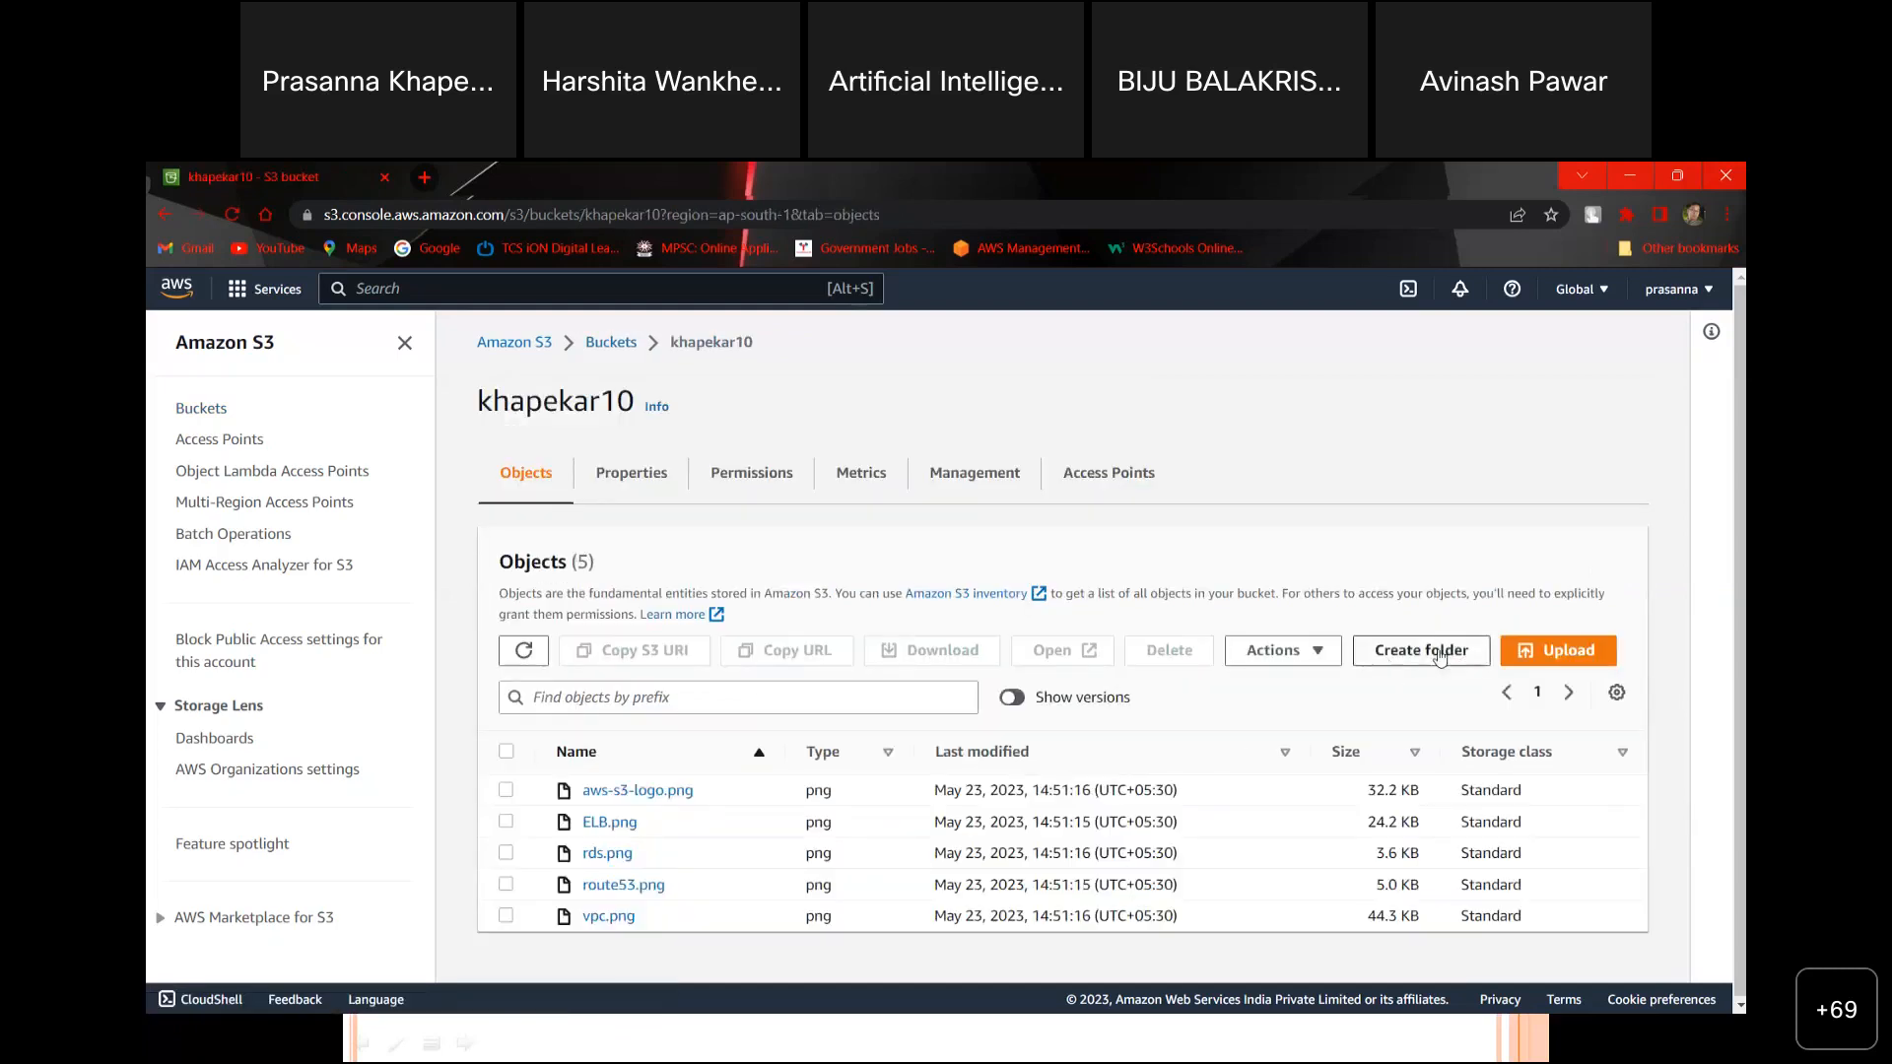
pyautogui.click(1552, 652)
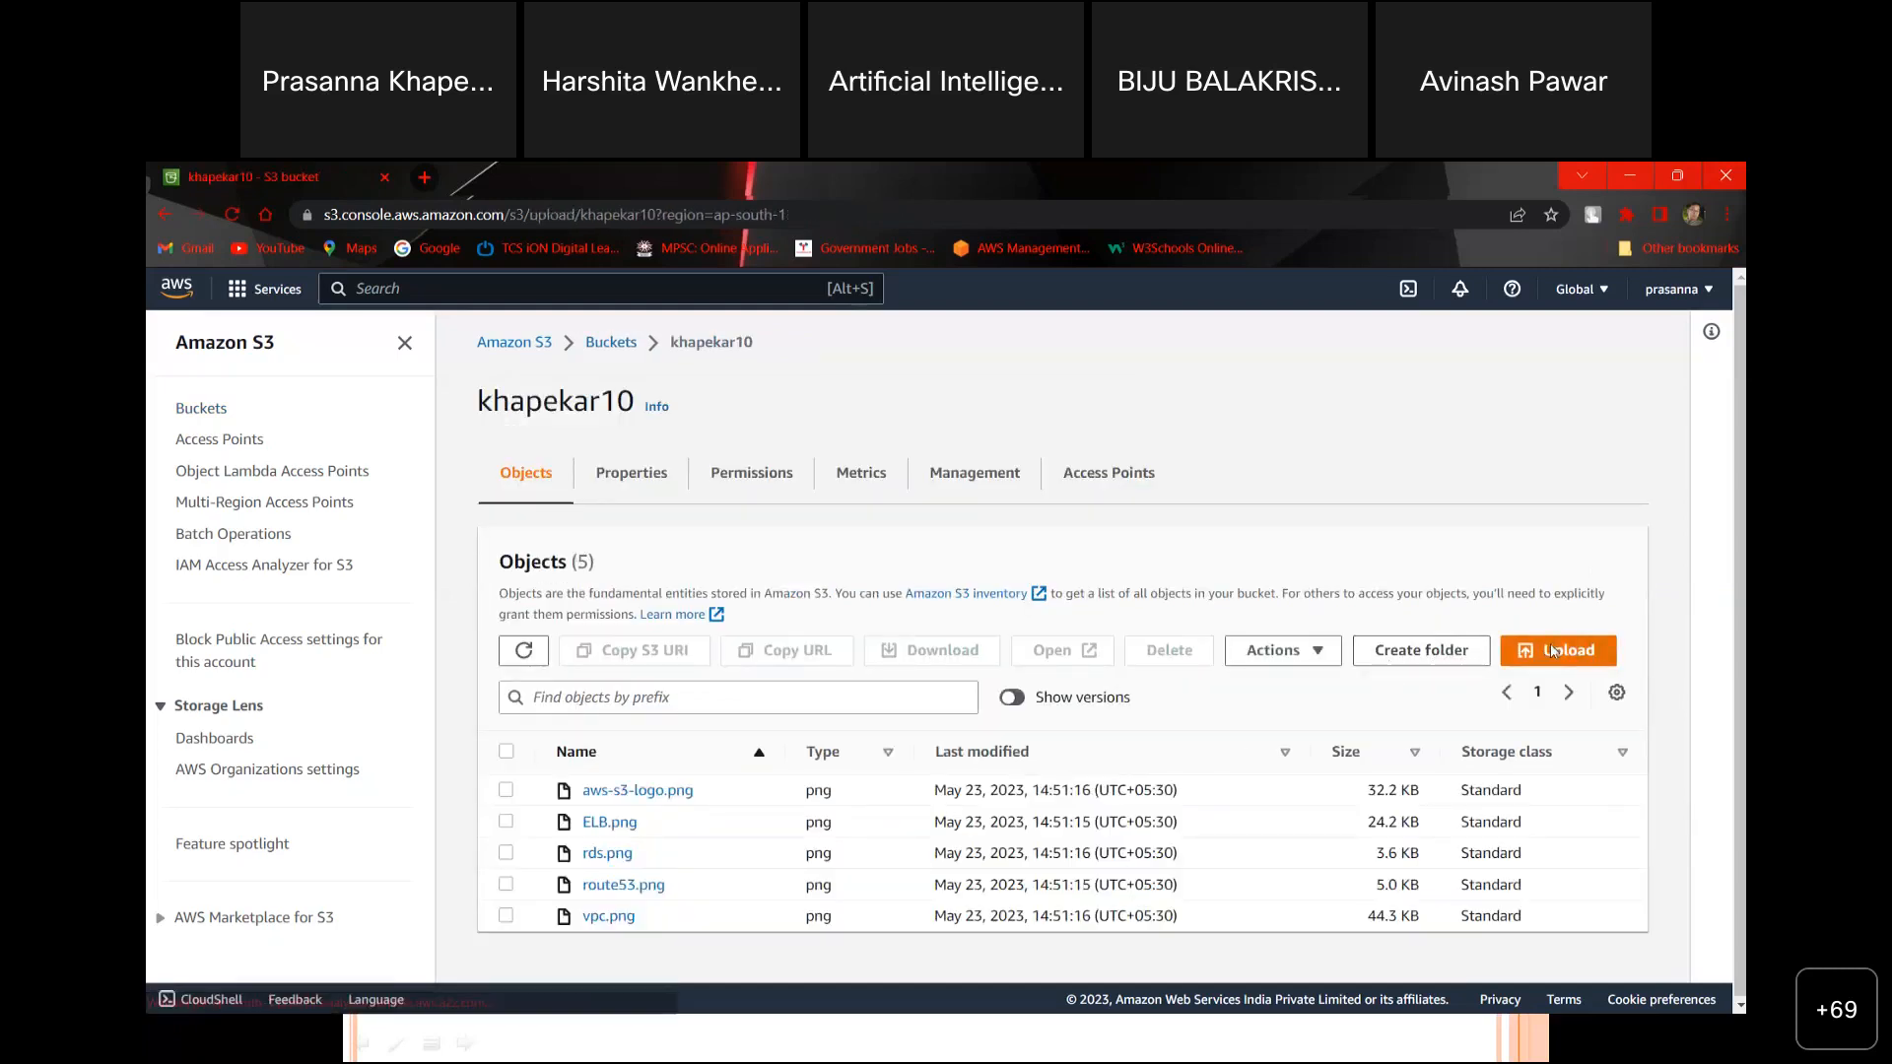
pyautogui.click(883, 601)
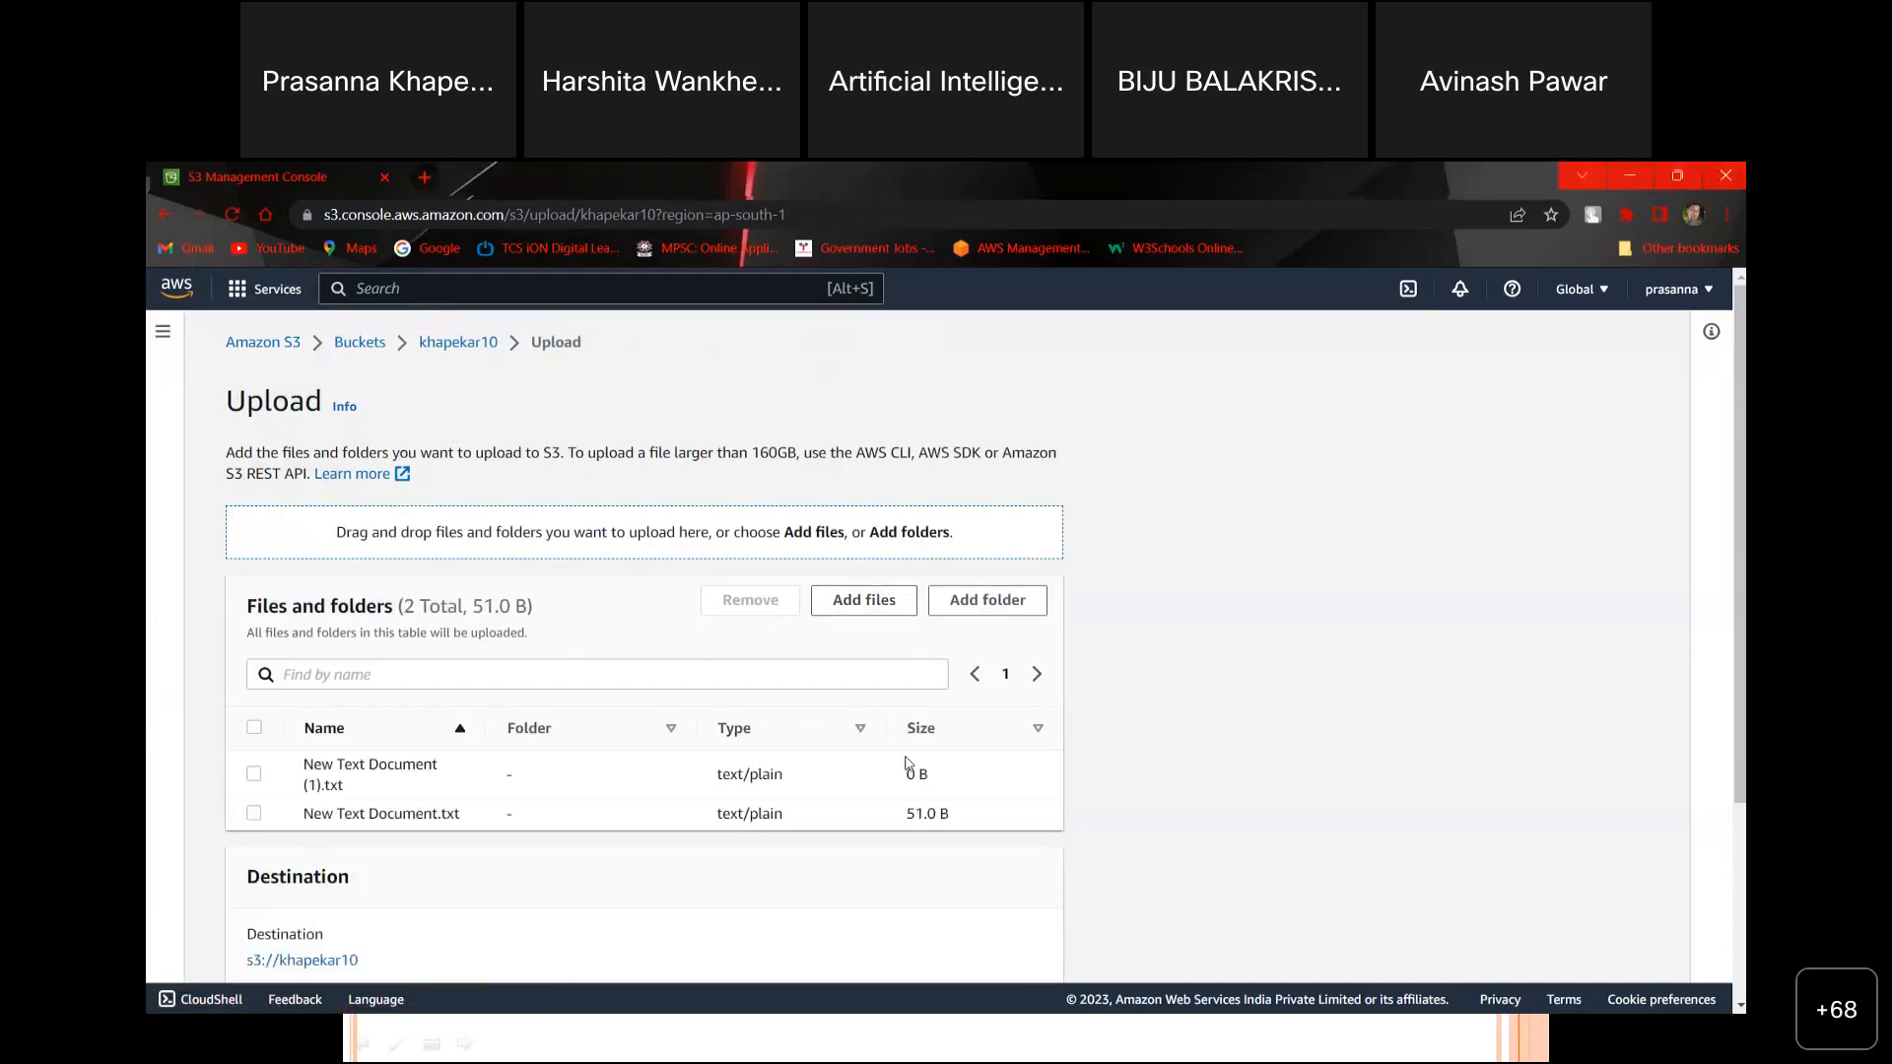
# Step: Grant public-read access to the two text files, acknowledge the risk and upload them
pyautogui.scroll(-3, 908, 755)
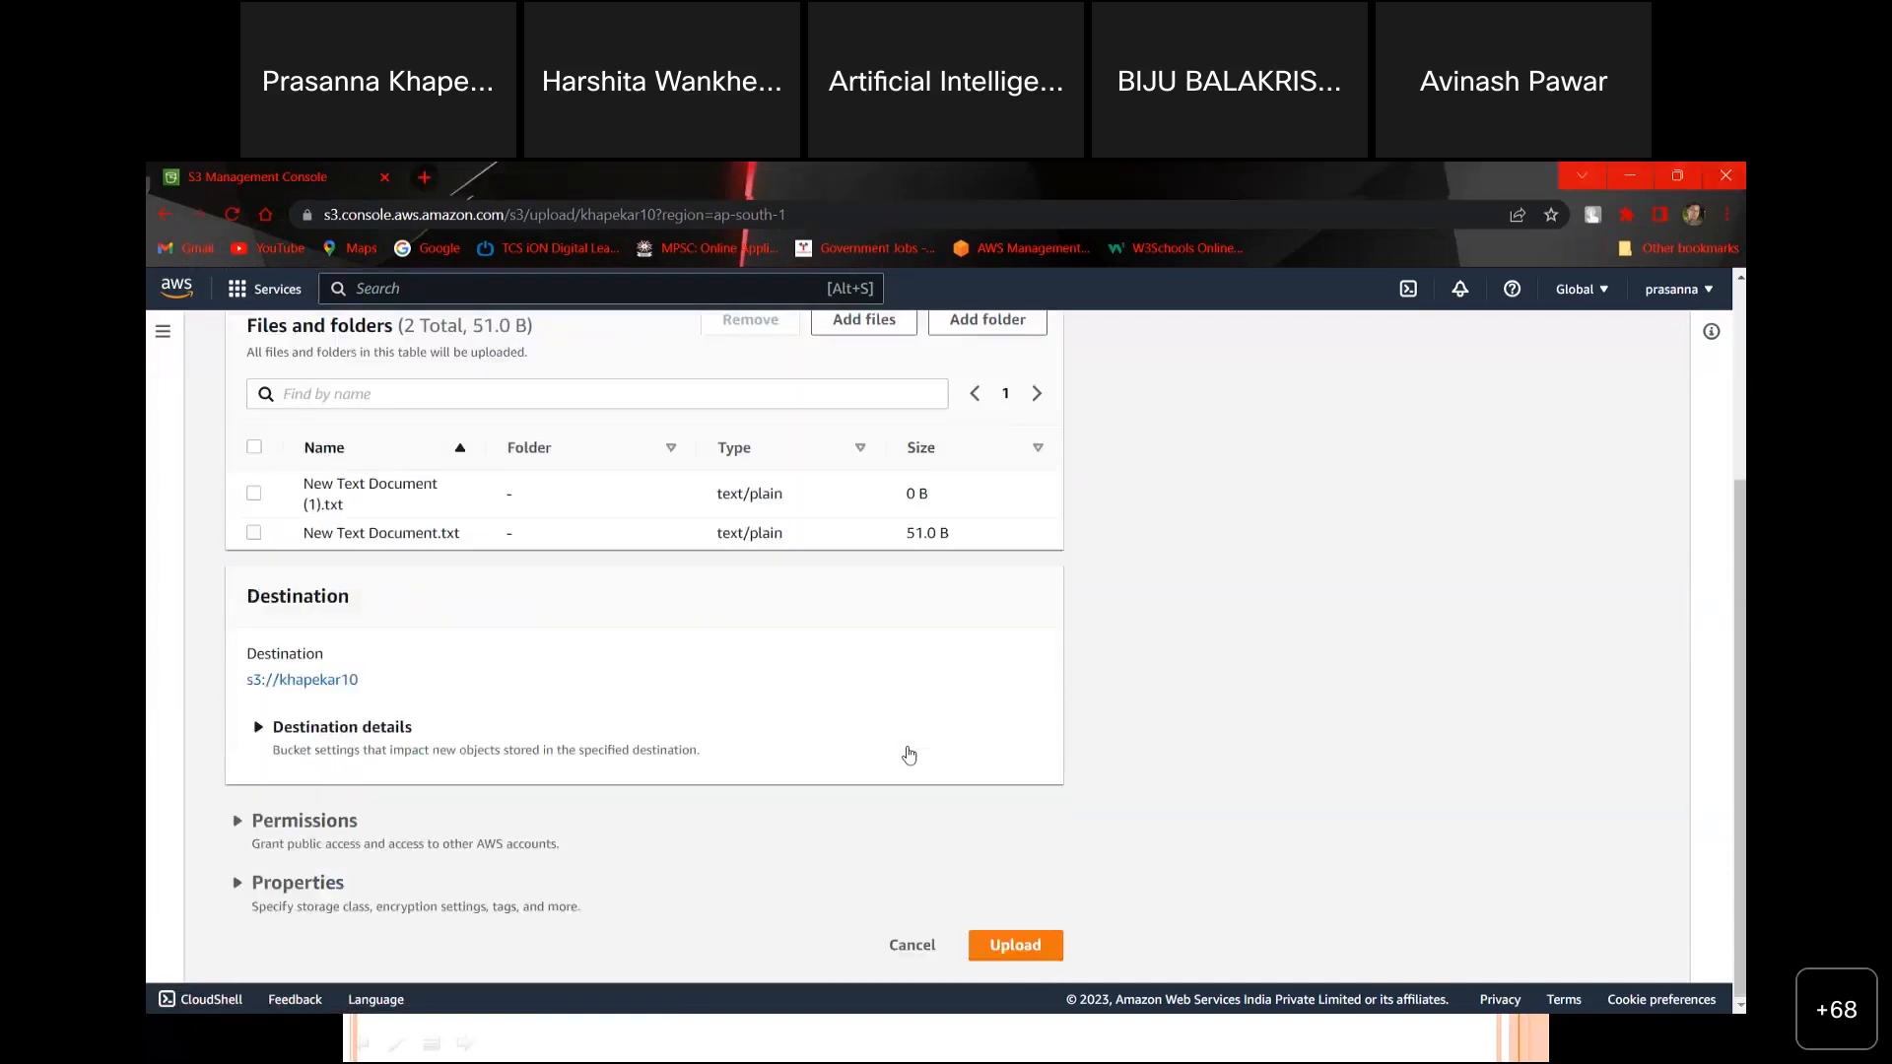
pyautogui.click(344, 819)
pyautogui.scroll(-3, 344, 818)
pyautogui.scroll(-1, 344, 820)
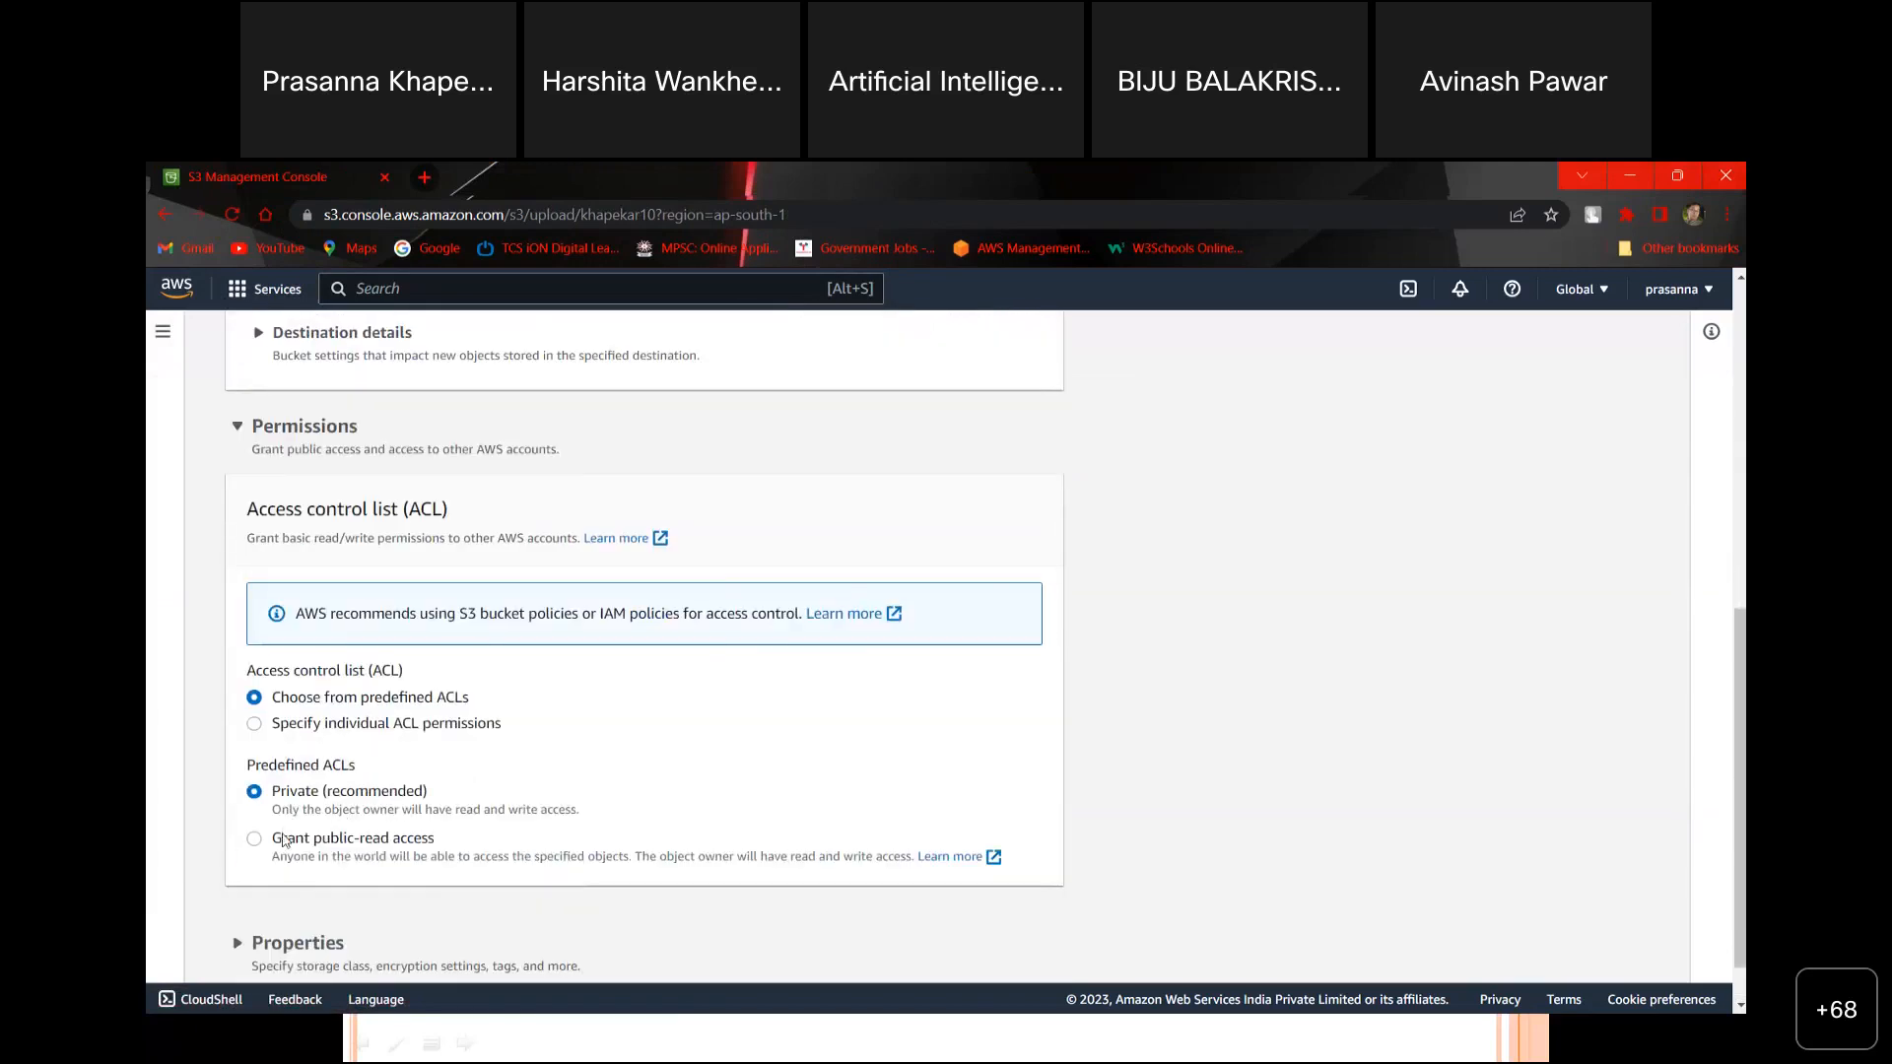
pyautogui.click(283, 841)
pyautogui.scroll(-3, 283, 841)
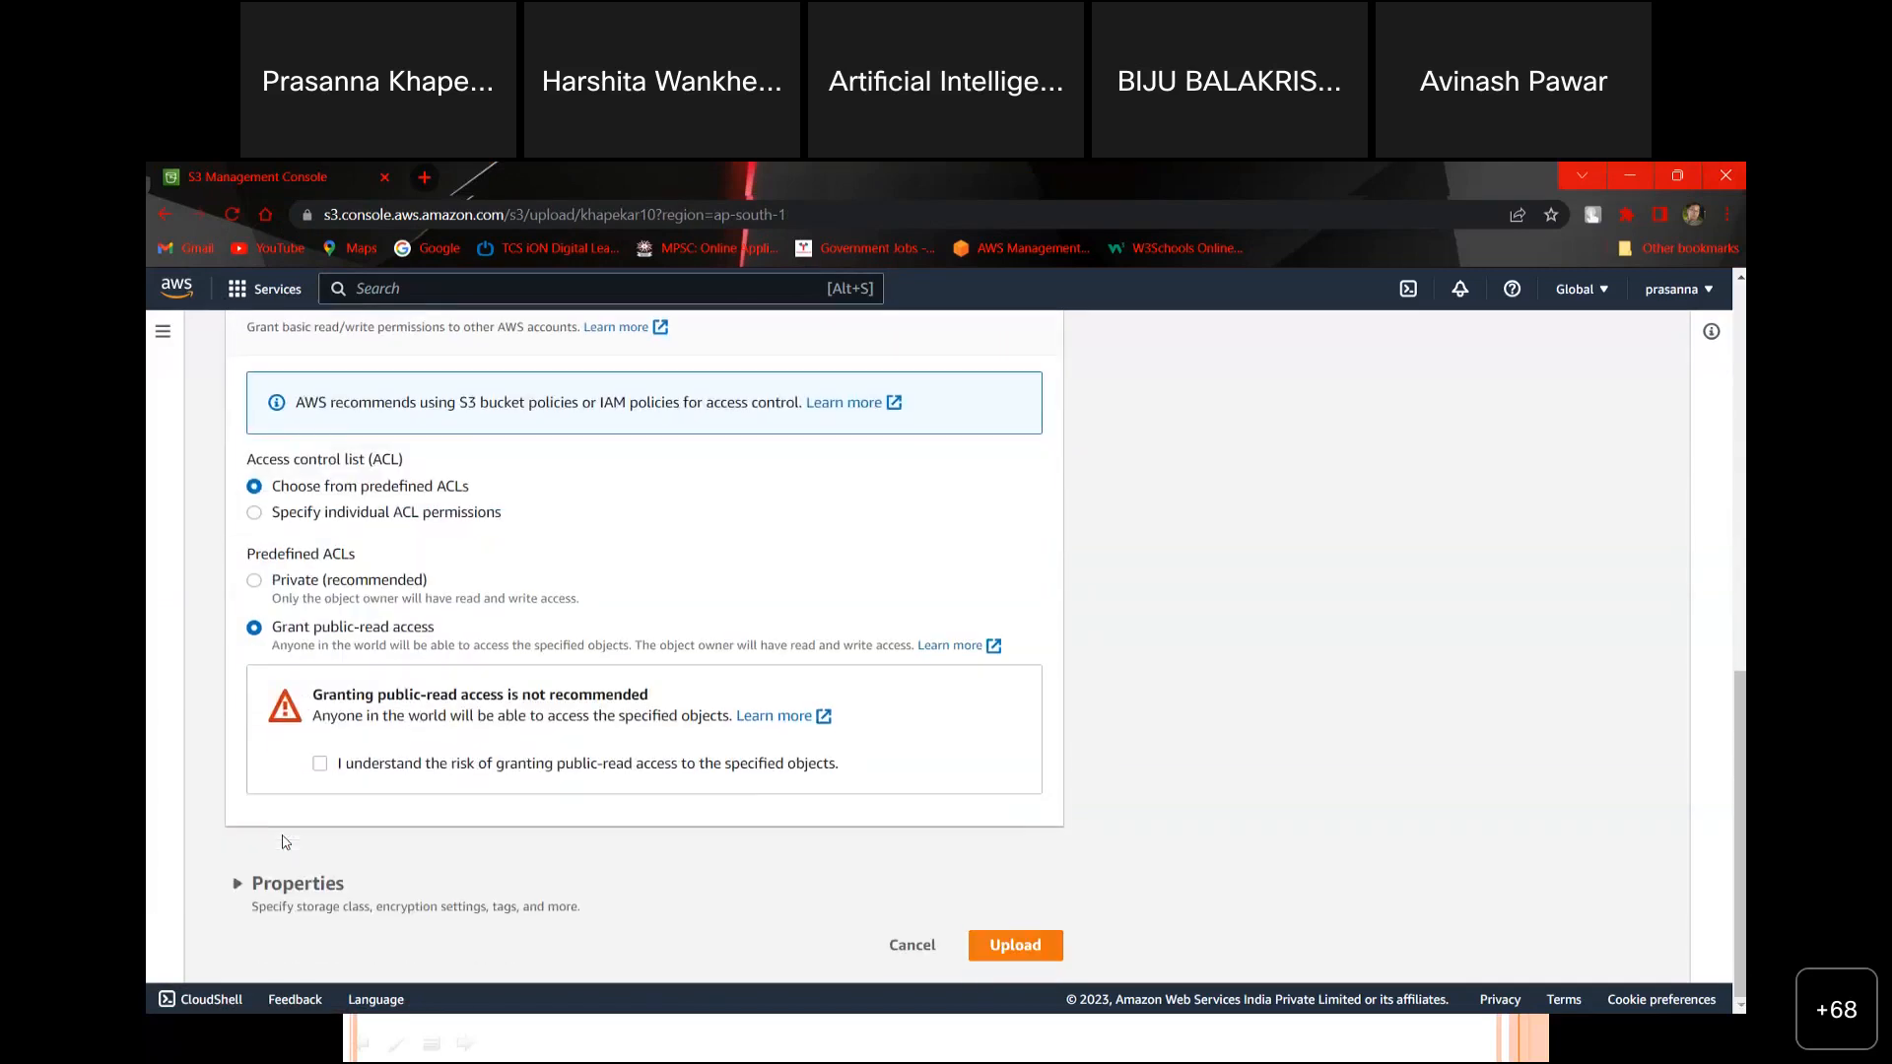
pyautogui.click(319, 764)
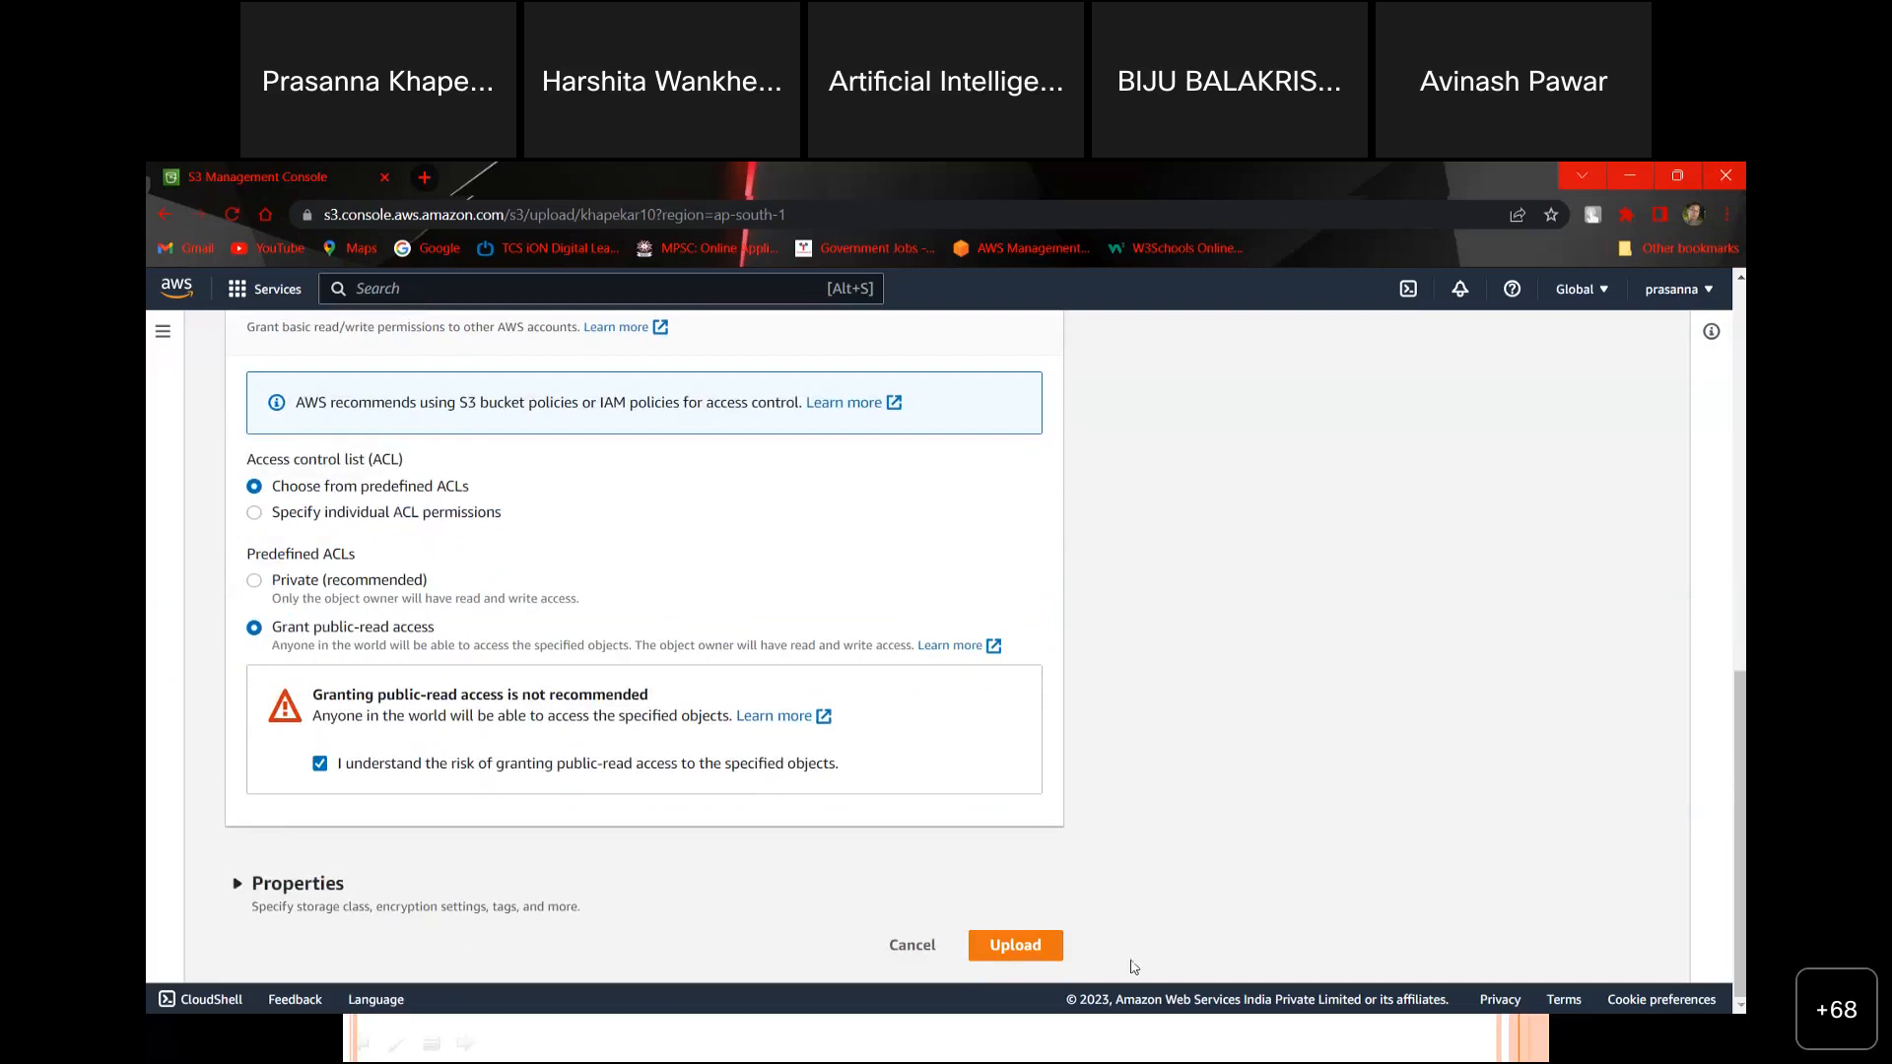
pyautogui.click(1028, 958)
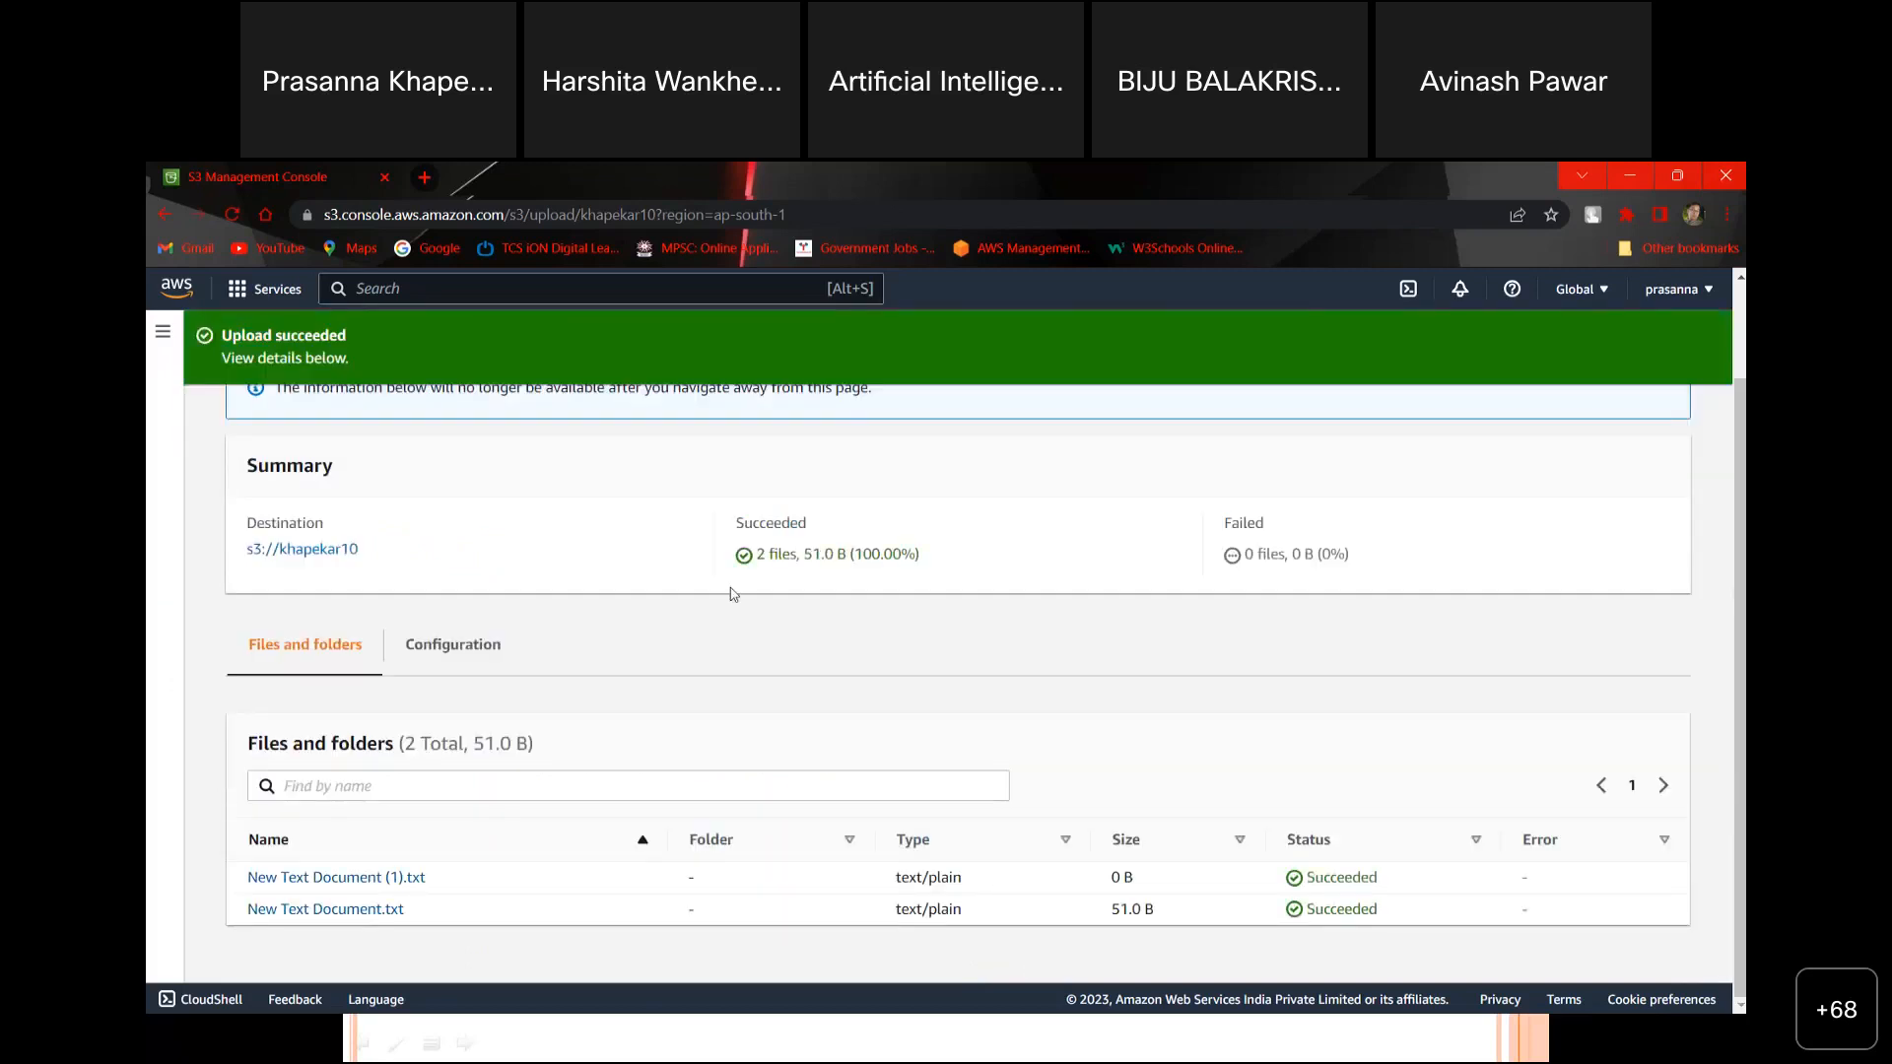
# Step: Return to the bucket list, open anotherbucket2305 and refresh its objects to check for the uploaded text files
pyautogui.scroll(2, 757, 610)
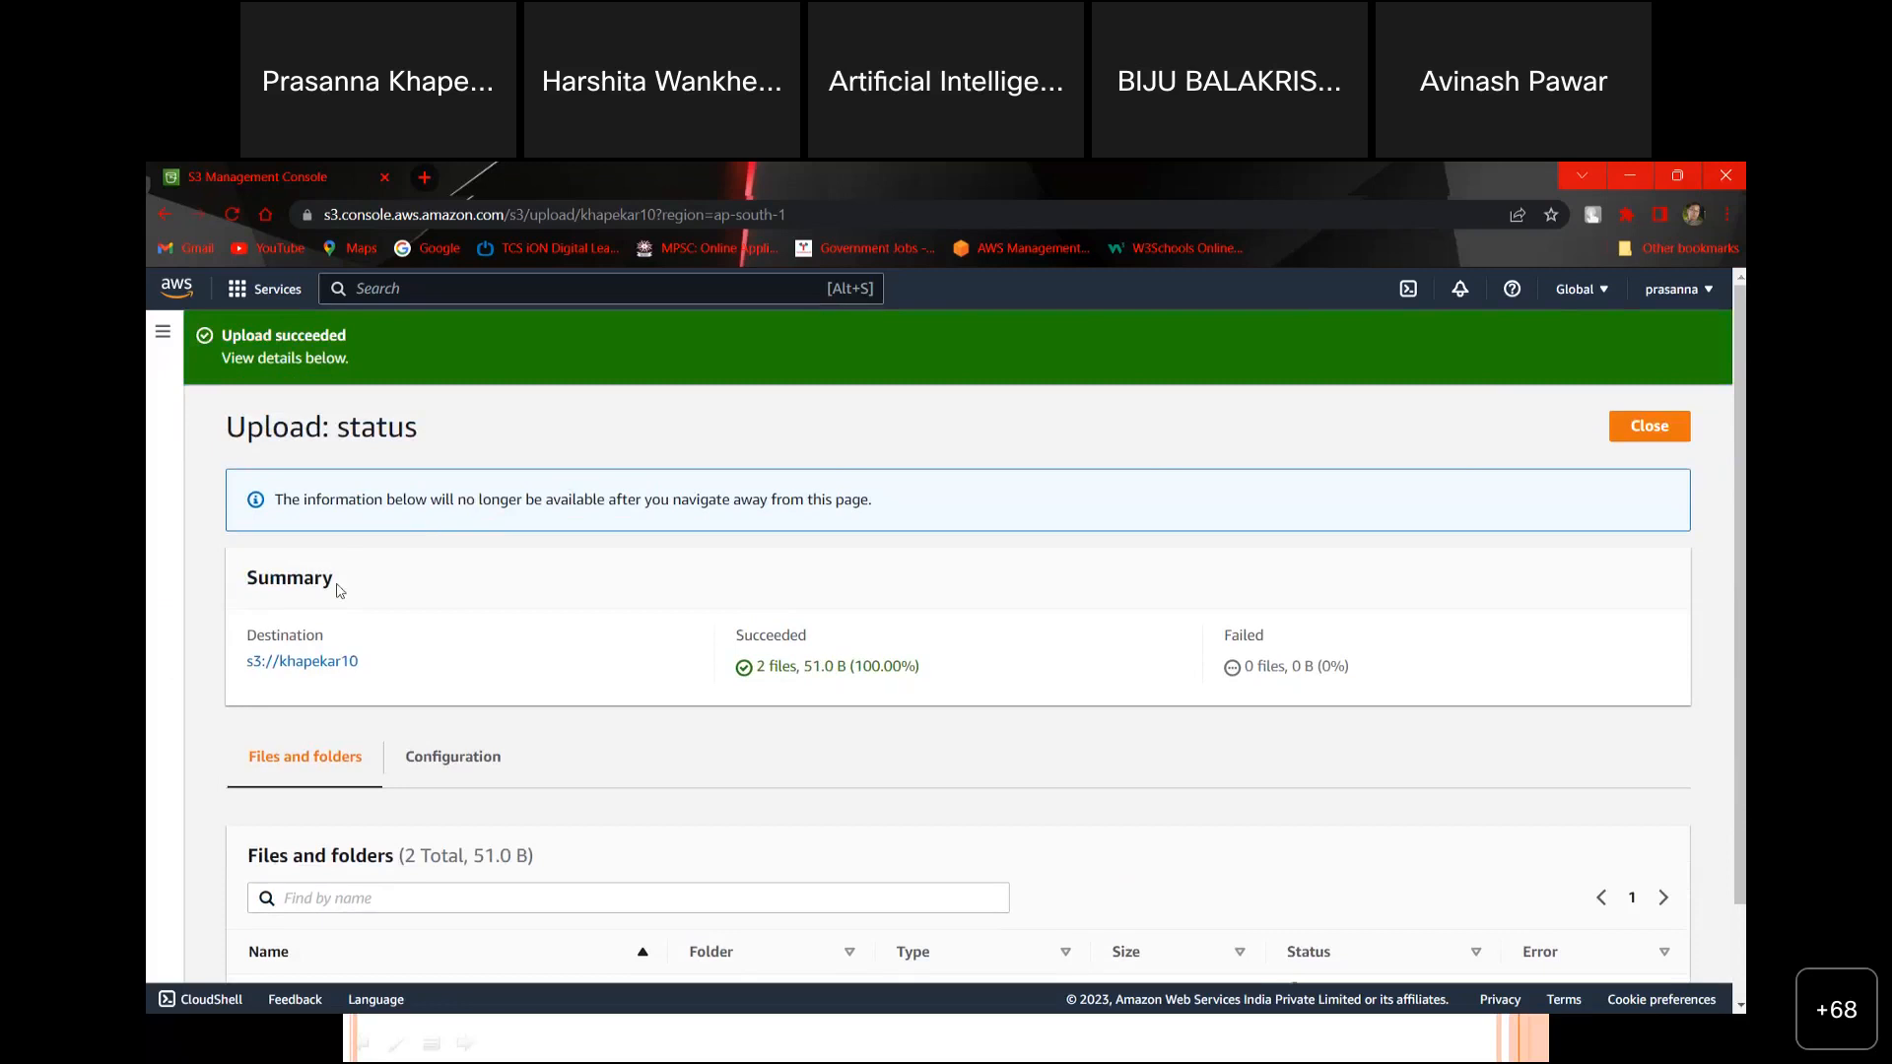
pyautogui.click(165, 336)
pyautogui.click(202, 408)
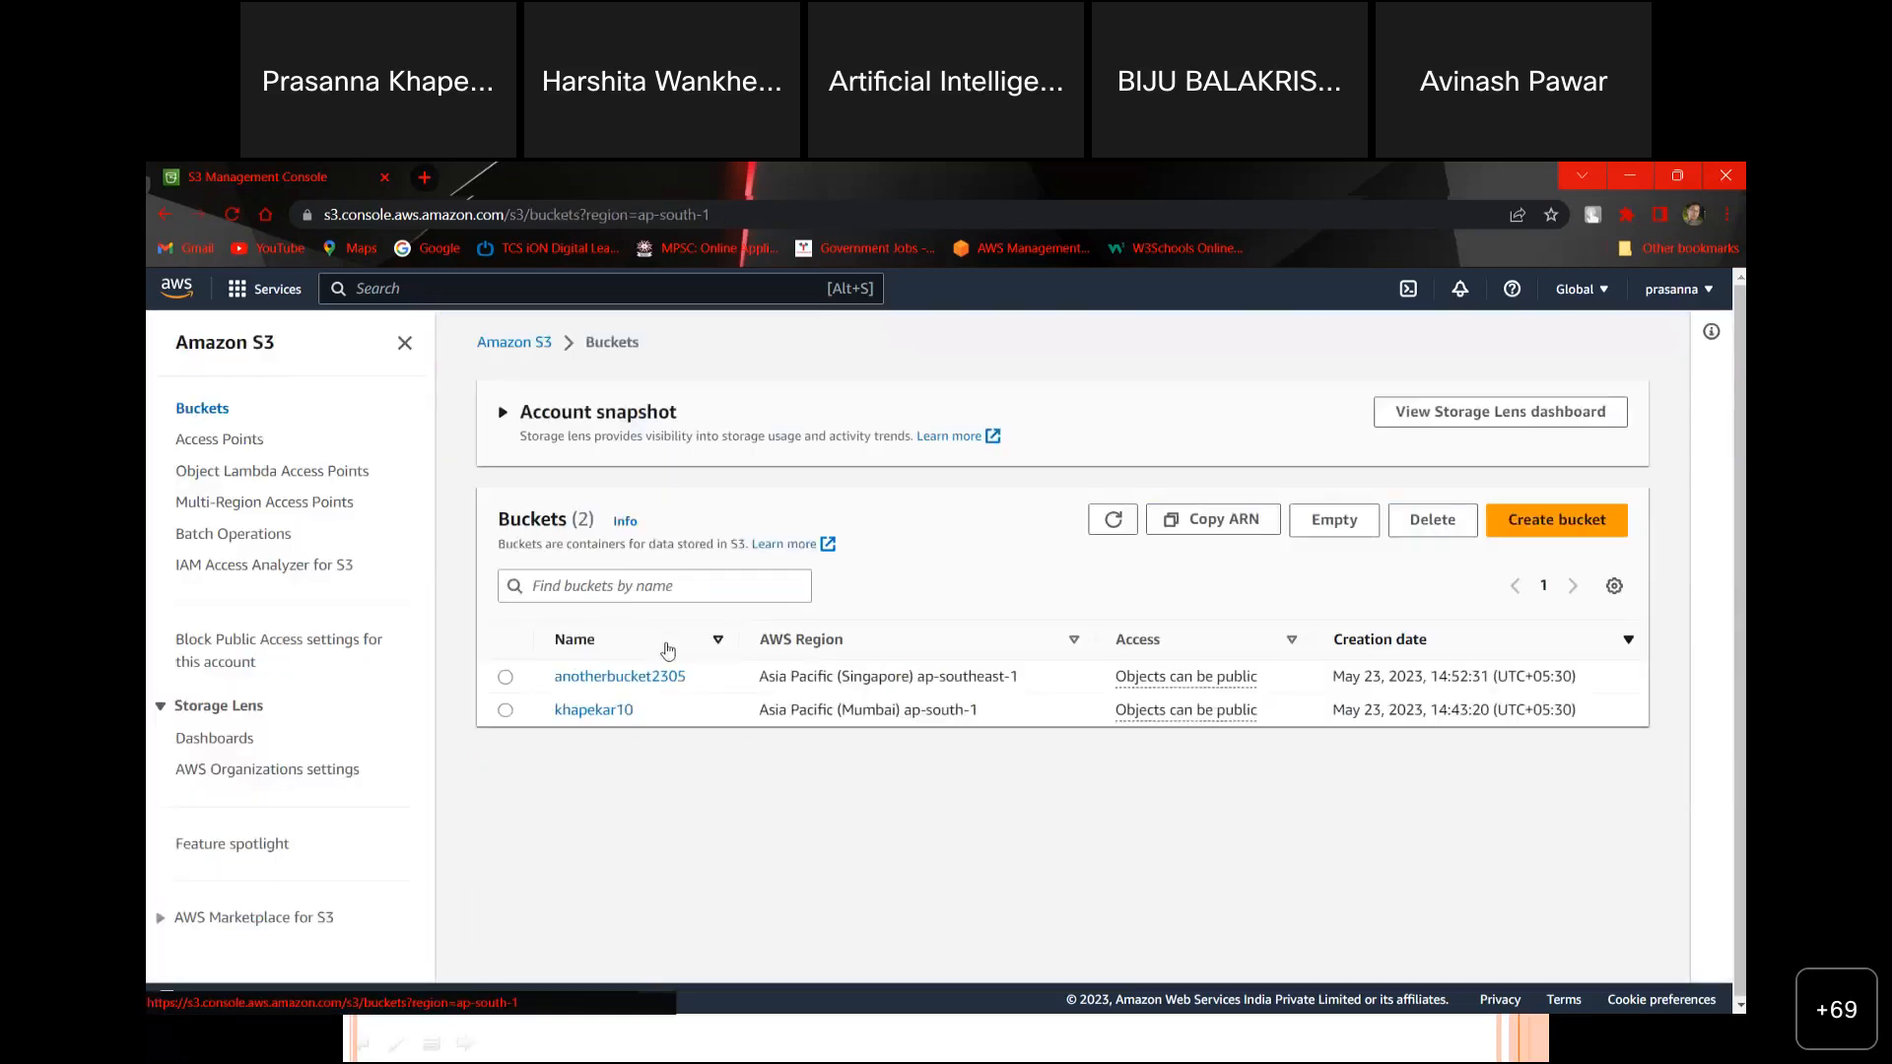
pyautogui.click(1120, 530)
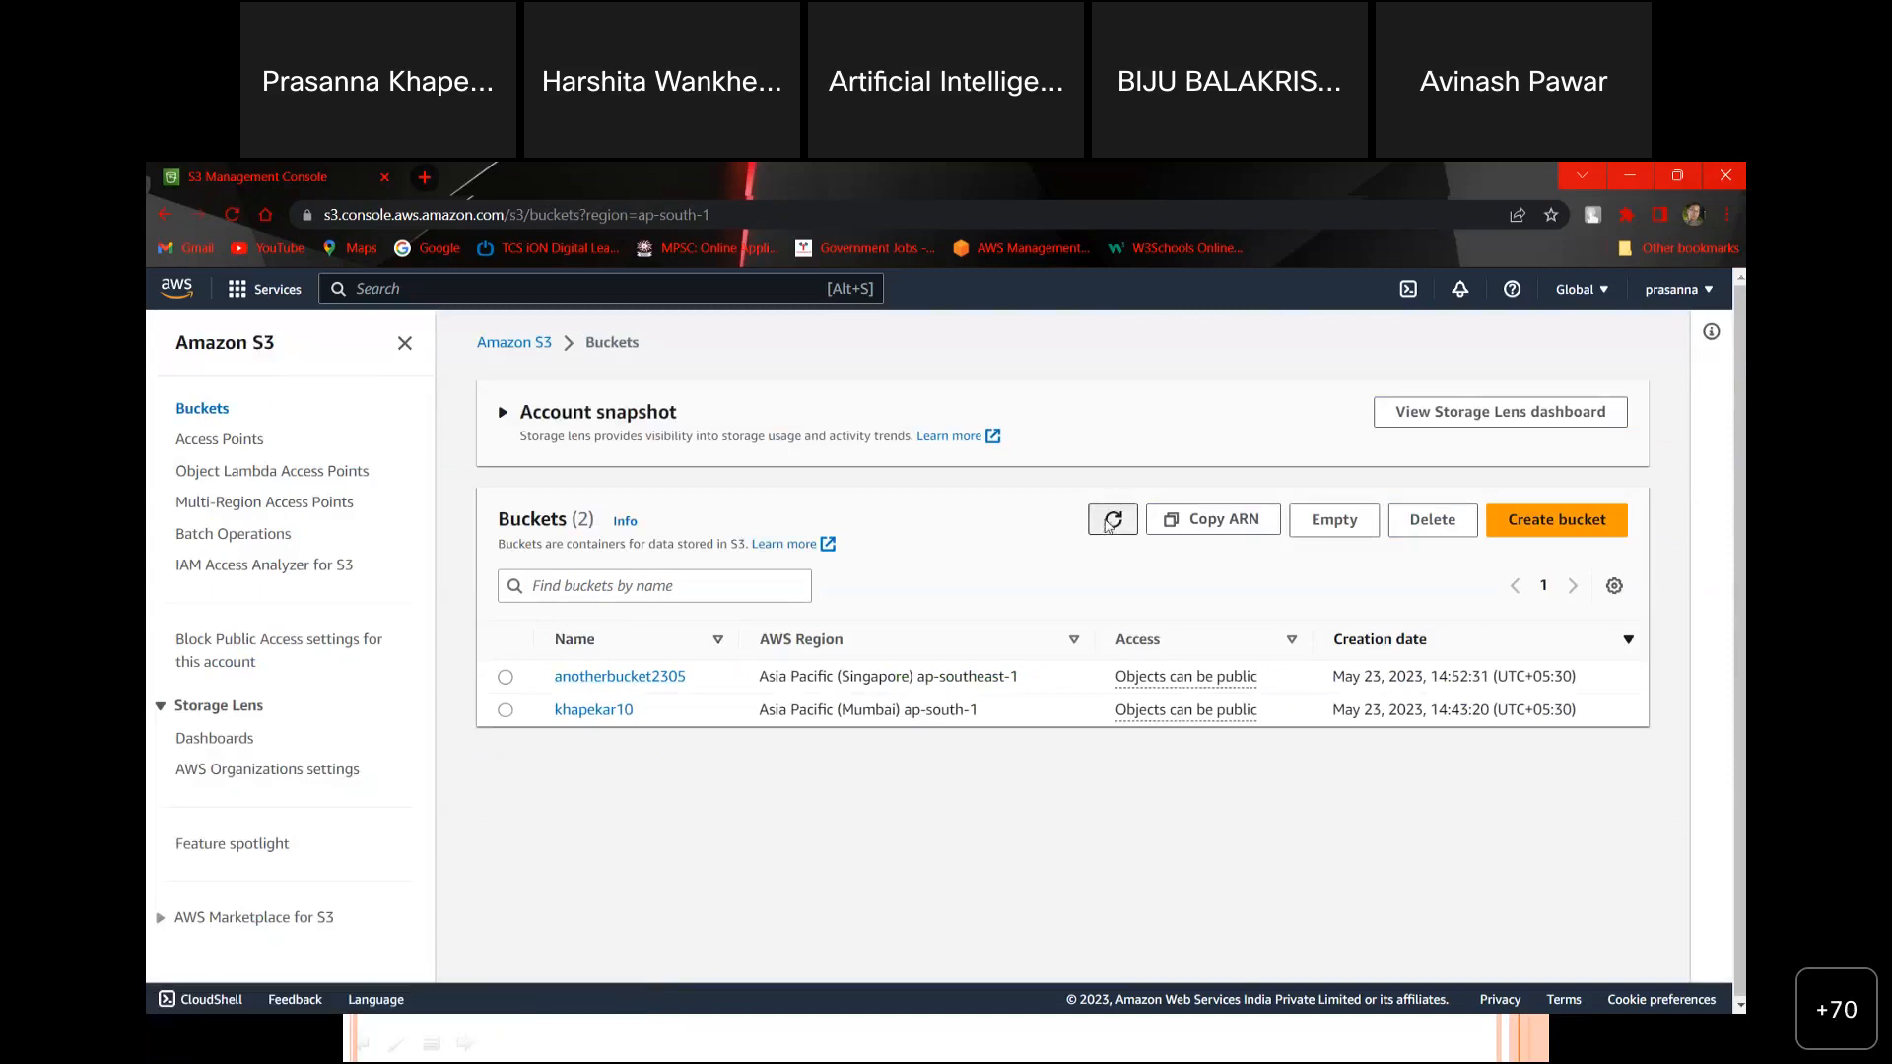
pyautogui.click(591, 679)
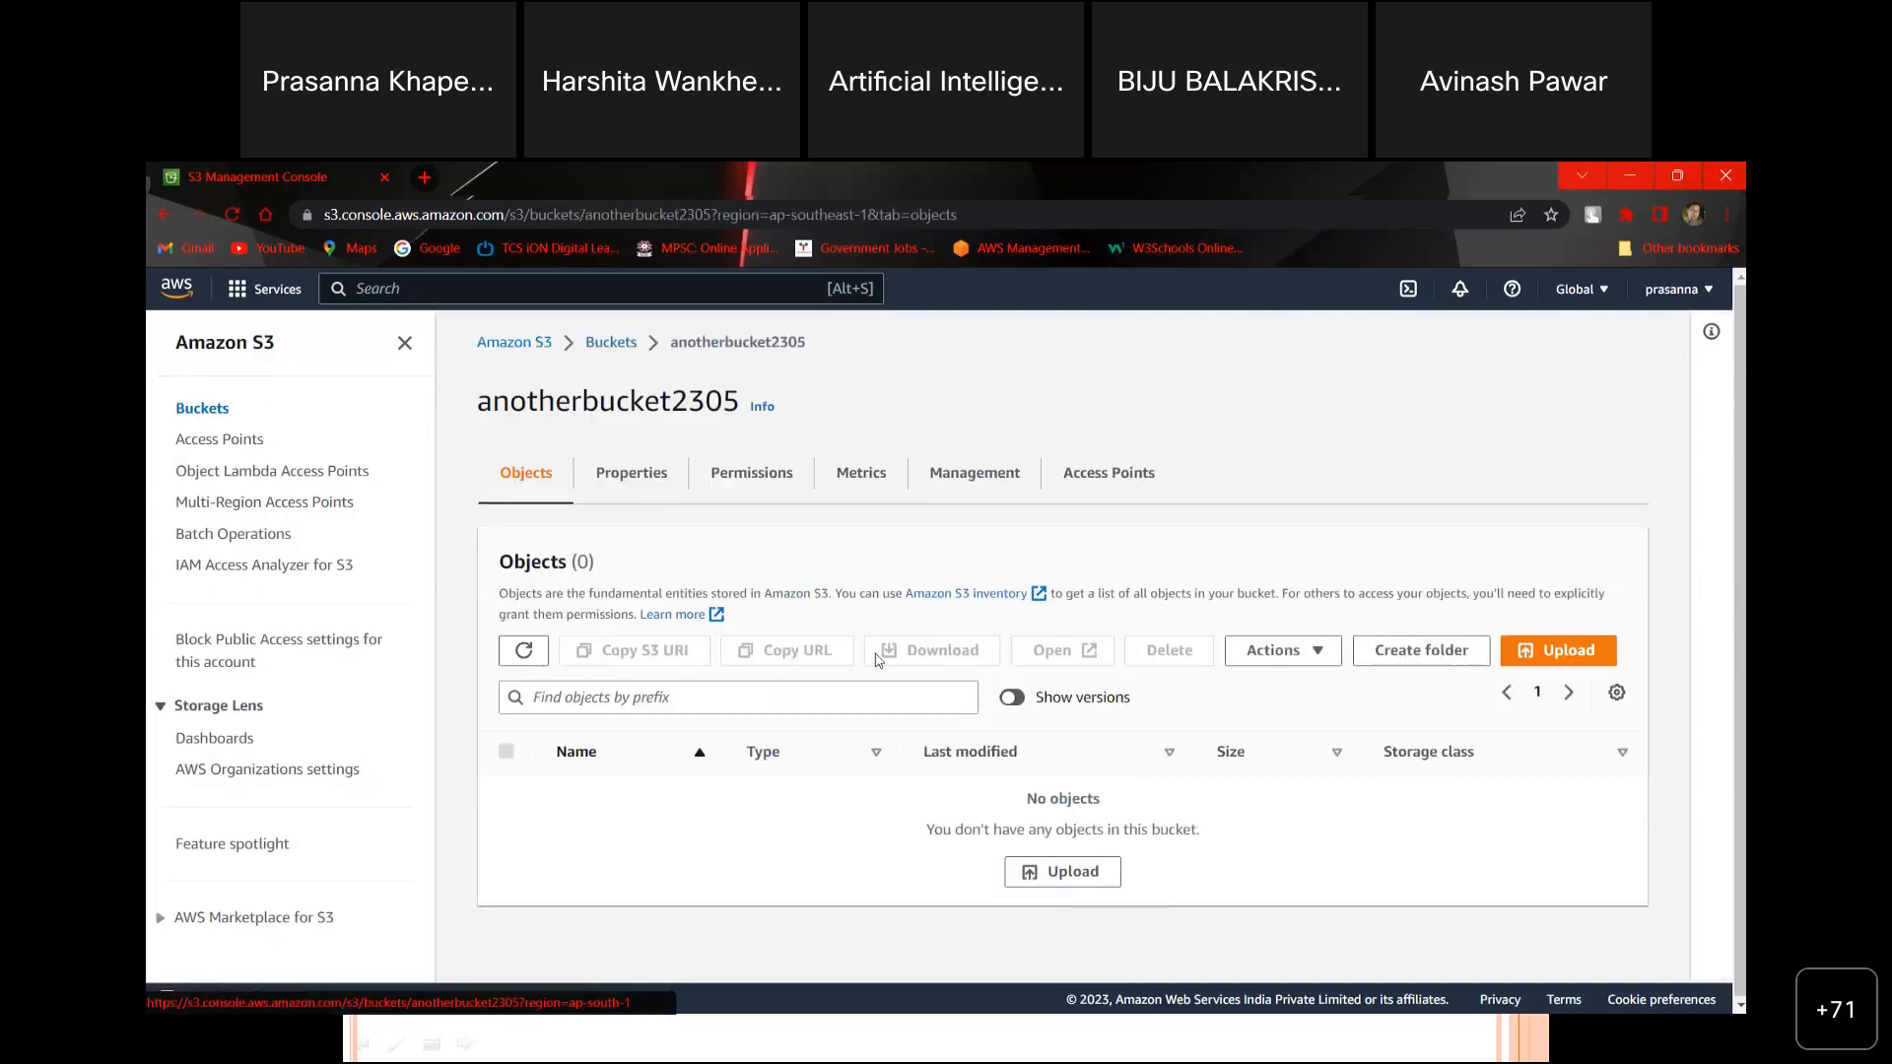
pyautogui.click(525, 654)
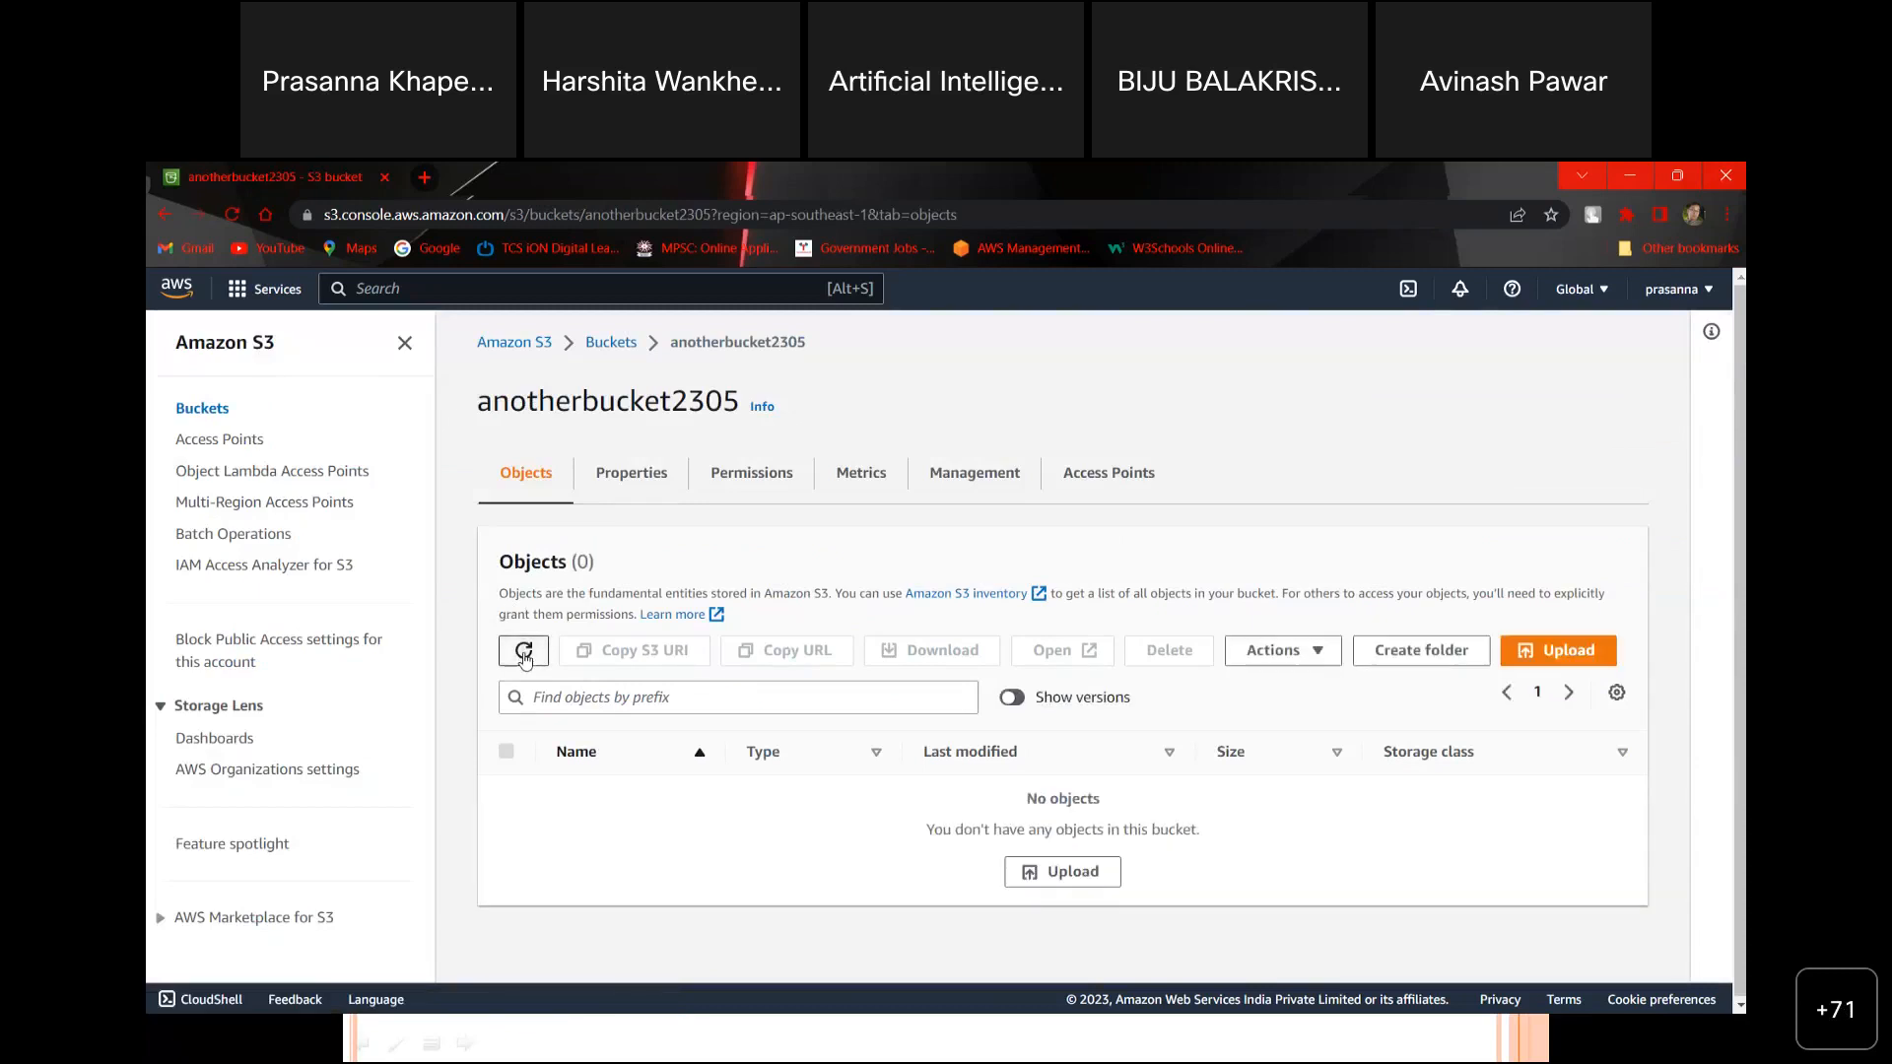
pyautogui.click(525, 655)
pyautogui.click(524, 655)
# Step: Toggle the version display in anotherbucket2305 to compare the object list with and without version IDs
pyautogui.click(1013, 698)
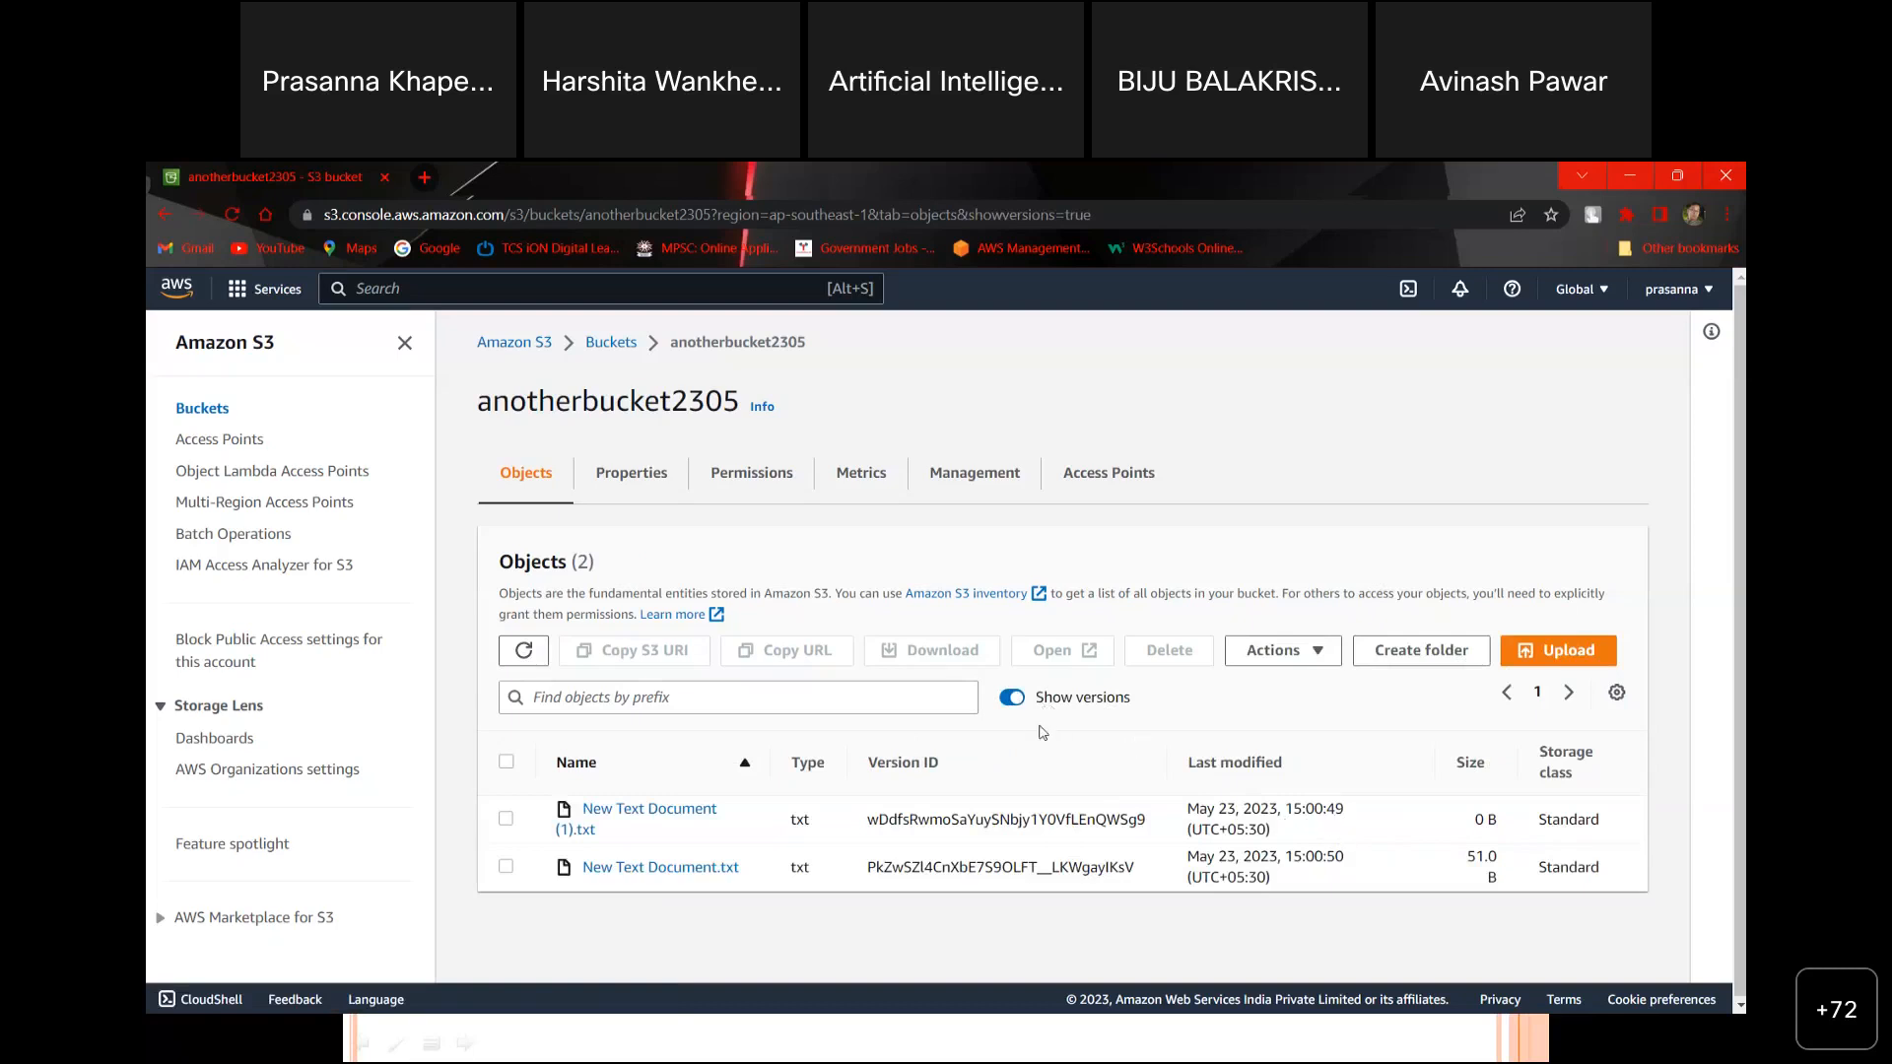
pyautogui.click(1013, 698)
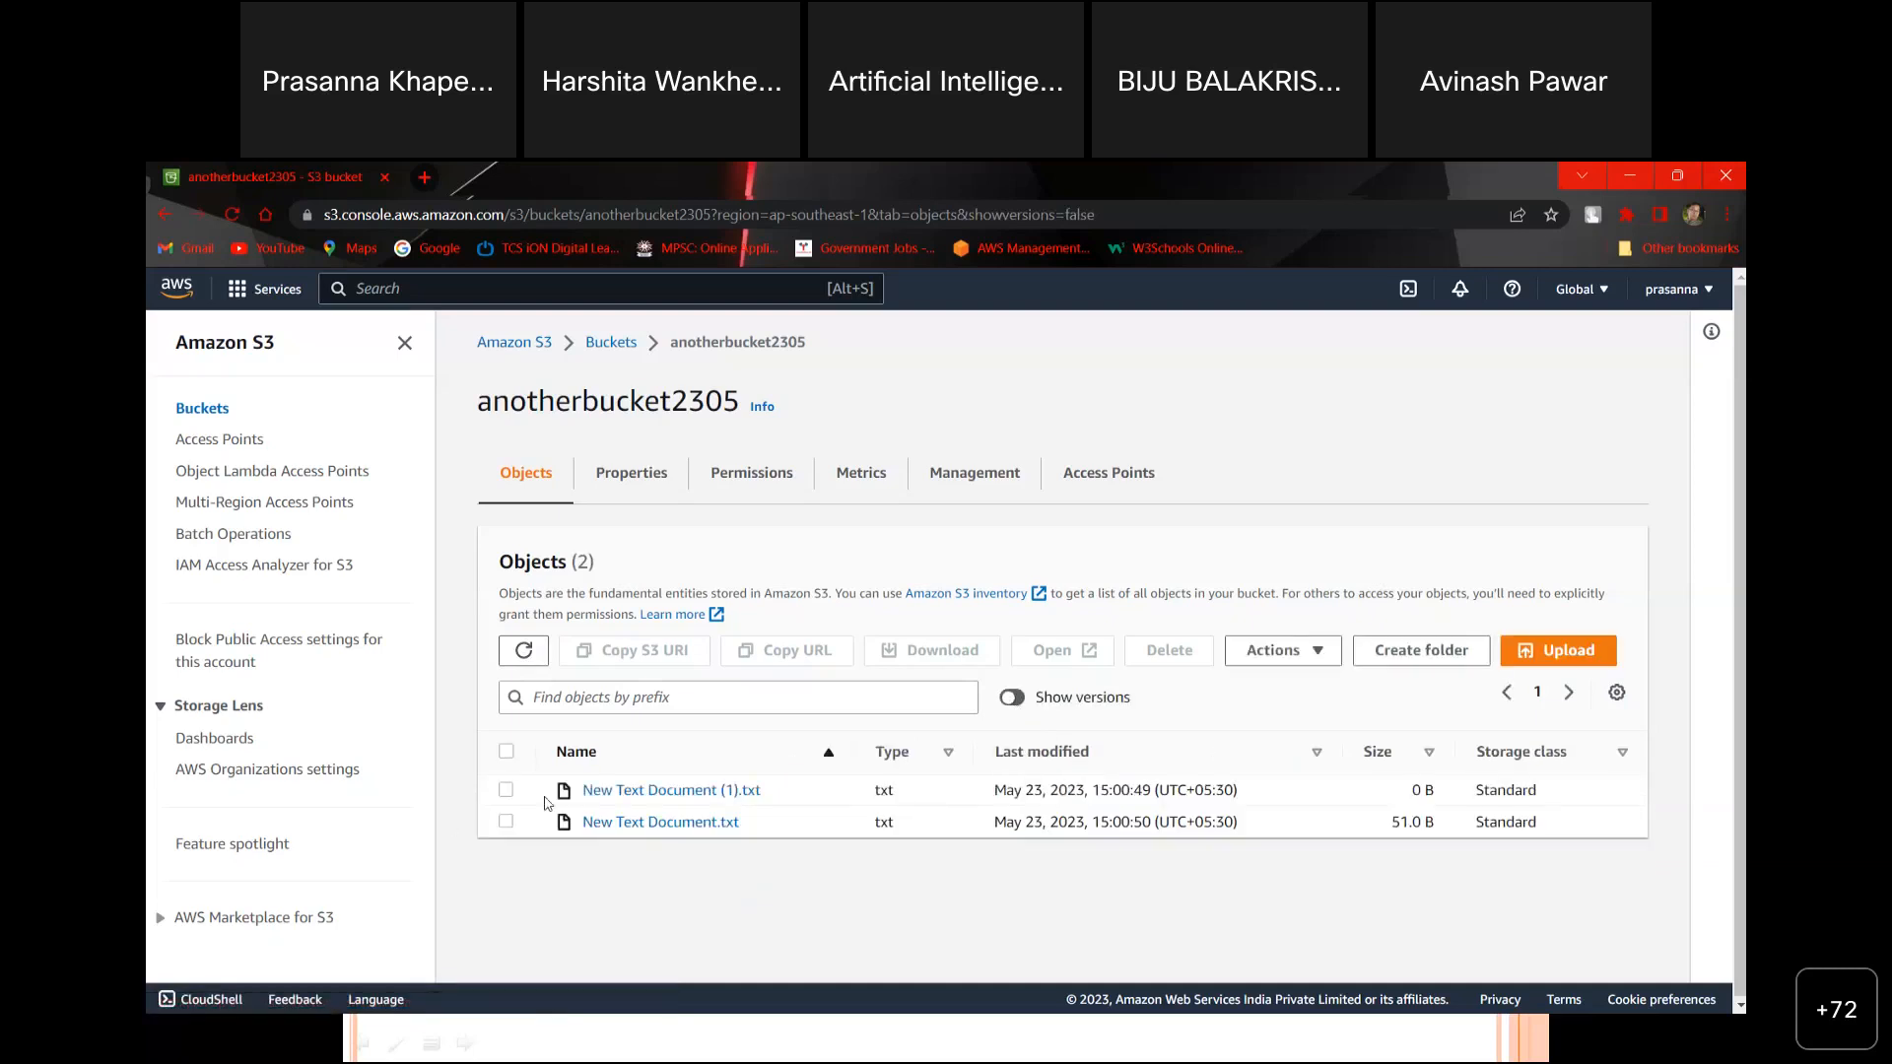
pyautogui.click(1013, 698)
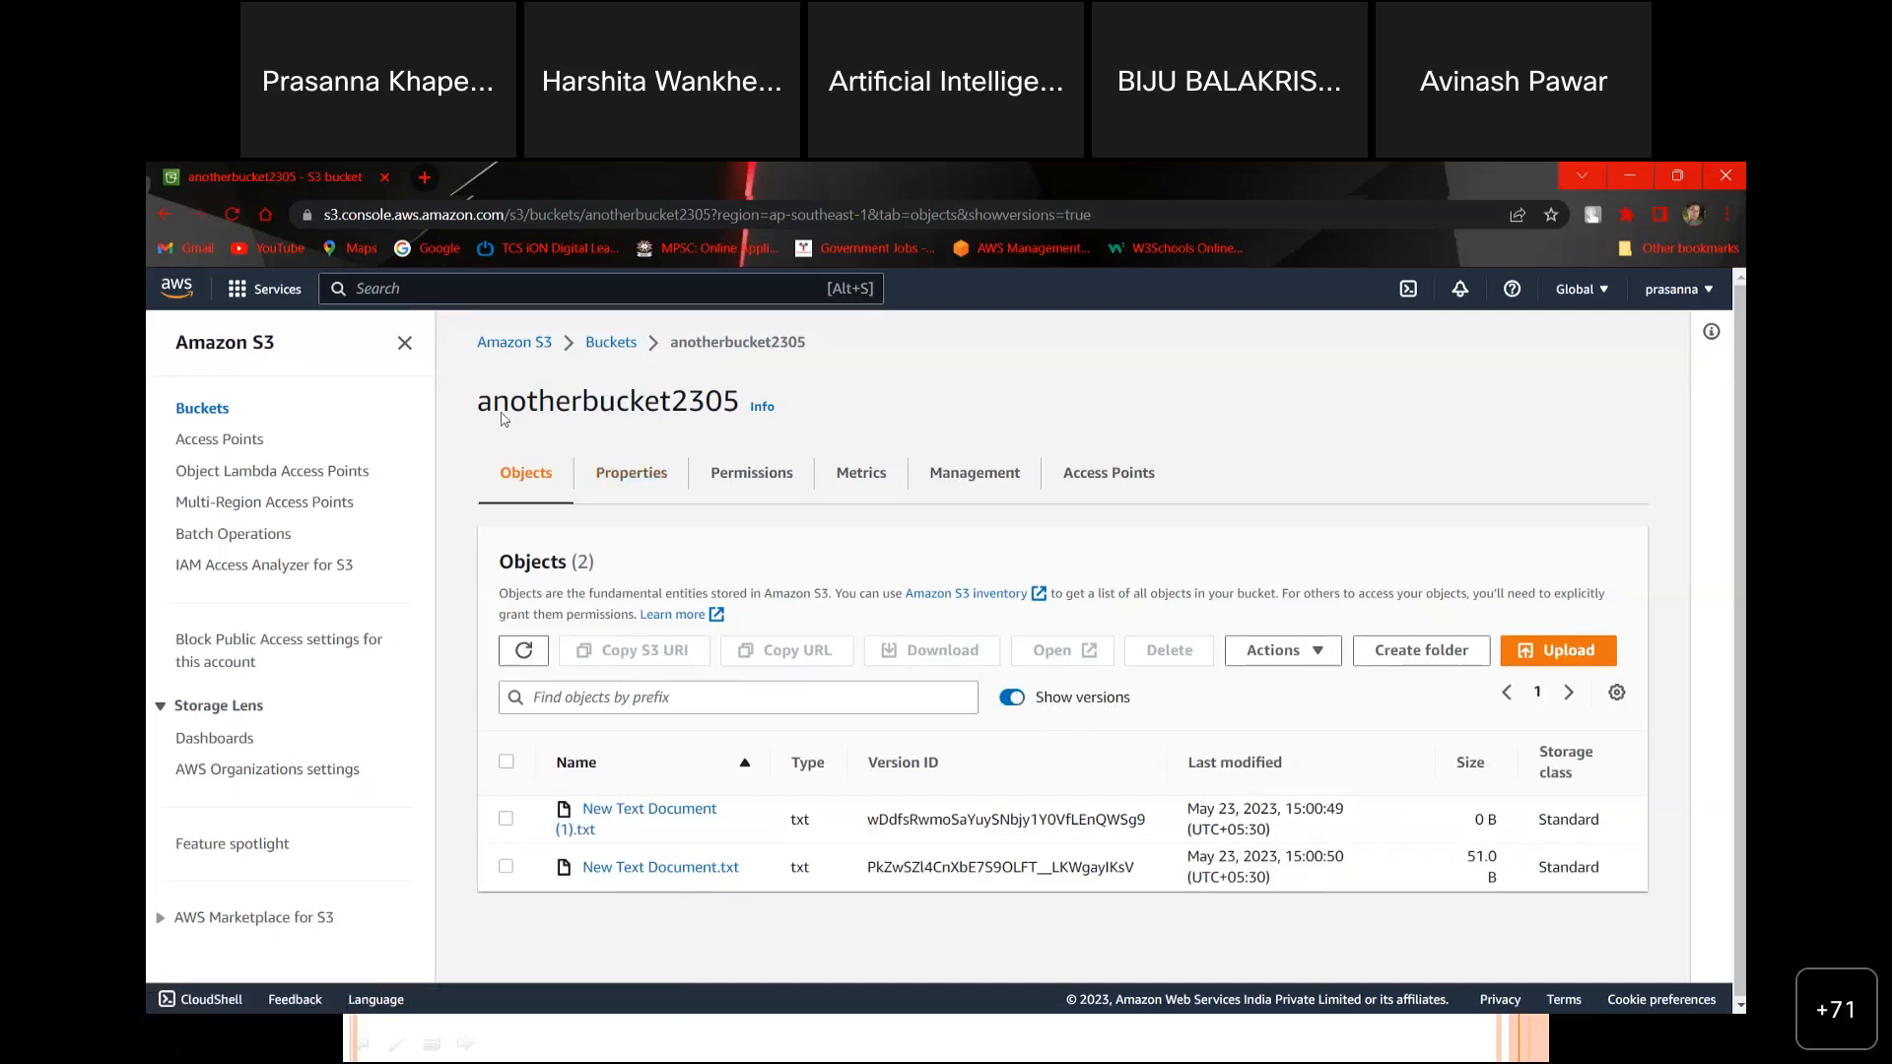
# Step: Open the Mumbai source bucket and mark New Text Document (1).txt and New Text Document.txt for comparison
pyautogui.click(537, 350)
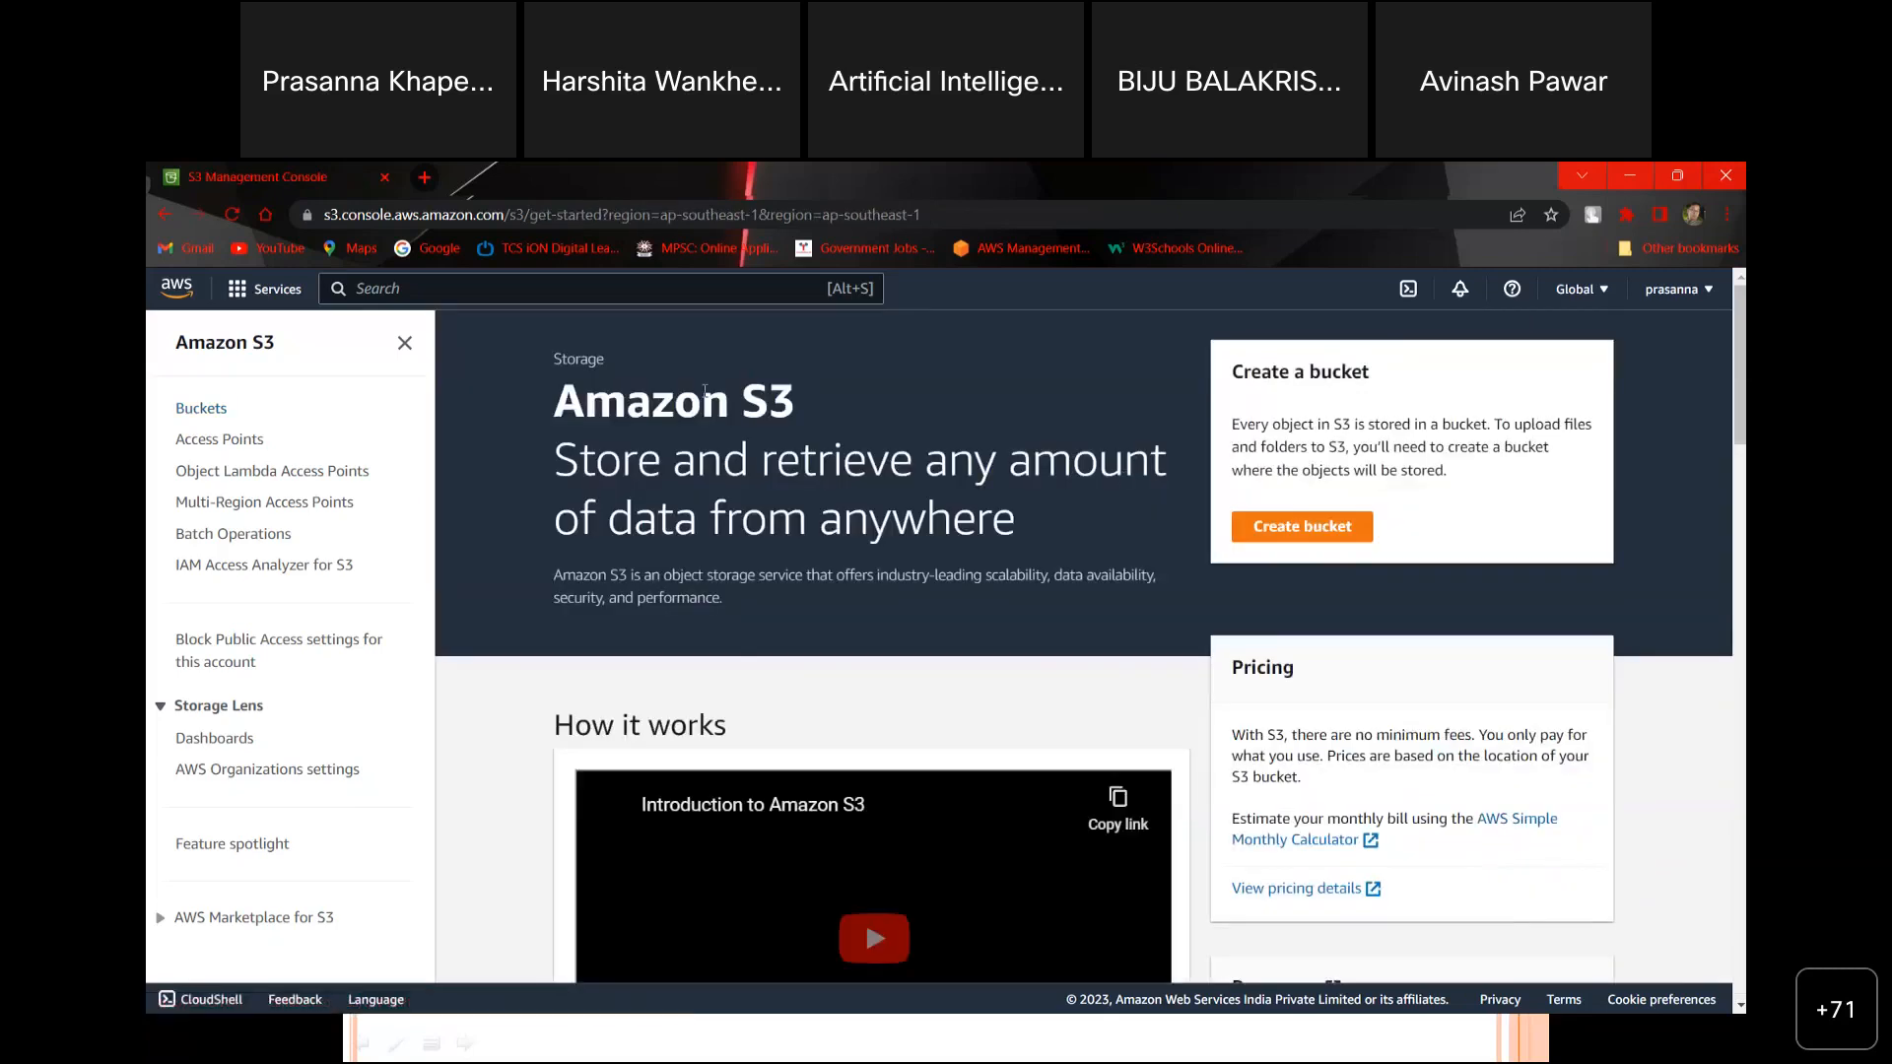
pyautogui.click(193, 410)
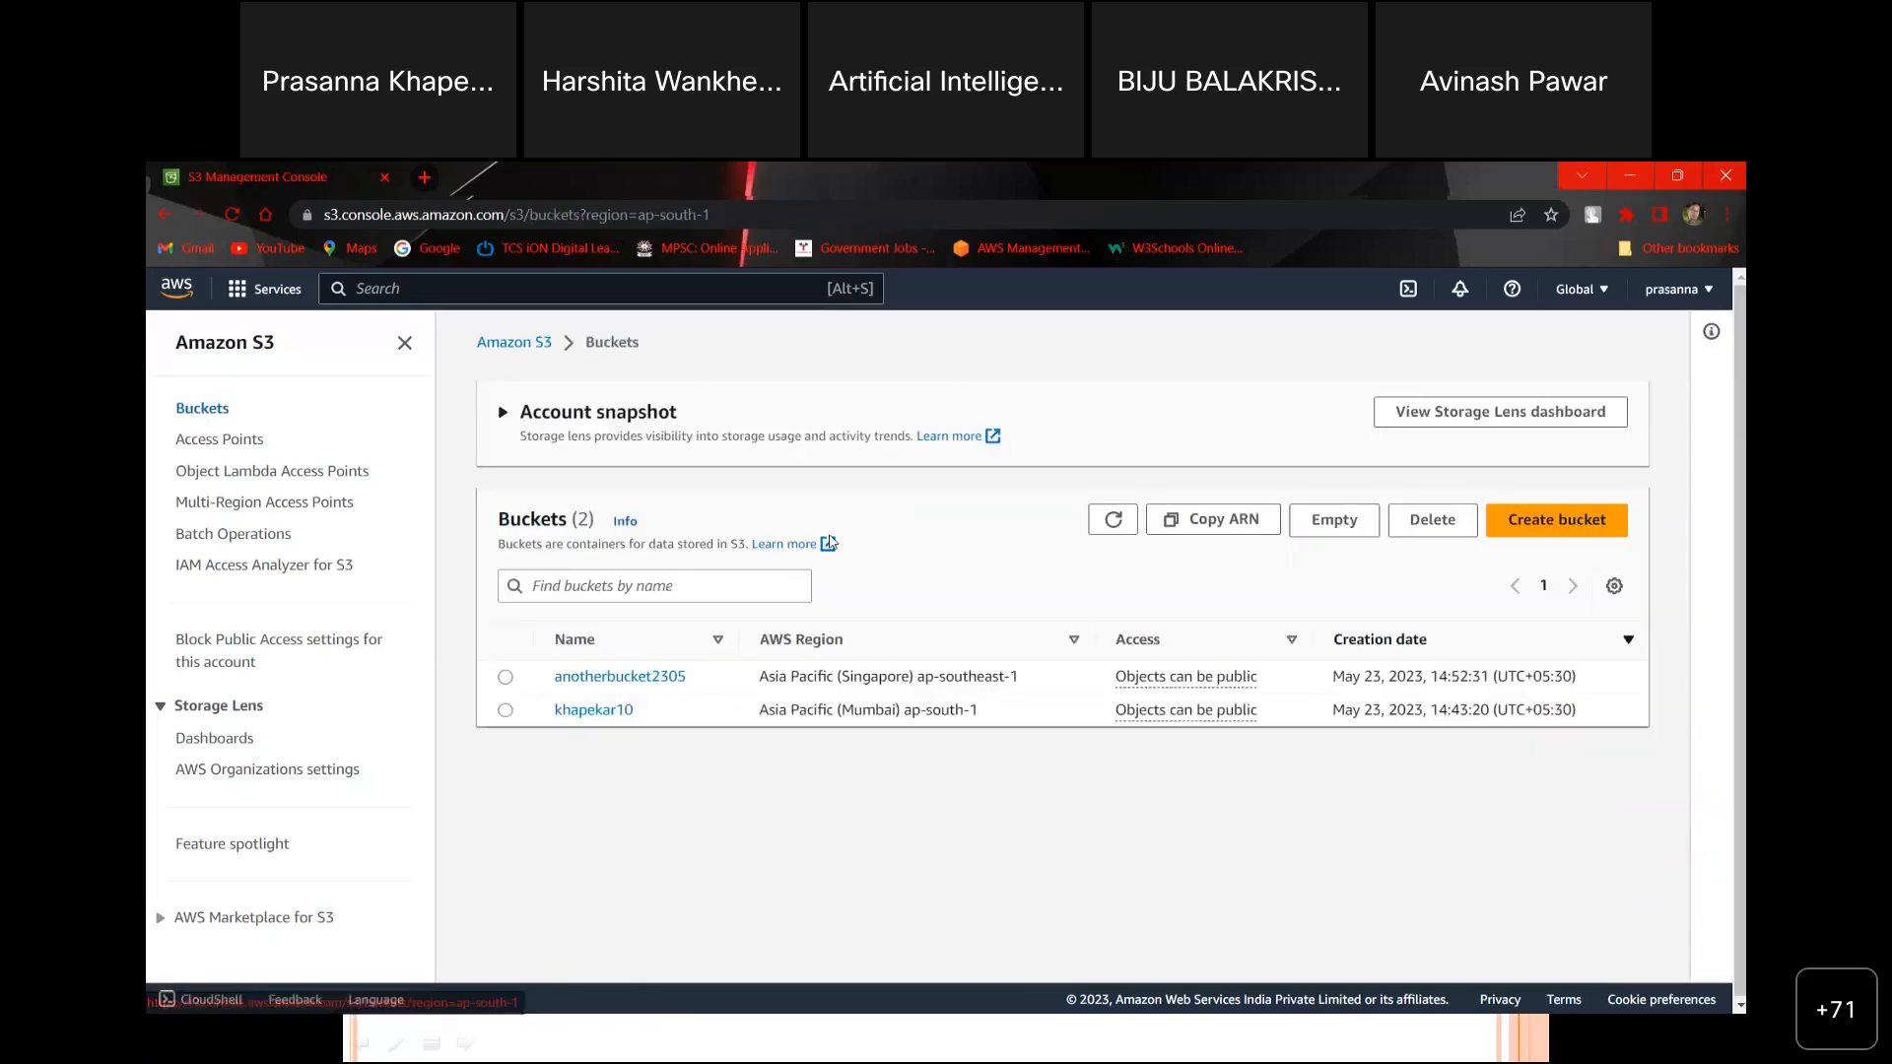
pyautogui.click(612, 709)
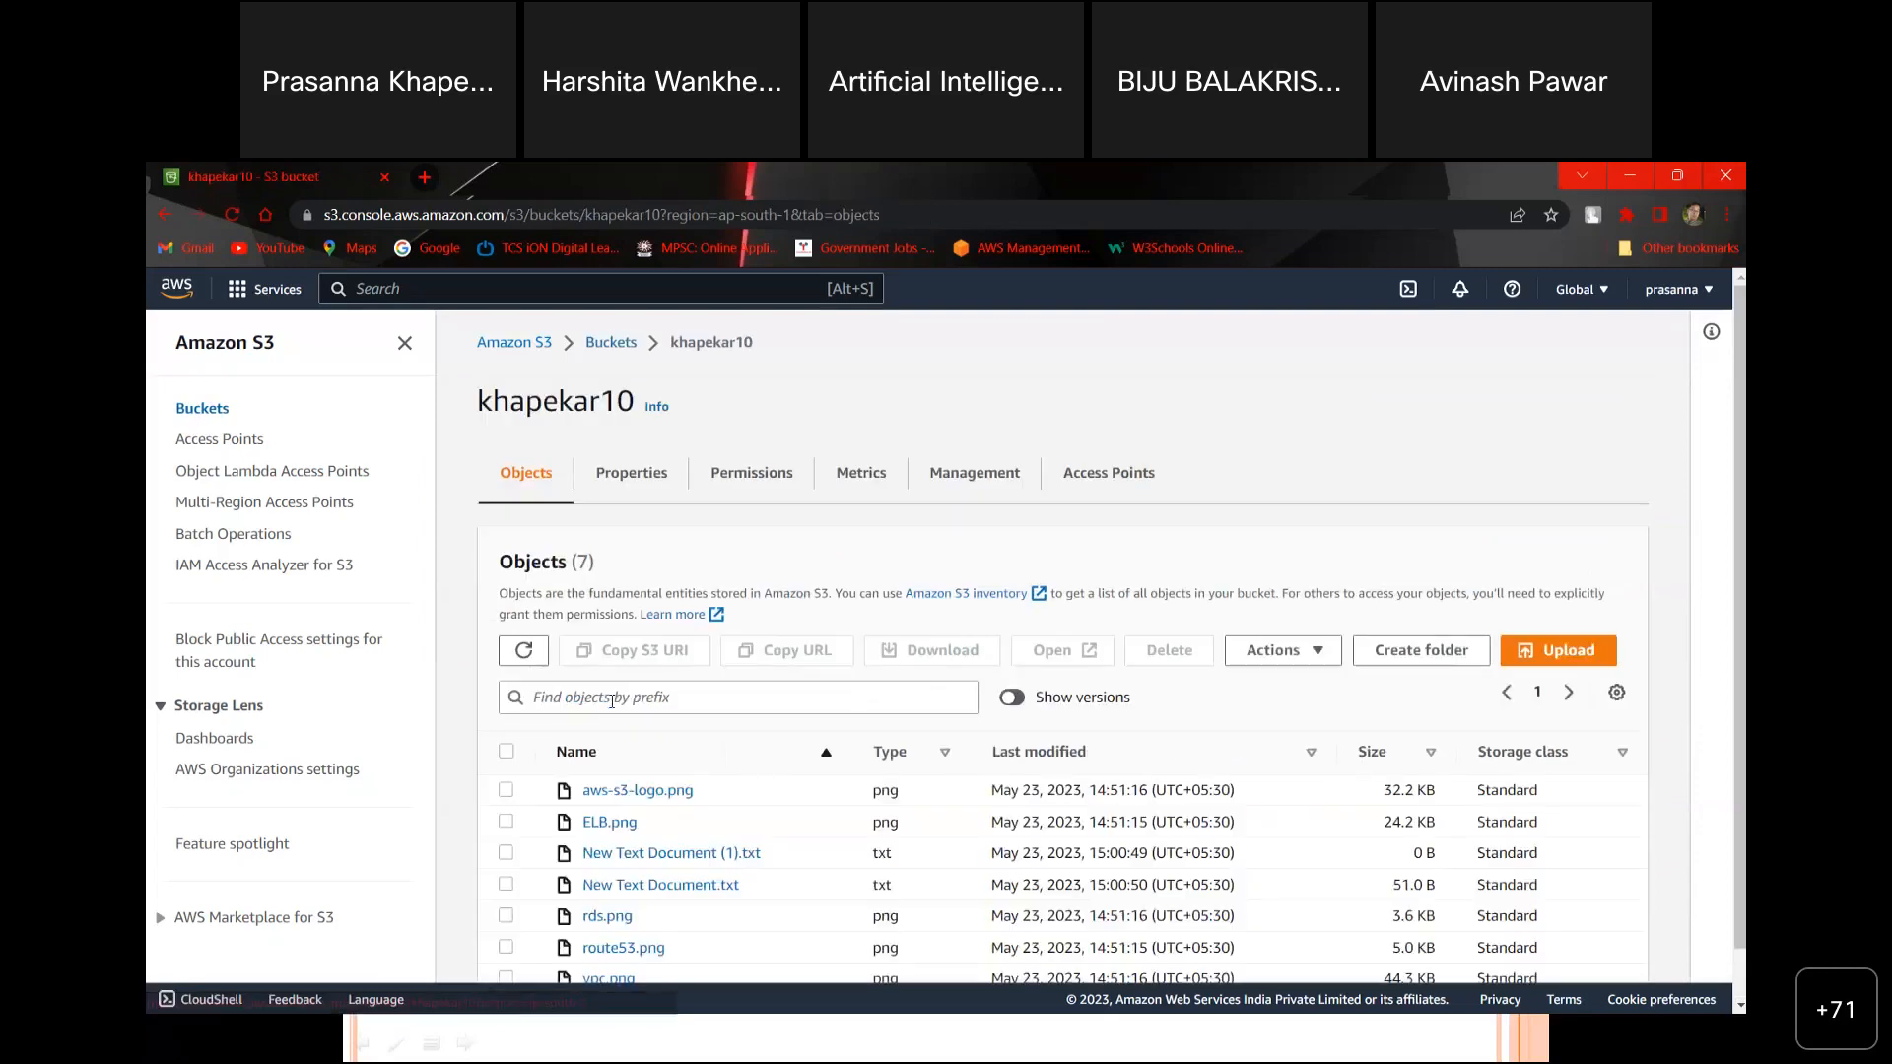
pyautogui.scroll(-1, 699, 917)
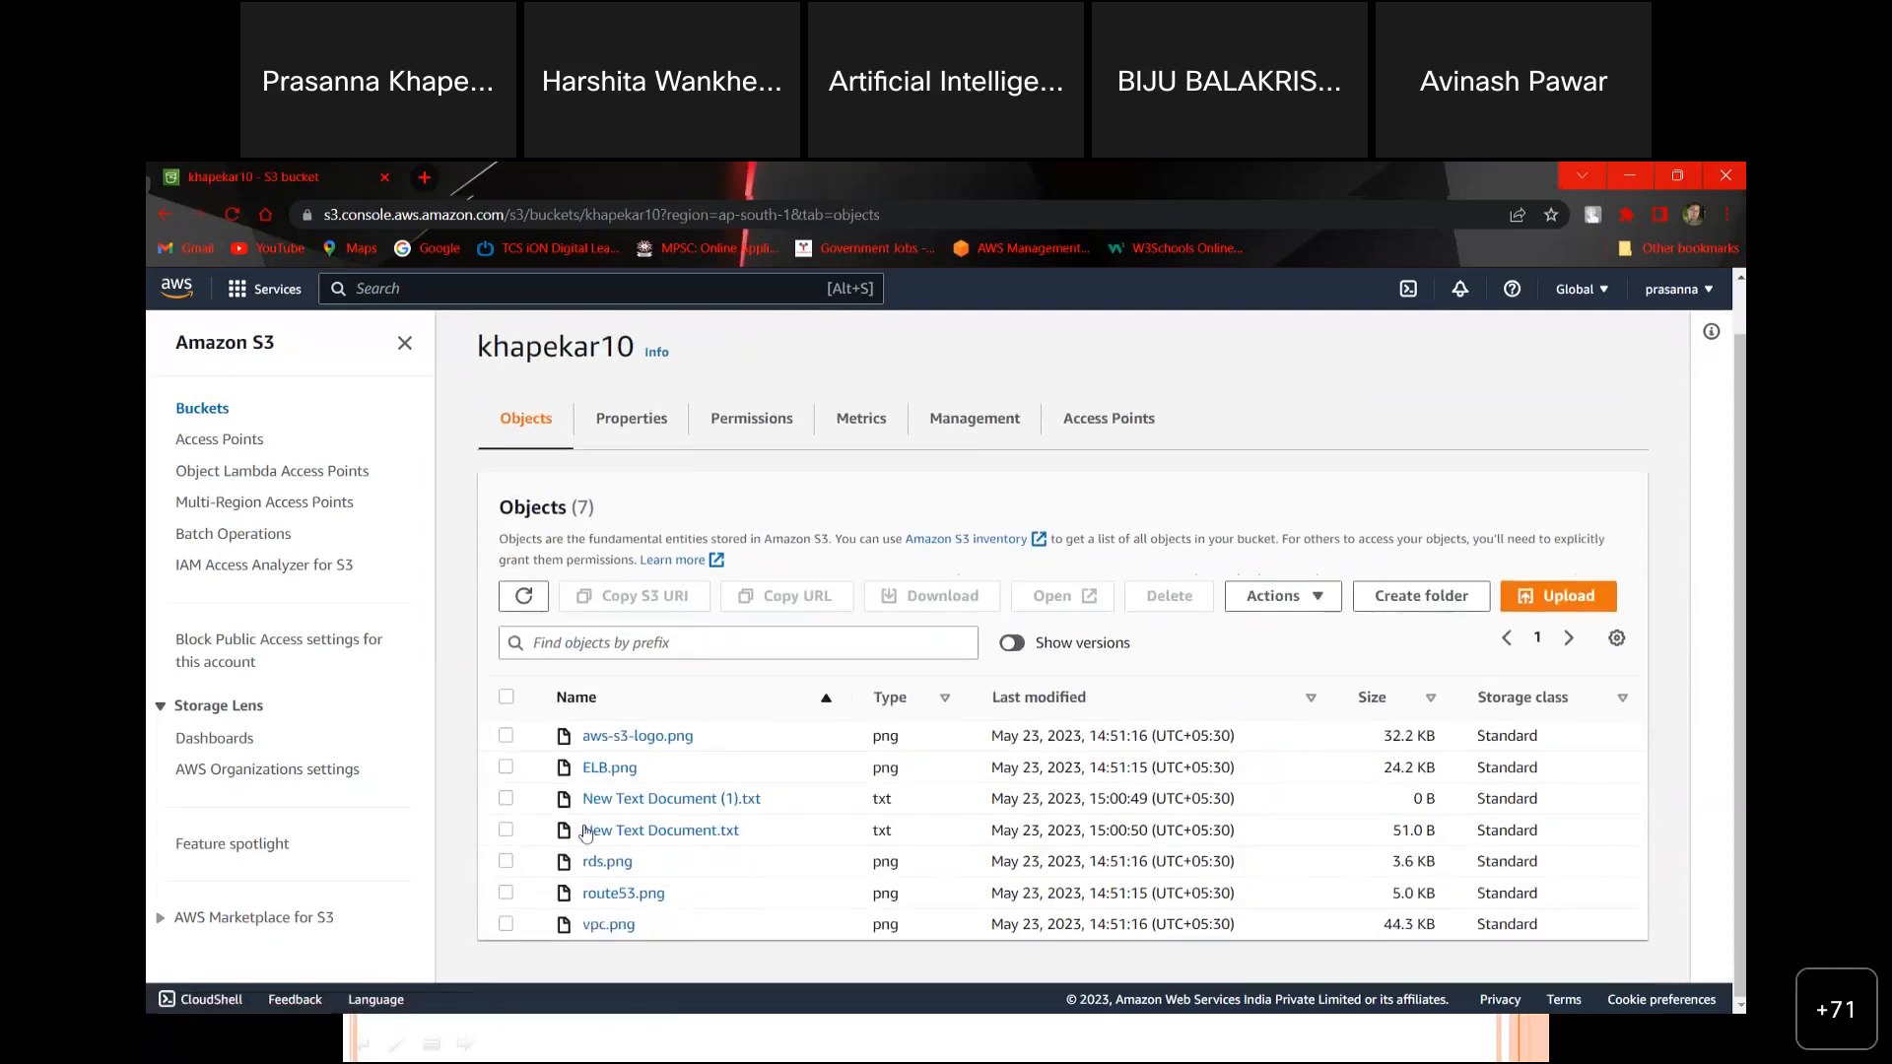
pyautogui.click(506, 799)
pyautogui.click(506, 830)
pyautogui.scroll(1, 571, 532)
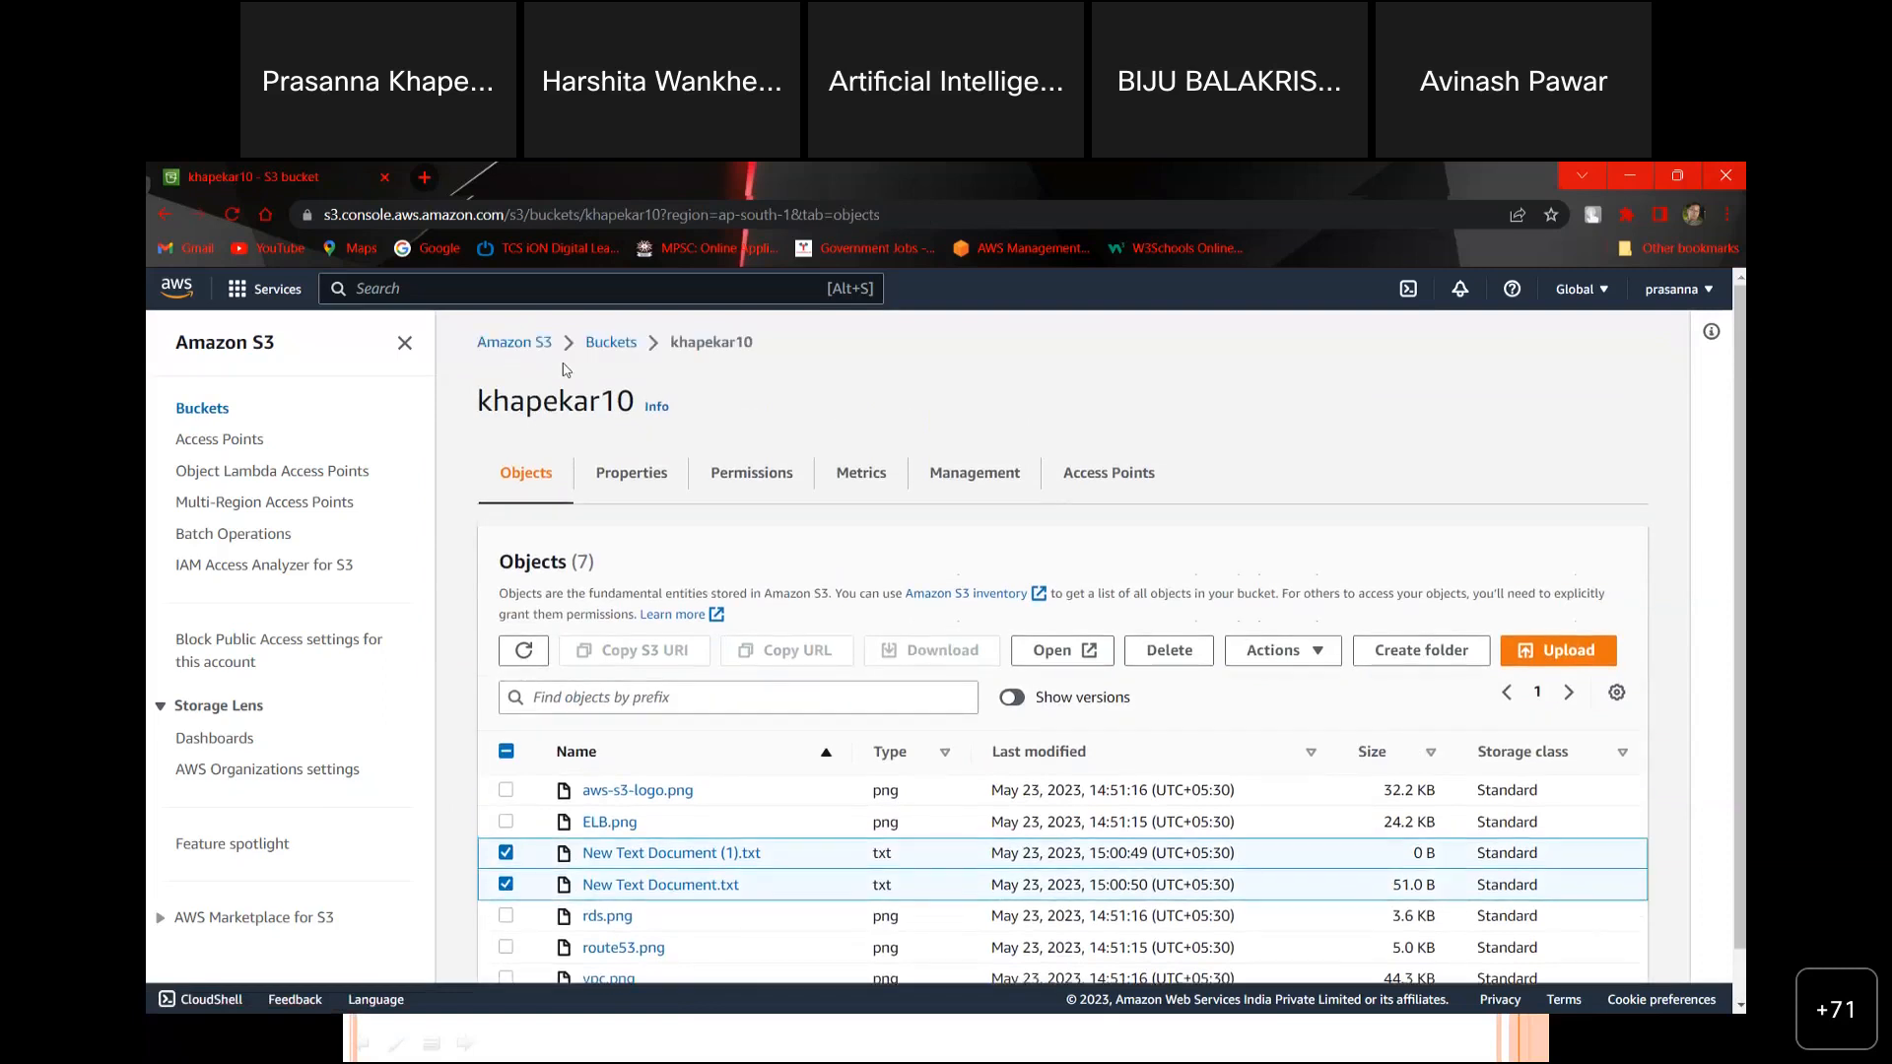
# Step: Reopen anotherbucket2305, mark both text files and show their object versions
pyautogui.click(605, 344)
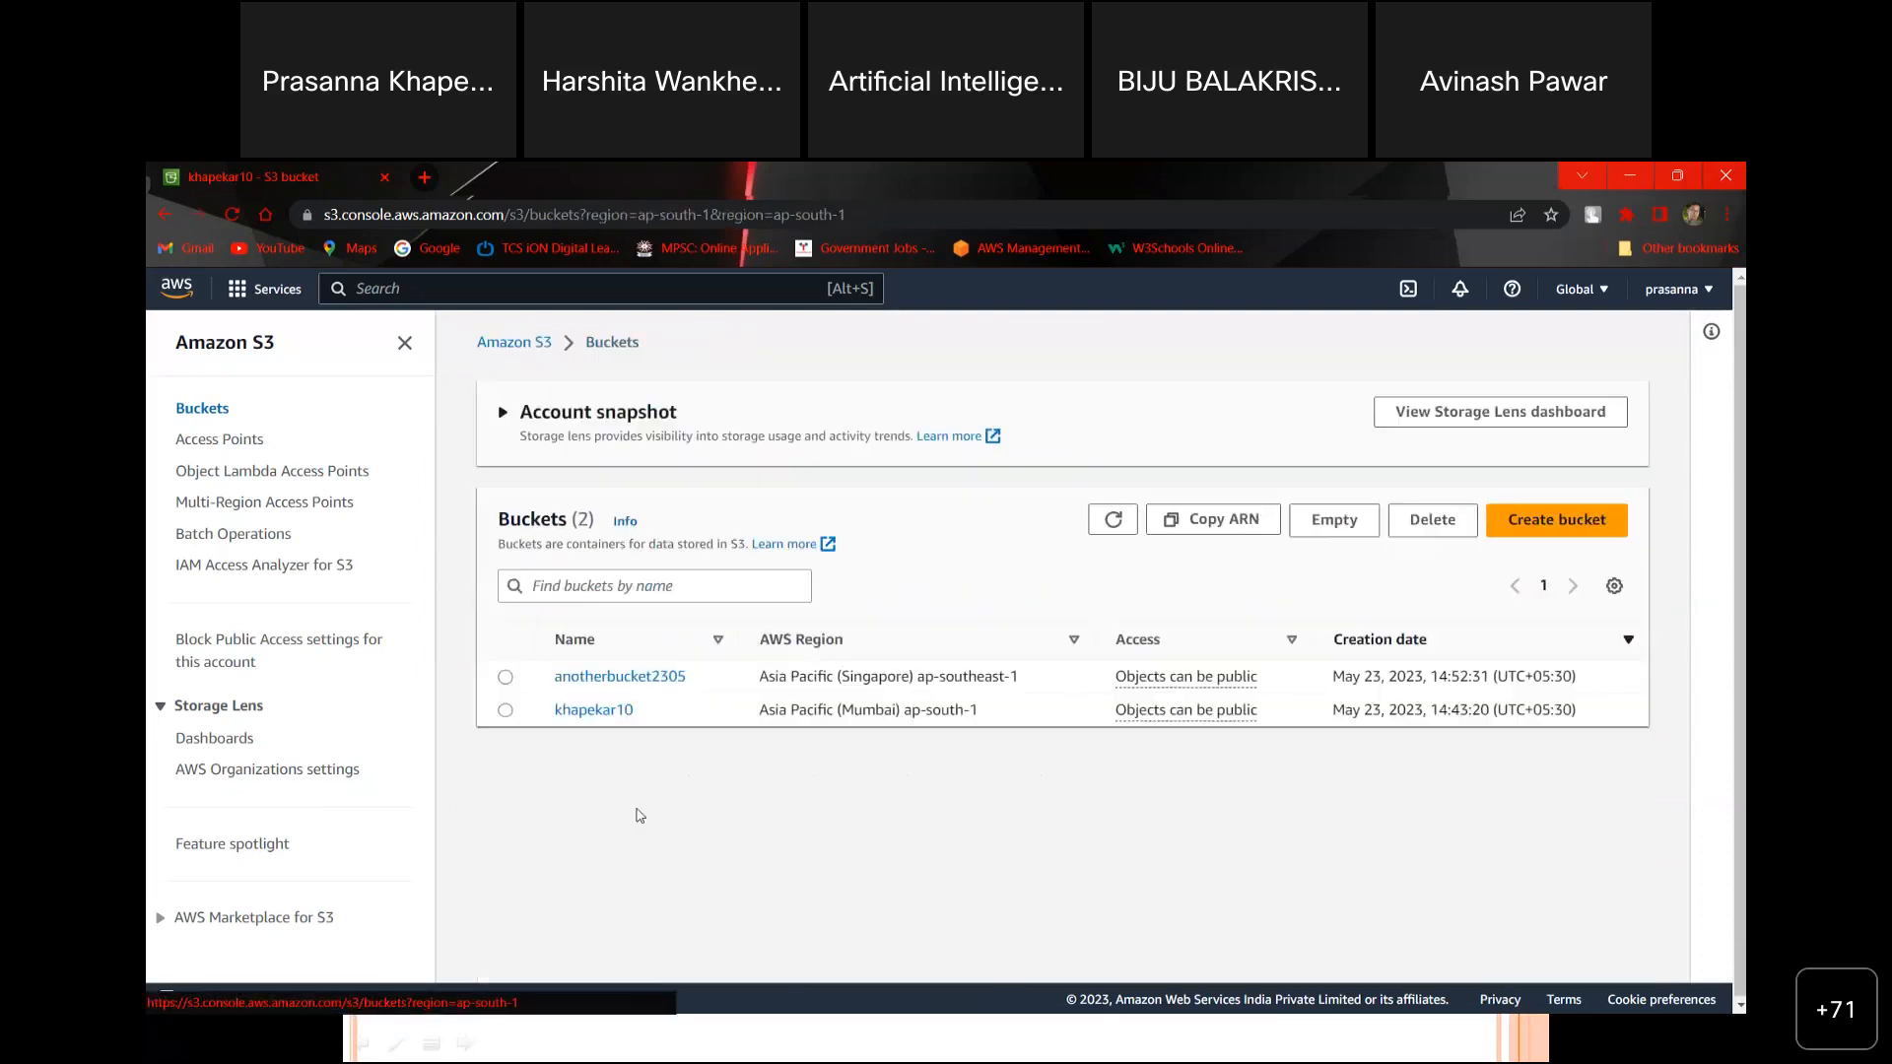
pyautogui.click(620, 678)
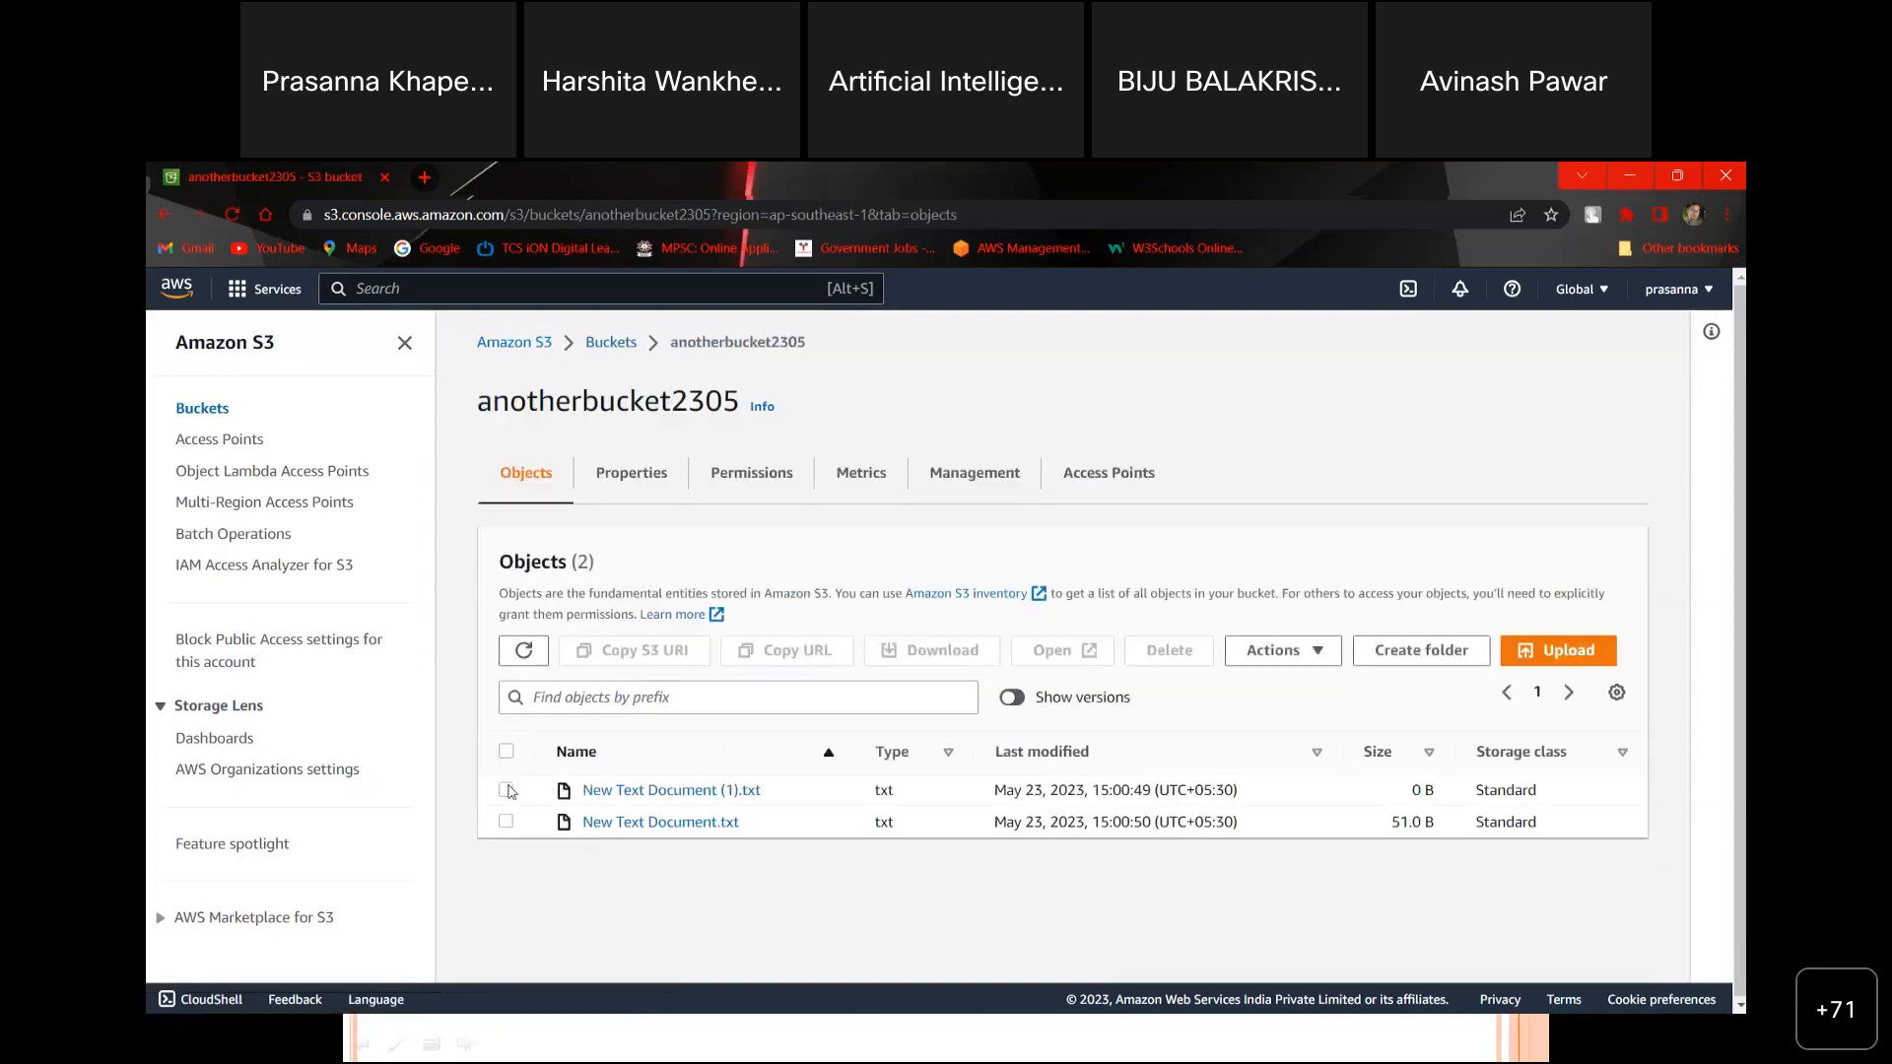
pyautogui.click(507, 790)
pyautogui.click(506, 822)
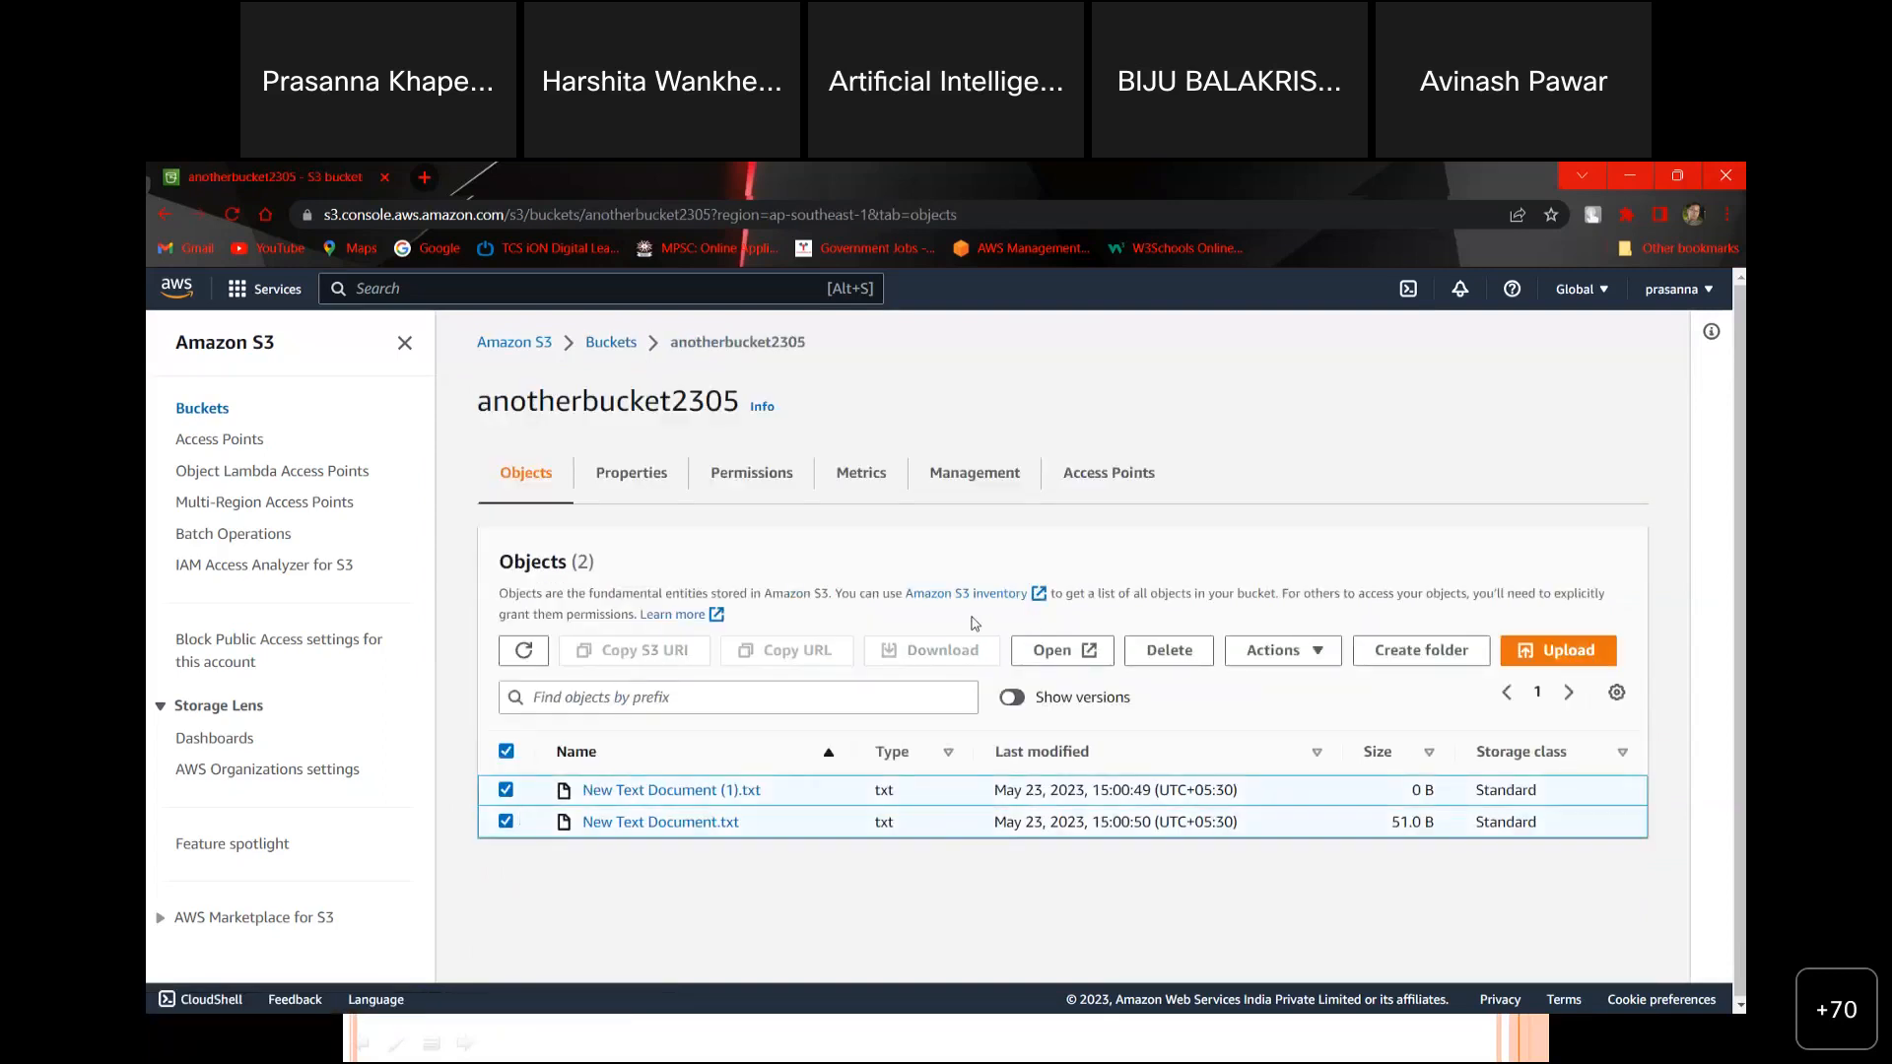
pyautogui.click(1013, 700)
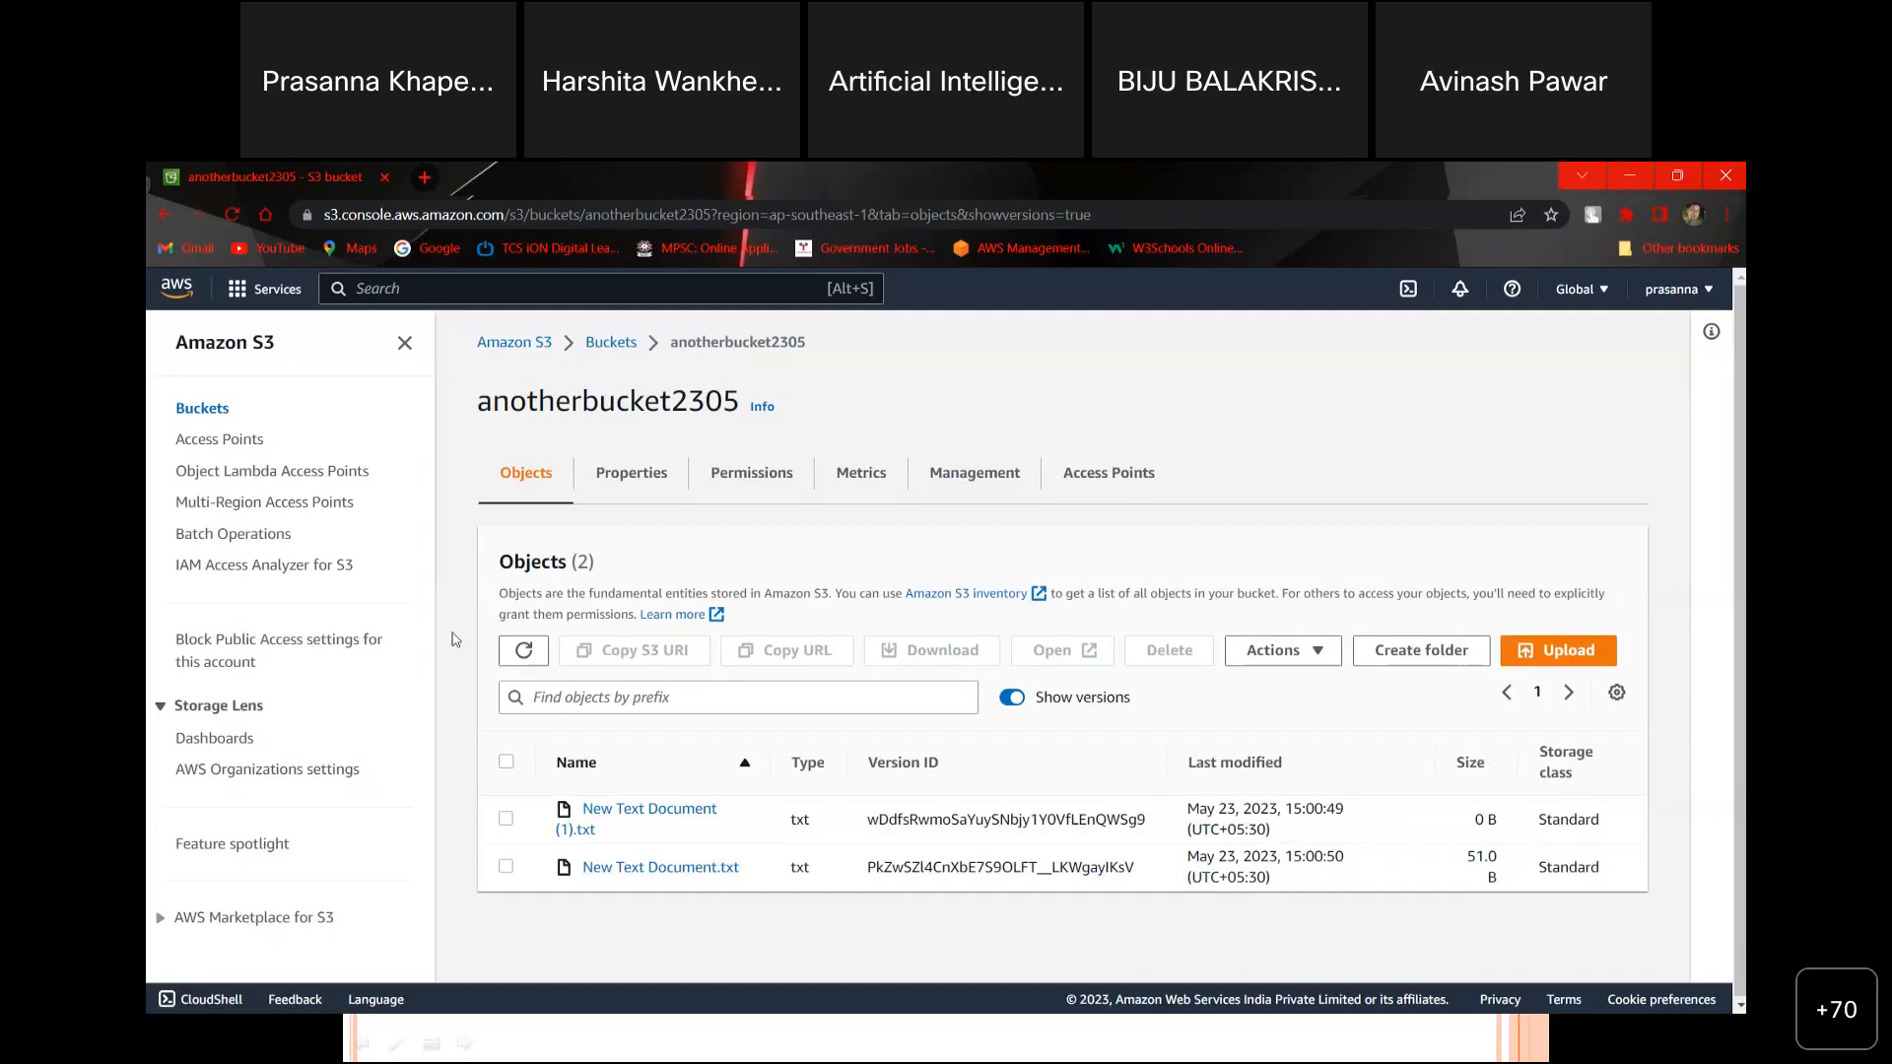
# Step: Repeatedly refresh the object versions of anotherbucket2305 to check for changes in its replicated files
pyautogui.click(523, 651)
pyautogui.click(524, 651)
pyautogui.click(523, 651)
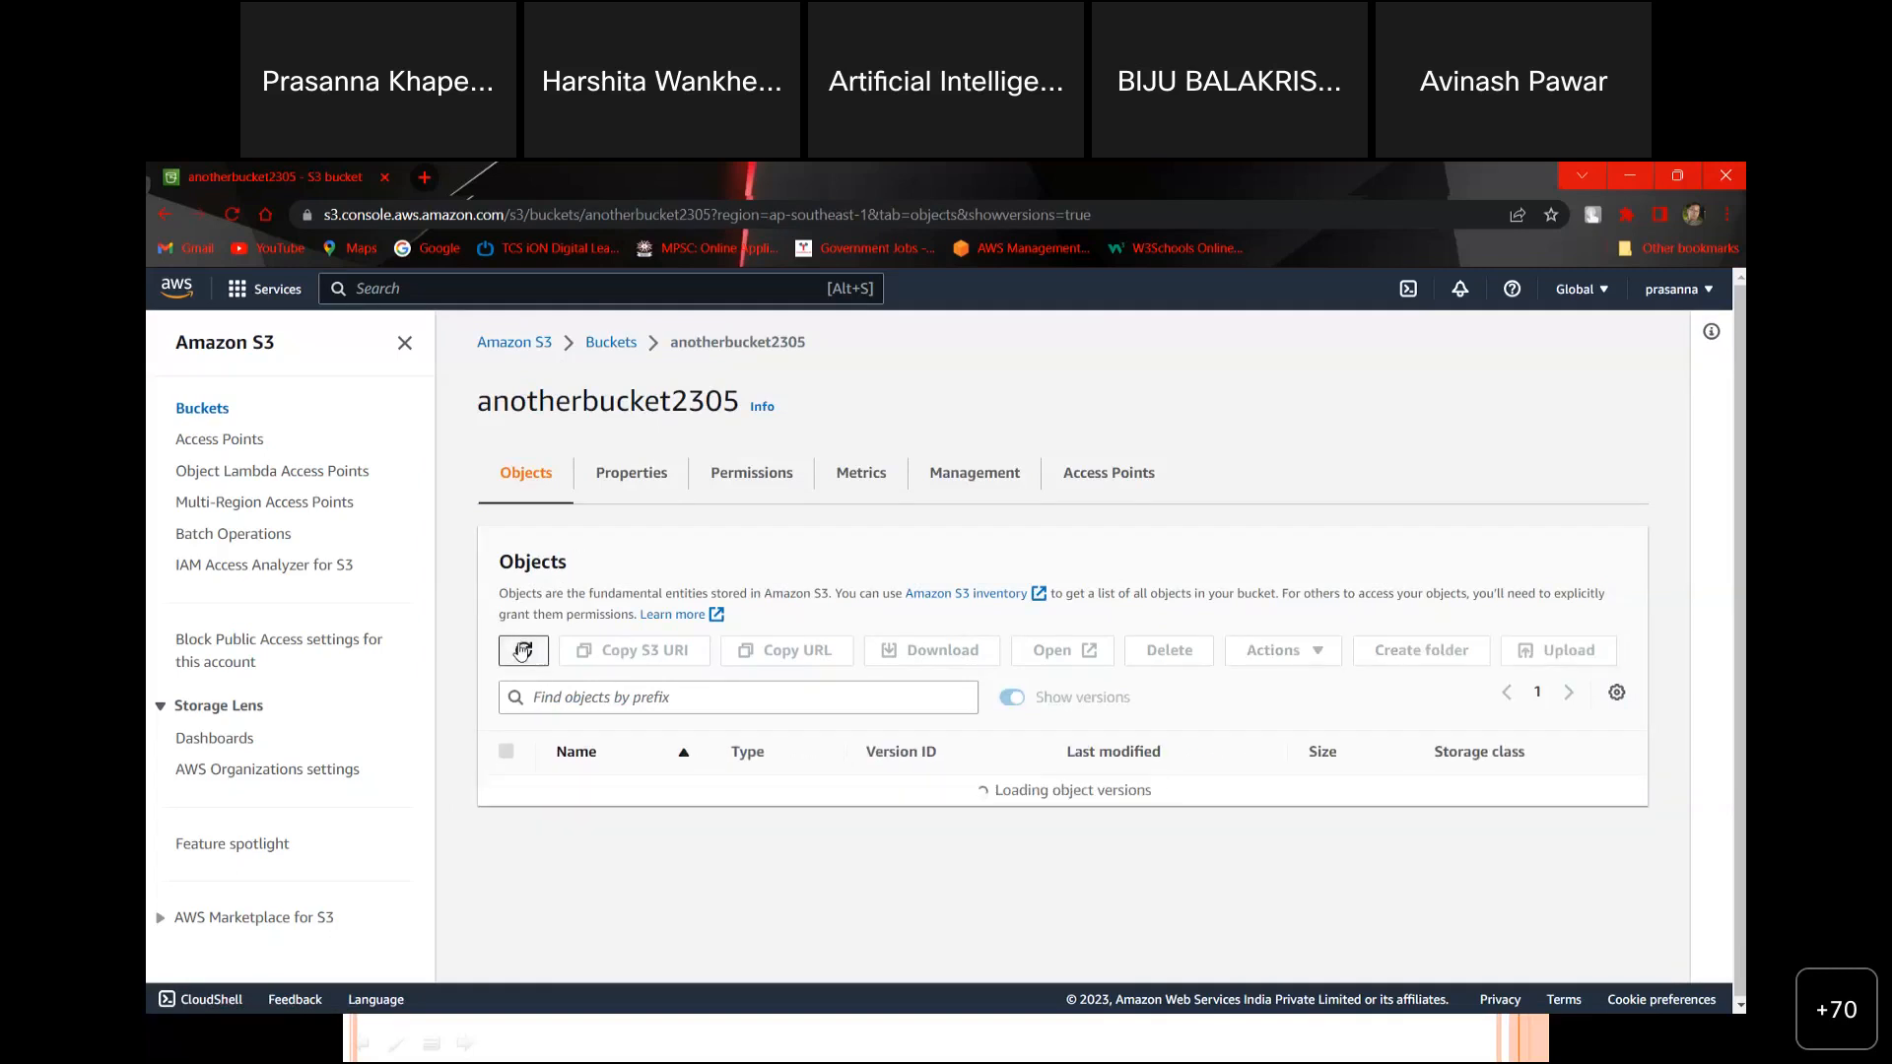
pyautogui.click(523, 651)
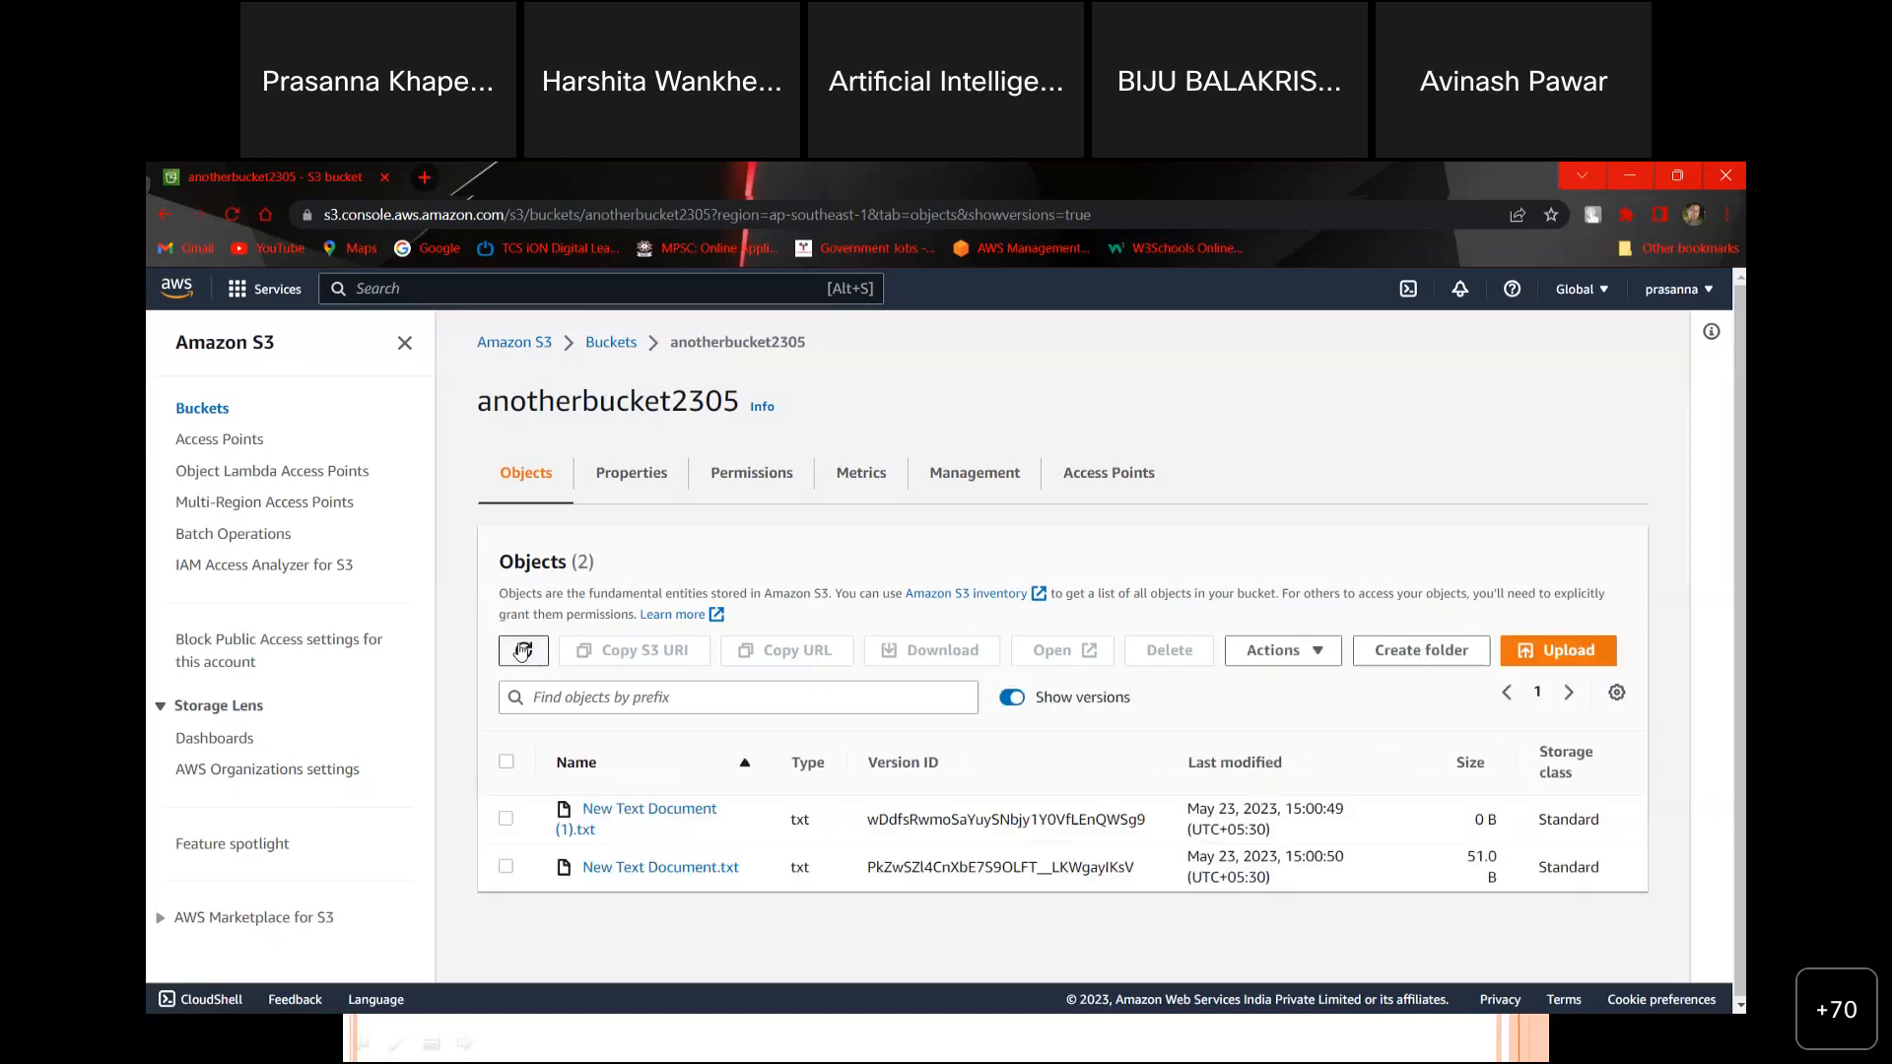
pyautogui.click(522, 651)
pyautogui.click(522, 652)
pyautogui.click(522, 651)
pyautogui.click(522, 651)
pyautogui.click(523, 650)
pyautogui.click(523, 651)
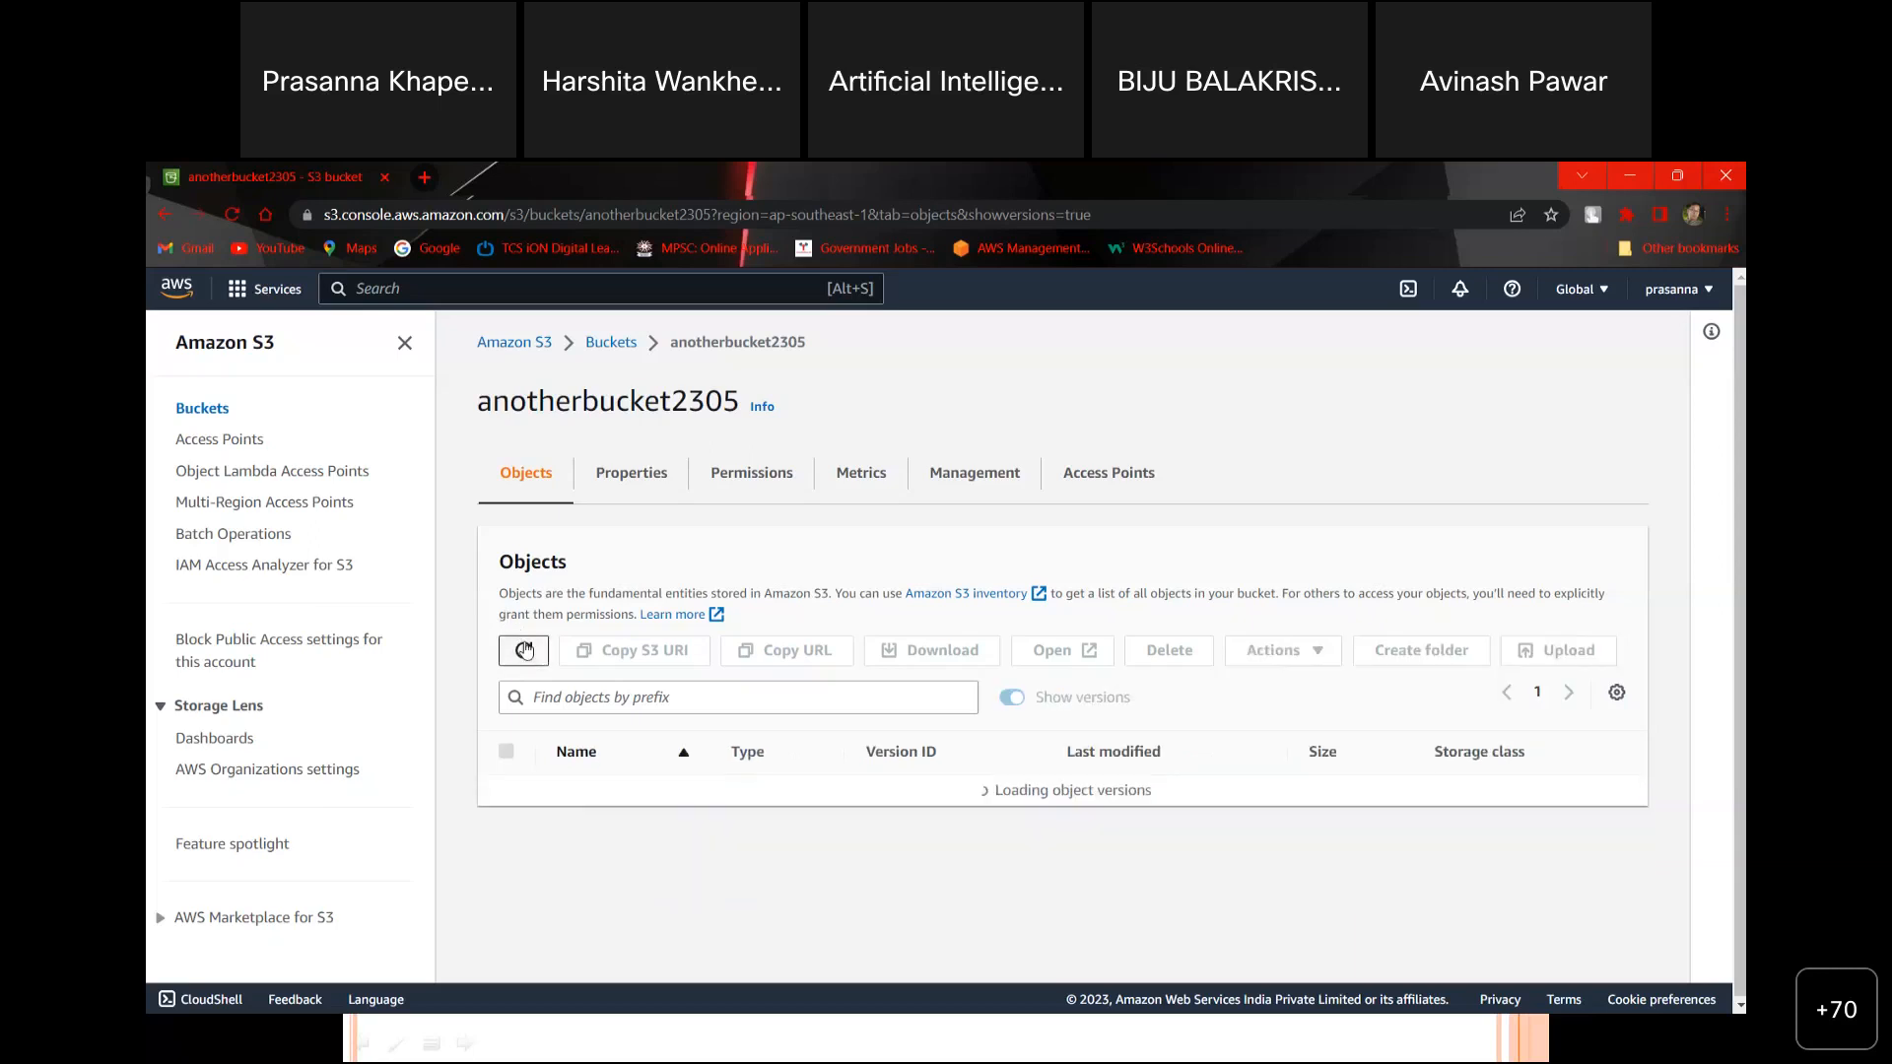
pyautogui.click(525, 650)
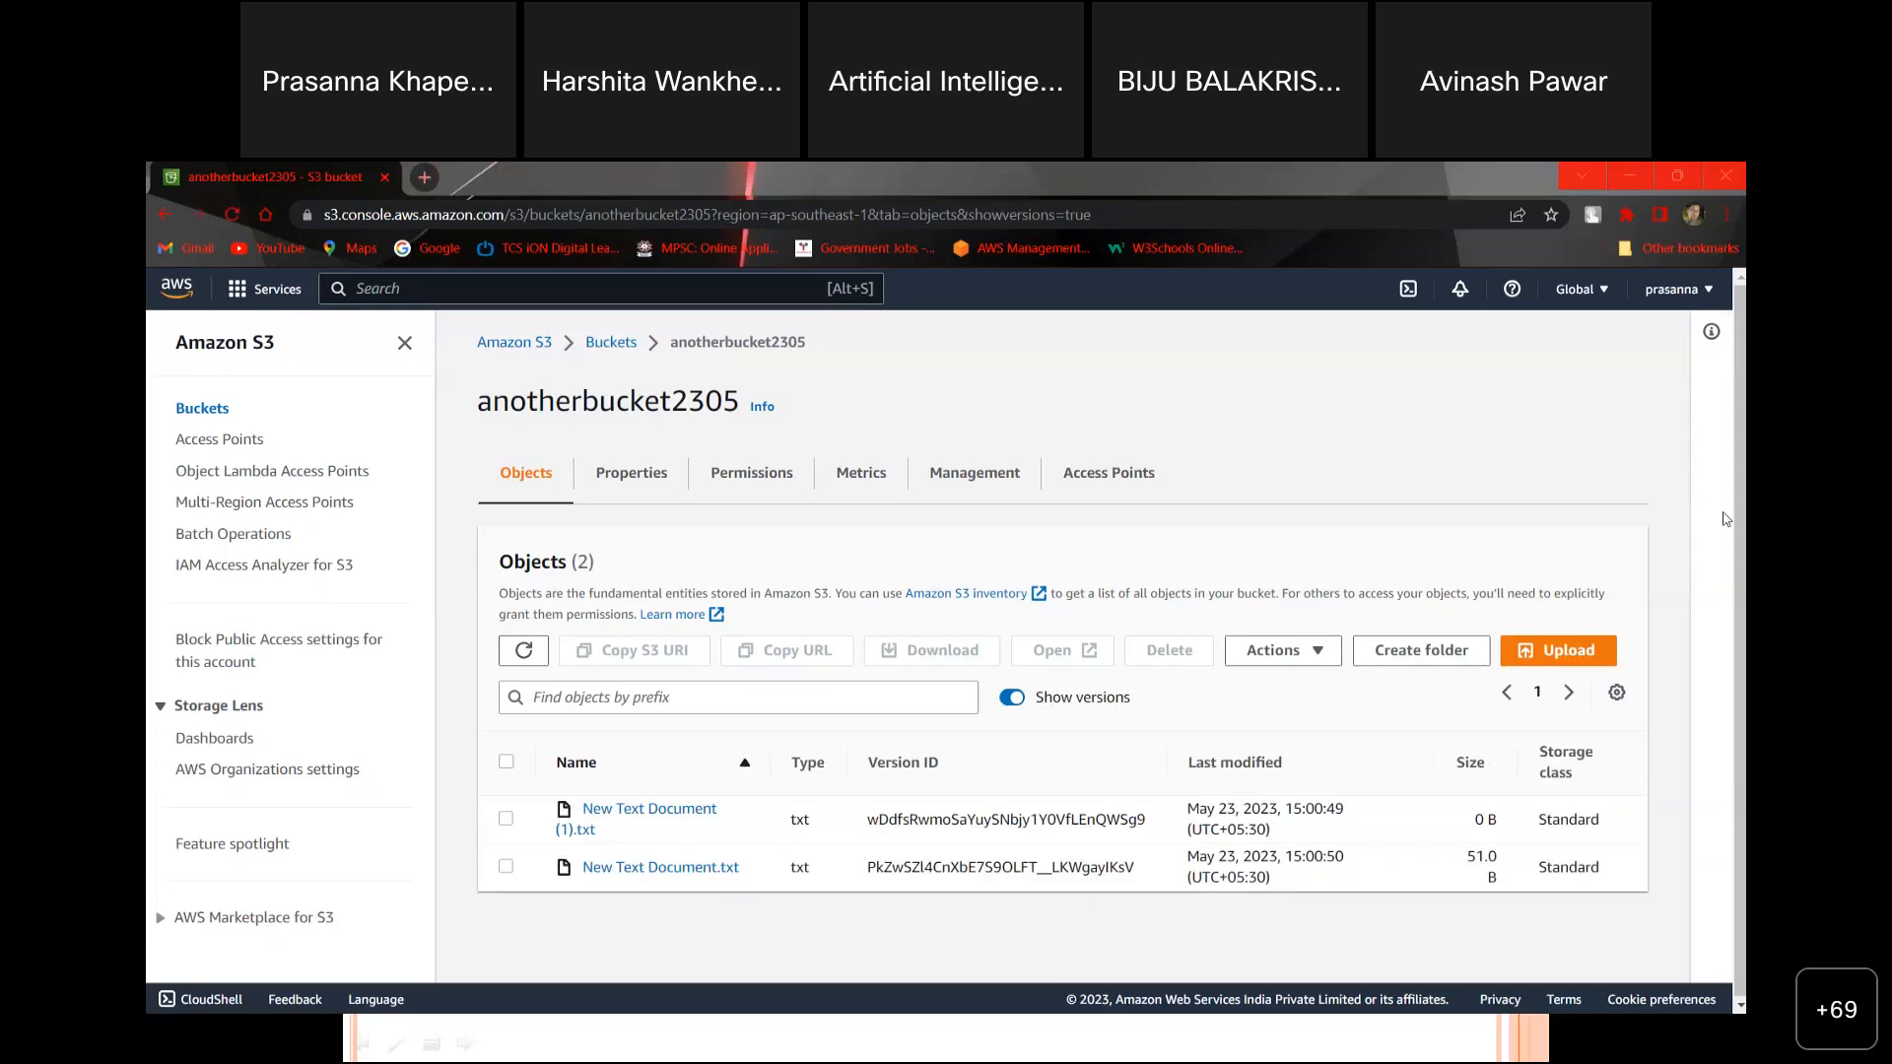
pyautogui.click(529, 652)
pyautogui.click(529, 653)
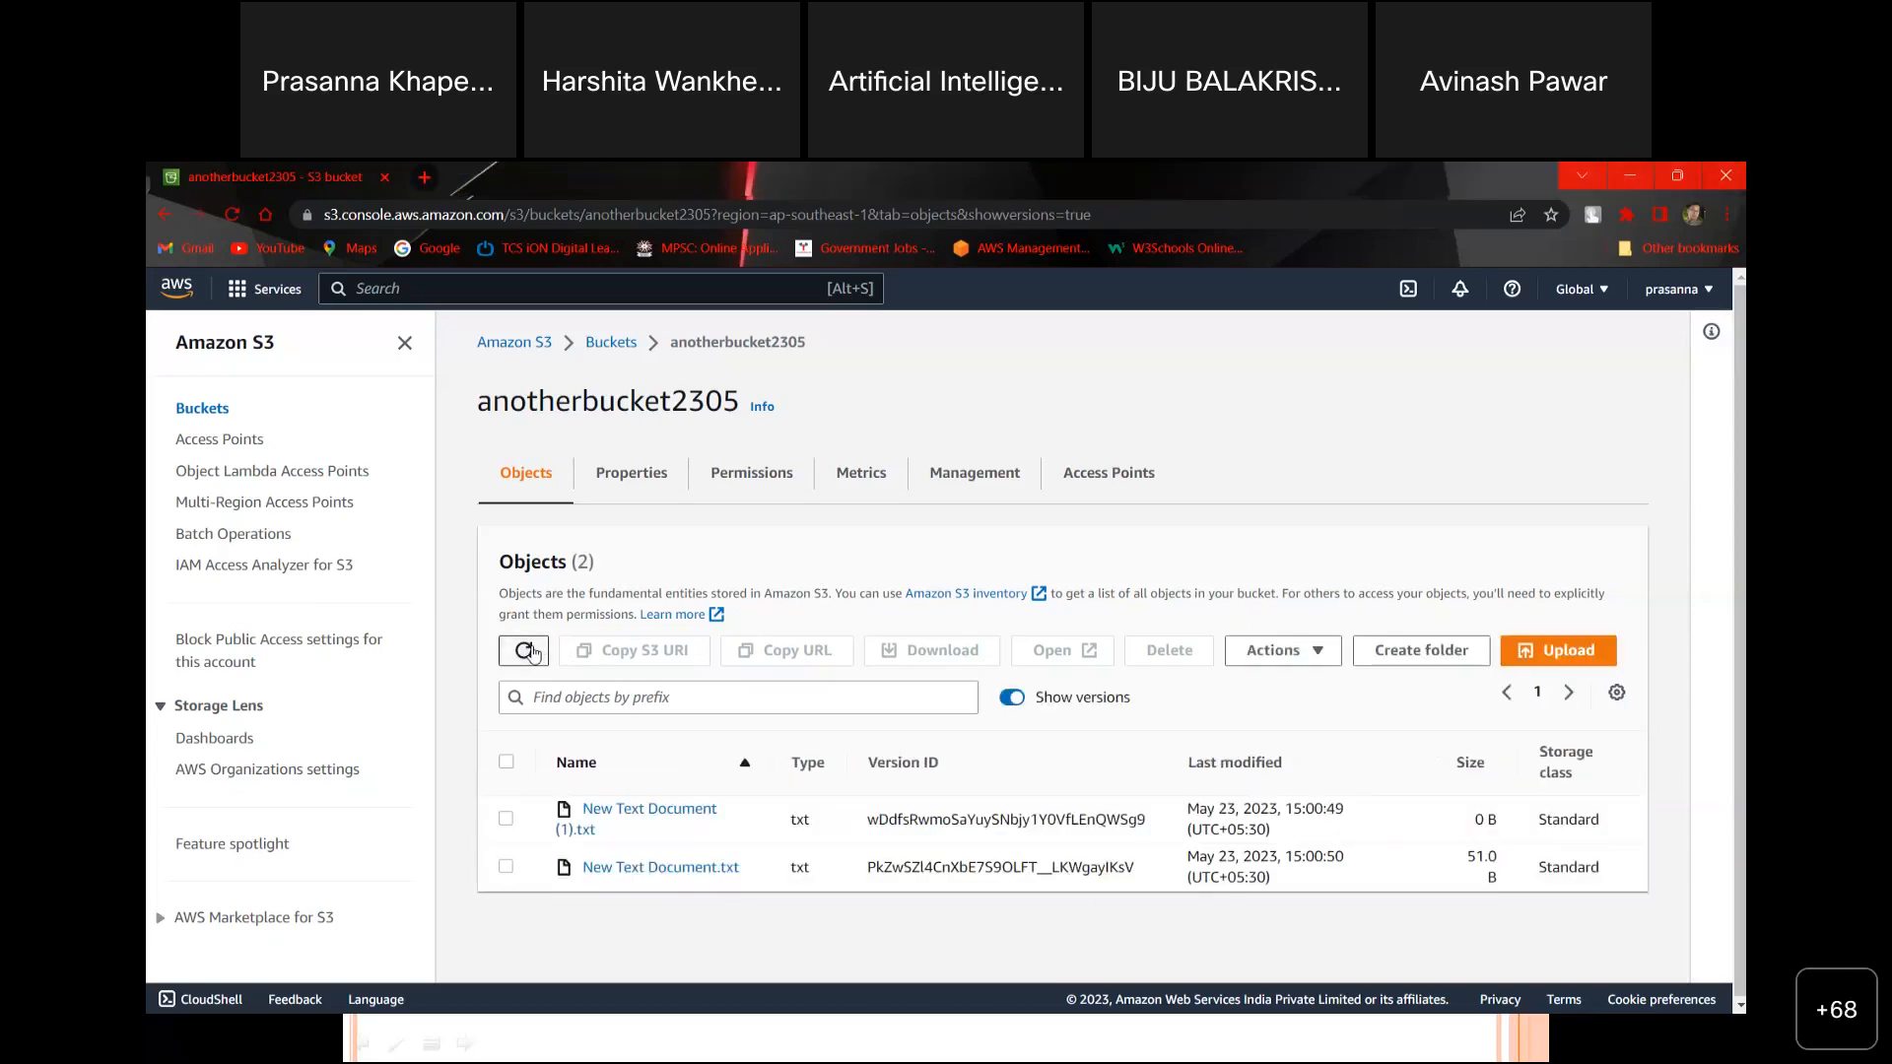
pyautogui.click(529, 652)
pyautogui.click(522, 651)
pyautogui.click(523, 653)
# Step: Open the Mumbai source bucket and add AWS-Certified-Cloud-Practitioner_Exam-Guide.pdf, Google-Cloud-Emblem.png, SaaS-vs-PaaS-vs-IaaS-1.png and amazon_ec2.png for upload
pyautogui.click(628, 350)
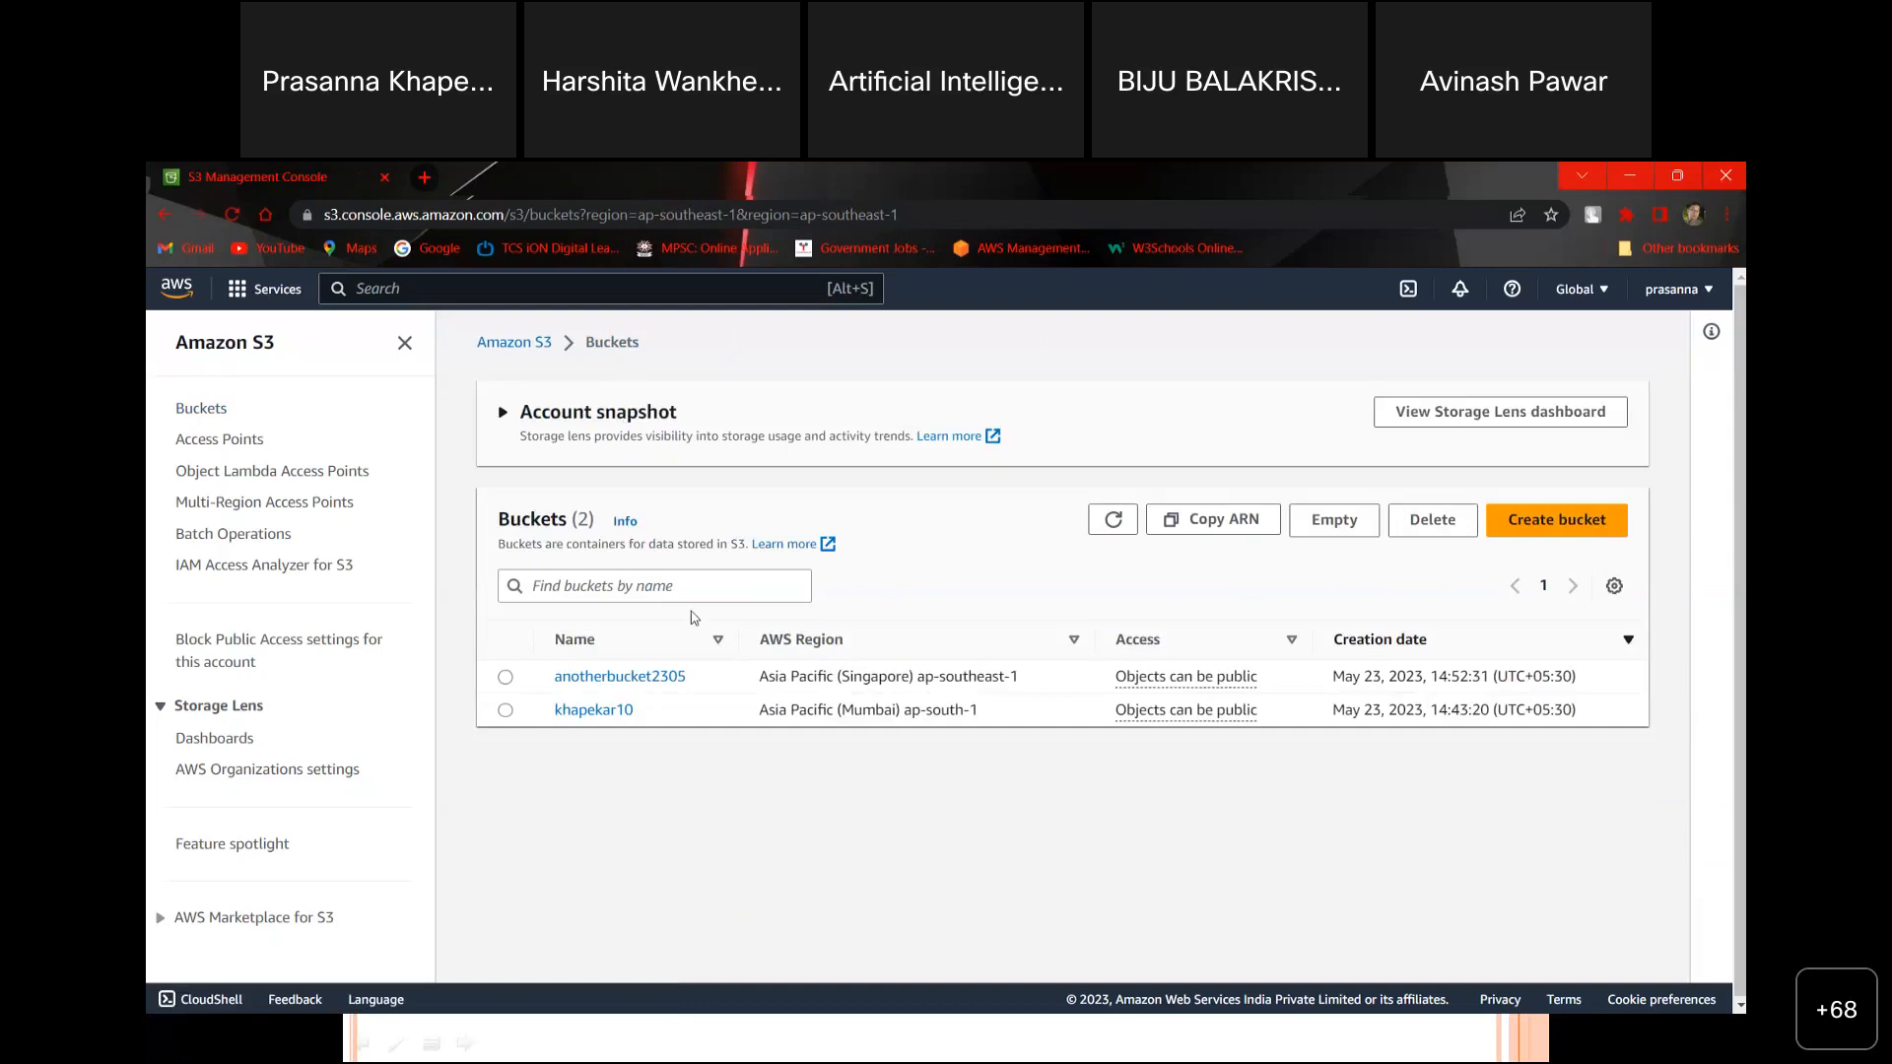
pyautogui.click(594, 711)
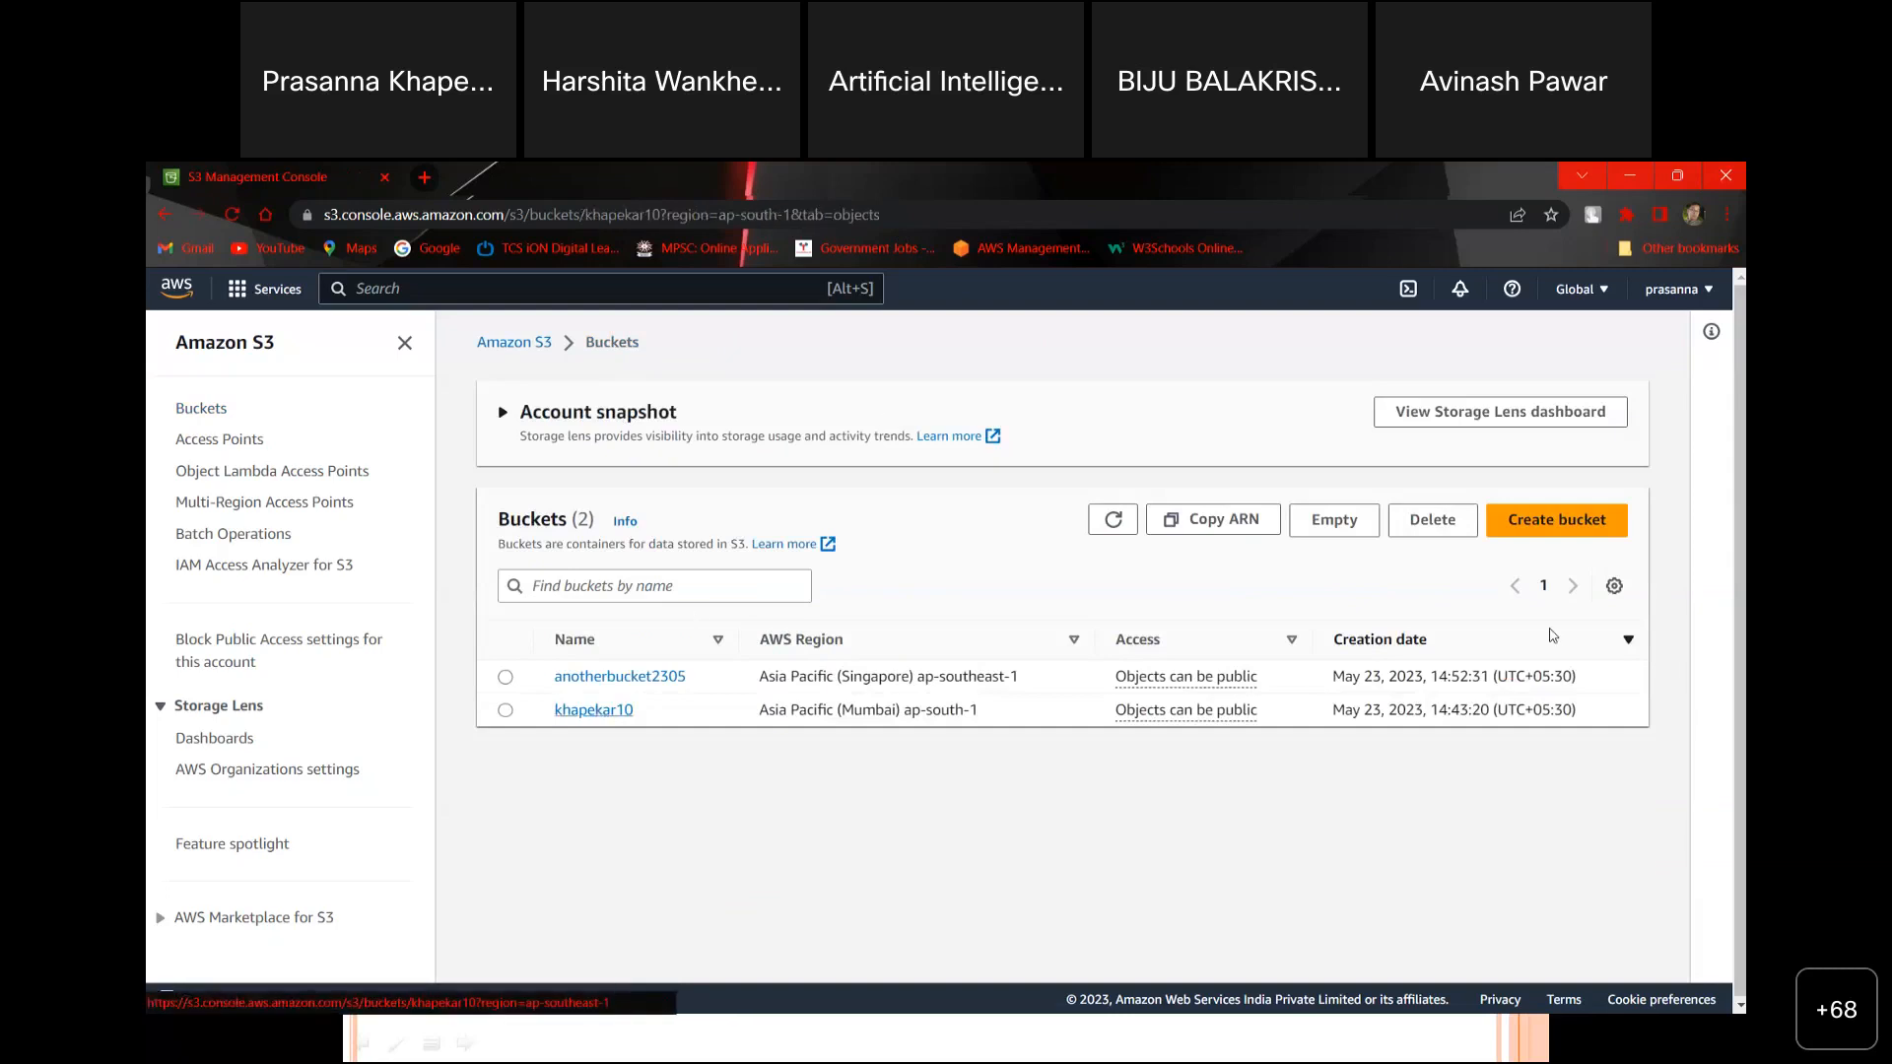
pyautogui.scroll(-1, 825, 757)
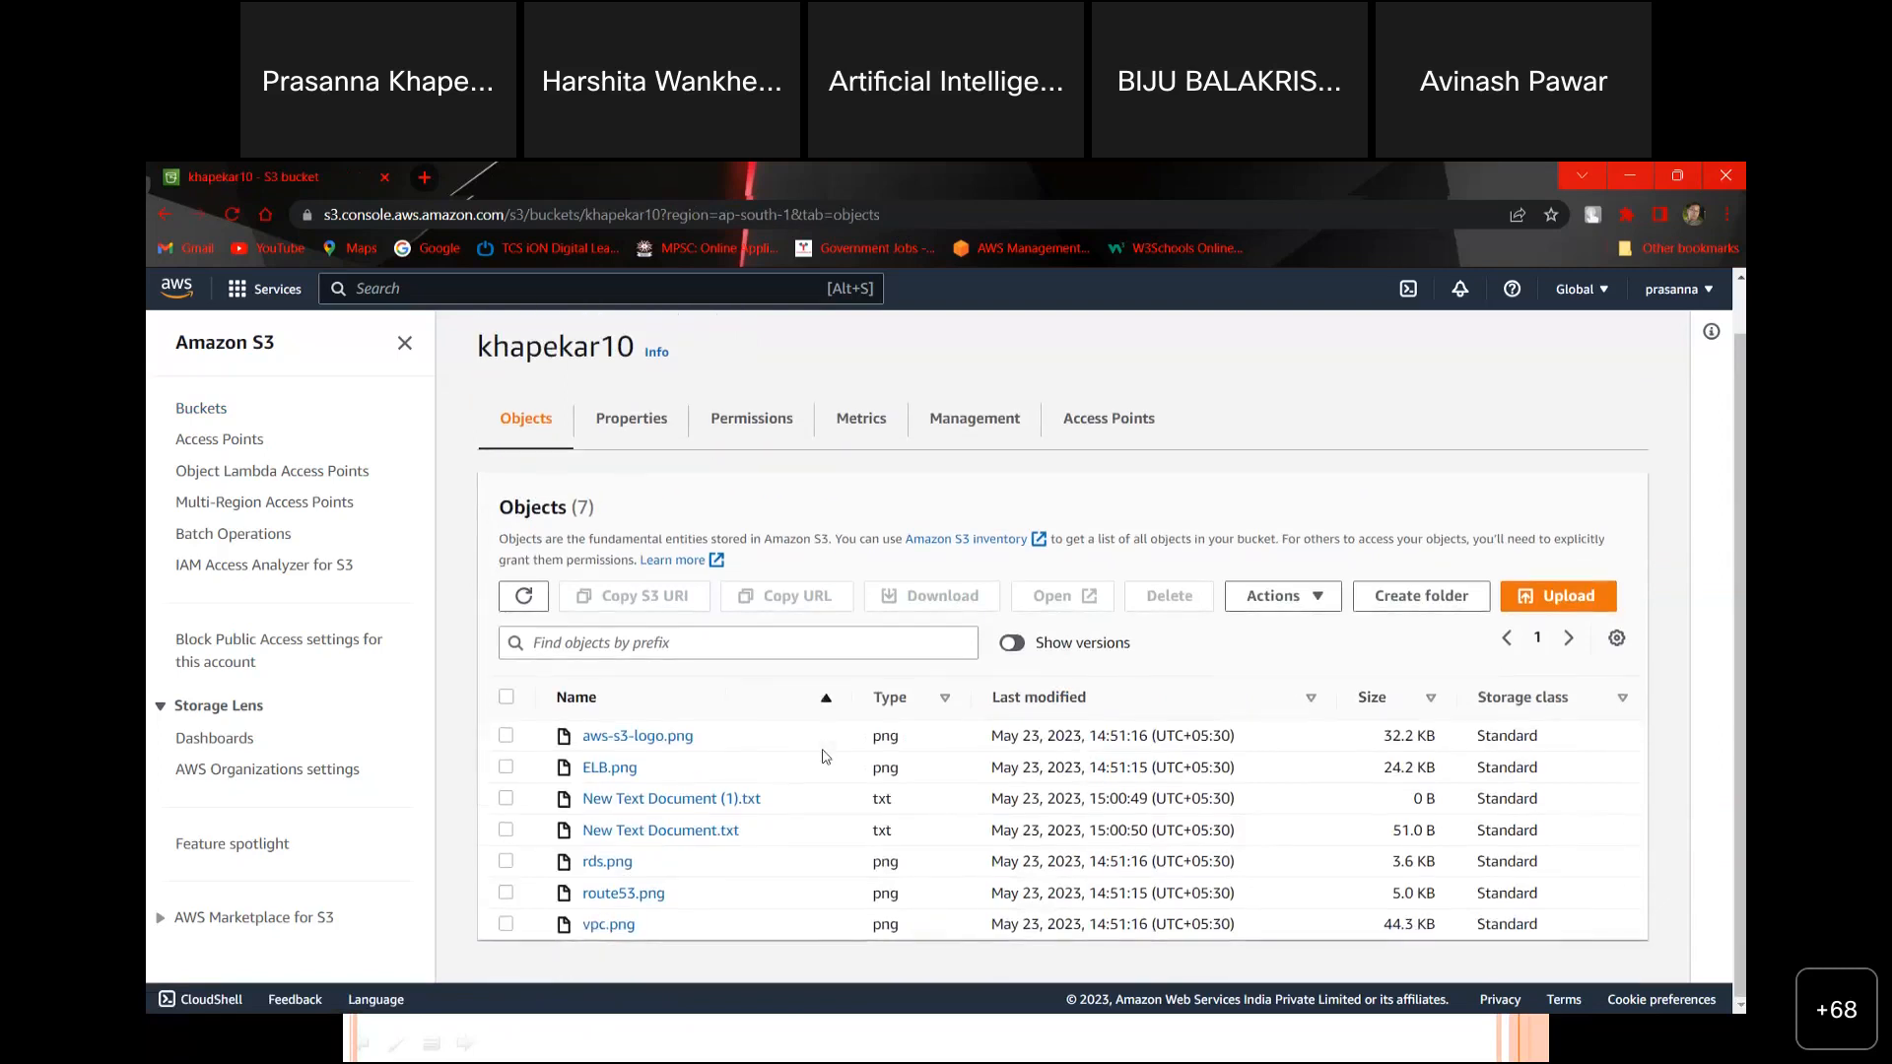
pyautogui.click(1575, 599)
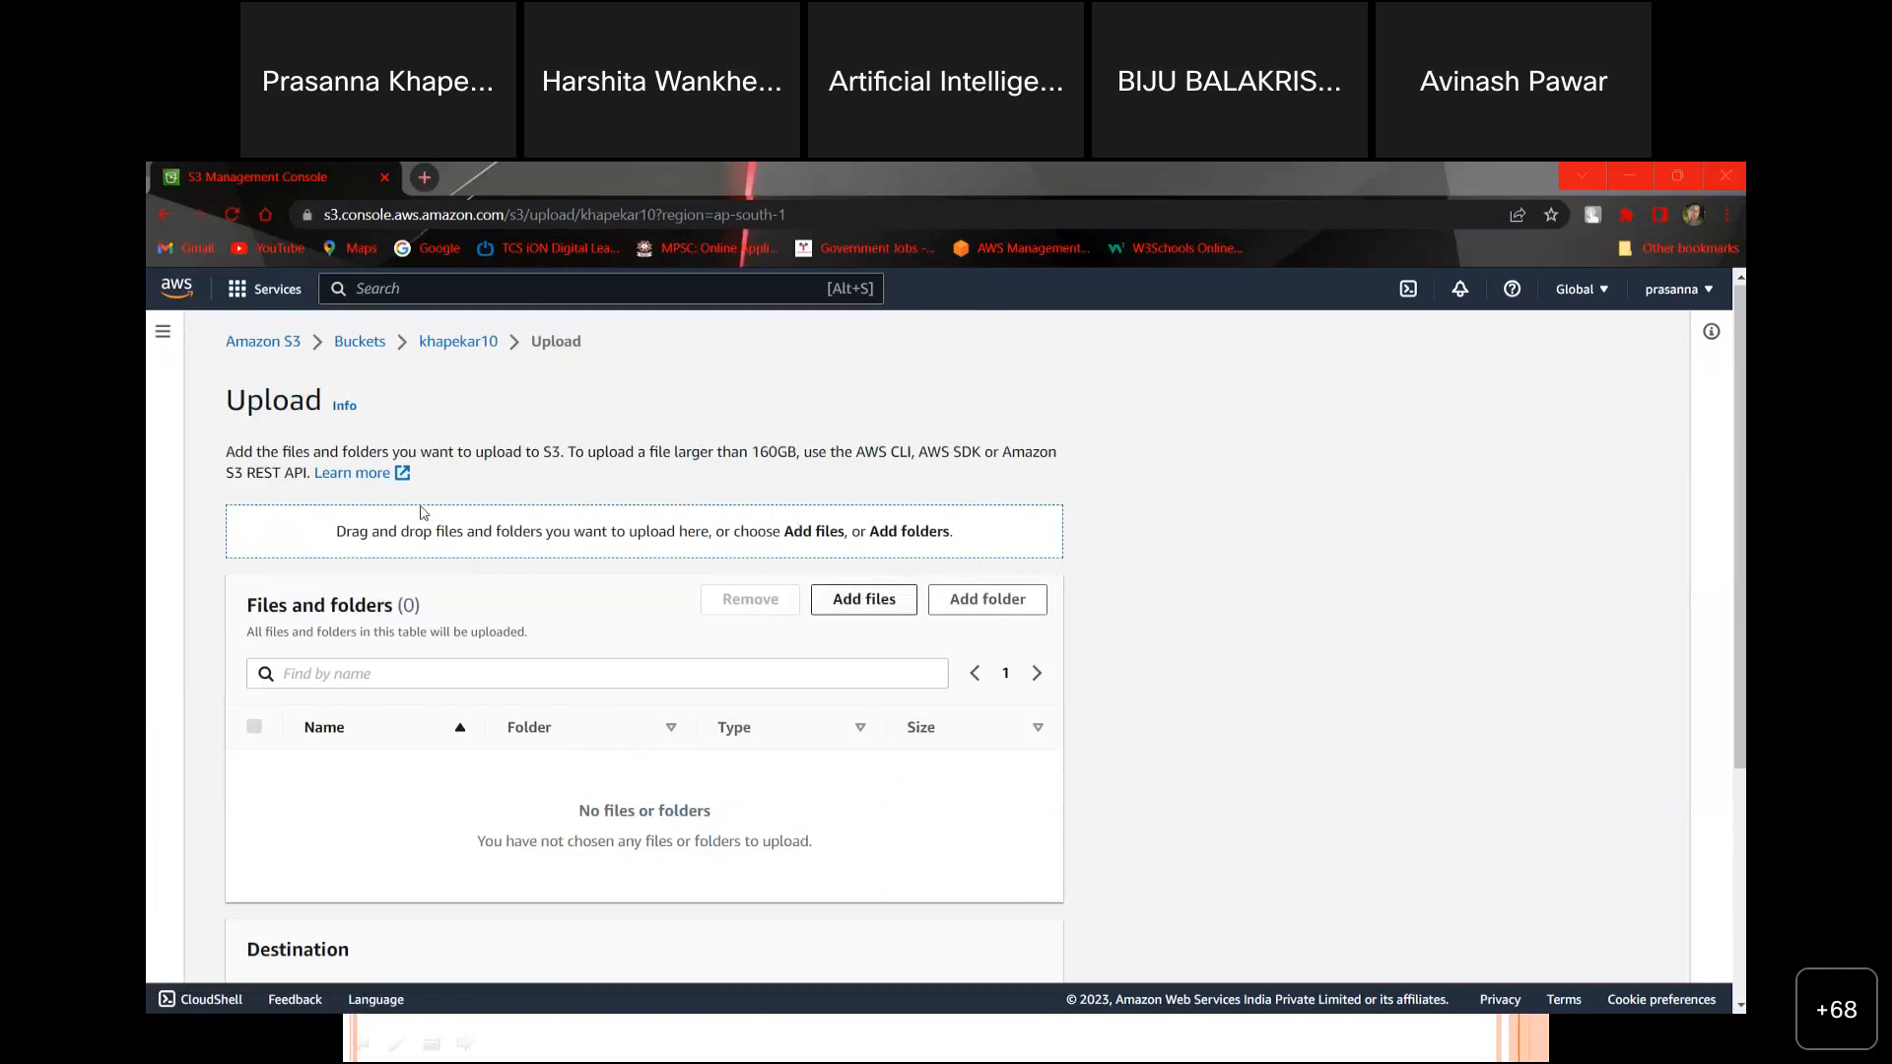
pyautogui.click(796, 635)
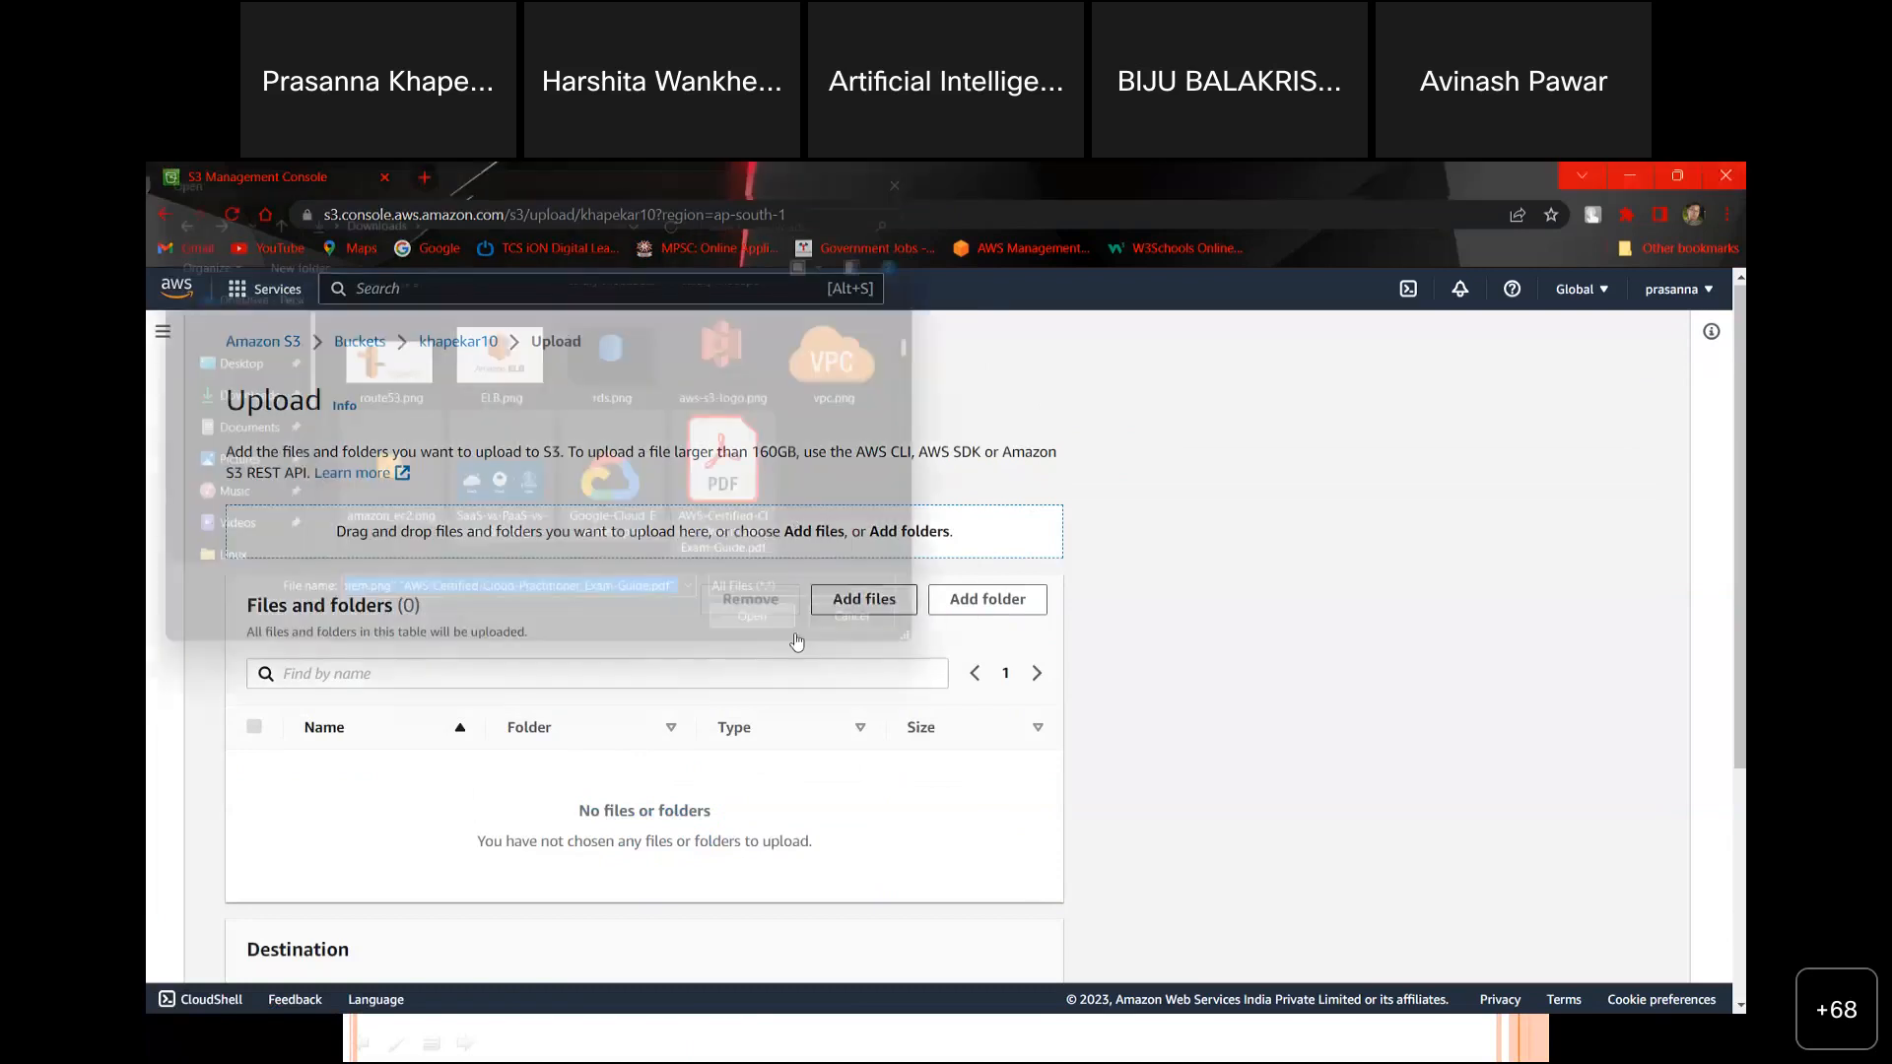
pyautogui.scroll(-4, 798, 640)
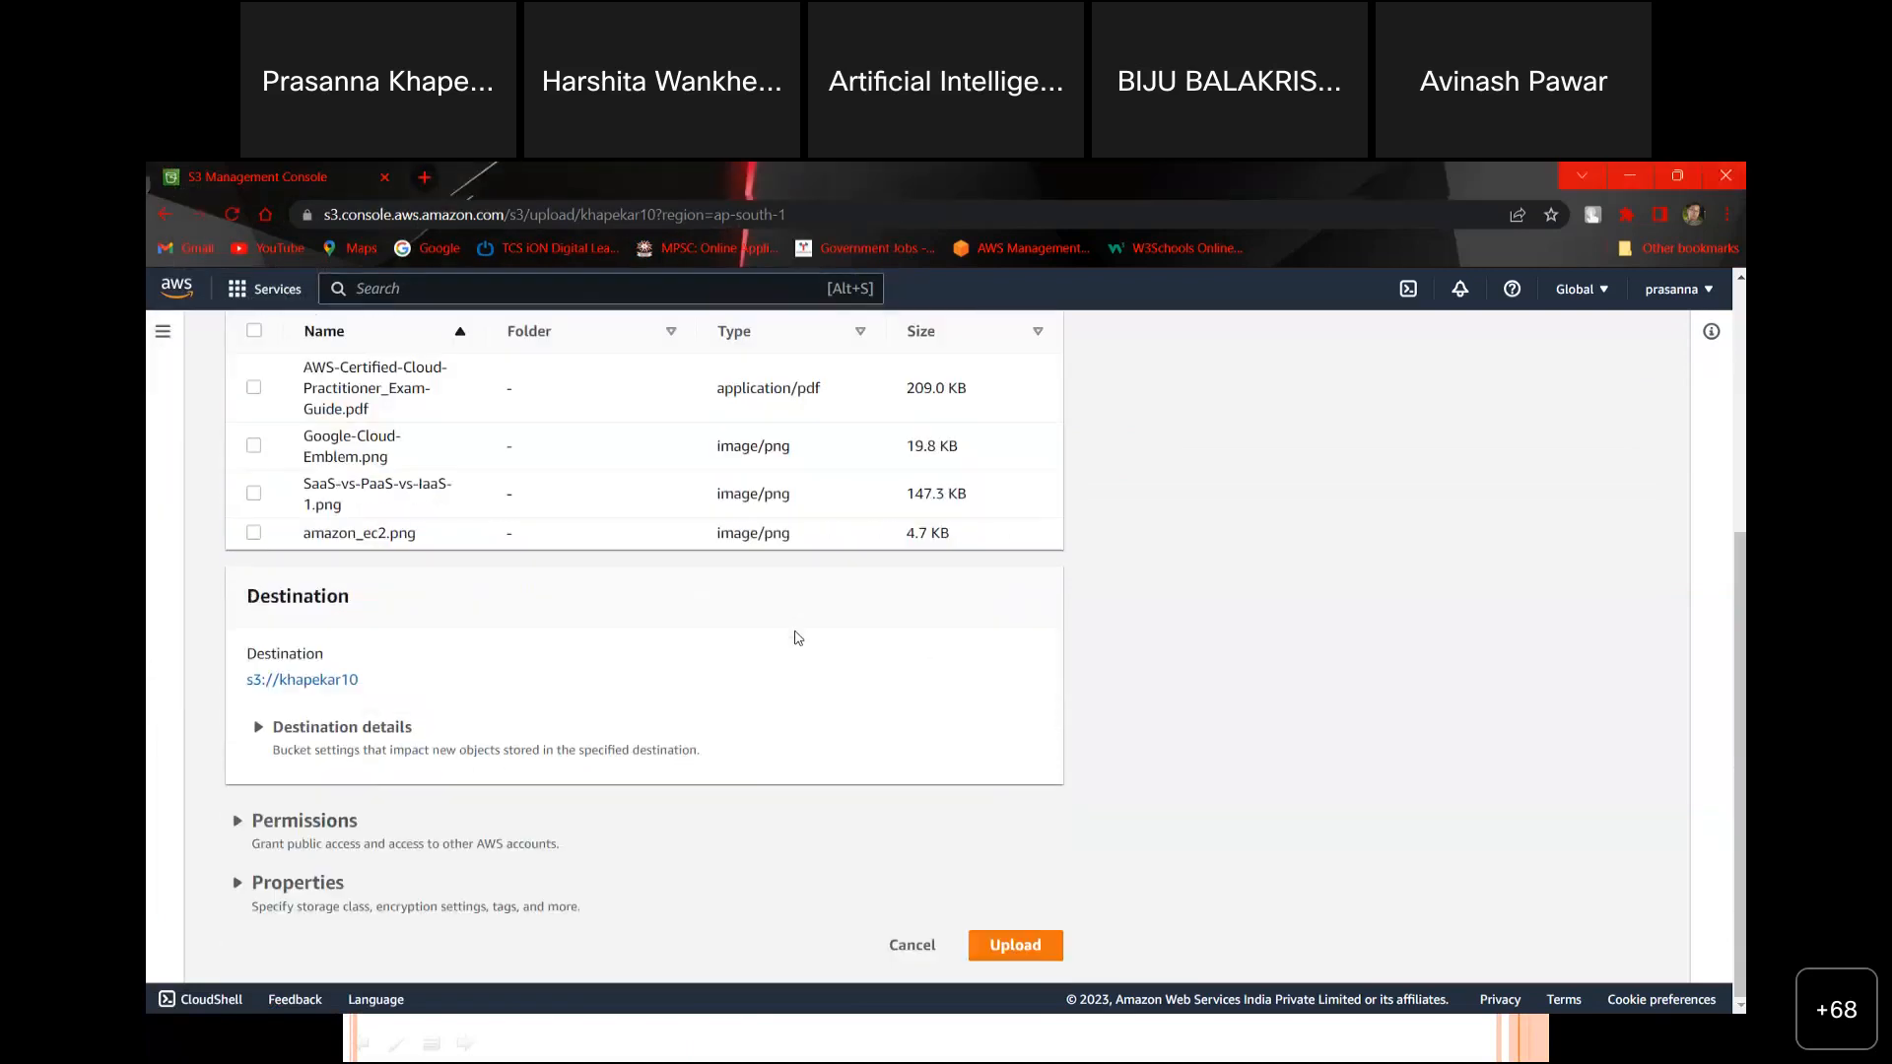
# Step: Grant public-read access through the predefined ACLs, acknowledge the risk and upload the four files
pyautogui.click(258, 820)
pyautogui.scroll(-1, 260, 818)
pyautogui.scroll(-4, 259, 818)
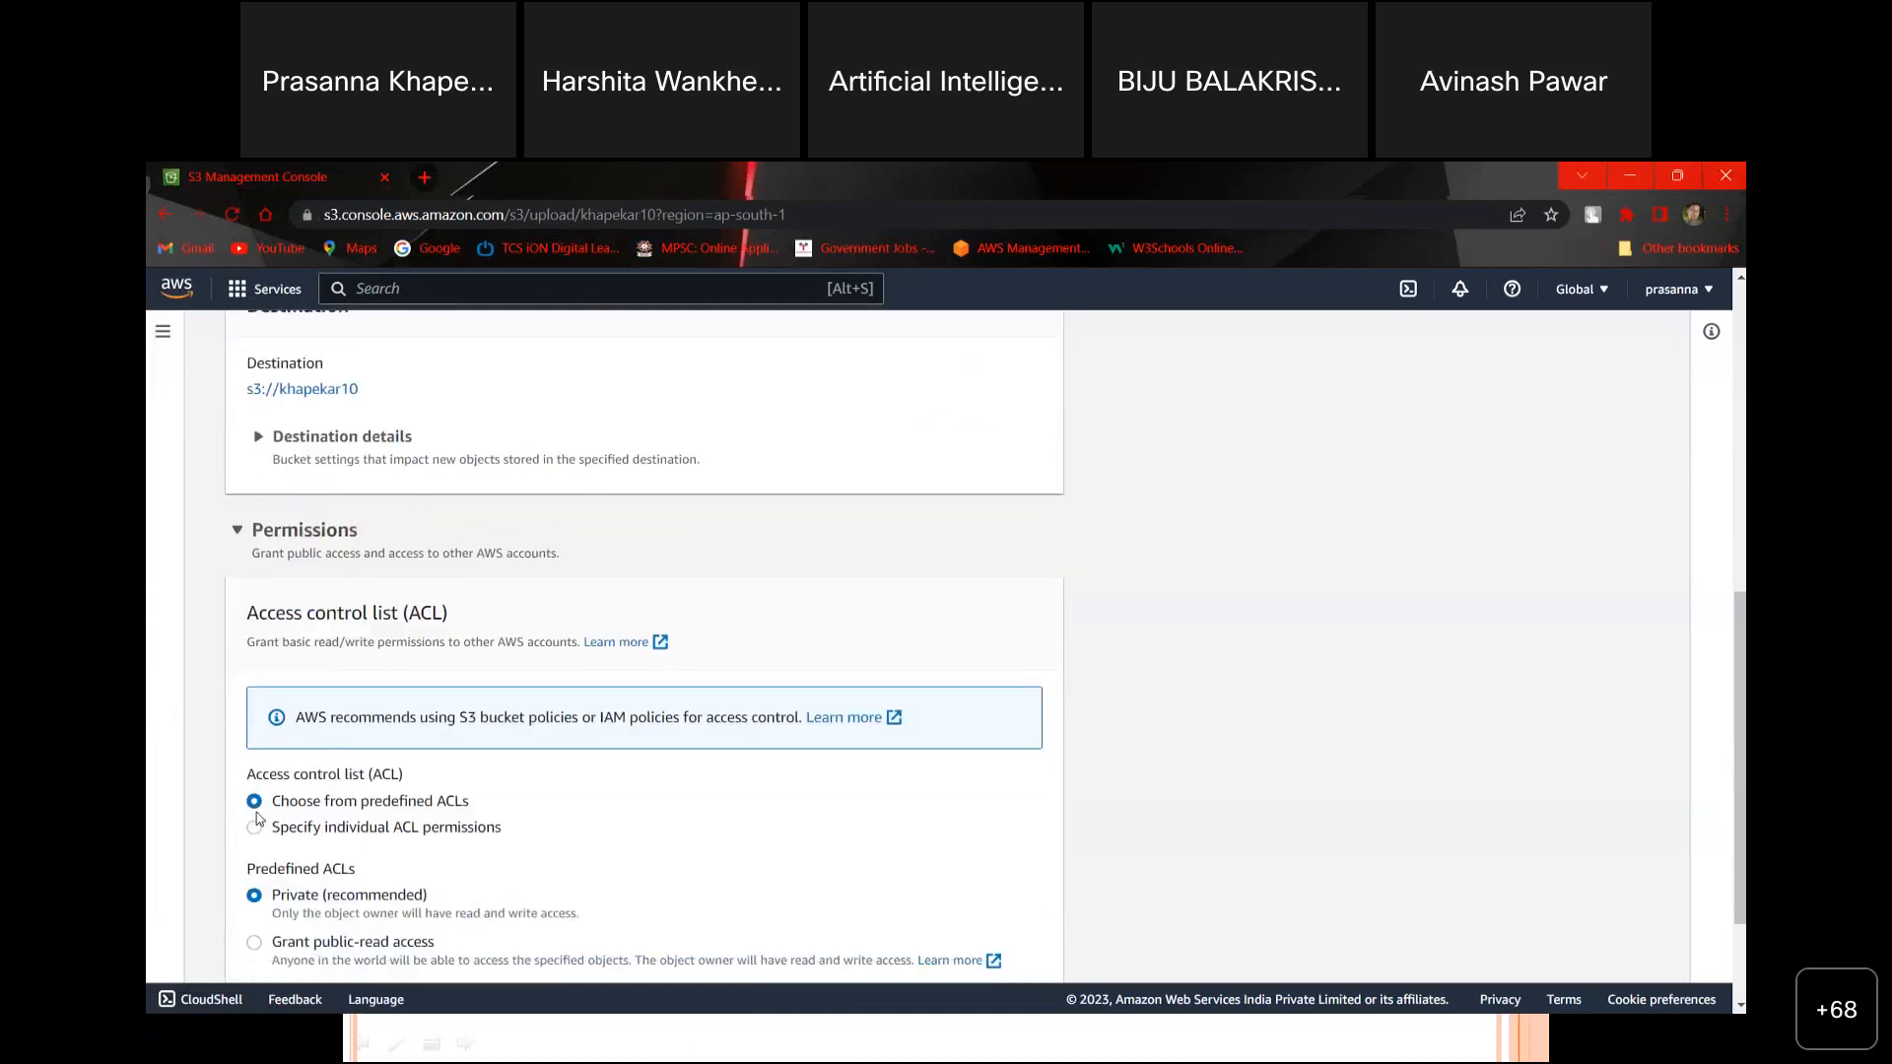
pyautogui.click(254, 780)
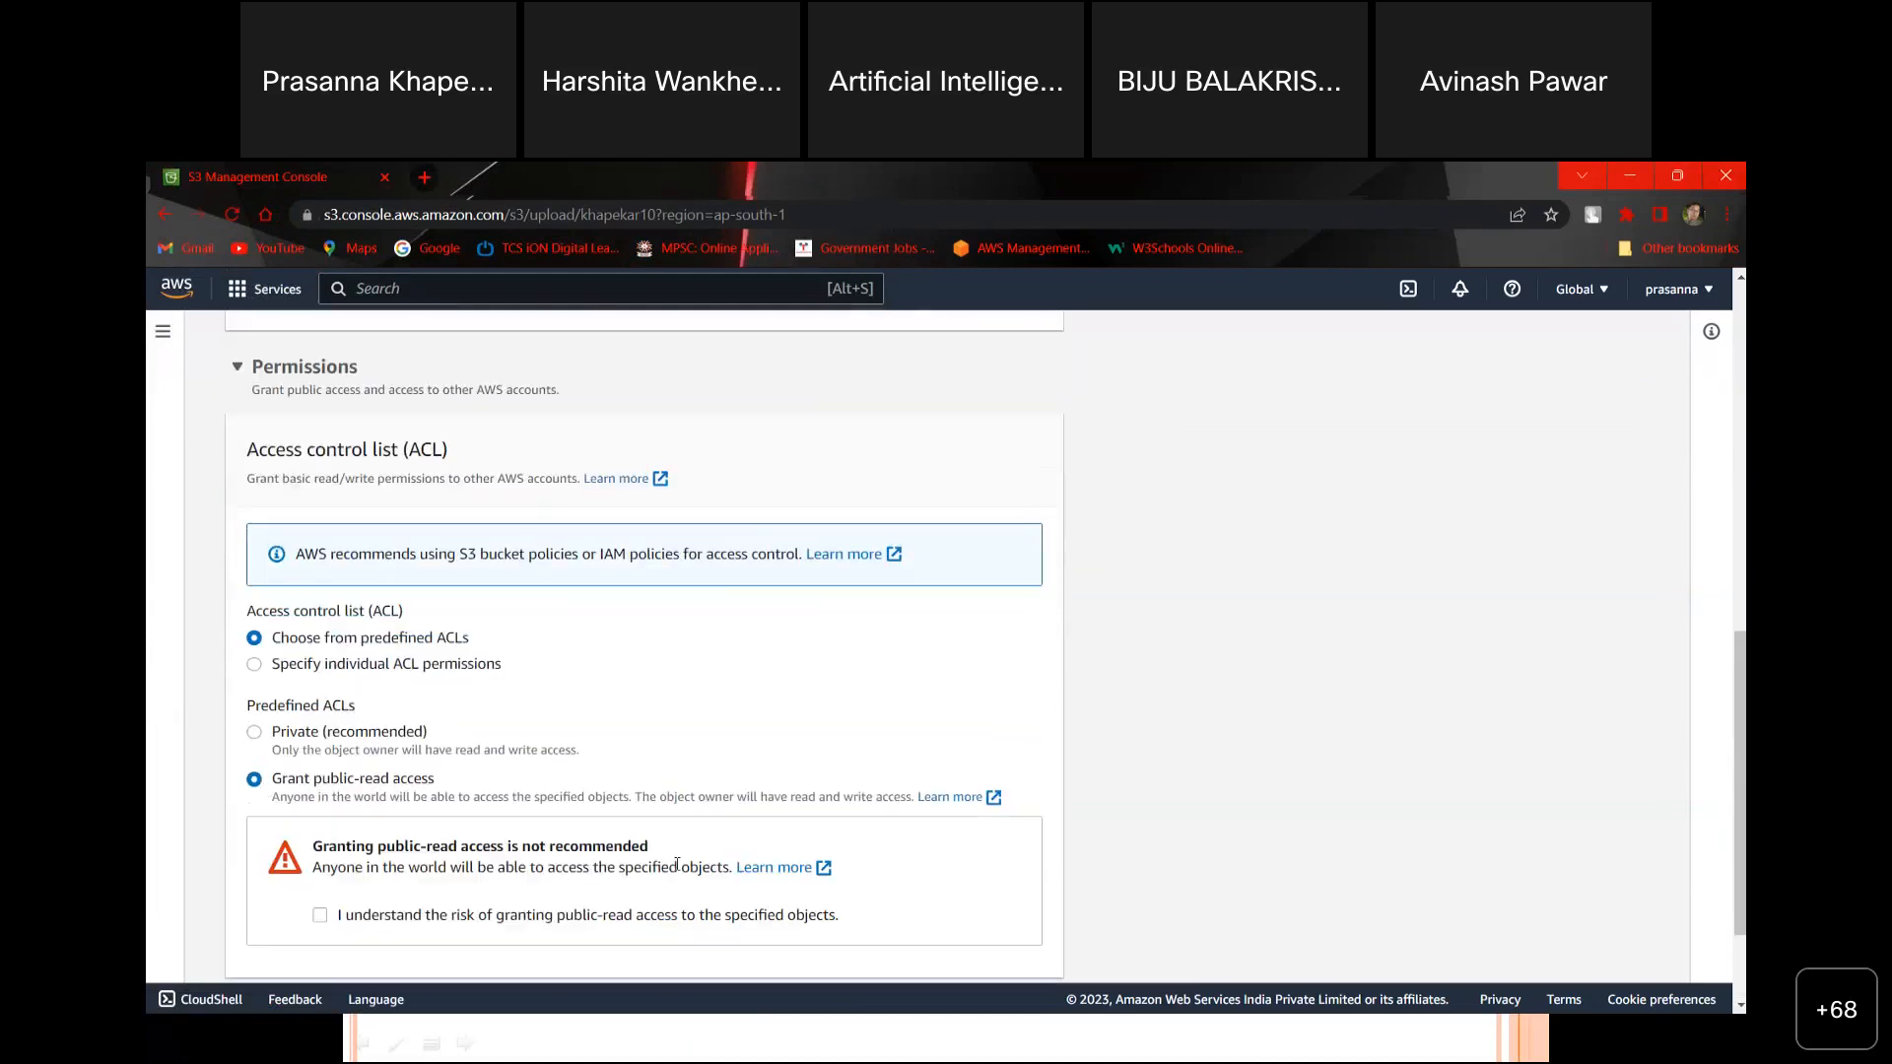
pyautogui.scroll(-2, 817, 915)
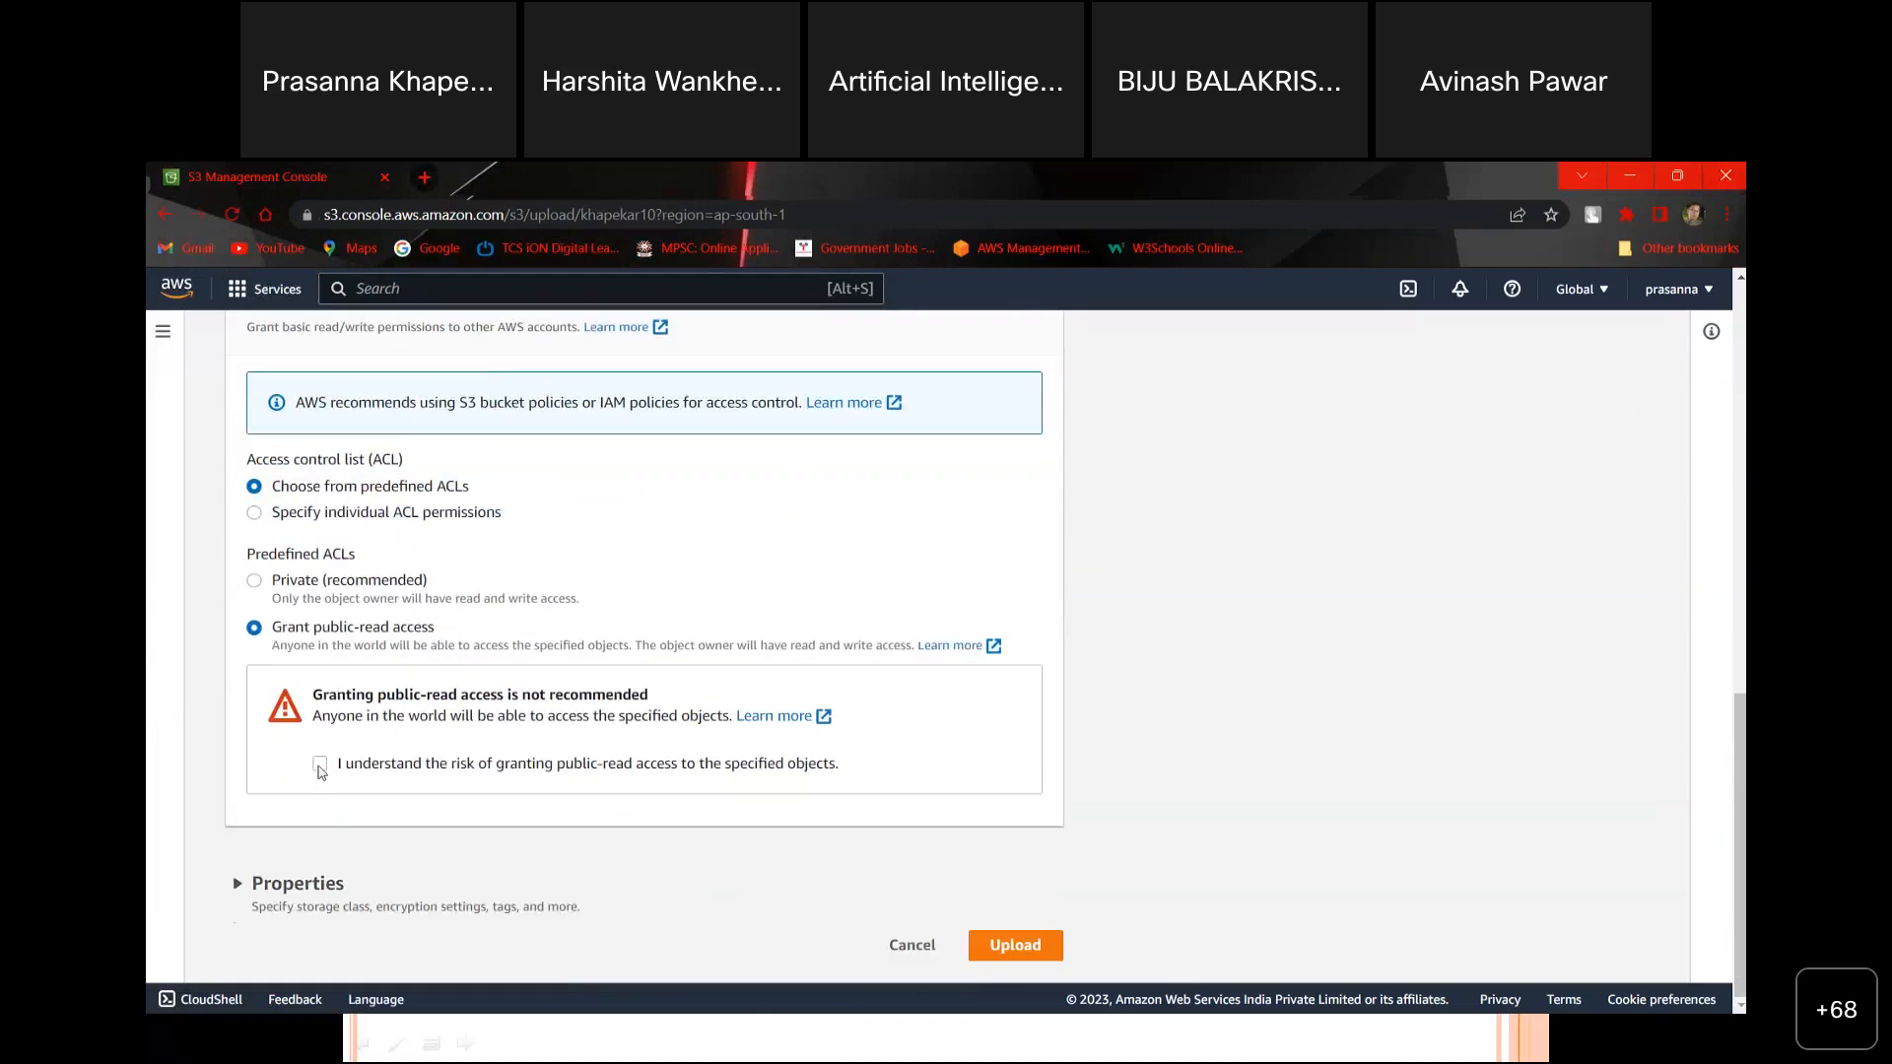
pyautogui.click(320, 763)
pyautogui.click(1016, 945)
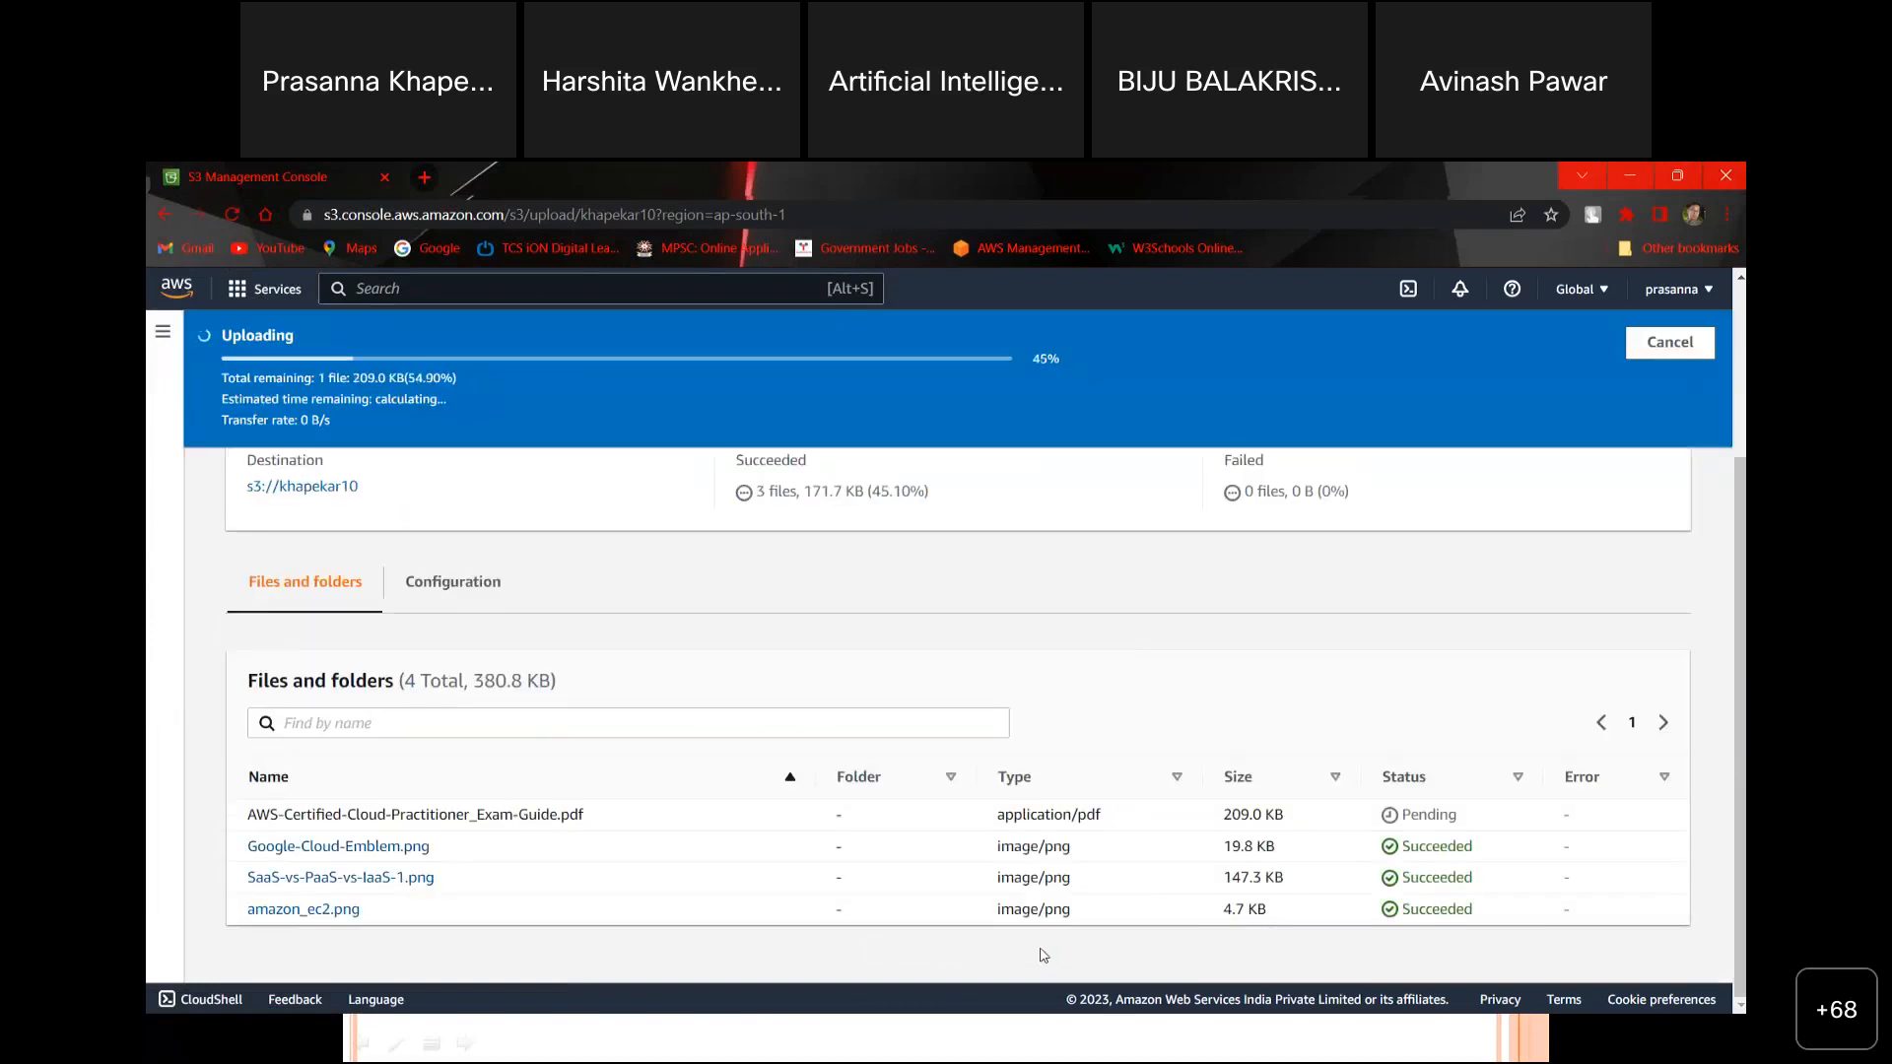
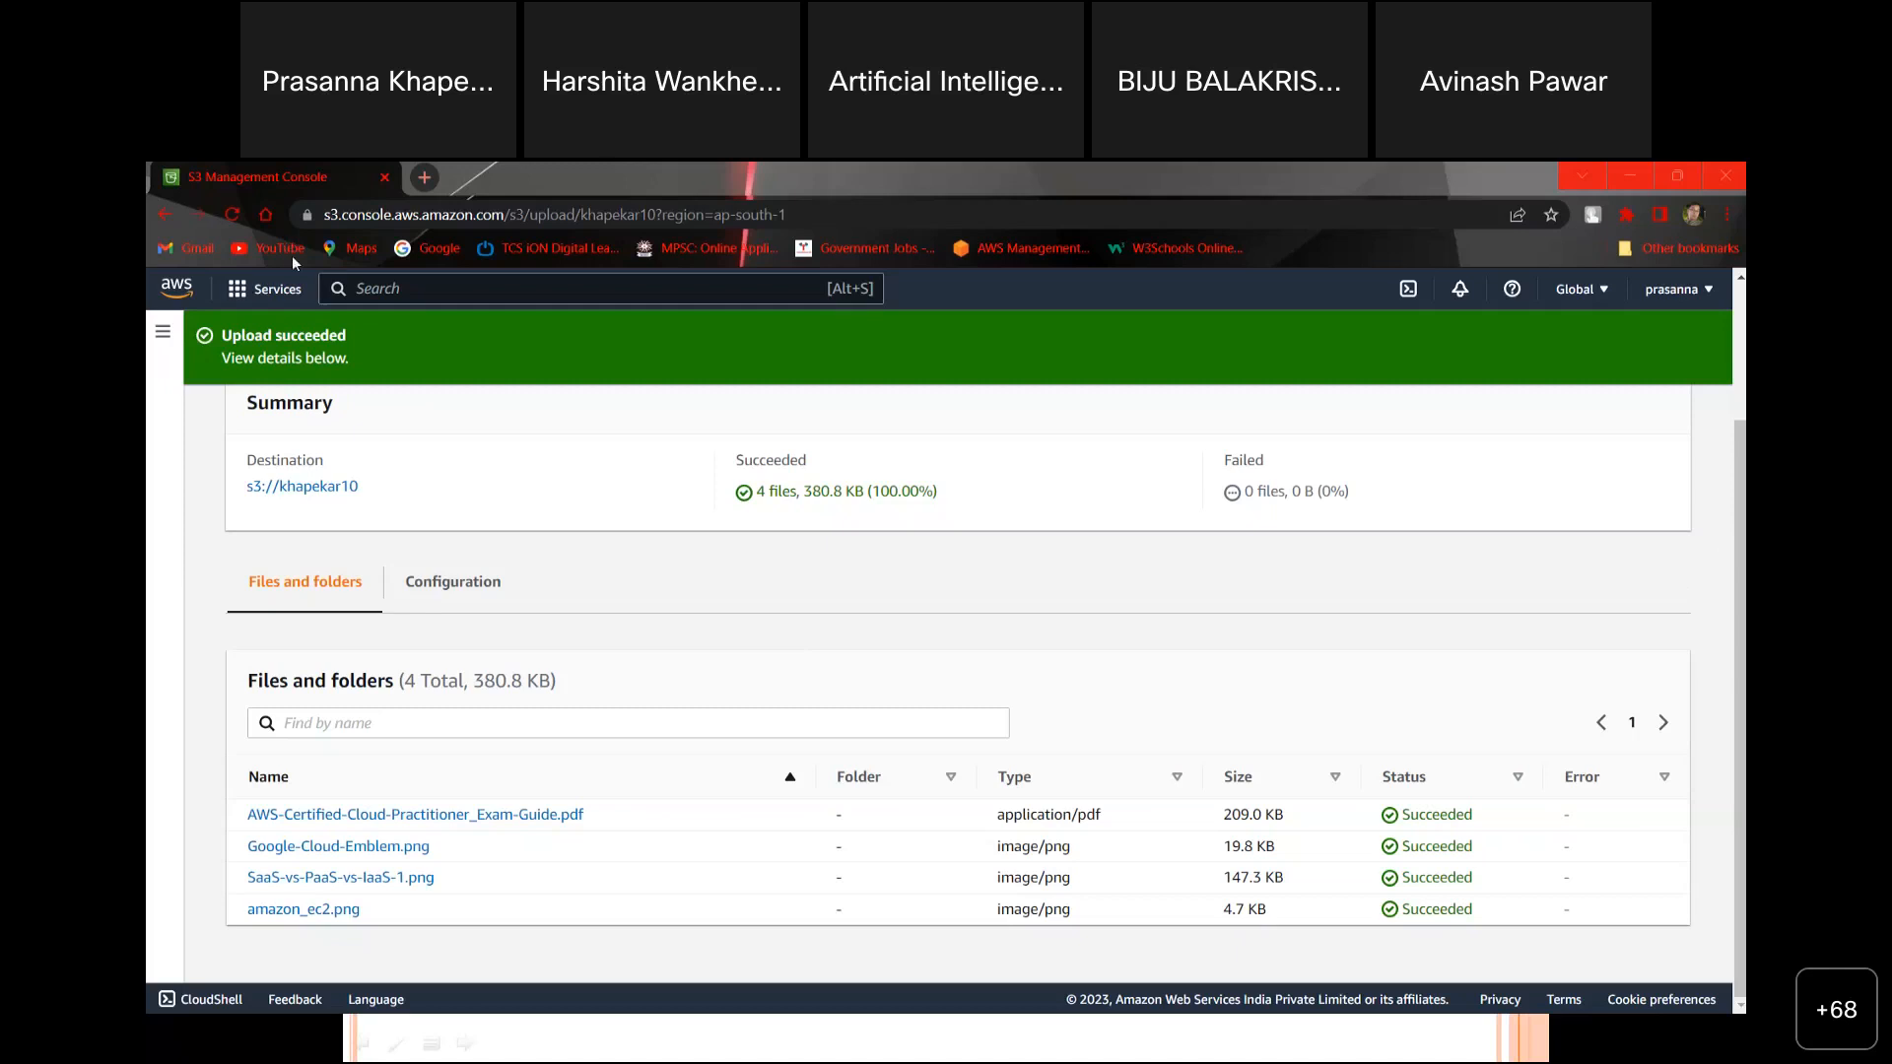
# Step: Go back through the bucket list to anotherbucket2305 and refresh its objects to check for the four uploaded files
pyautogui.click(308, 486)
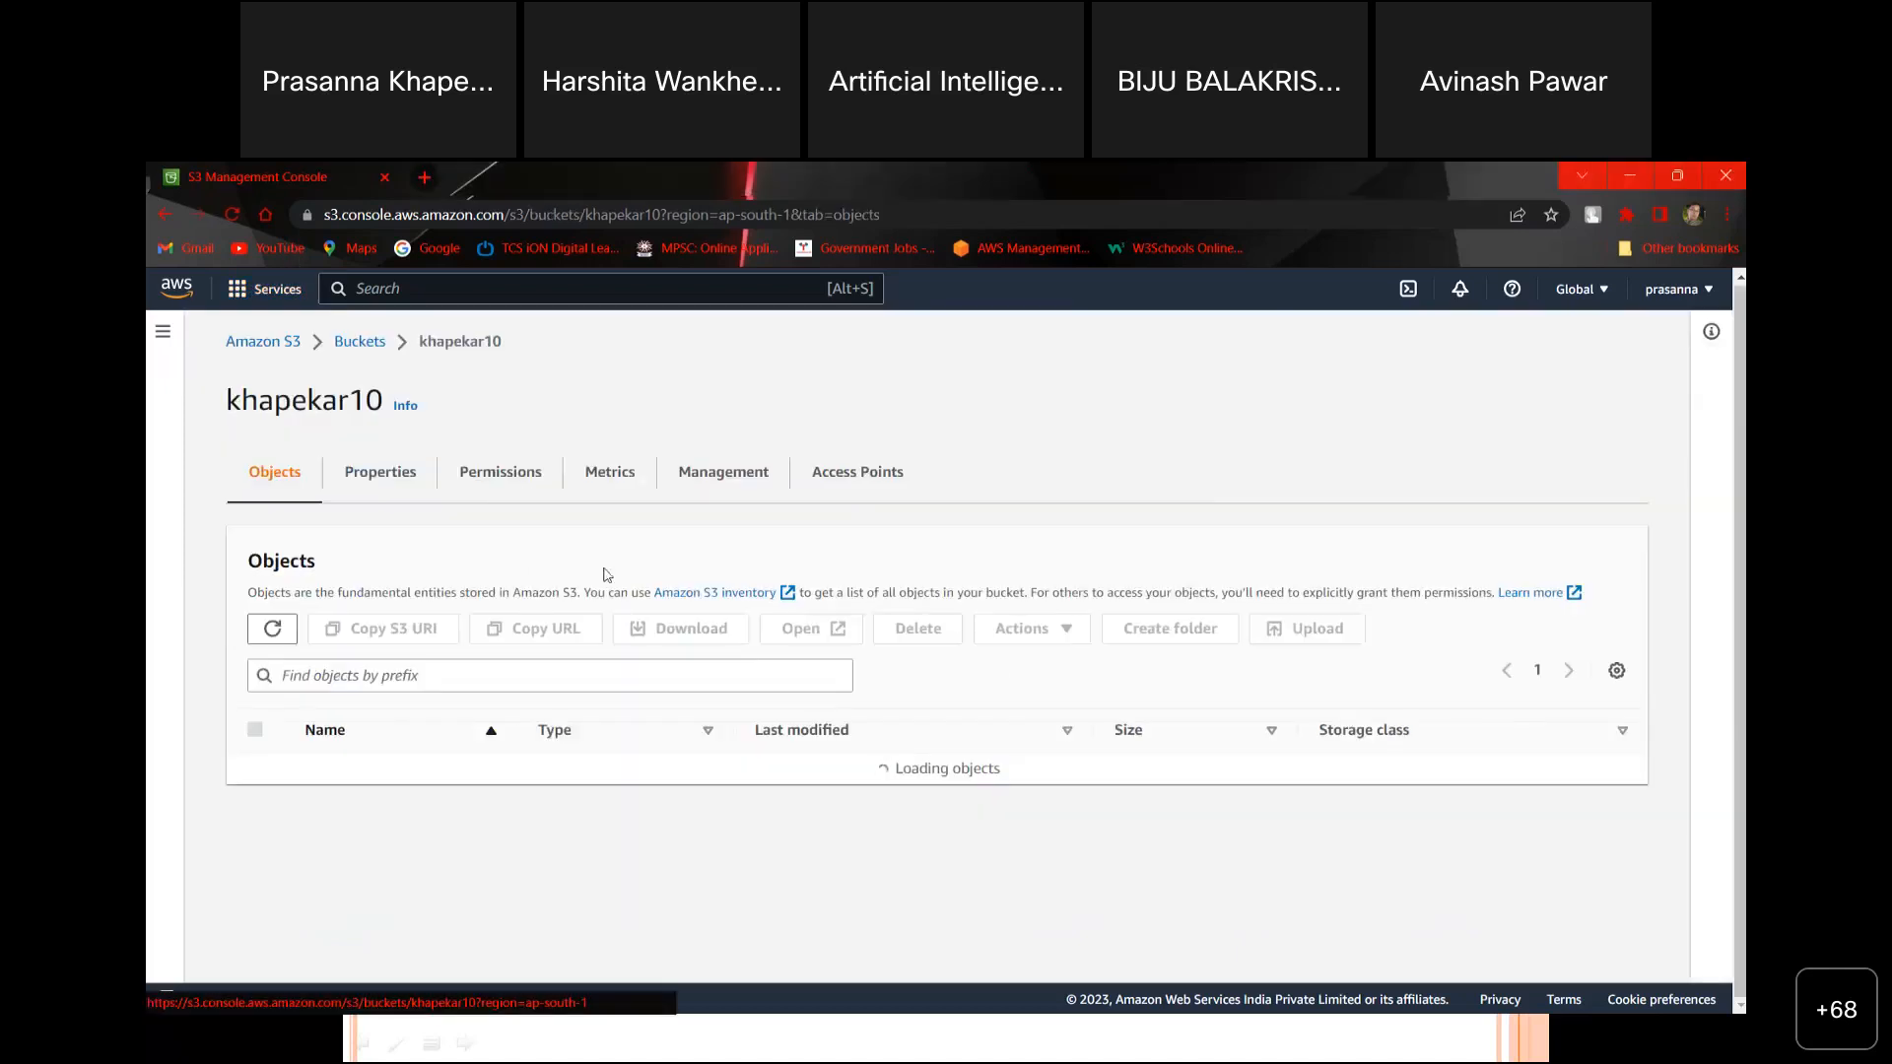
pyautogui.click(360, 342)
pyautogui.click(606, 678)
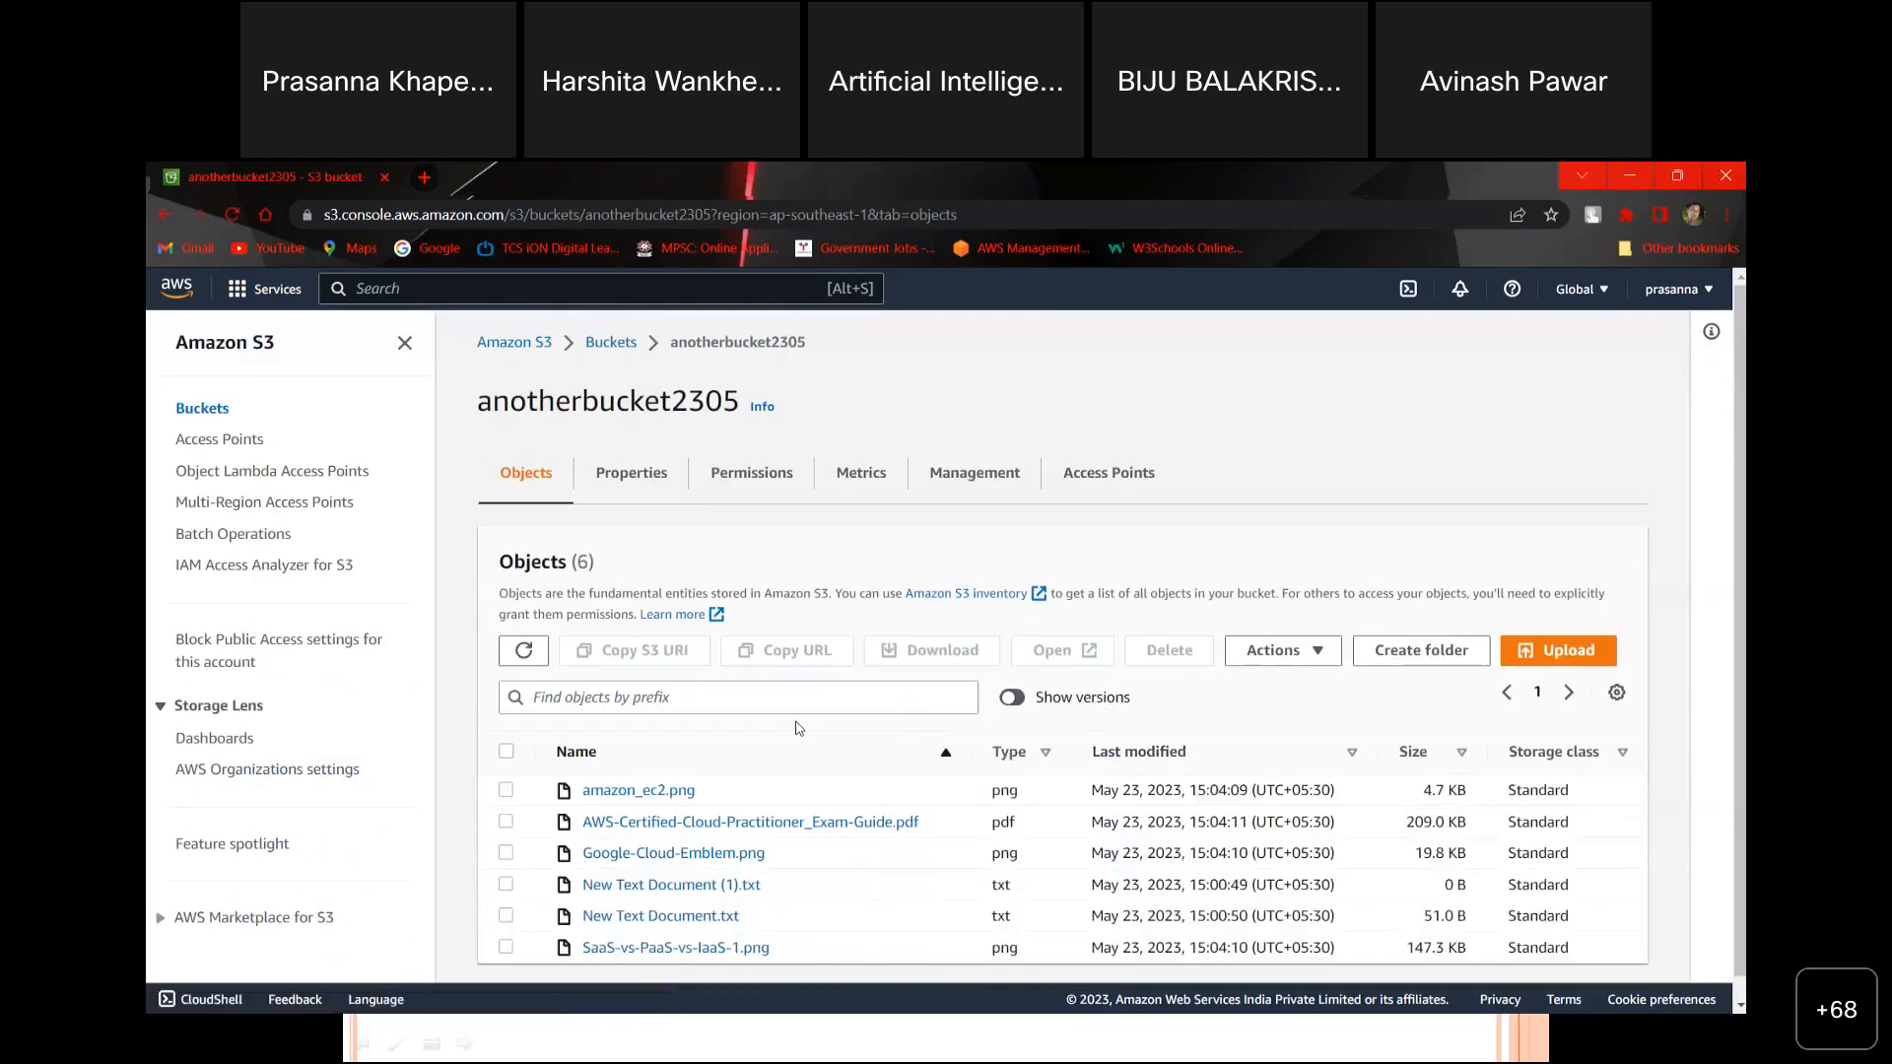
pyautogui.scroll(-1, 797, 729)
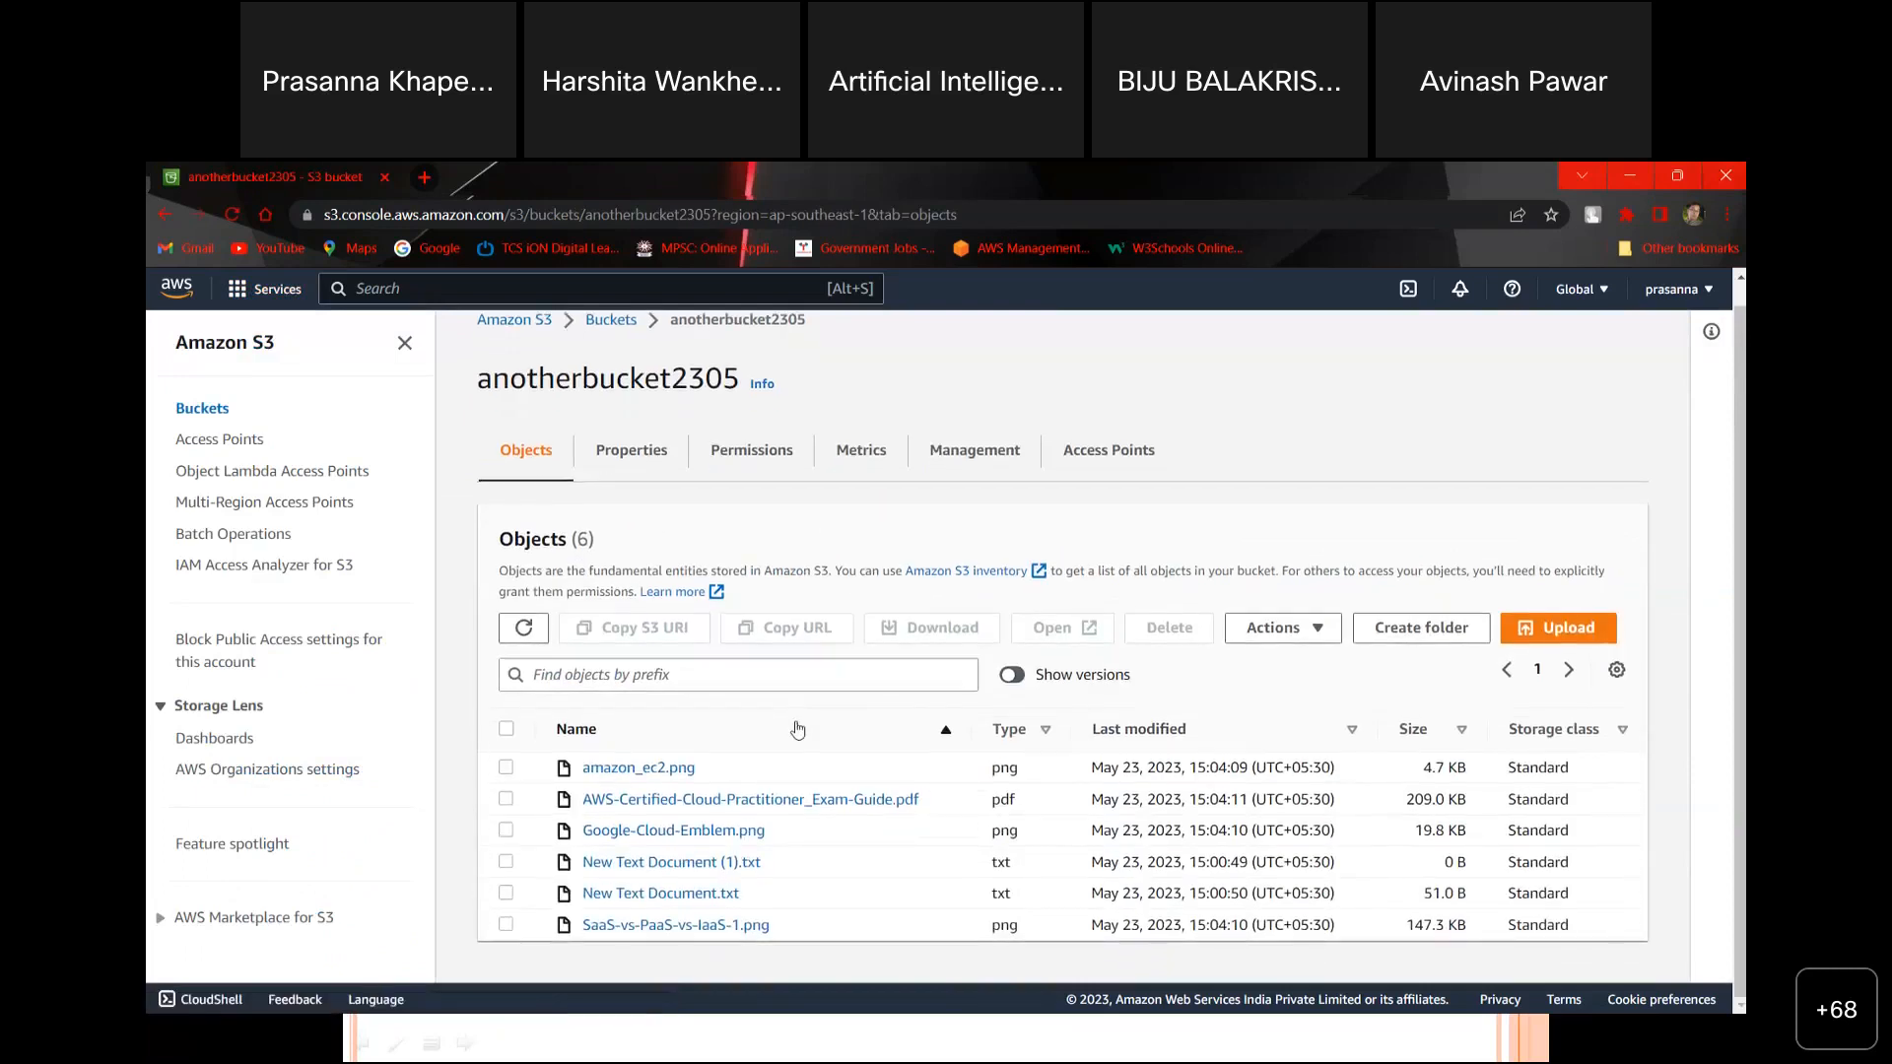
pyautogui.click(524, 627)
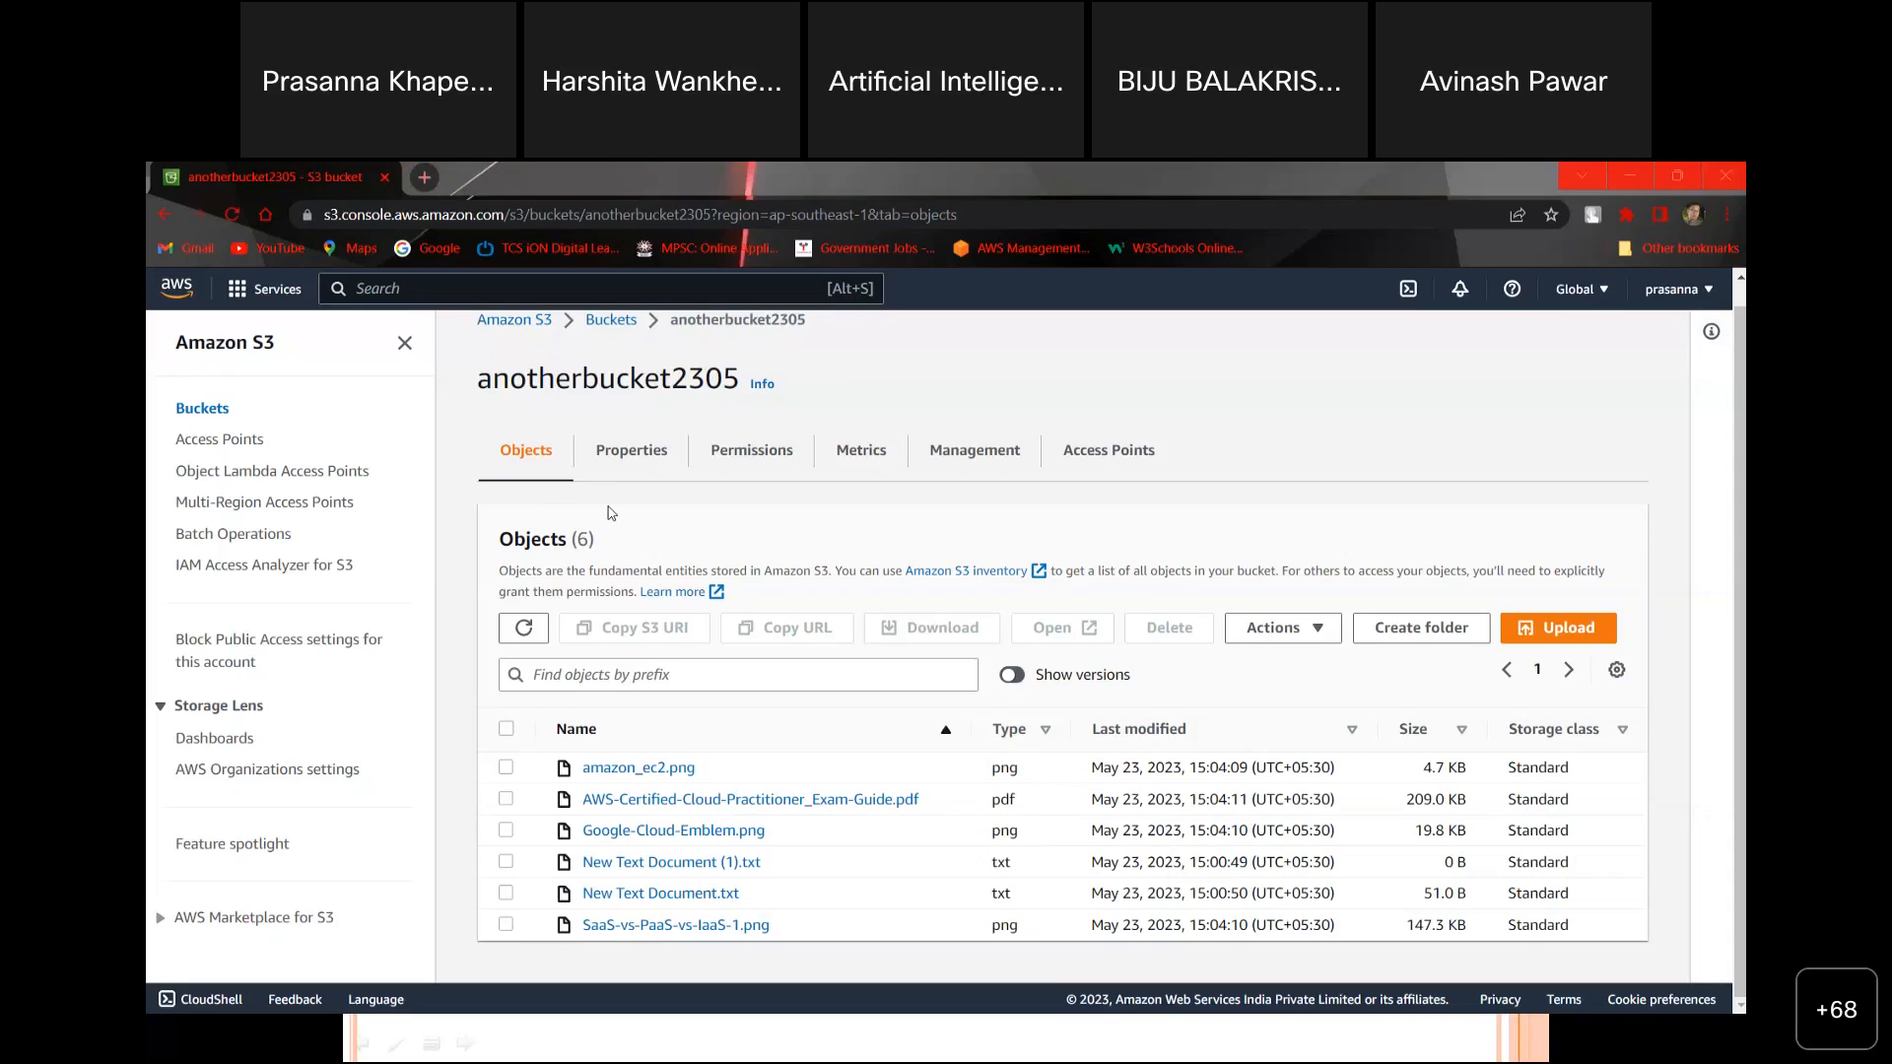
# Step: Return to the bucket list and open the Mumbai source bucket to review its full object list
pyautogui.click(608, 325)
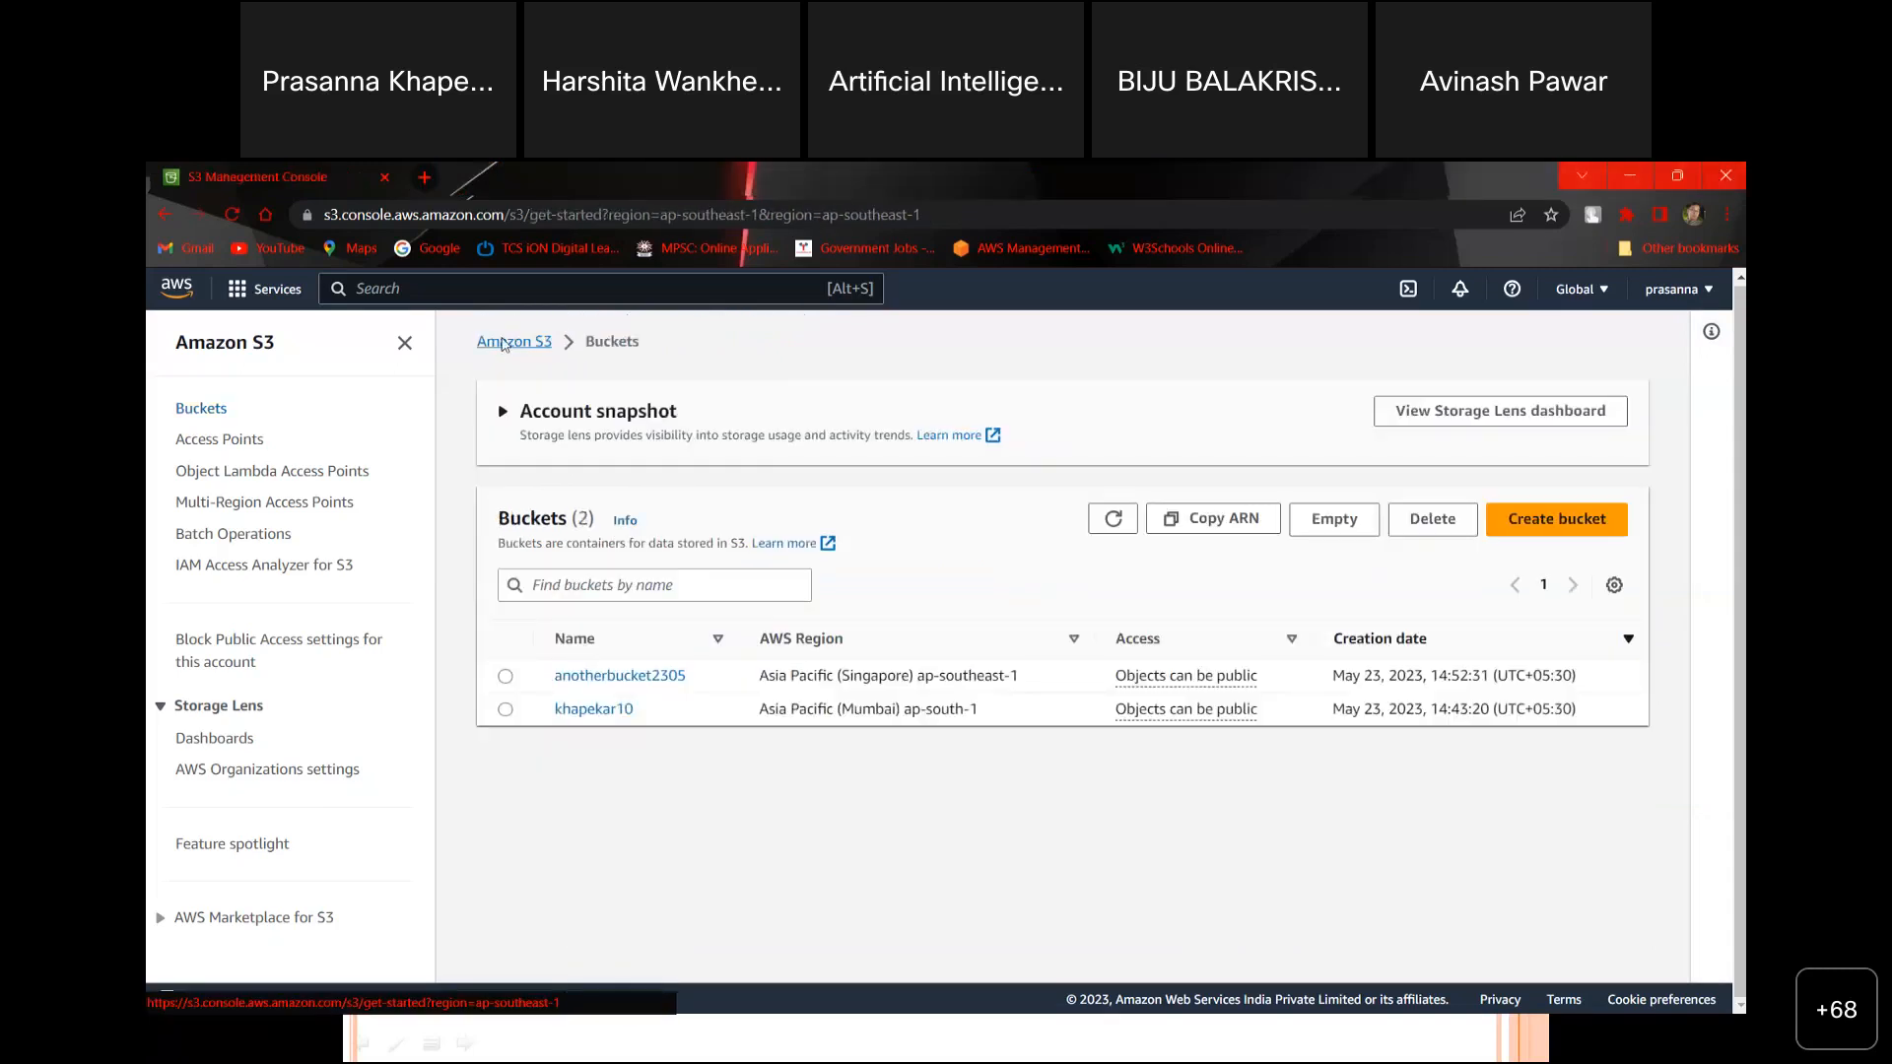
pyautogui.click(503, 342)
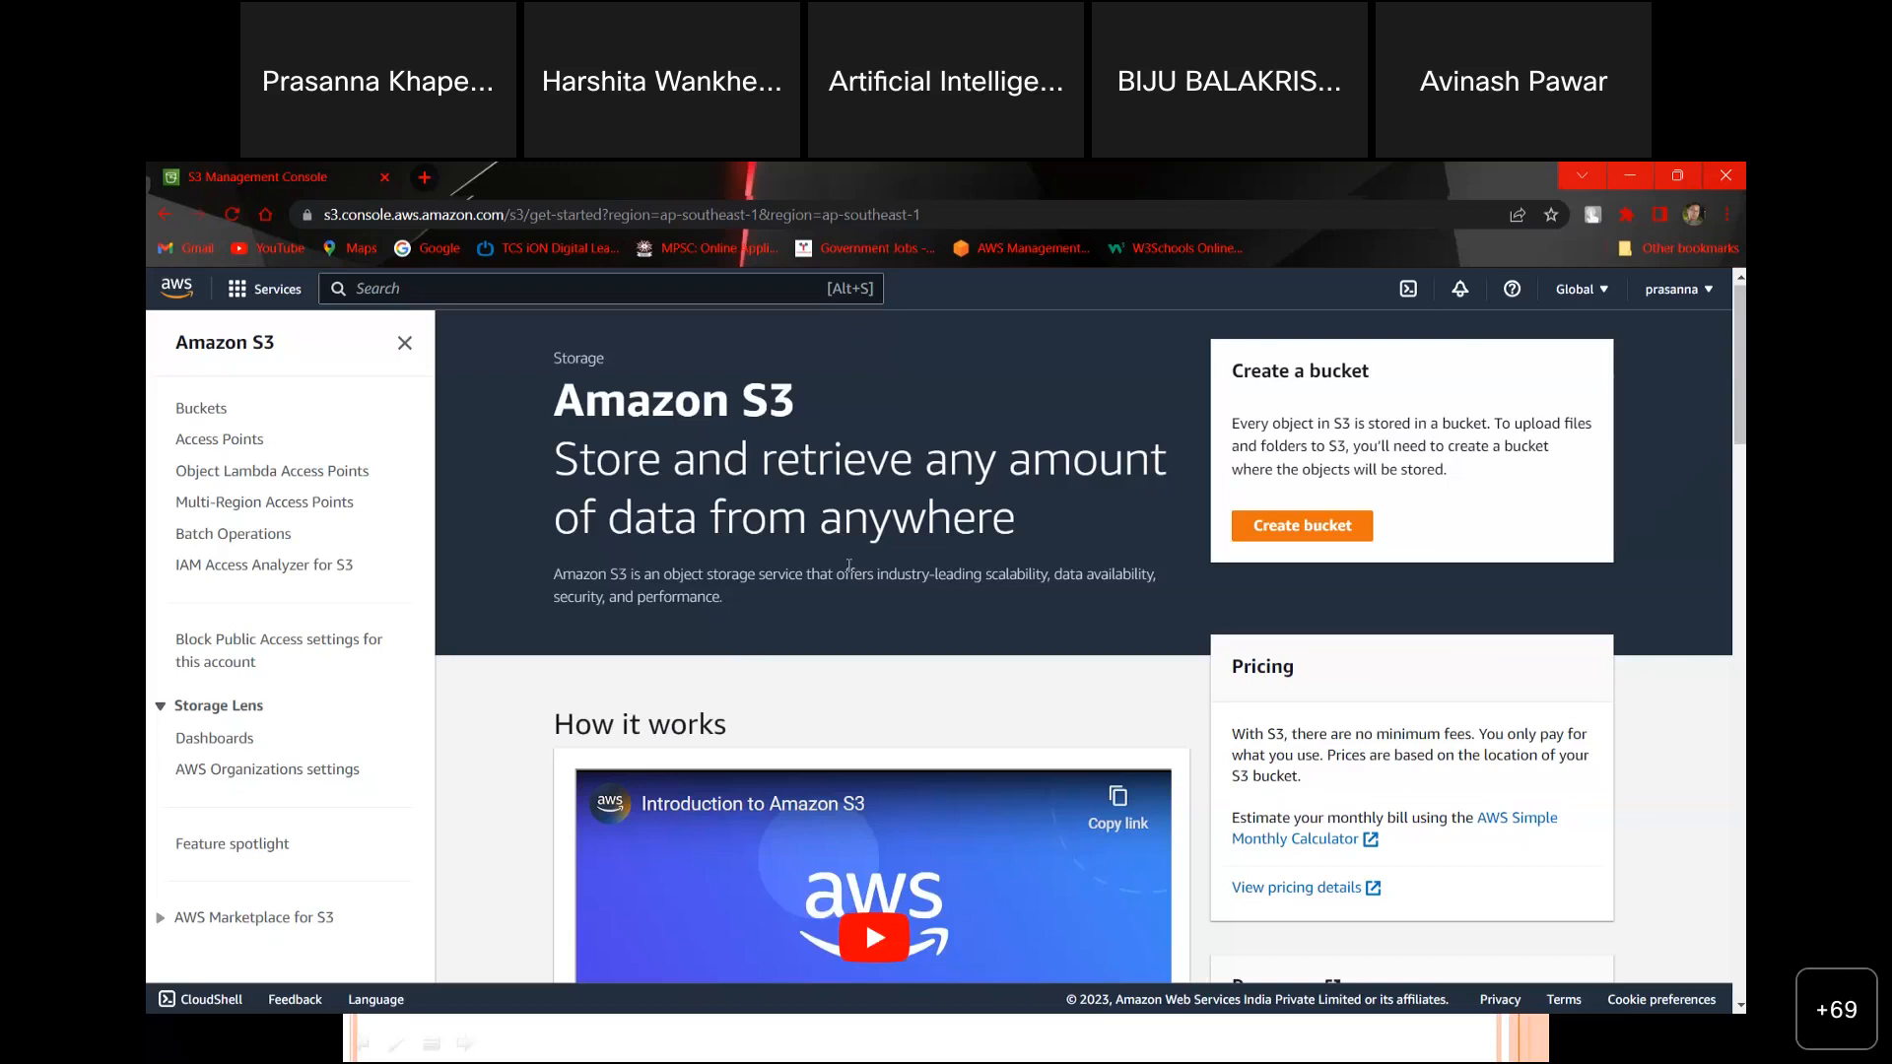
pyautogui.click(201, 408)
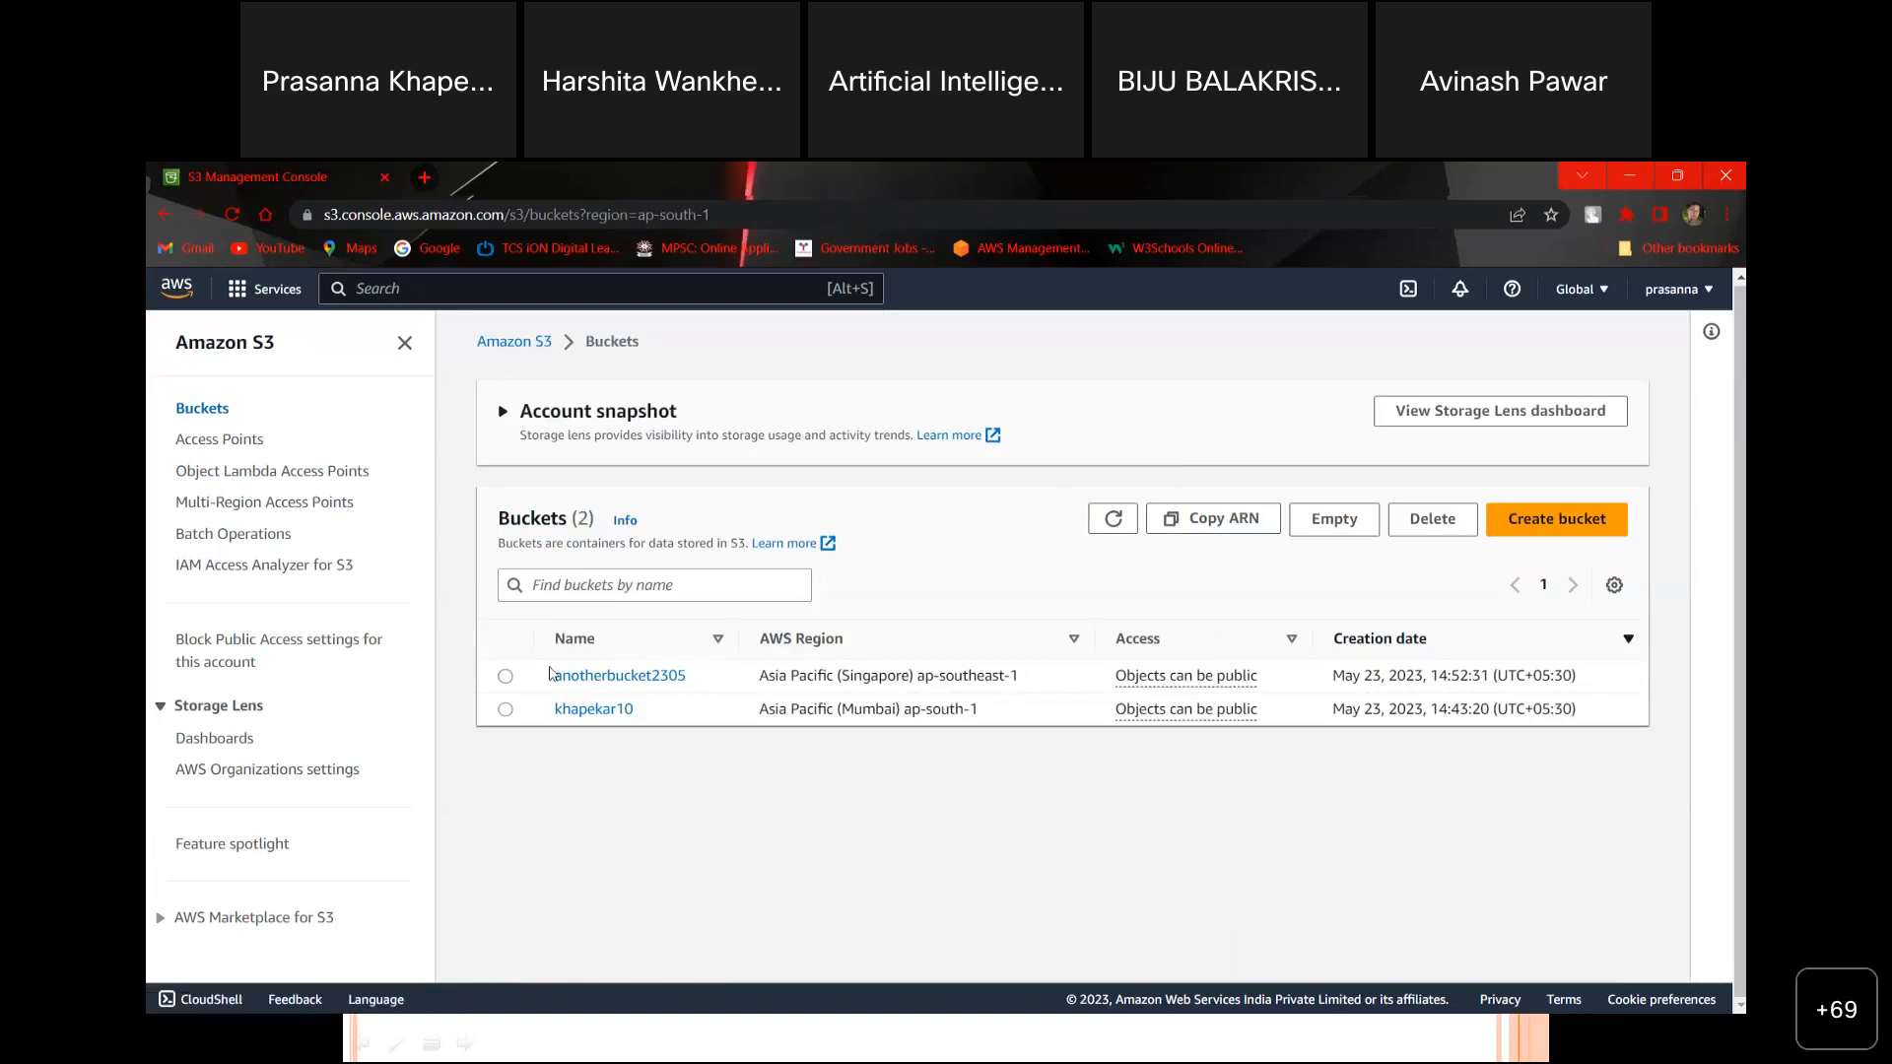
pyautogui.click(596, 711)
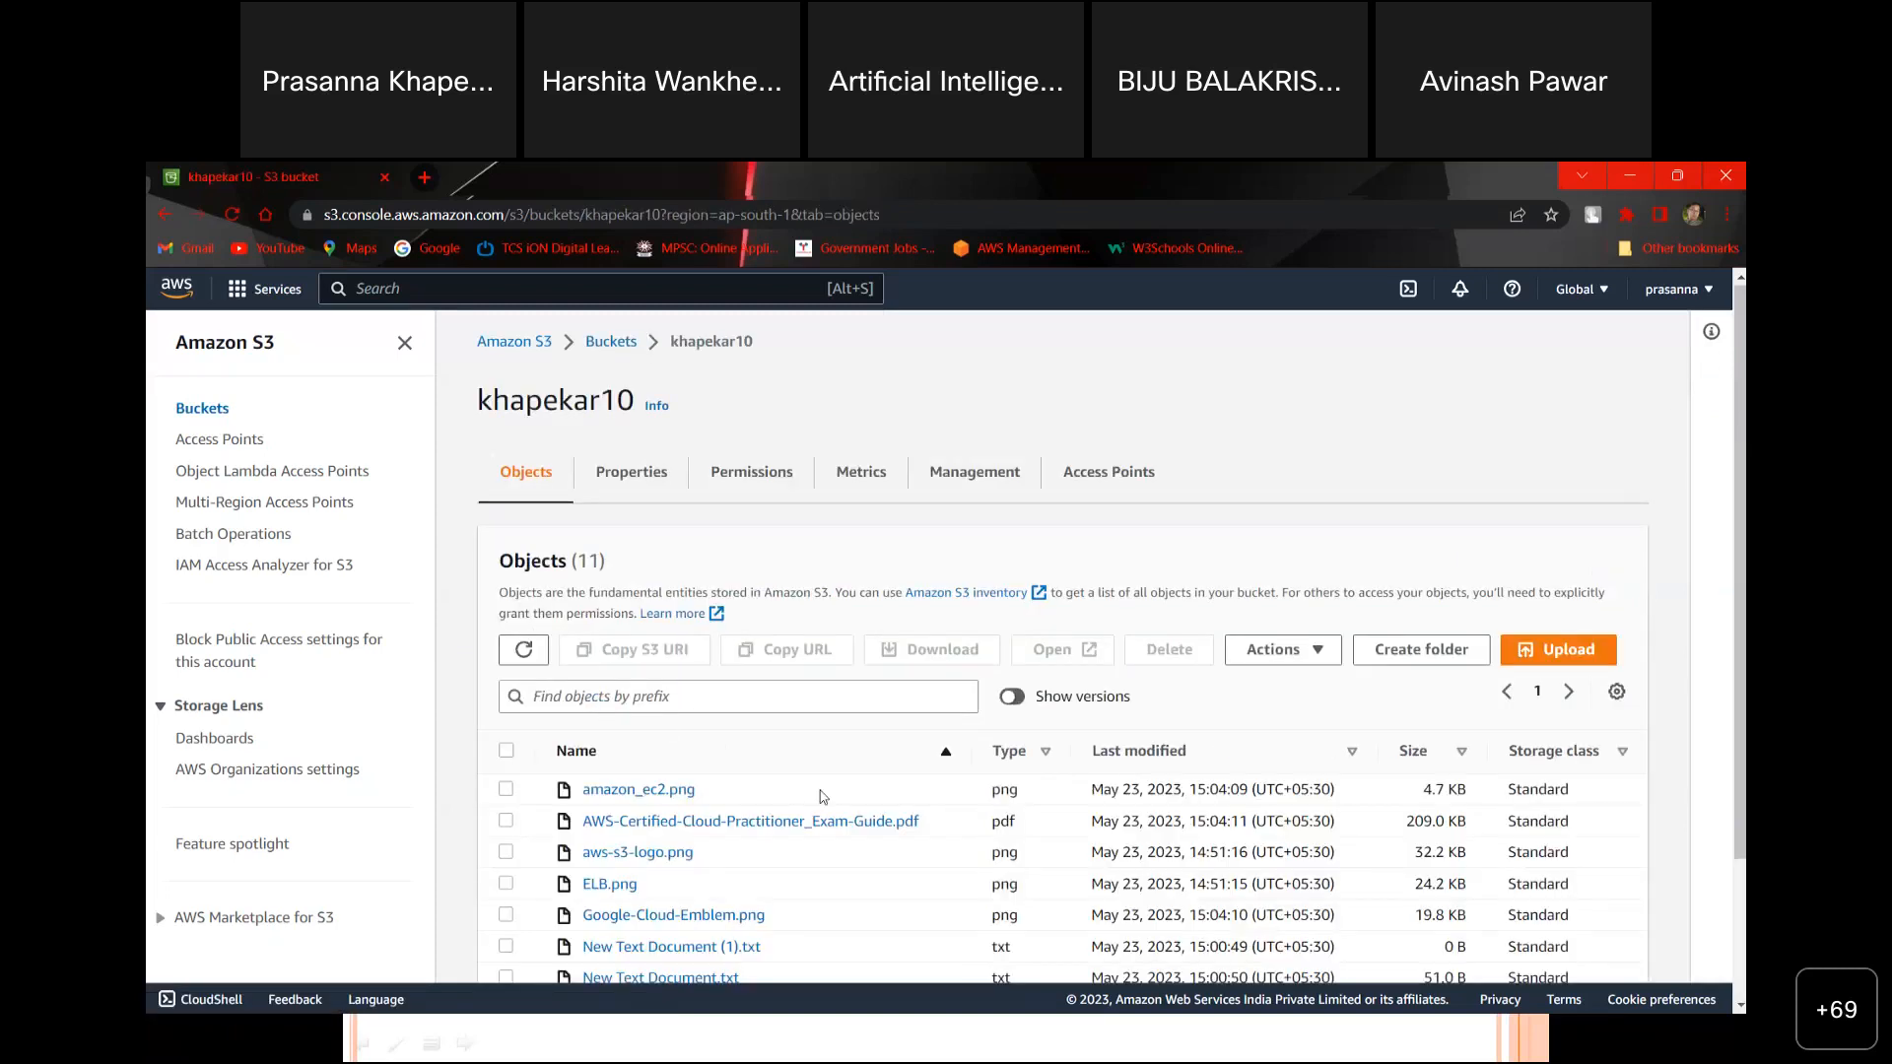
pyautogui.scroll(-2, 822, 799)
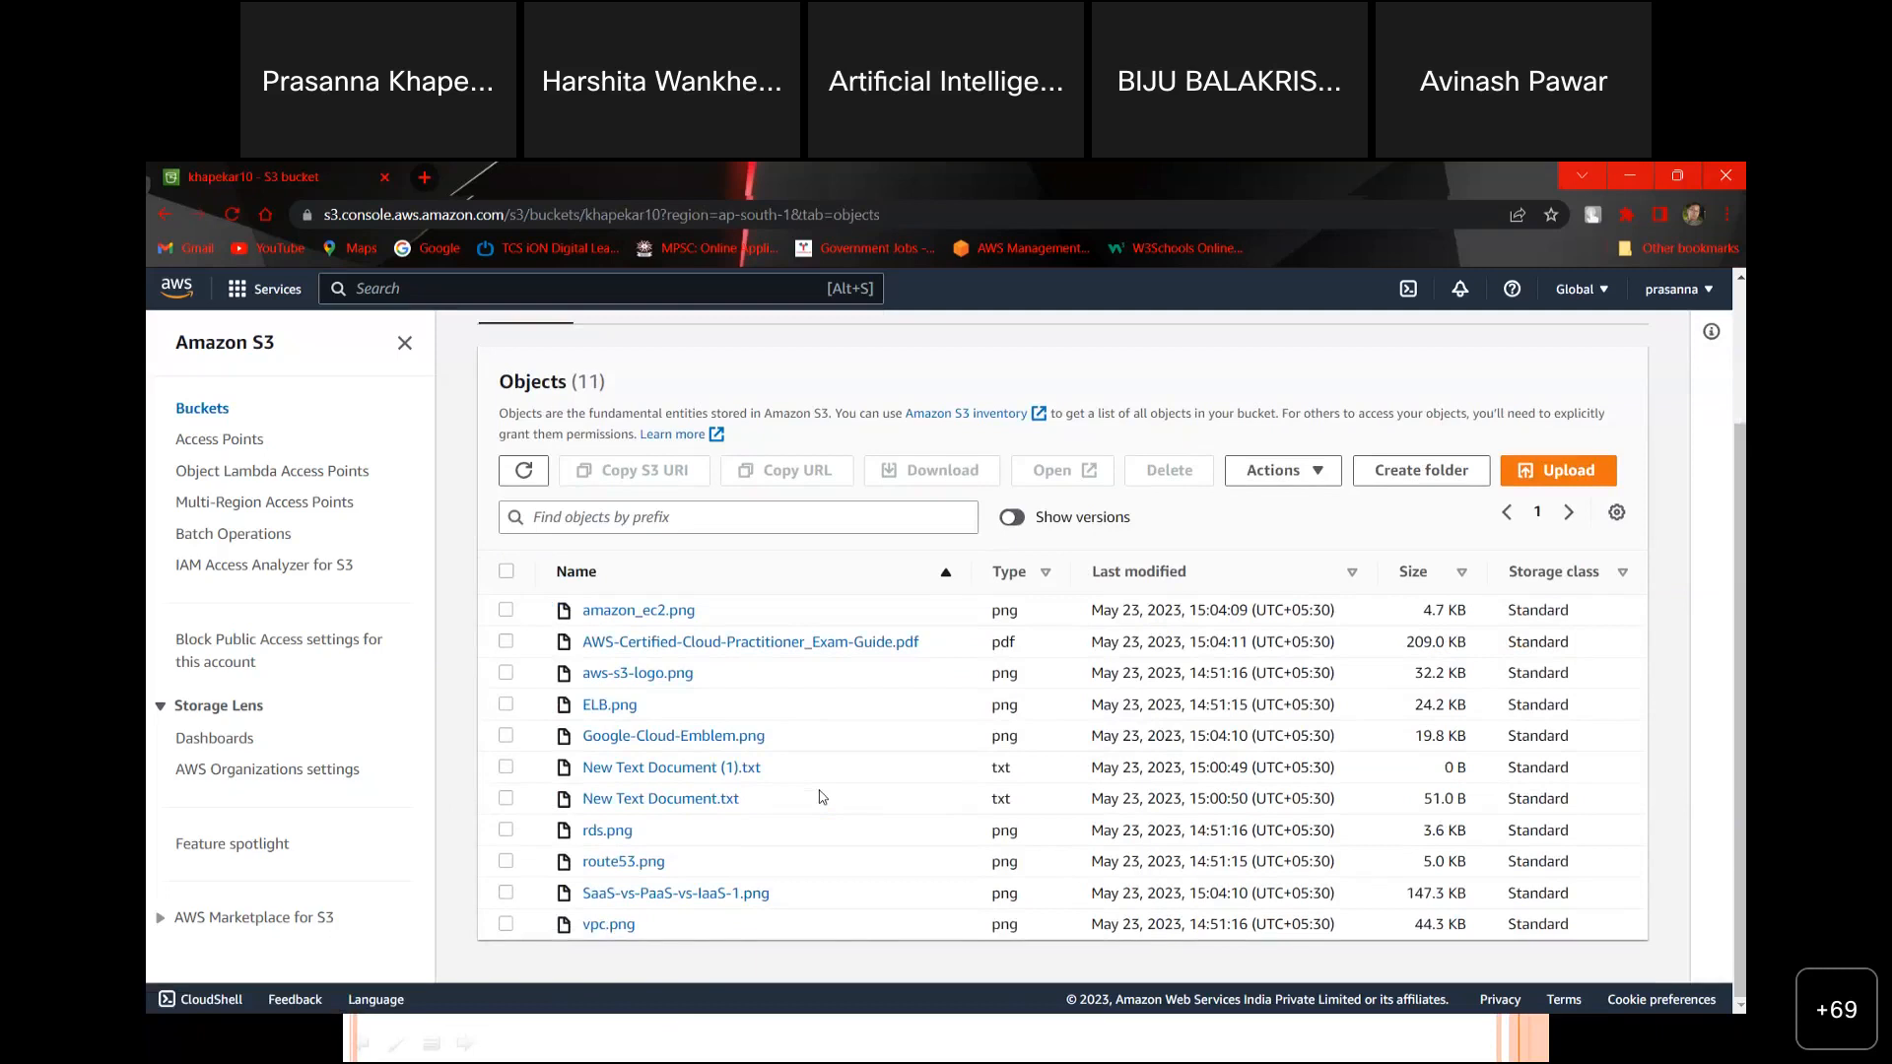
# Step: Open the form for creating a lifecycle rule in the Mumbai source bucket's management settings
pyautogui.scroll(2, 823, 798)
pyautogui.scroll(1, 823, 799)
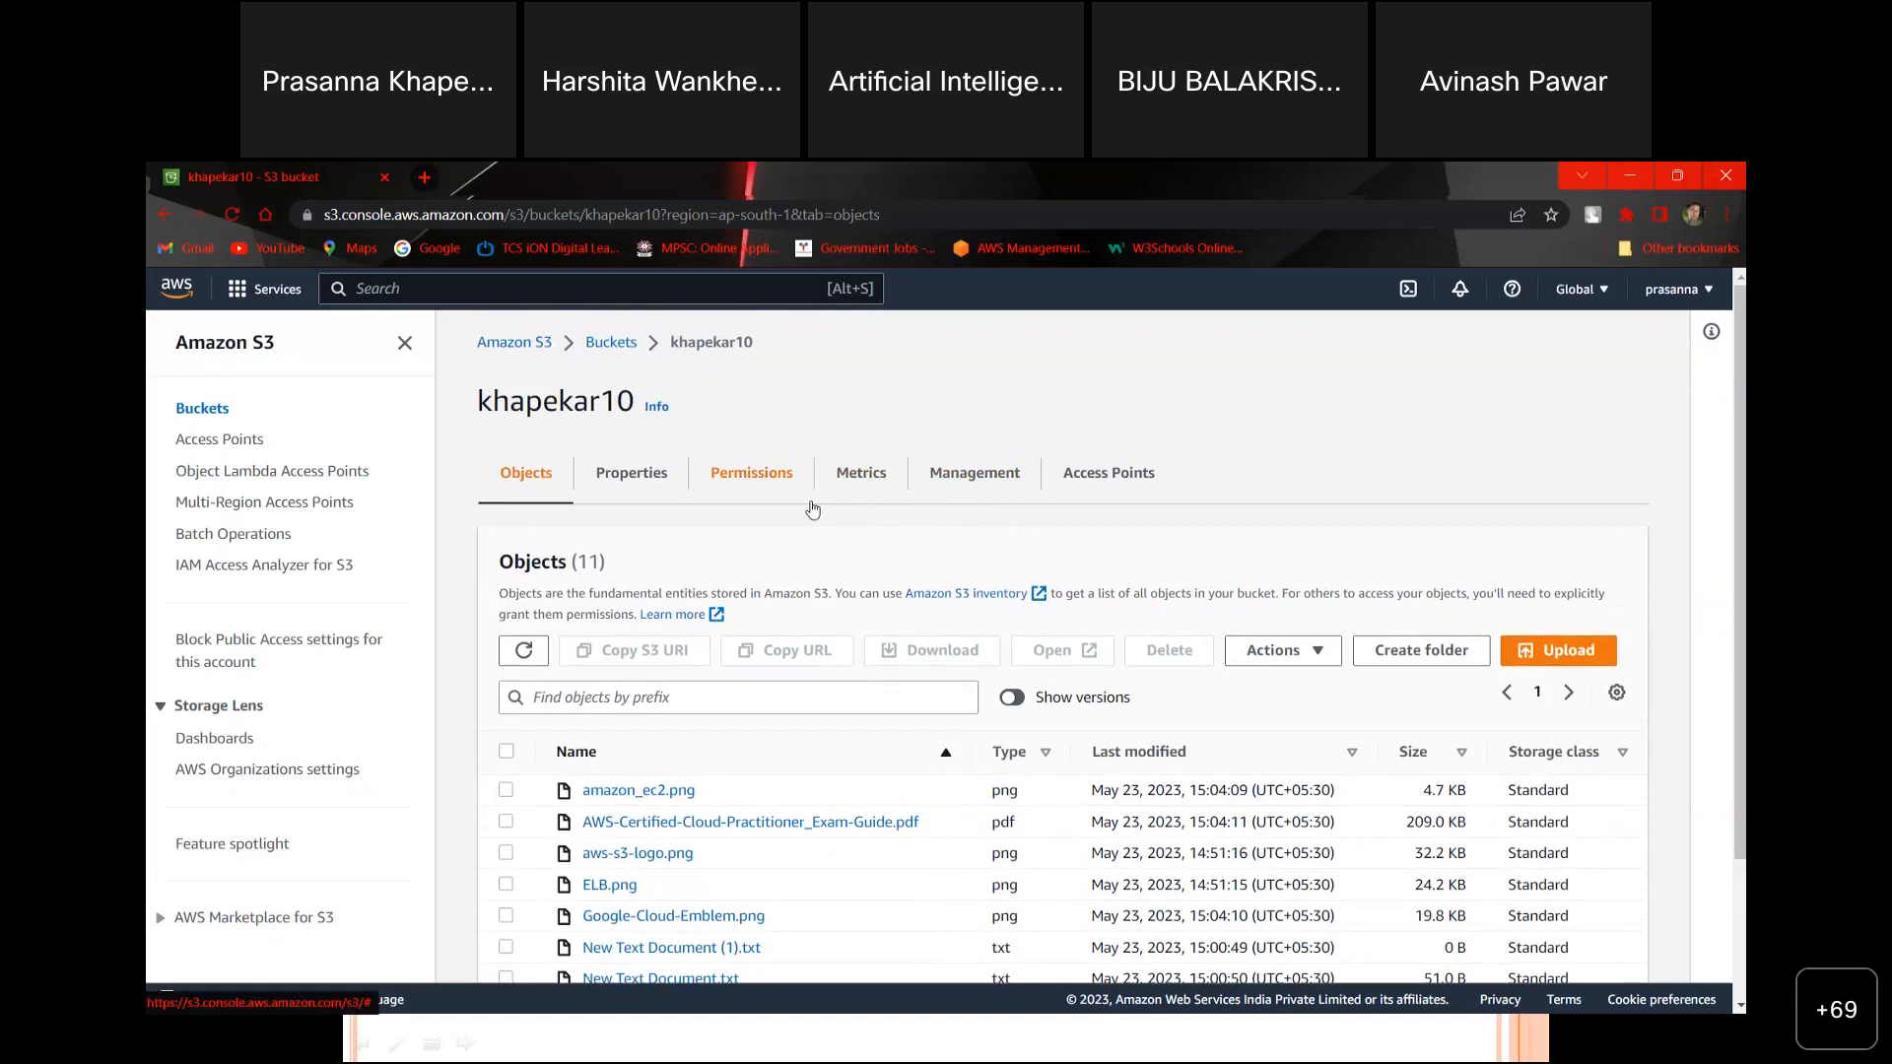
pyautogui.click(953, 482)
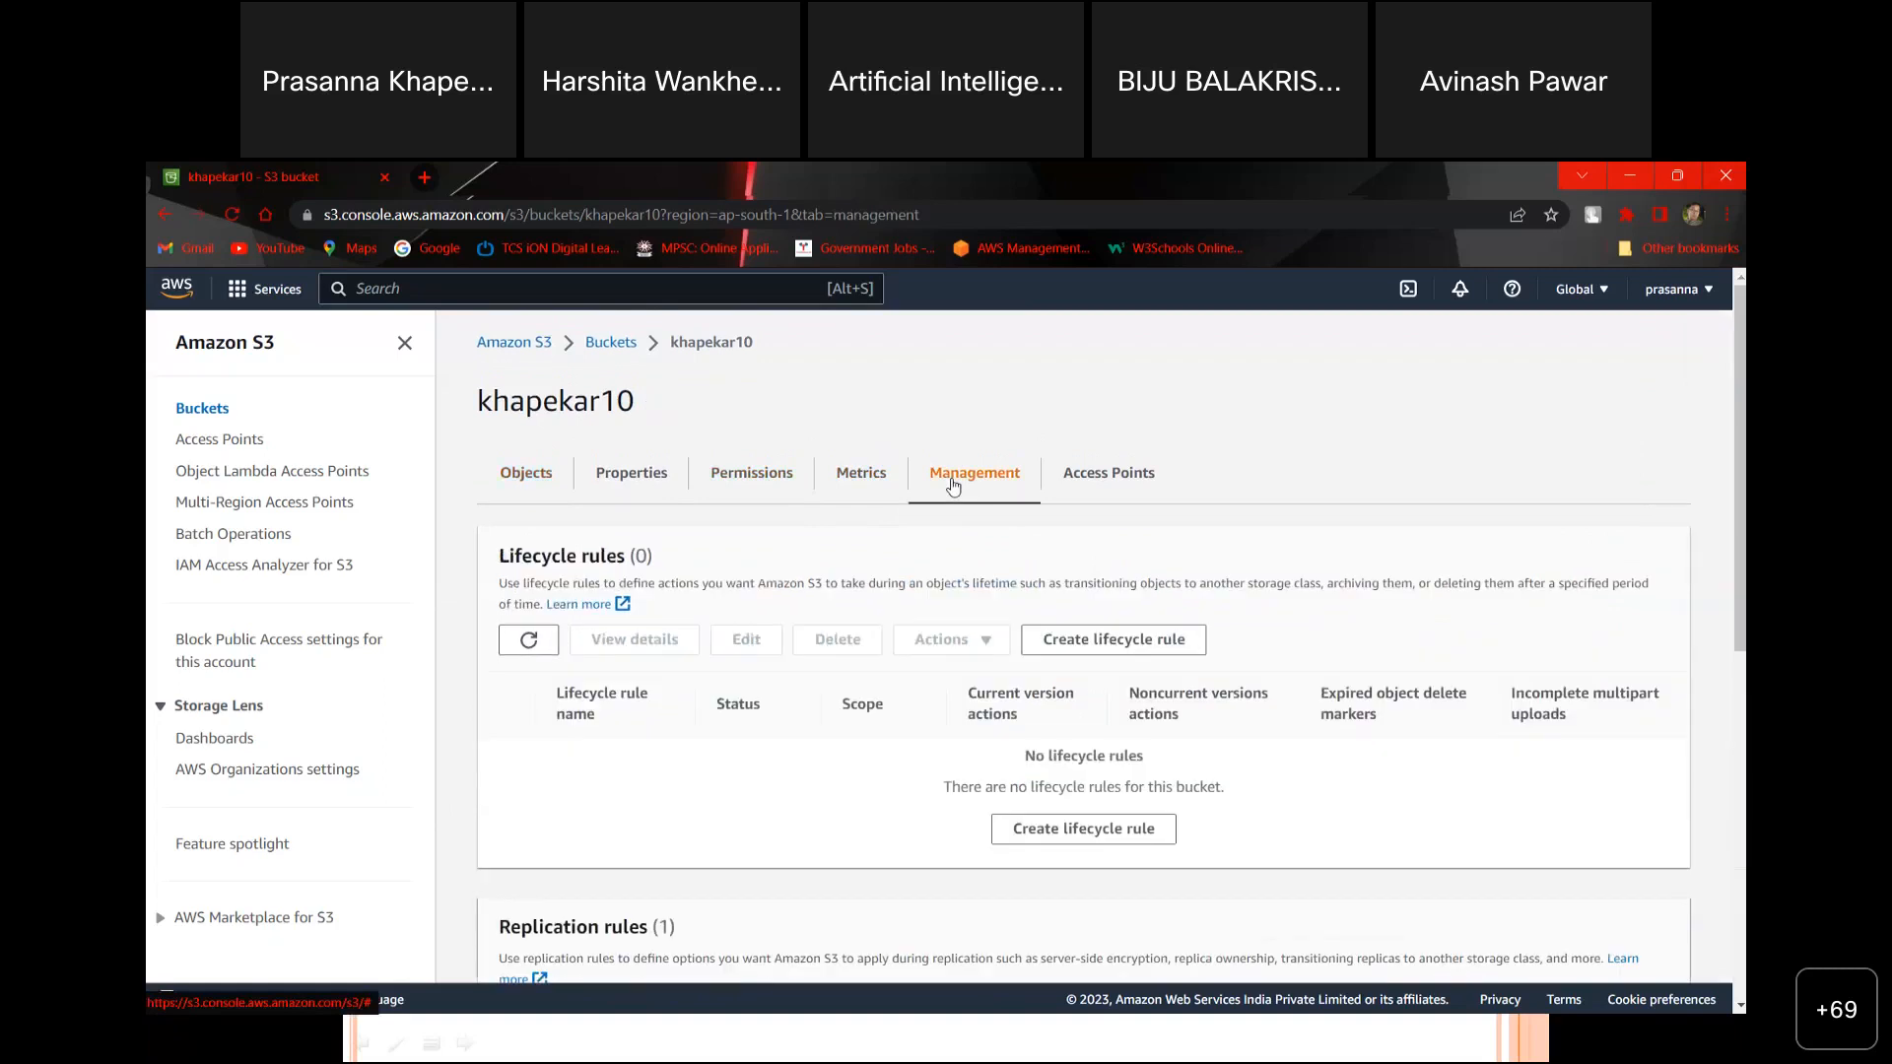
pyautogui.click(1062, 831)
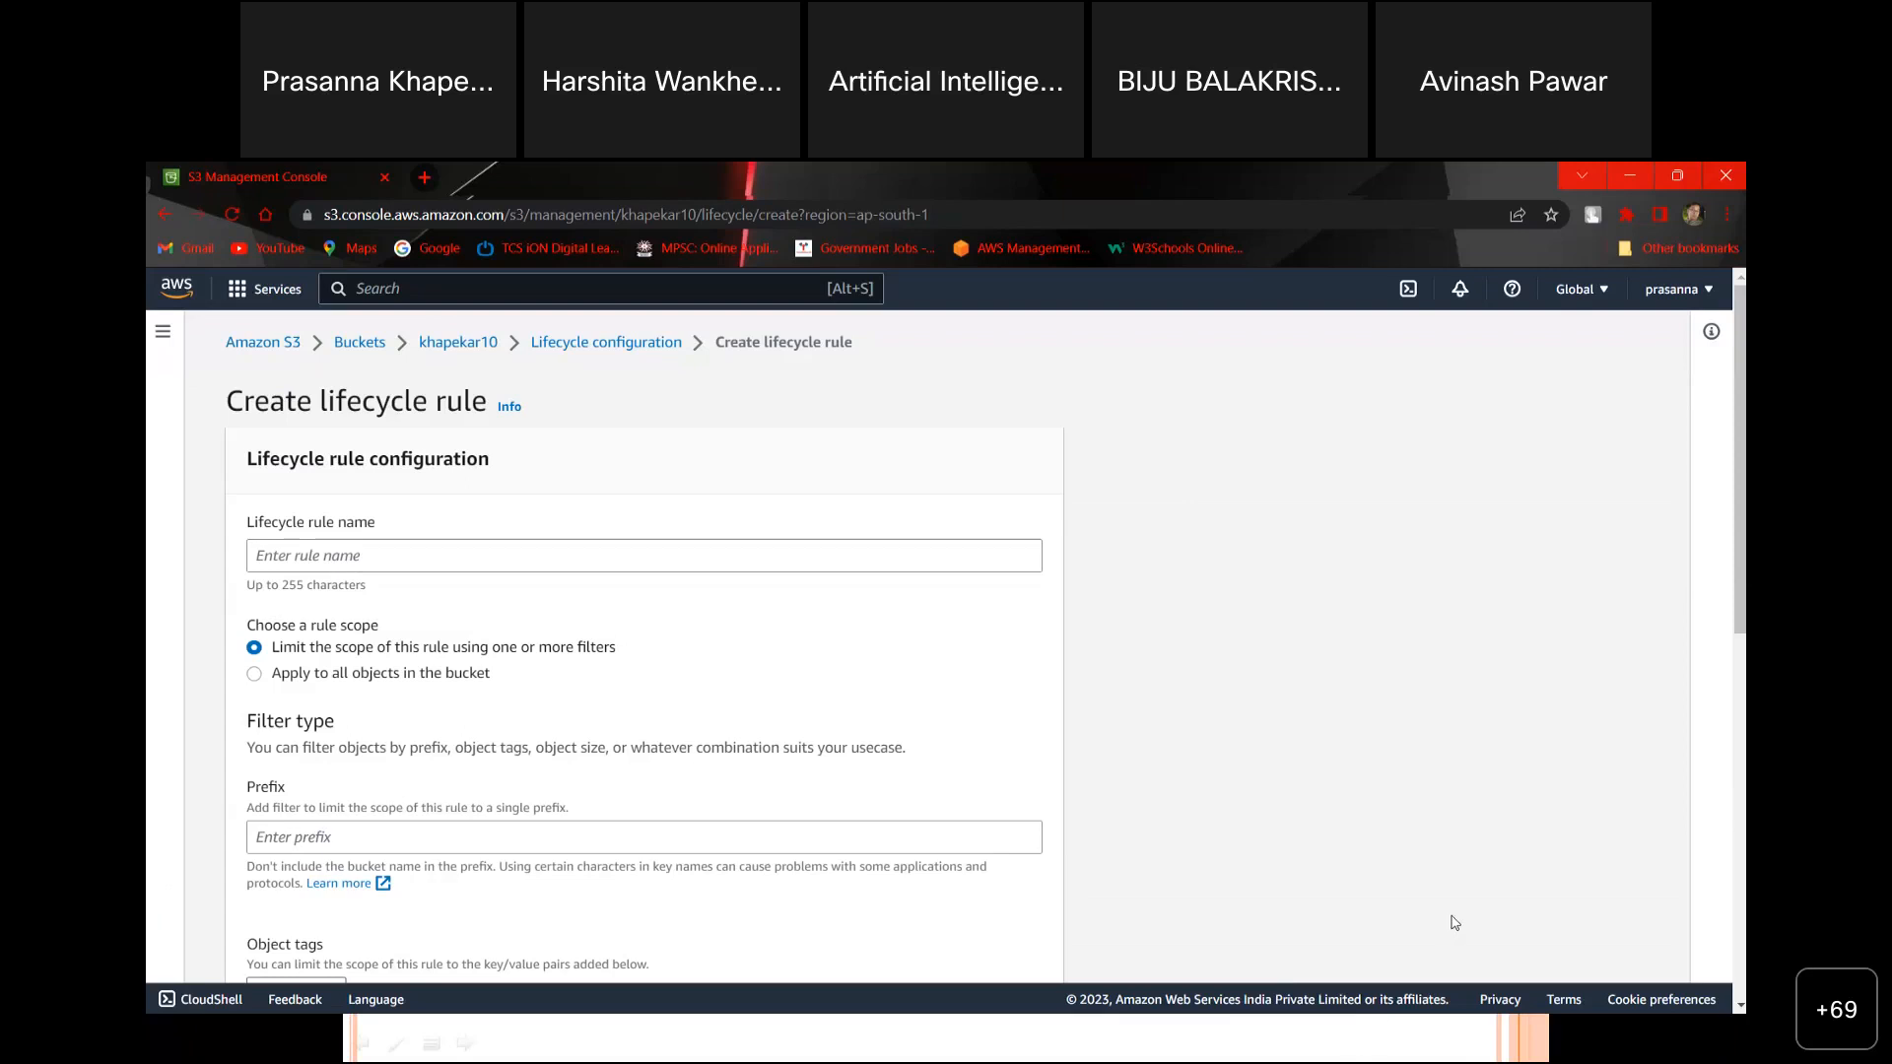
pyautogui.hotkey('alt', 'Tab')
pyautogui.press('Right')
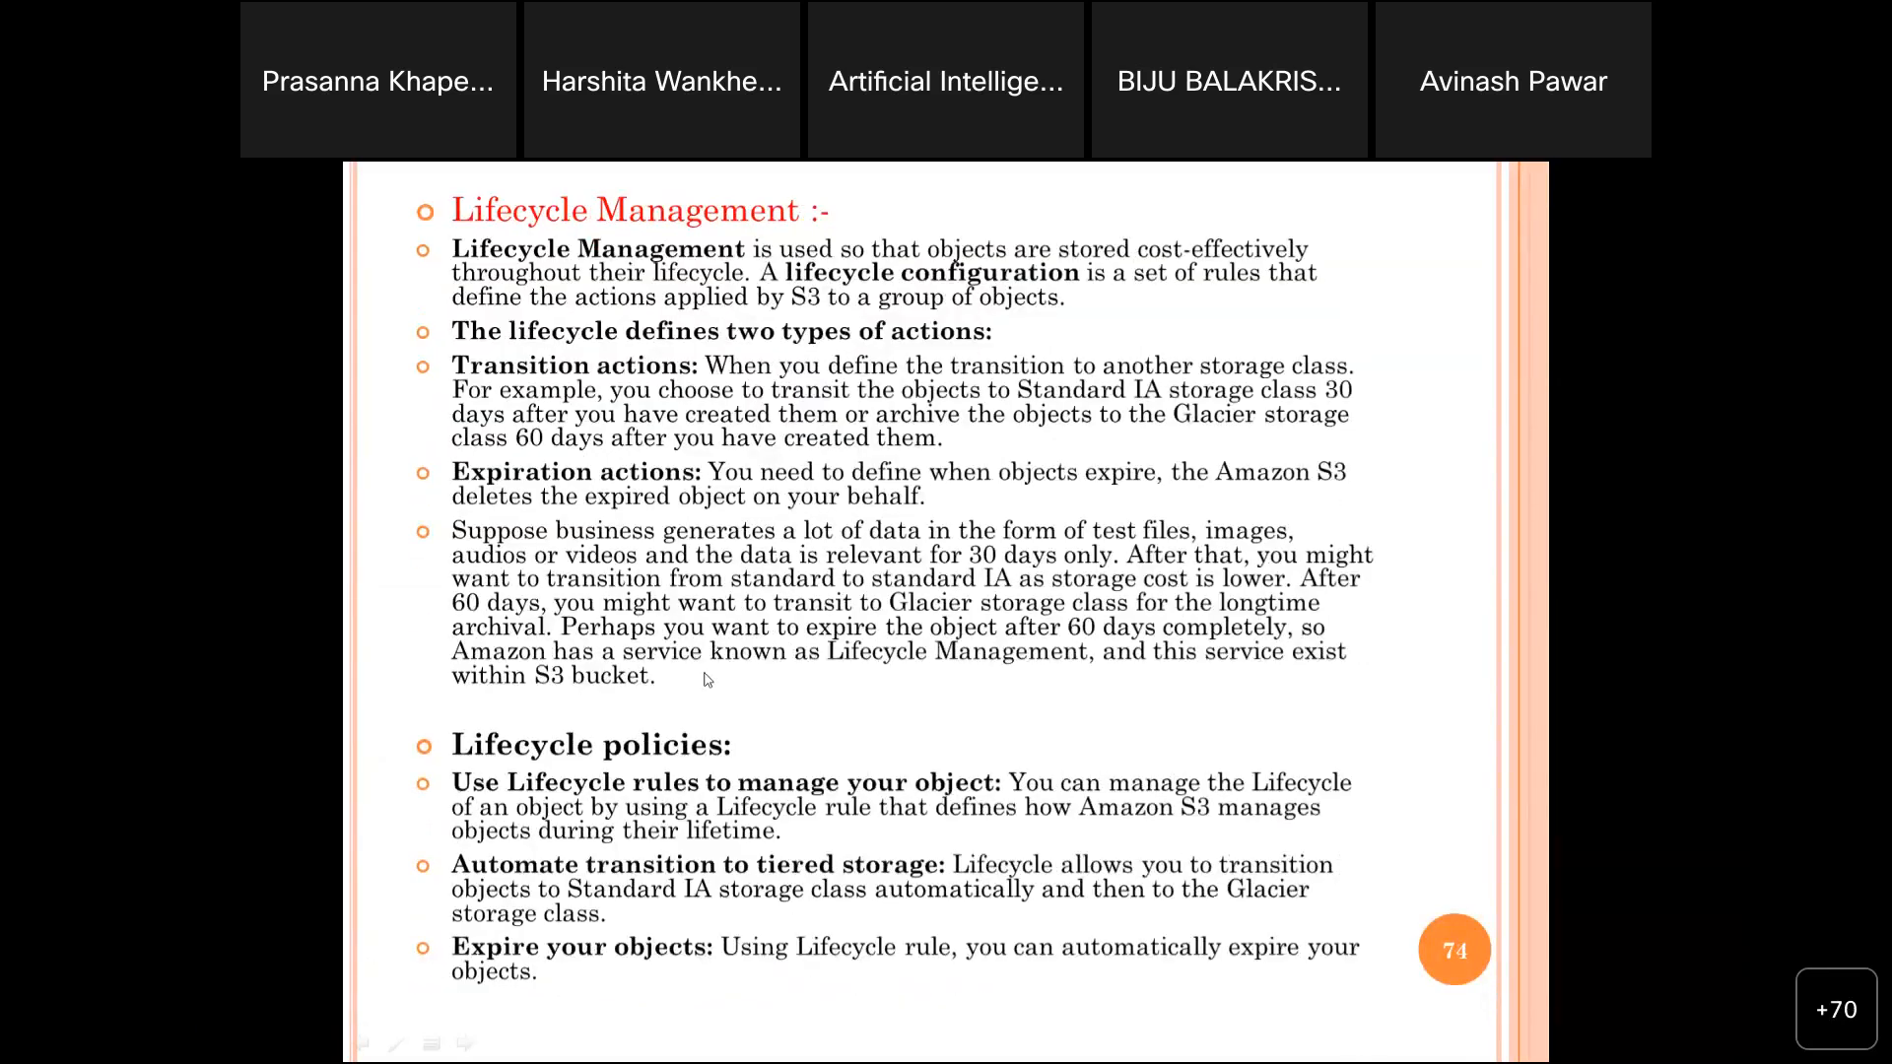
pyautogui.press('Right')
pyautogui.press('Right')
pyautogui.press('Left')
pyautogui.press('Left')
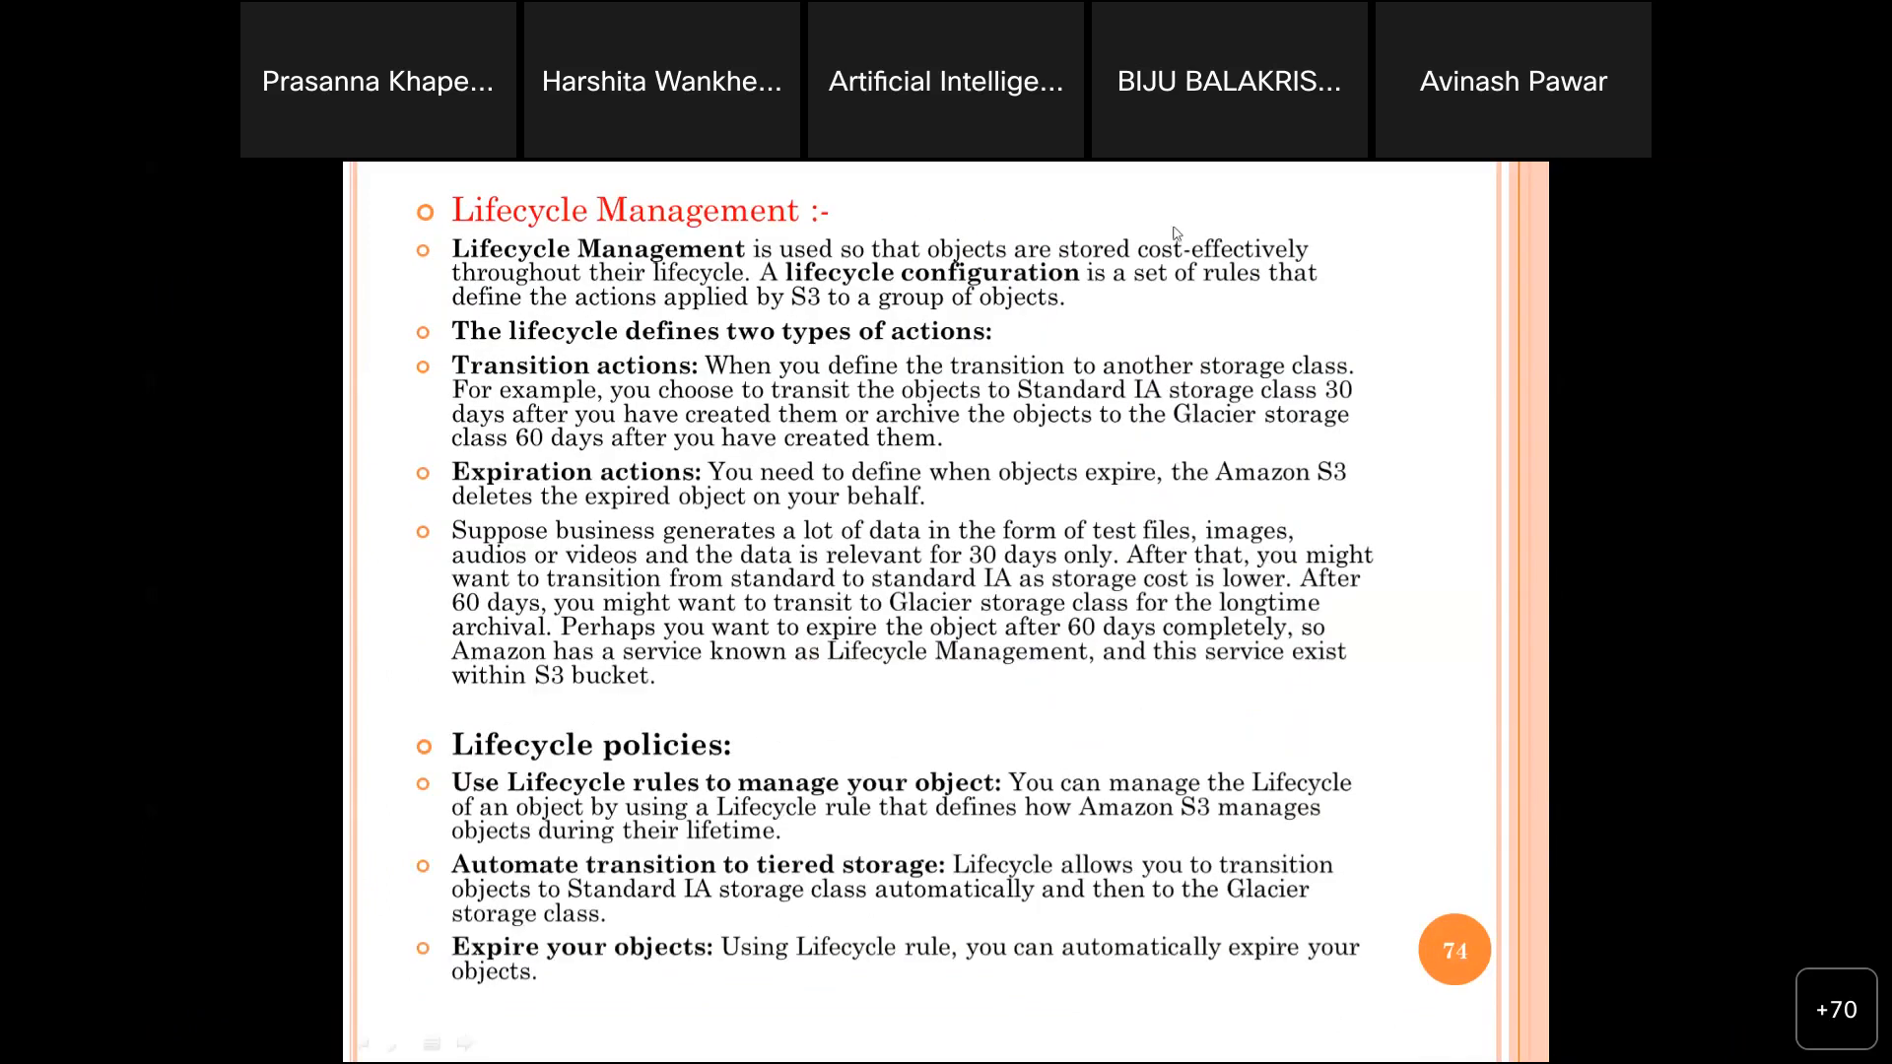
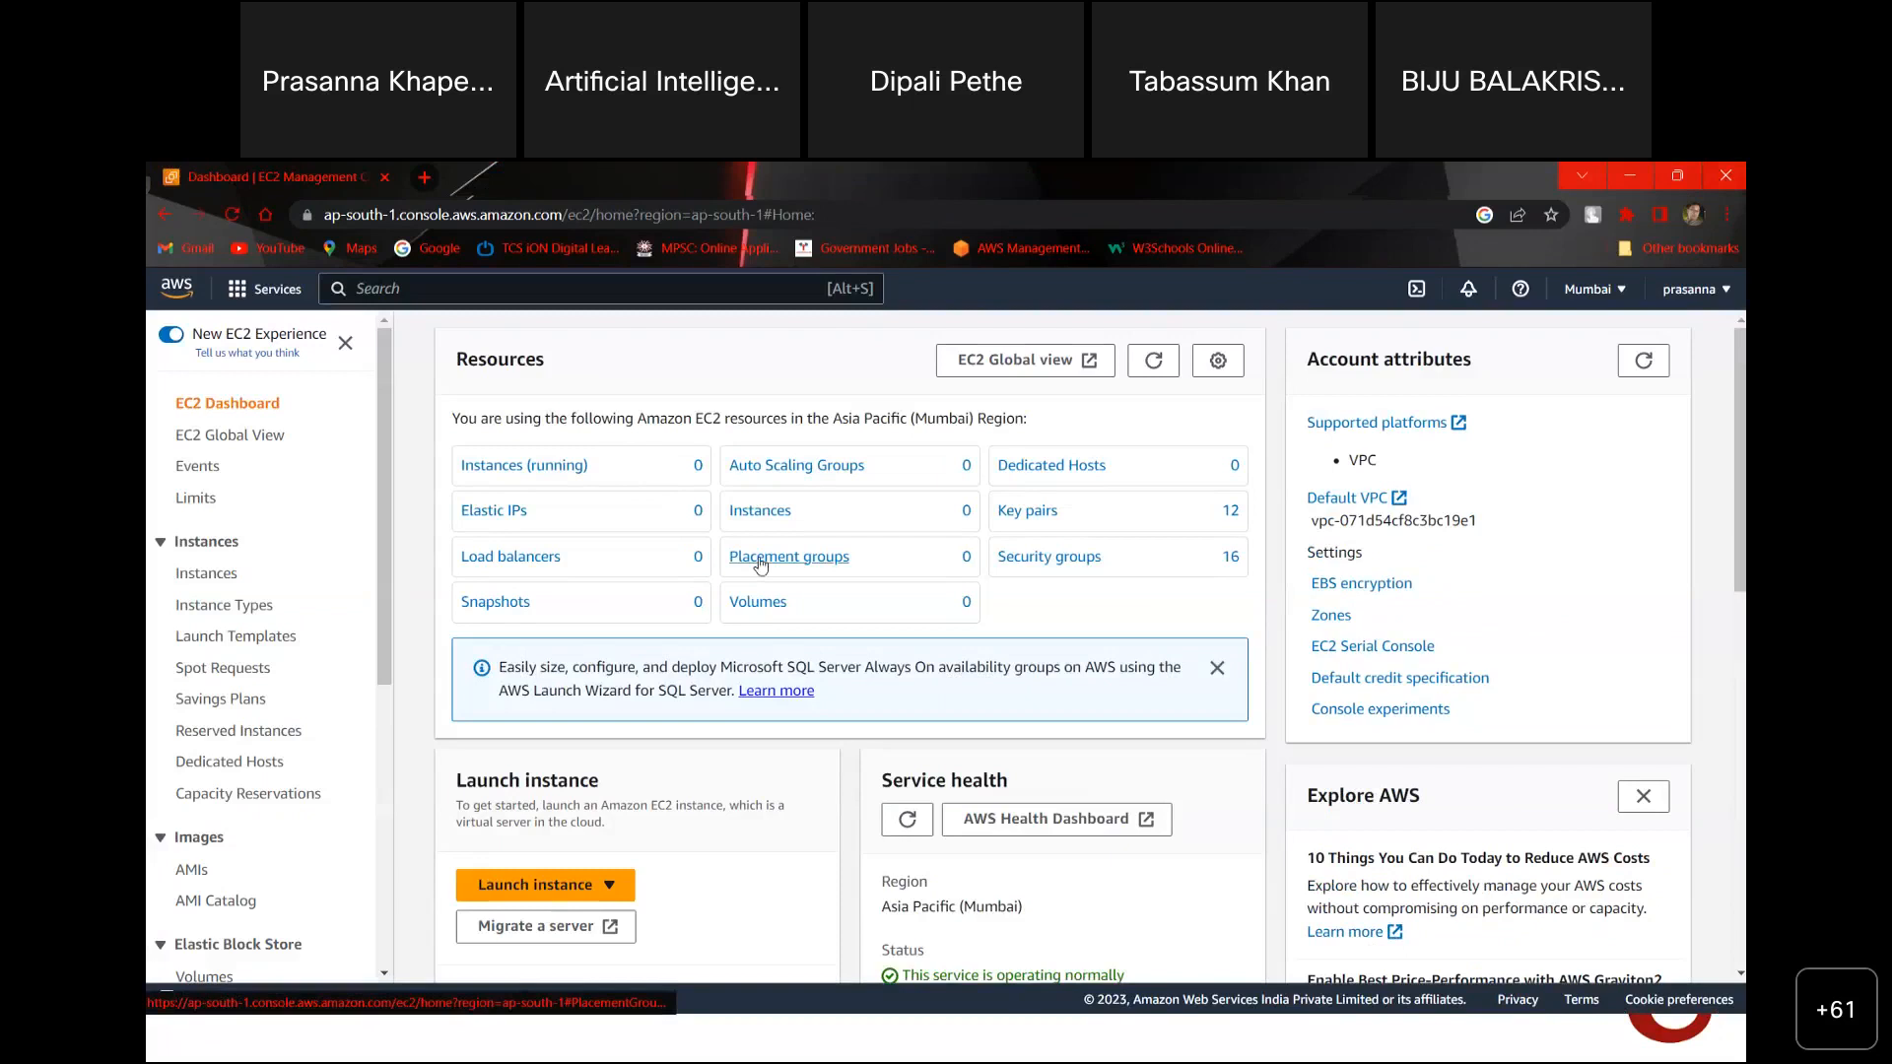
# Step: Examine the EC2 dashboard for the Mumbai region, including its resources, region selector, service health and availability zones
pyautogui.scroll(-3, 761, 562)
pyautogui.scroll(3, 760, 563)
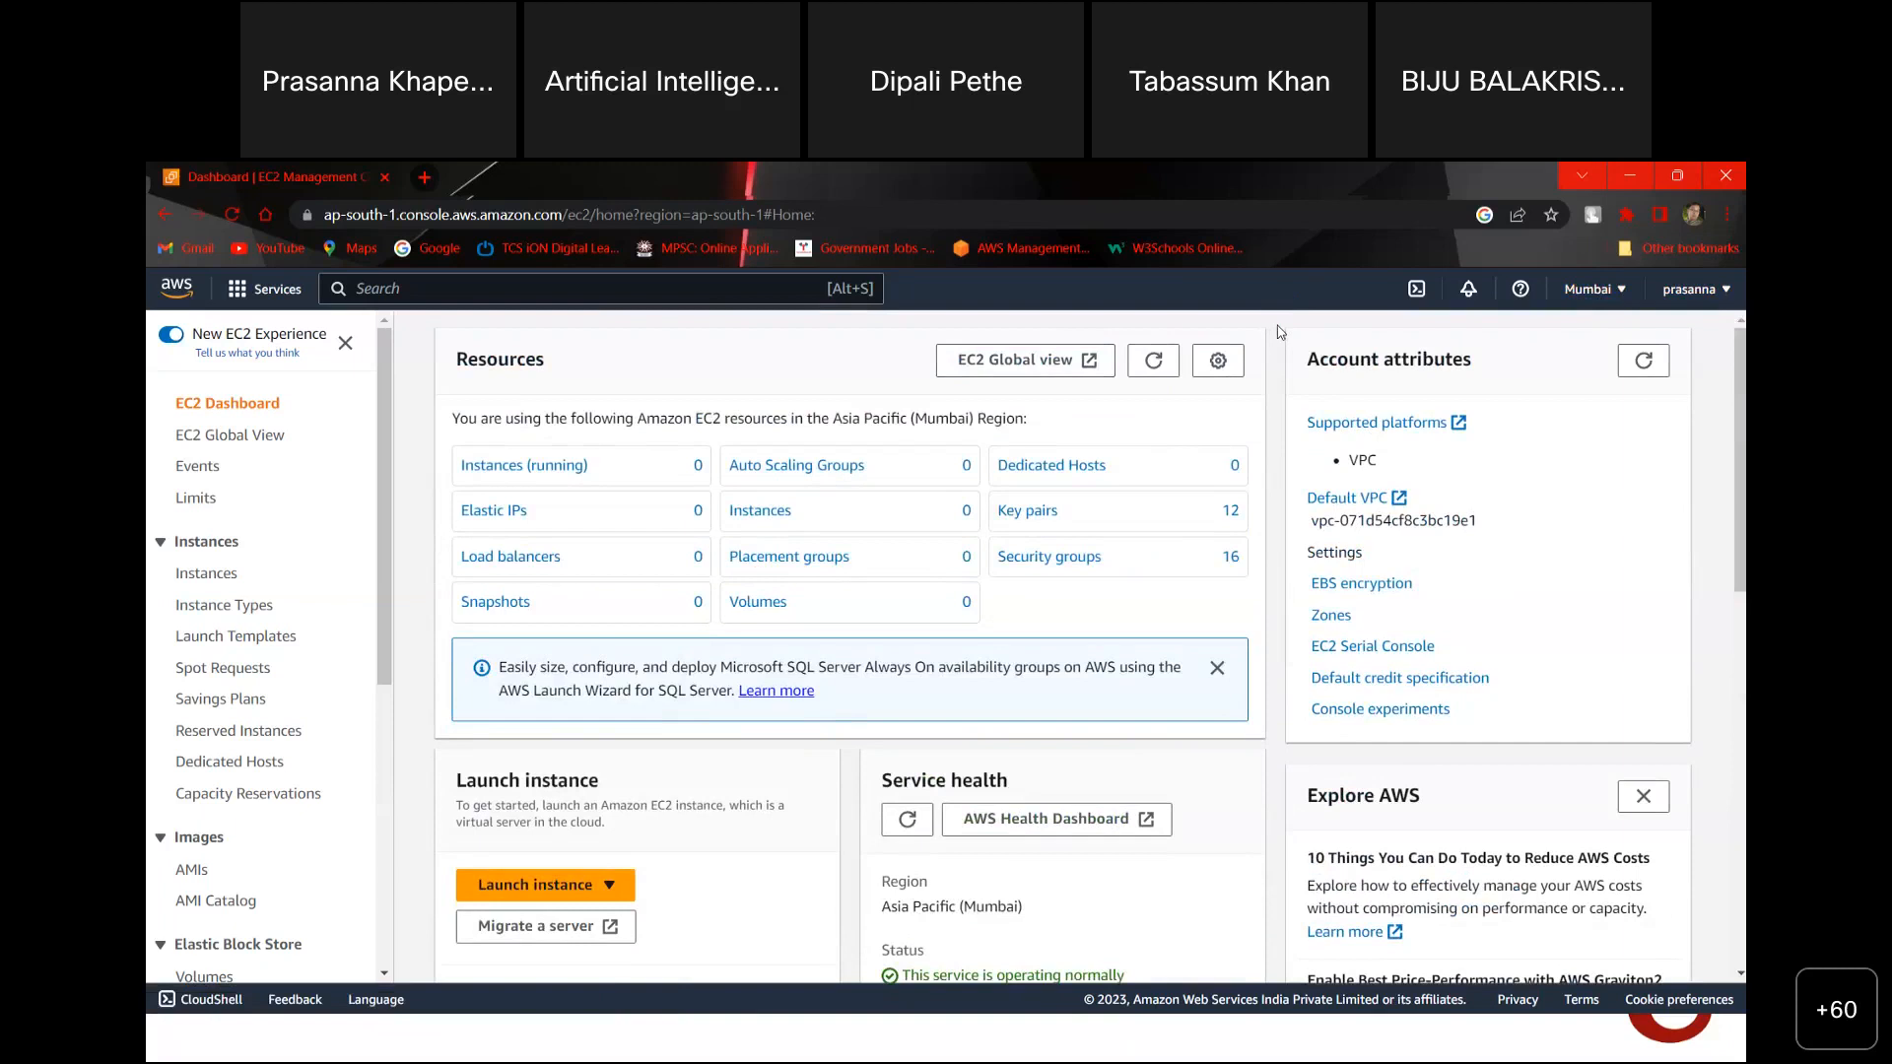
pyautogui.click(1617, 301)
pyautogui.click(1621, 300)
pyautogui.scroll(-3, 389, 493)
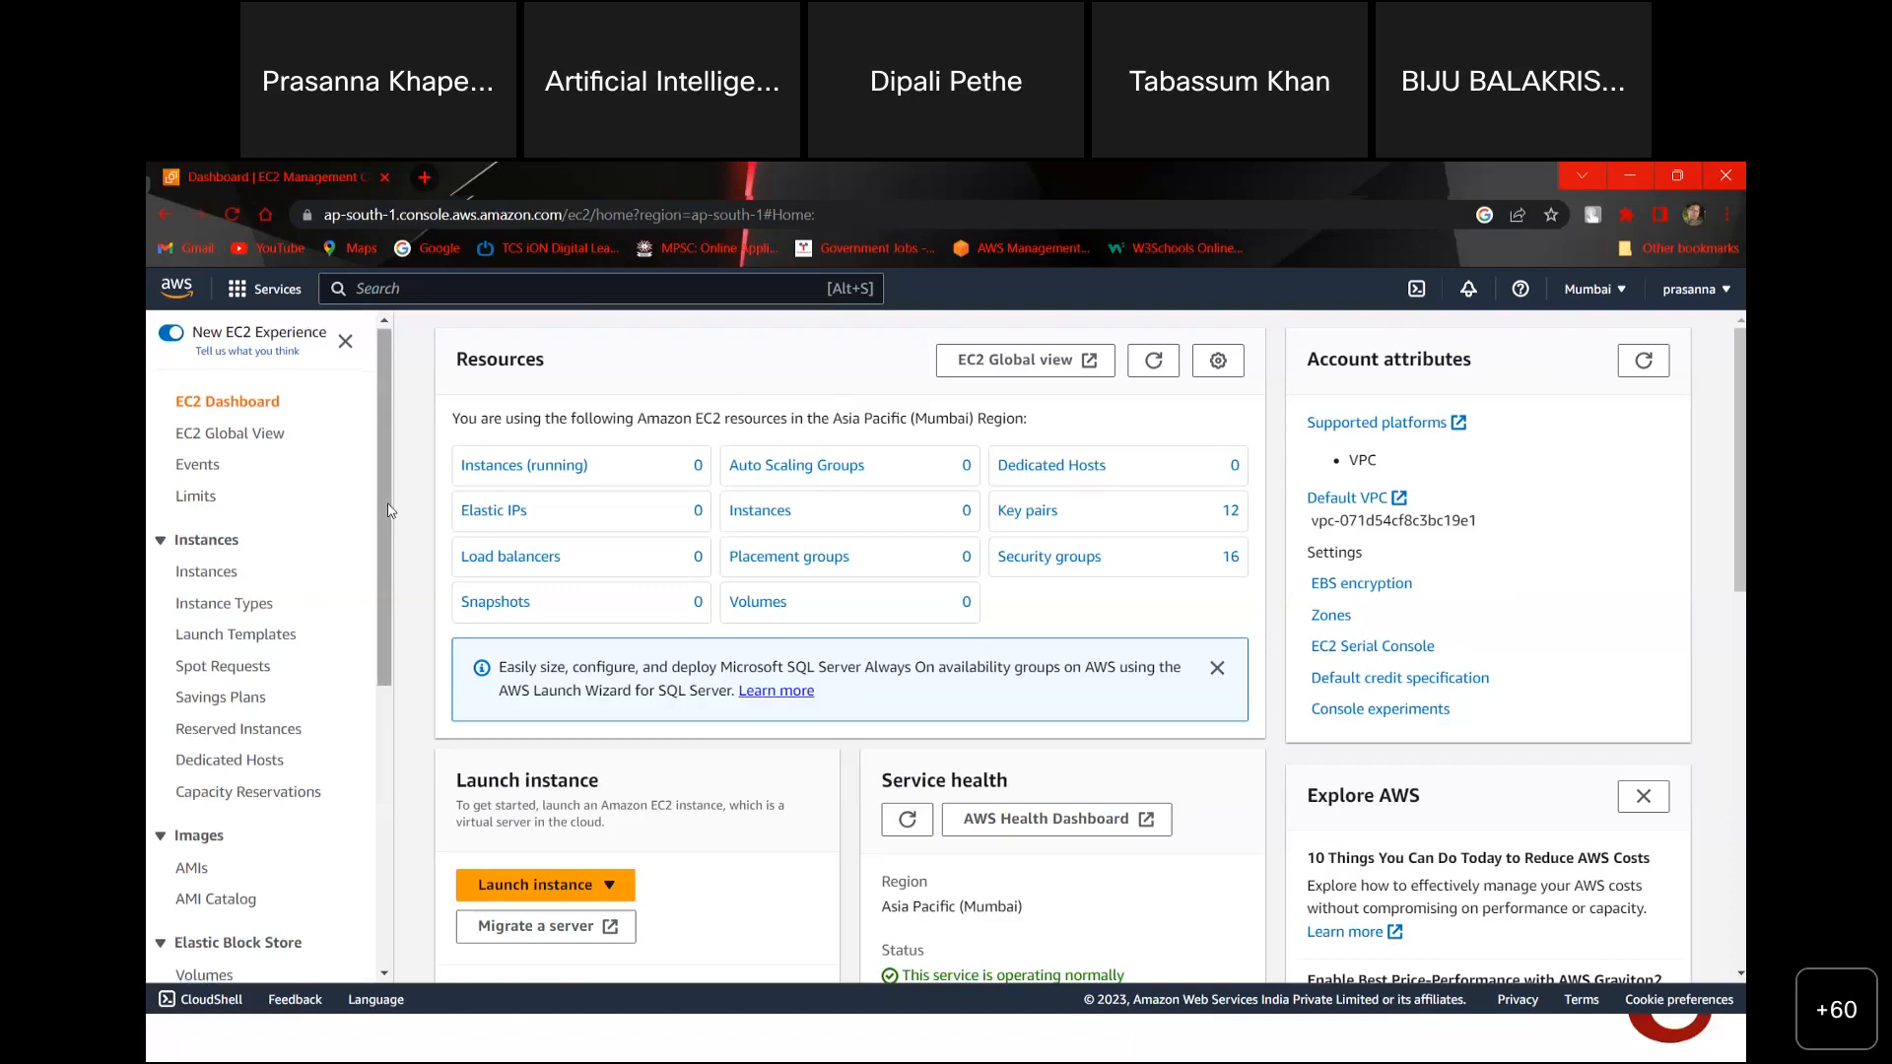
pyautogui.scroll(-5, 931, 734)
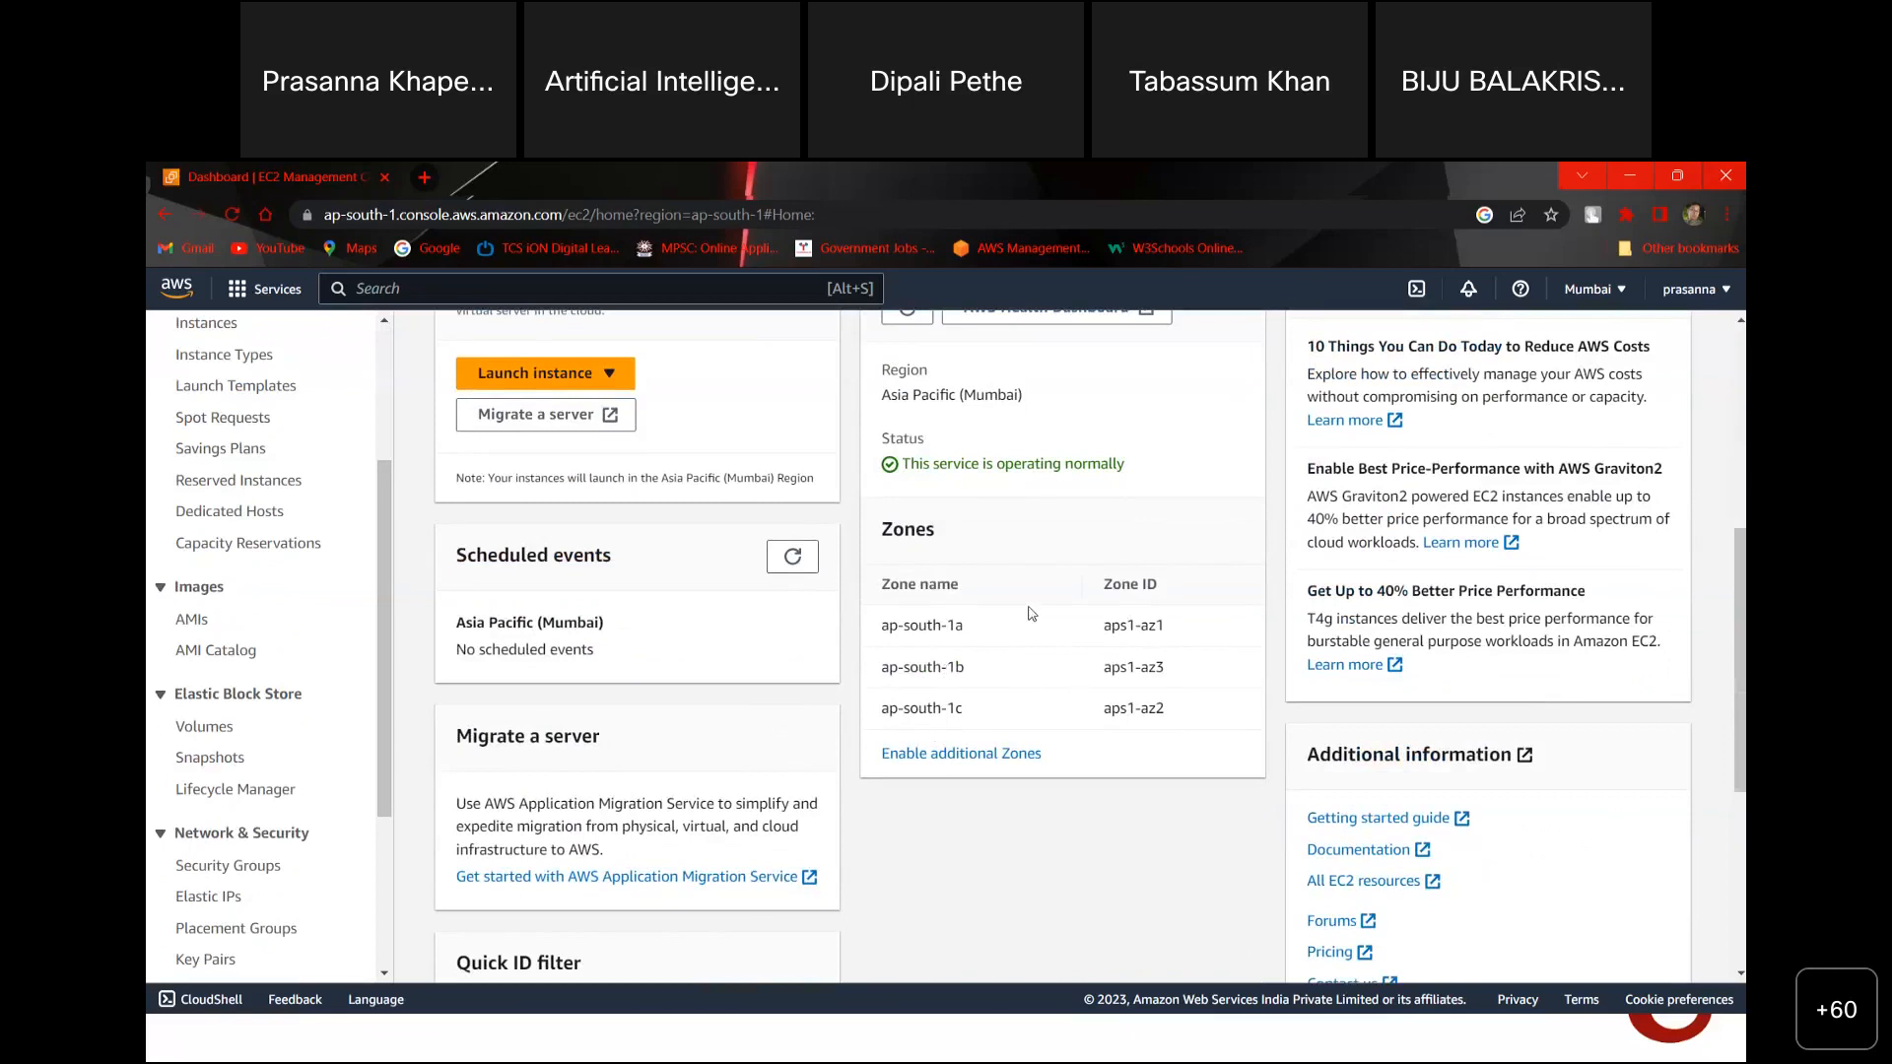
pyautogui.scroll(1, 1030, 613)
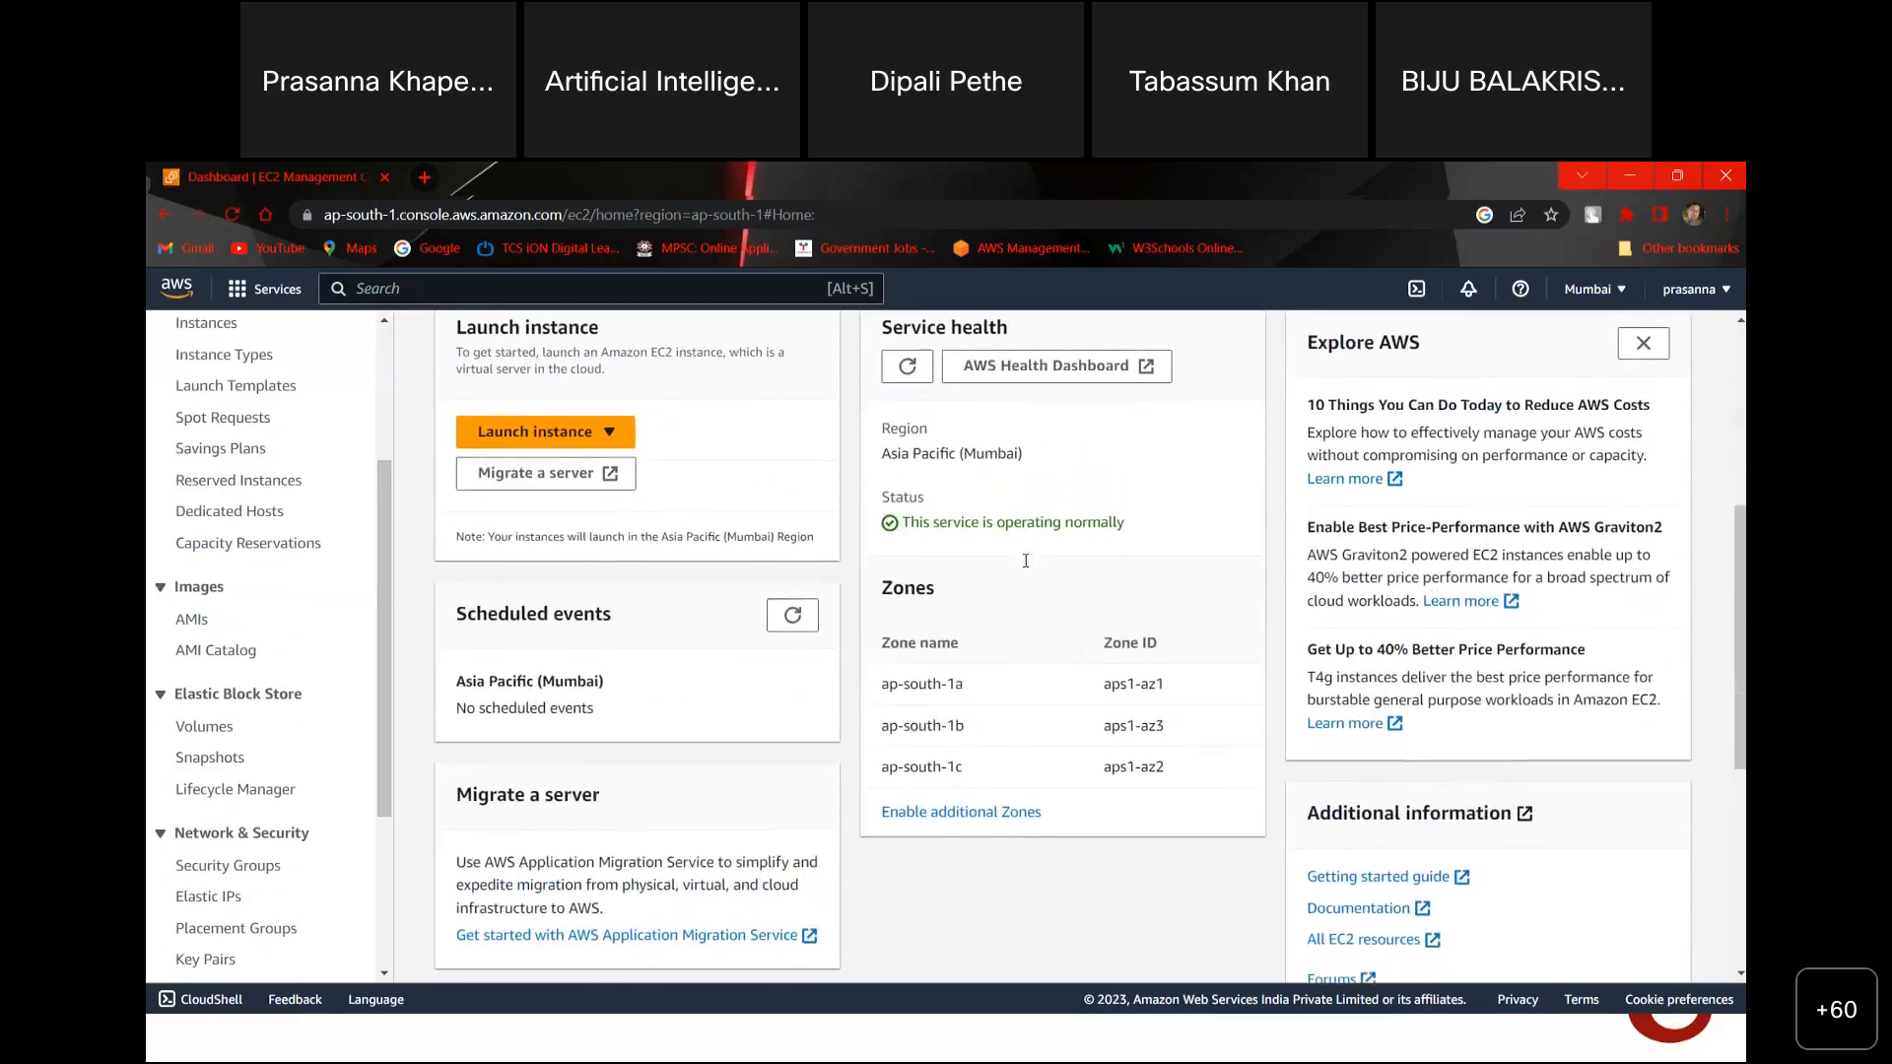
# Step: Open the form for launching a new EC2 instance in the Mumbai region from the EC2 dashboard
pyautogui.scroll(2, 1026, 561)
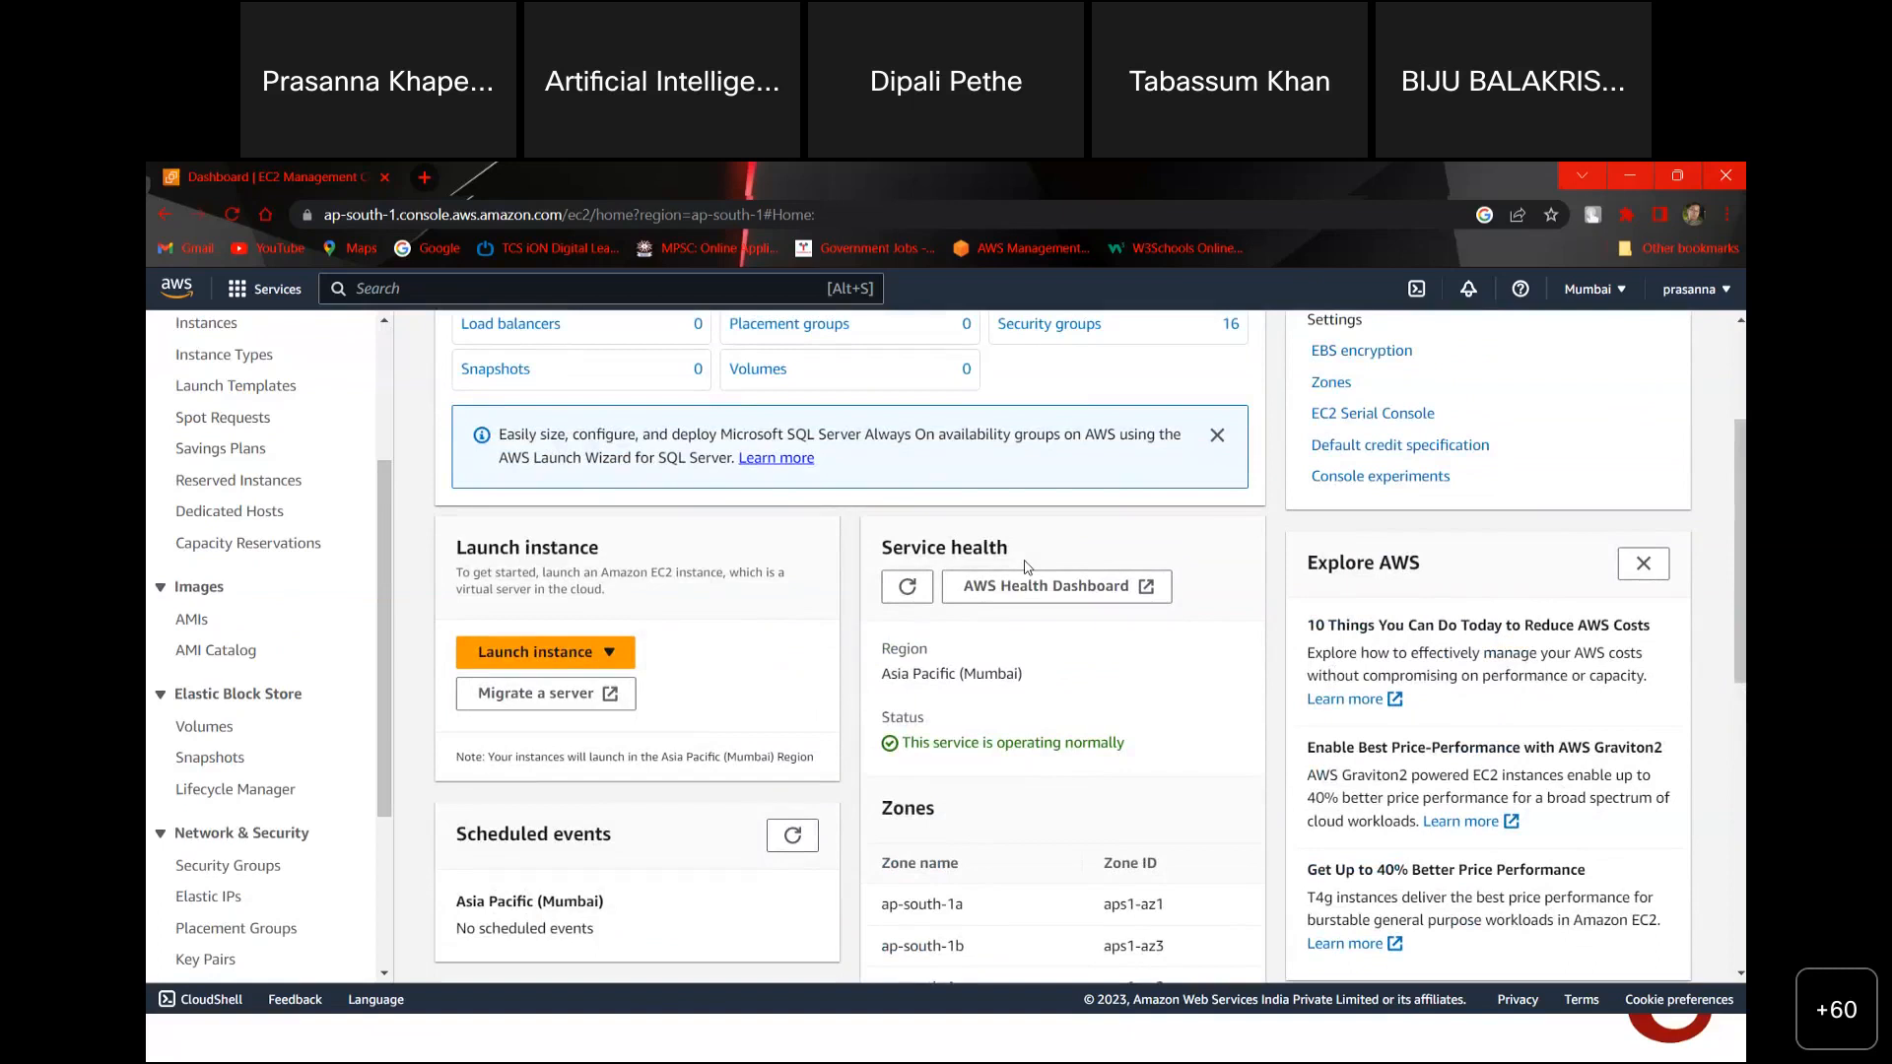
pyautogui.scroll(3, 1025, 567)
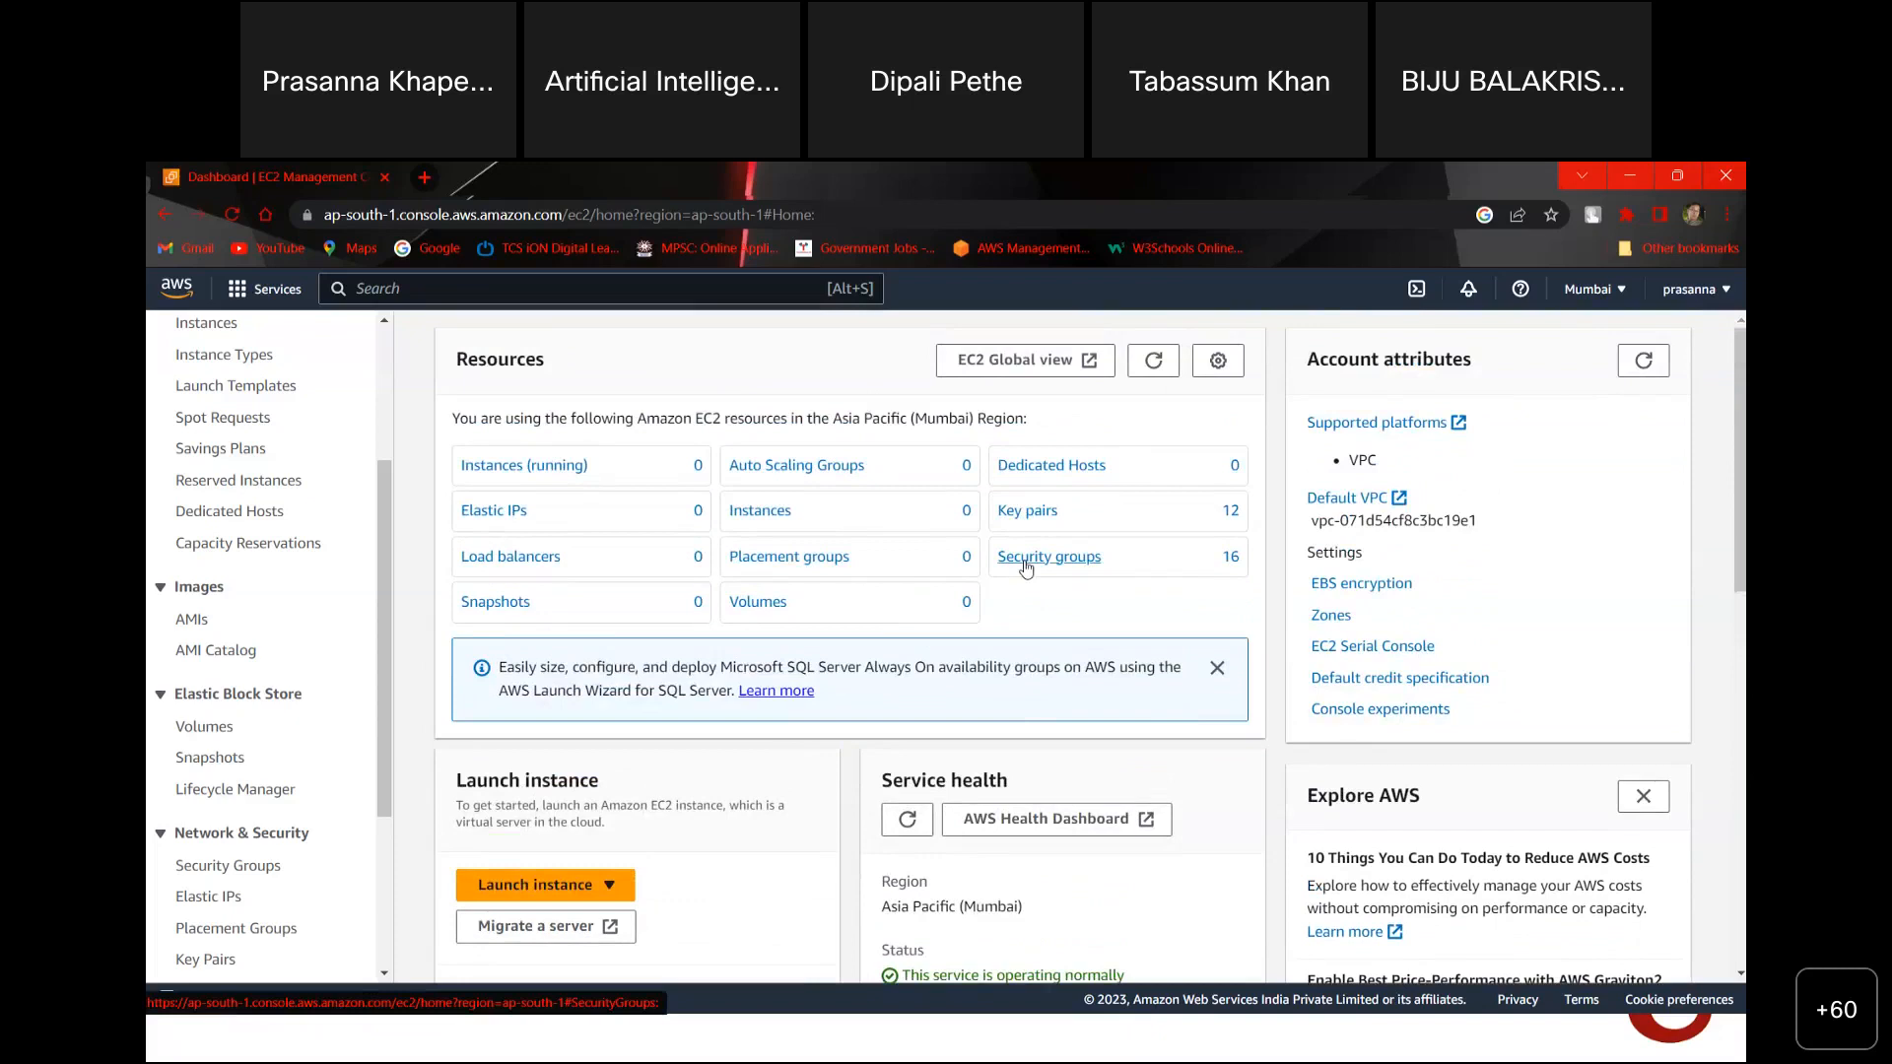
pyautogui.scroll(-2, 825, 656)
pyautogui.scroll(2, 825, 656)
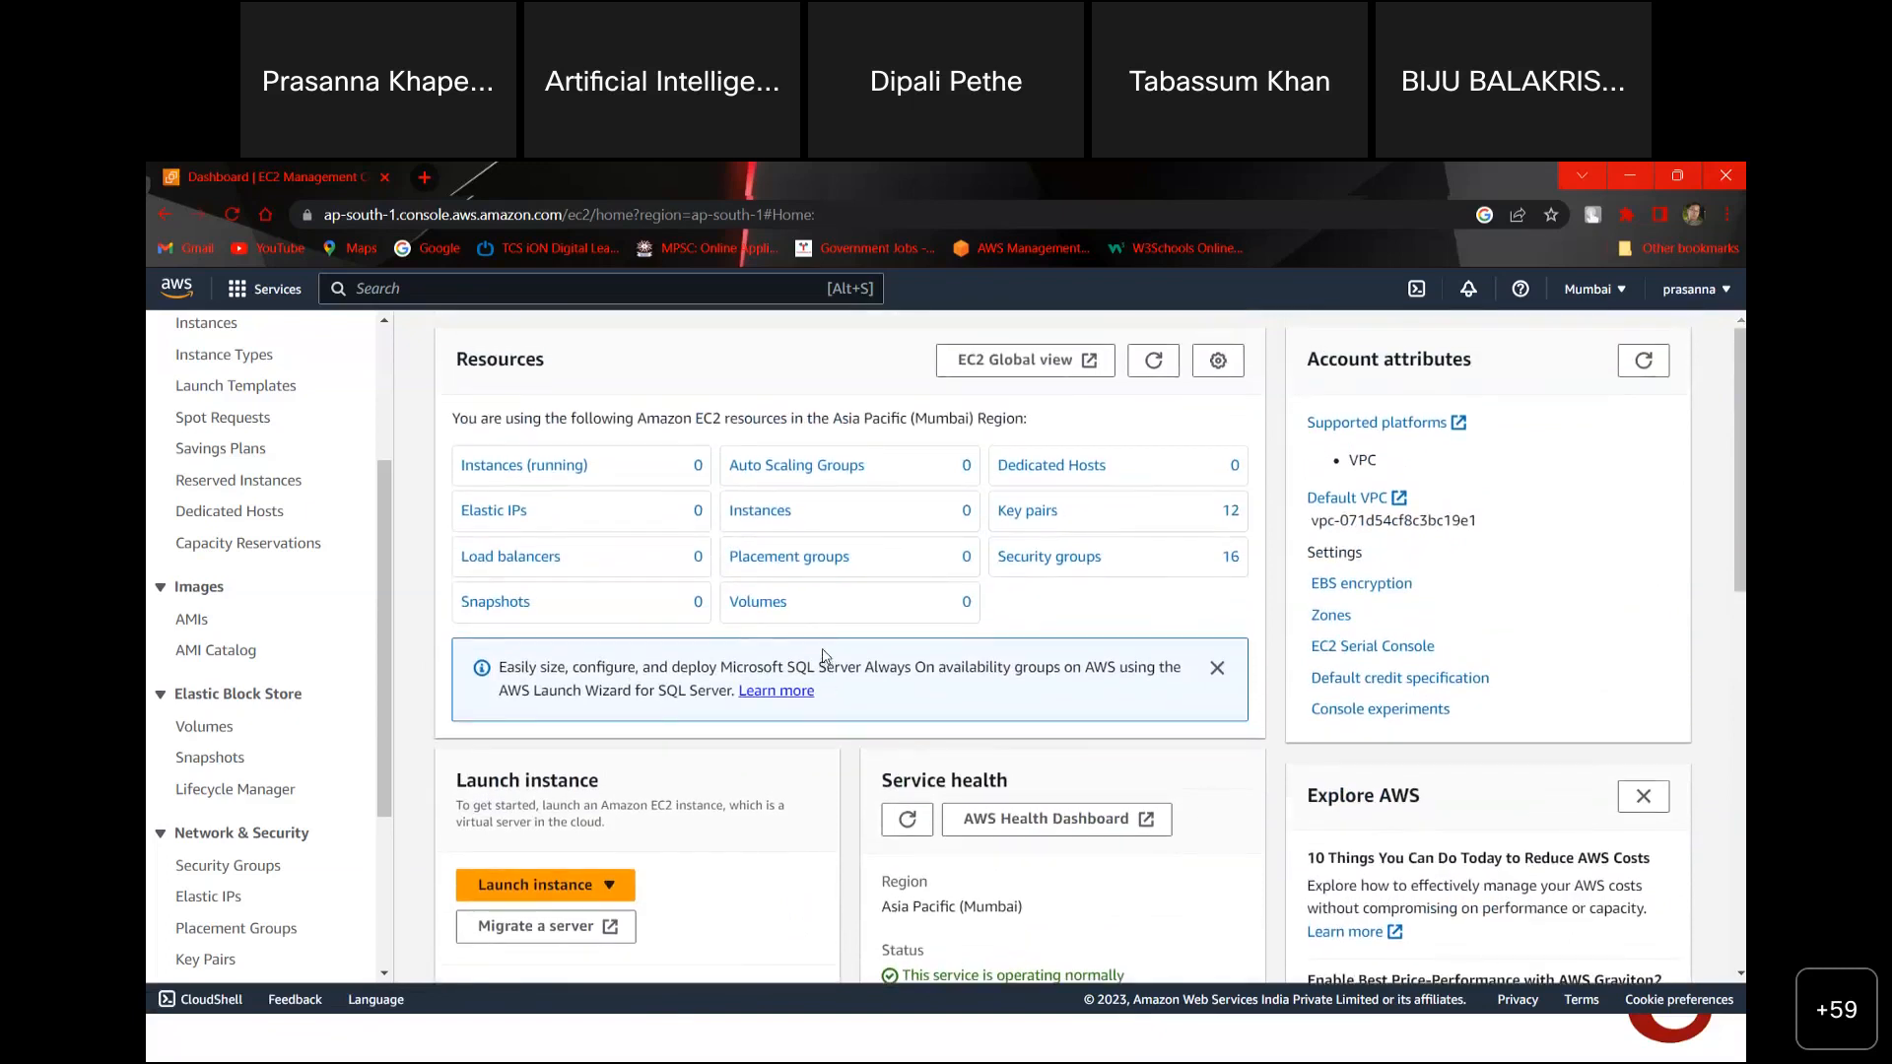
pyautogui.scroll(-3, 825, 657)
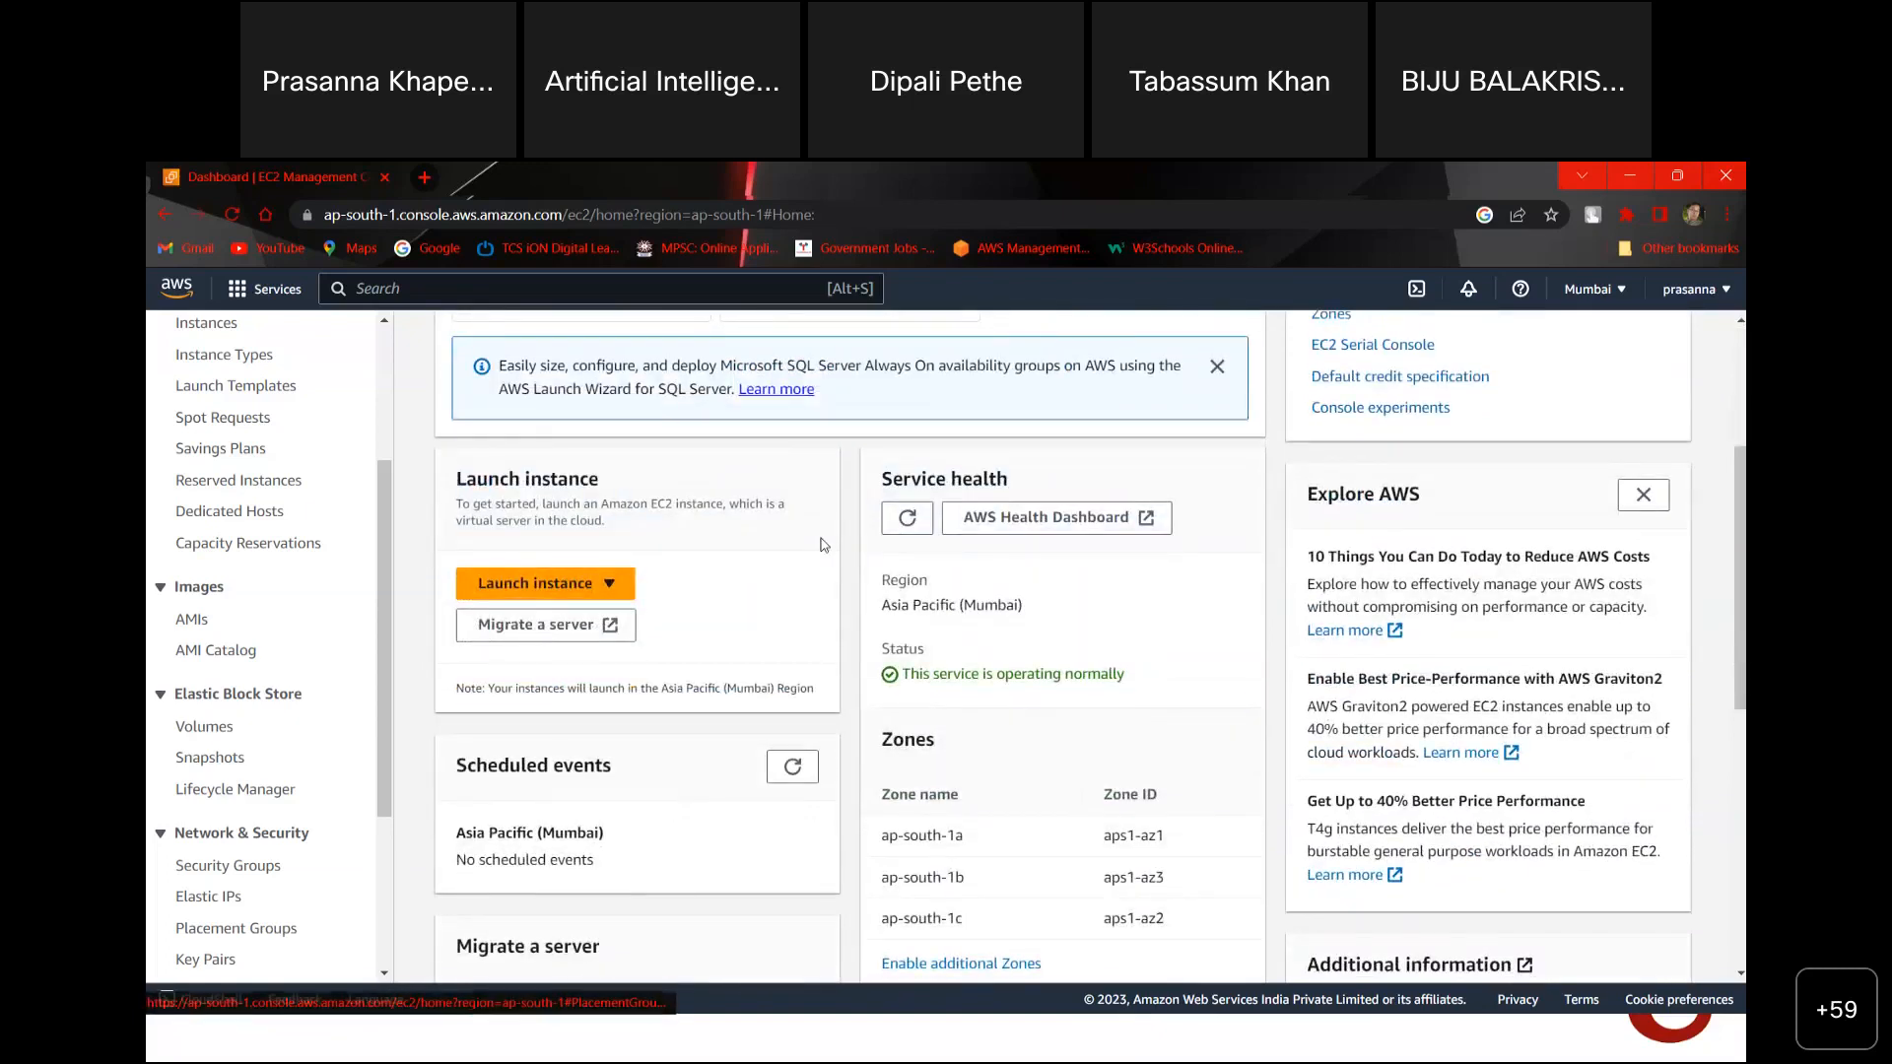
pyautogui.click(578, 595)
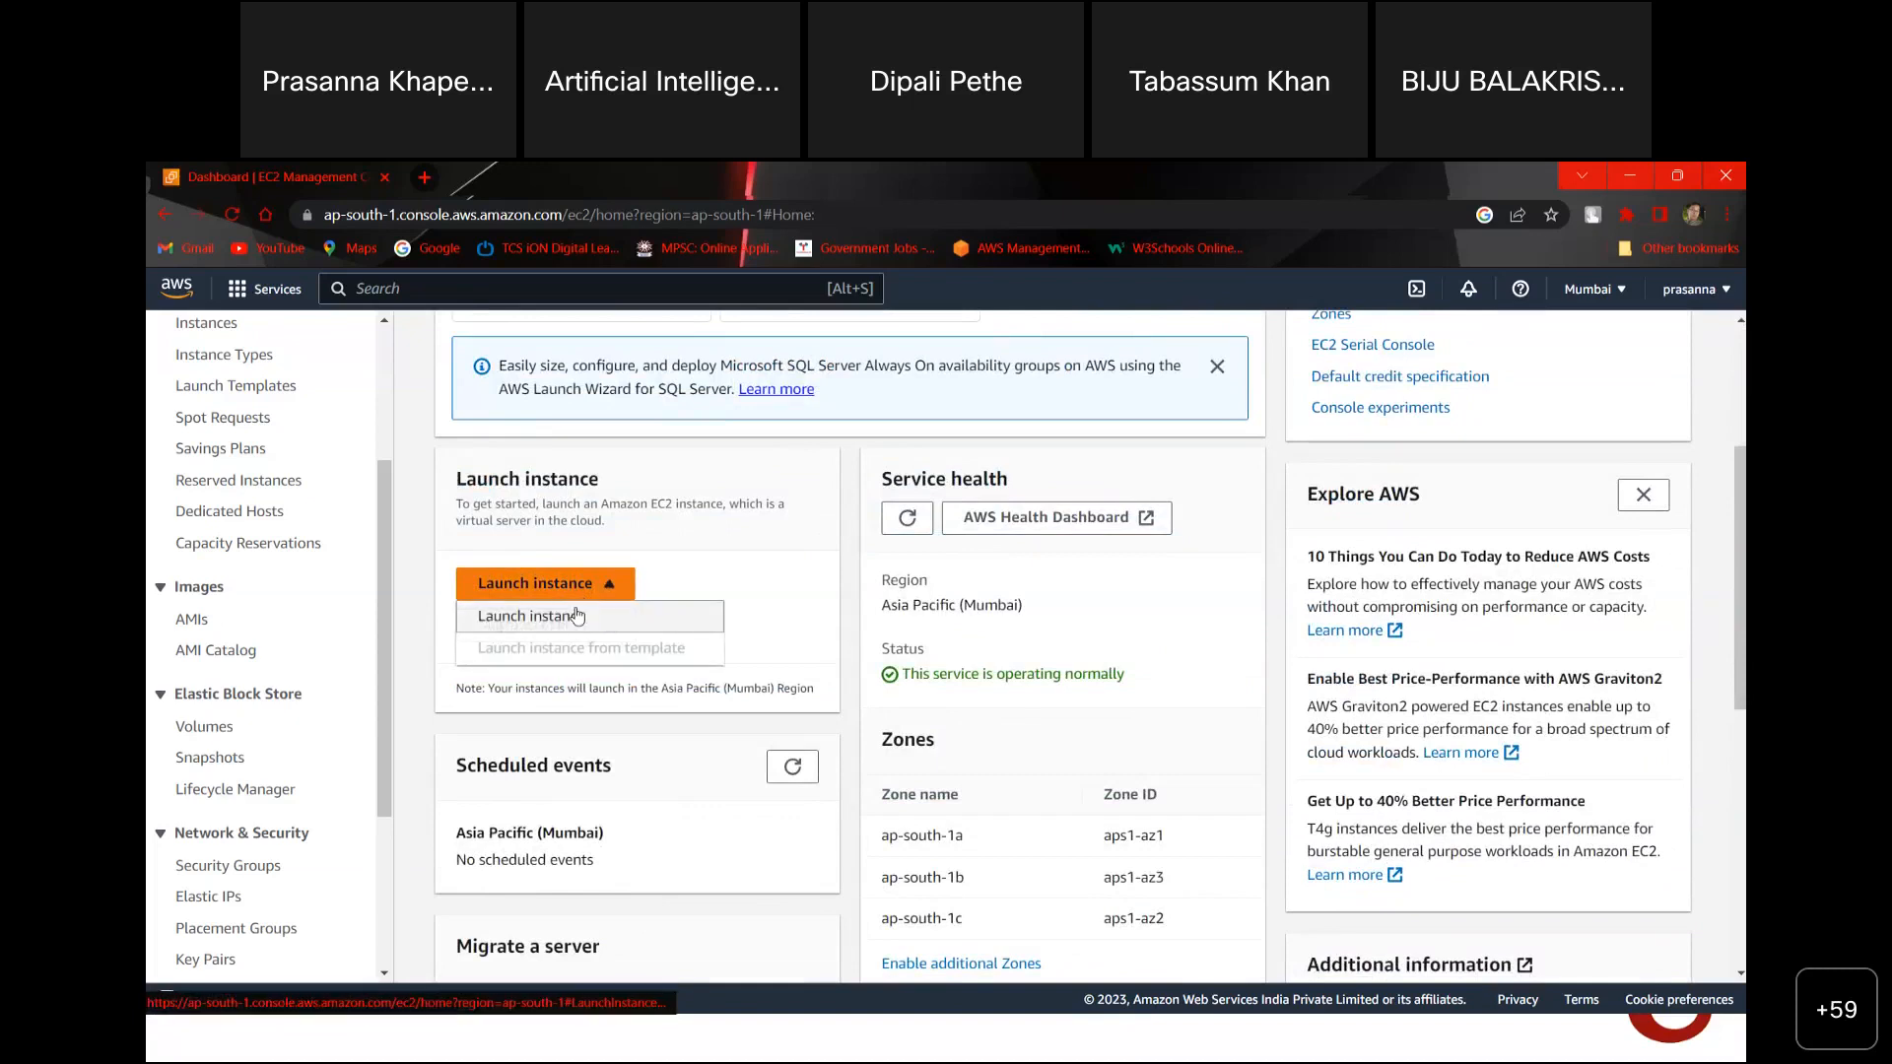
pyautogui.click(577, 621)
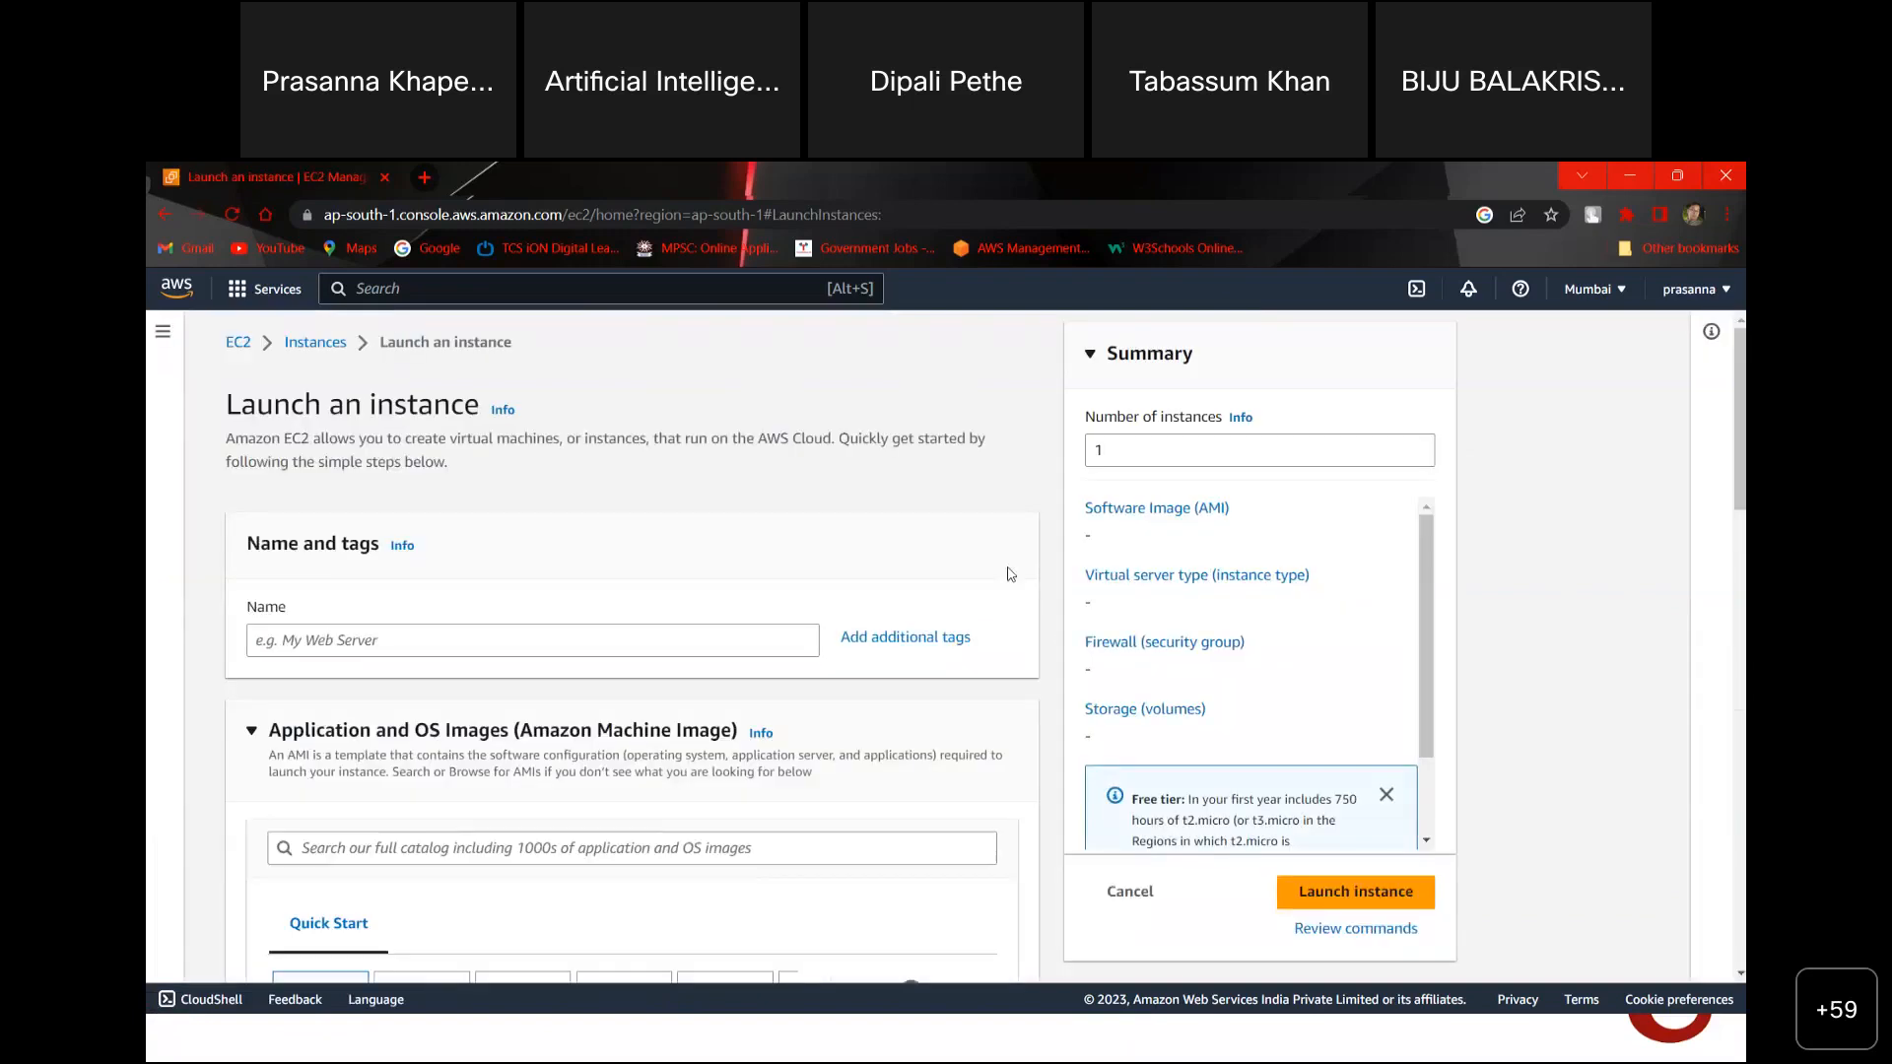
# Step: Browse the Quick Start operating system images for the new instance, from Amazon Linux through to Debian
pyautogui.click(724, 650)
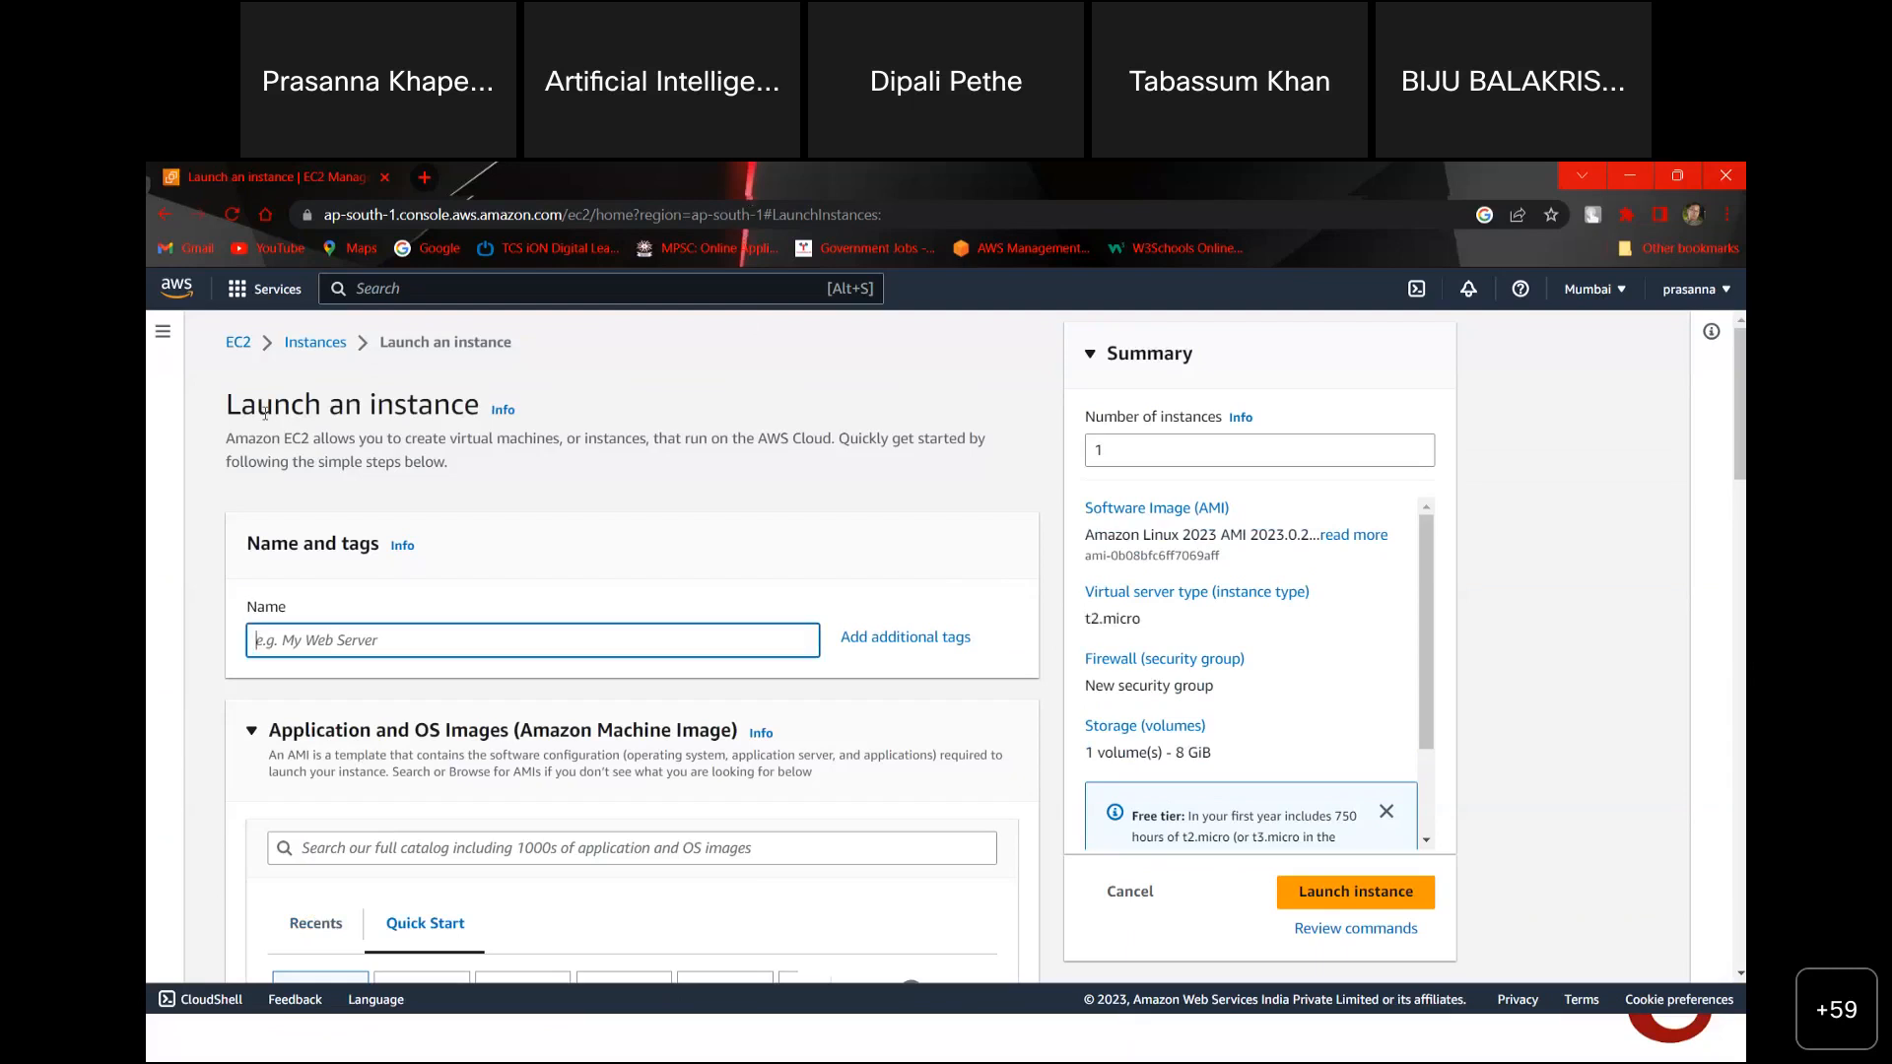
pyautogui.click(432, 530)
pyautogui.scroll(-2, 430, 532)
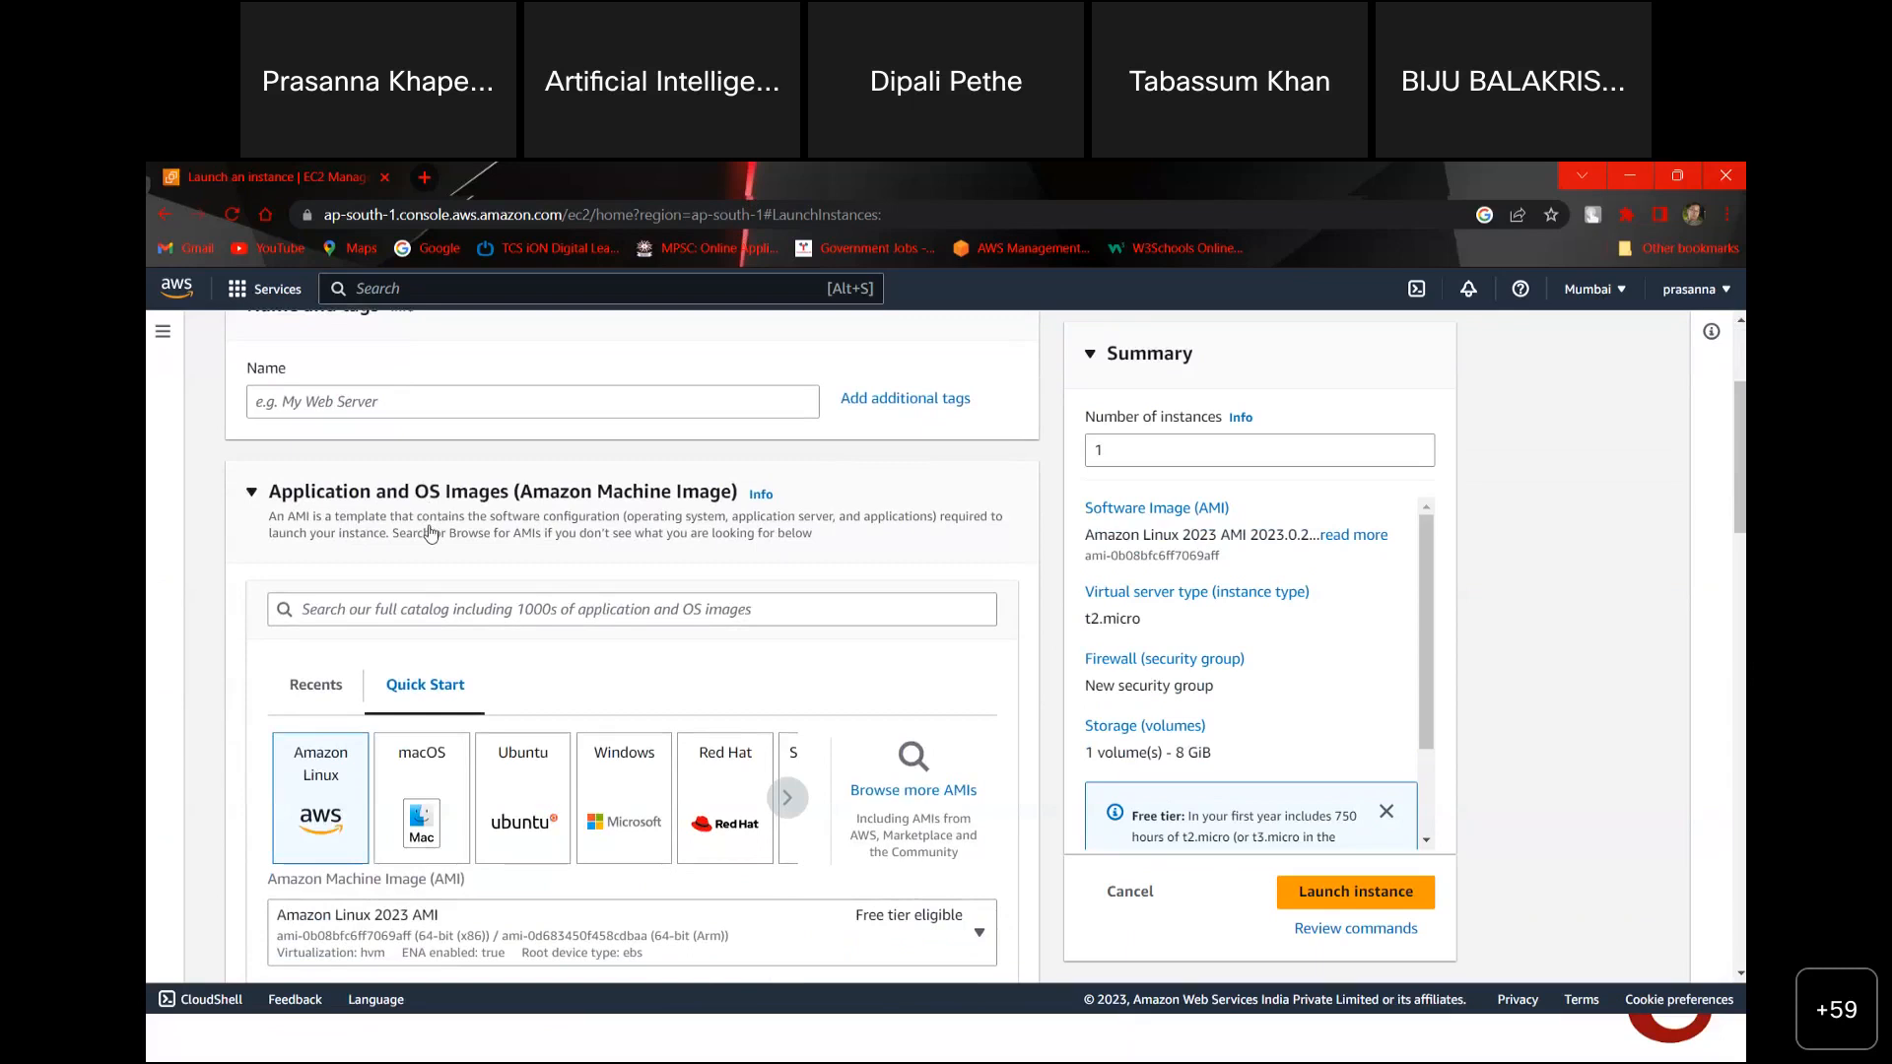
pyautogui.scroll(-1, 430, 533)
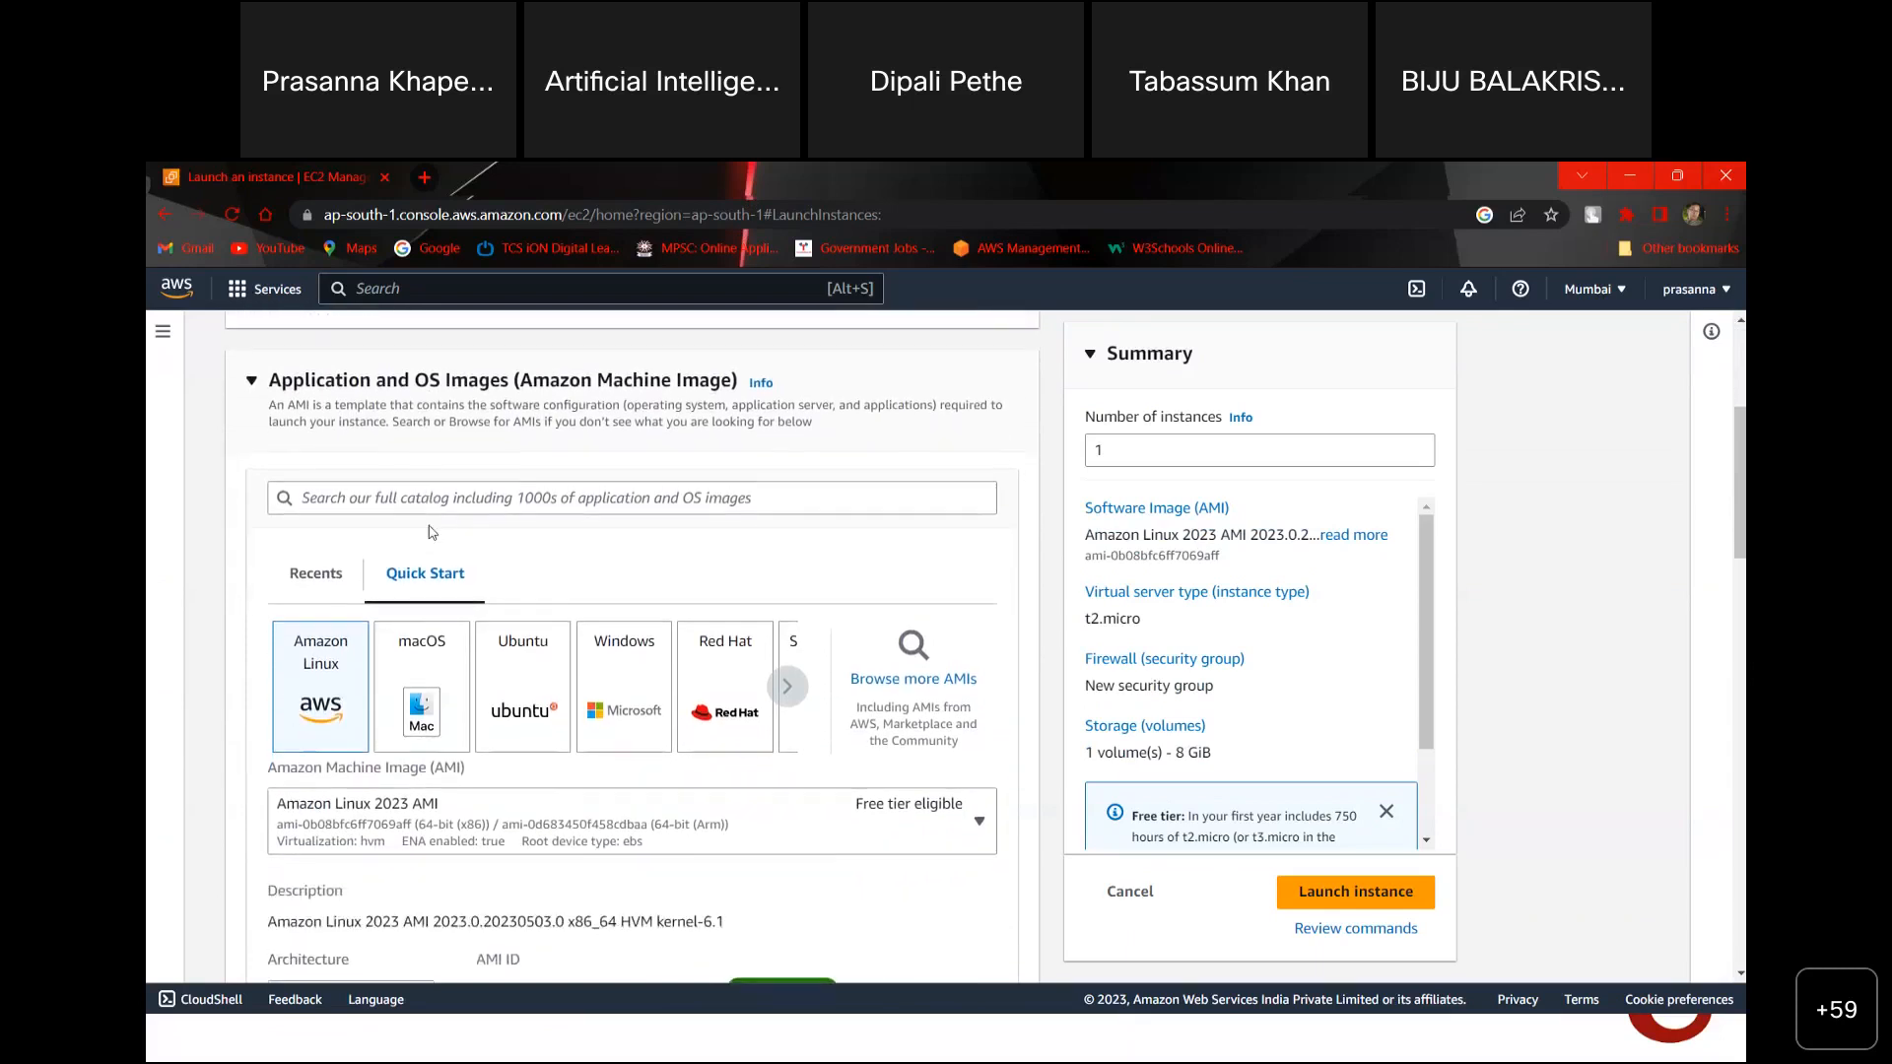
pyautogui.scroll(-3, 429, 532)
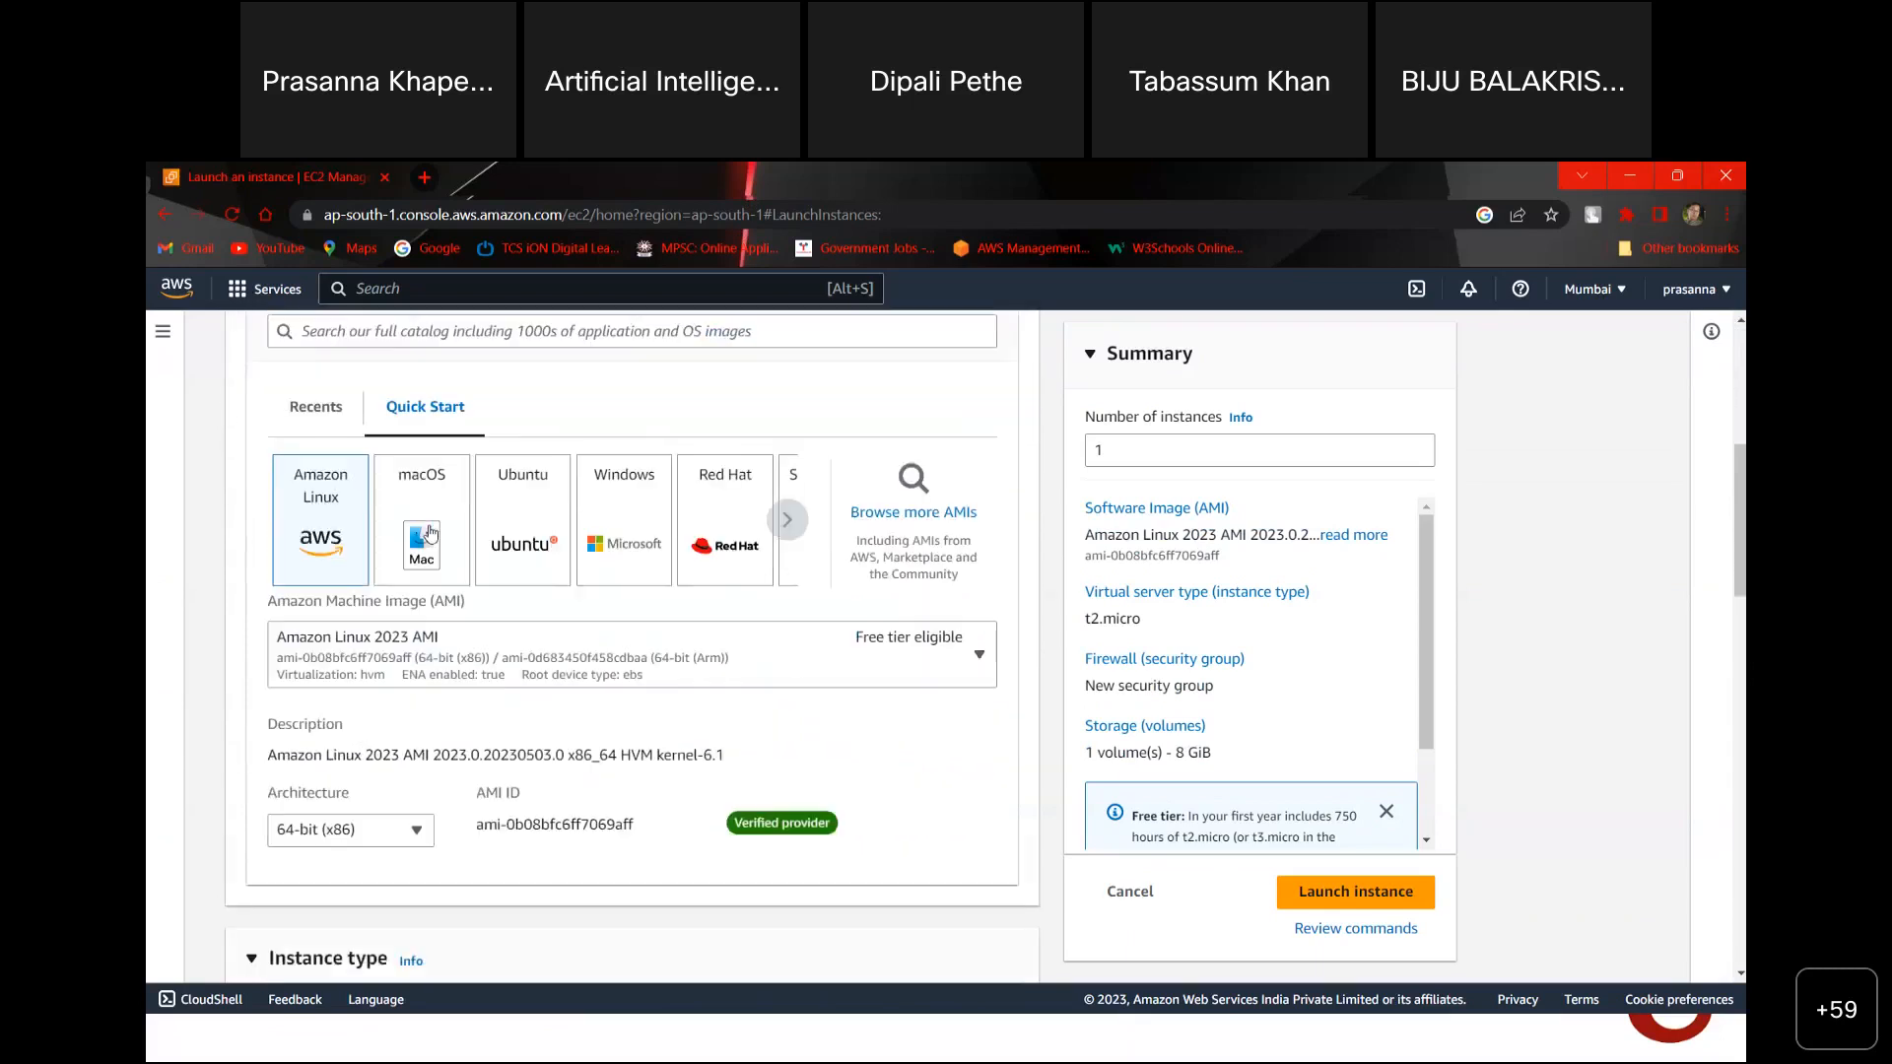
pyautogui.scroll(1, 430, 532)
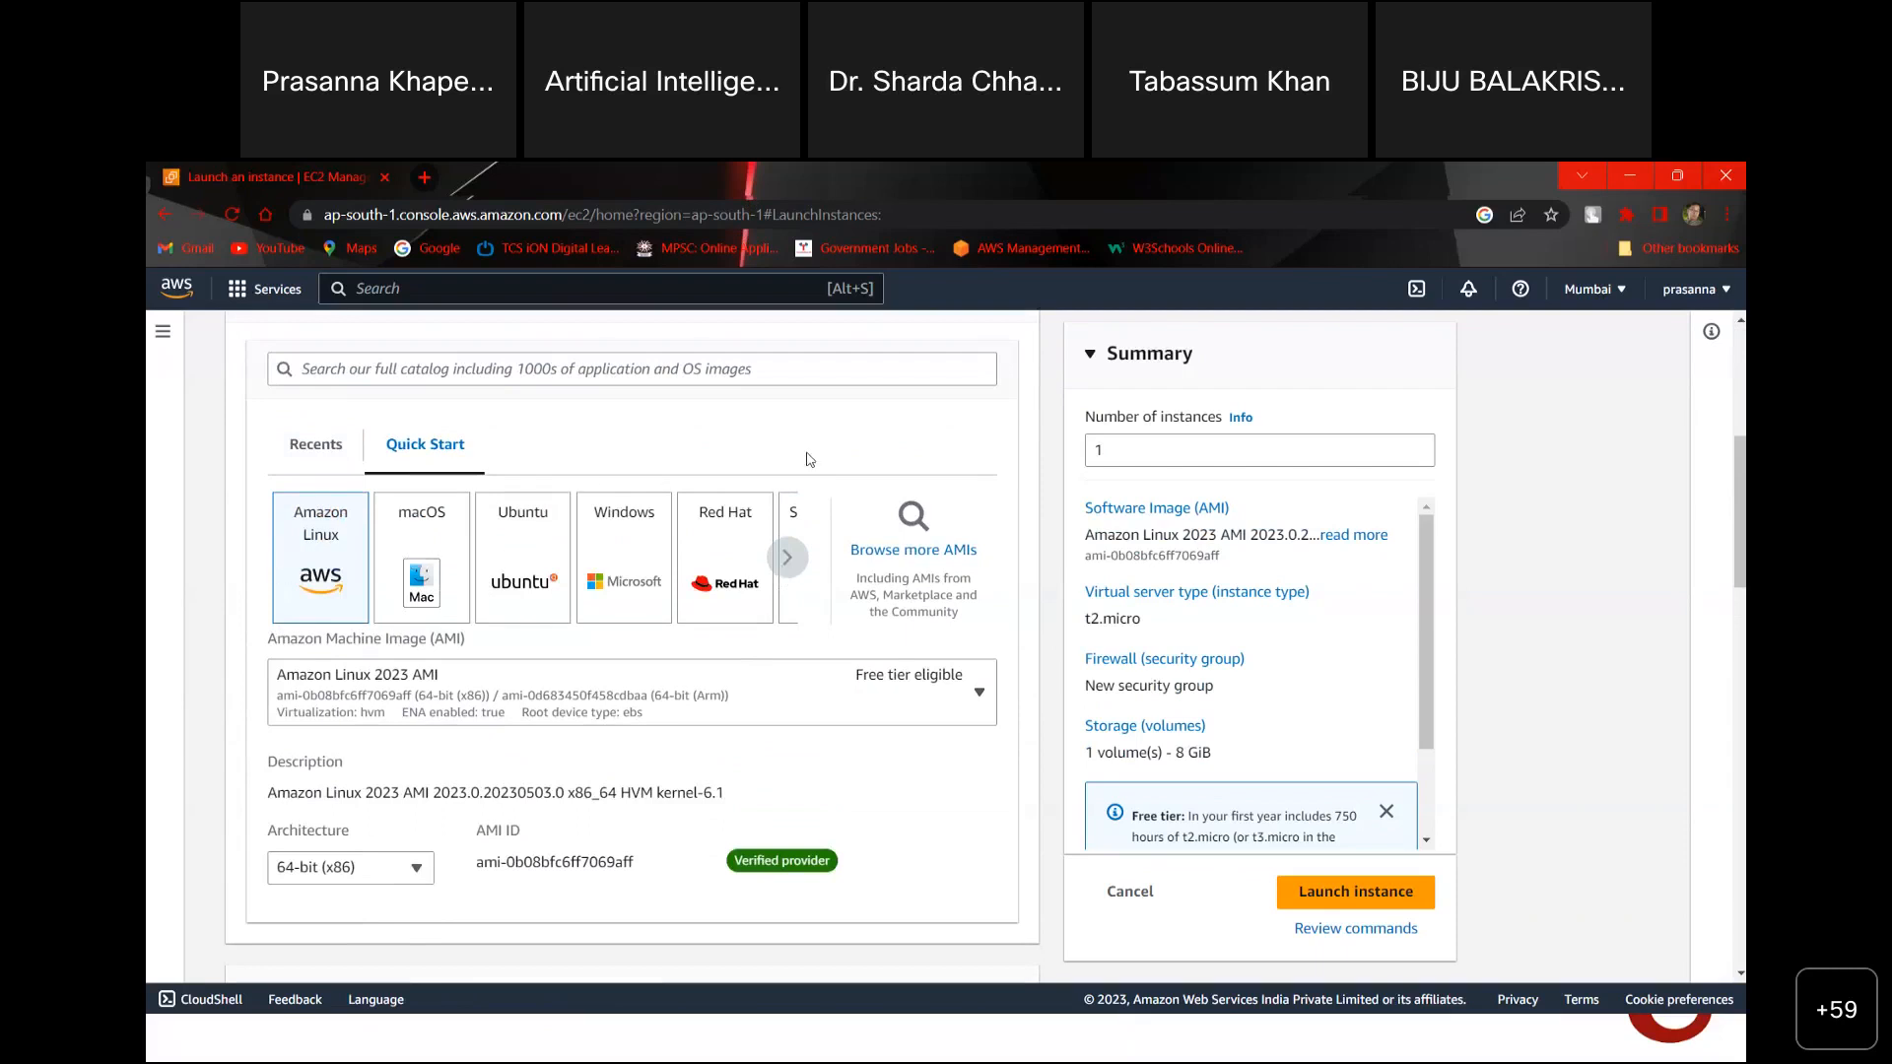
pyautogui.click(789, 559)
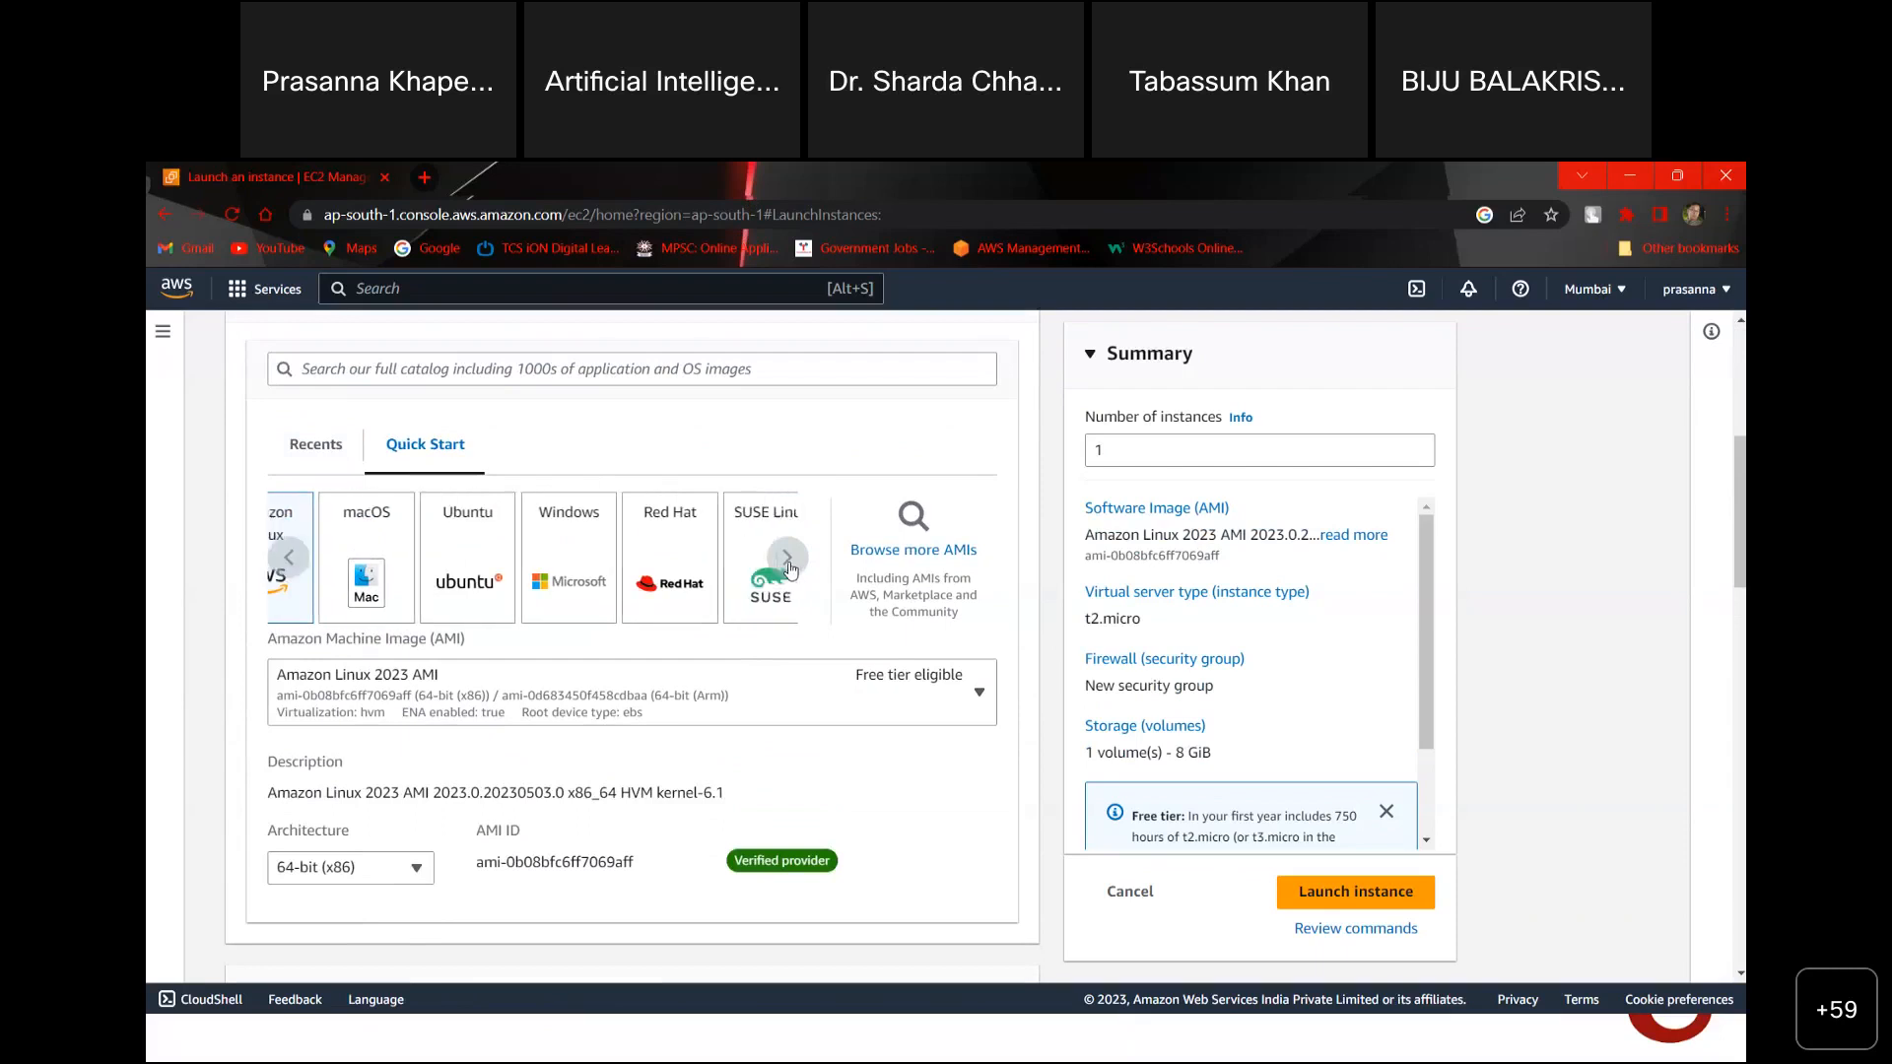
pyautogui.click(790, 559)
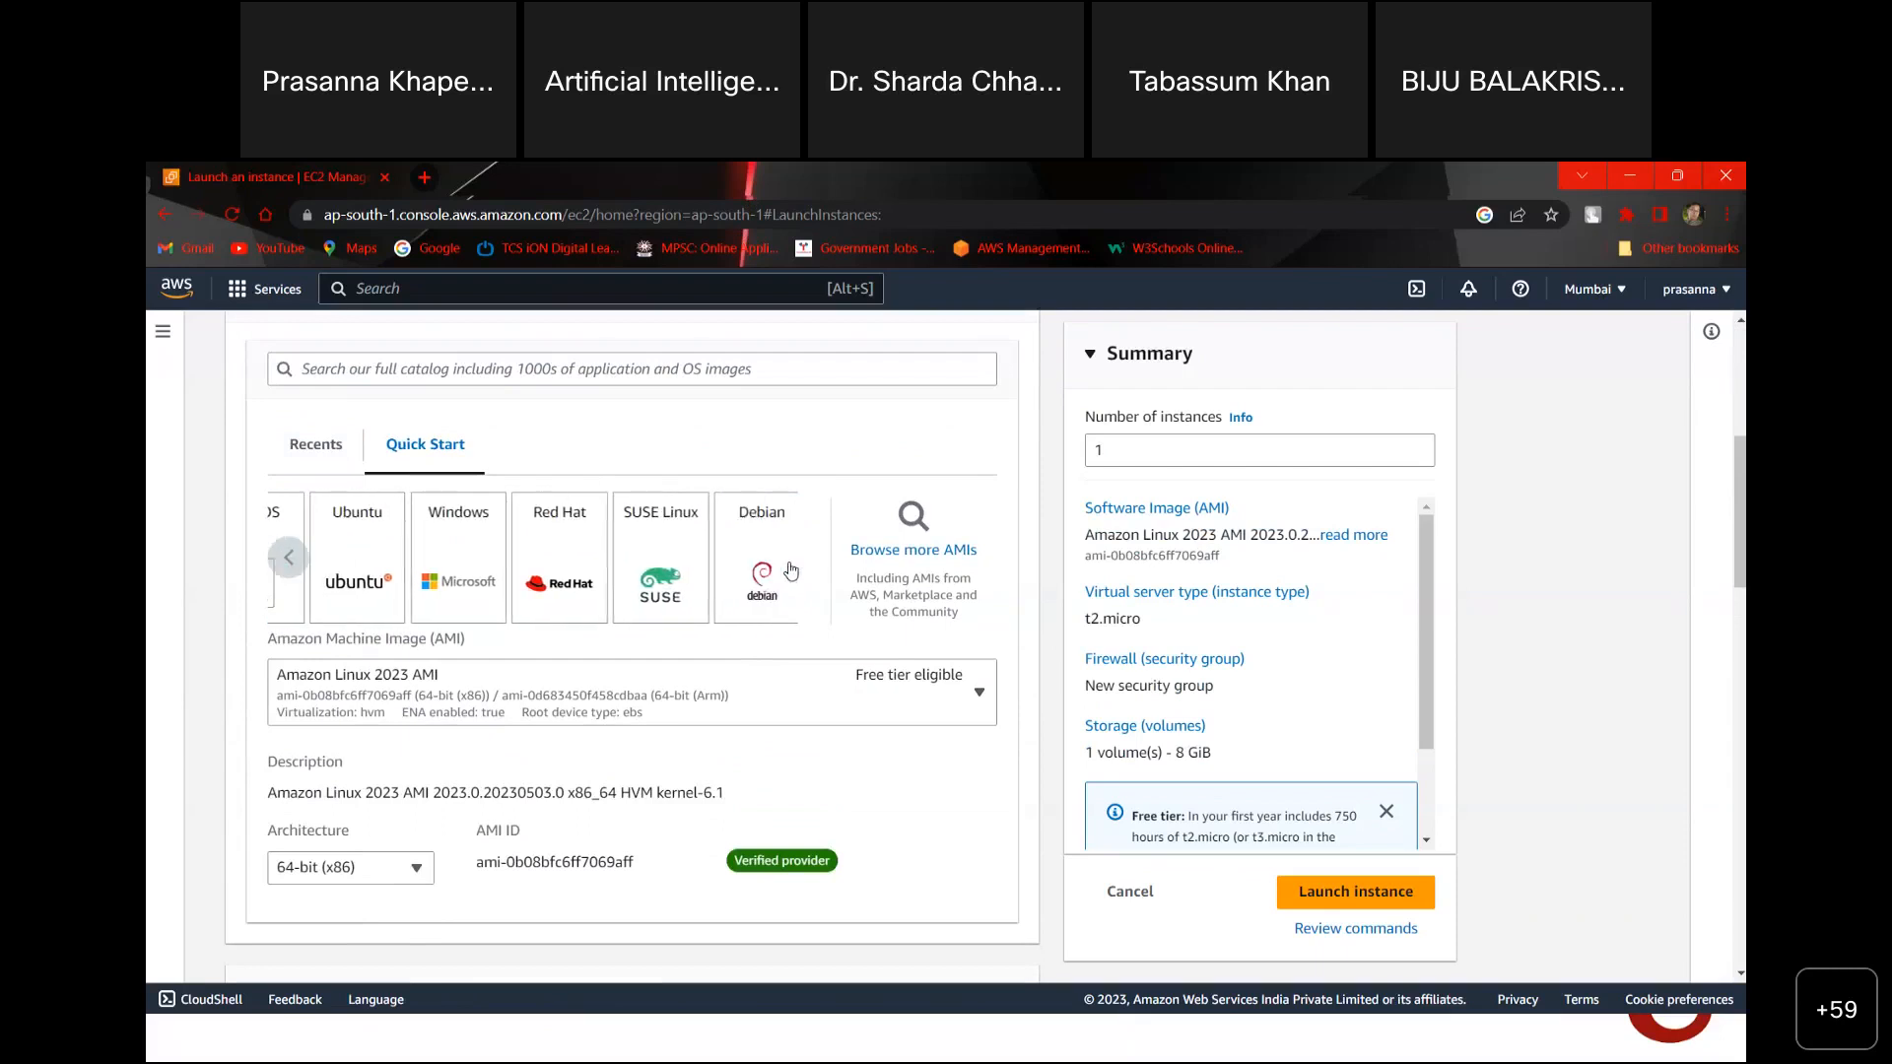
pyautogui.click(287, 572)
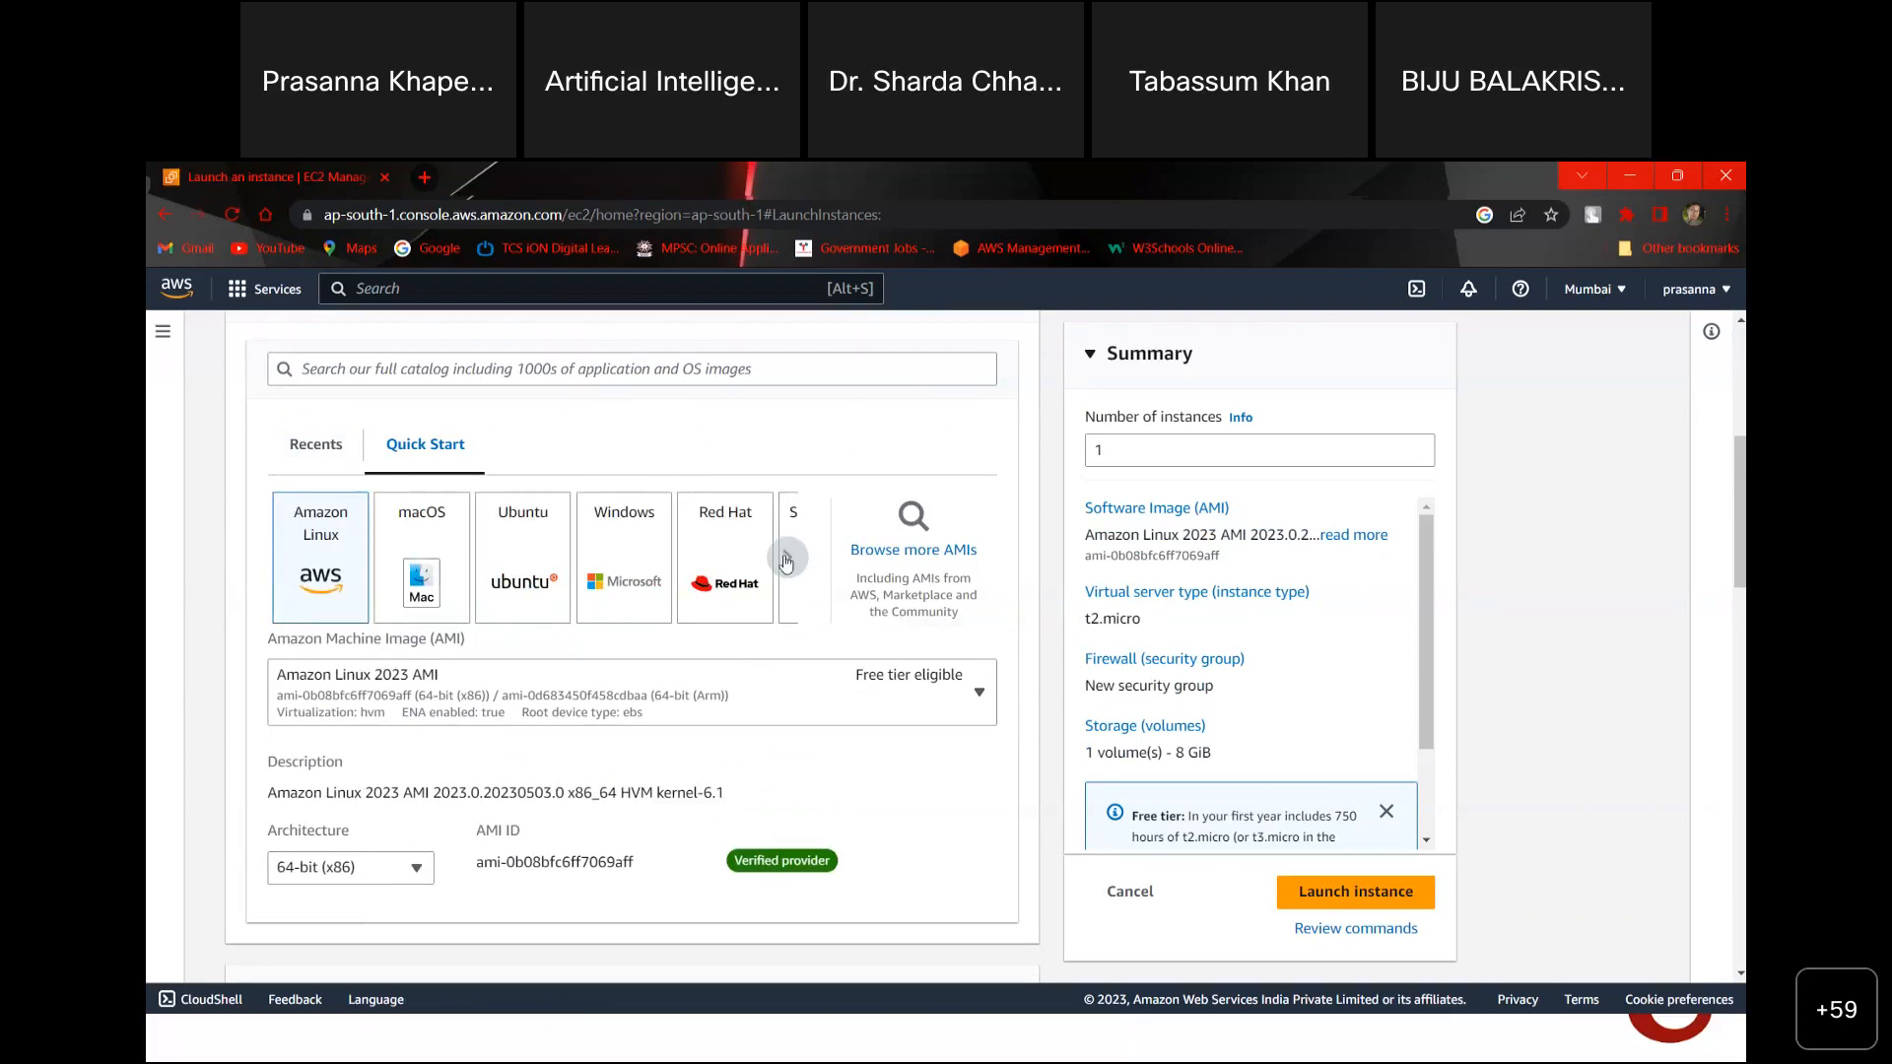
pyautogui.click(786, 559)
pyautogui.click(291, 564)
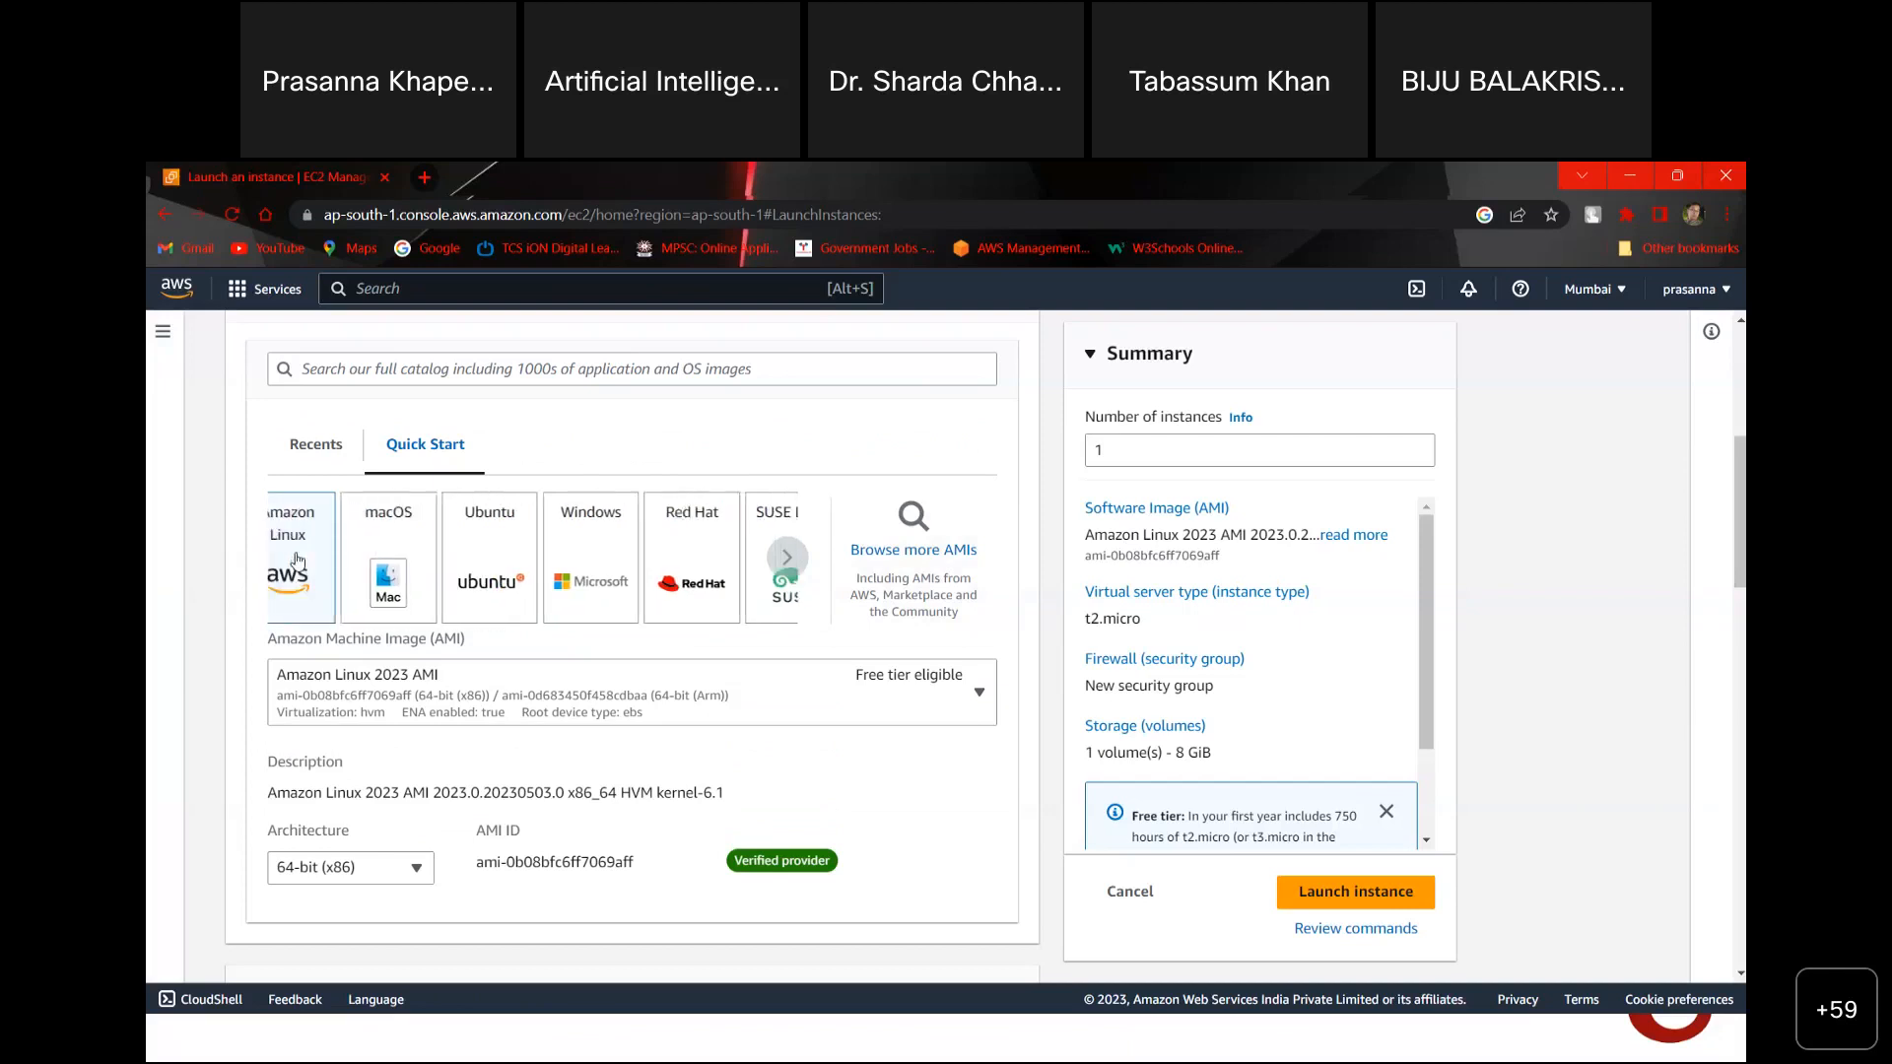
# Step: Review the Amazon Linux 2023 image details and the list of available instance types with their memory and pricing
pyautogui.scroll(-1, 481, 731)
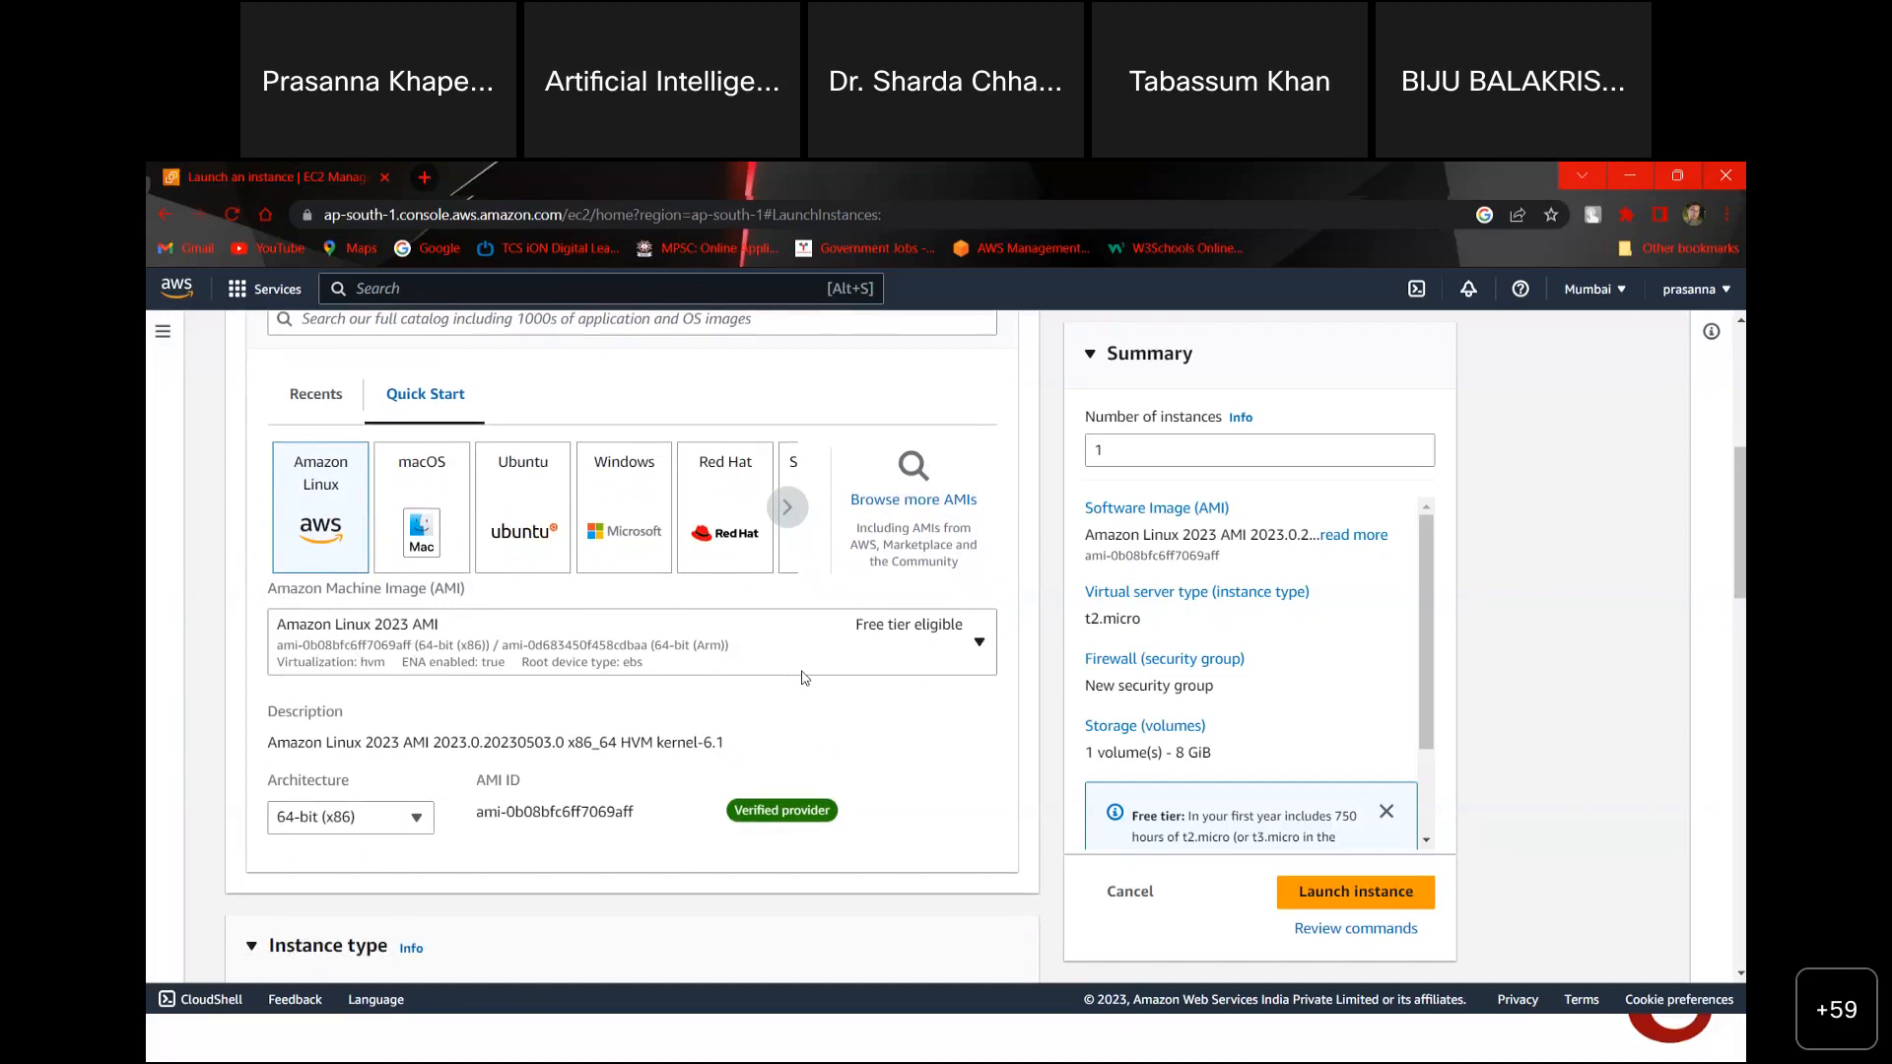
pyautogui.scroll(-3, 806, 678)
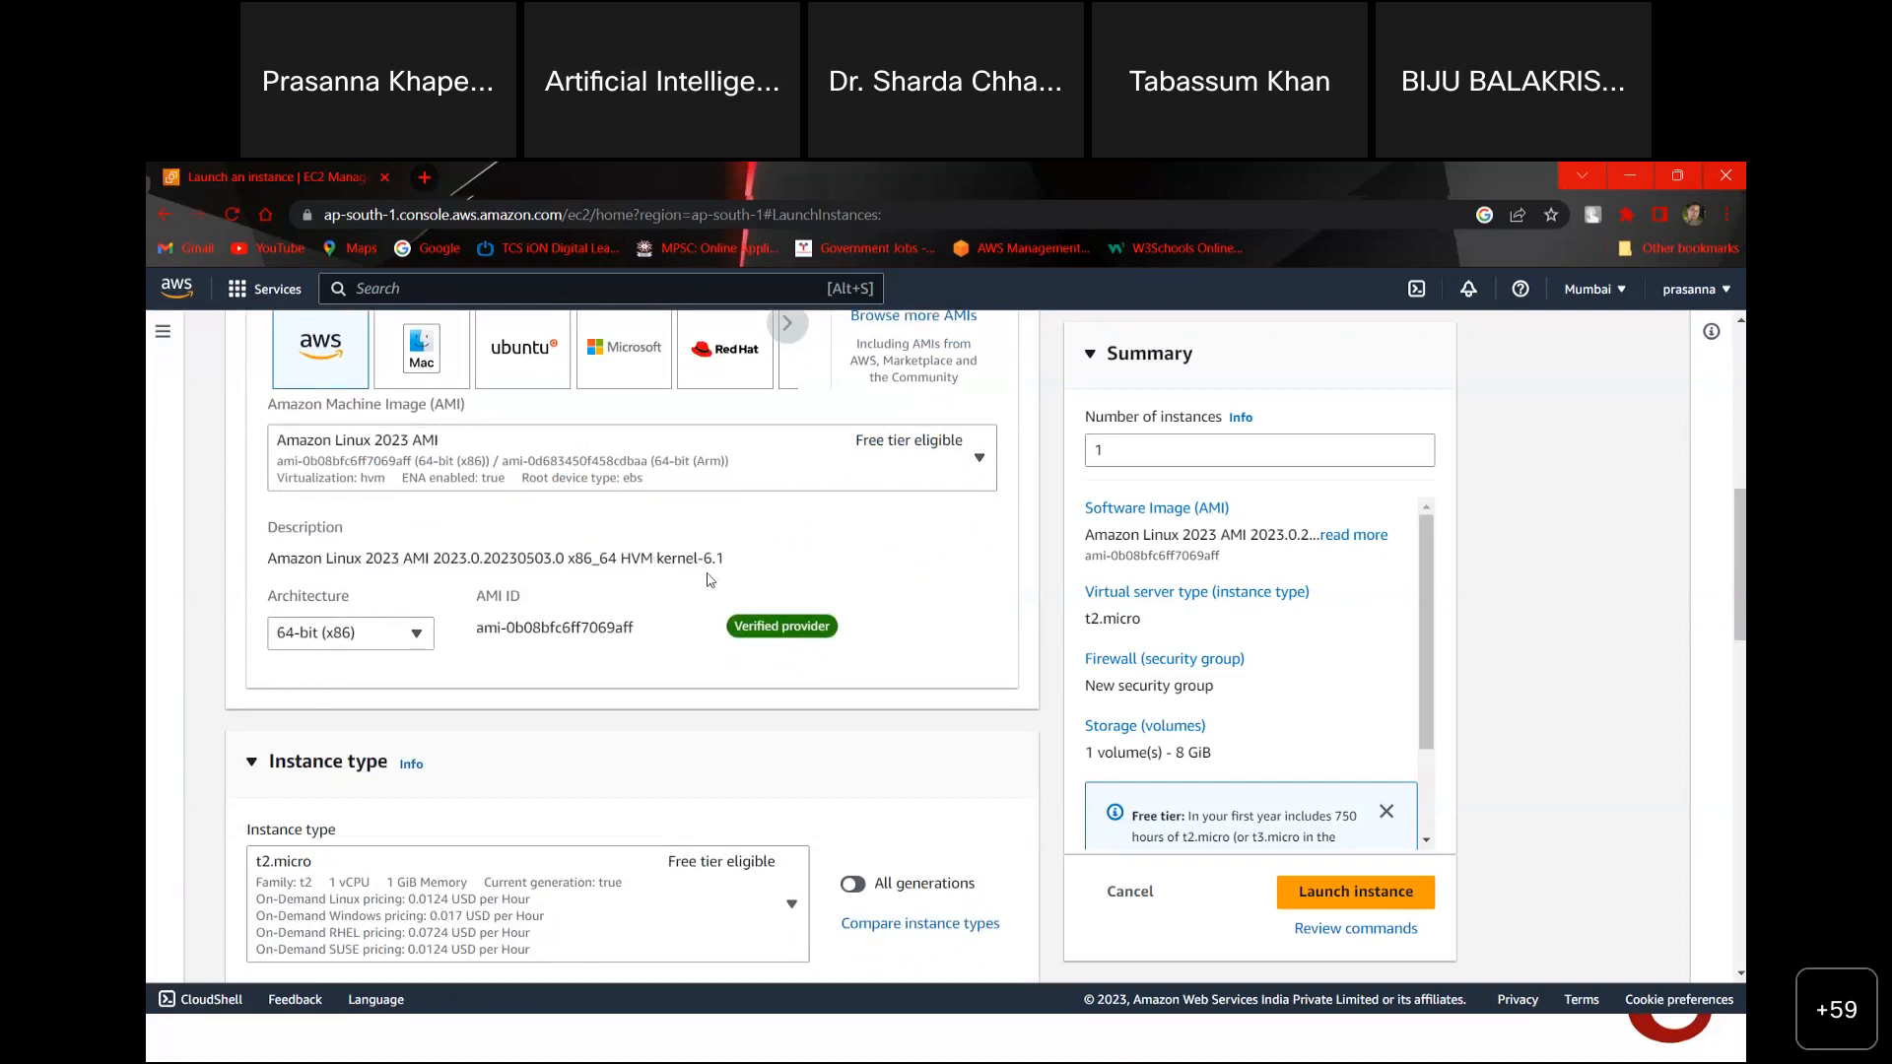
pyautogui.scroll(-2, 731, 574)
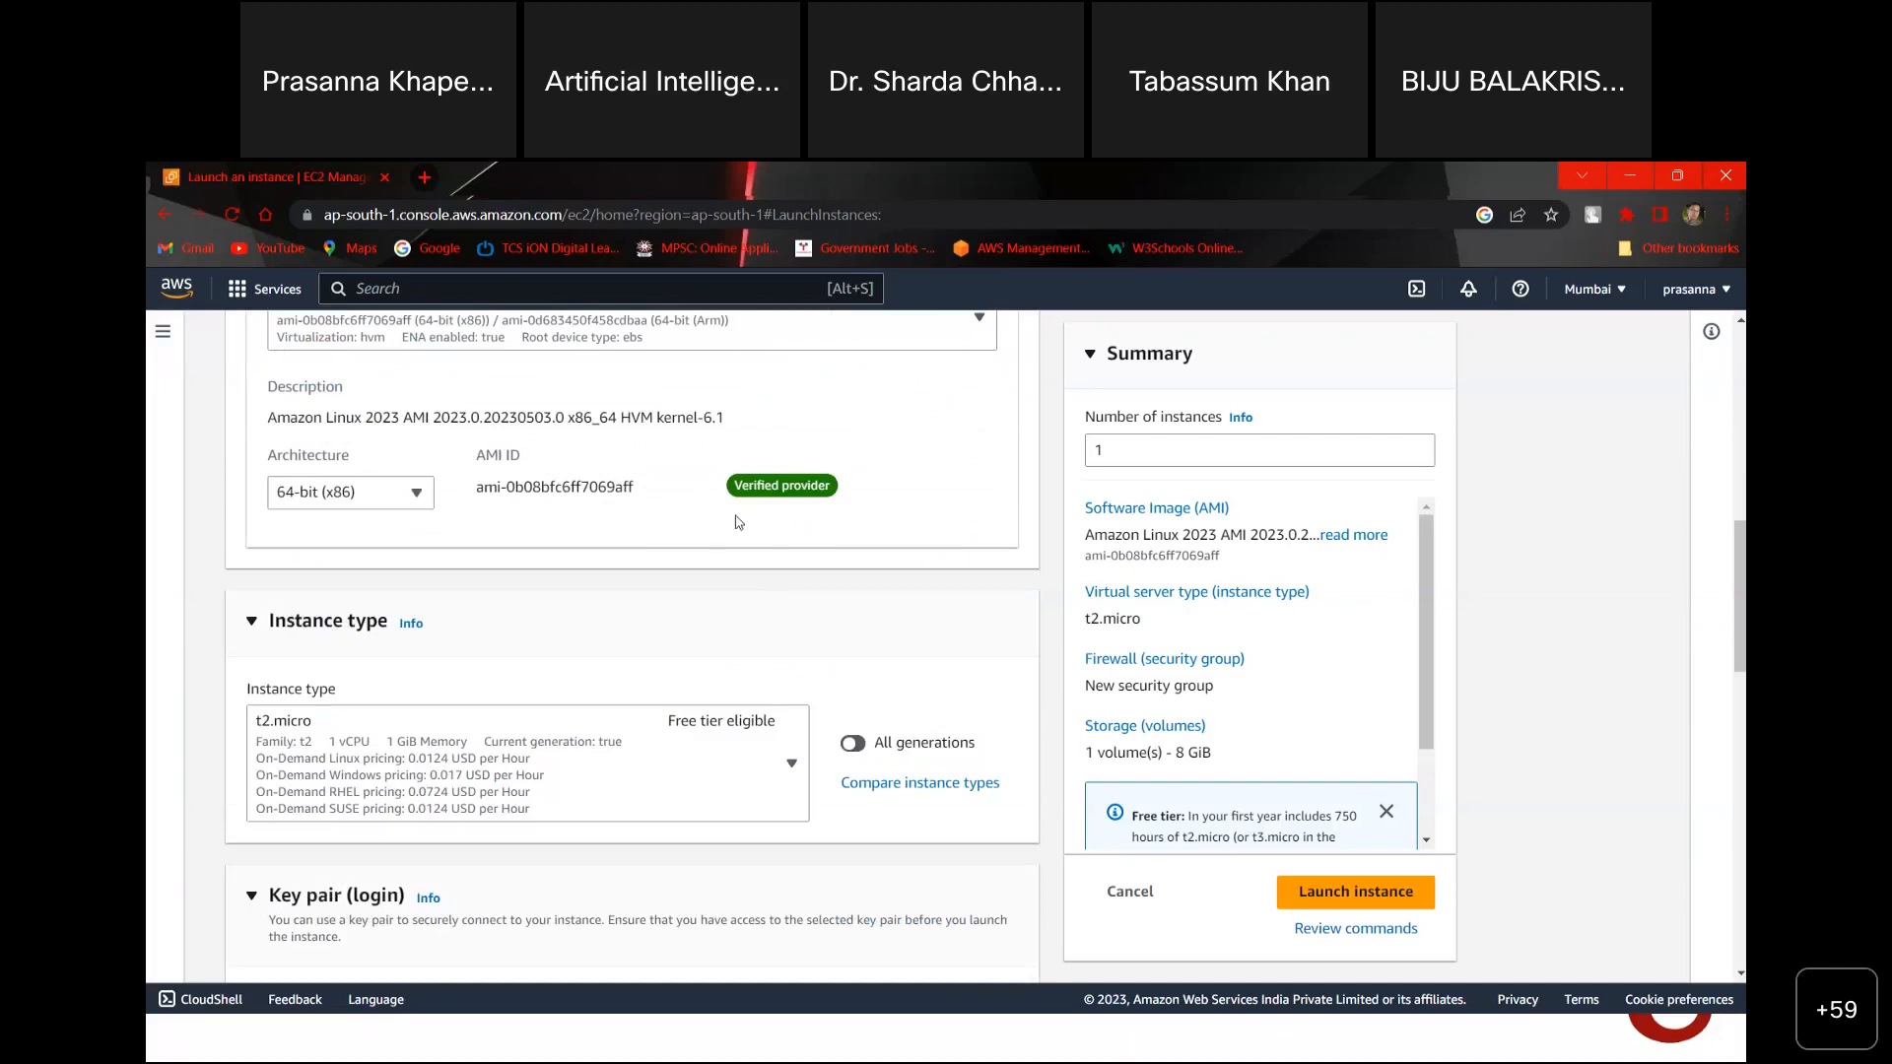
pyautogui.scroll(-2, 739, 522)
pyautogui.click(792, 583)
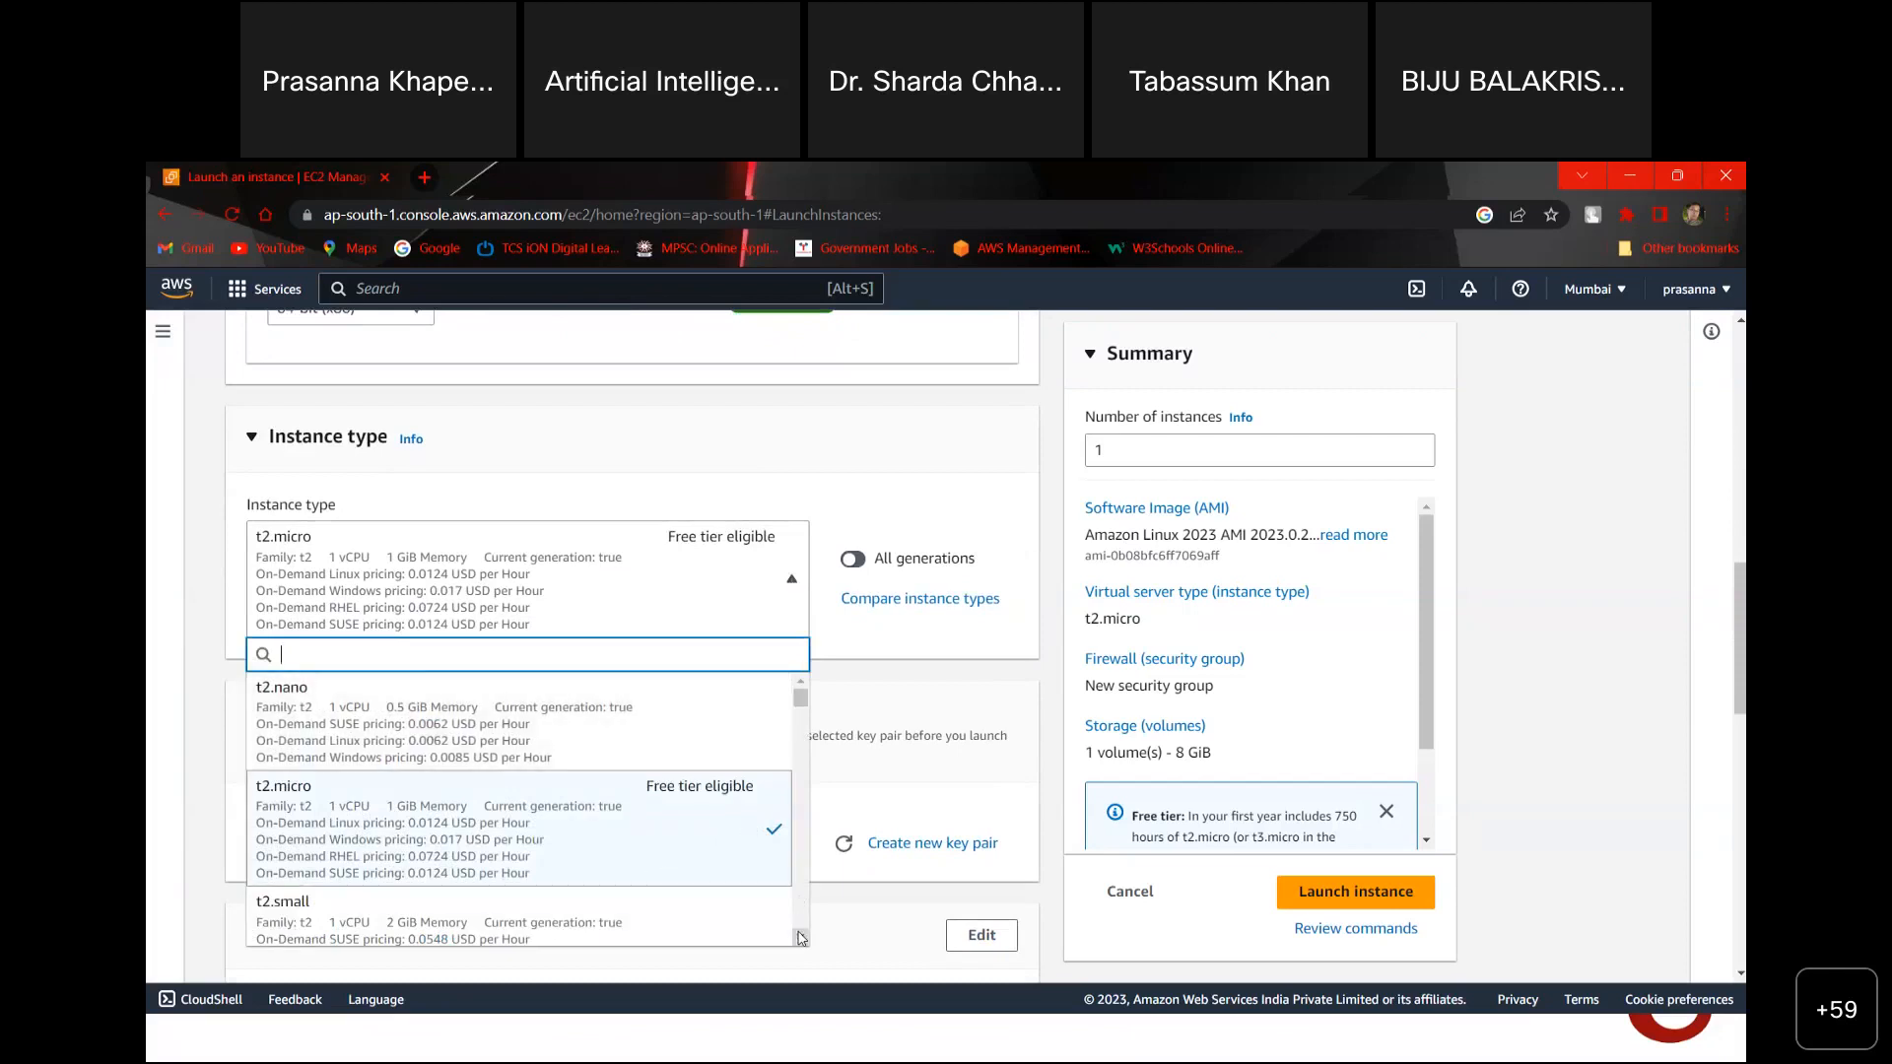
pyautogui.scroll(-4, 801, 937)
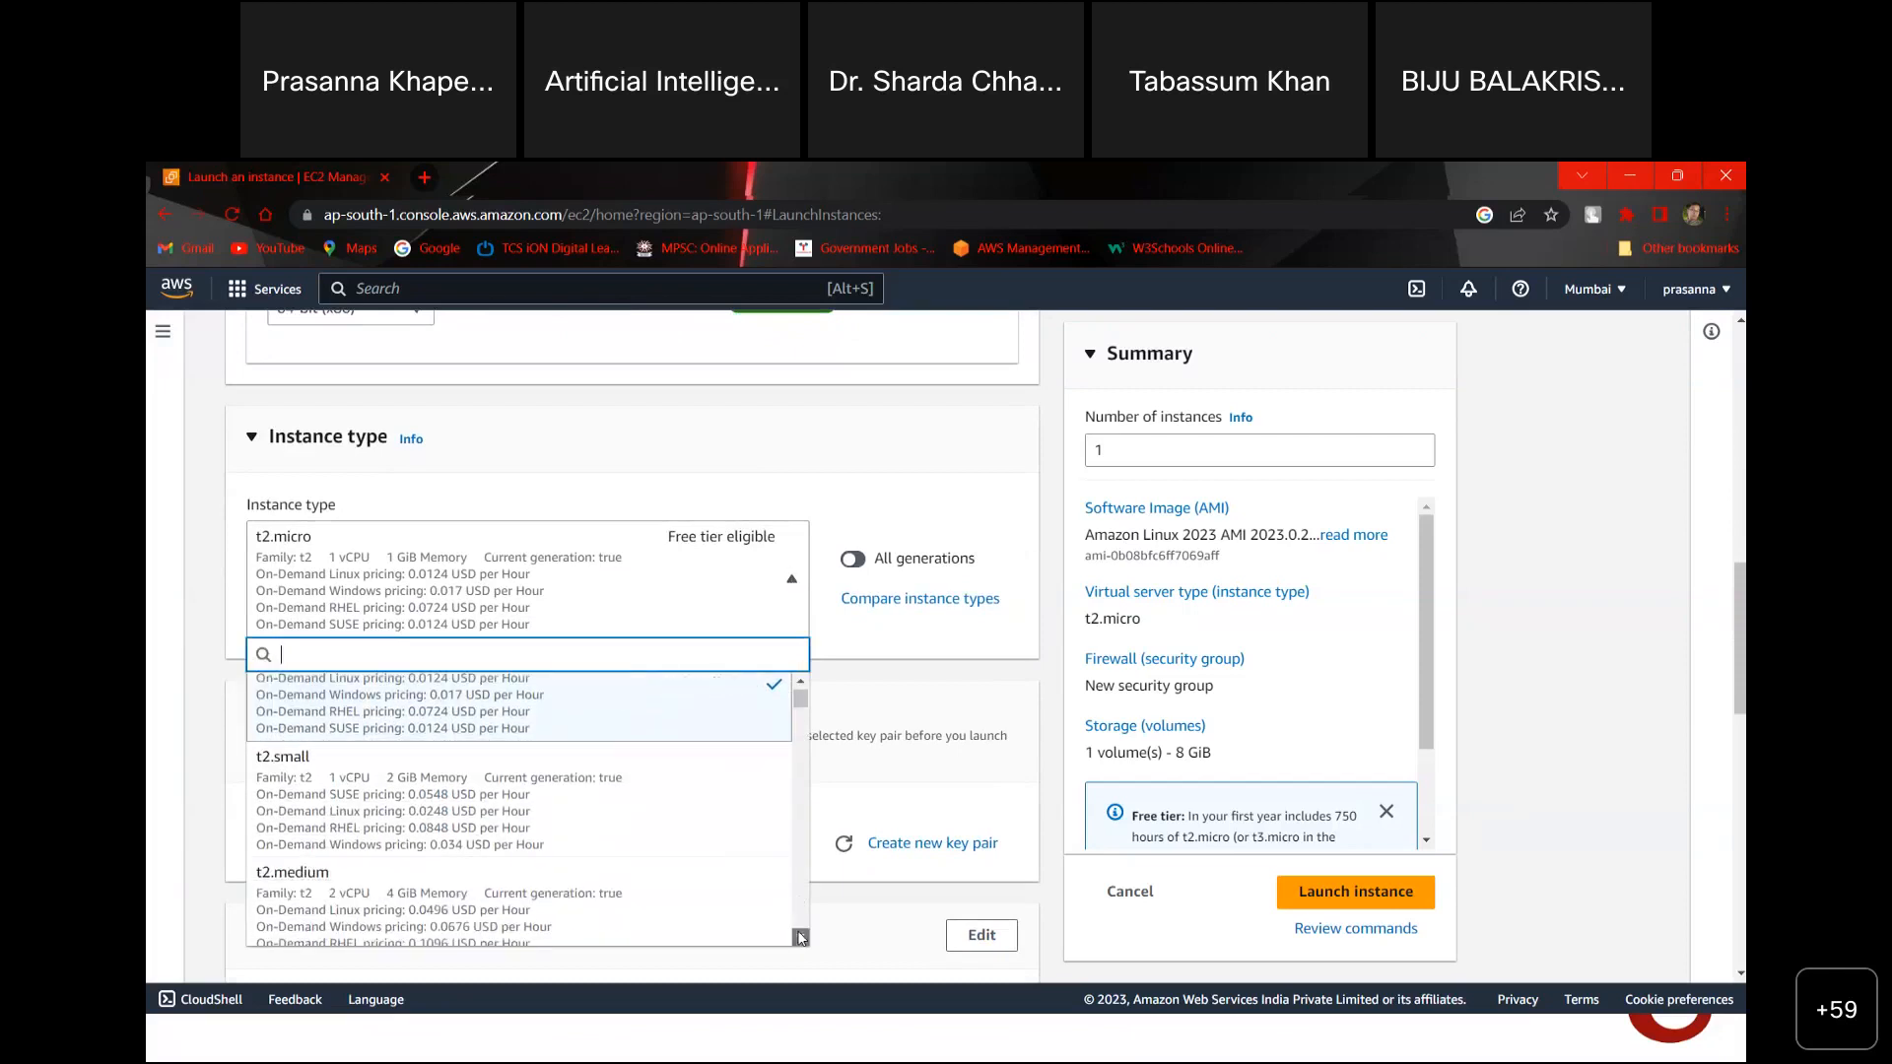
pyautogui.scroll(-2, 801, 937)
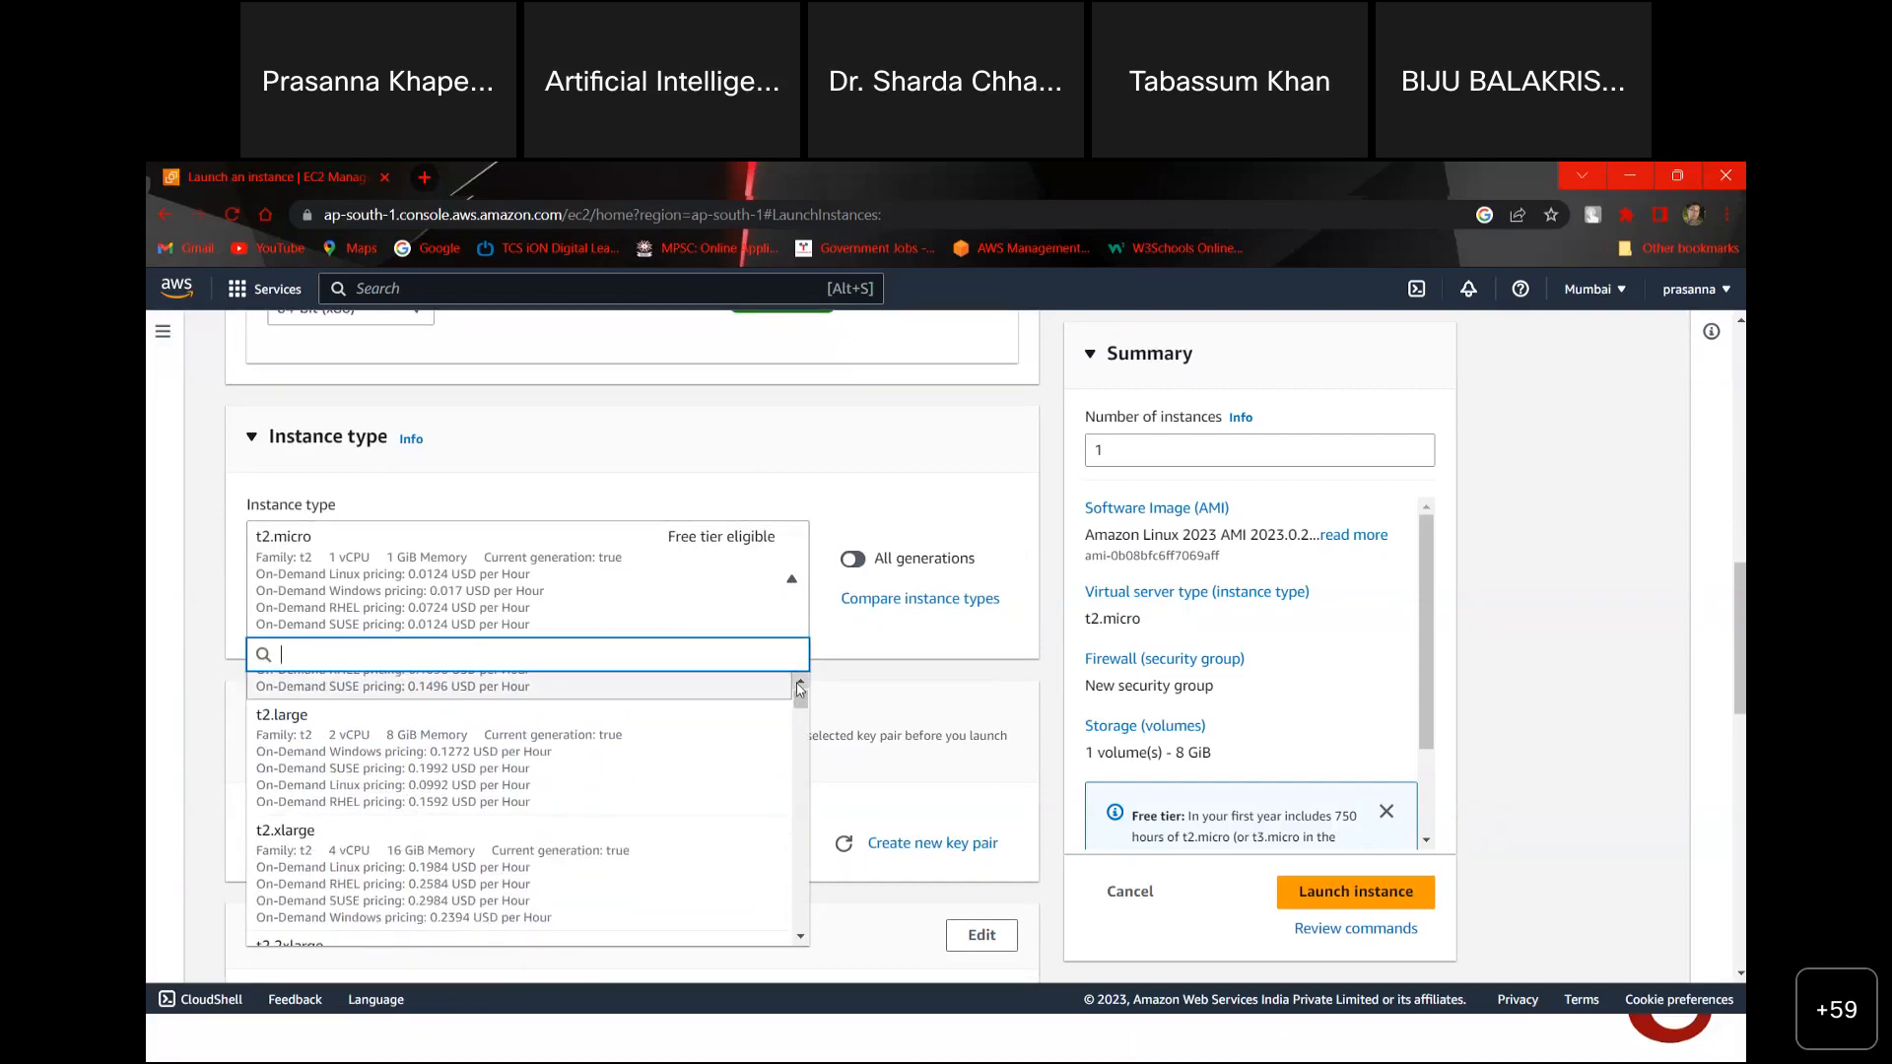
pyautogui.click(1002, 234)
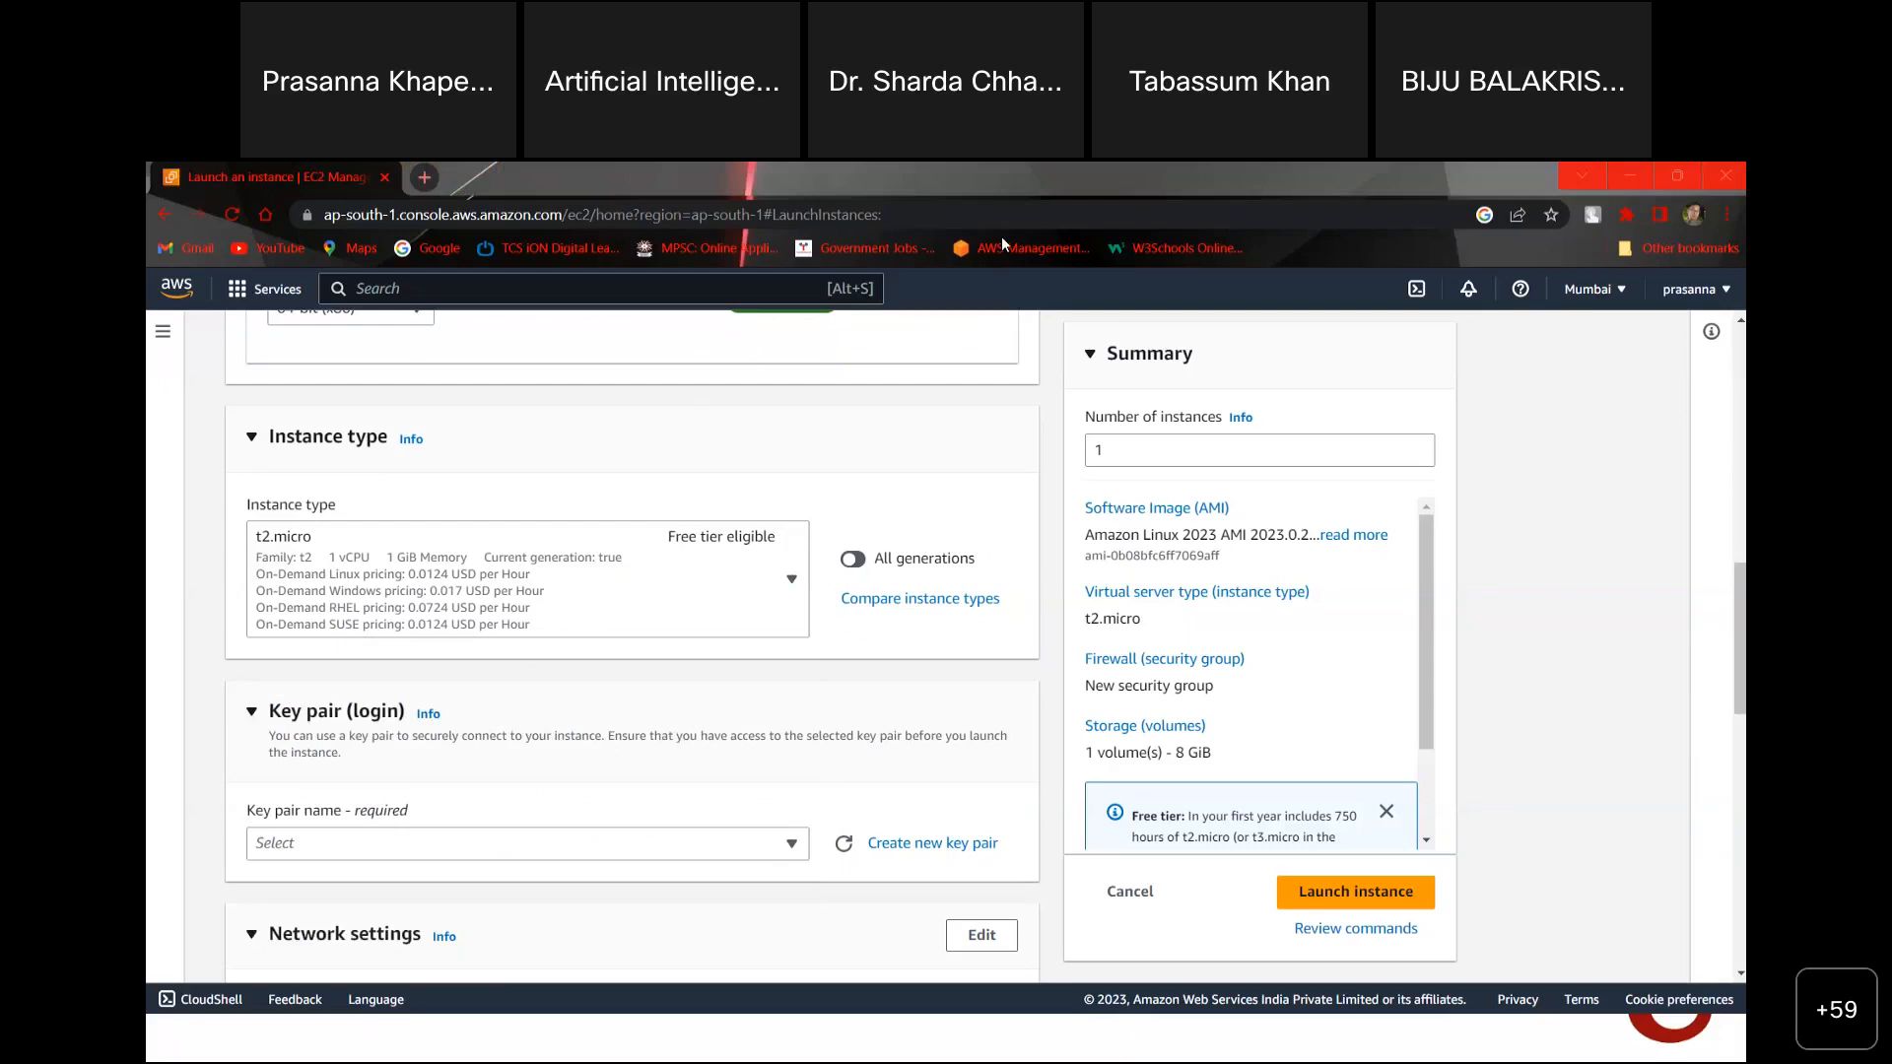
pyautogui.click(900, 465)
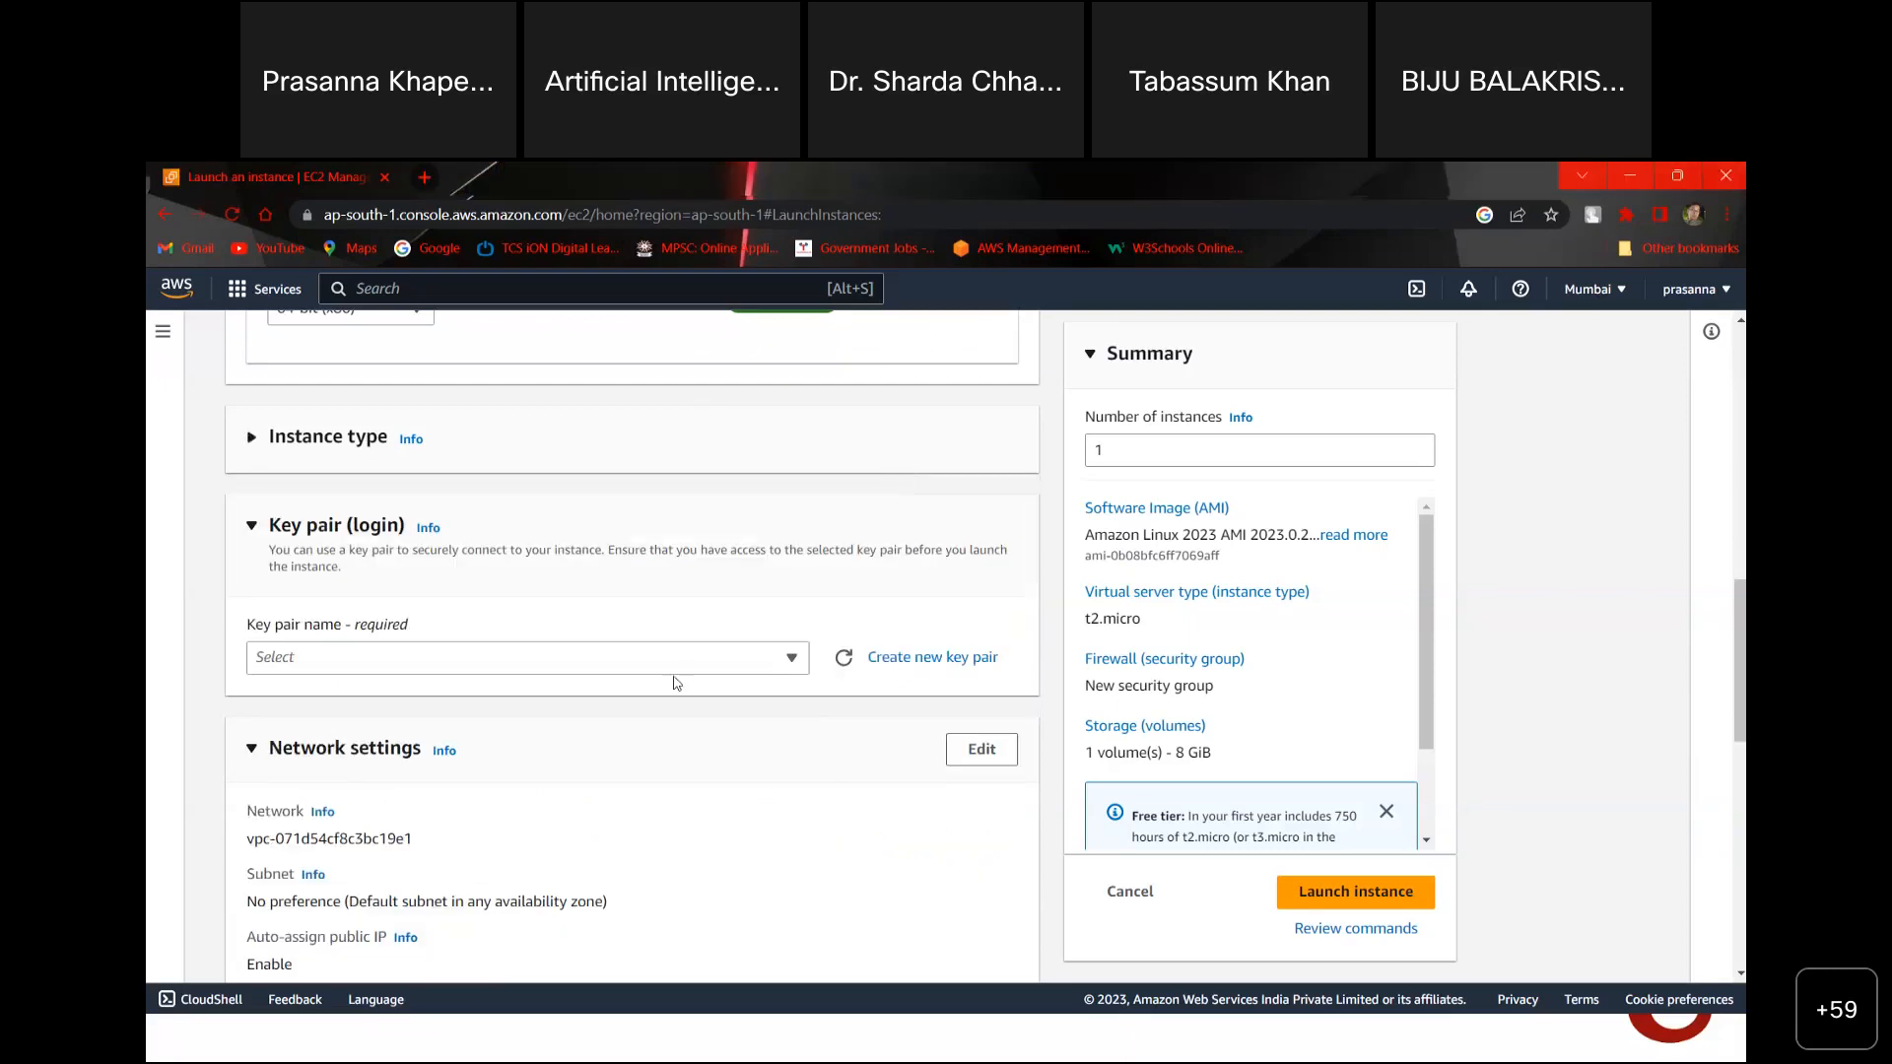
pyautogui.click(281, 449)
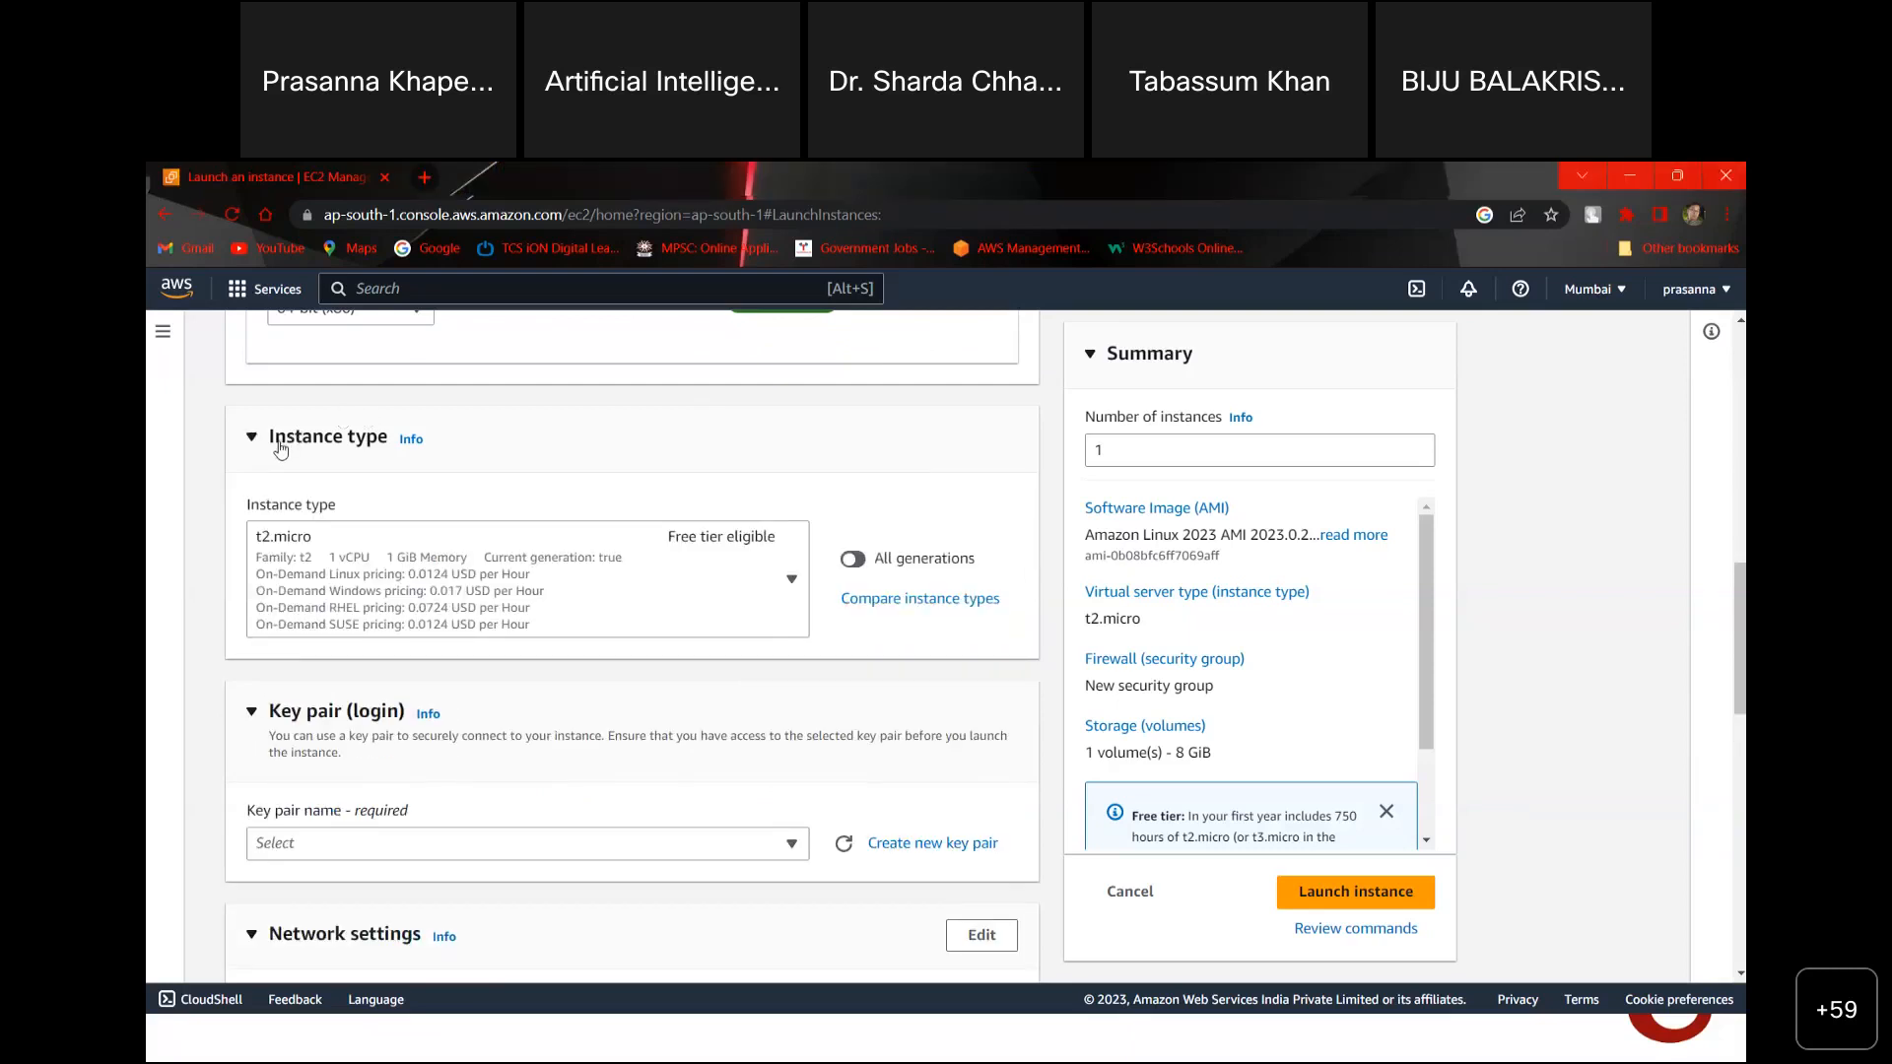
# Step: Allow HTTPS and HTTP traffic from the internet in the new security group under the network settings
pyautogui.scroll(-1, 601, 764)
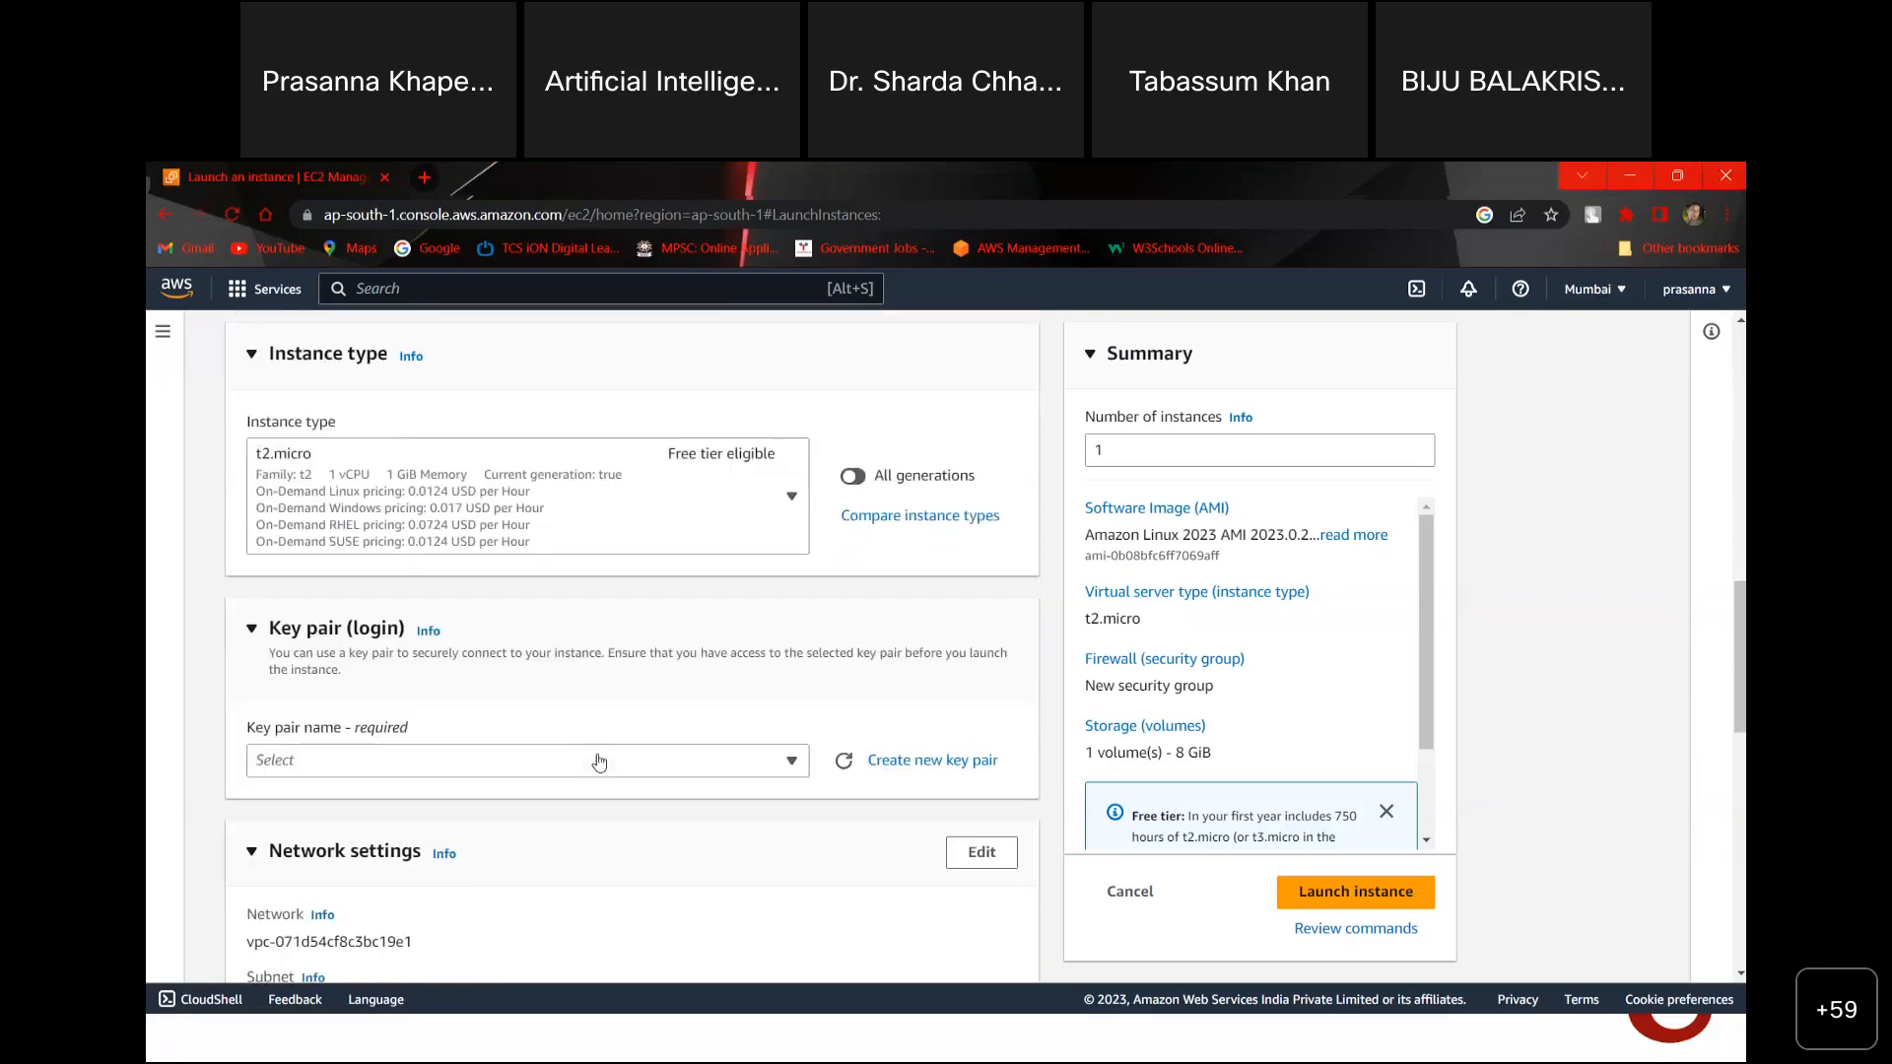
pyautogui.scroll(-2, 599, 761)
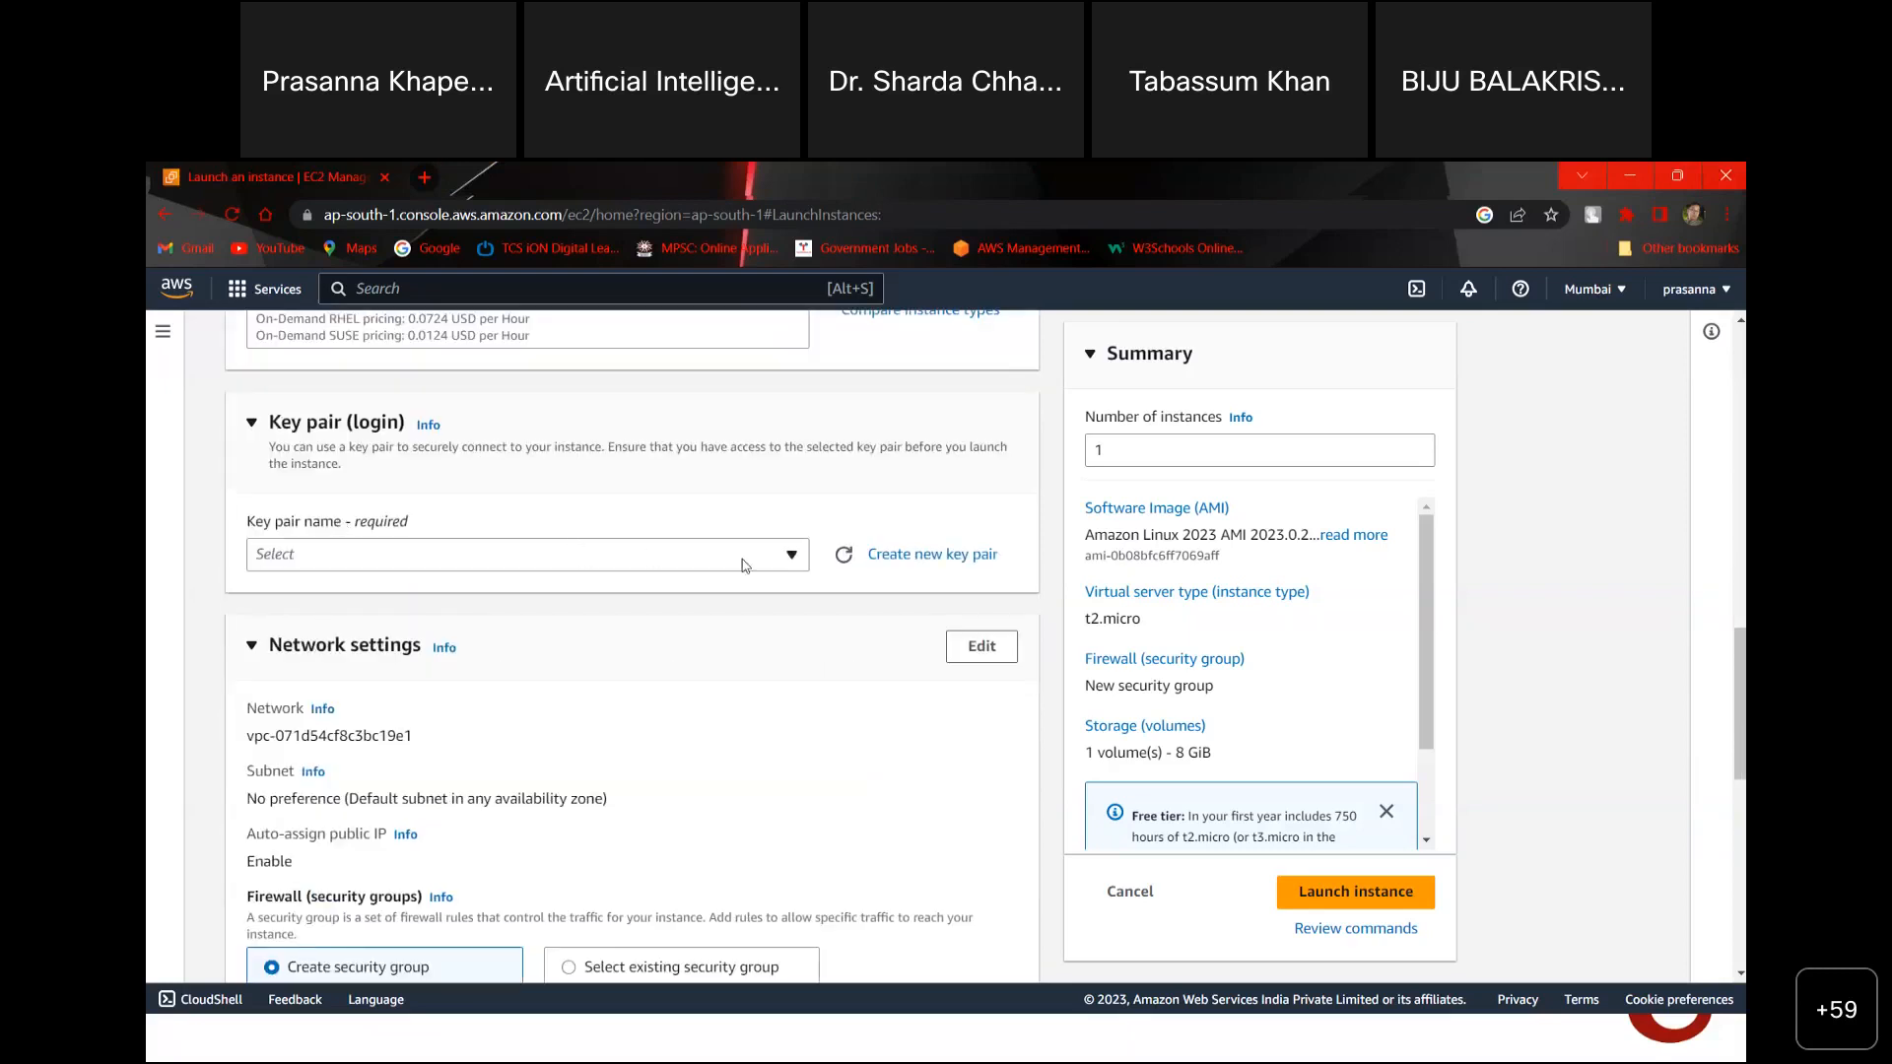
pyautogui.scroll(-2, 744, 565)
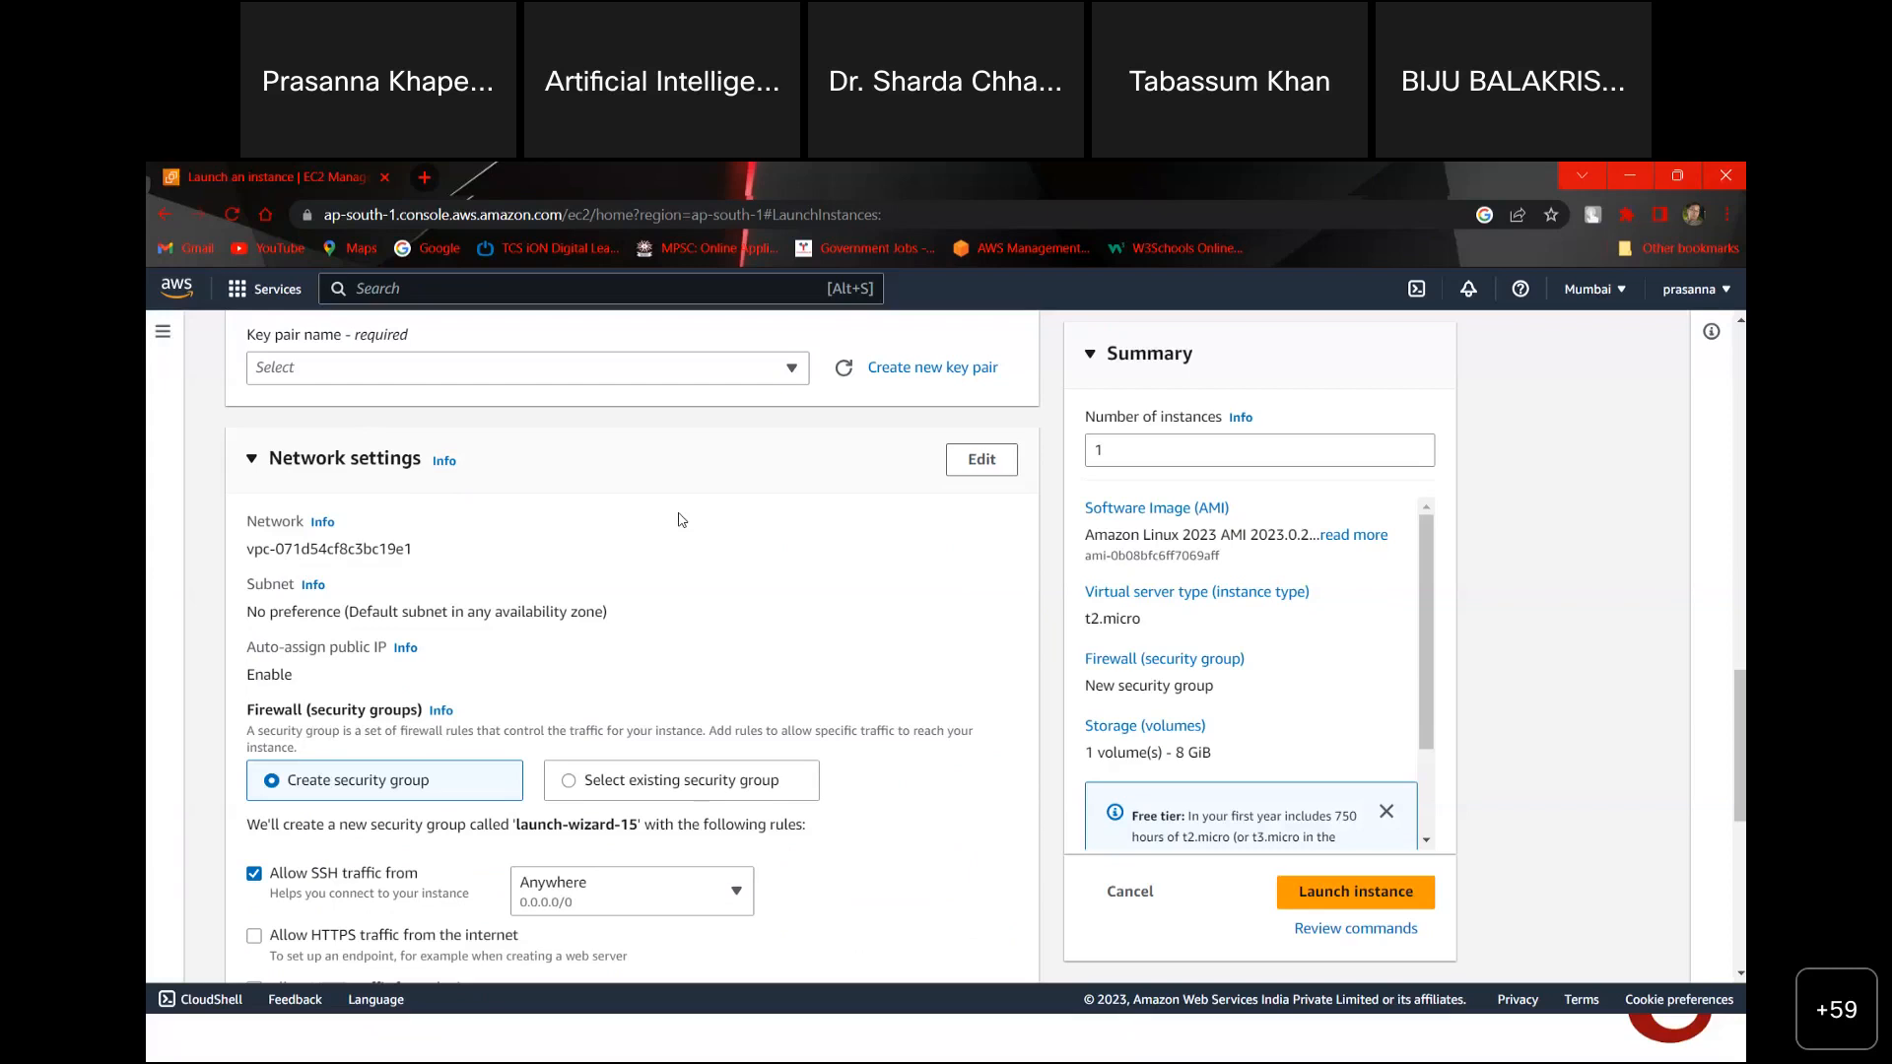
pyautogui.scroll(1, 679, 519)
pyautogui.scroll(-3, 679, 519)
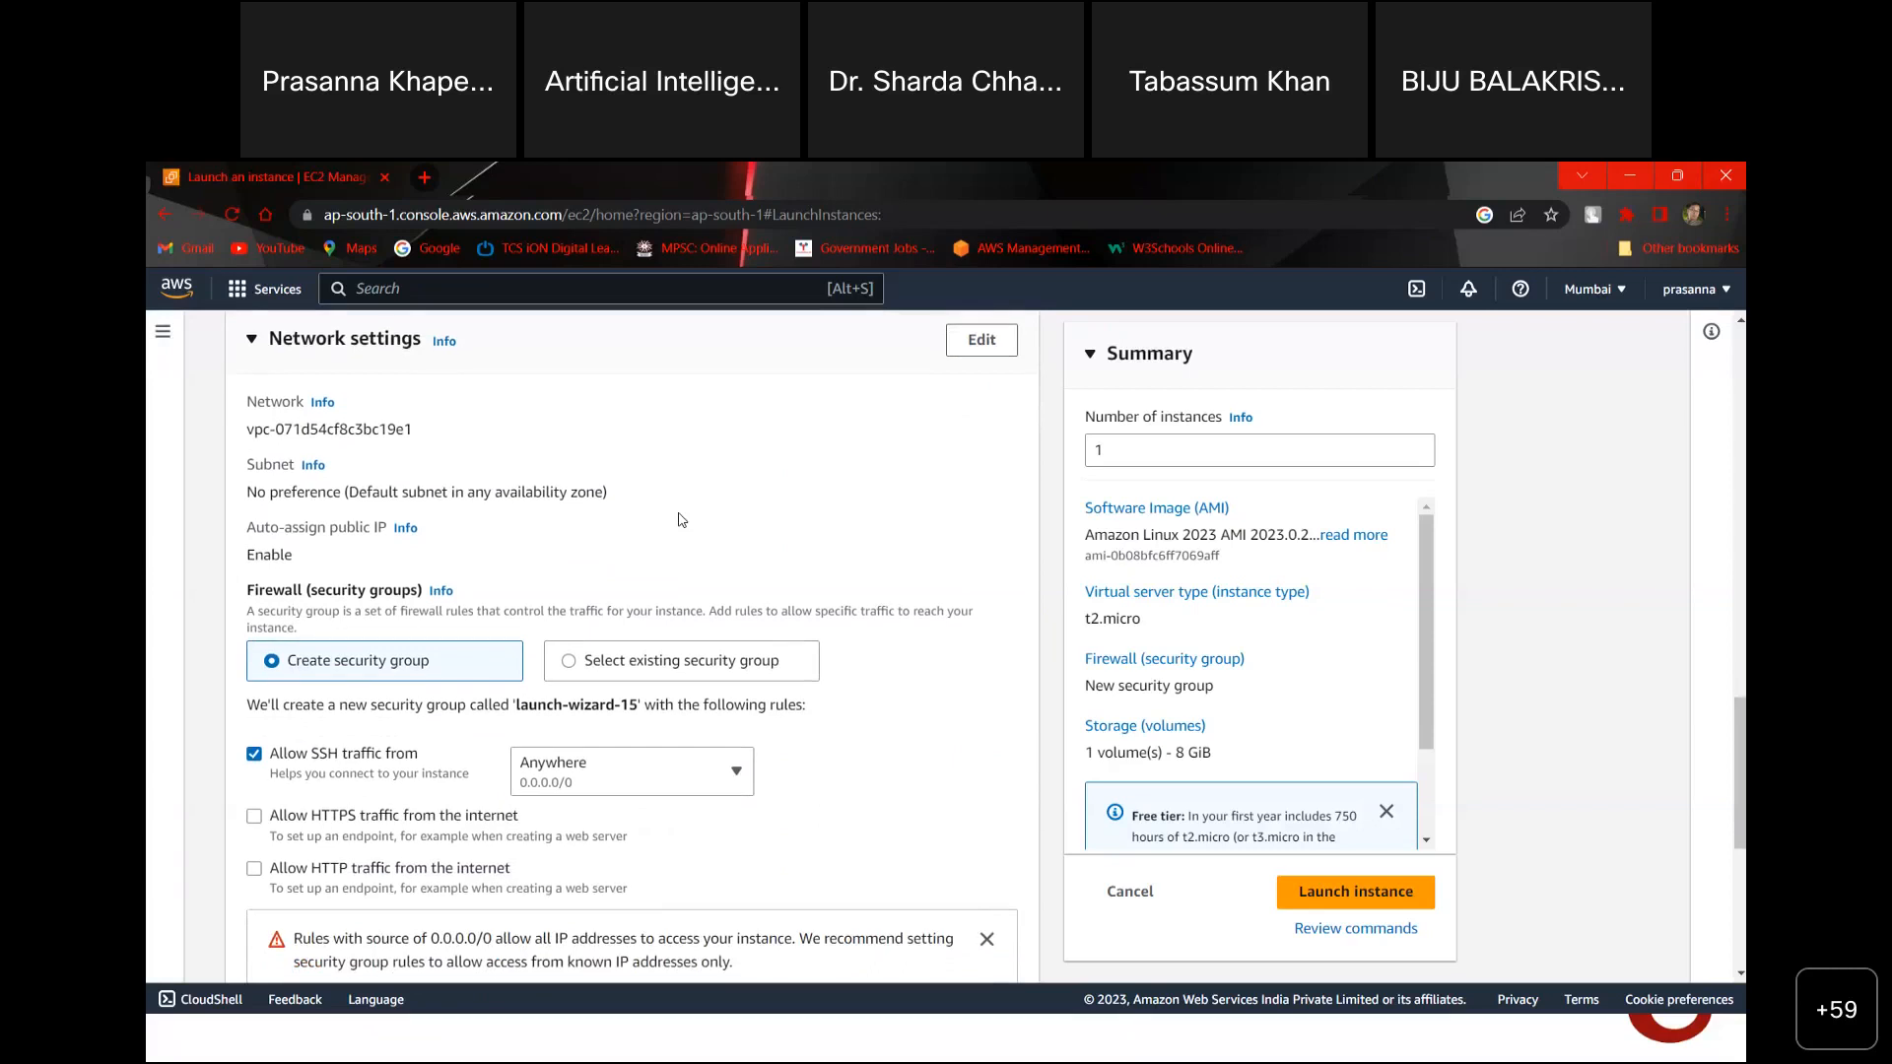
pyautogui.scroll(-1, 679, 519)
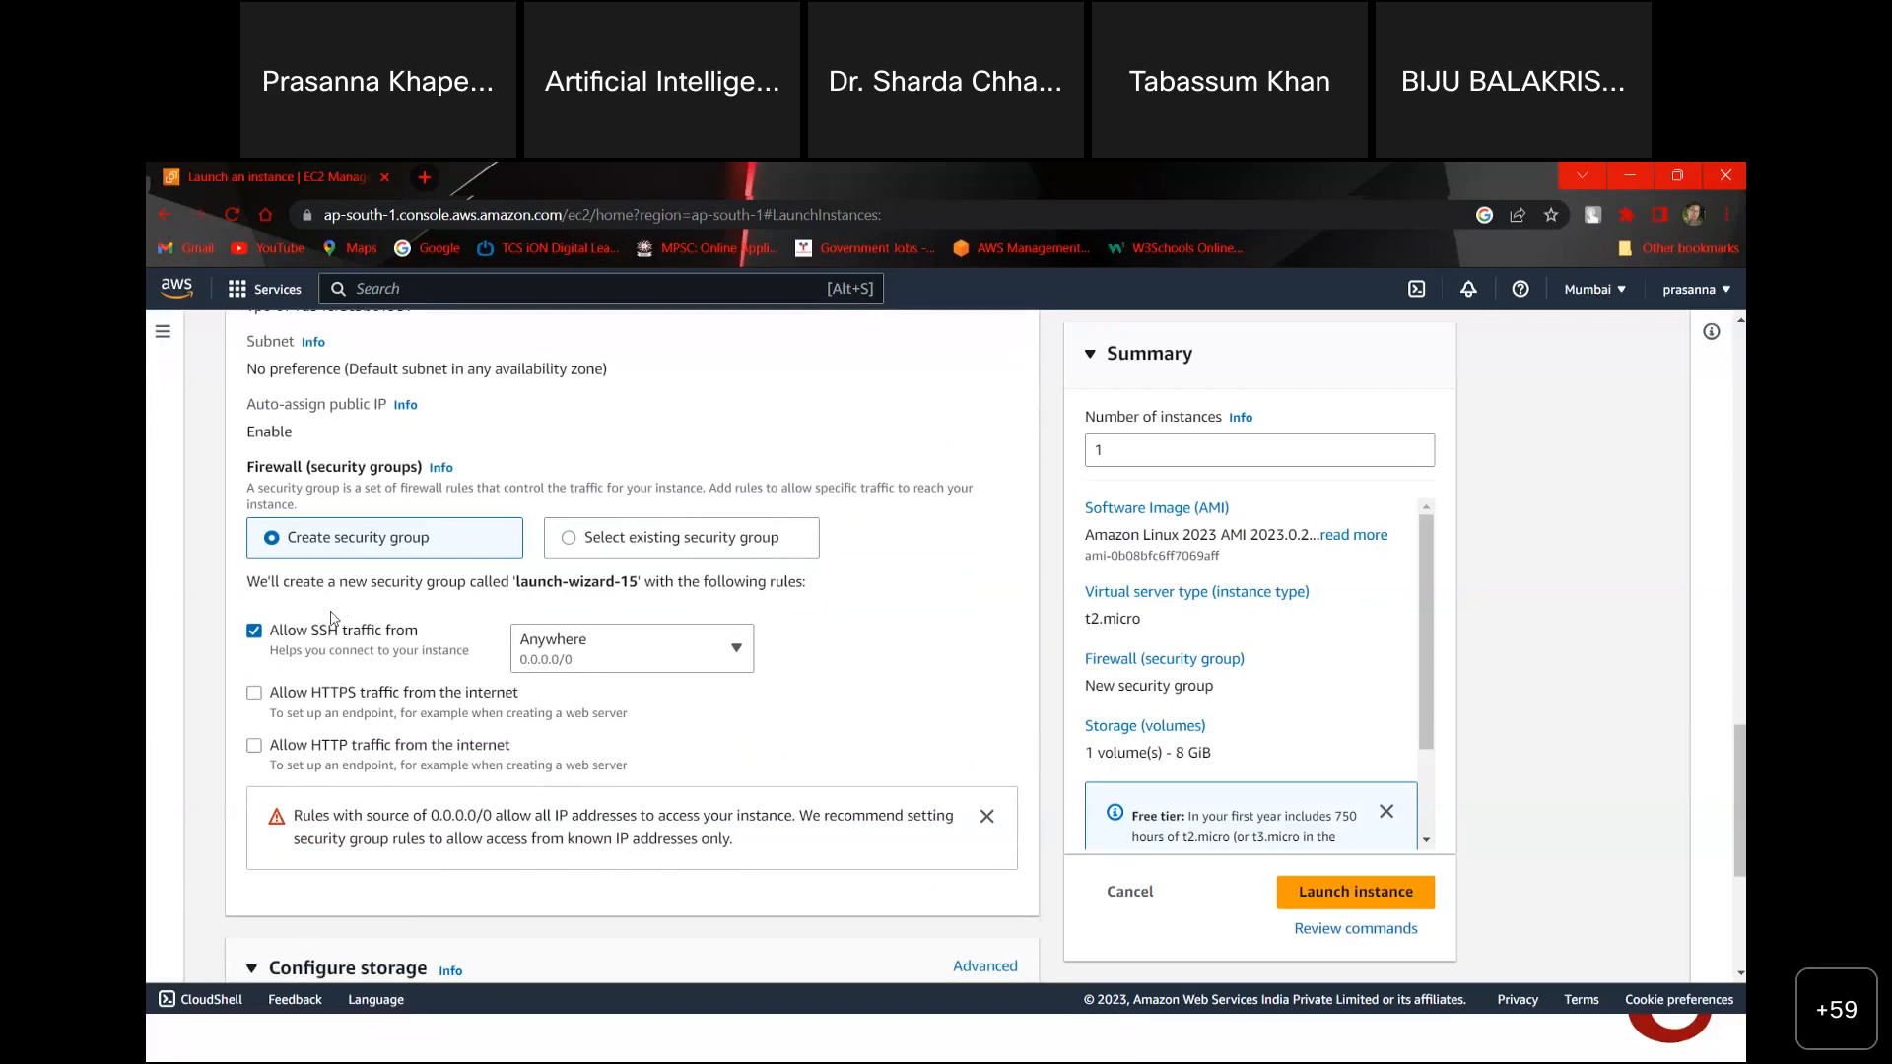
pyautogui.click(255, 695)
pyautogui.click(440, 748)
# Step: Examine the volume types offered for the root volume and go to the number of instances in the summary
pyautogui.scroll(-4, 588, 734)
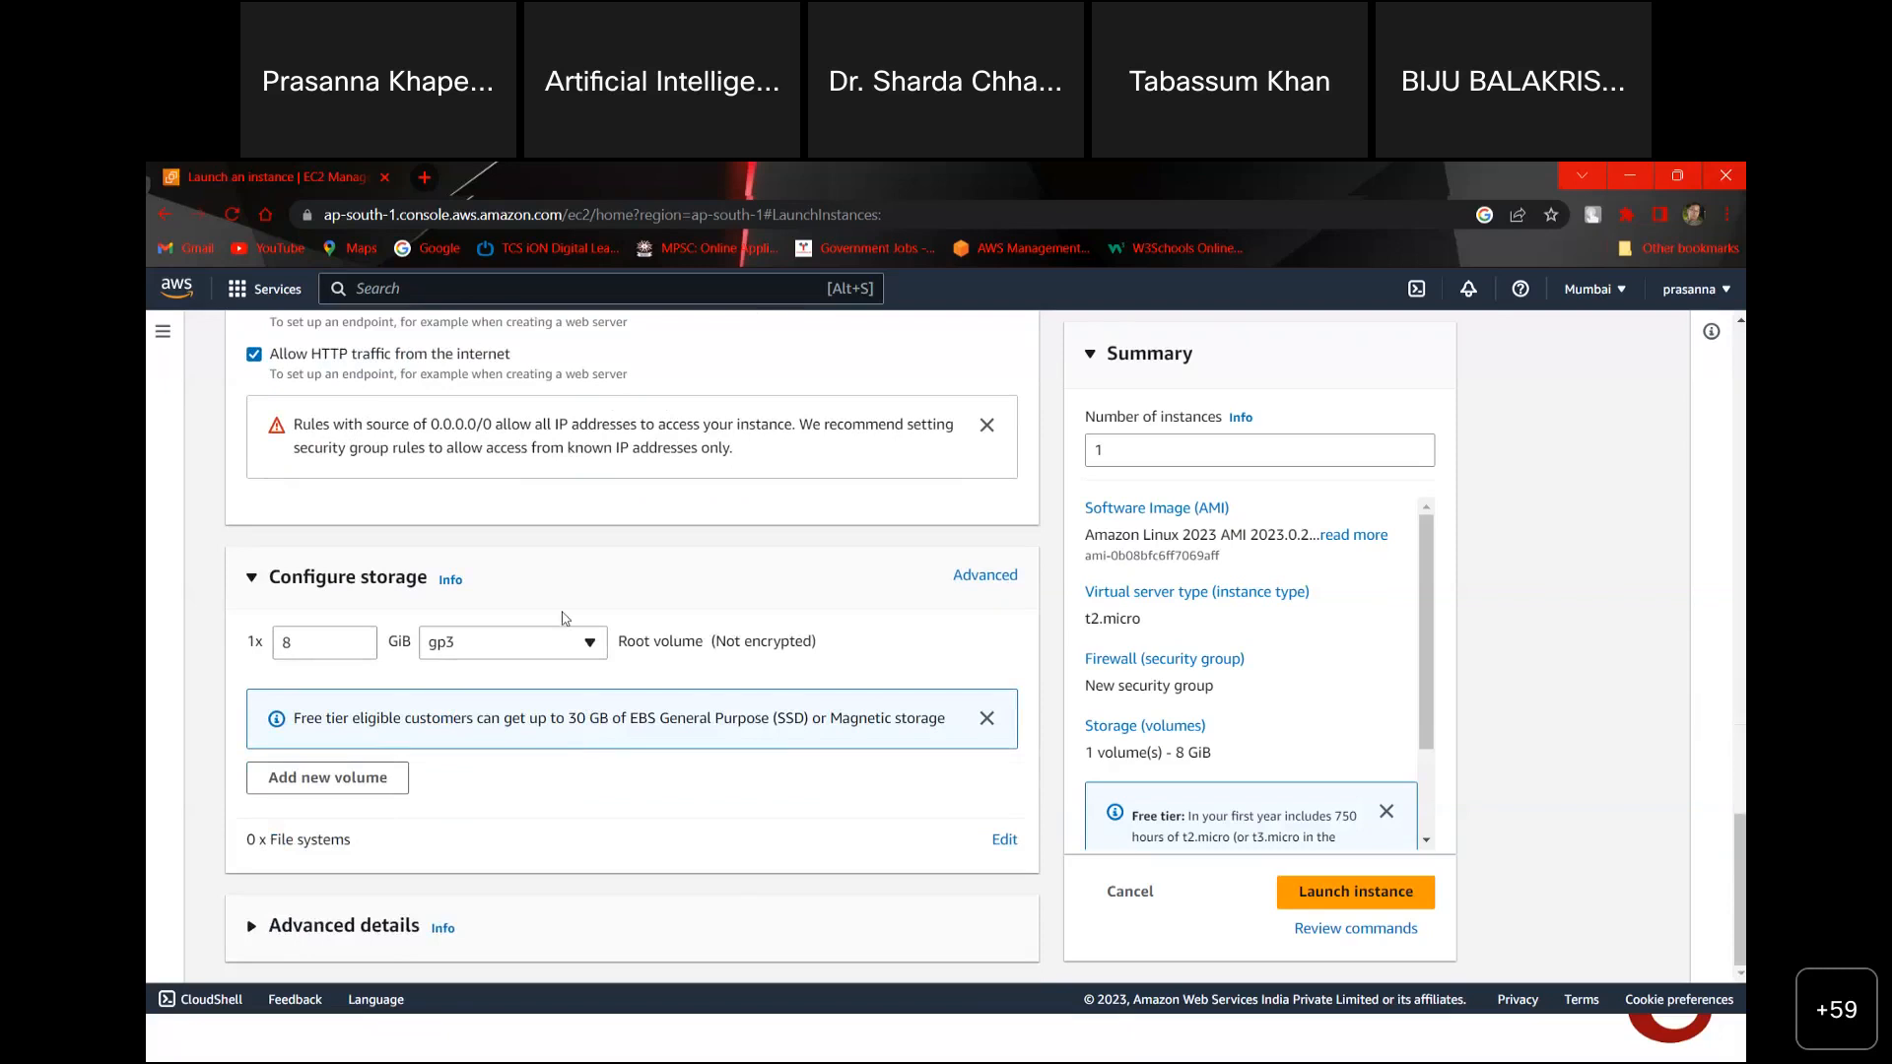
pyautogui.click(595, 651)
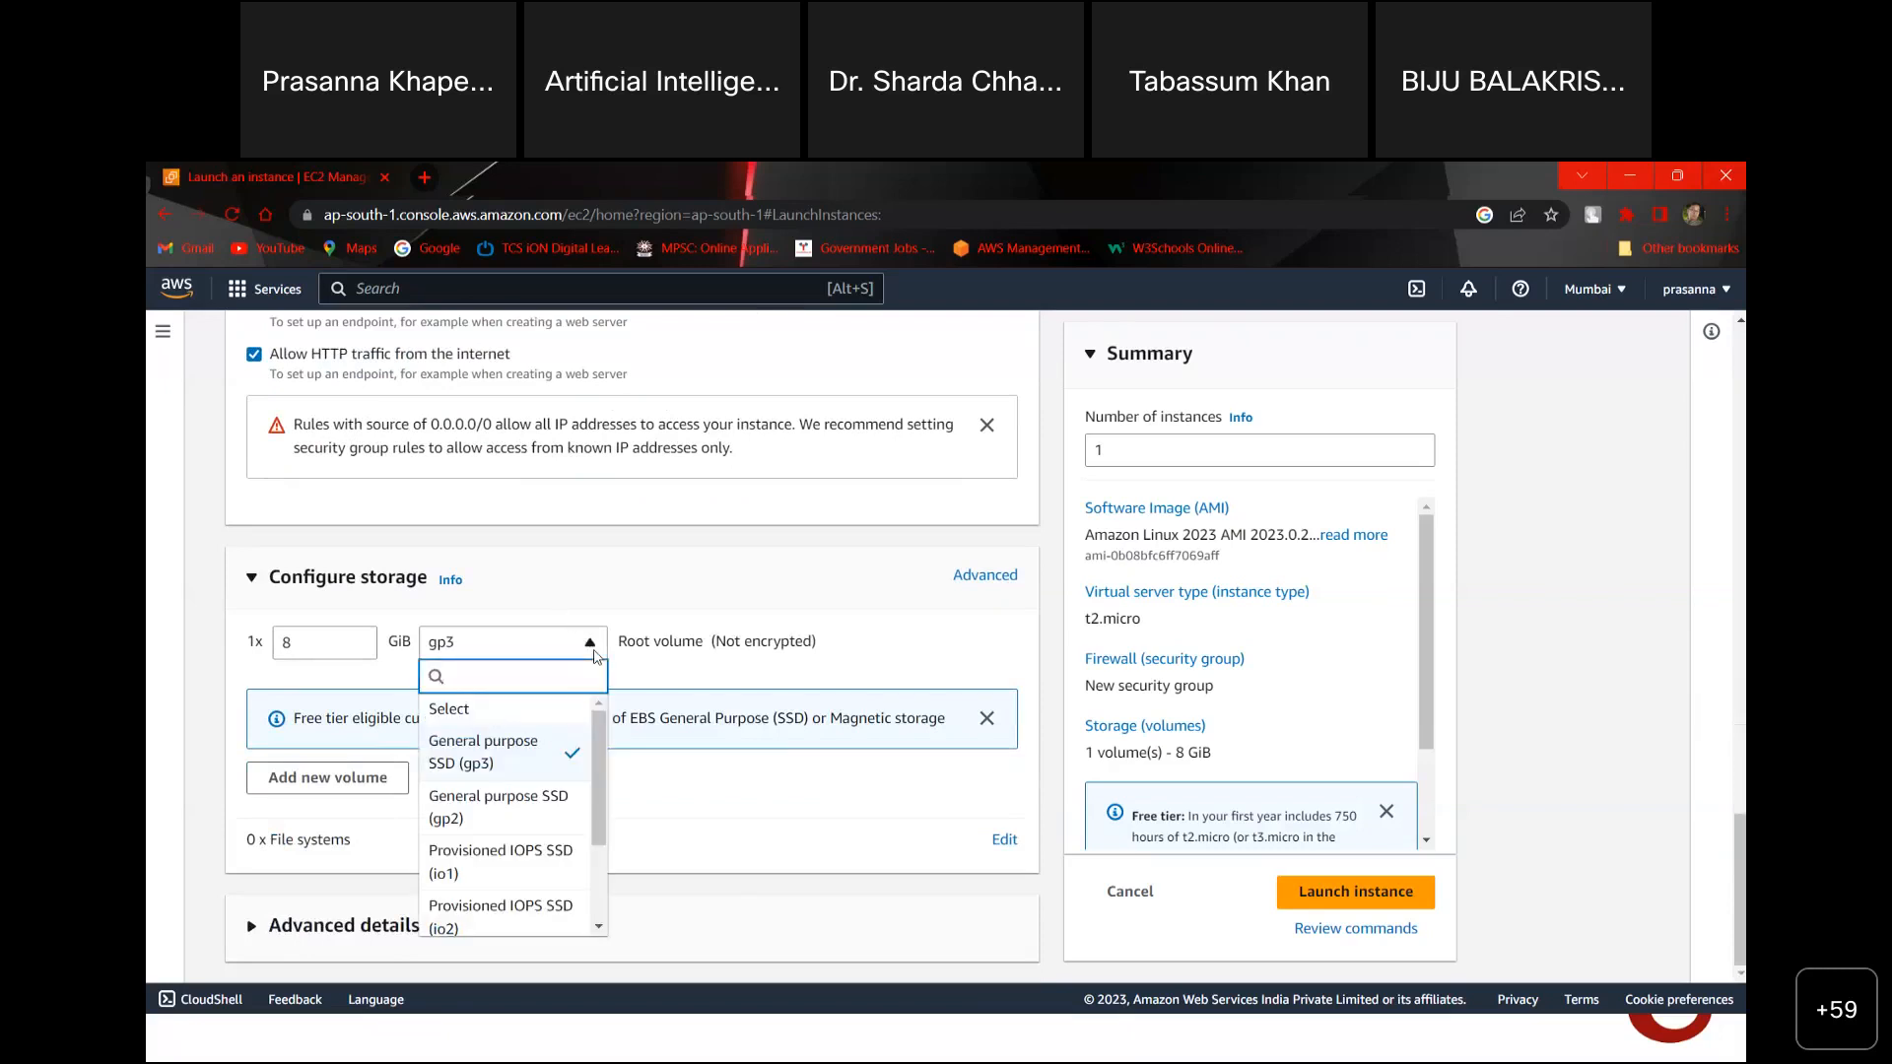
pyautogui.moveTo(600, 832); pyautogui.dragTo(597, 915)
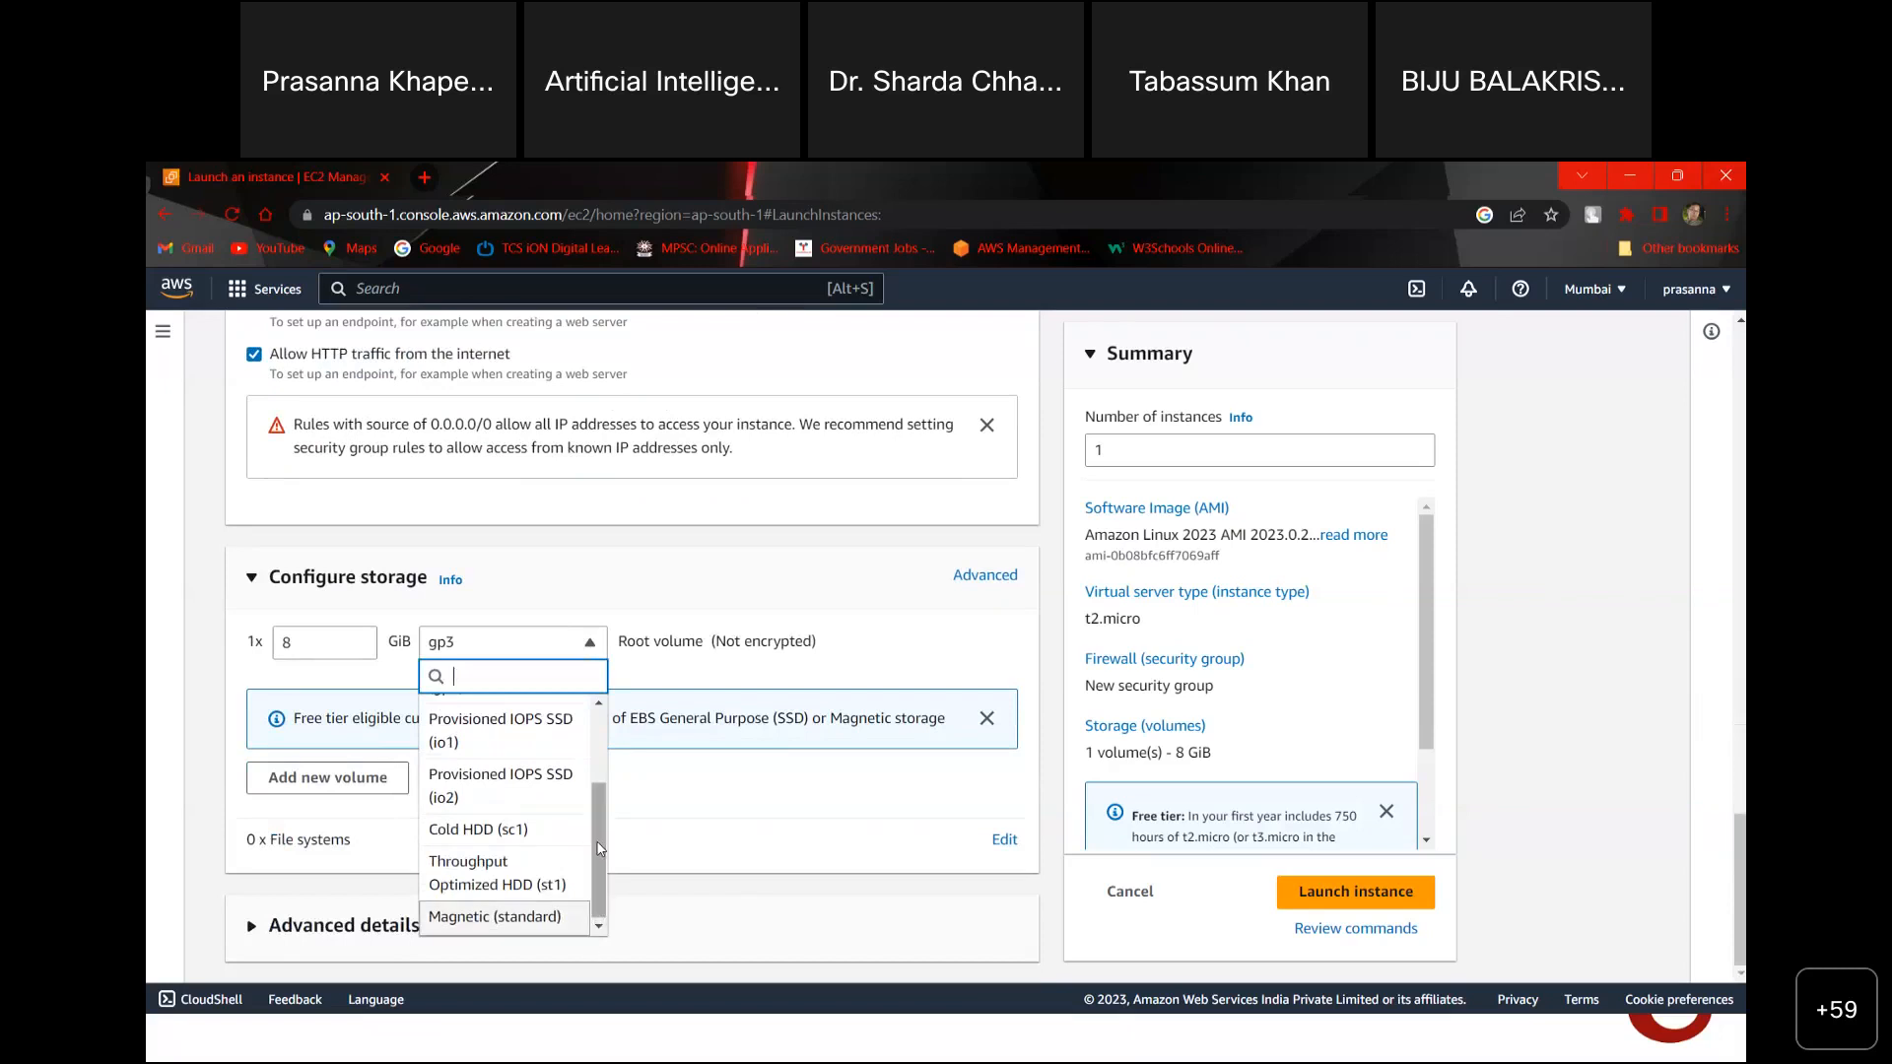
pyautogui.moveTo(596, 842); pyautogui.dragTo(610, 734)
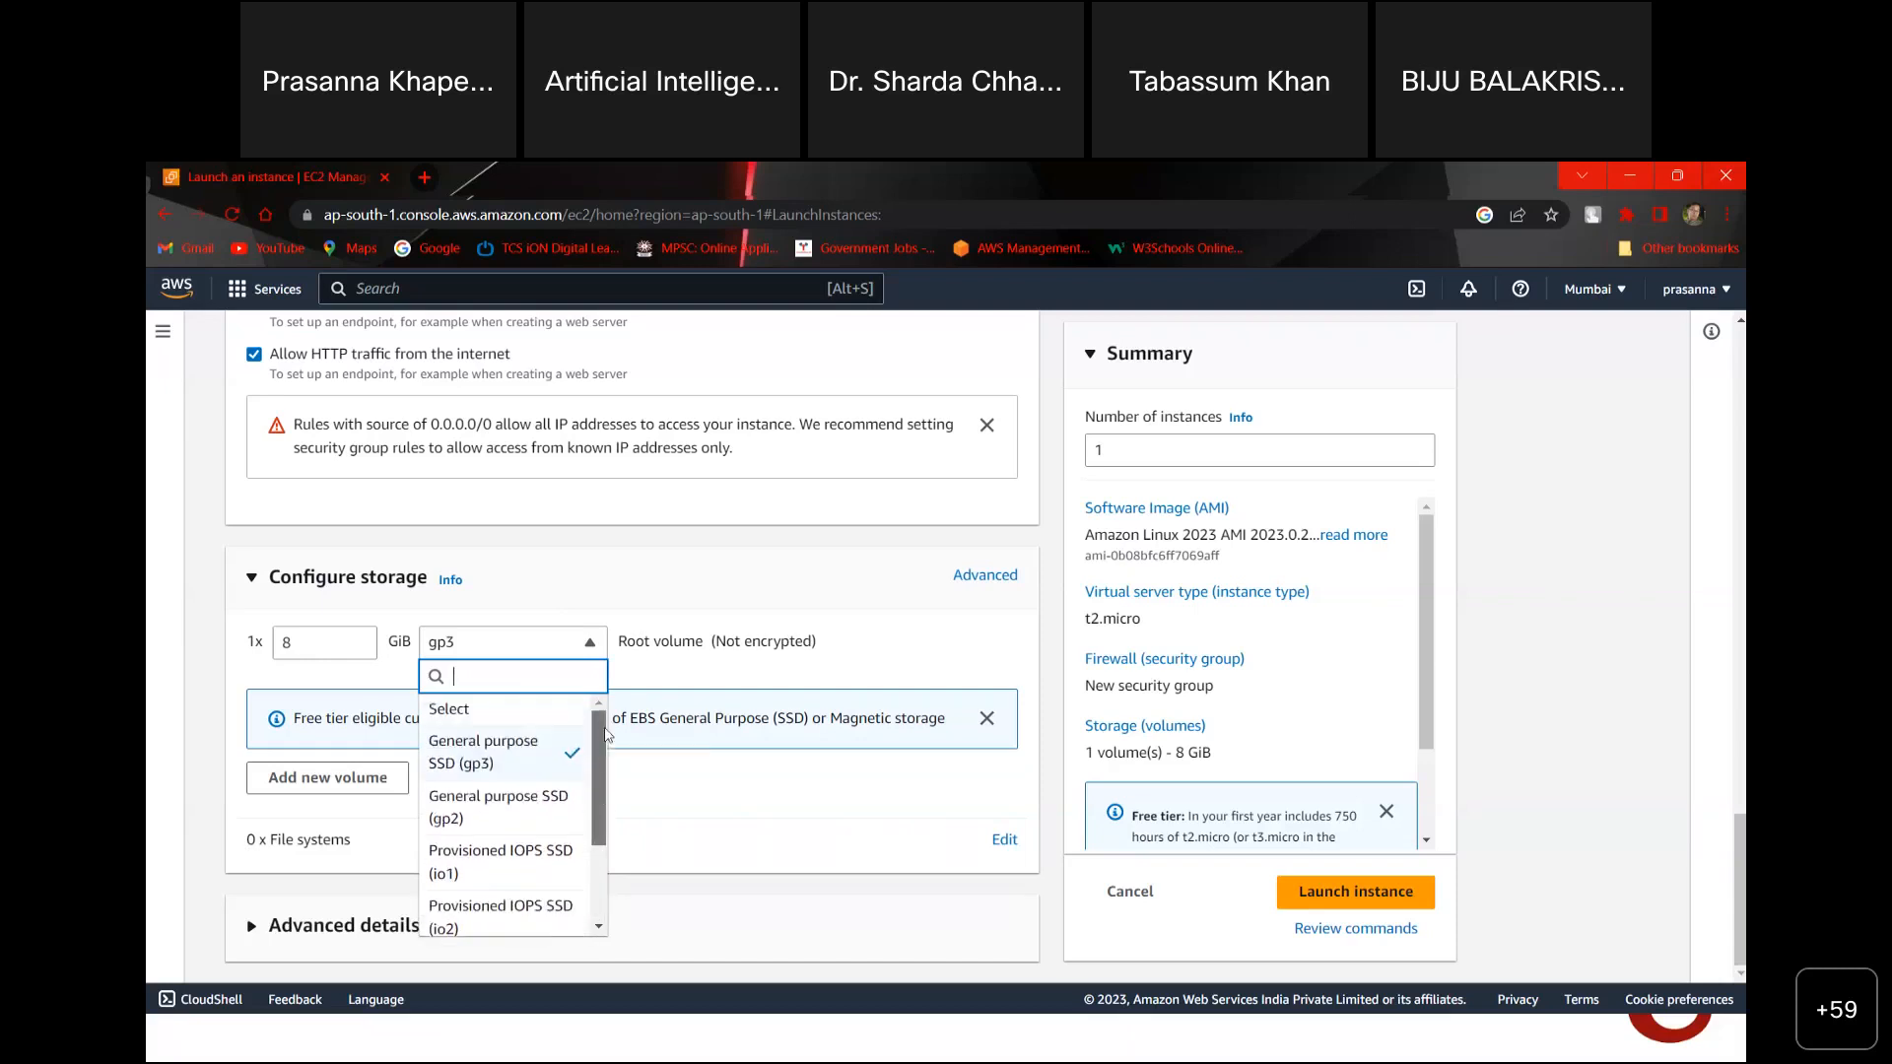
pyautogui.click(663, 811)
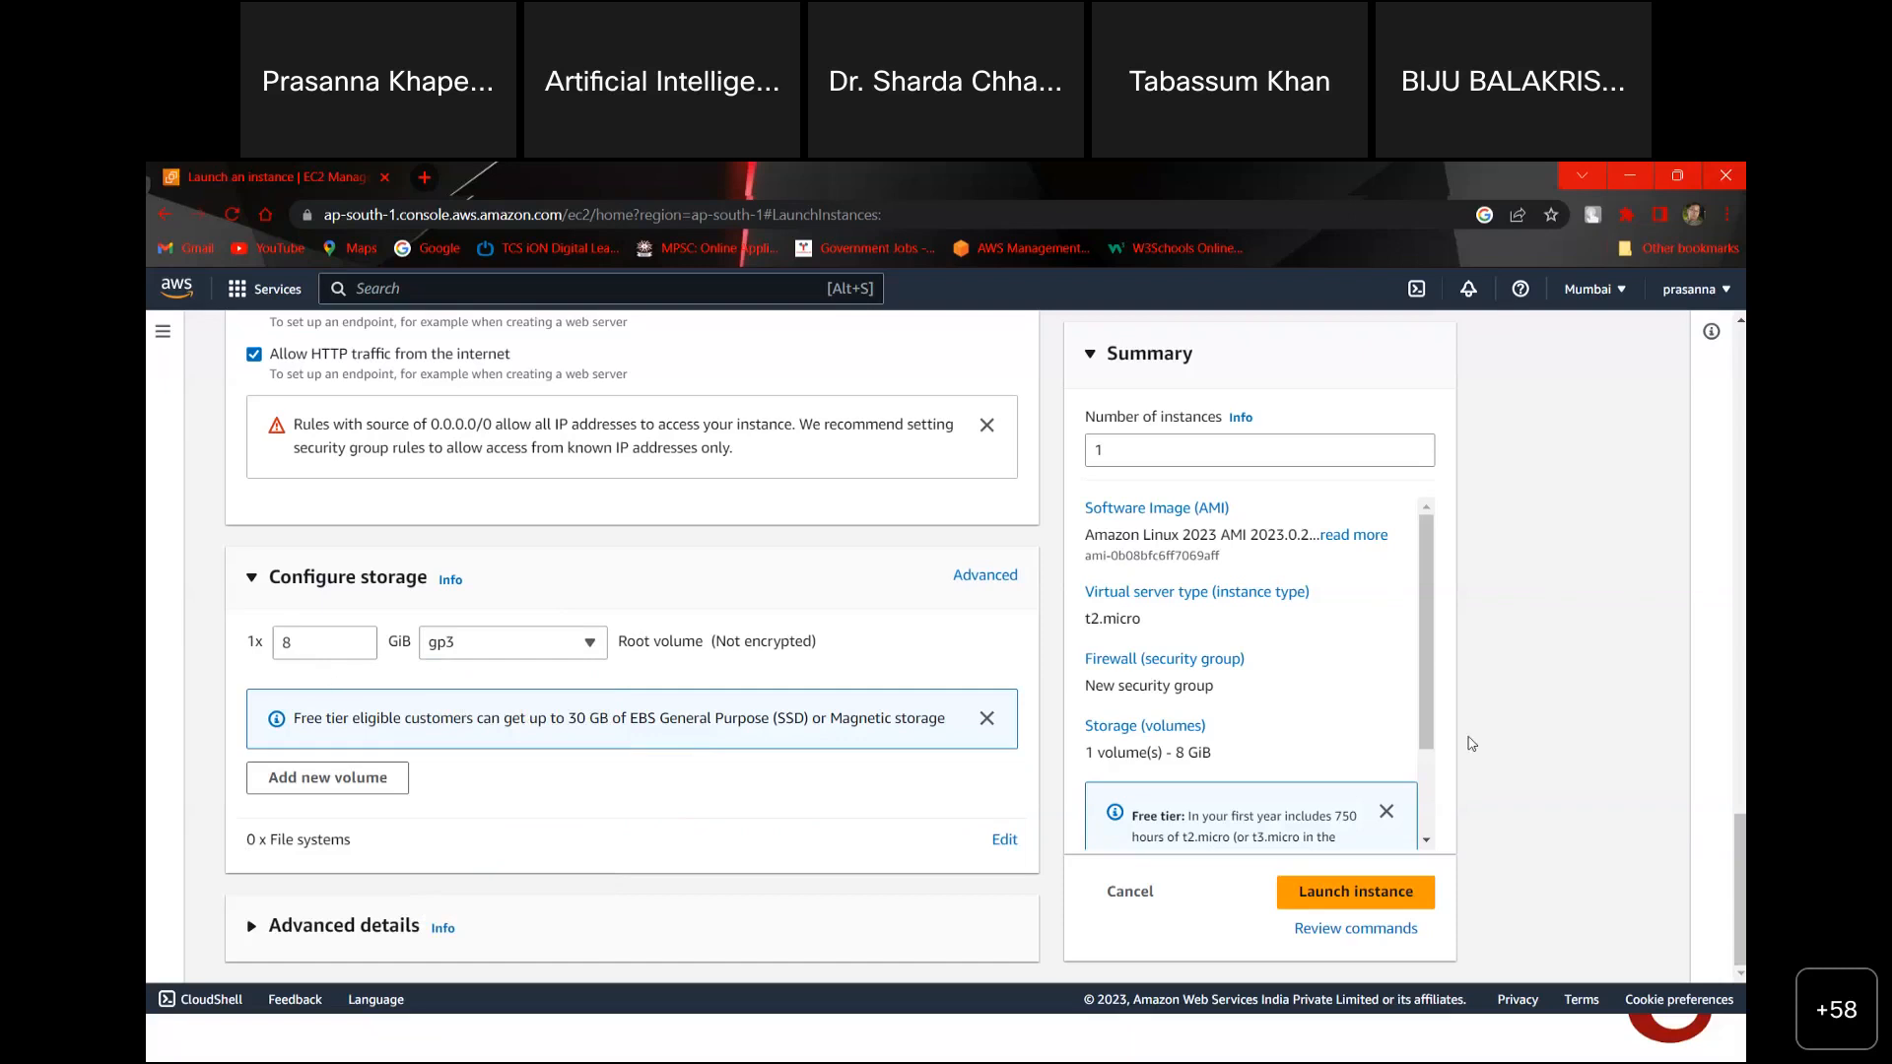
pyautogui.click(1223, 448)
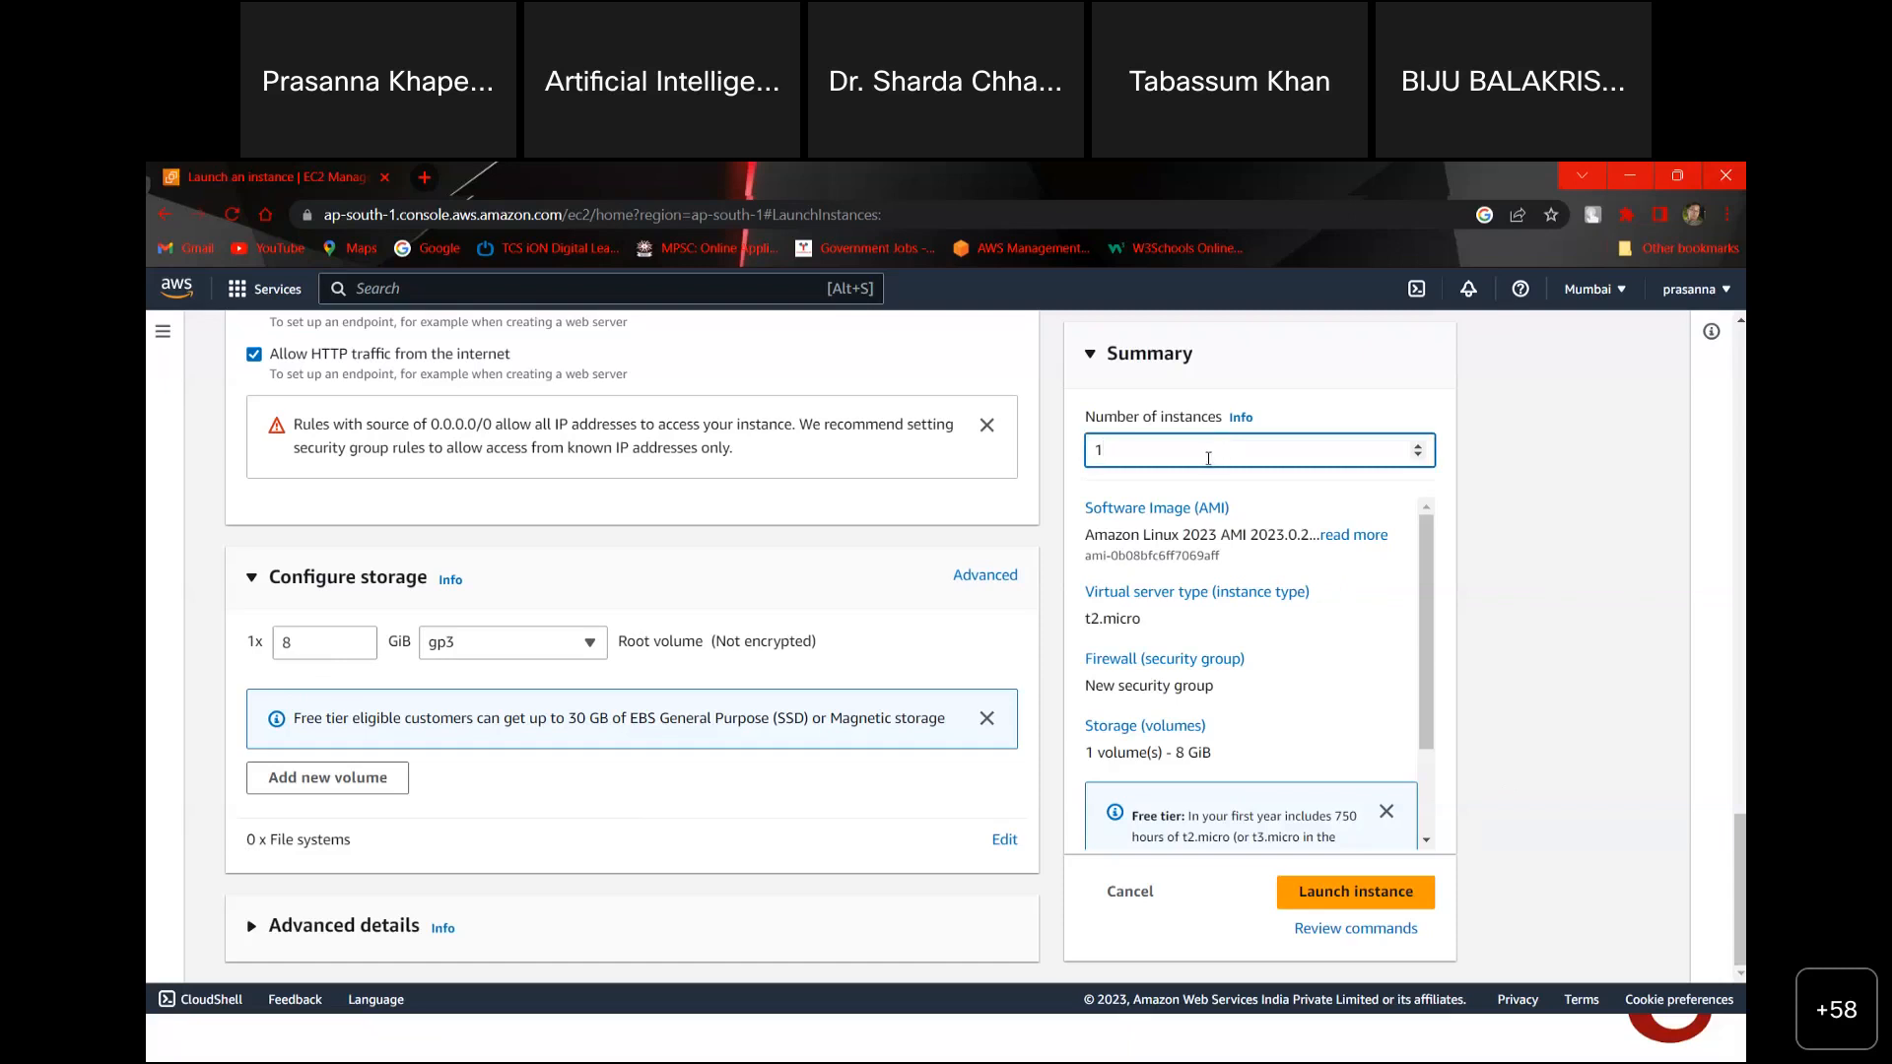
# Step: Try 2 as the number of instances in the summary and restore it to 1
pyautogui.press('BackSpace')
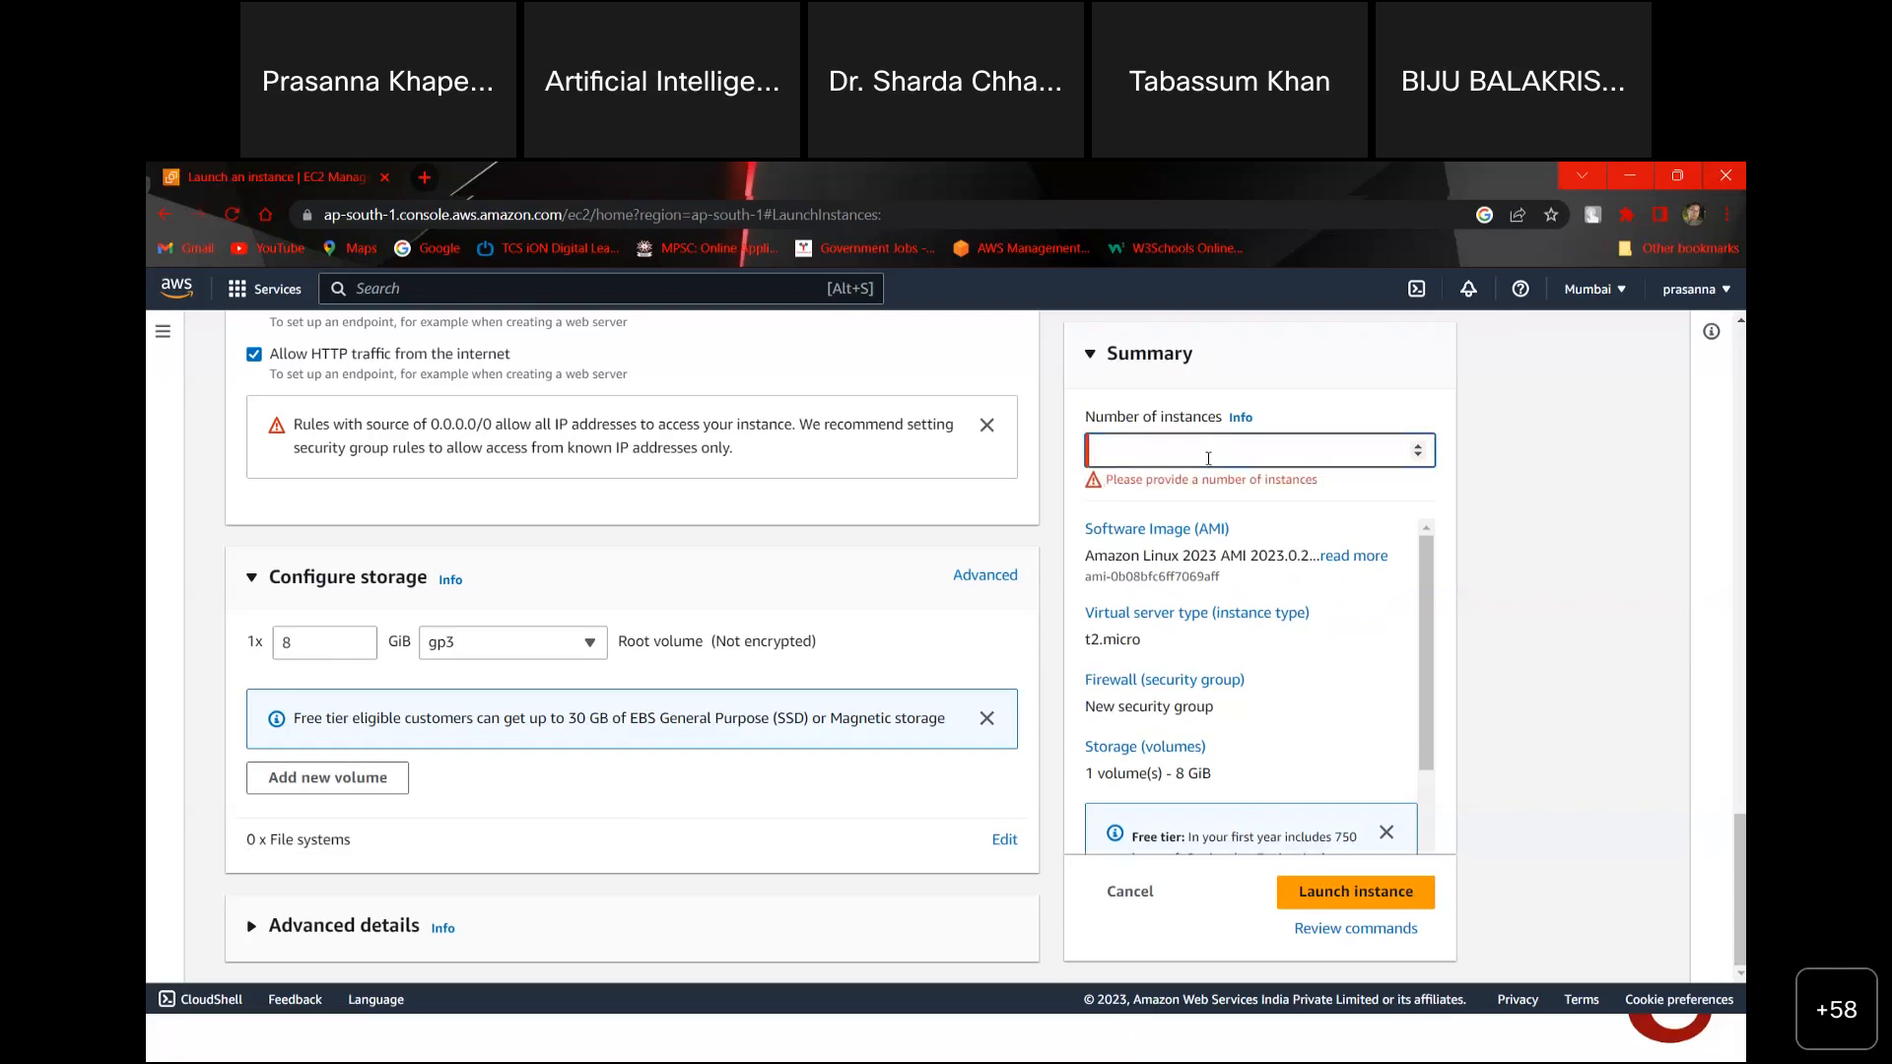
pyautogui.write('2')
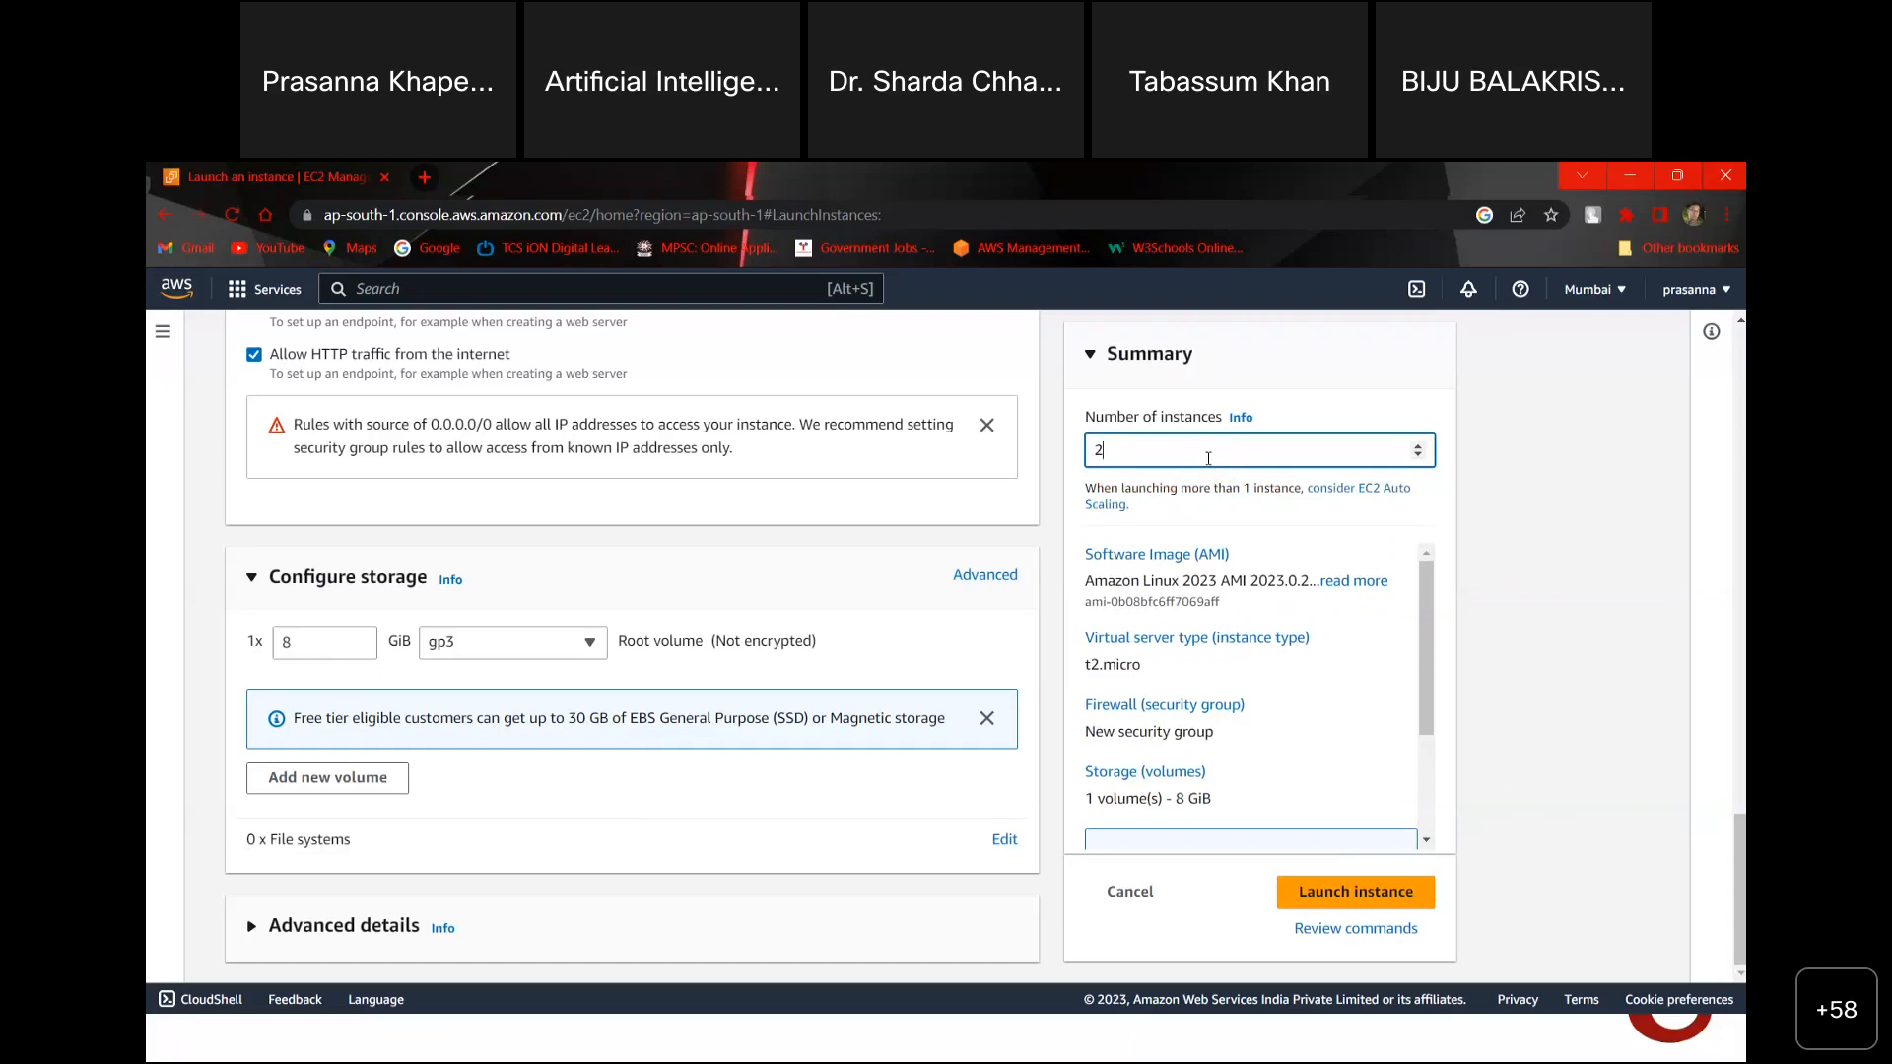
pyautogui.press('BackSpace')
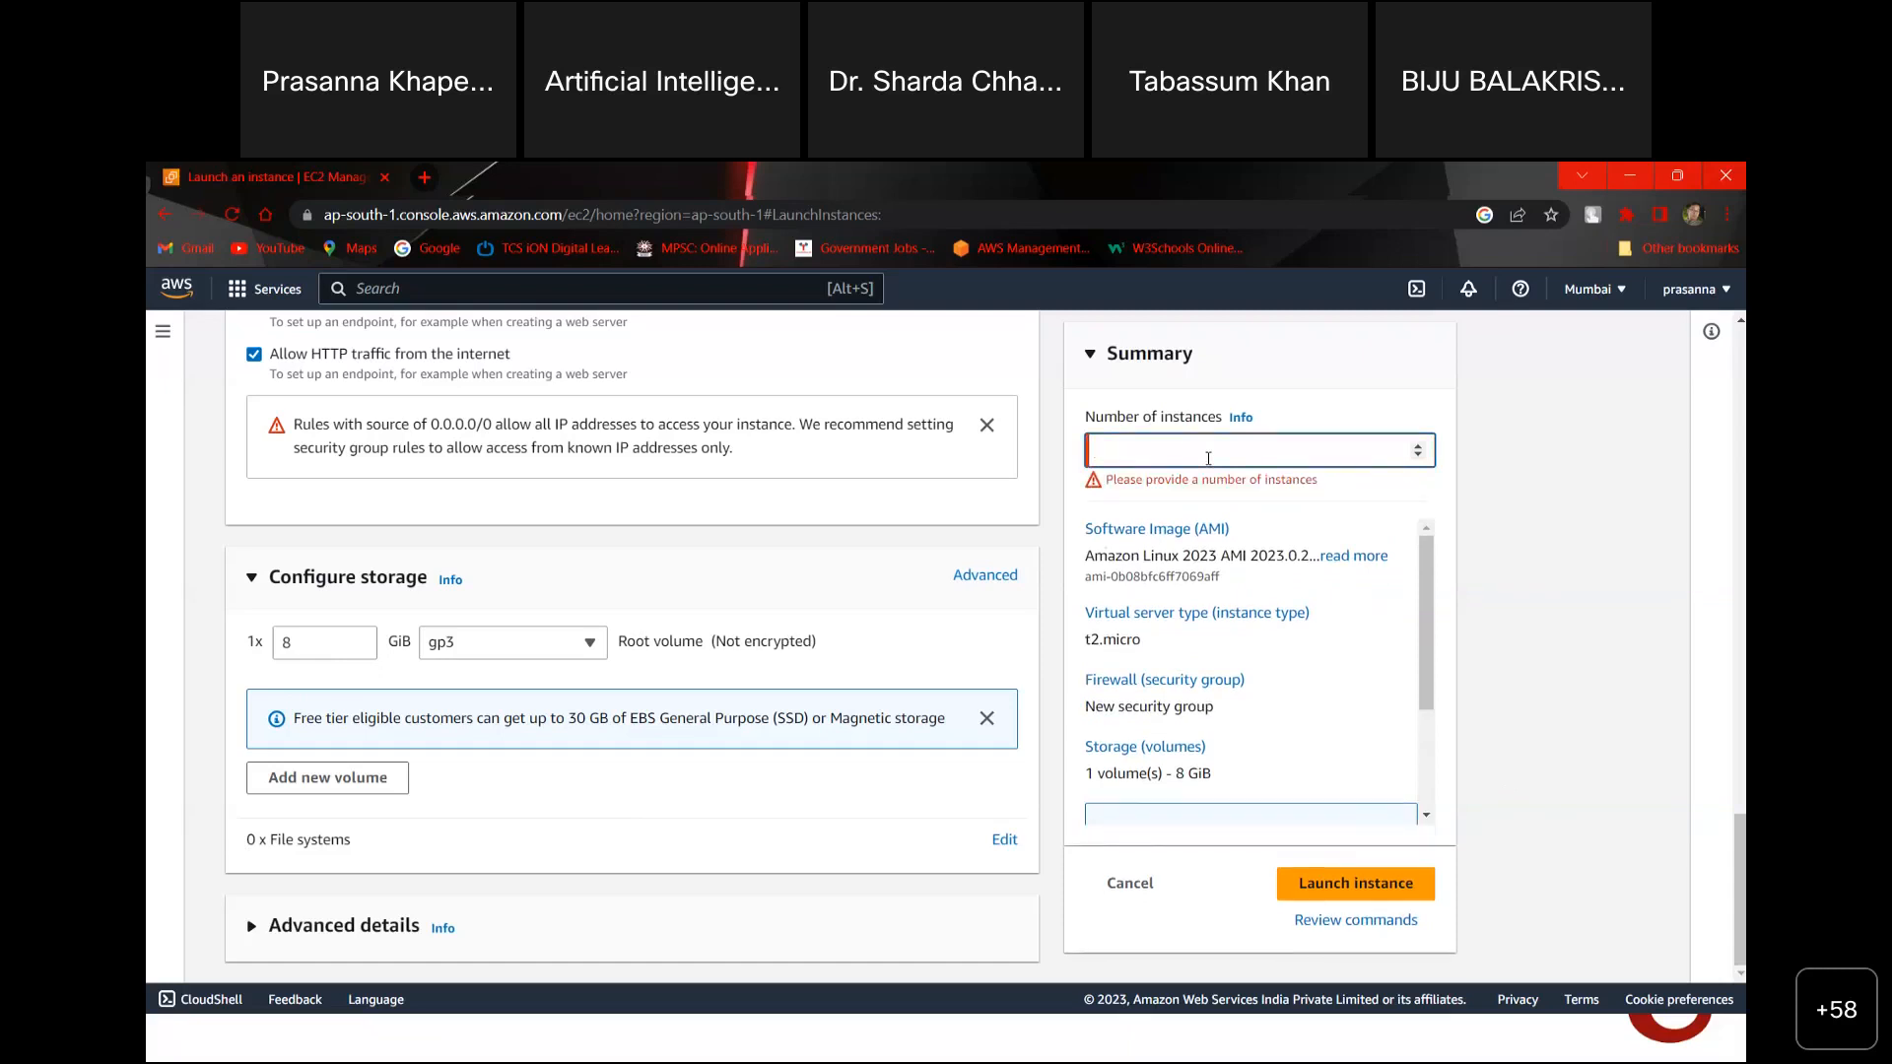
pyautogui.write('1')
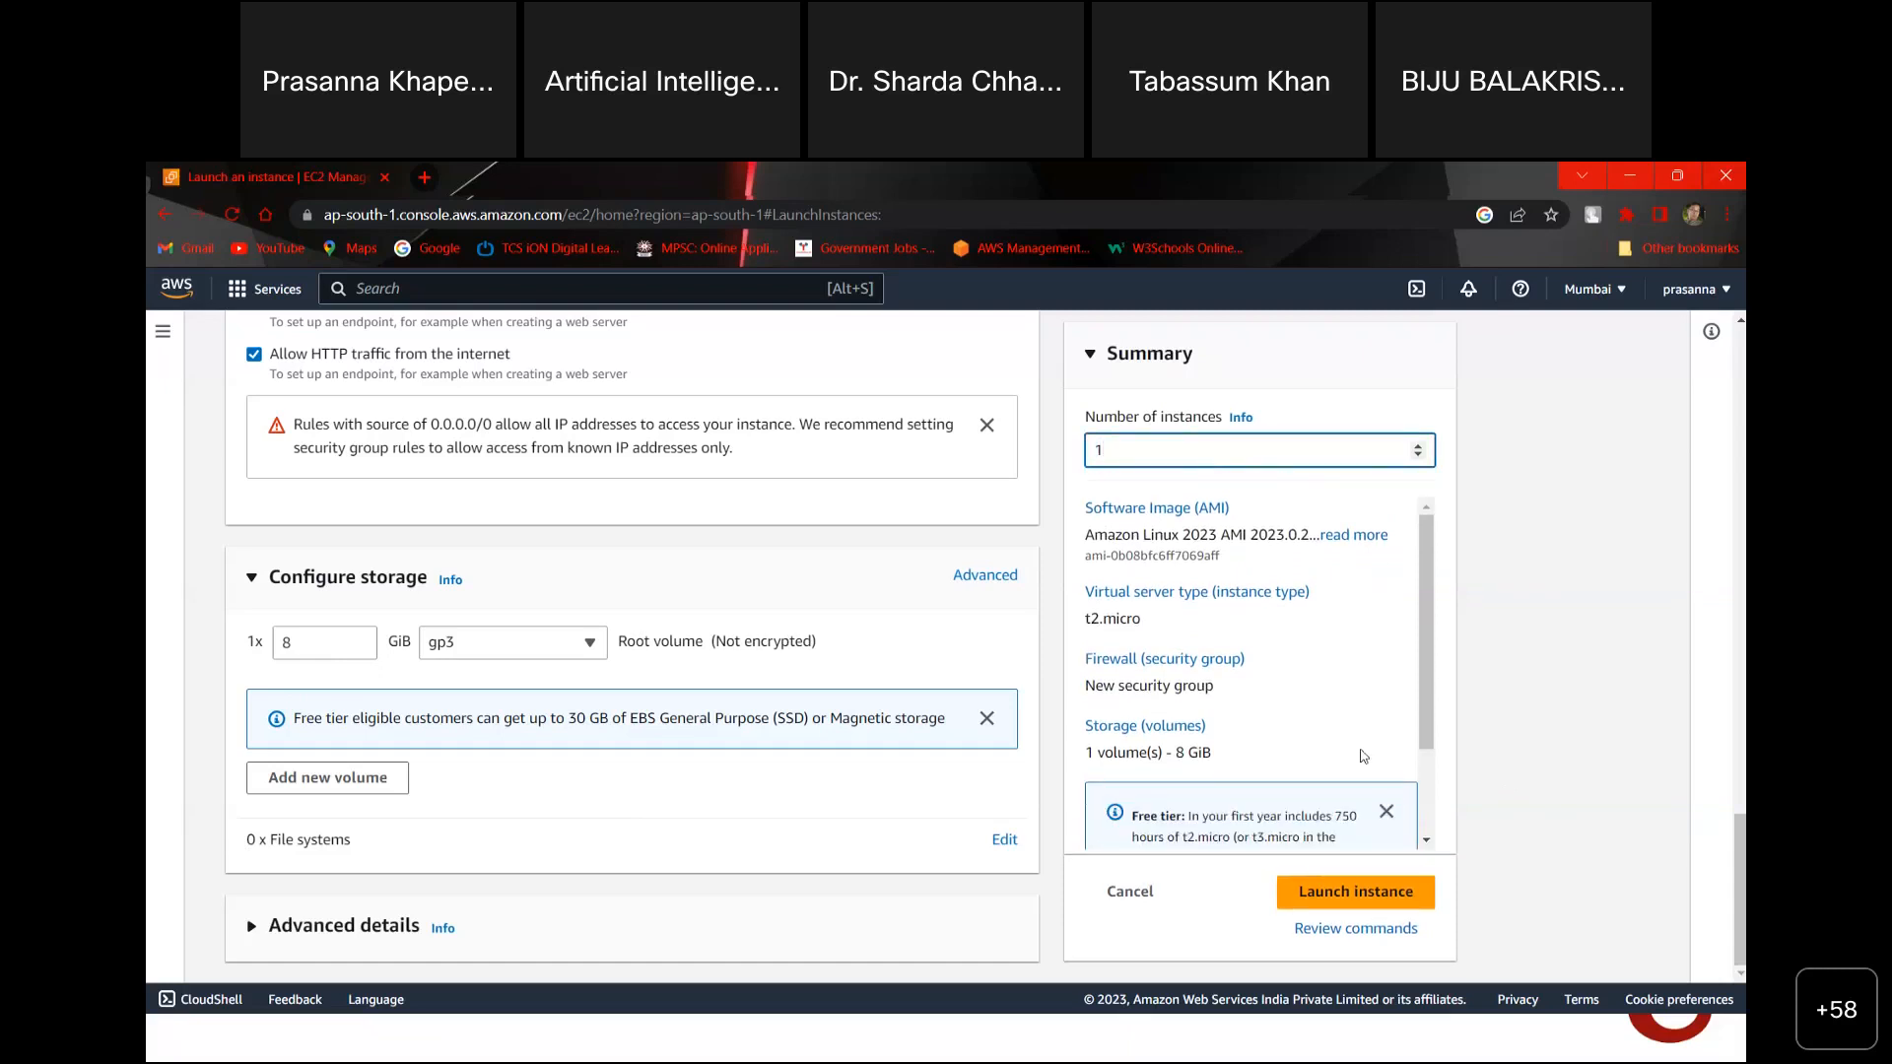
# Step: Try to launch the instance and look through the launch form for the required setting that is missing
pyautogui.click(1341, 892)
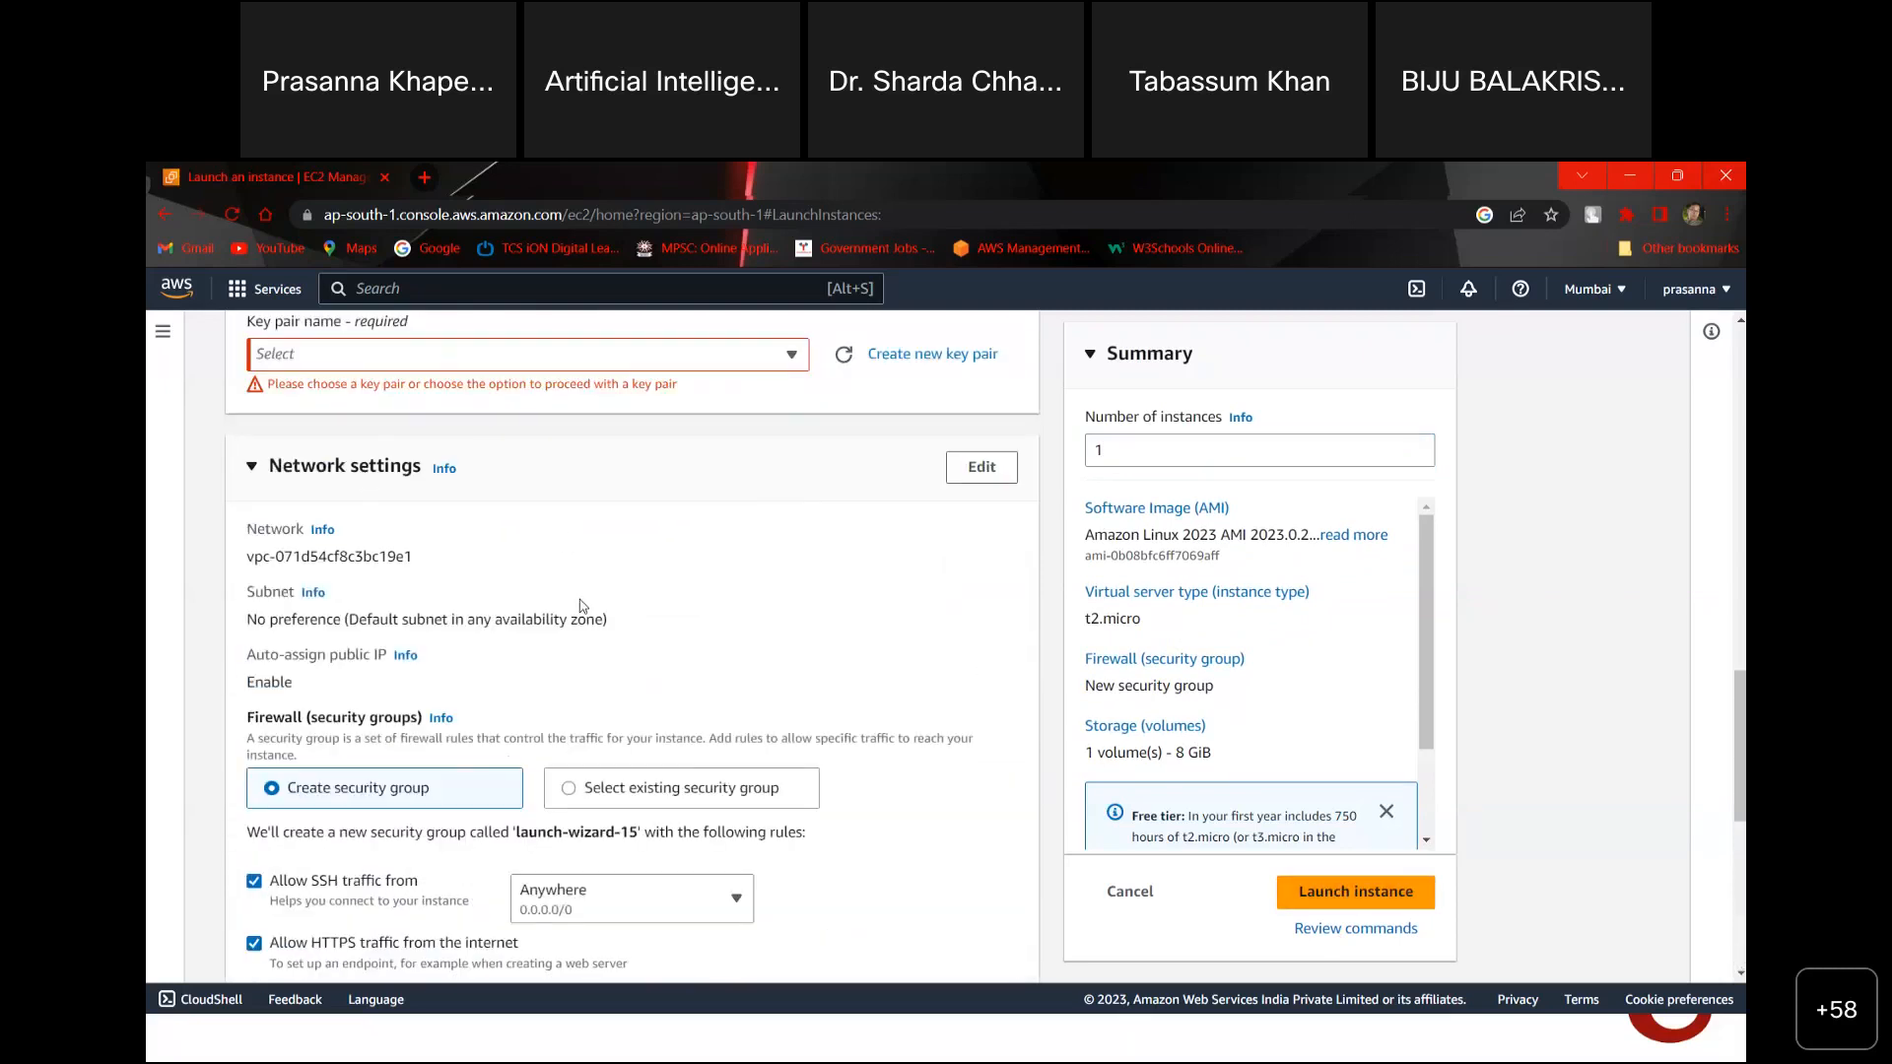
pyautogui.scroll(-5, 583, 607)
pyautogui.scroll(10, 582, 606)
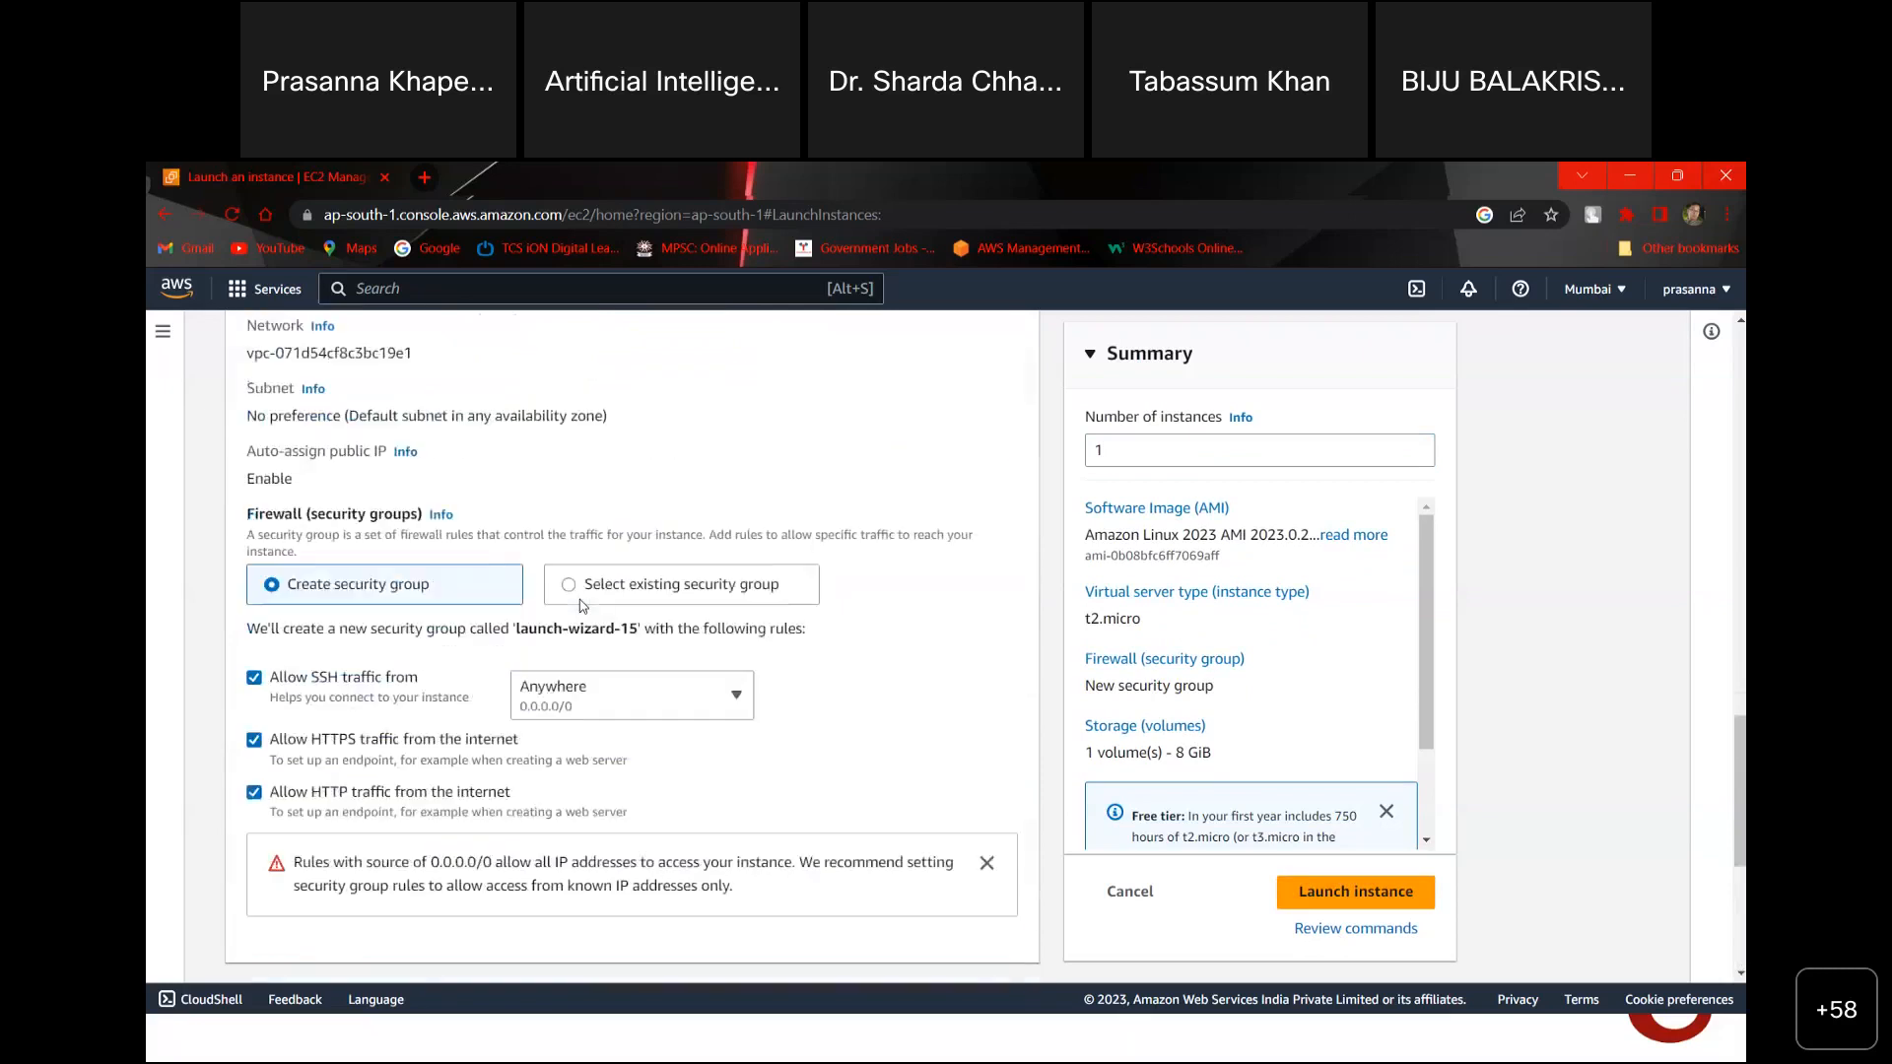
pyautogui.scroll(8, 583, 606)
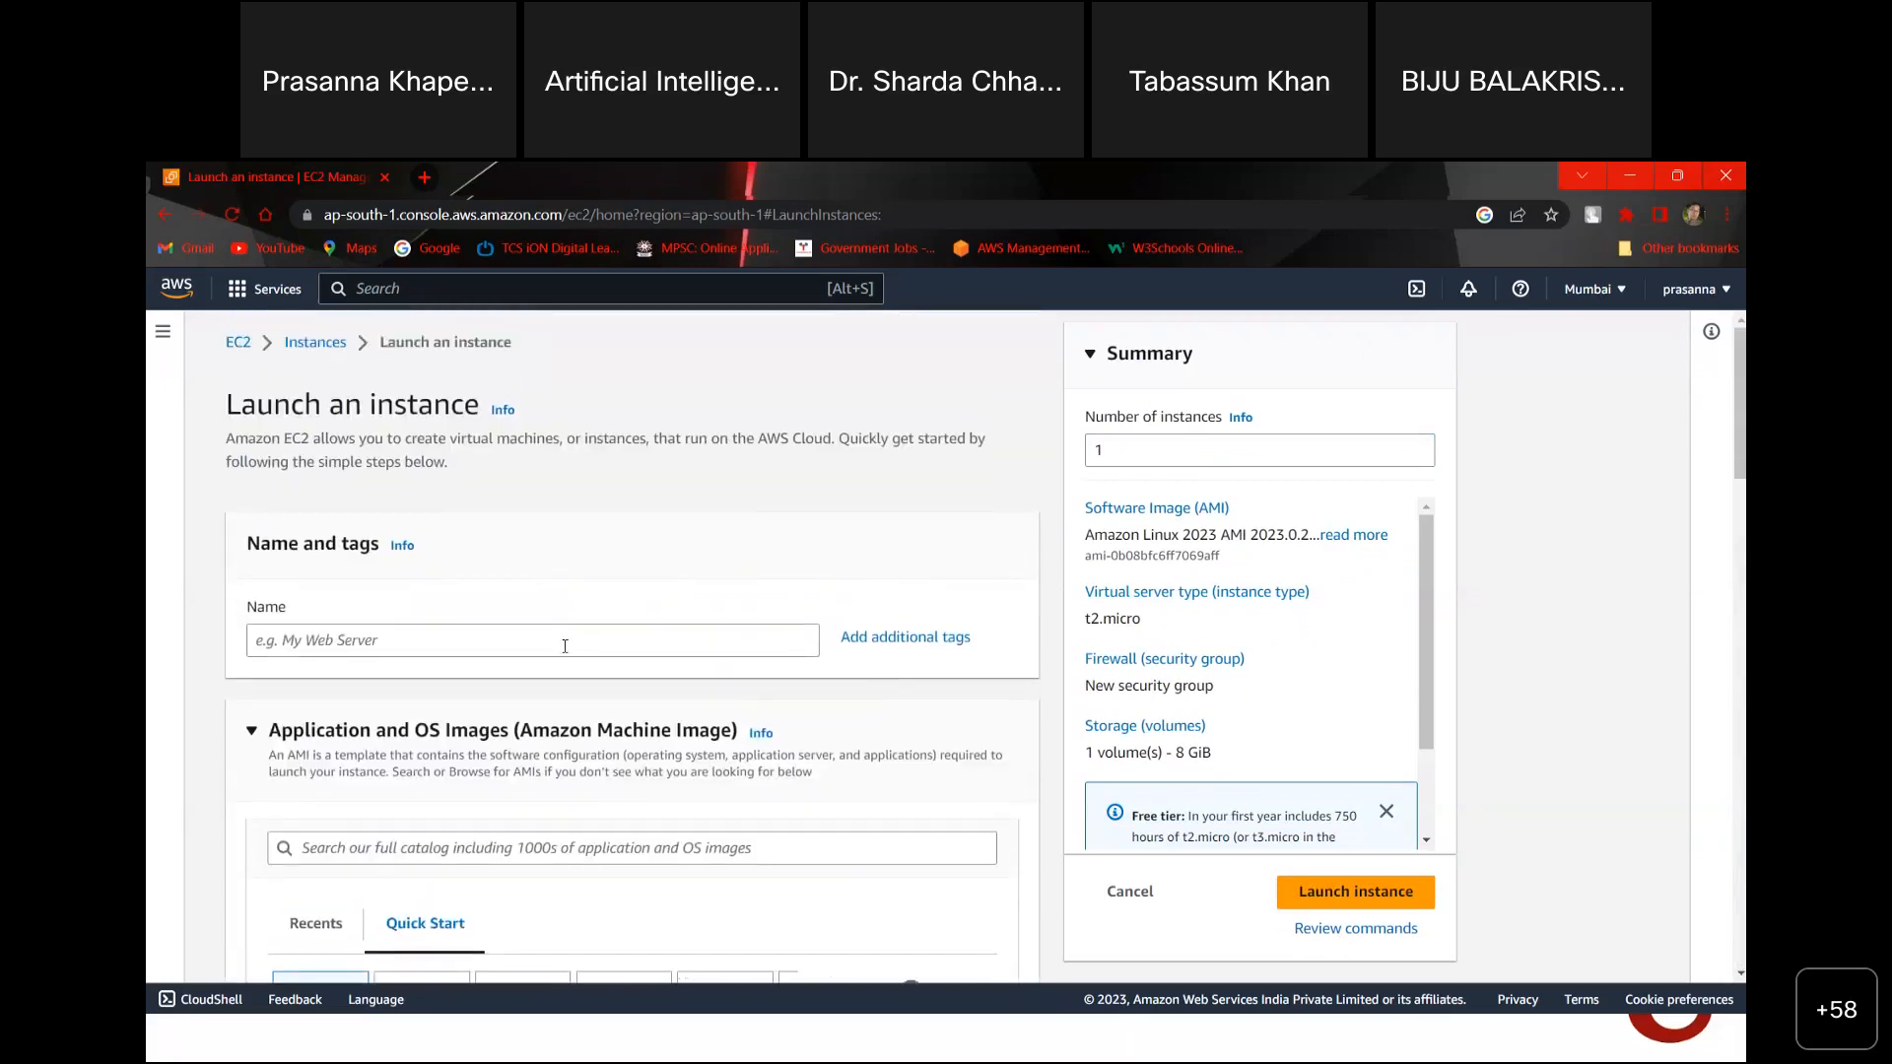
pyautogui.scroll(-8, 565, 646)
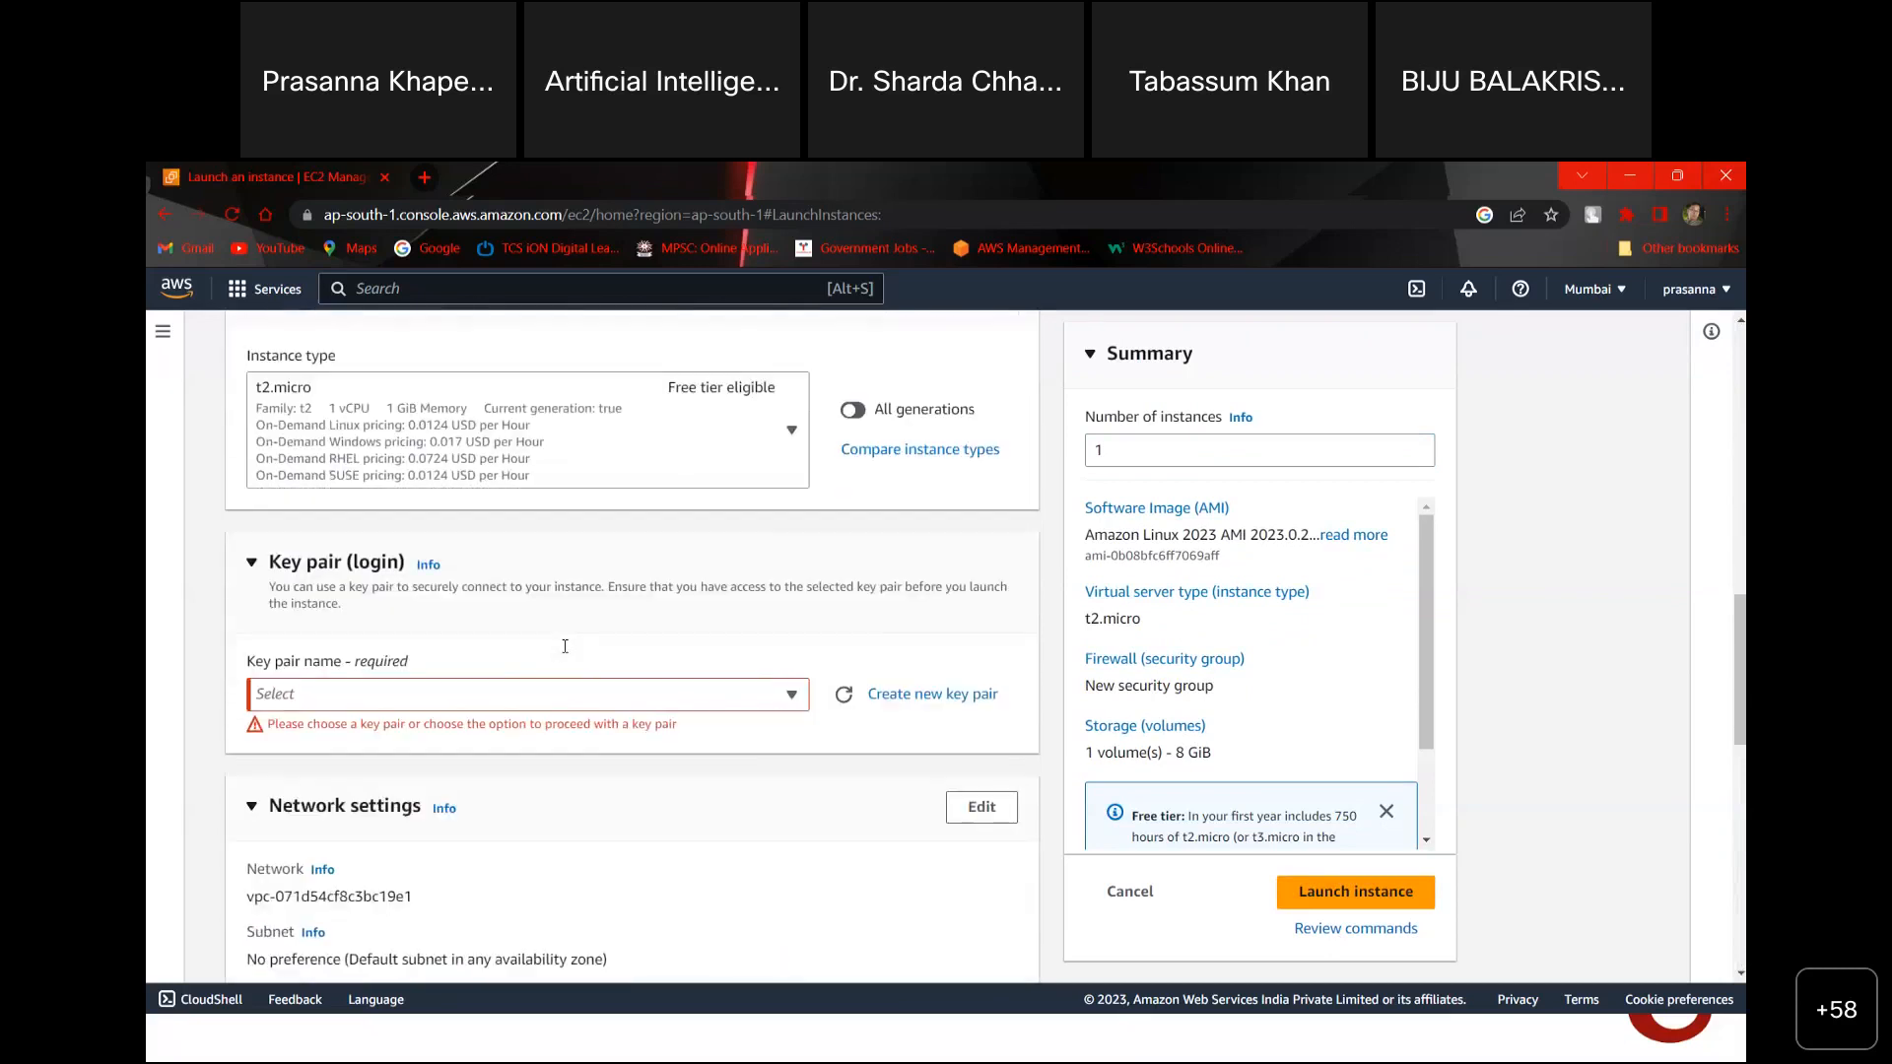
pyautogui.scroll(-3, 564, 646)
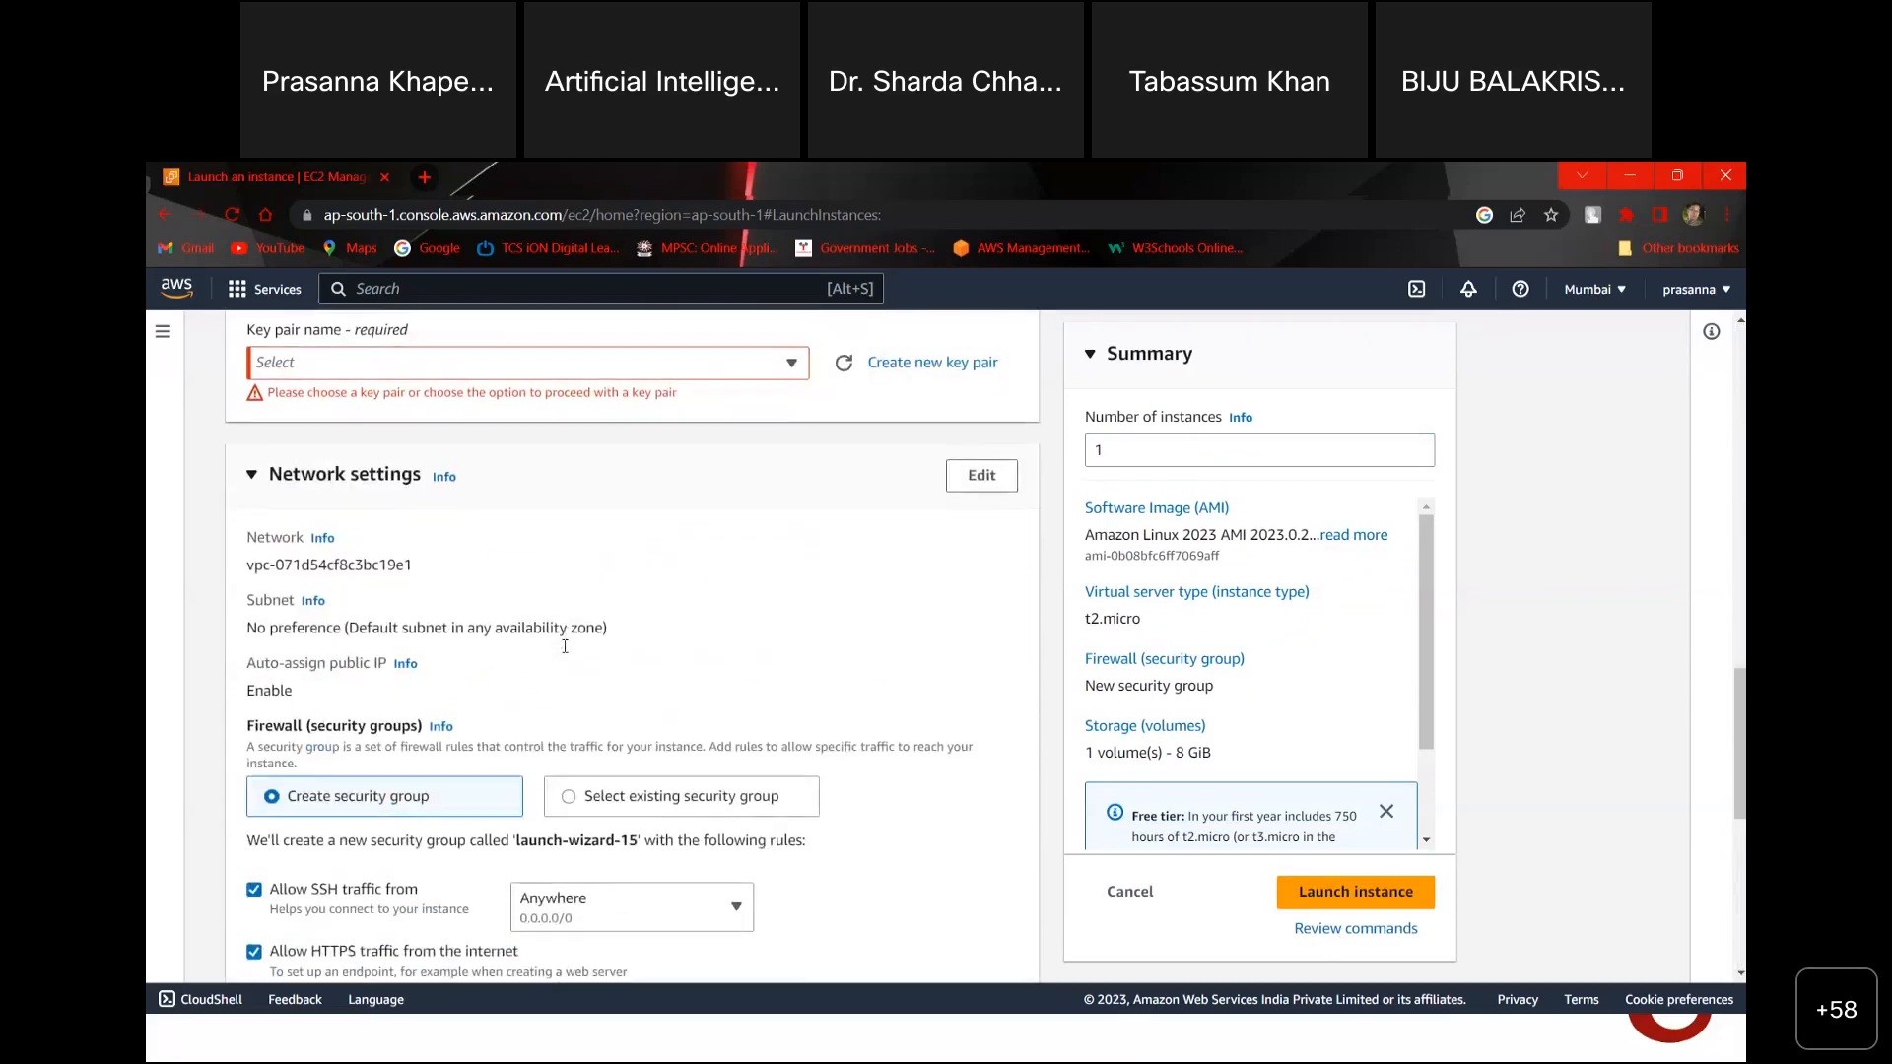
# Step: Create a new RSA key pair named amazon2305 in .pem format and dismiss the download notice
pyautogui.click(933, 362)
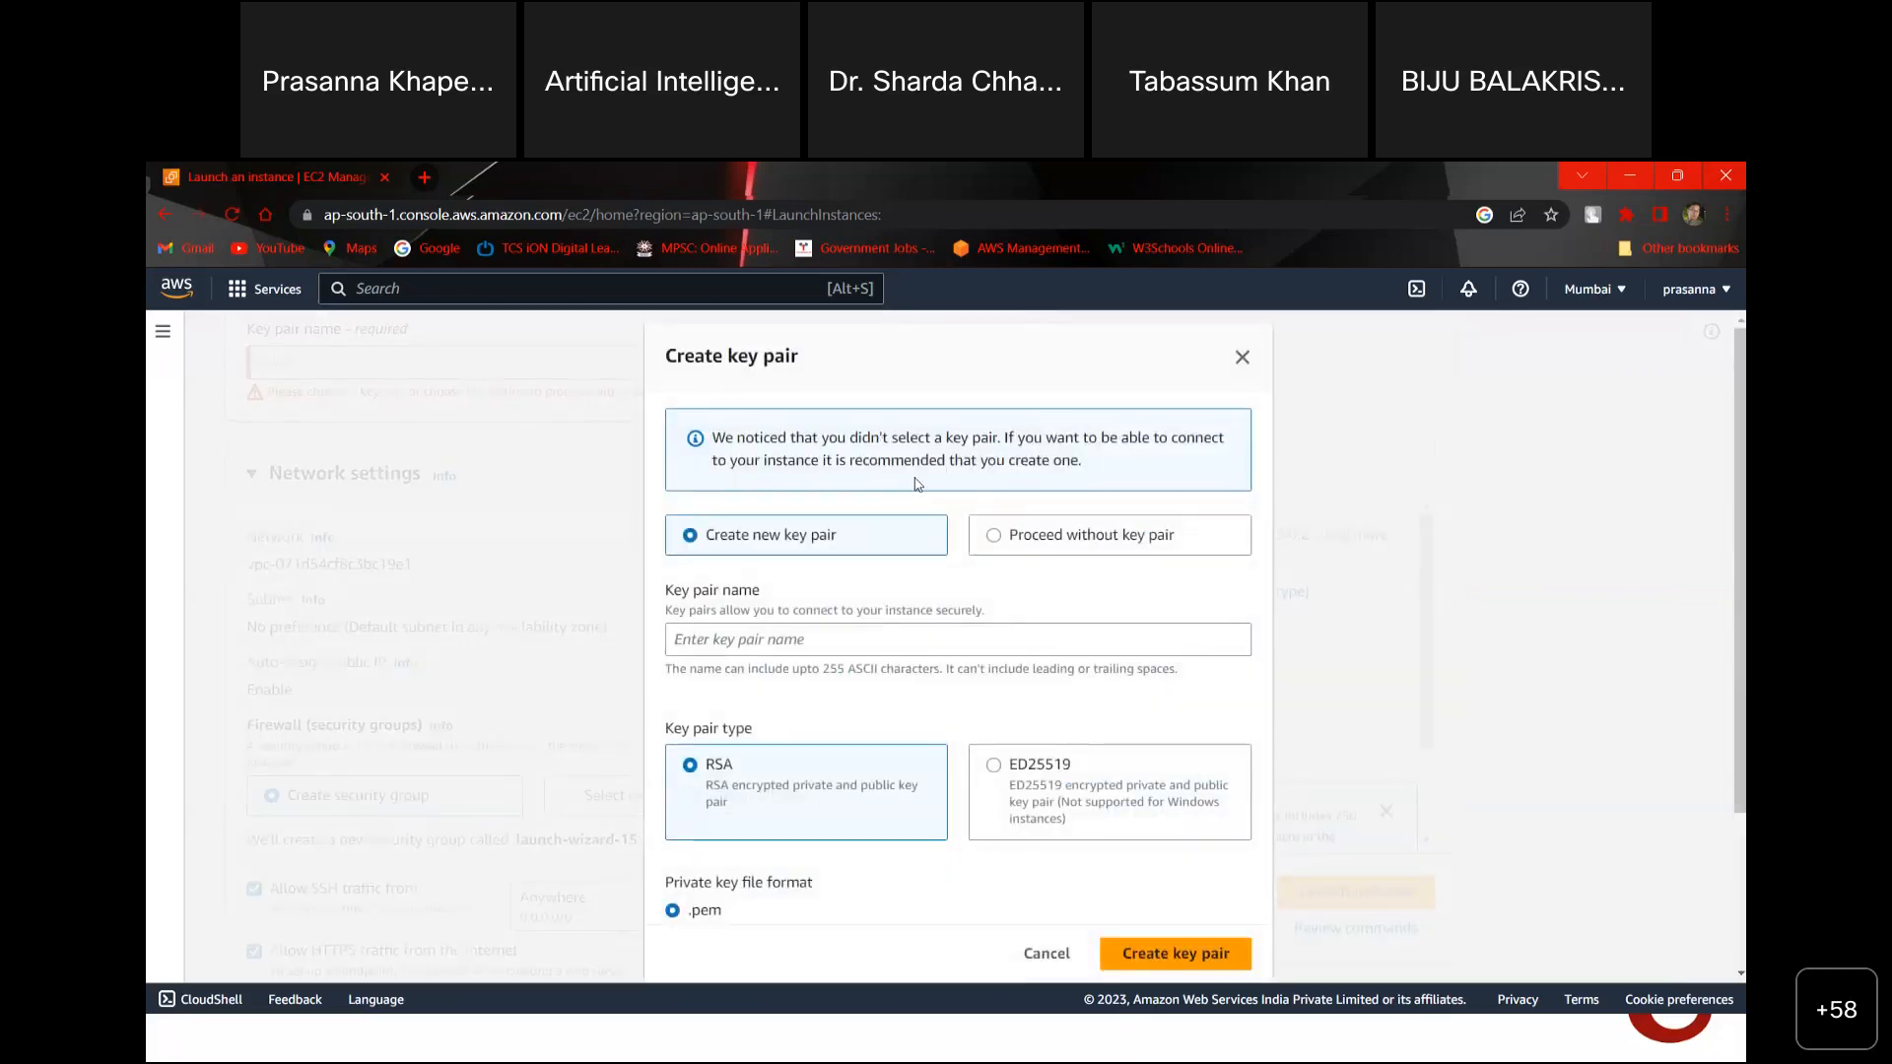
pyautogui.click(865, 646)
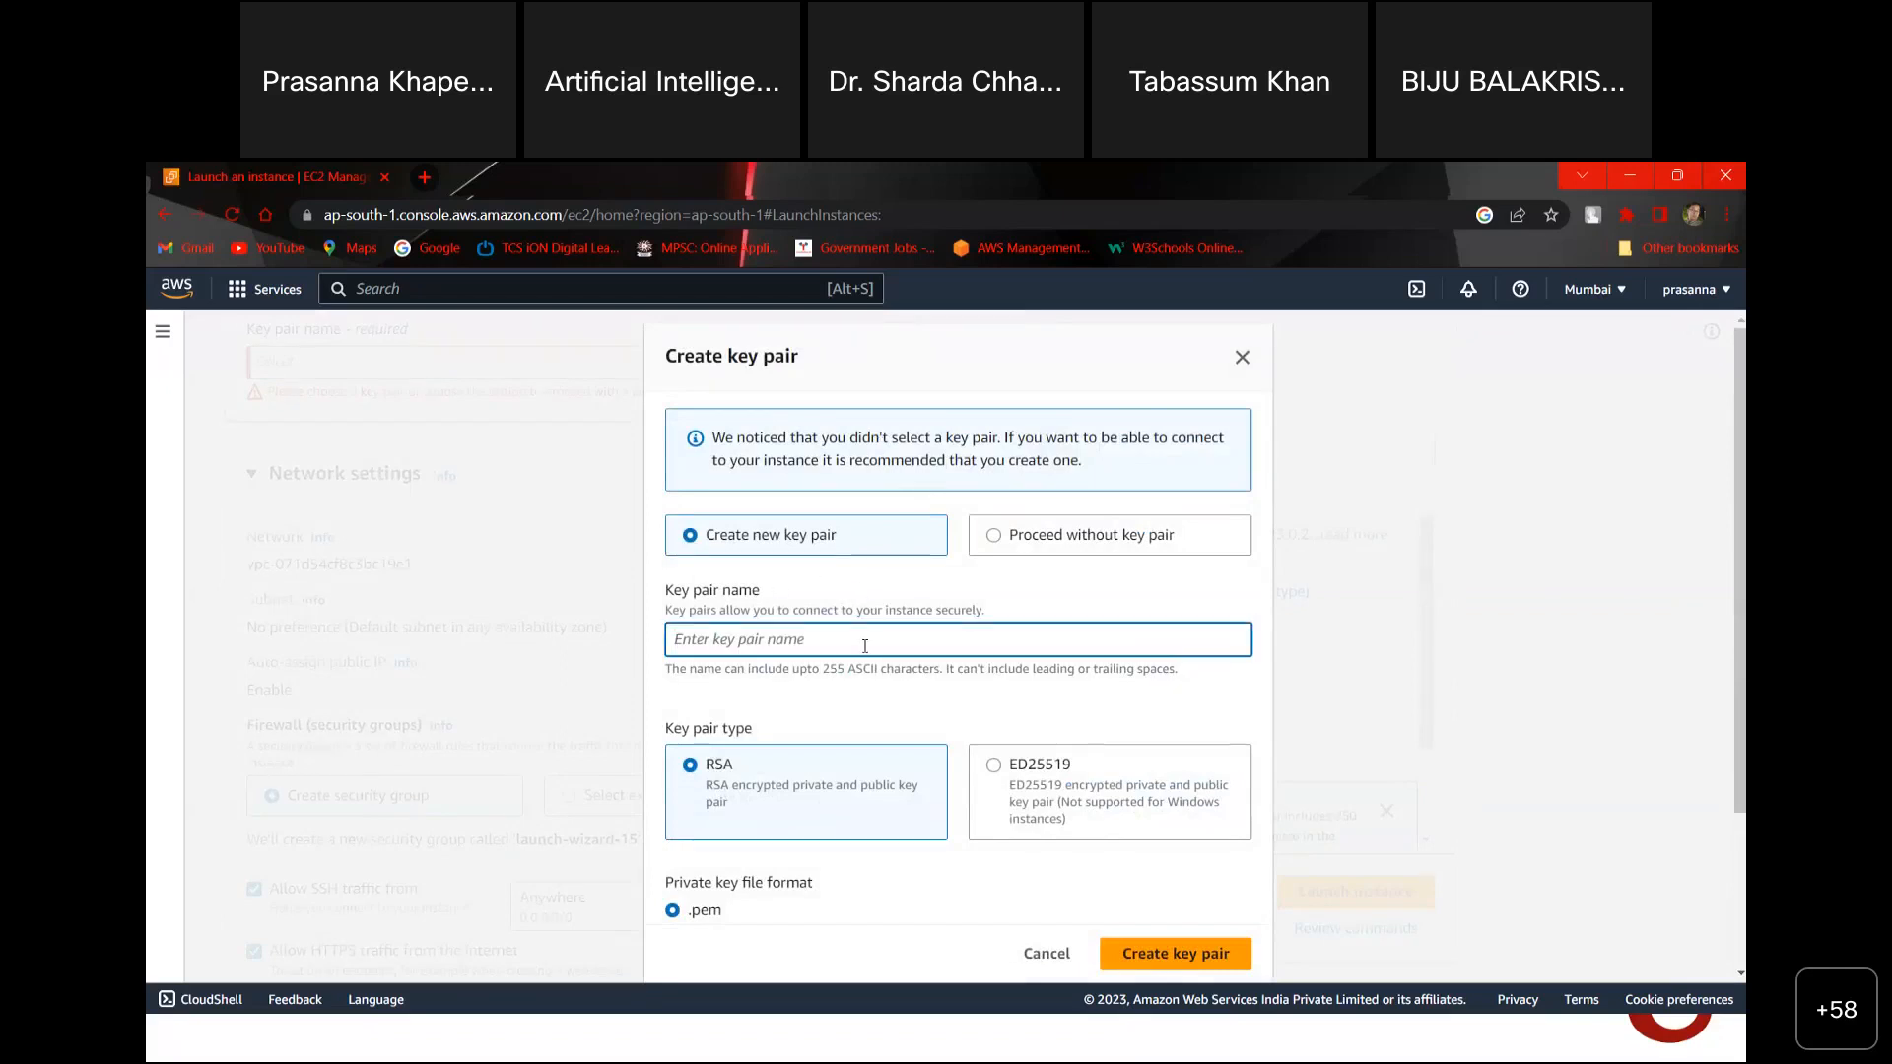
pyautogui.write('amazon2305')
pyautogui.scroll(-3, 916, 690)
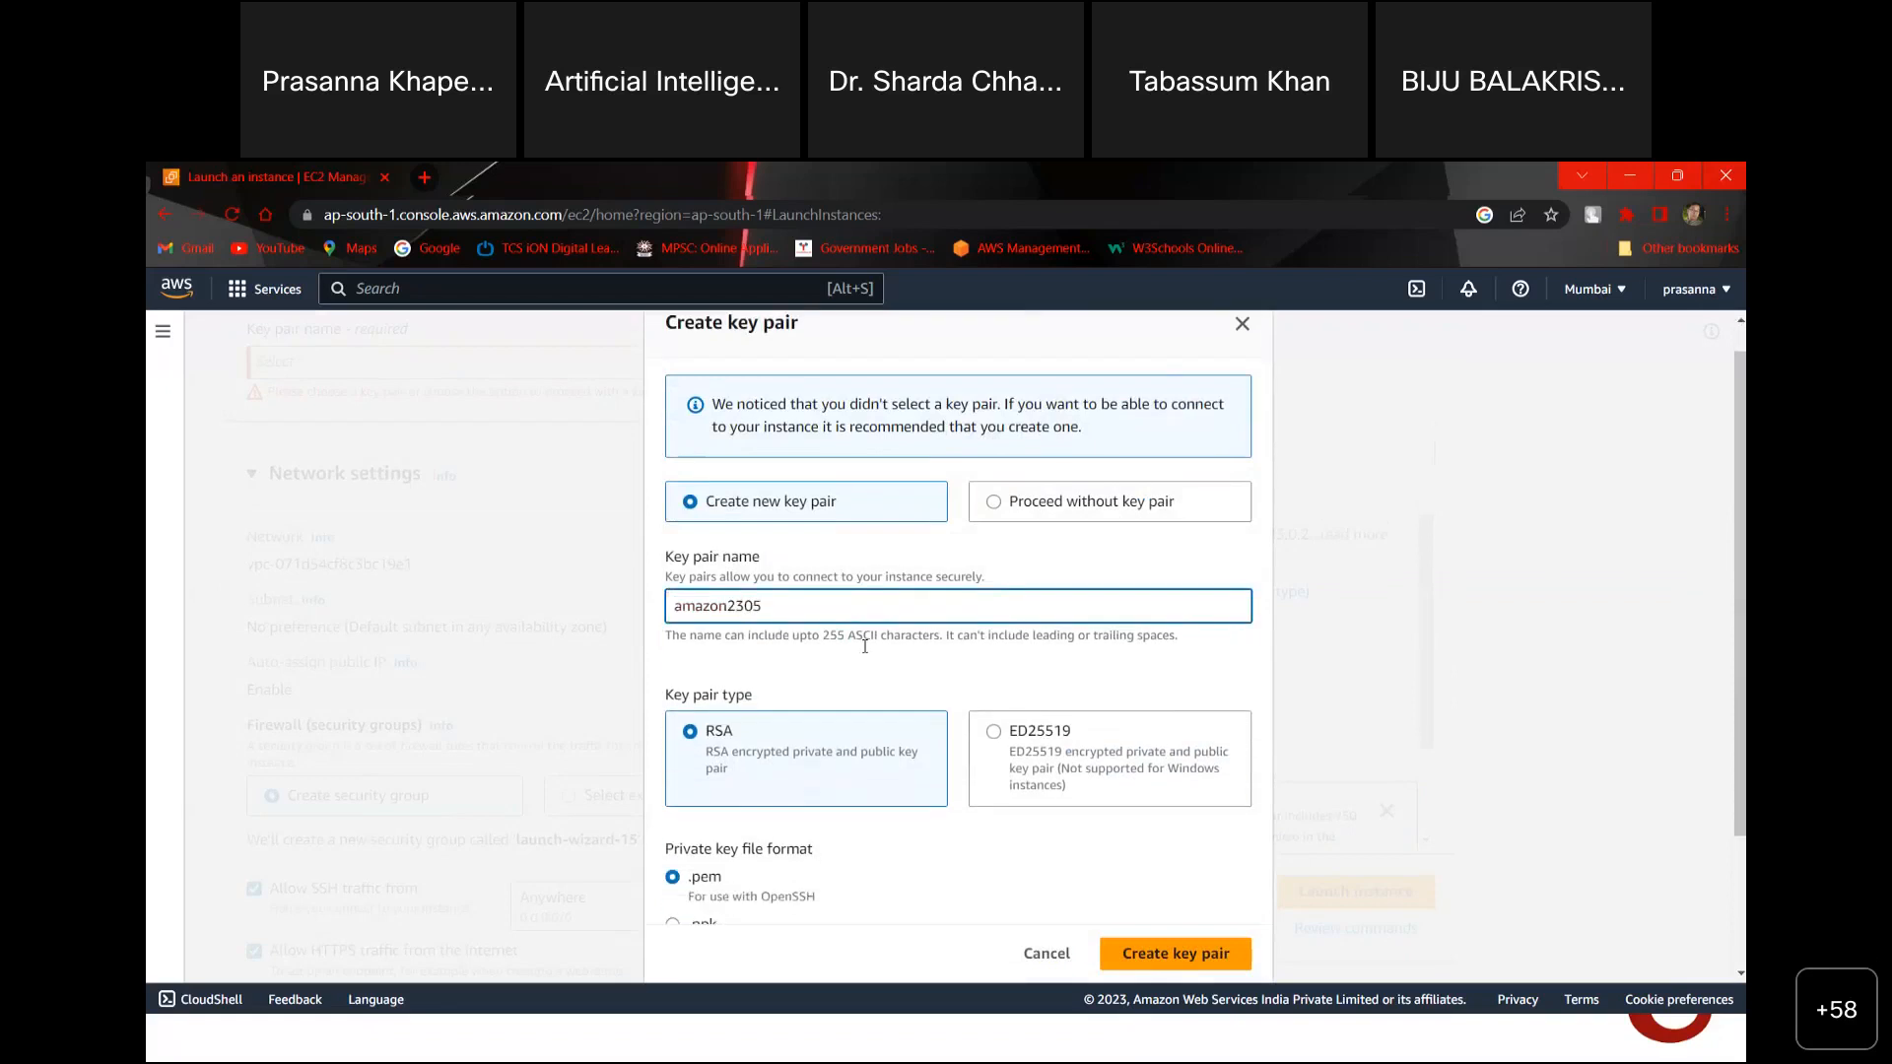
pyautogui.scroll(-1, 964, 757)
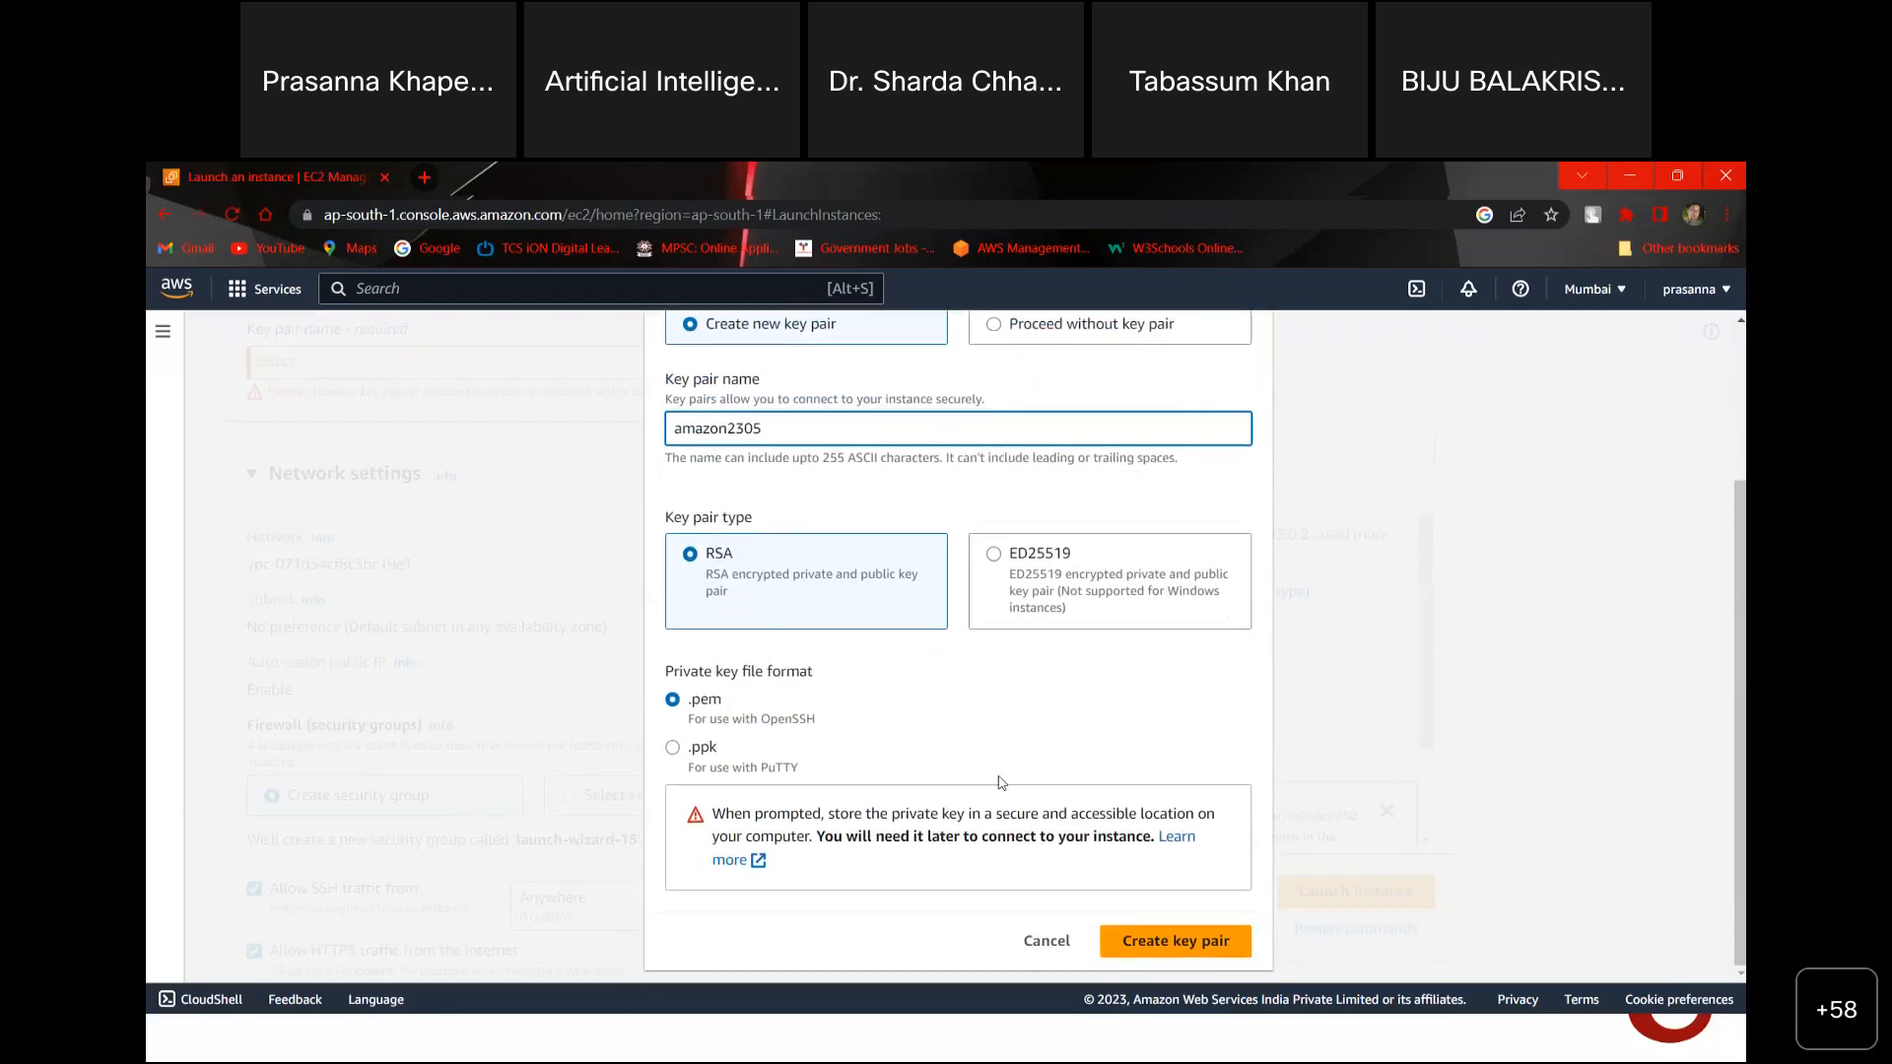
pyautogui.click(1181, 941)
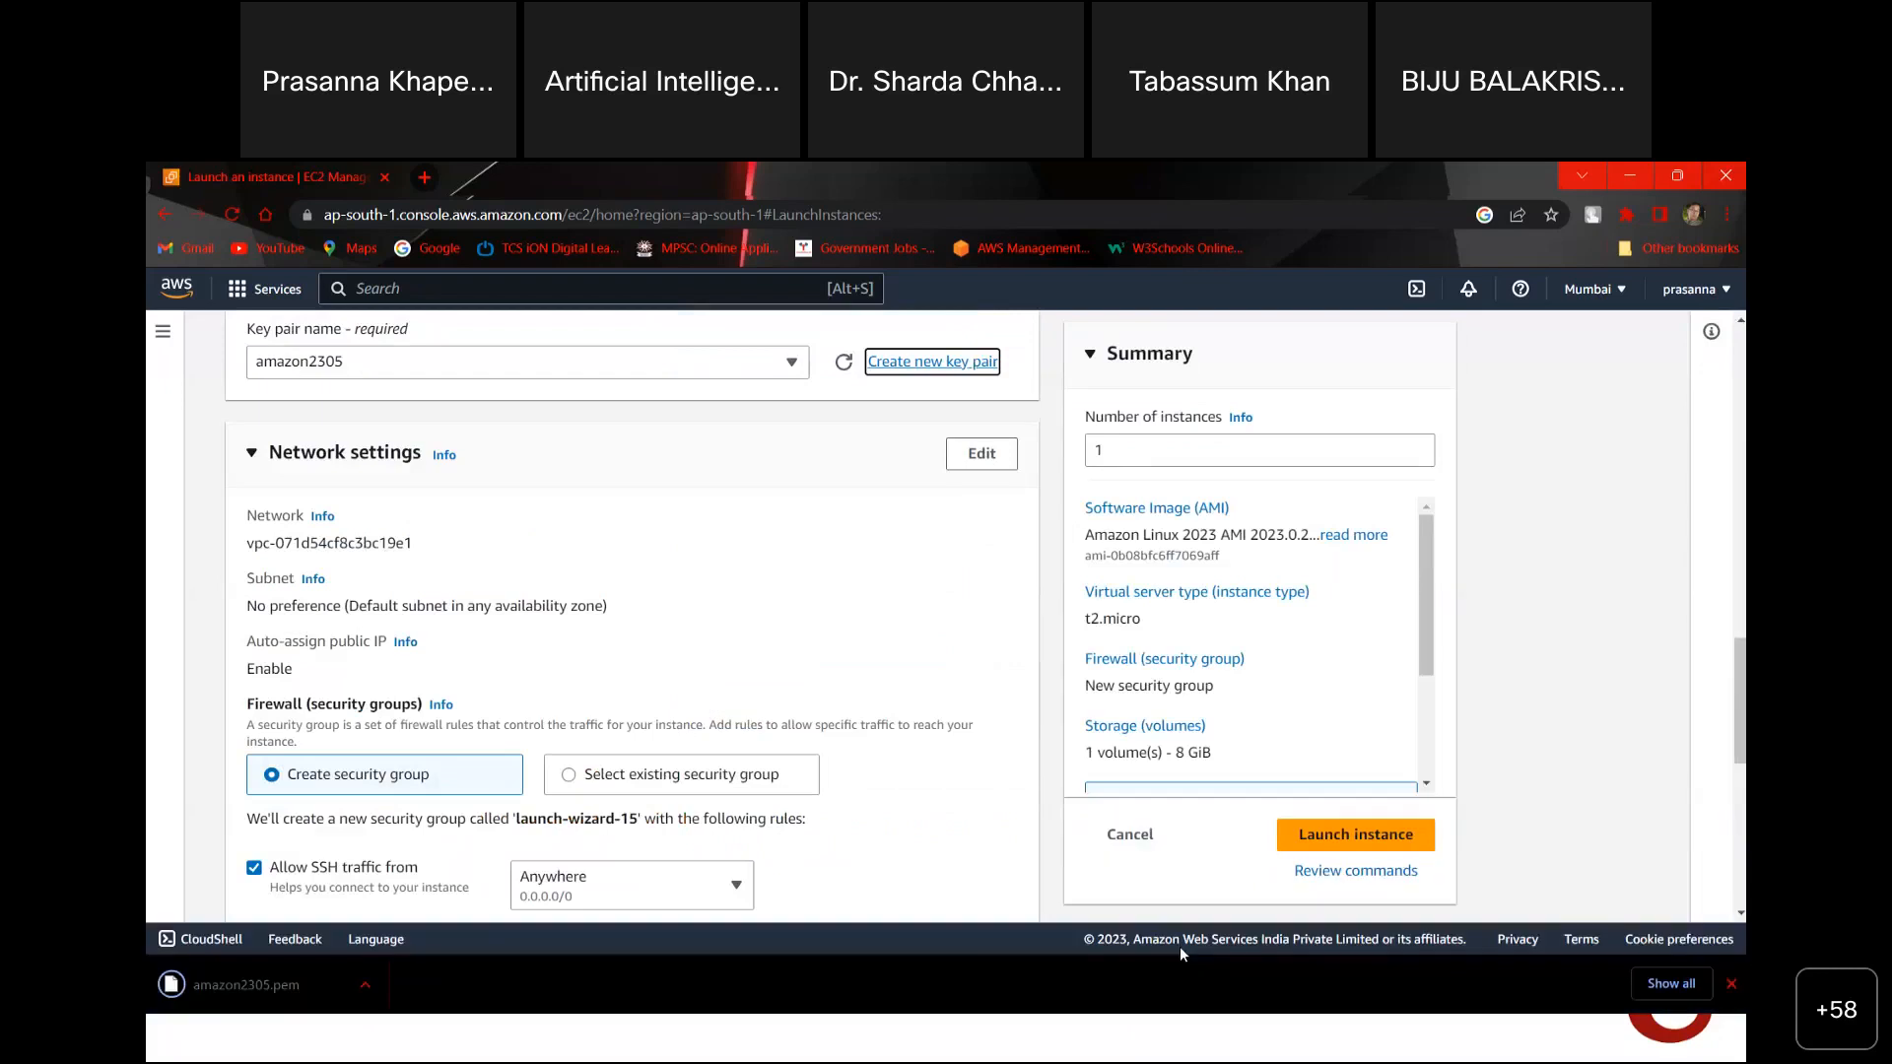
pyautogui.click(1735, 979)
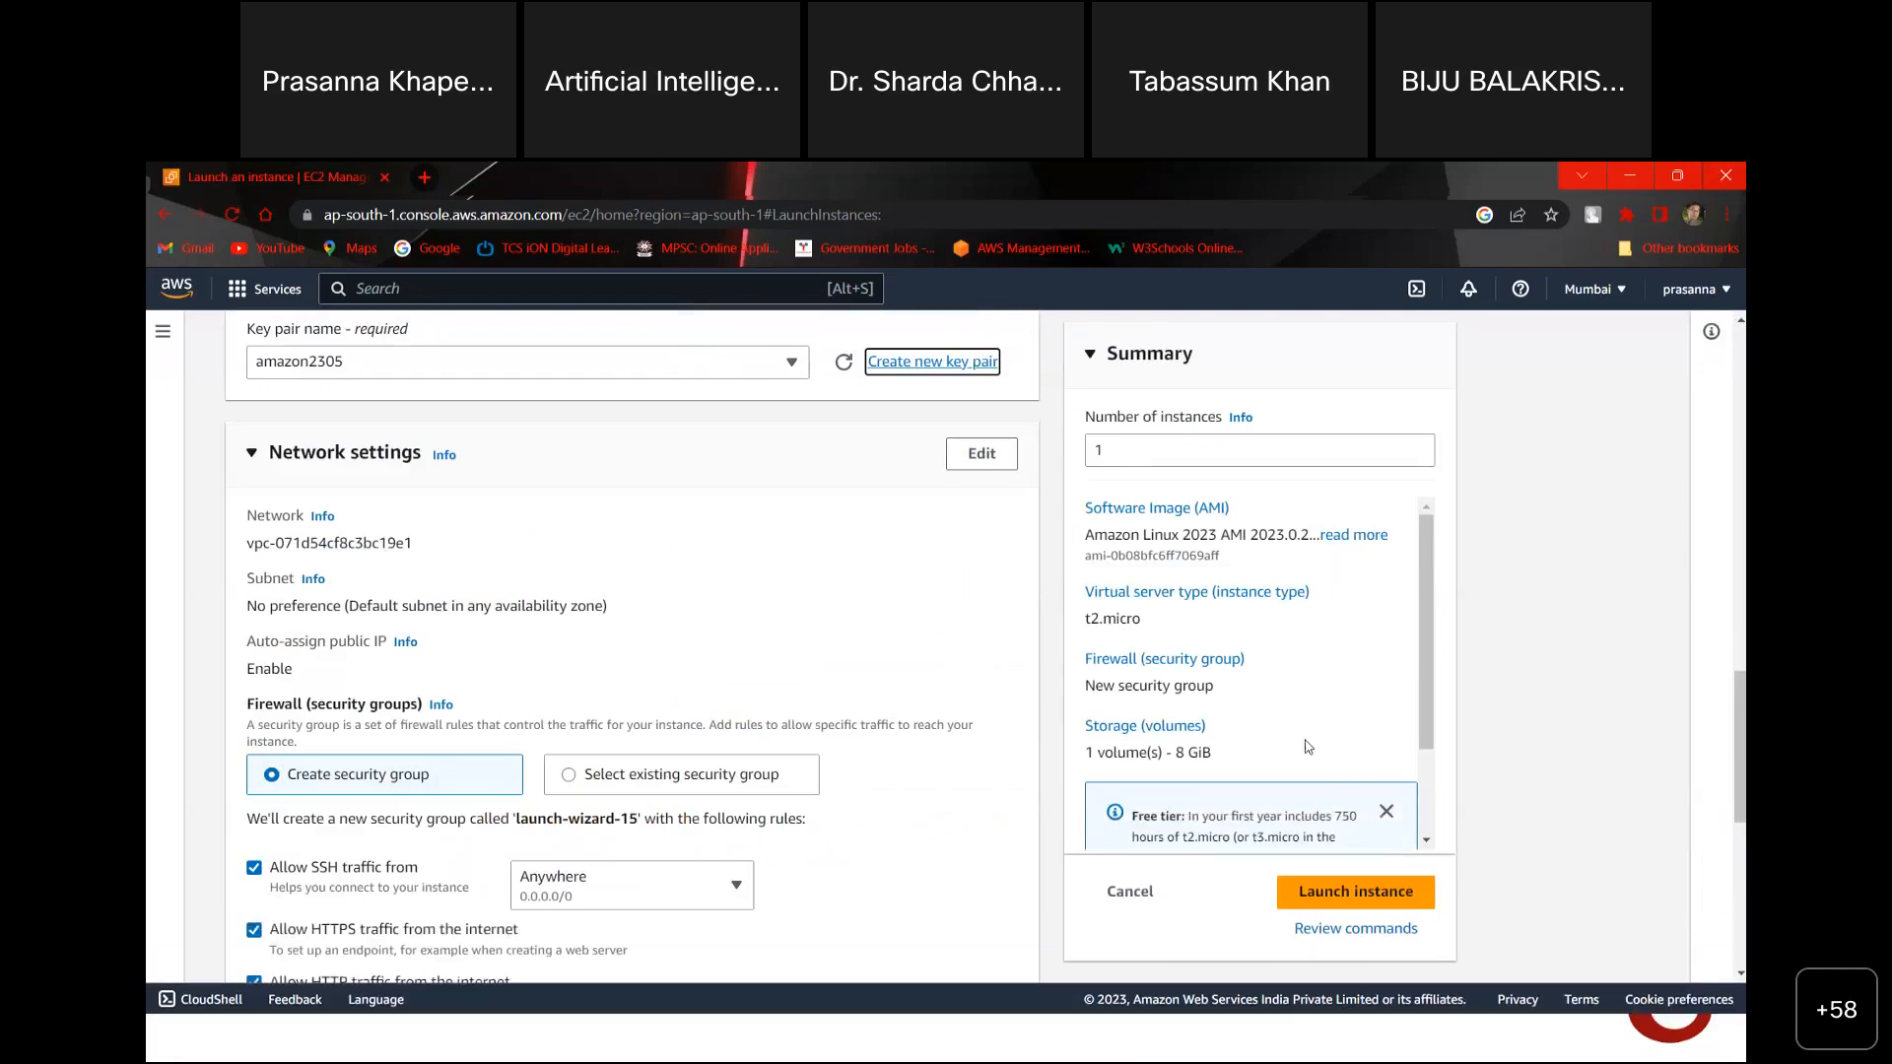
# Step: Launch the instance, open it in the instances list and refresh its state
pyautogui.scroll(-2, 1251, 689)
pyautogui.click(1378, 892)
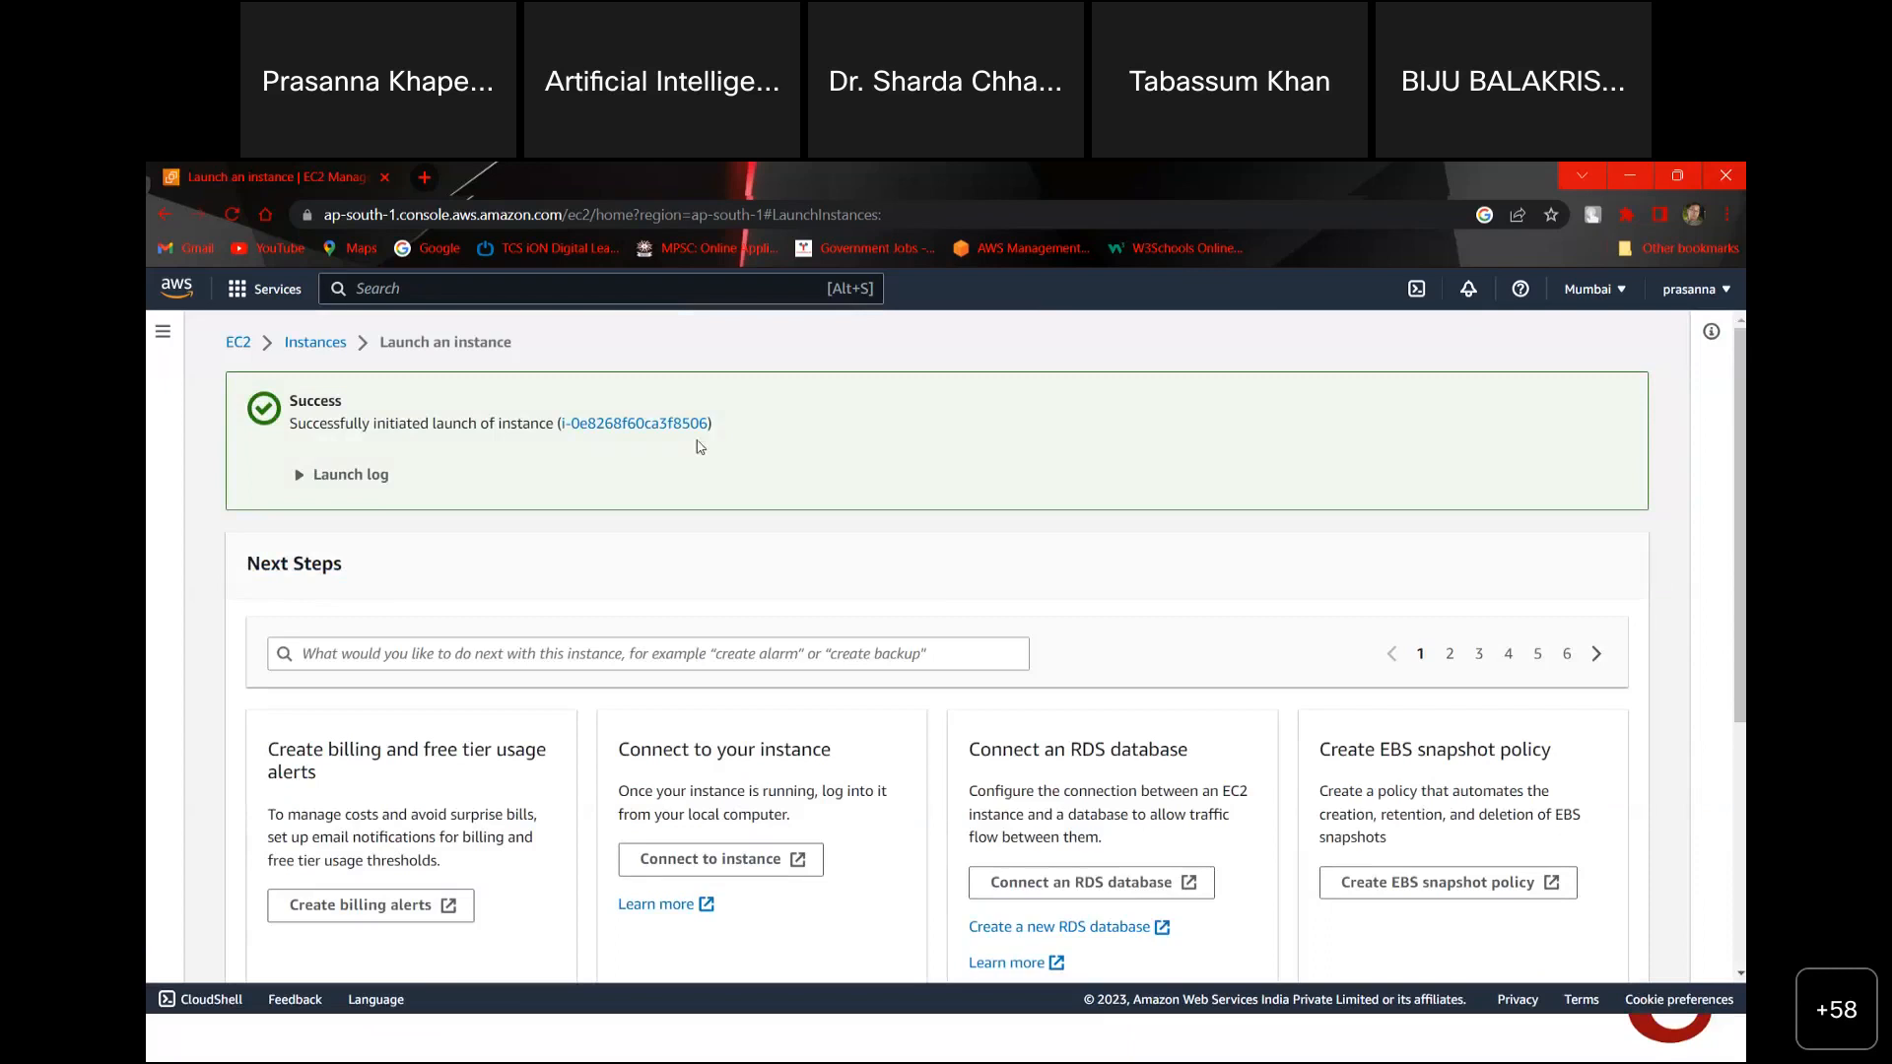
pyautogui.click(641, 428)
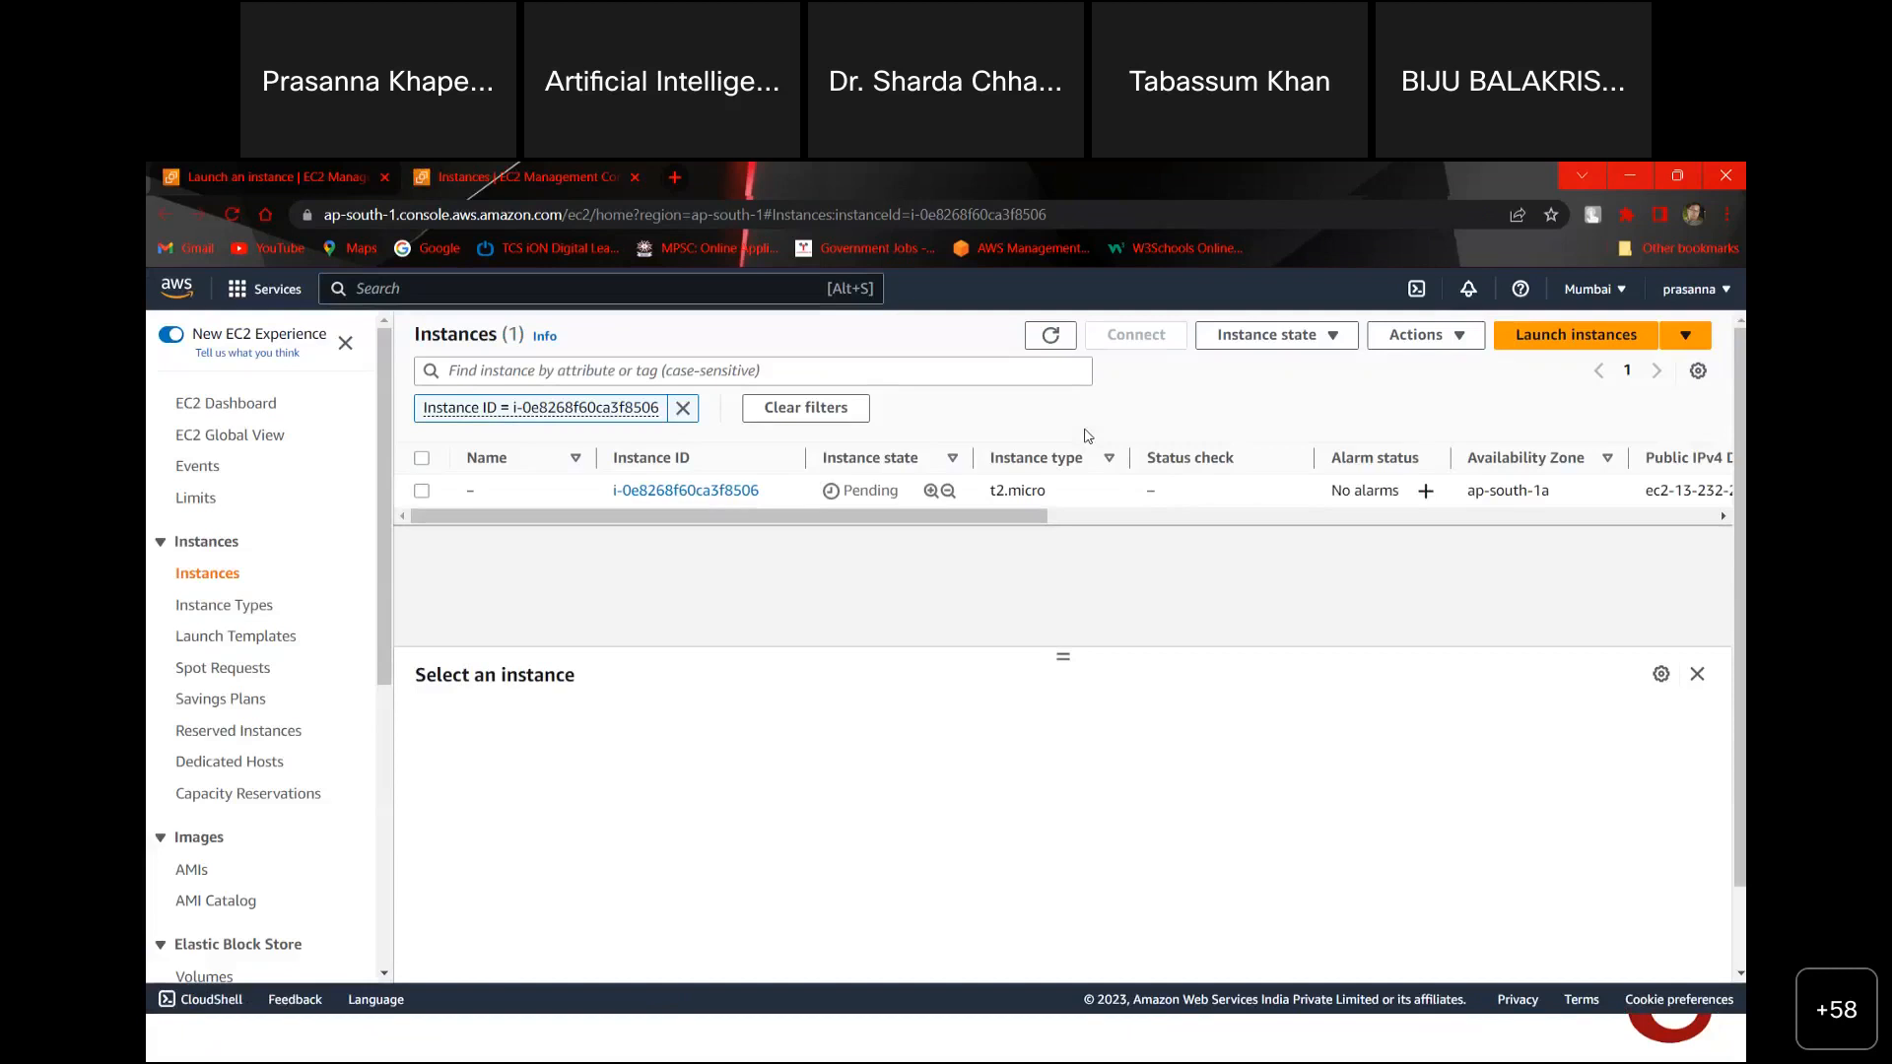
pyautogui.click(1039, 347)
# Step: Name the newly launched instance amazonserver and save the name
pyautogui.moveTo(470, 490)
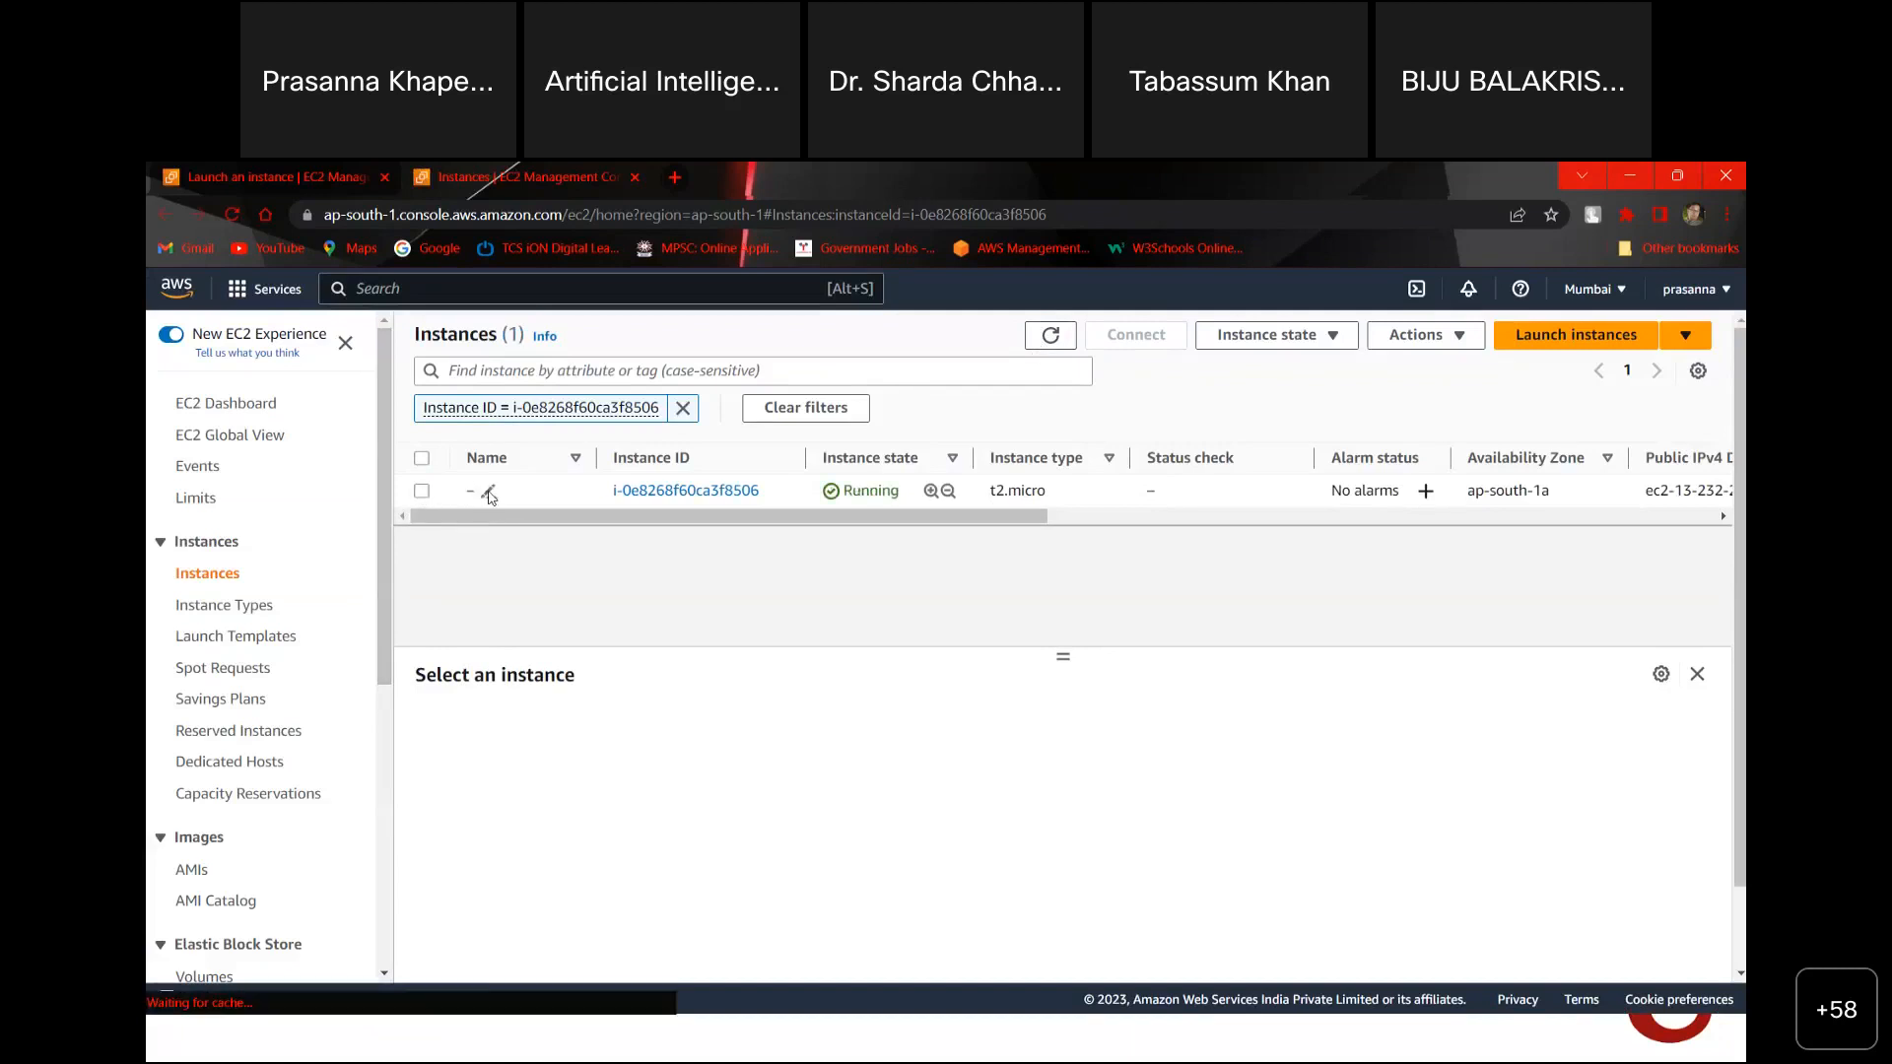
pyautogui.click(490, 493)
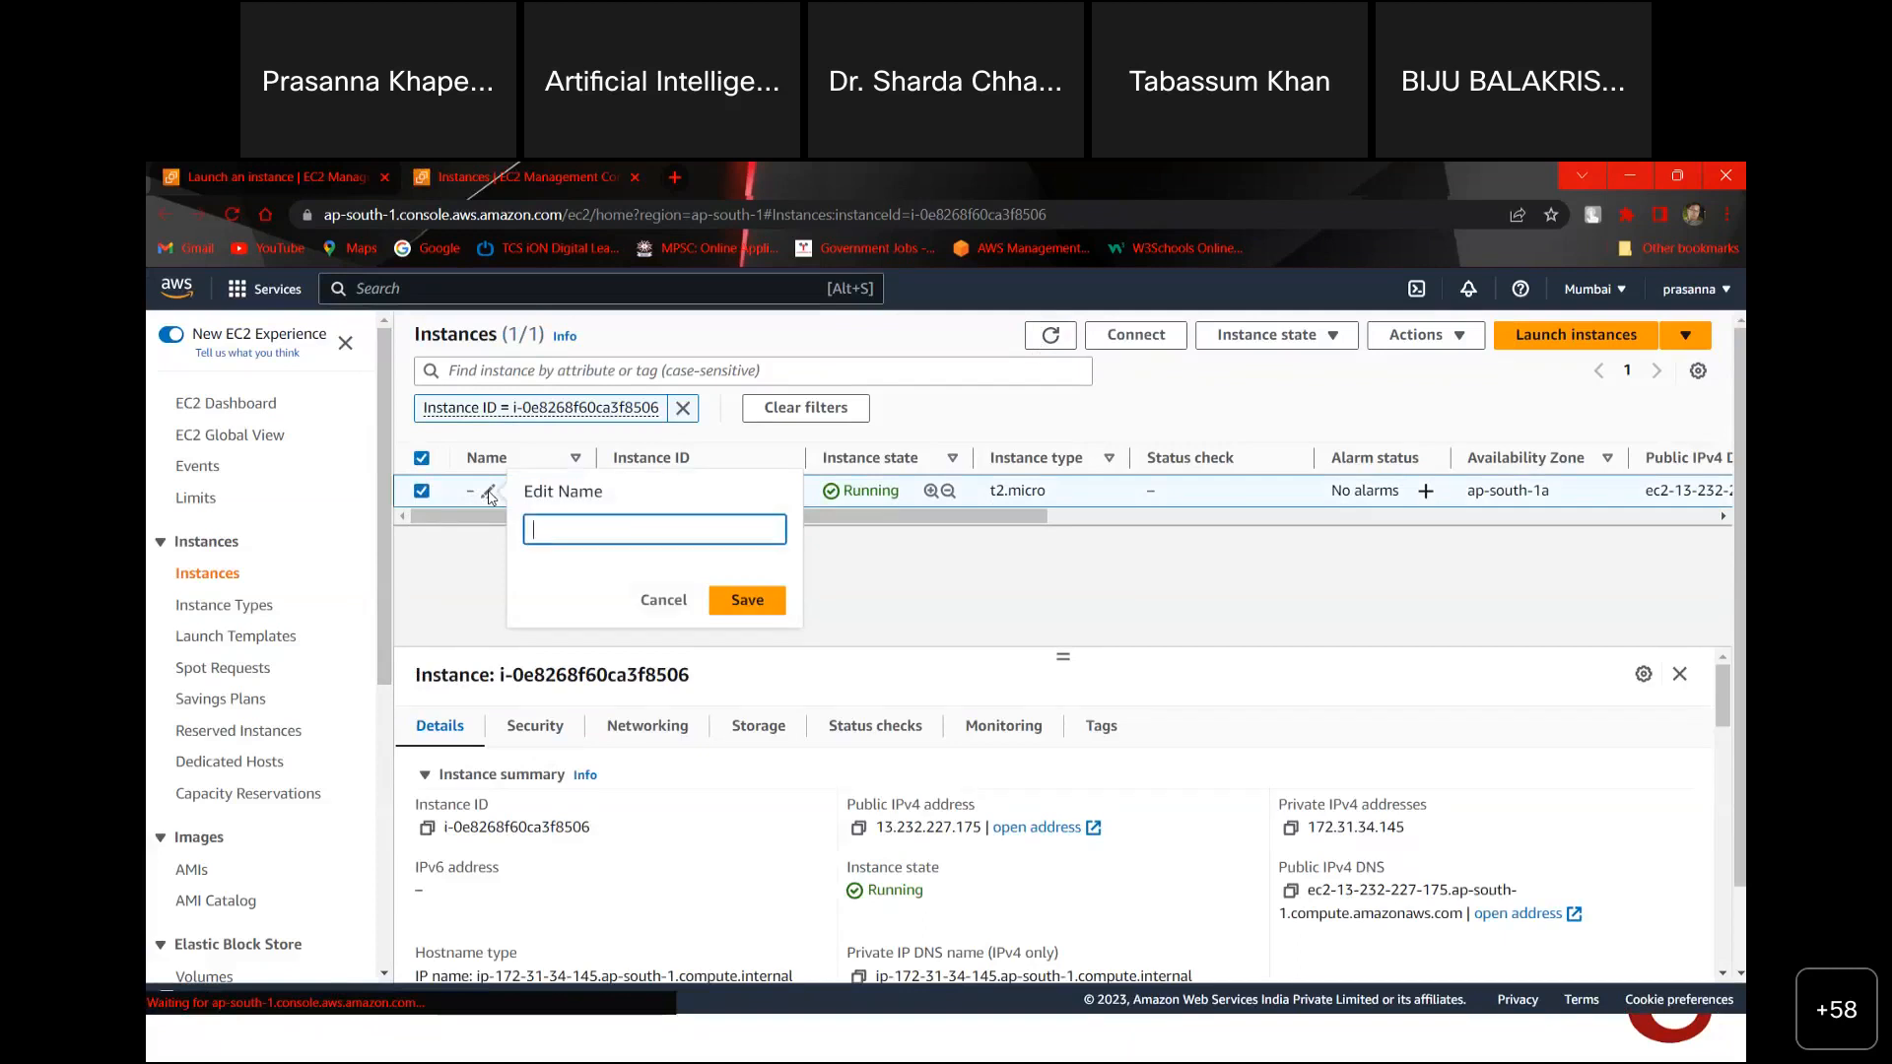
pyautogui.write('a')
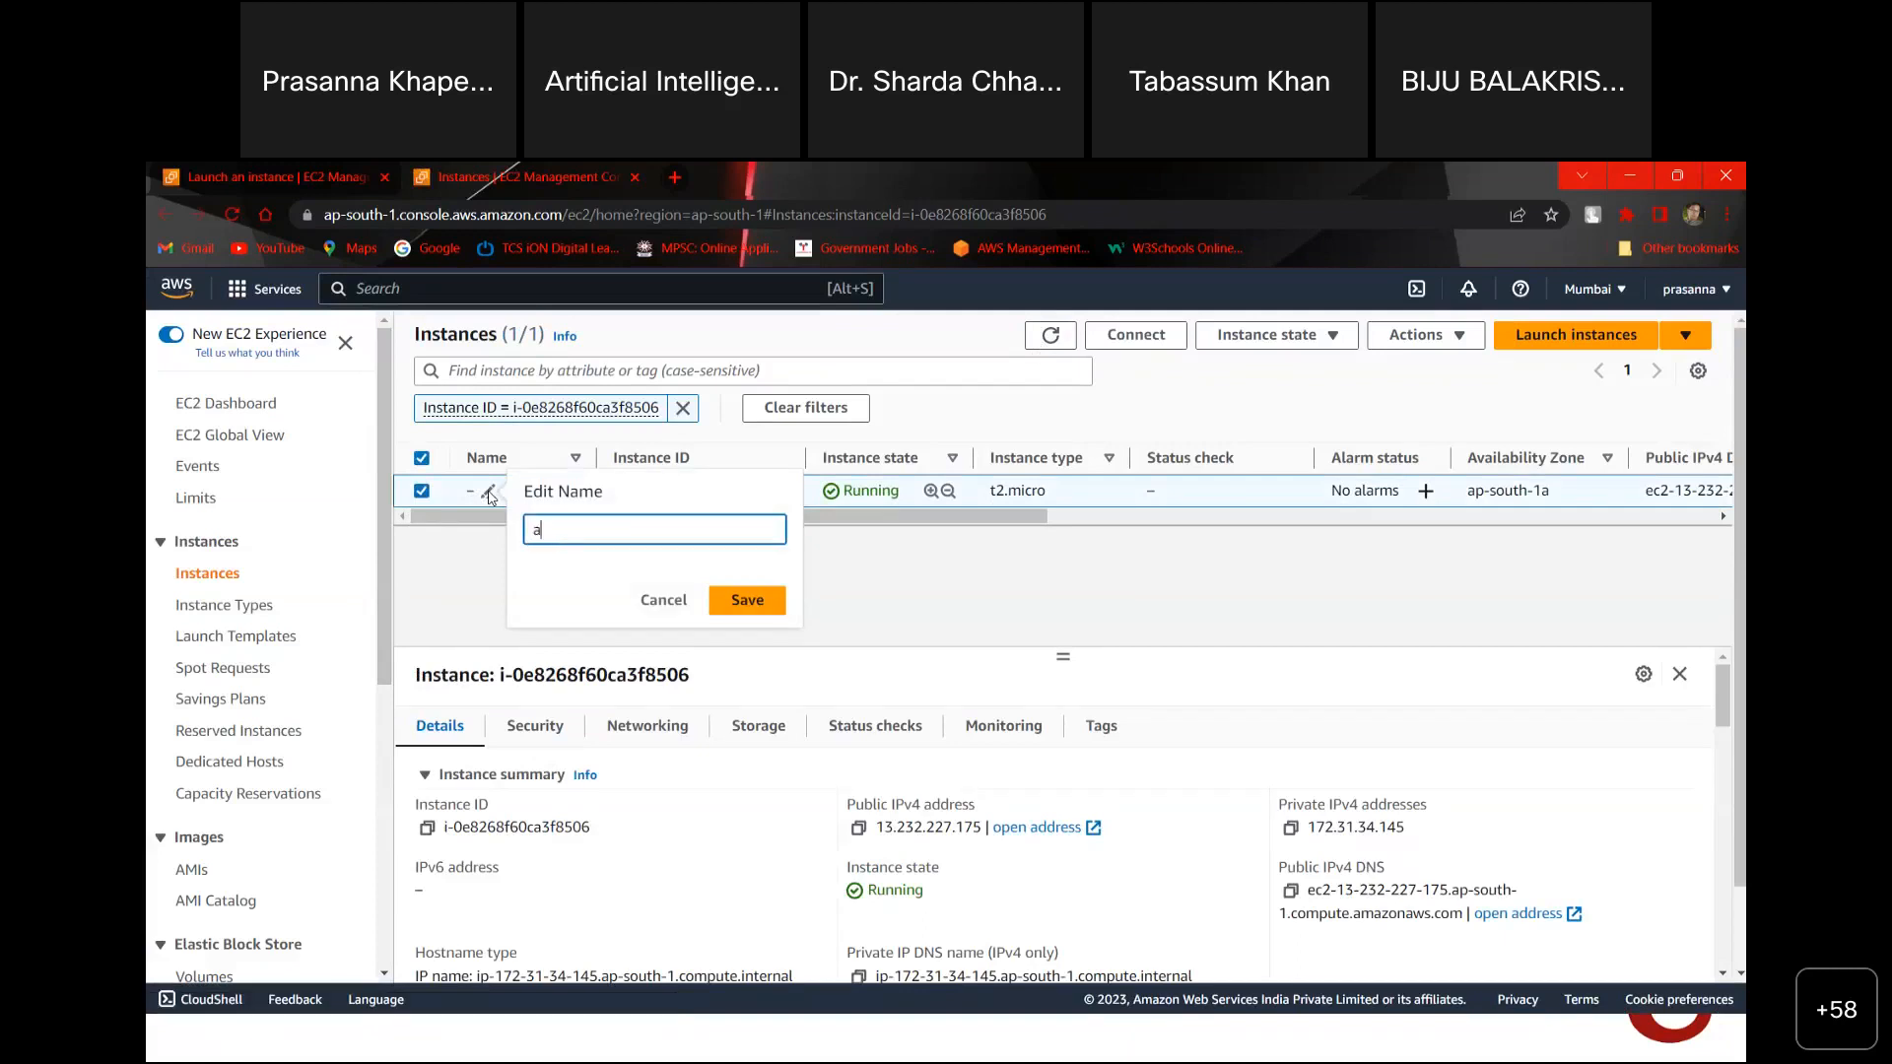
pyautogui.write('mazonserver')
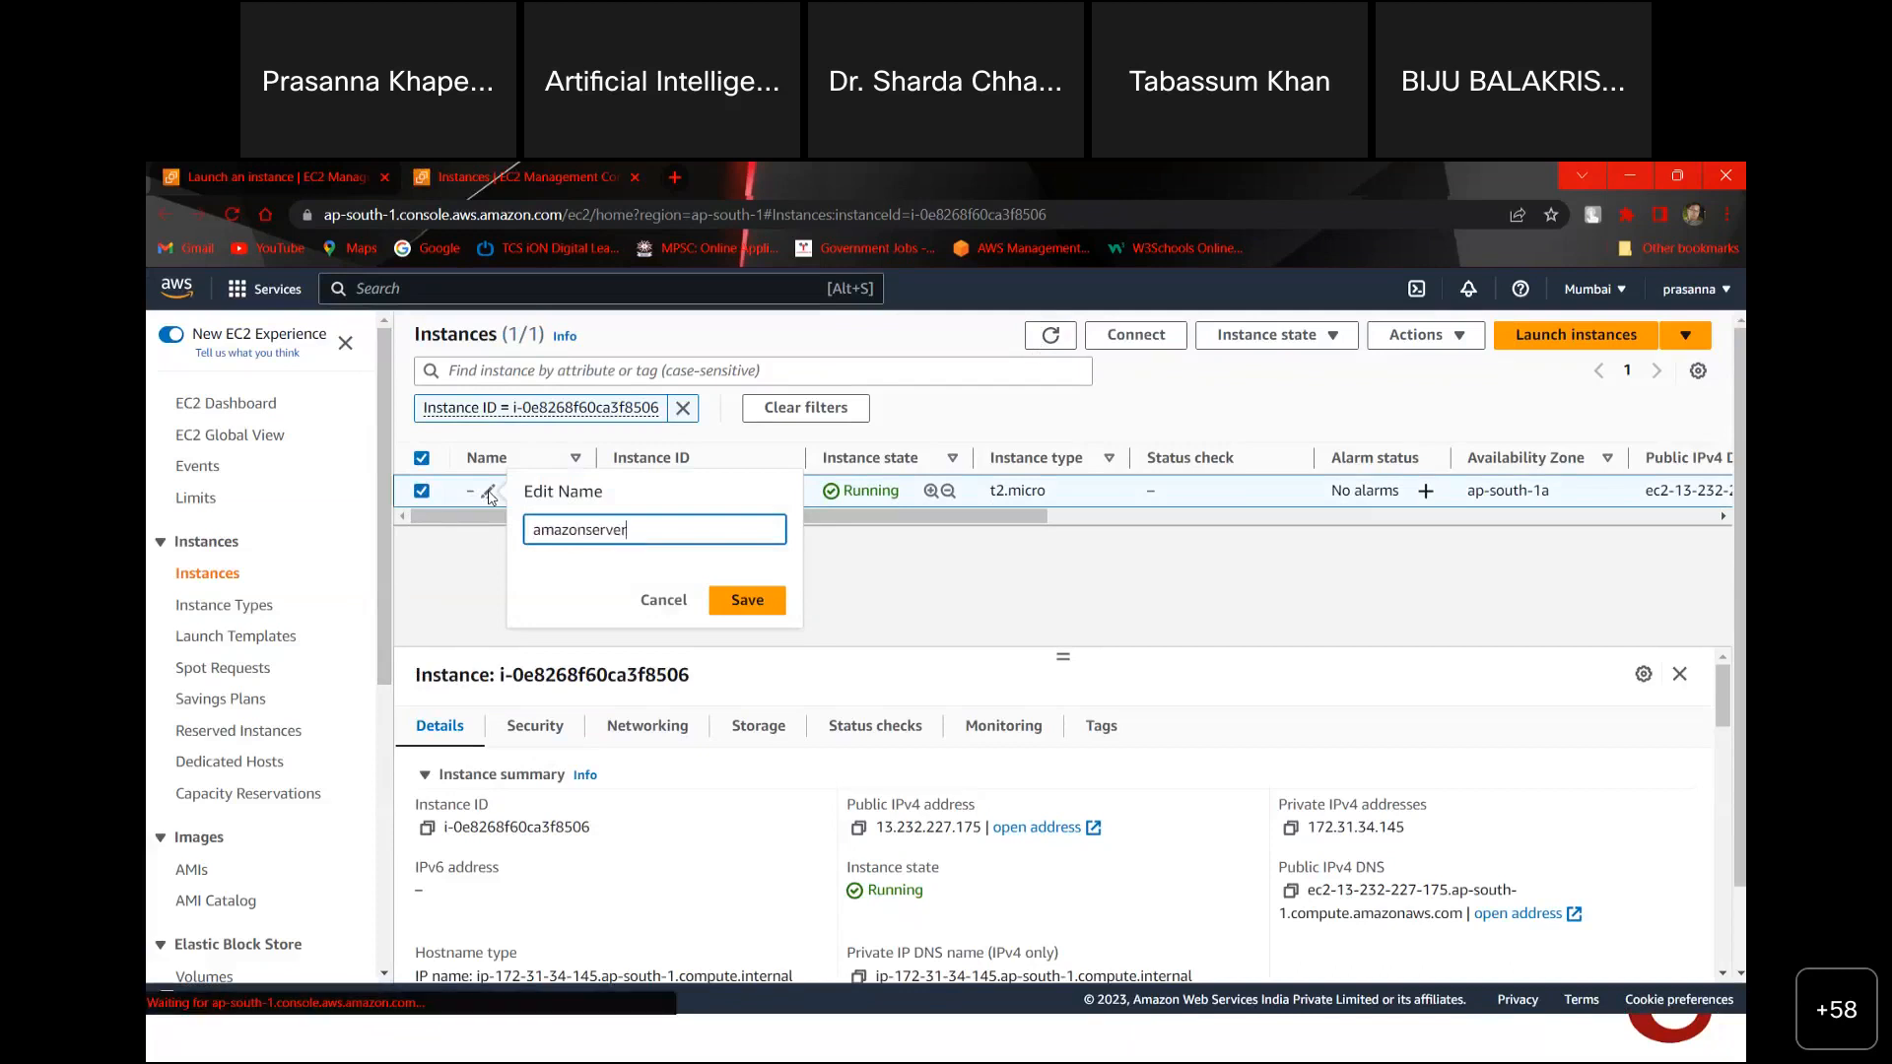
pyautogui.click(754, 605)
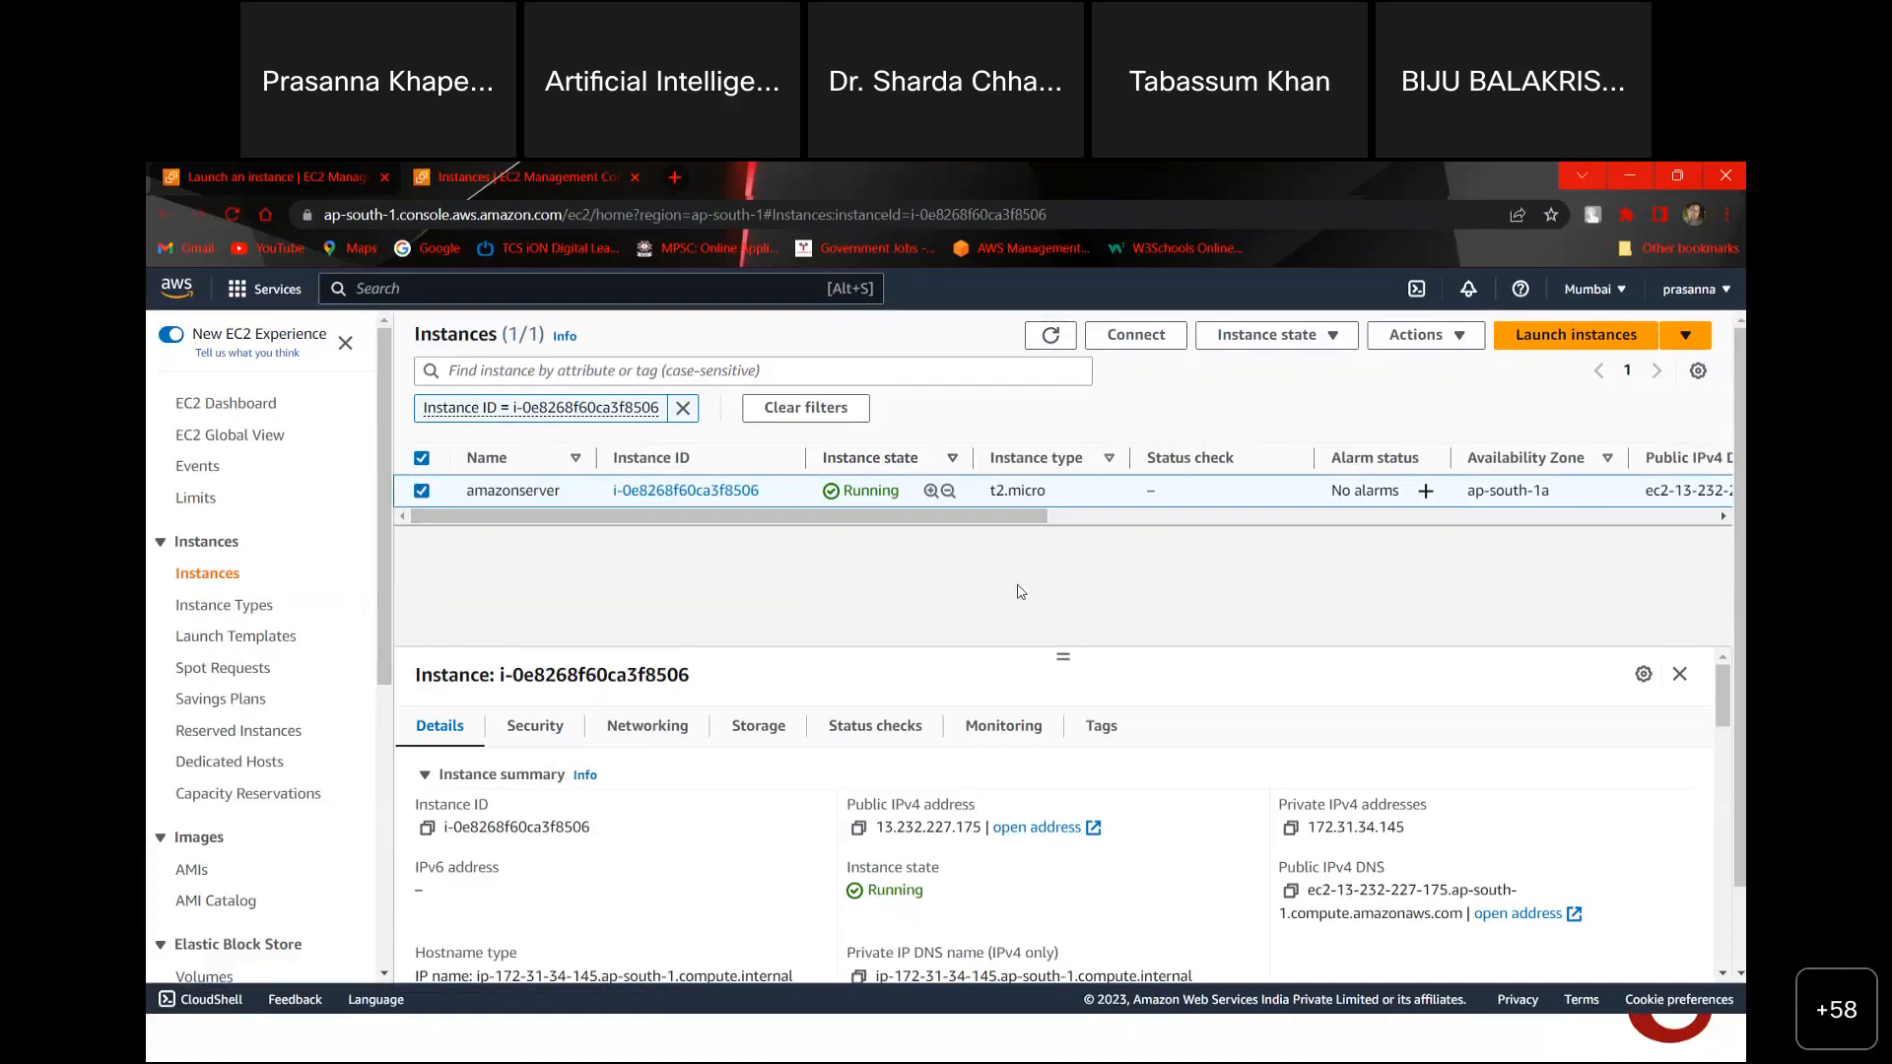
# Step: Review the instance summary of amazonserver, including its public IPv4 address, private DNS name and instance type
pyautogui.scroll(-1, 1020, 591)
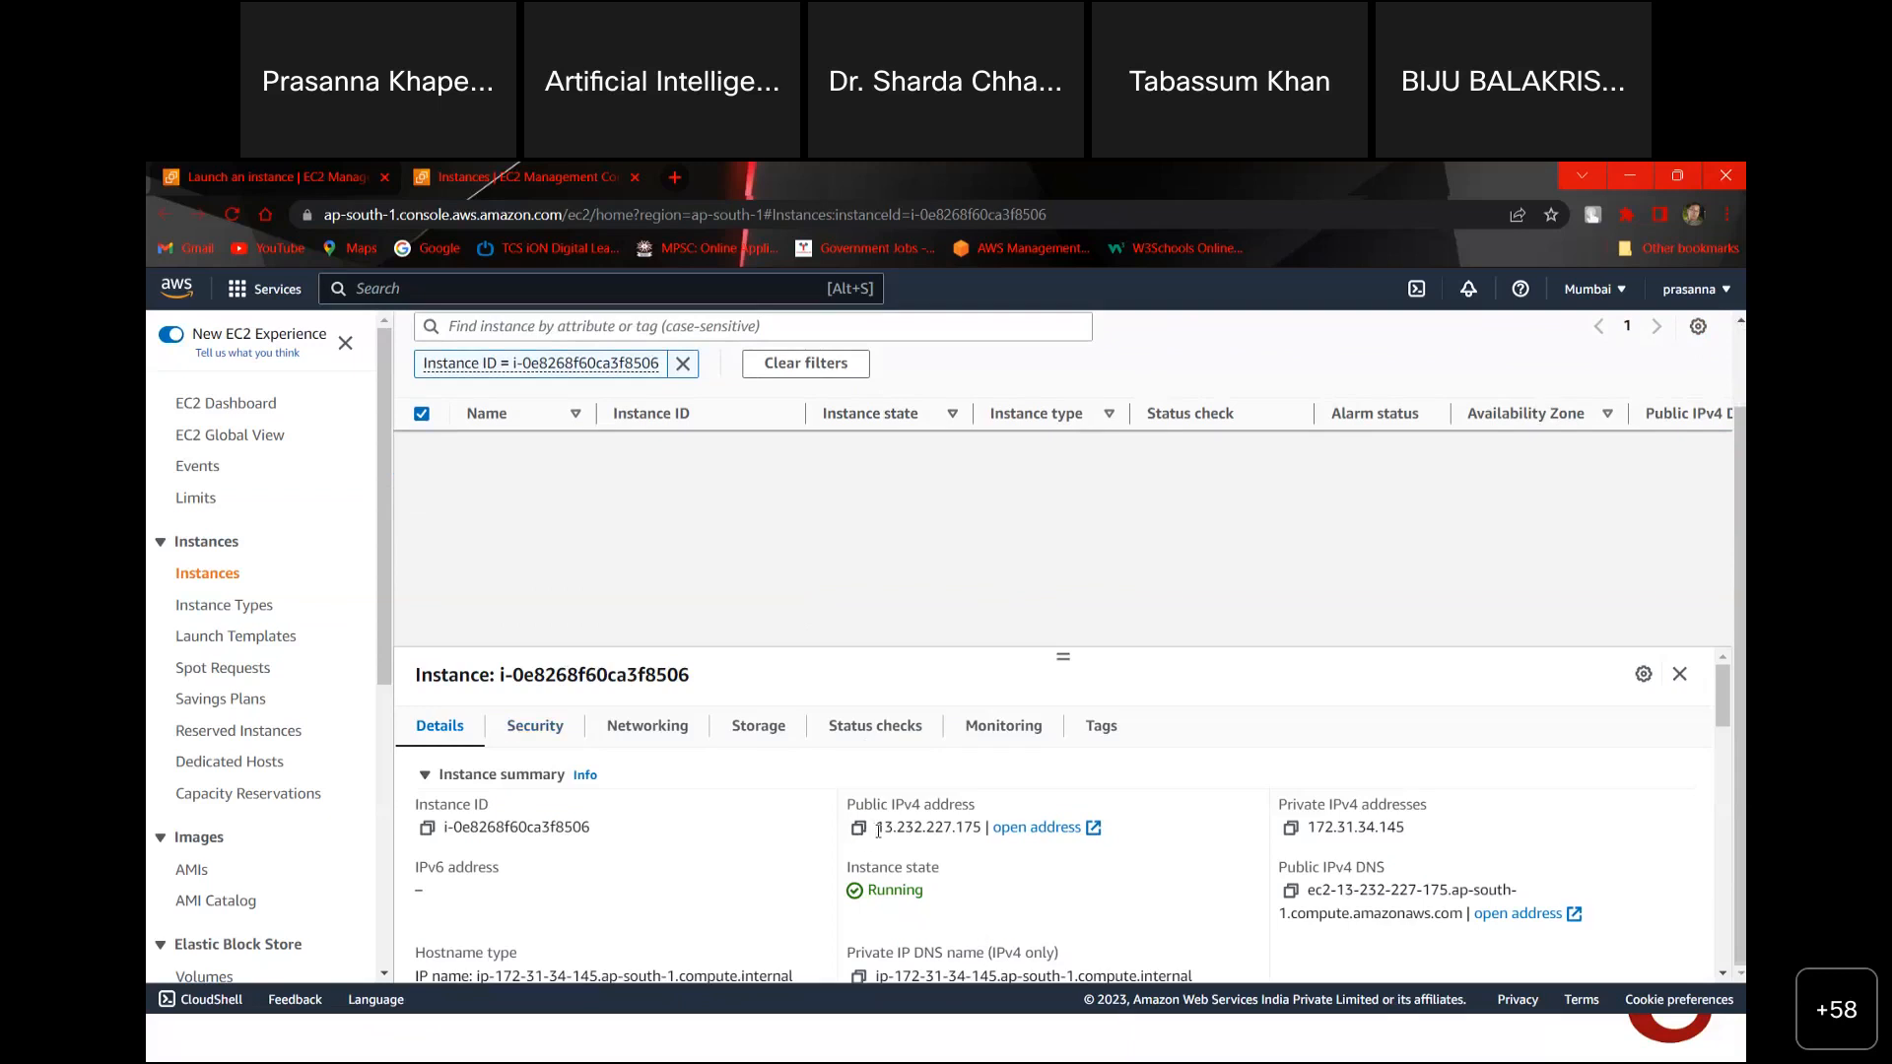
pyautogui.scroll(1, 934, 836)
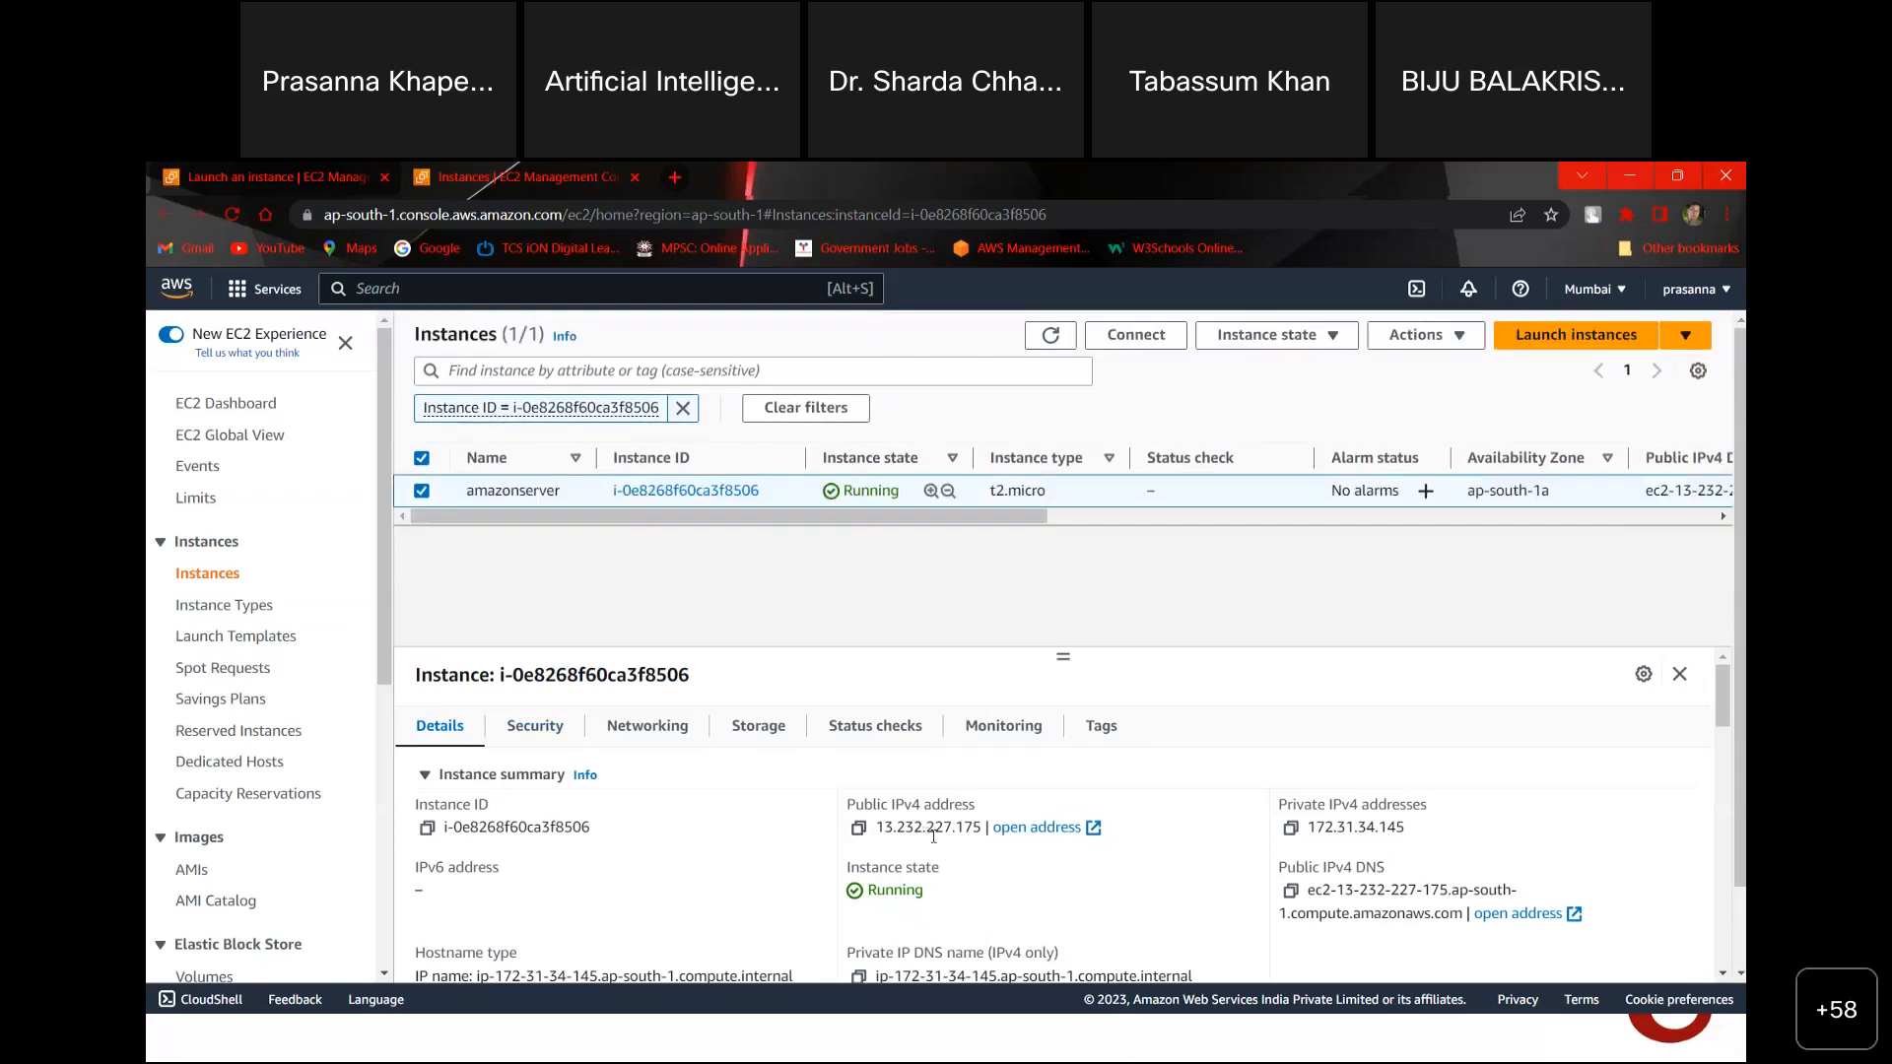
pyautogui.scroll(-2, 934, 835)
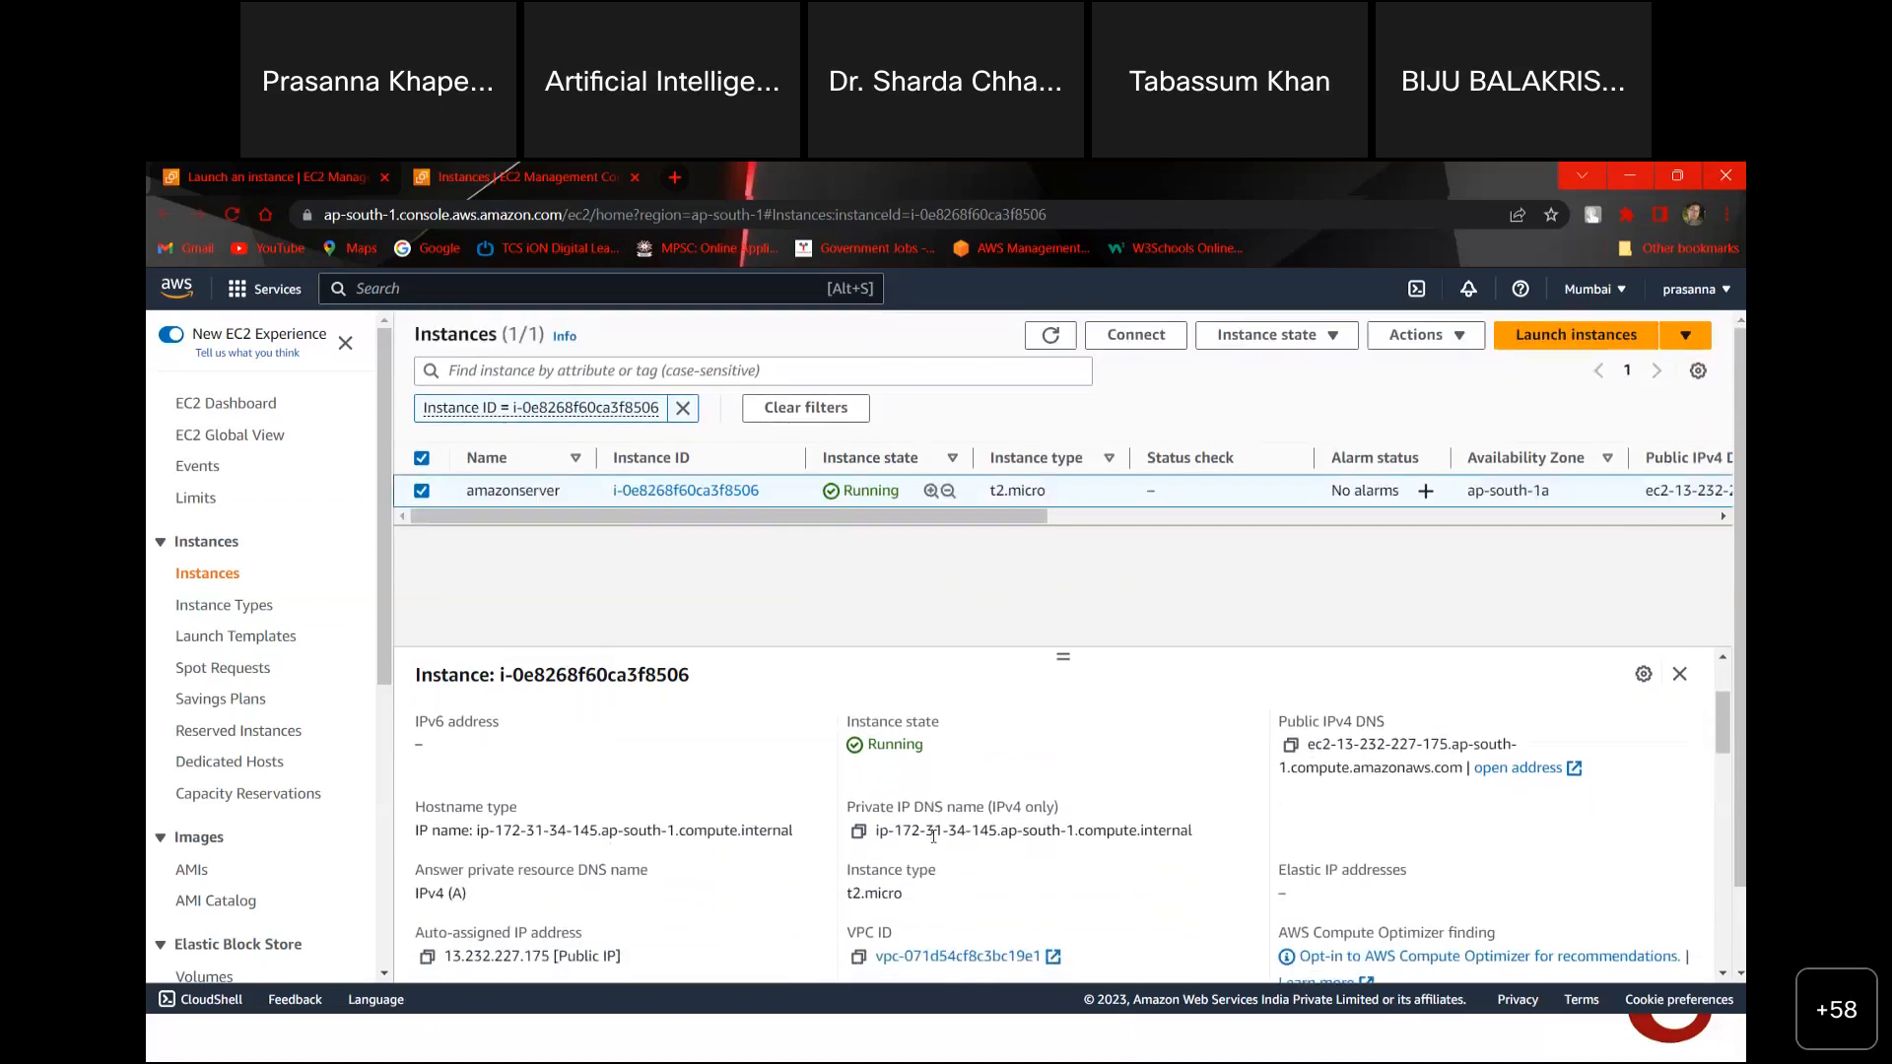
pyautogui.scroll(2, 933, 835)
# Step: Refresh the instances list repeatedly to monitor the status check of amazonserver
pyautogui.click(1050, 337)
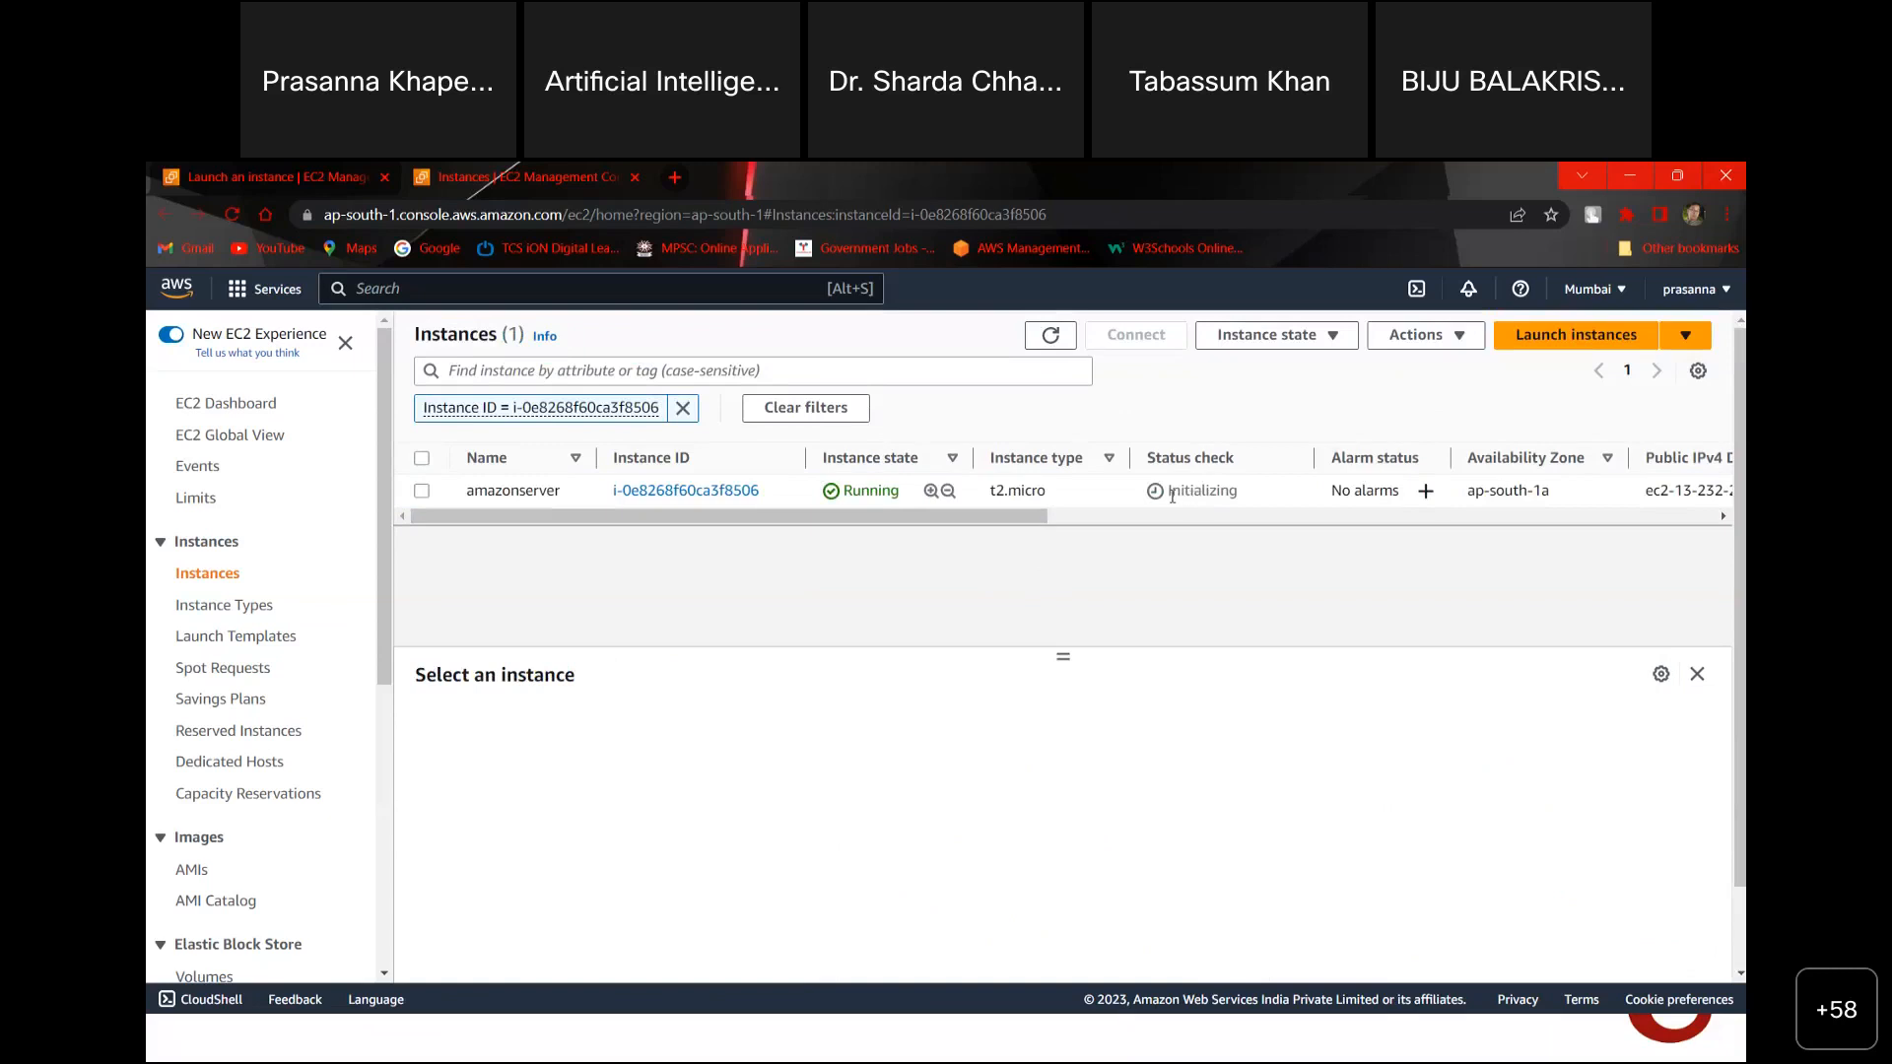
pyautogui.click(1043, 349)
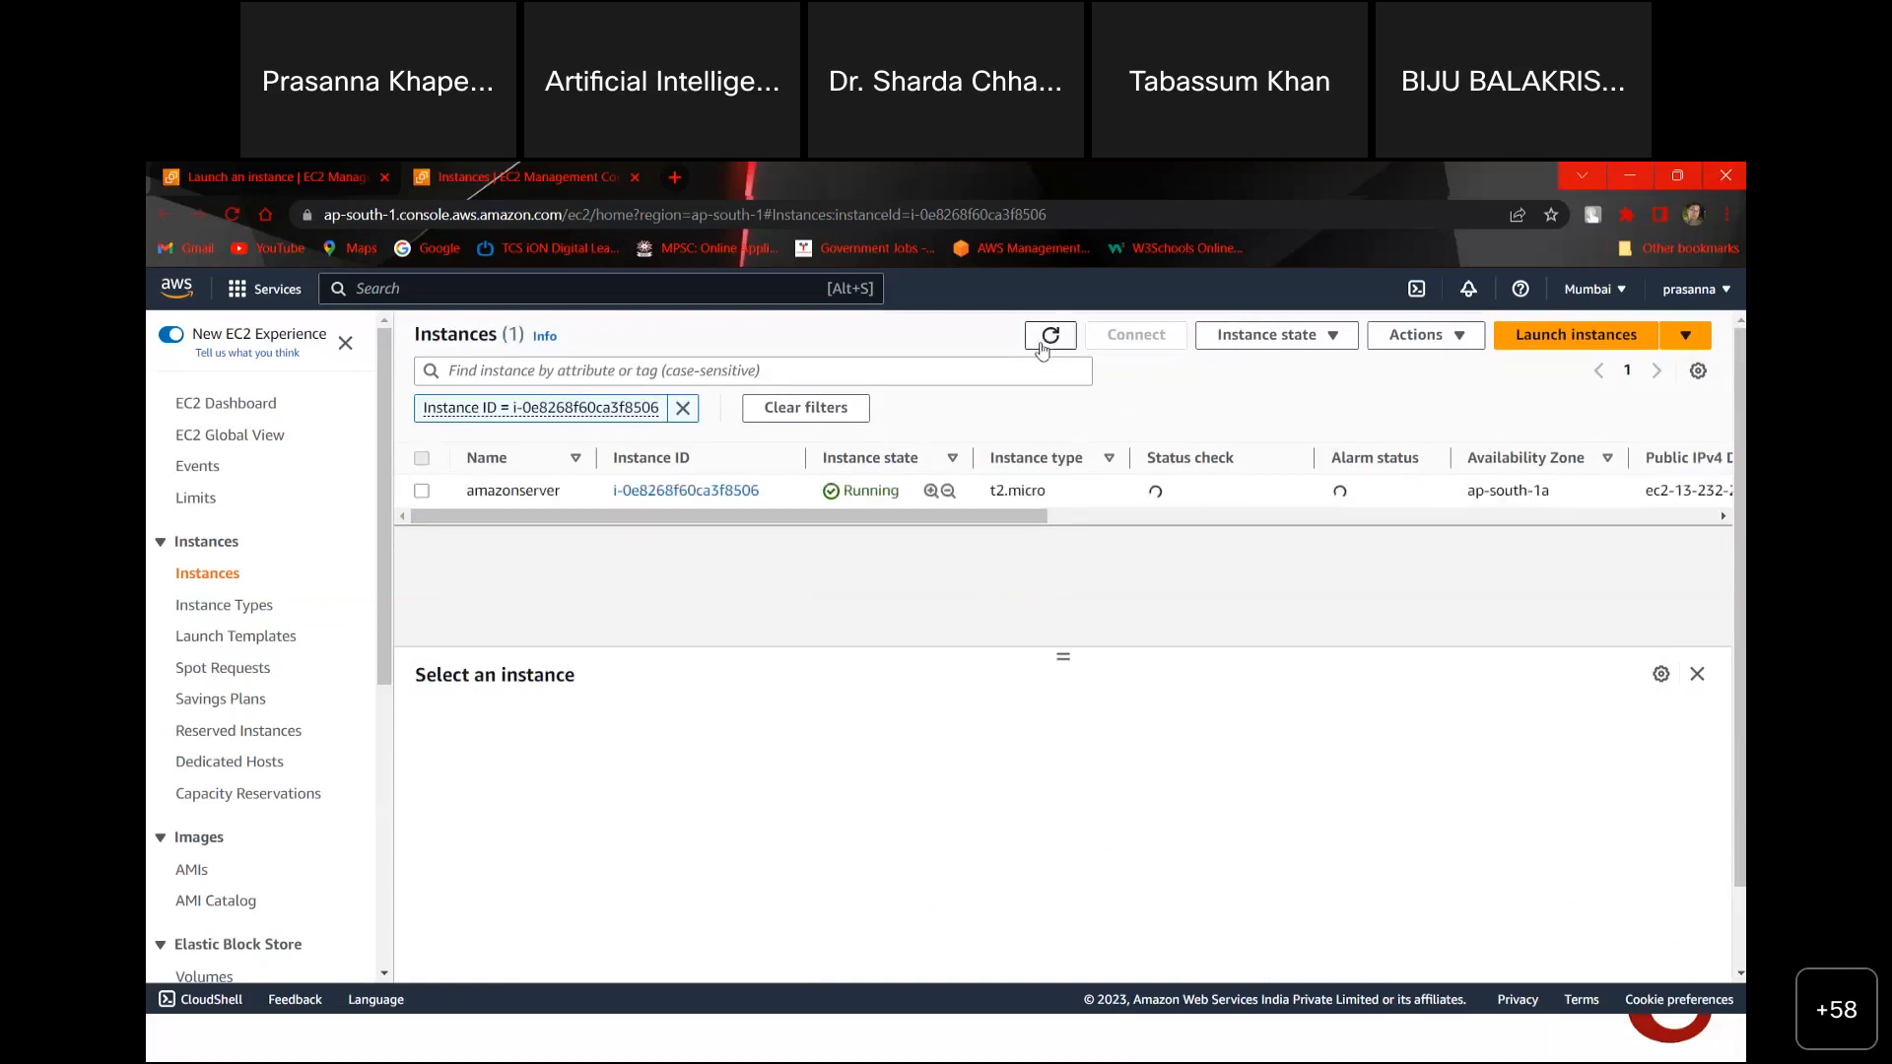
pyautogui.click(1042, 345)
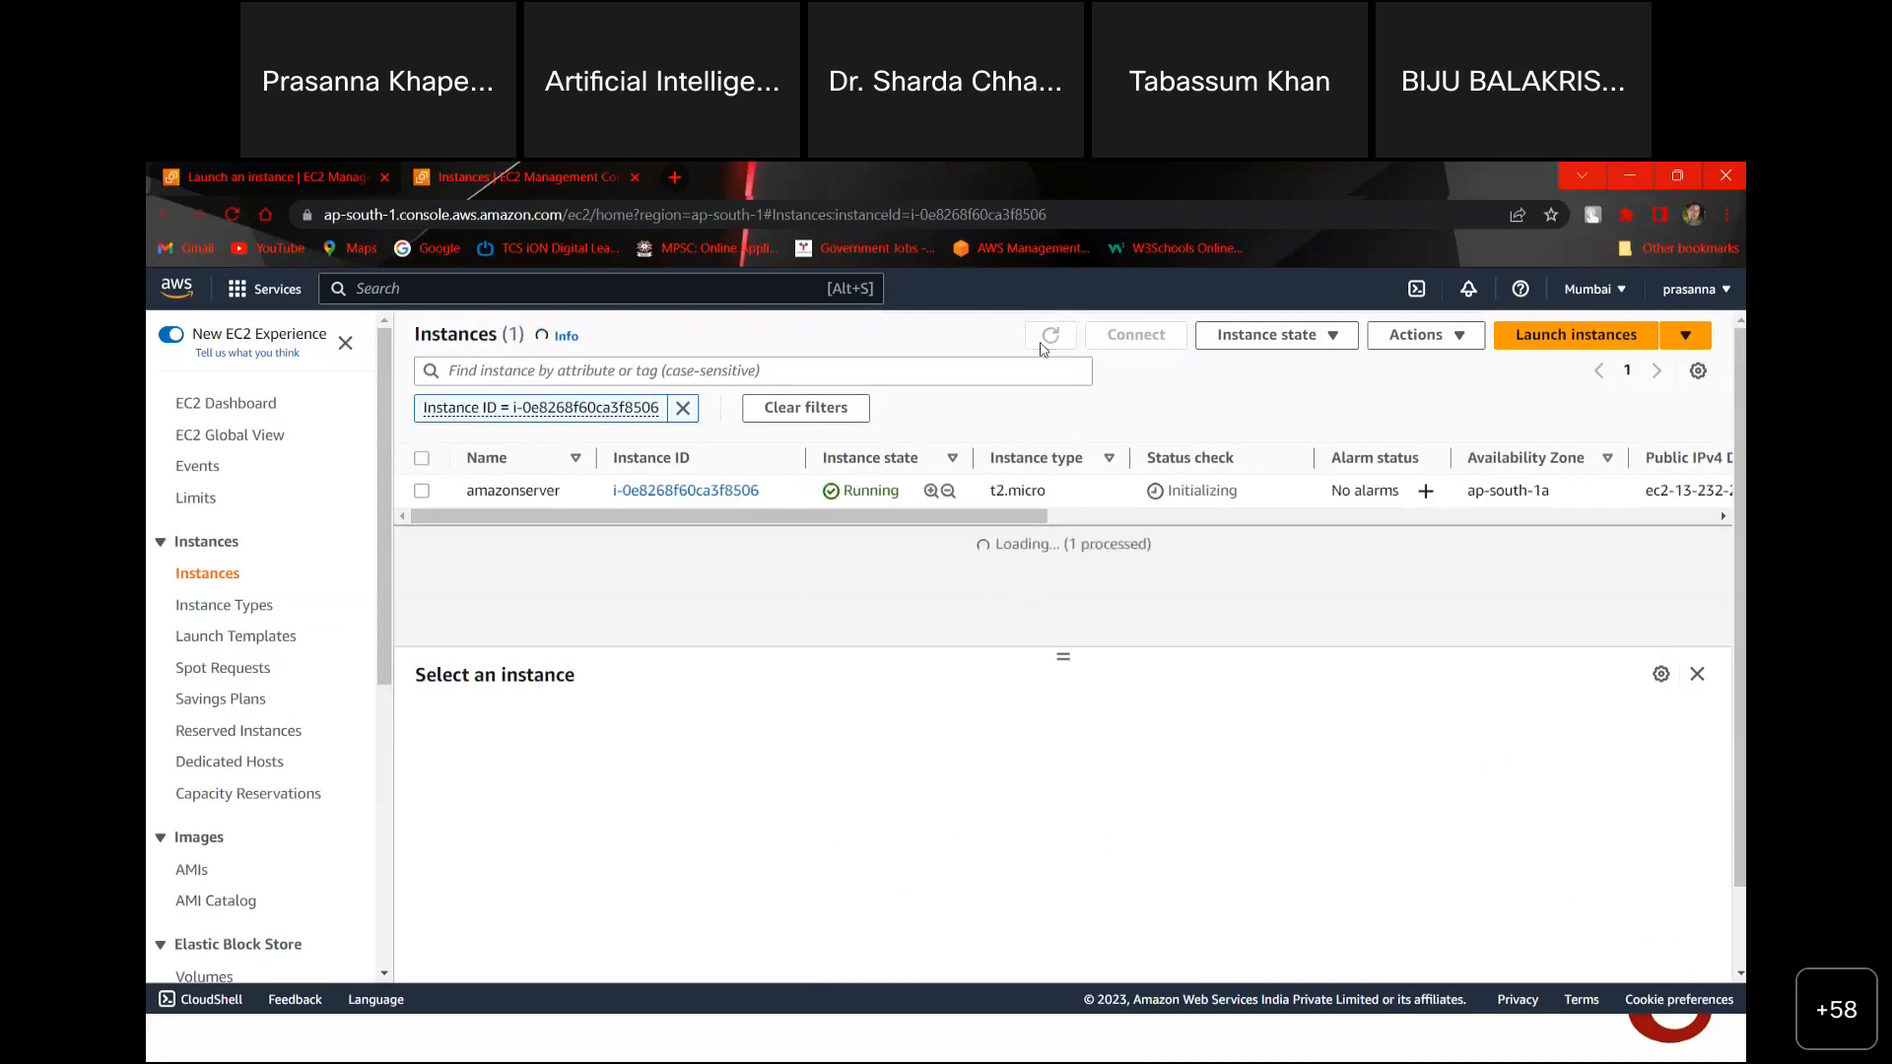
pyautogui.click(1042, 345)
pyautogui.click(1042, 345)
pyautogui.click(1042, 345)
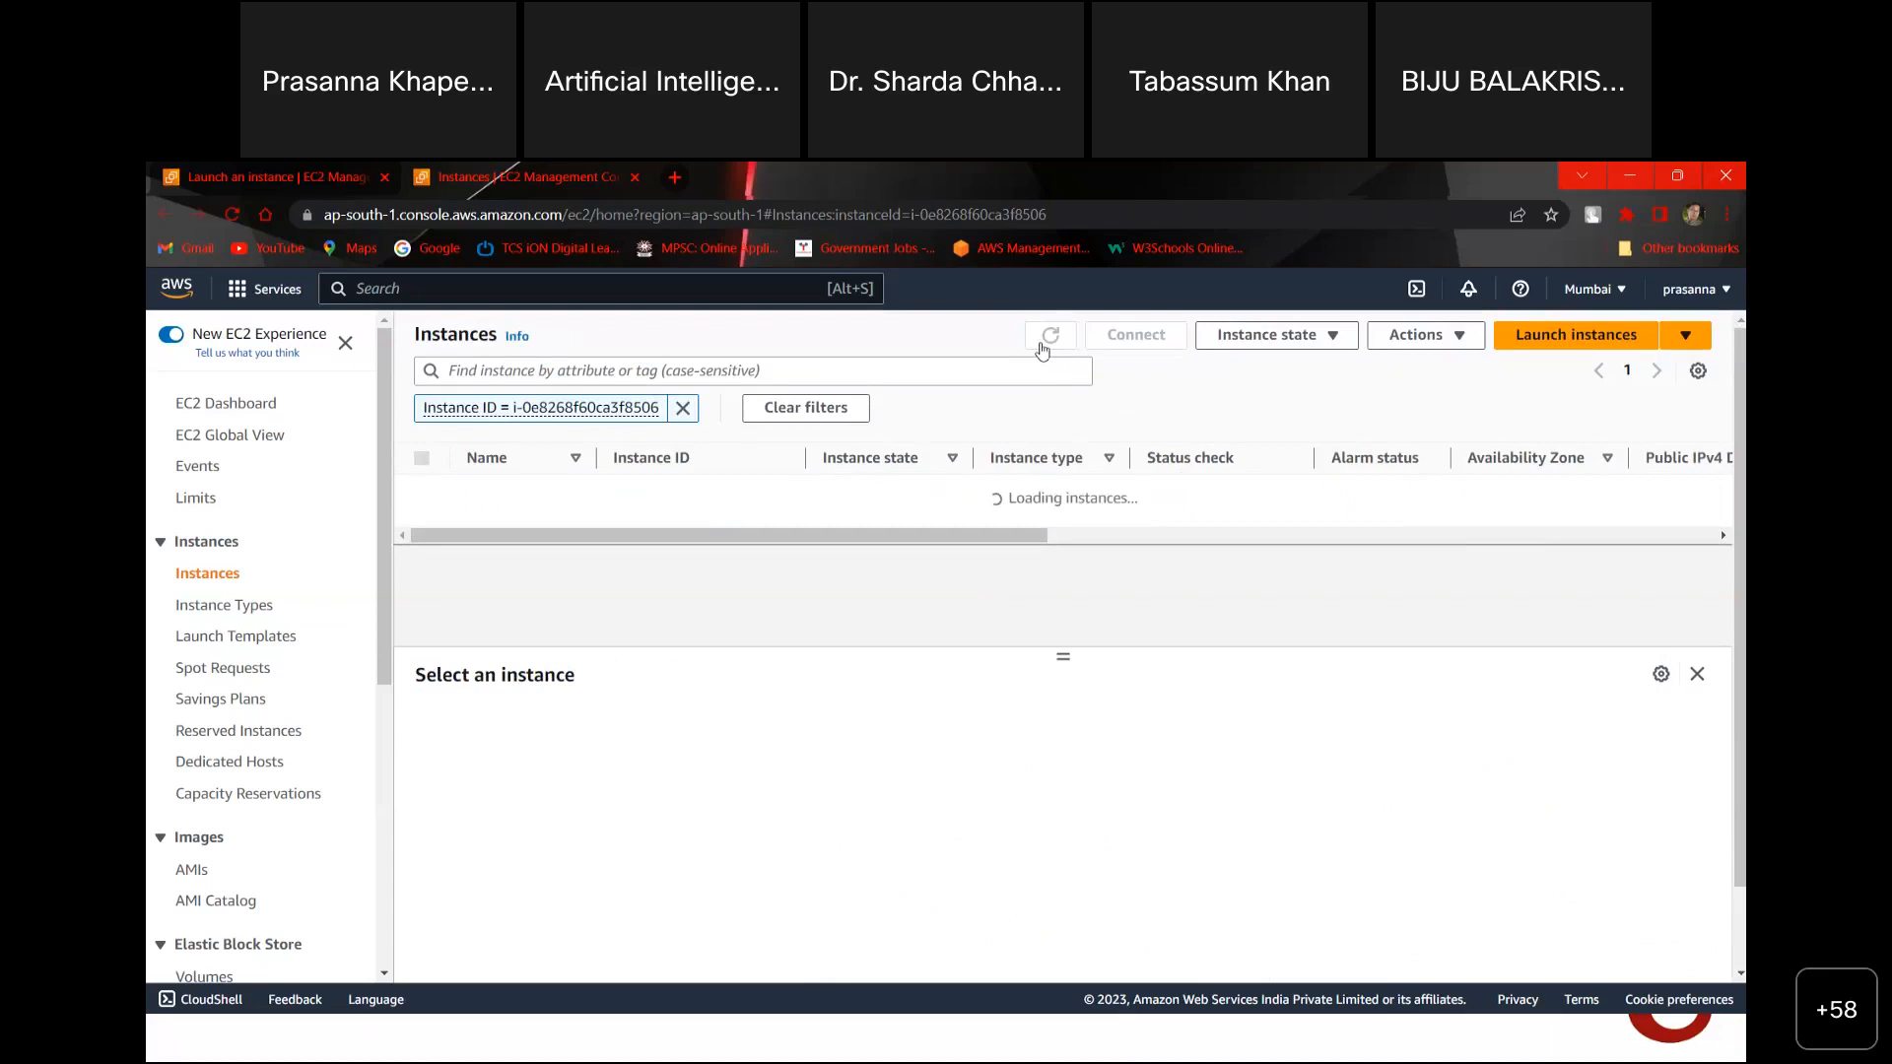
pyautogui.click(1042, 345)
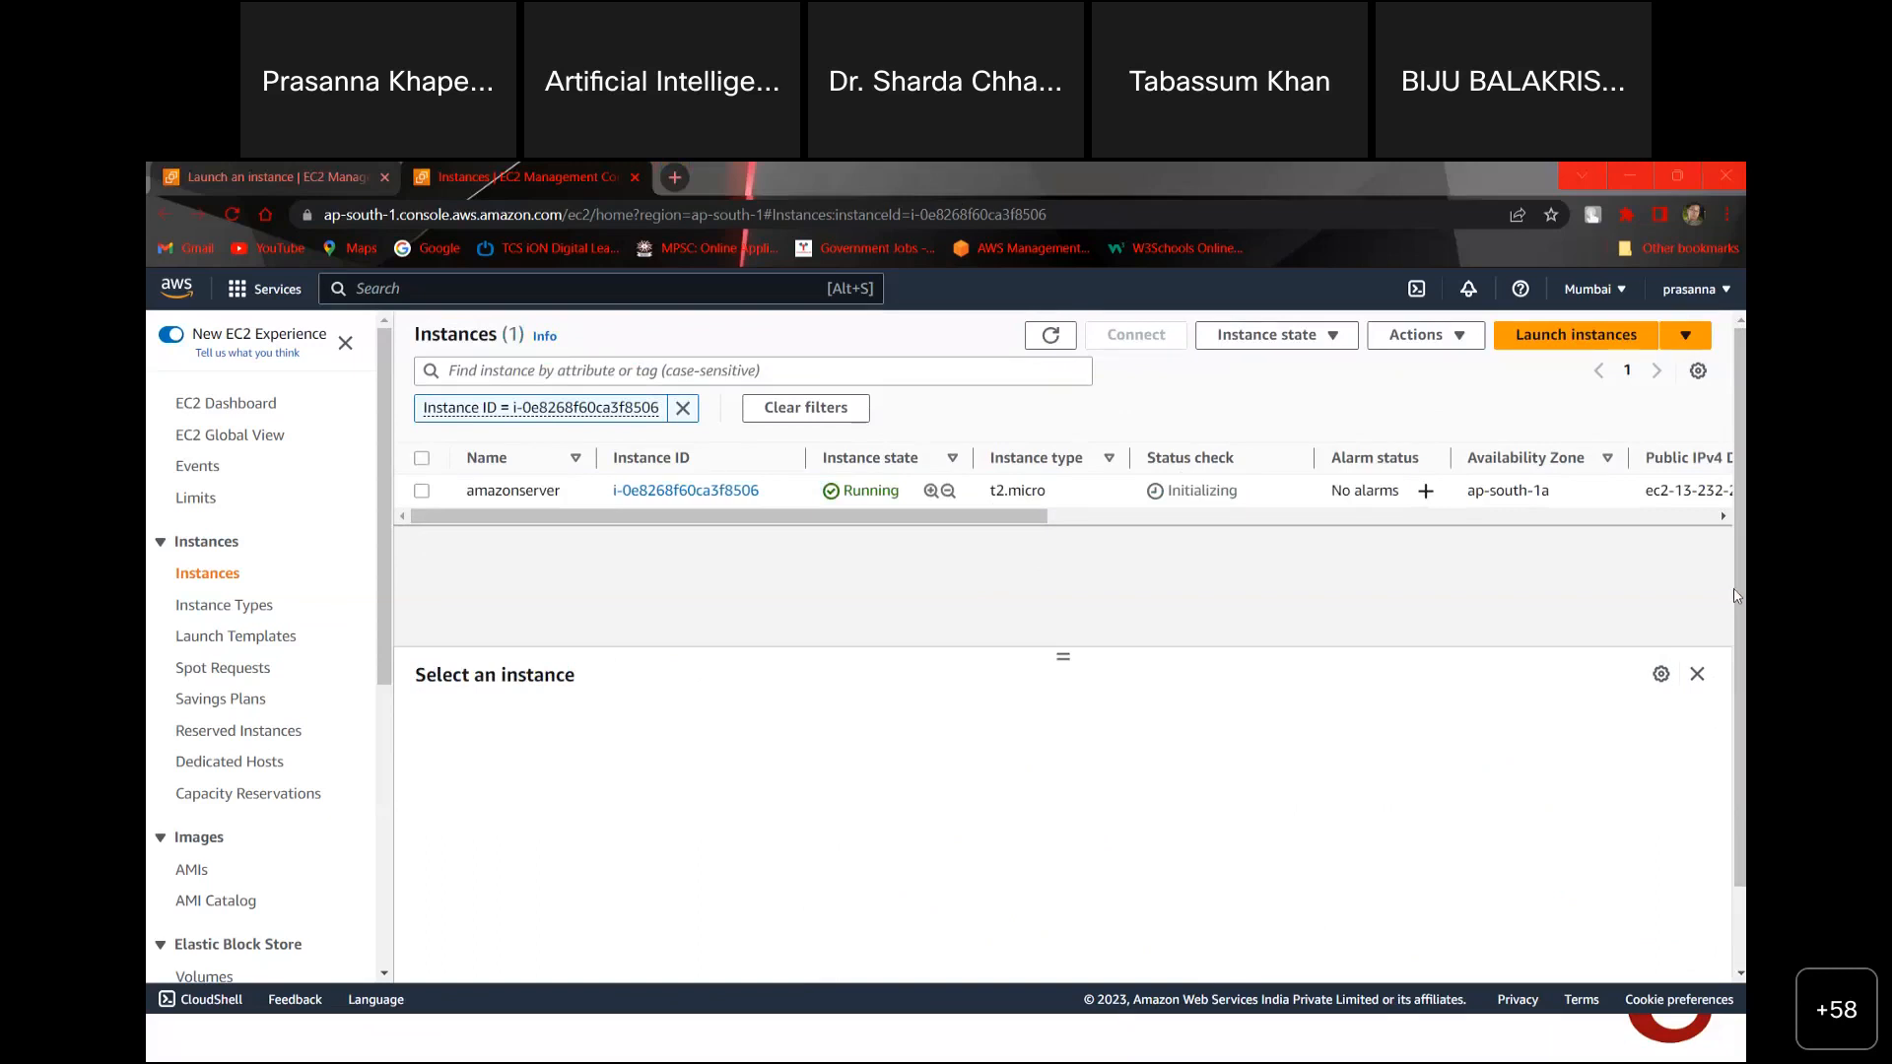
pyautogui.click(1050, 336)
pyautogui.click(1050, 336)
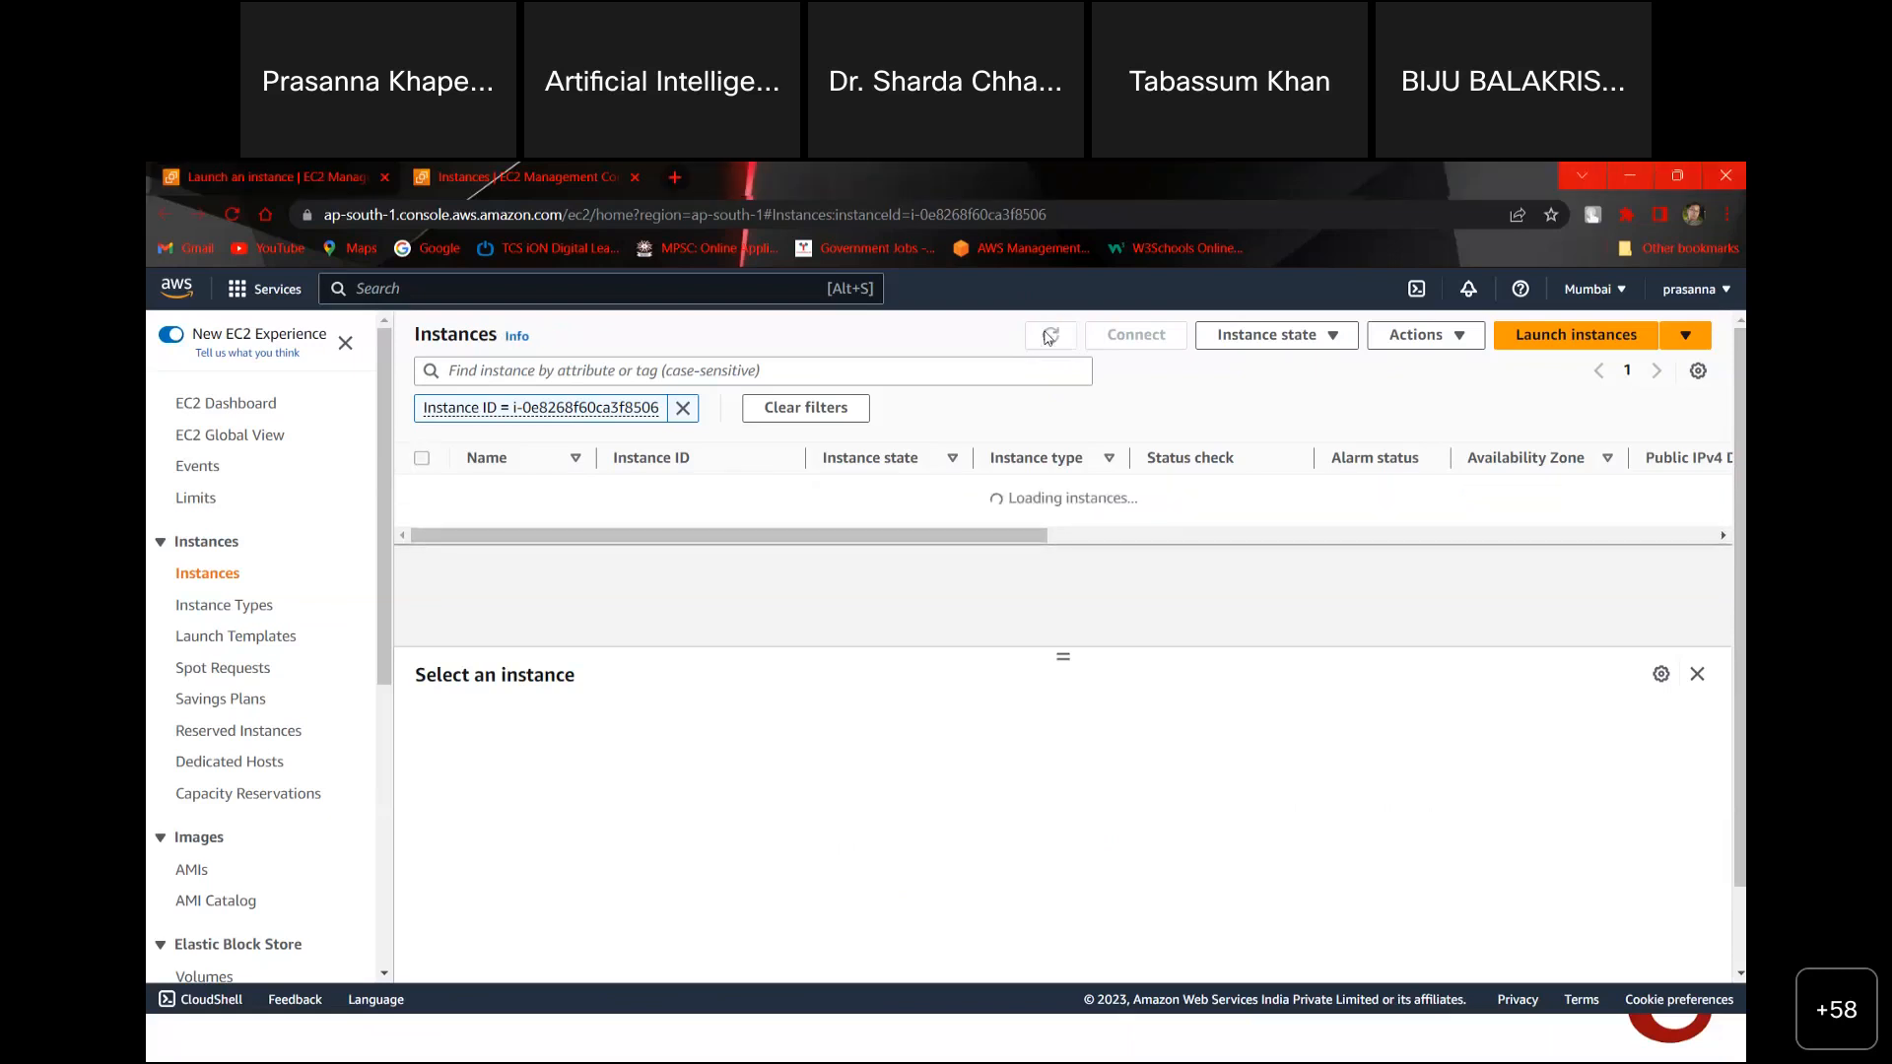
pyautogui.click(1050, 336)
pyautogui.click(1049, 336)
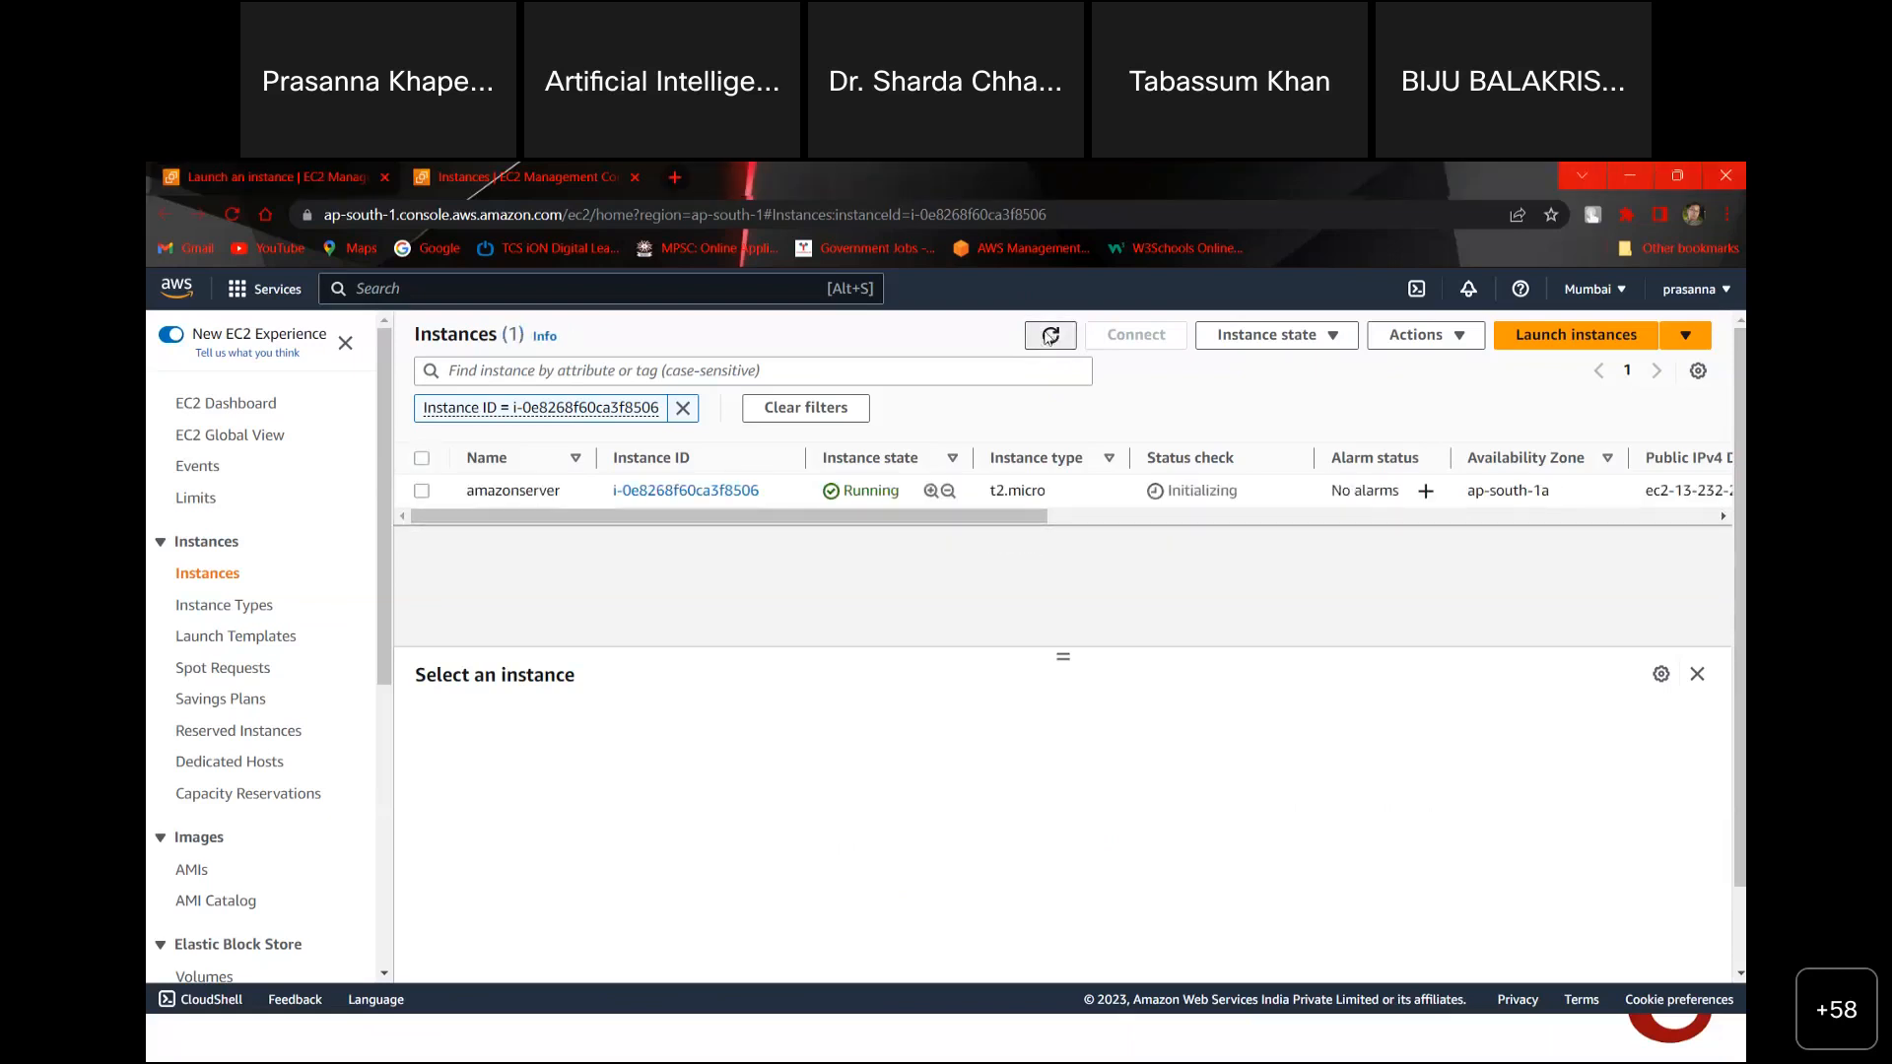
pyautogui.click(1049, 336)
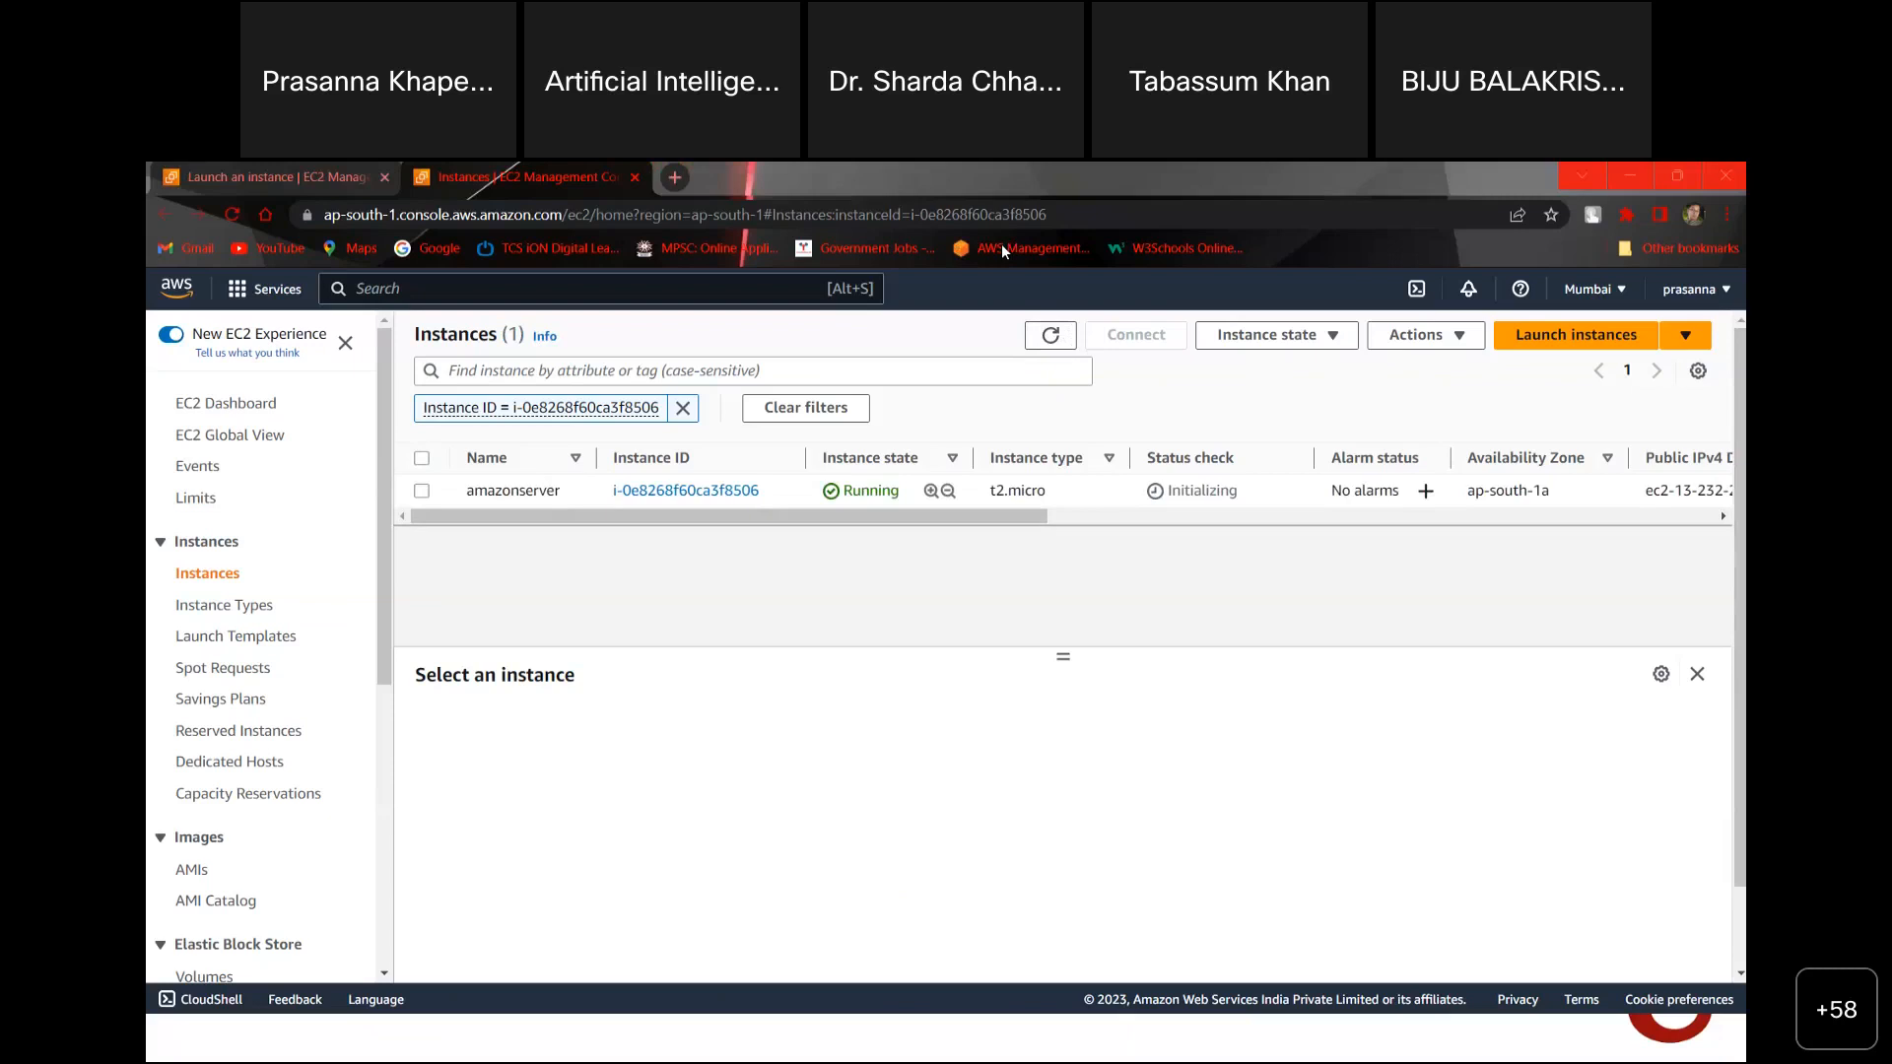
pyautogui.click(1051, 337)
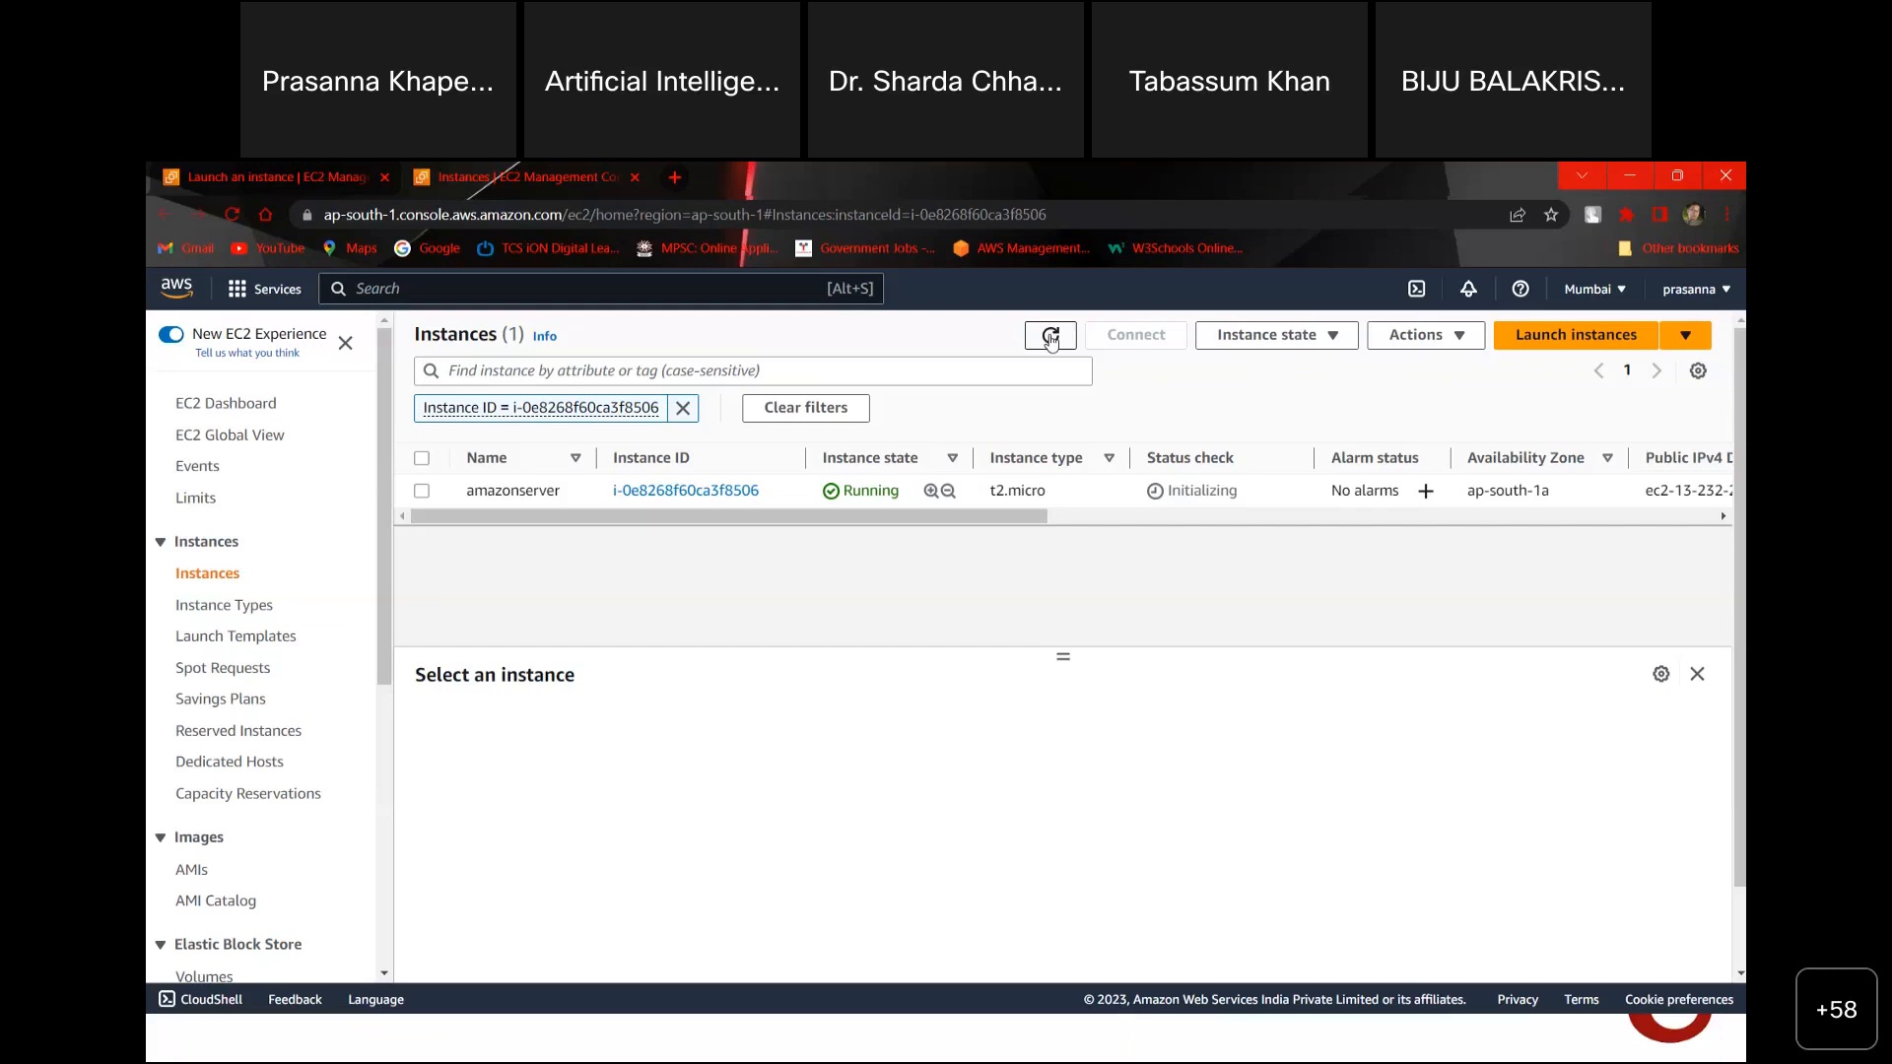
pyautogui.click(1050, 336)
pyautogui.click(1050, 336)
pyautogui.click(1051, 336)
pyautogui.click(1055, 338)
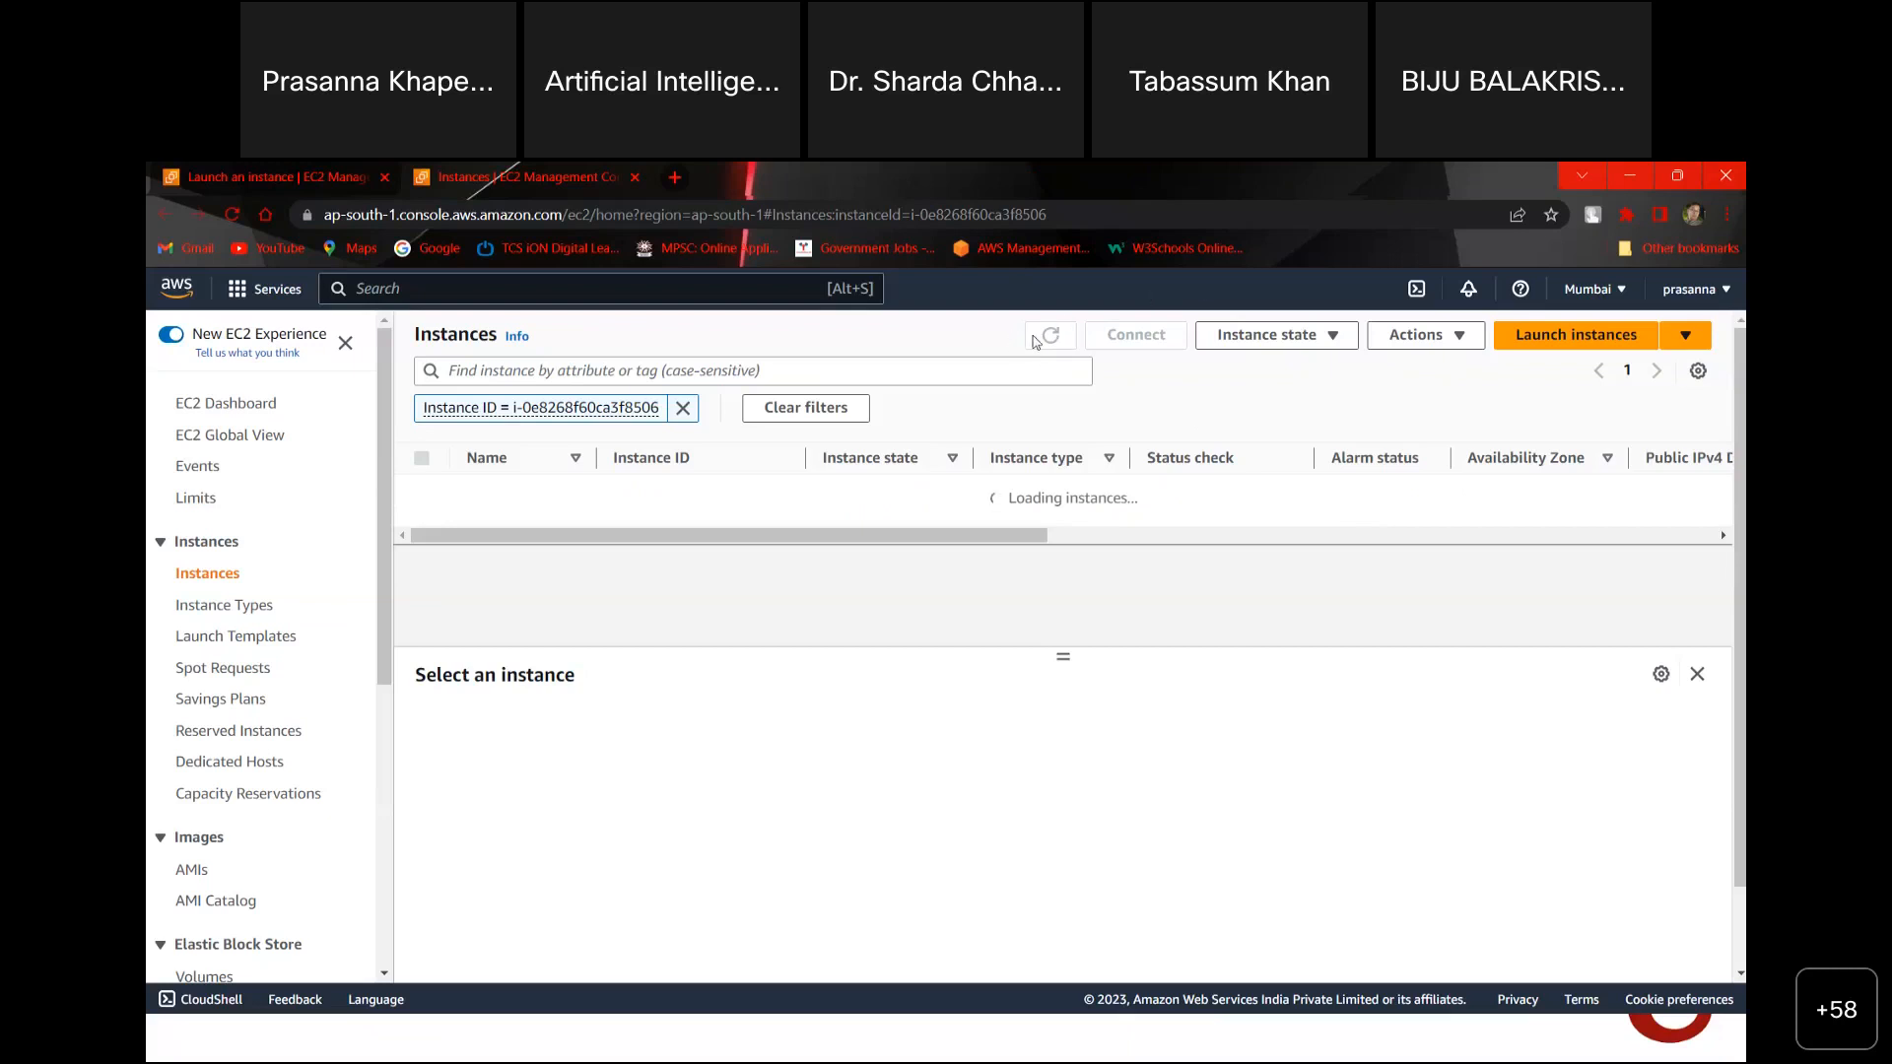
# Step: Refresh the instances list until the status check of amazonserver completes
pyautogui.click(1052, 351)
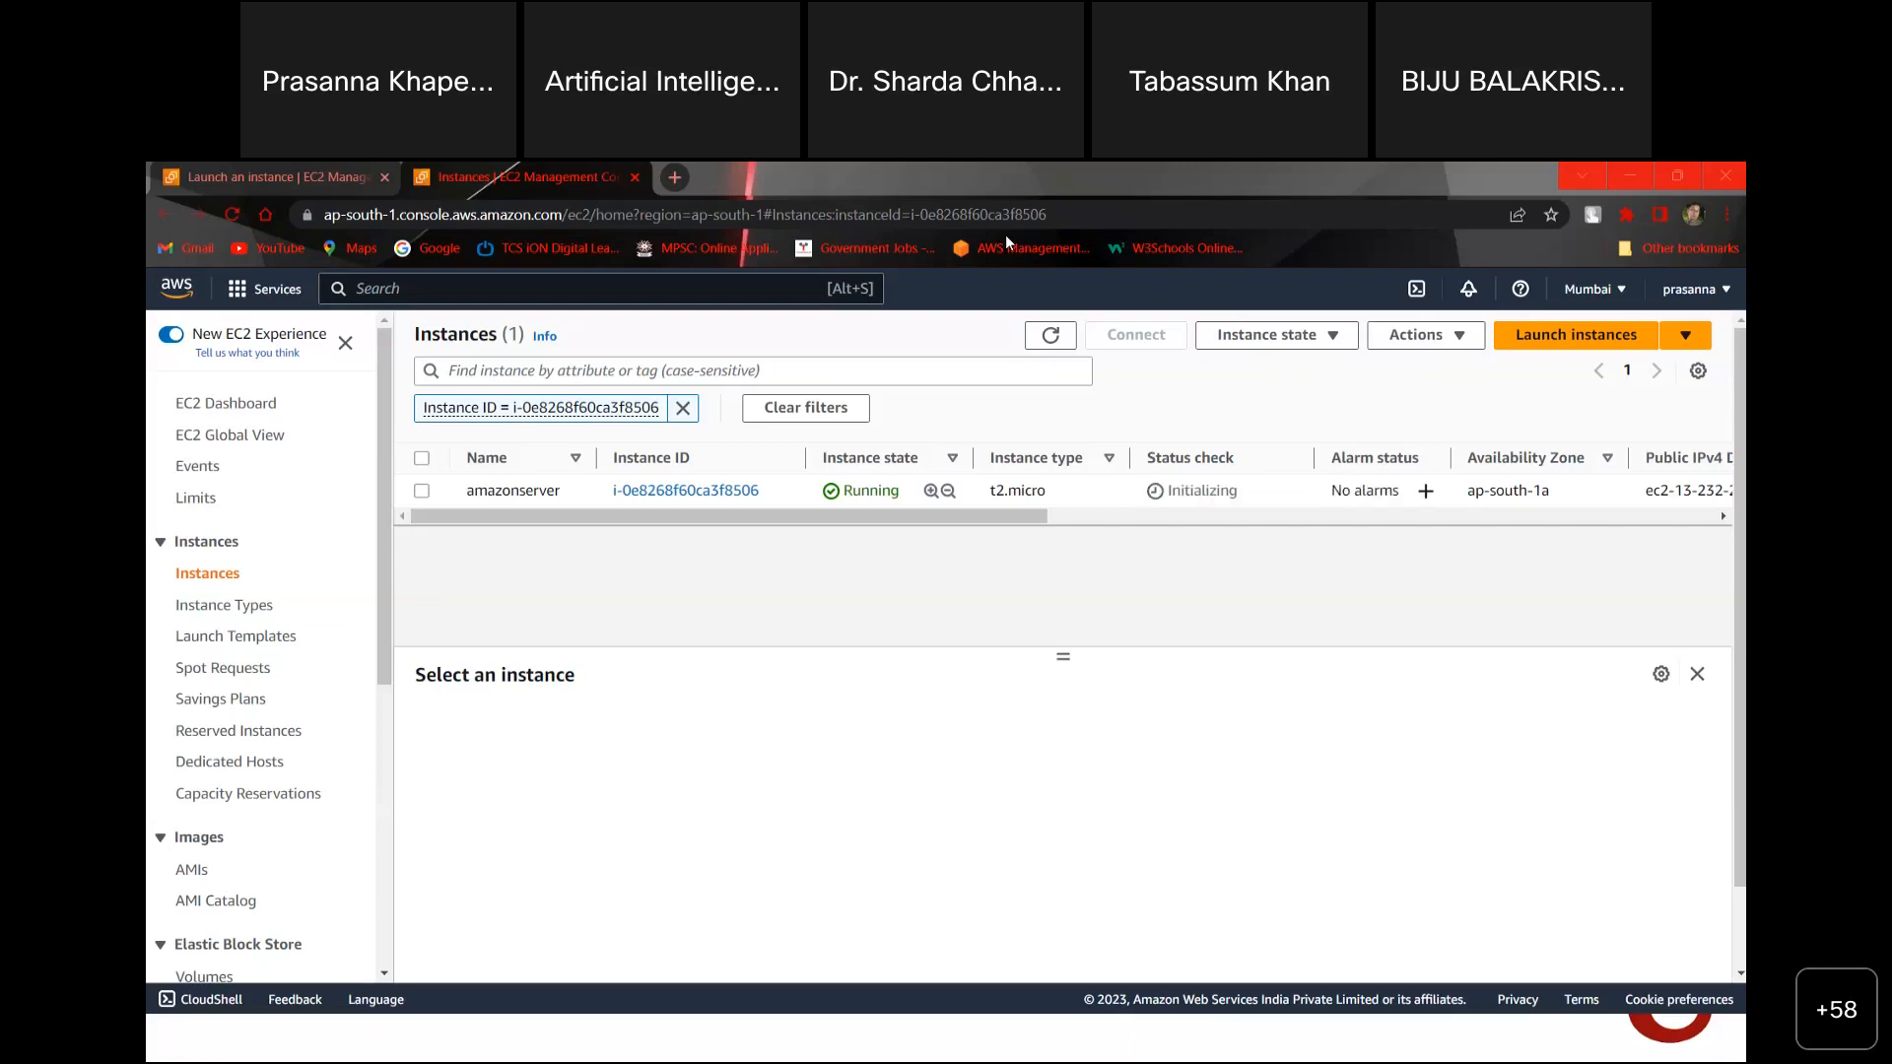
pyautogui.click(1051, 336)
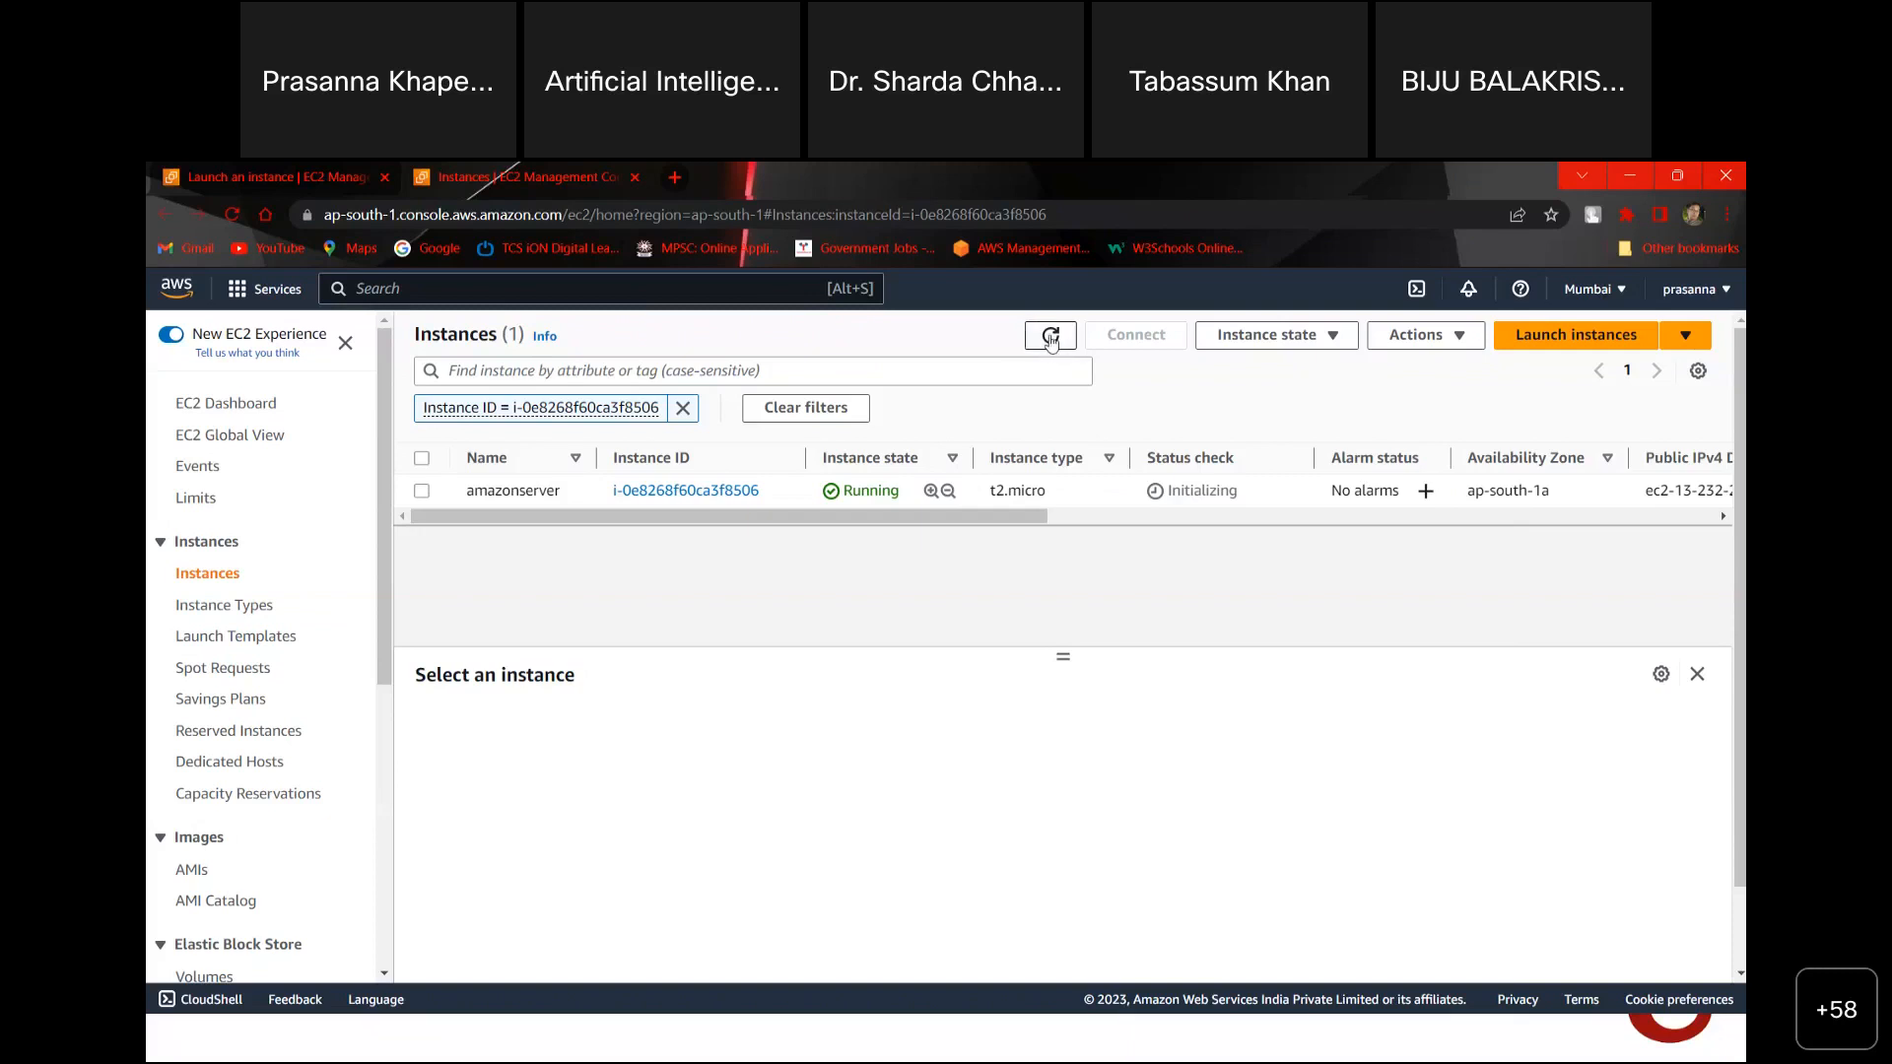
pyautogui.click(1051, 337)
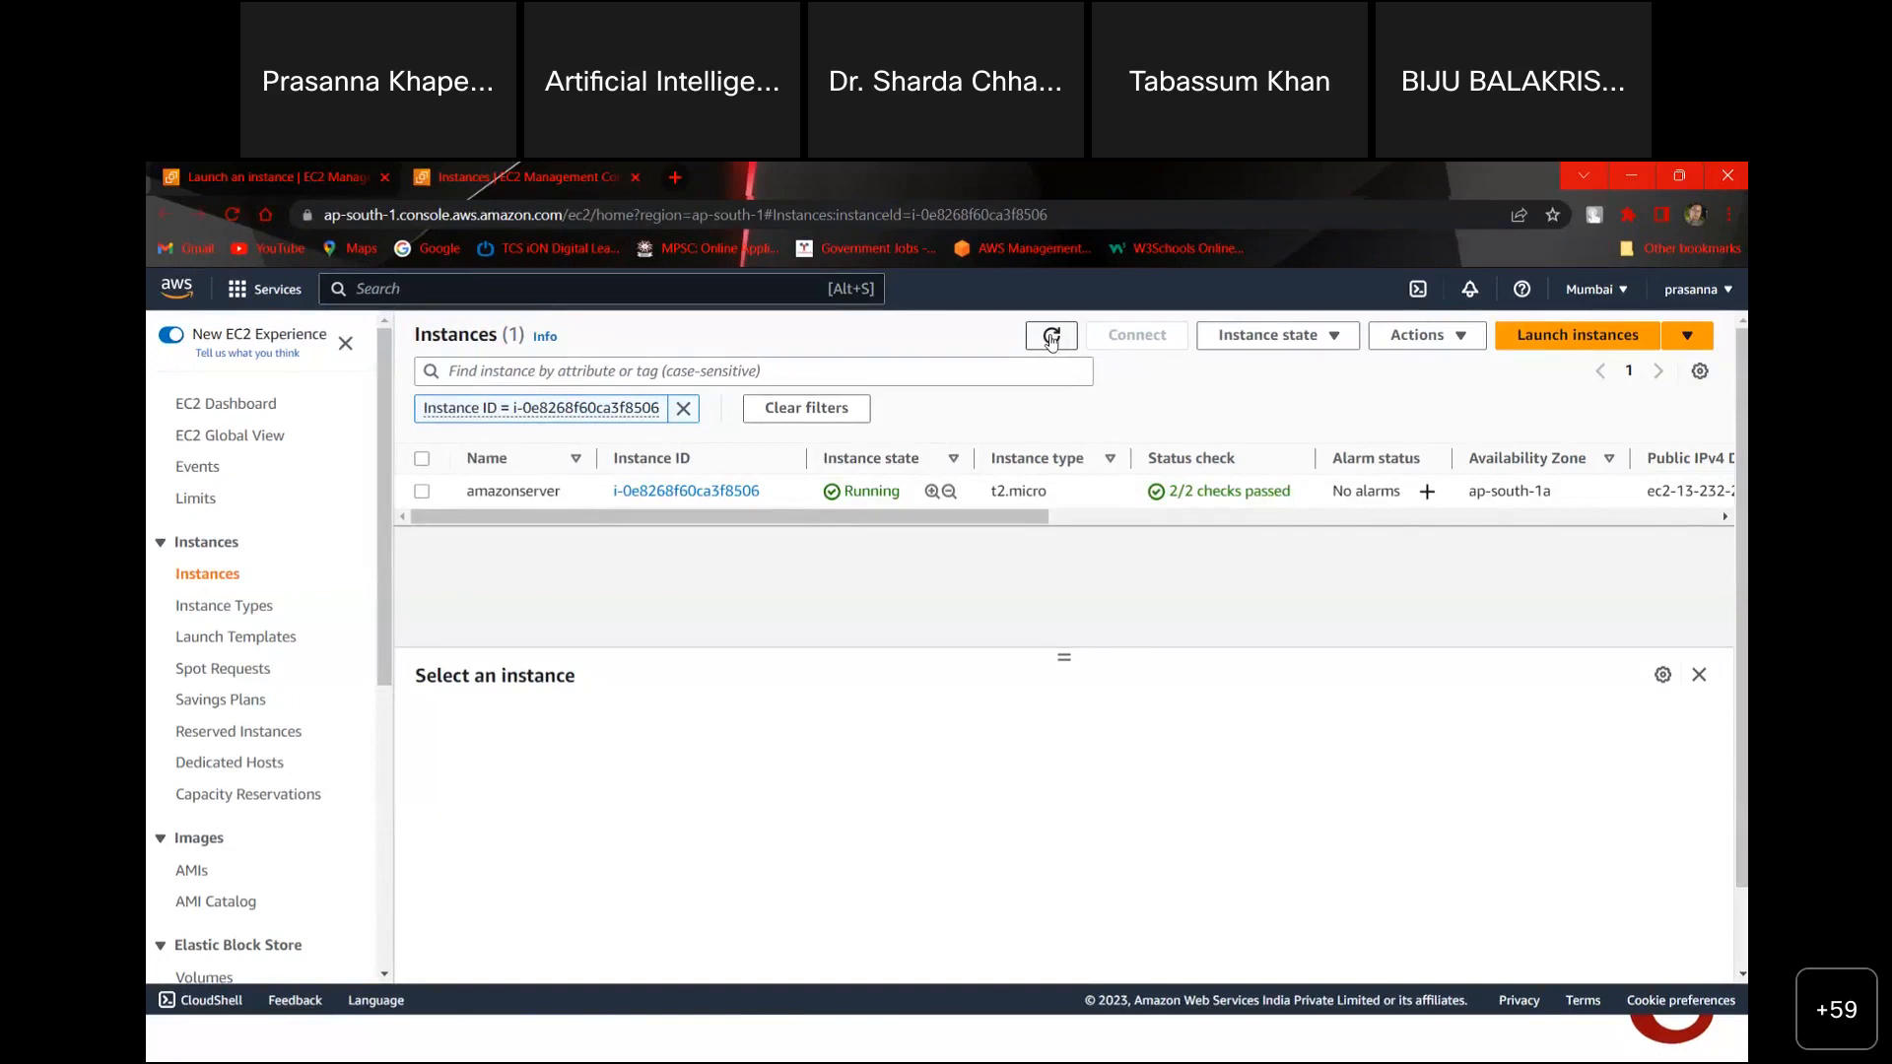
# Step: Open the connection options for amazonserver and review the EC2 serial console, SSH client and Session Manager methods
pyautogui.click(421, 492)
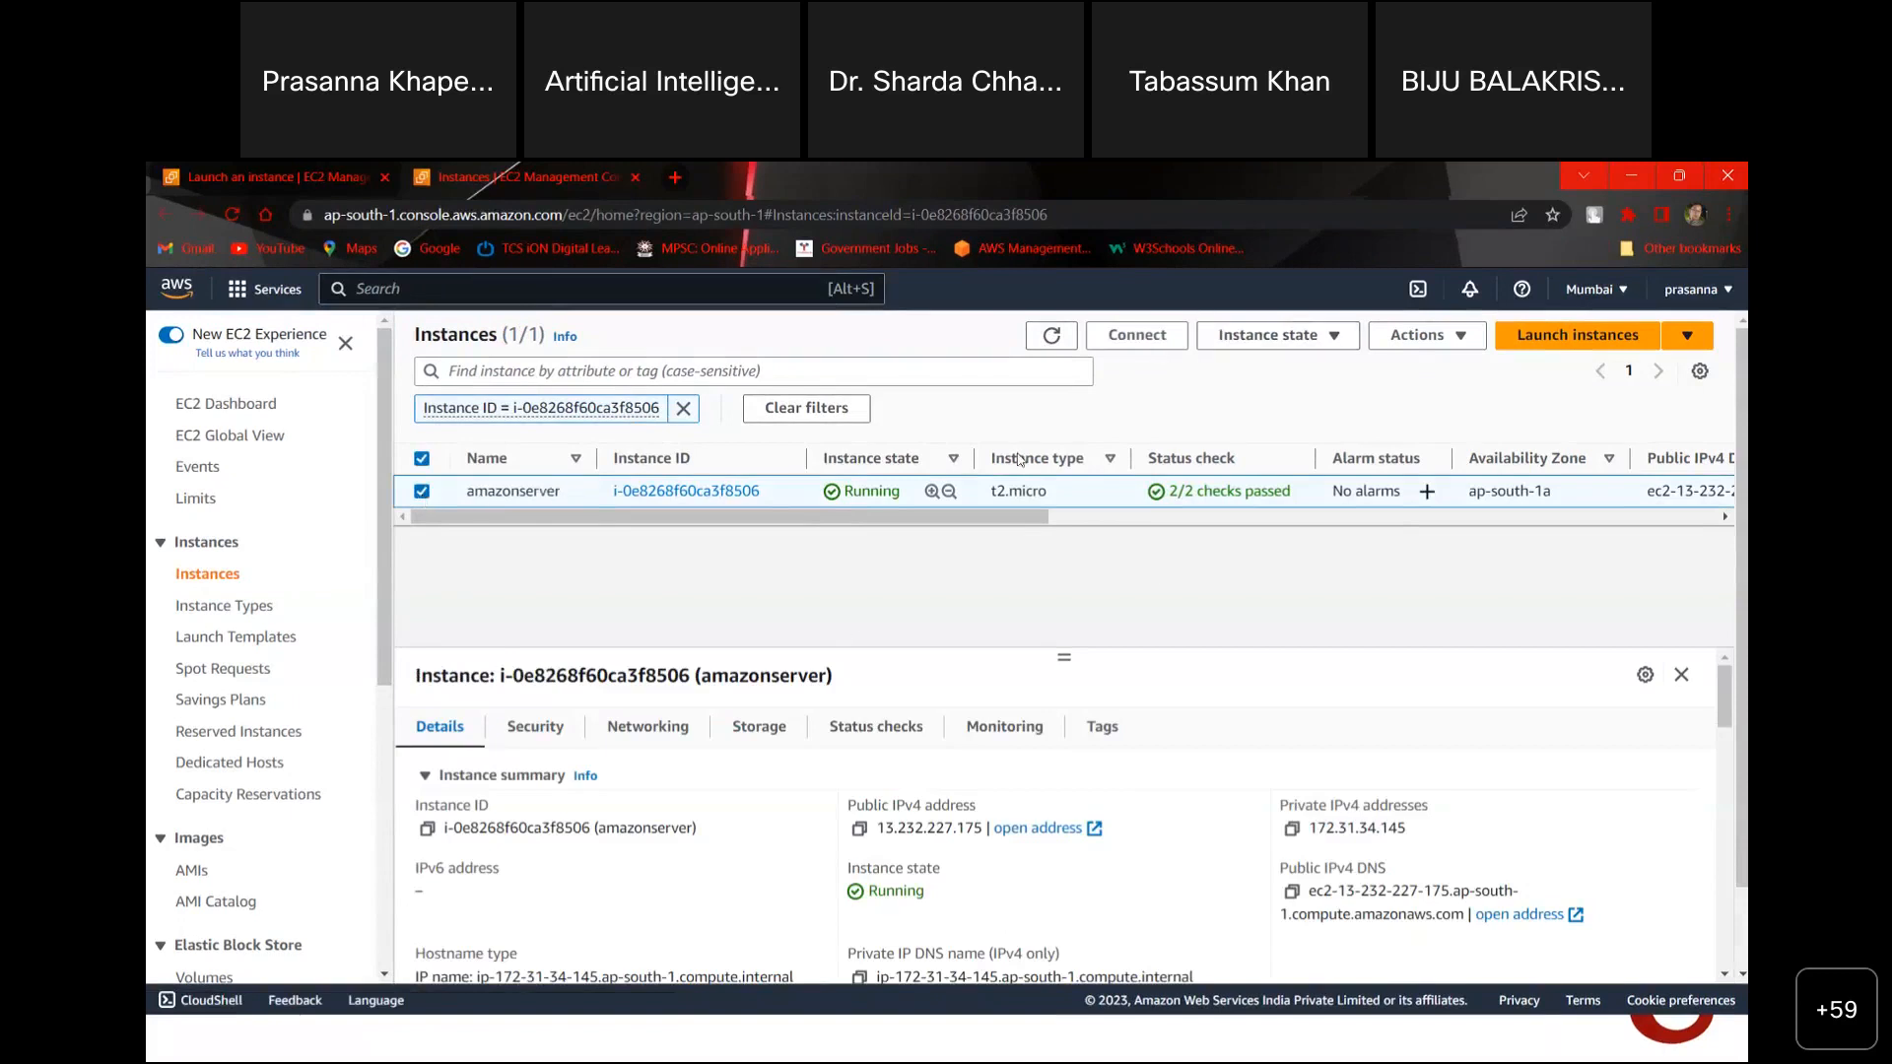
pyautogui.click(1149, 341)
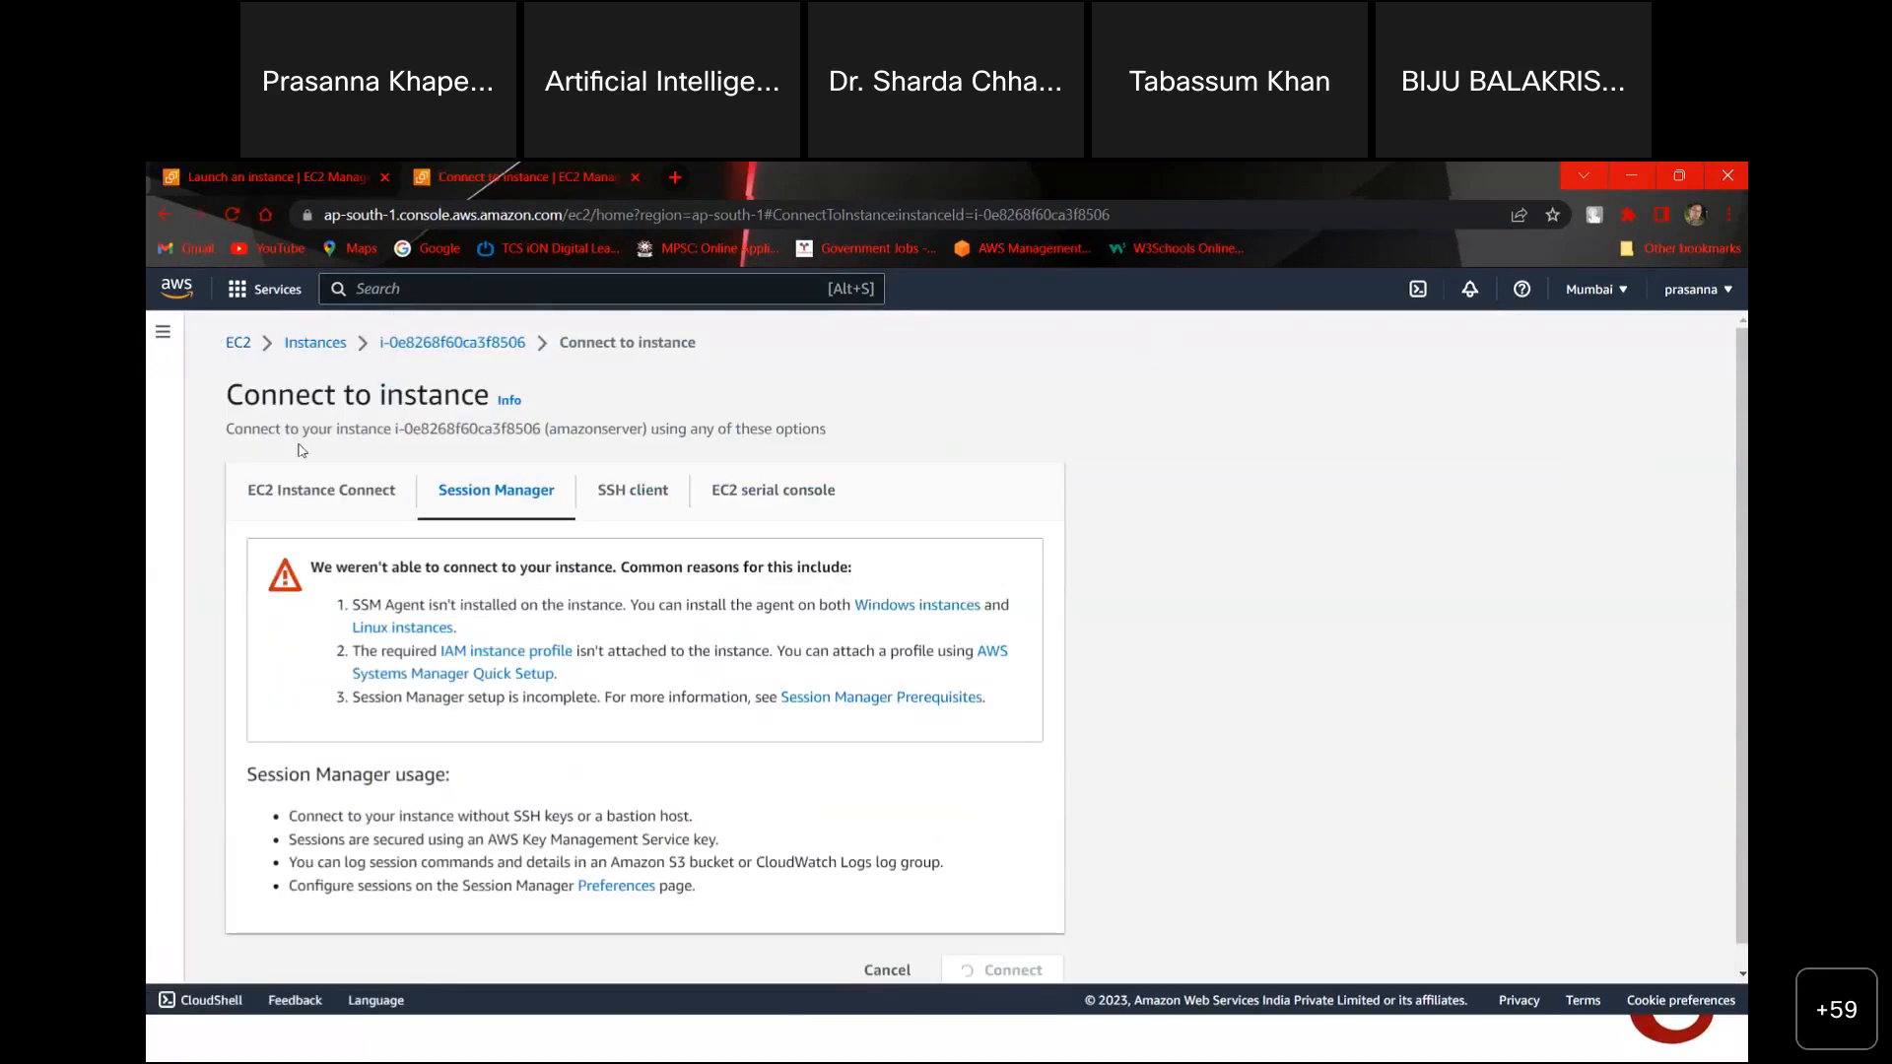
pyautogui.scroll(-1, 685, 456)
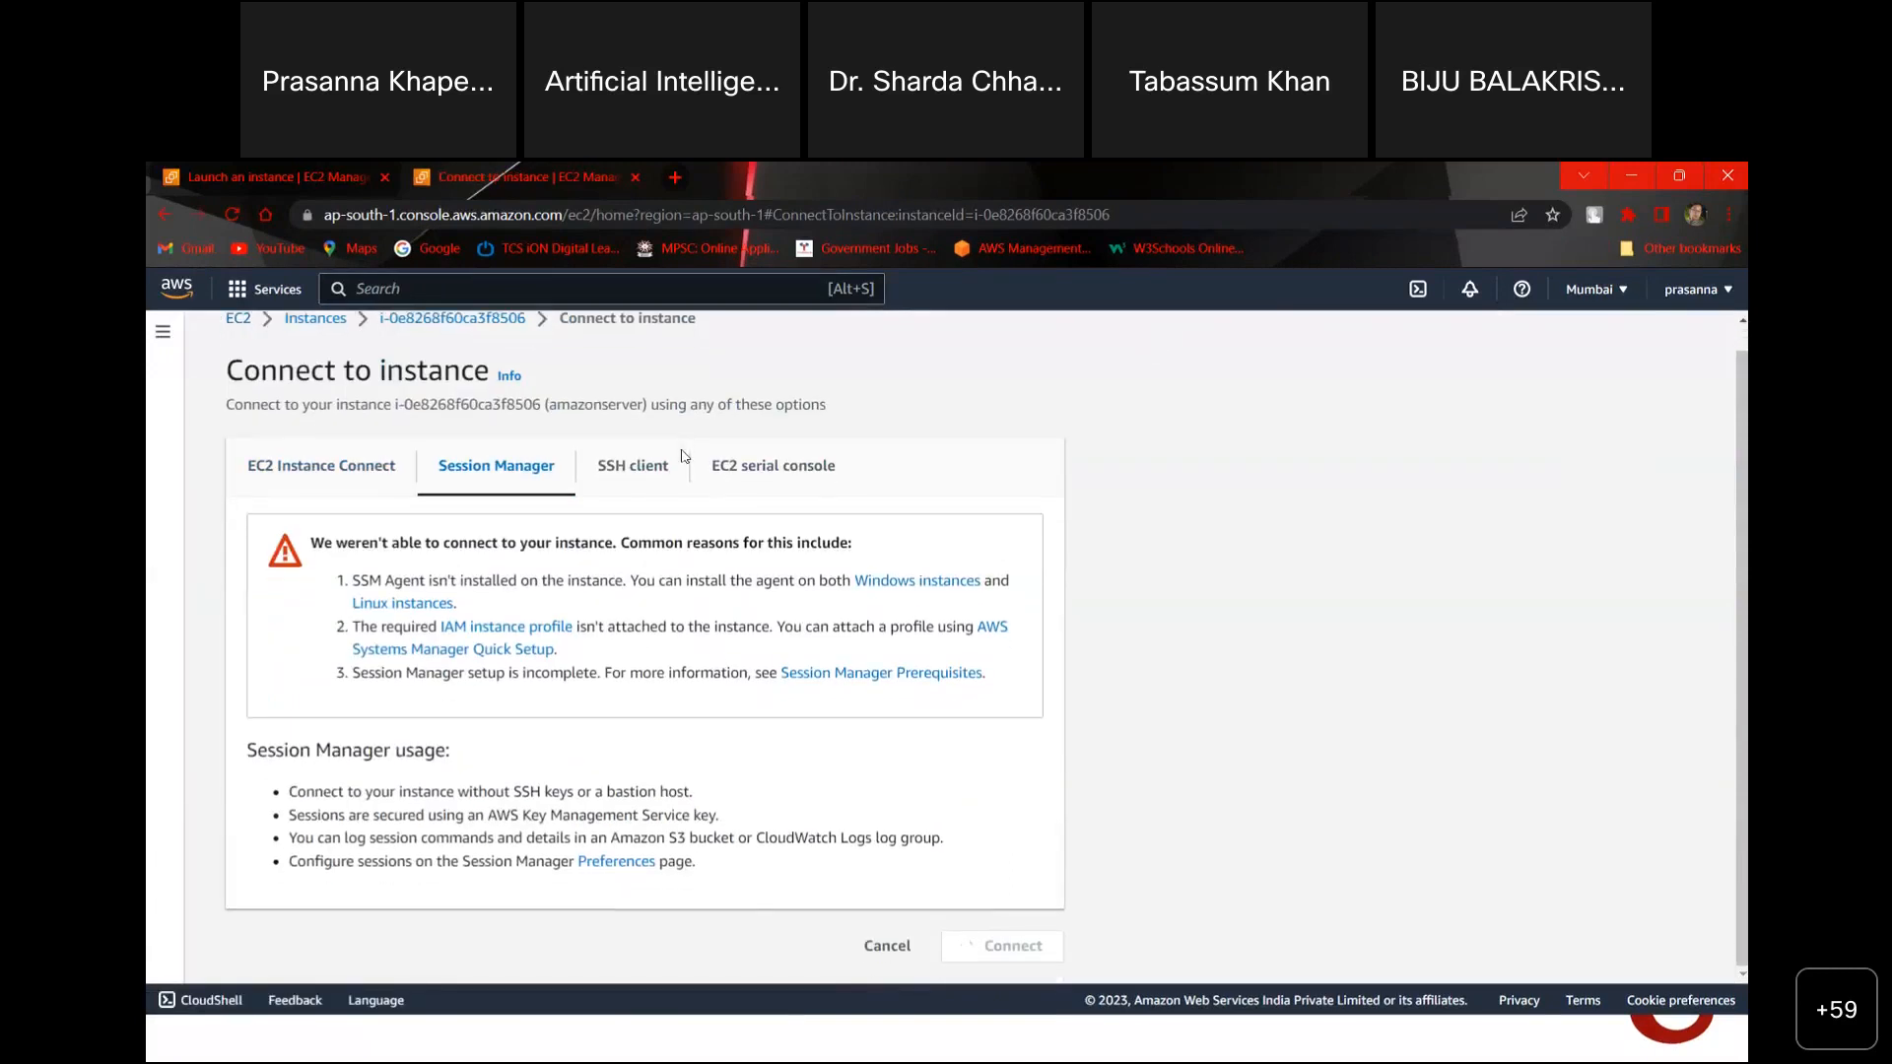
pyautogui.click(778, 471)
pyautogui.click(632, 503)
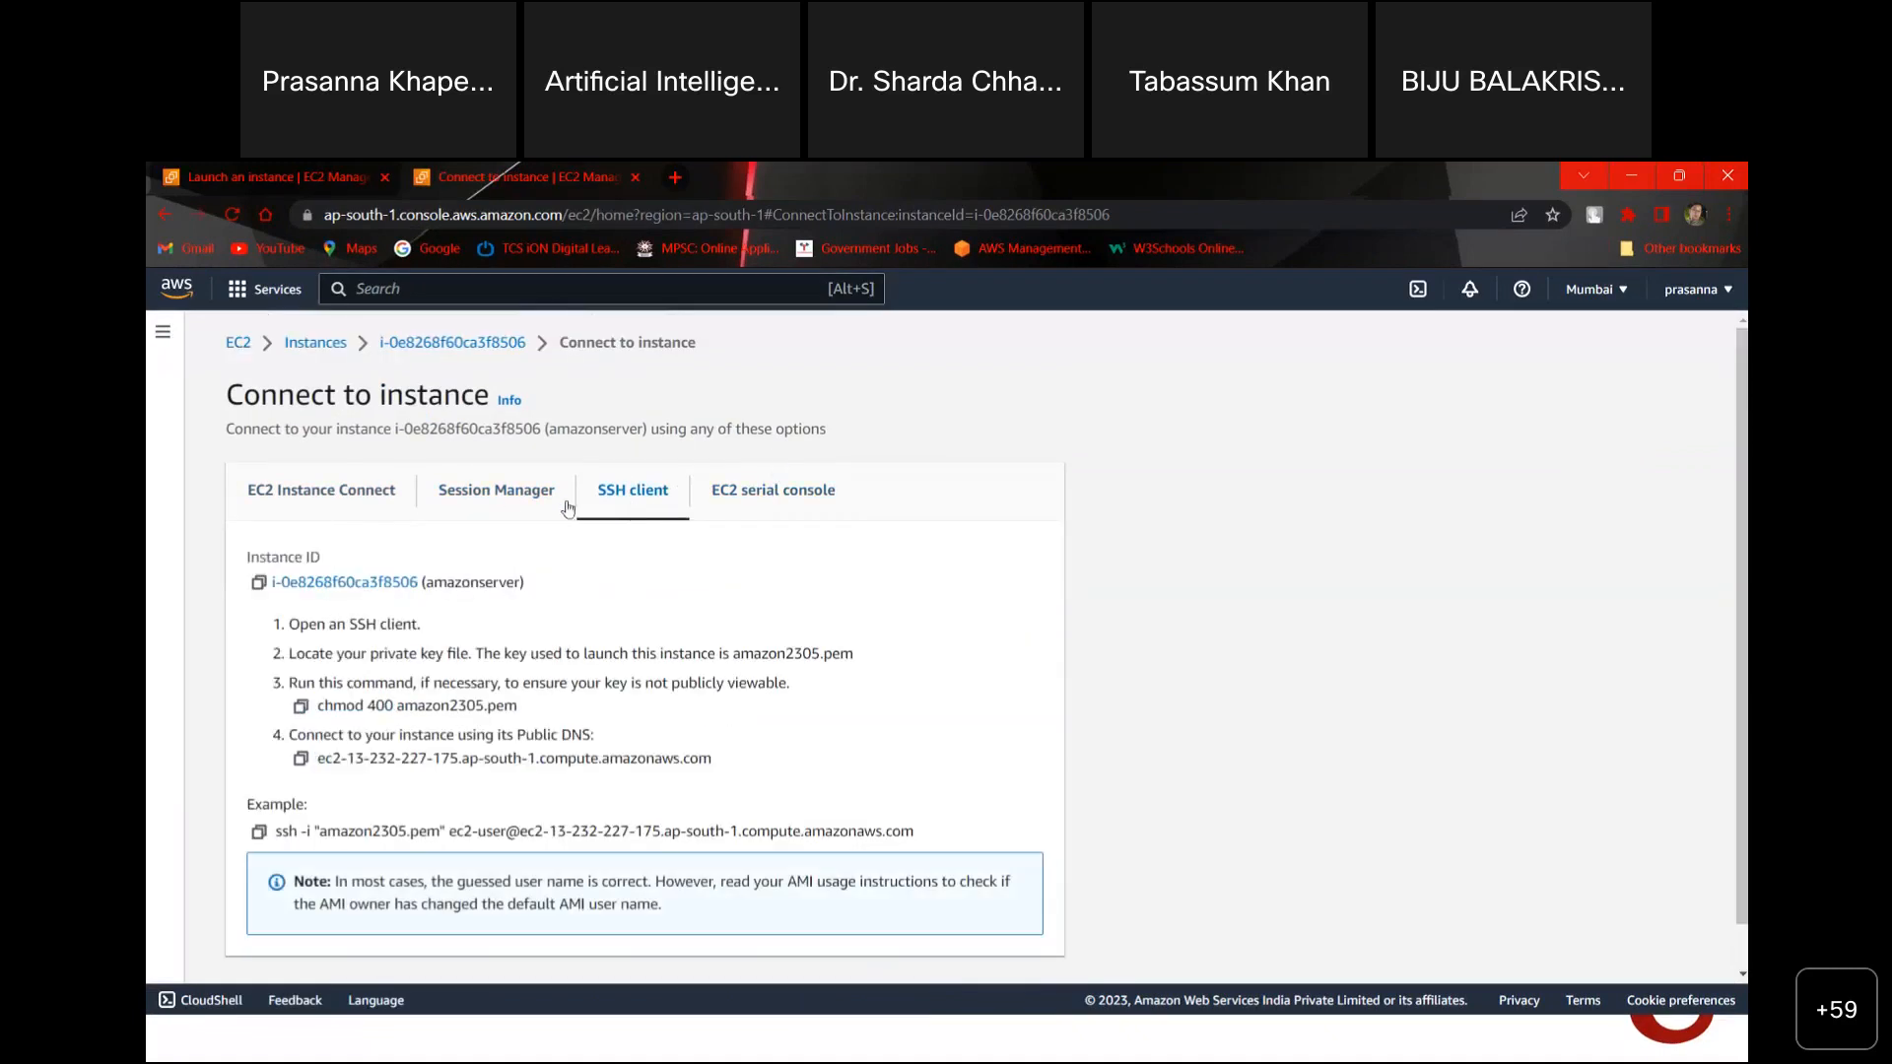
pyautogui.click(493, 496)
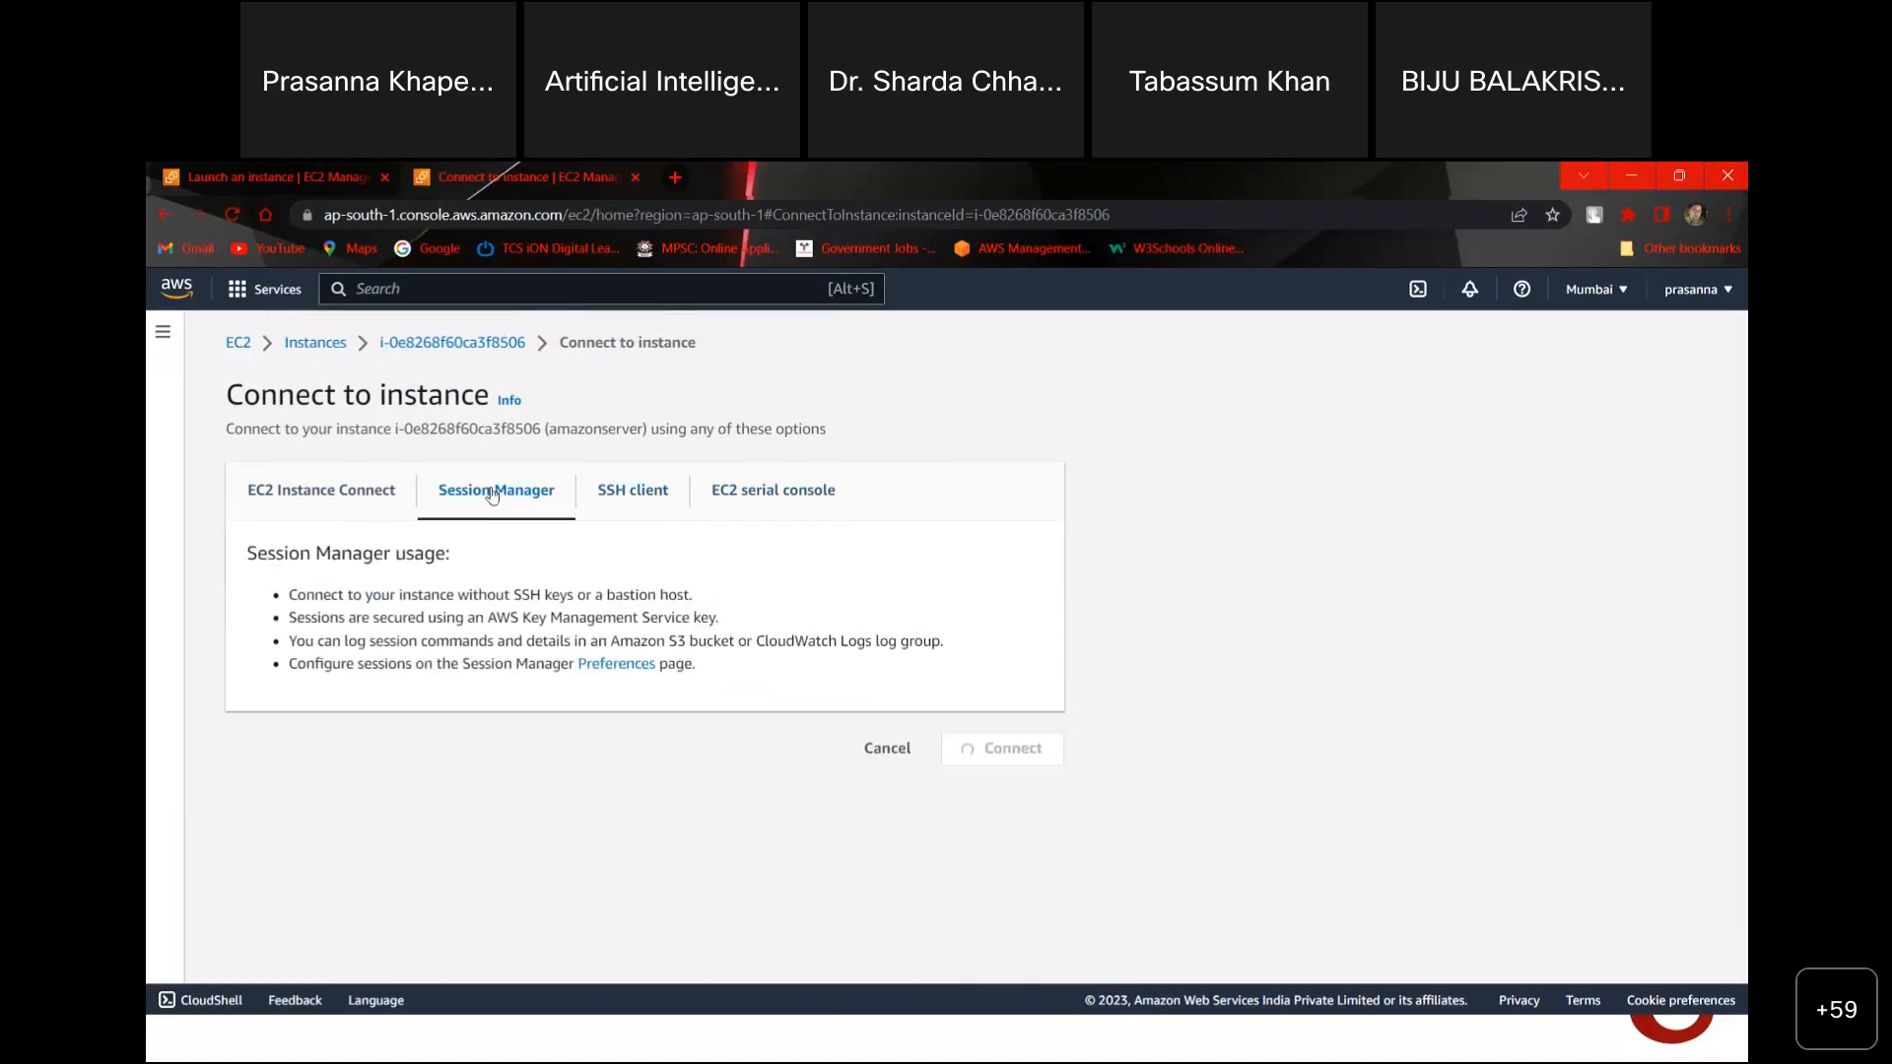
# Step: Connect to amazonserver with EC2 Instance Connect as ec2-user and dismiss the instance information below the terminal
pyautogui.click(306, 501)
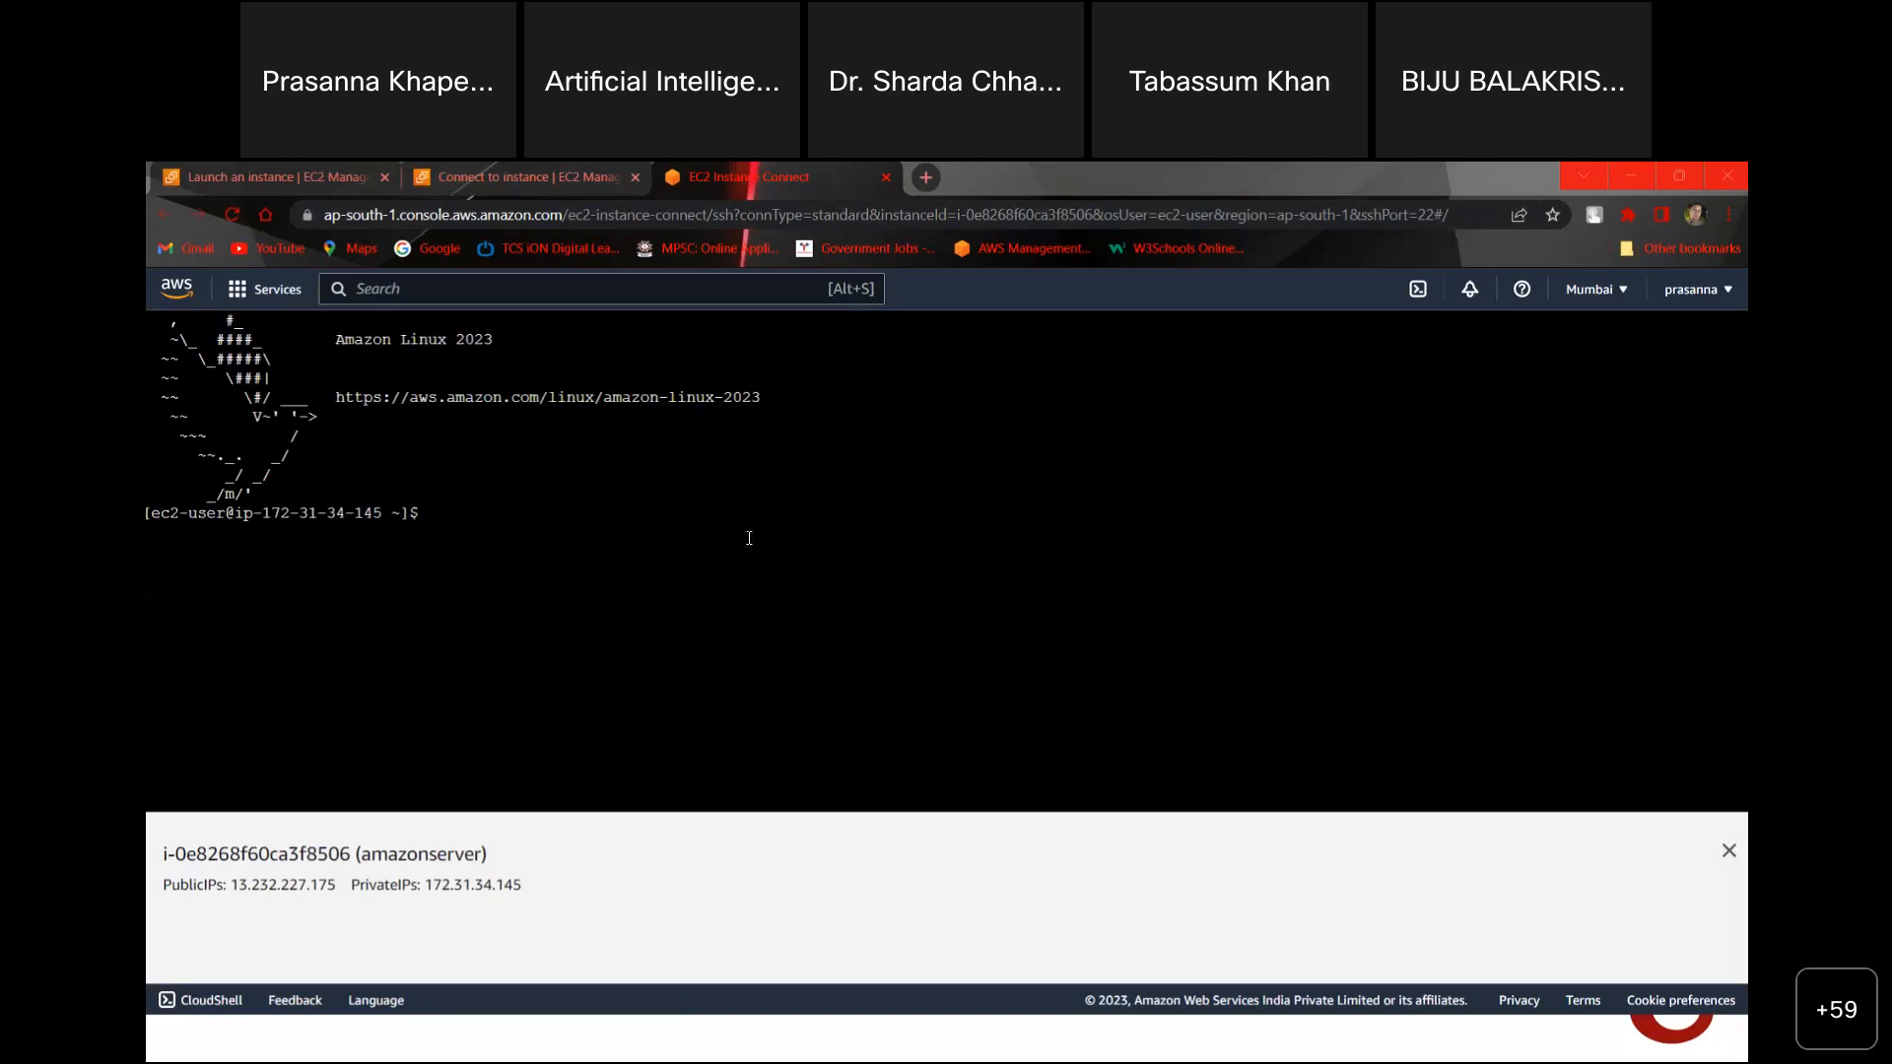
pyautogui.click(676, 560)
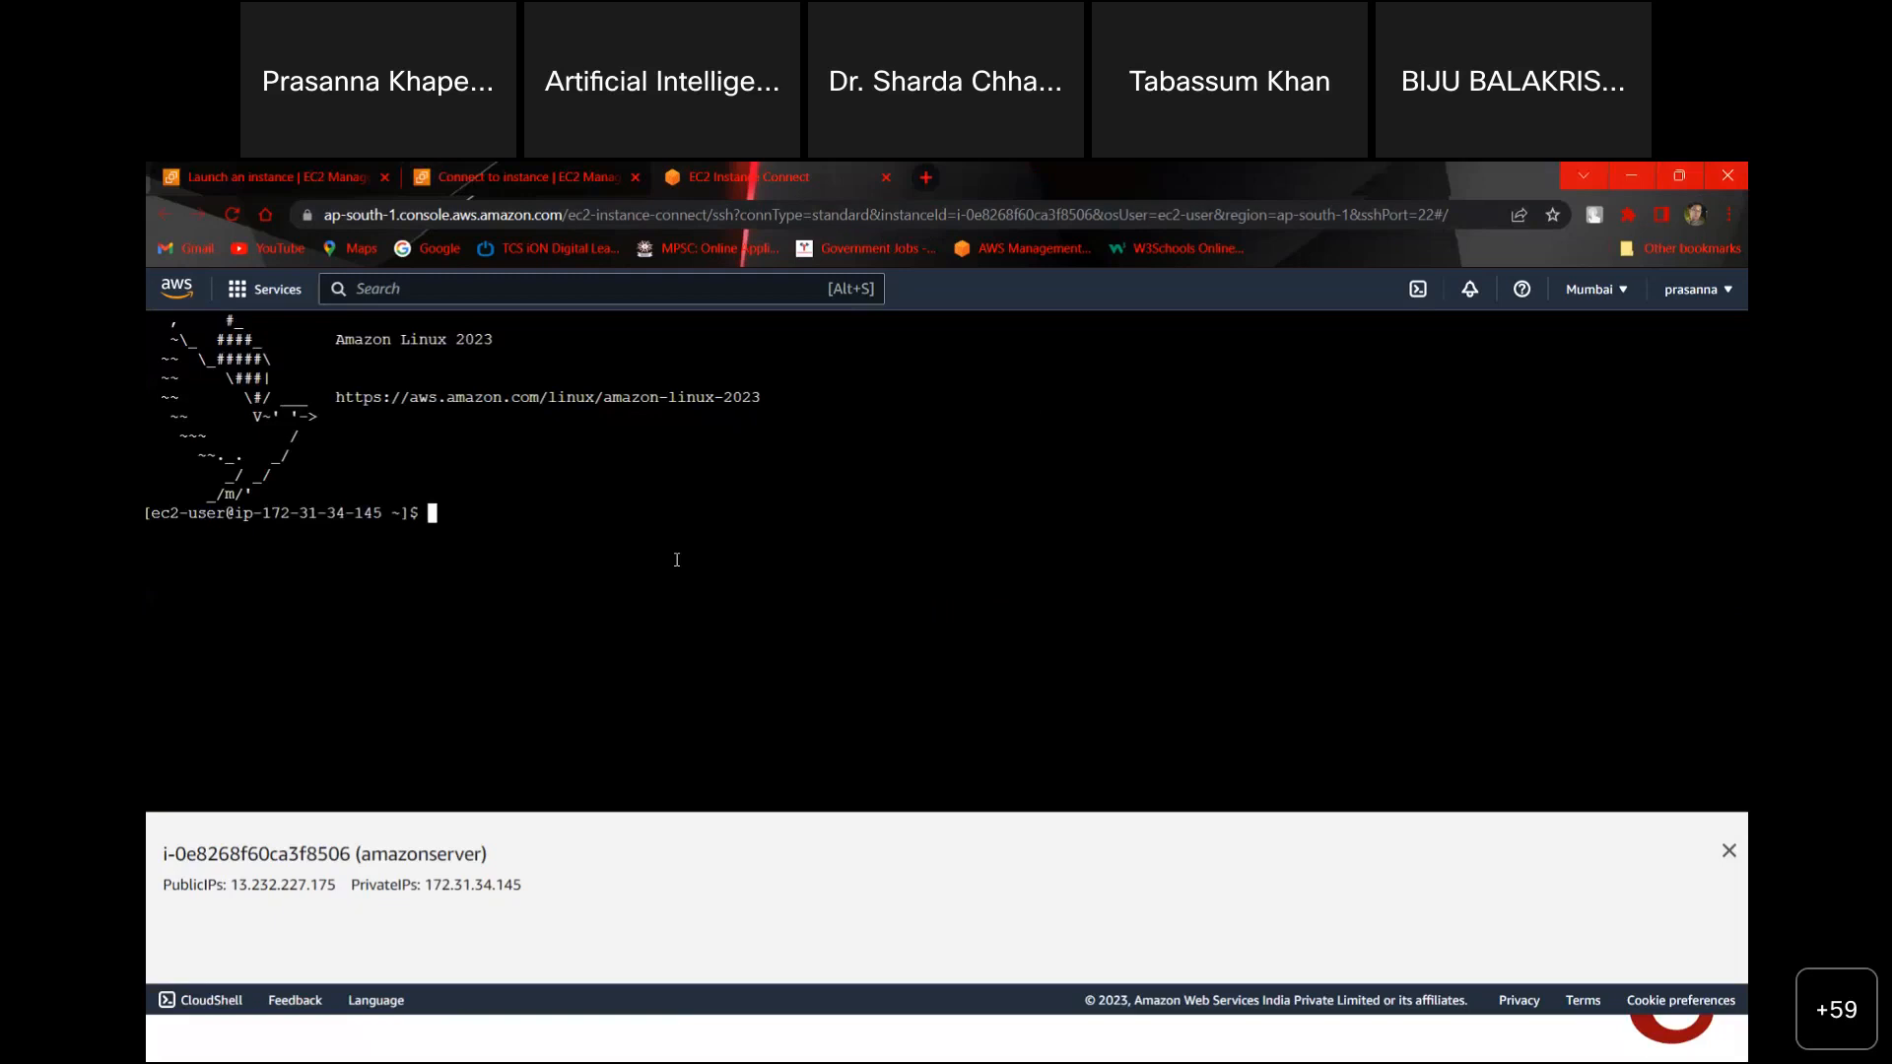
pyautogui.click(1729, 851)
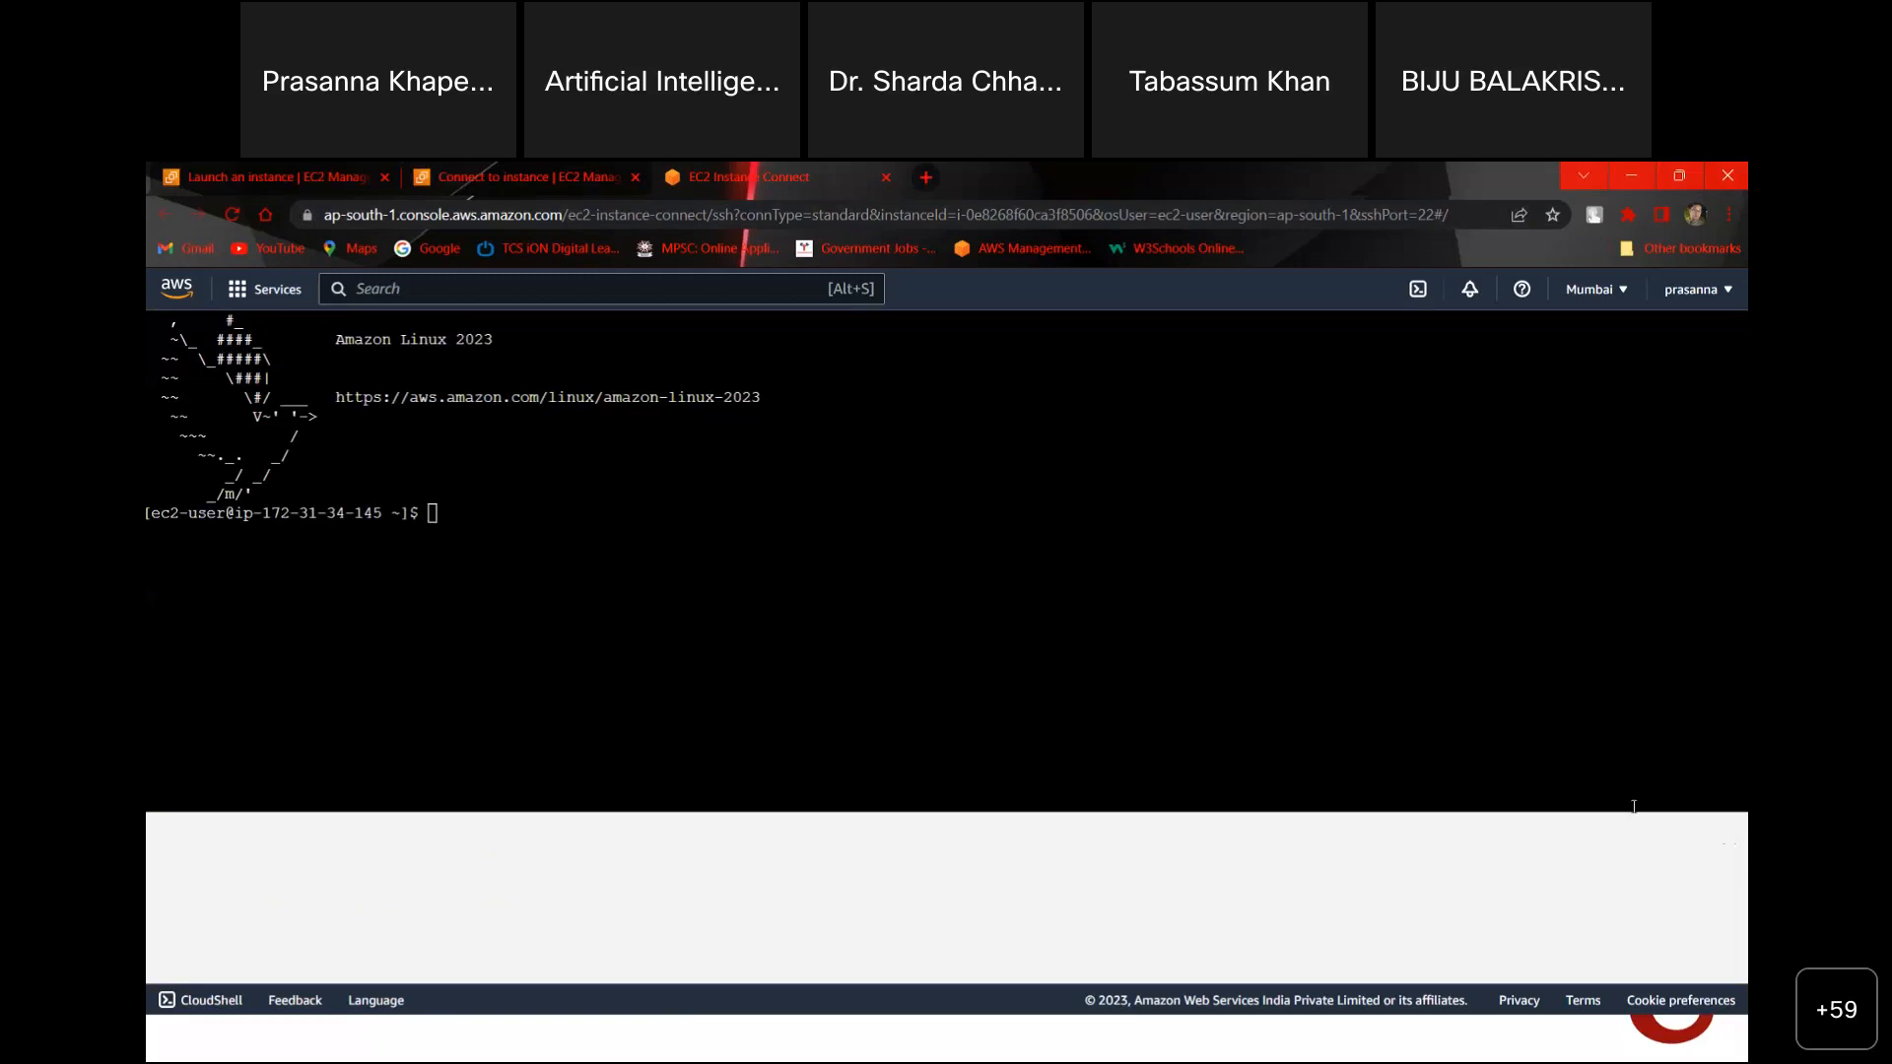
pyautogui.click(1142, 706)
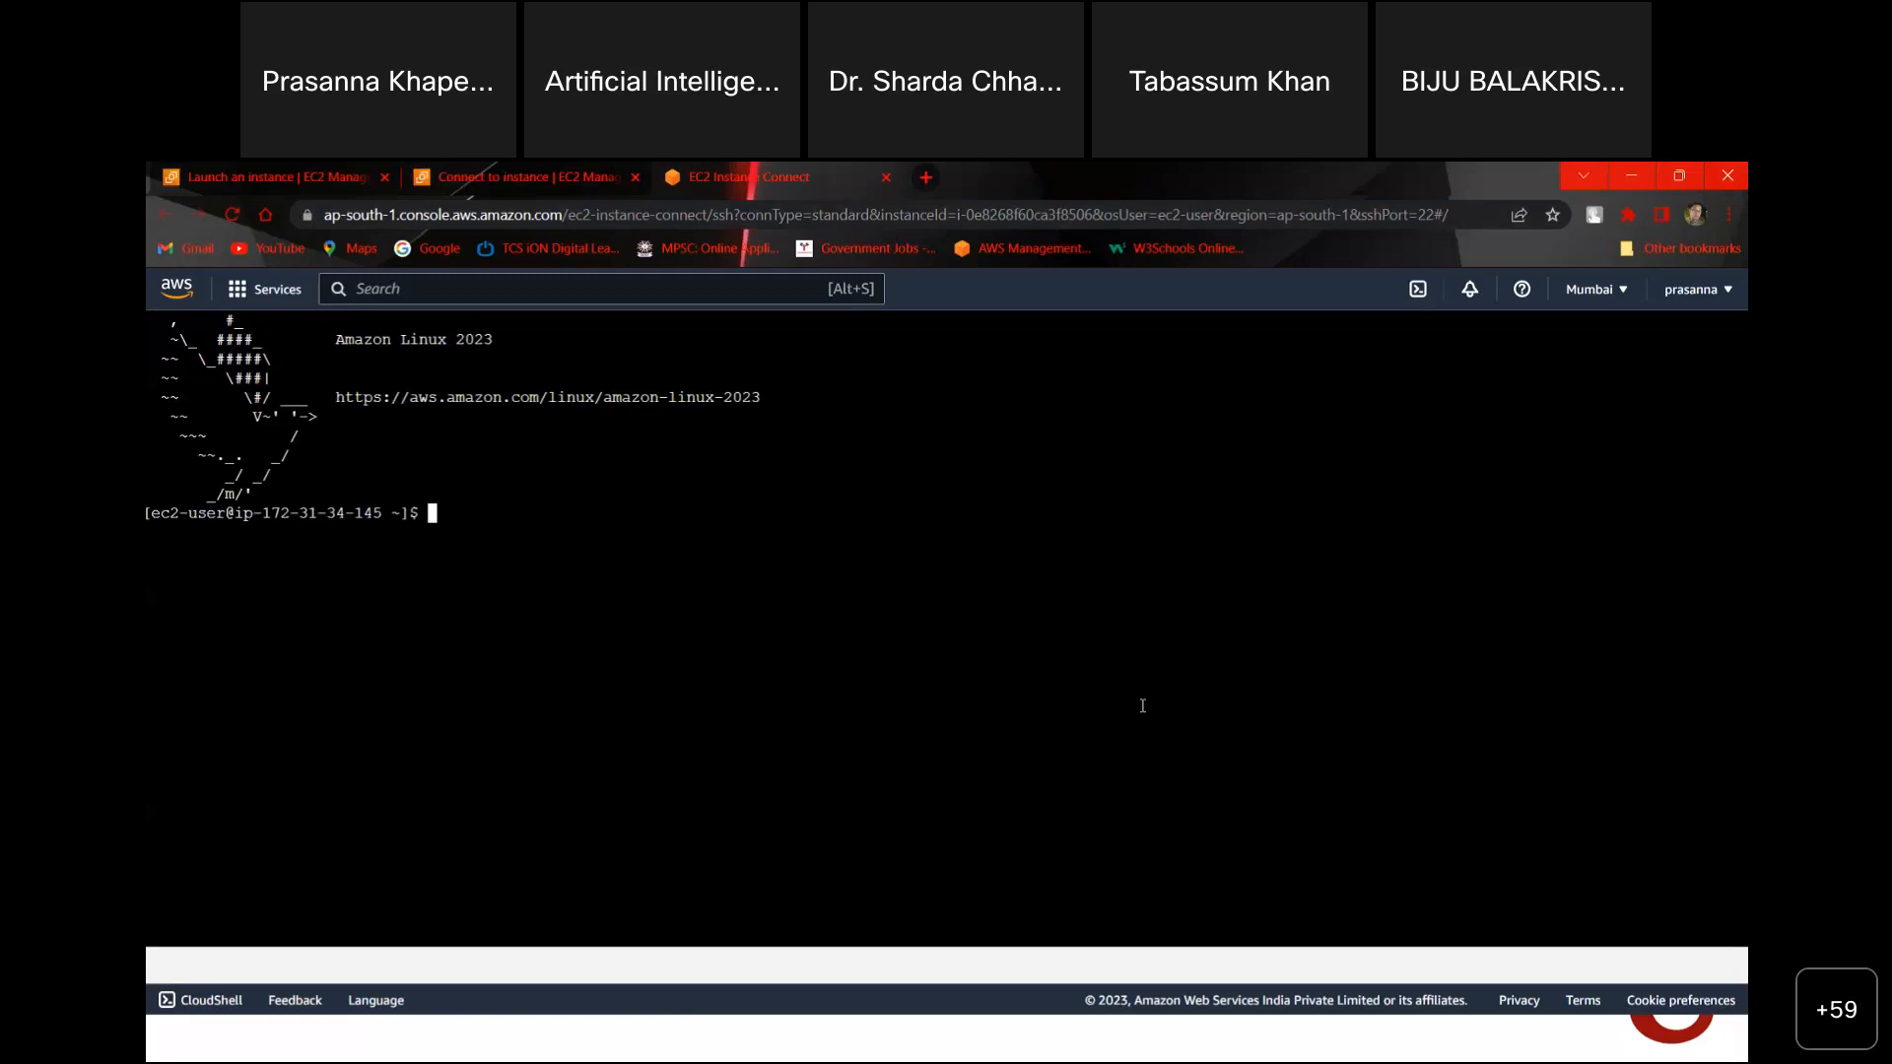
# Step: Switch to the root user with sudo -i and check the current user with whoami
pyautogui.write('sudo -i')
pyautogui.press('Return')
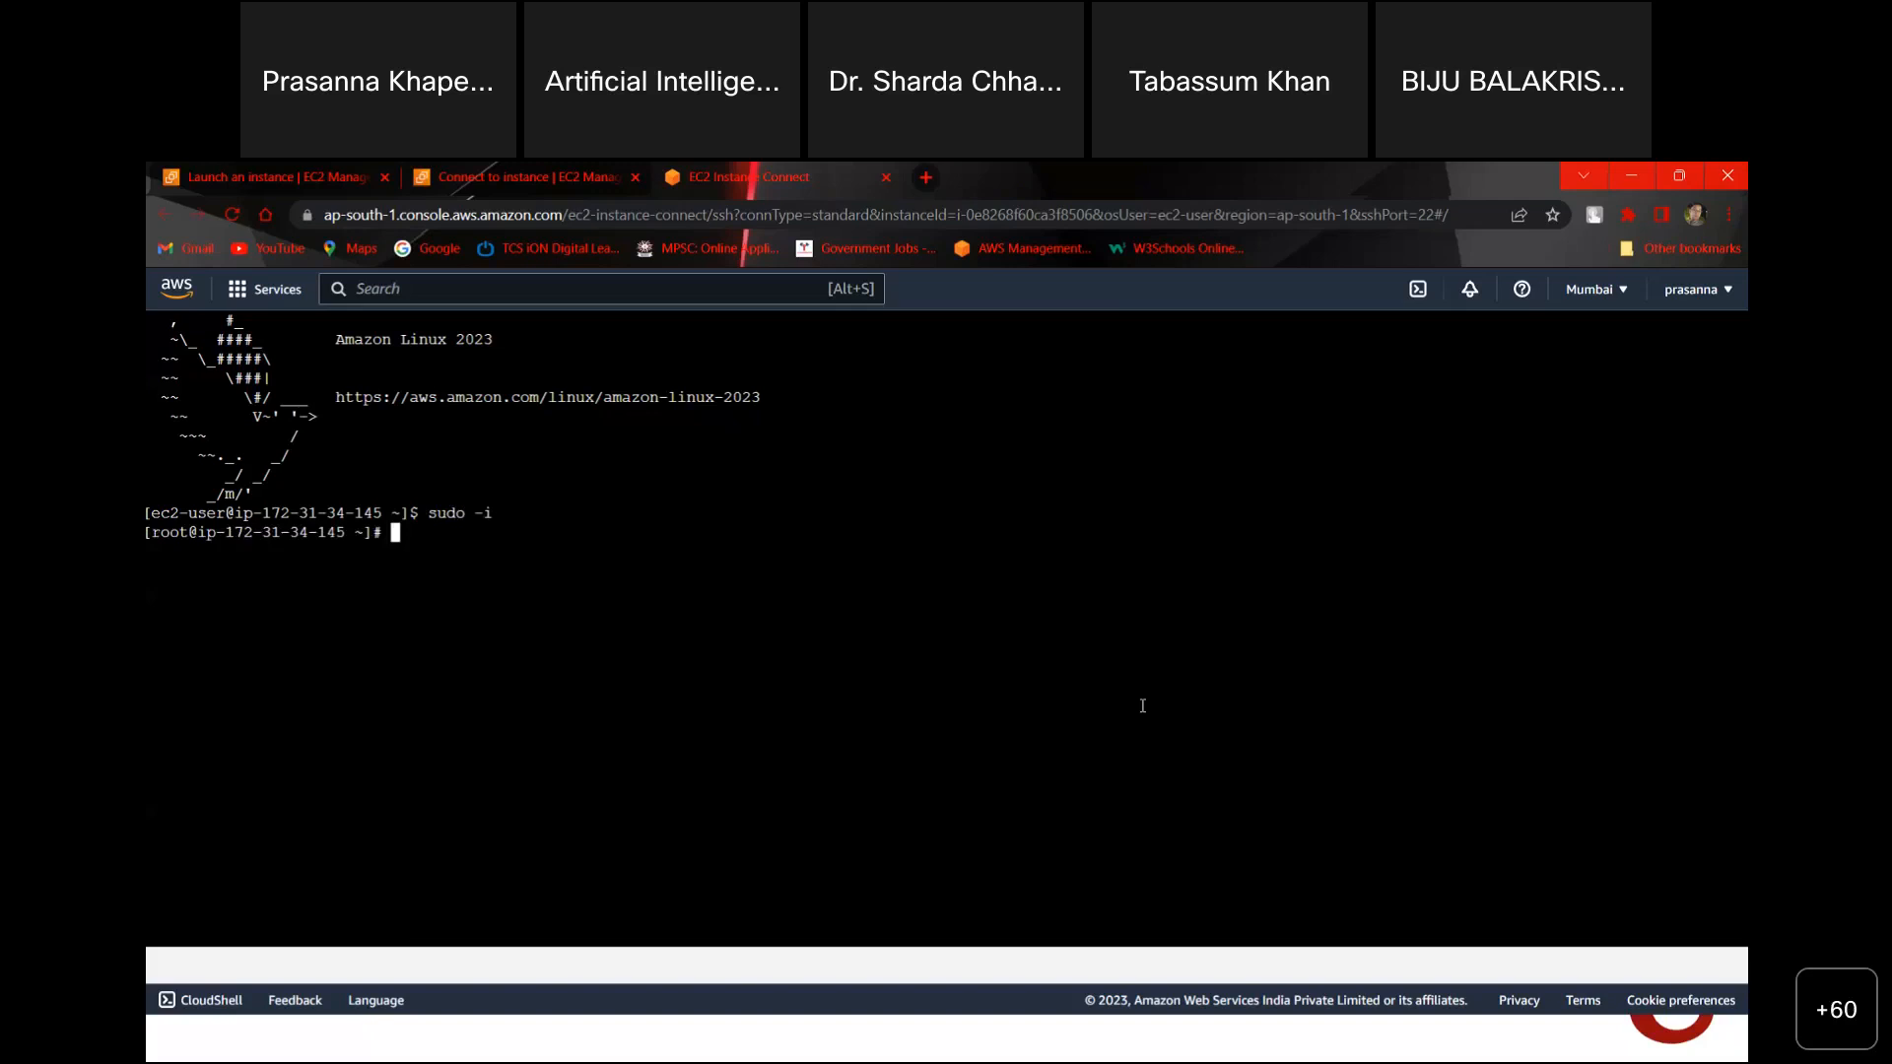
pyautogui.write('whoami')
pyautogui.press('Return')
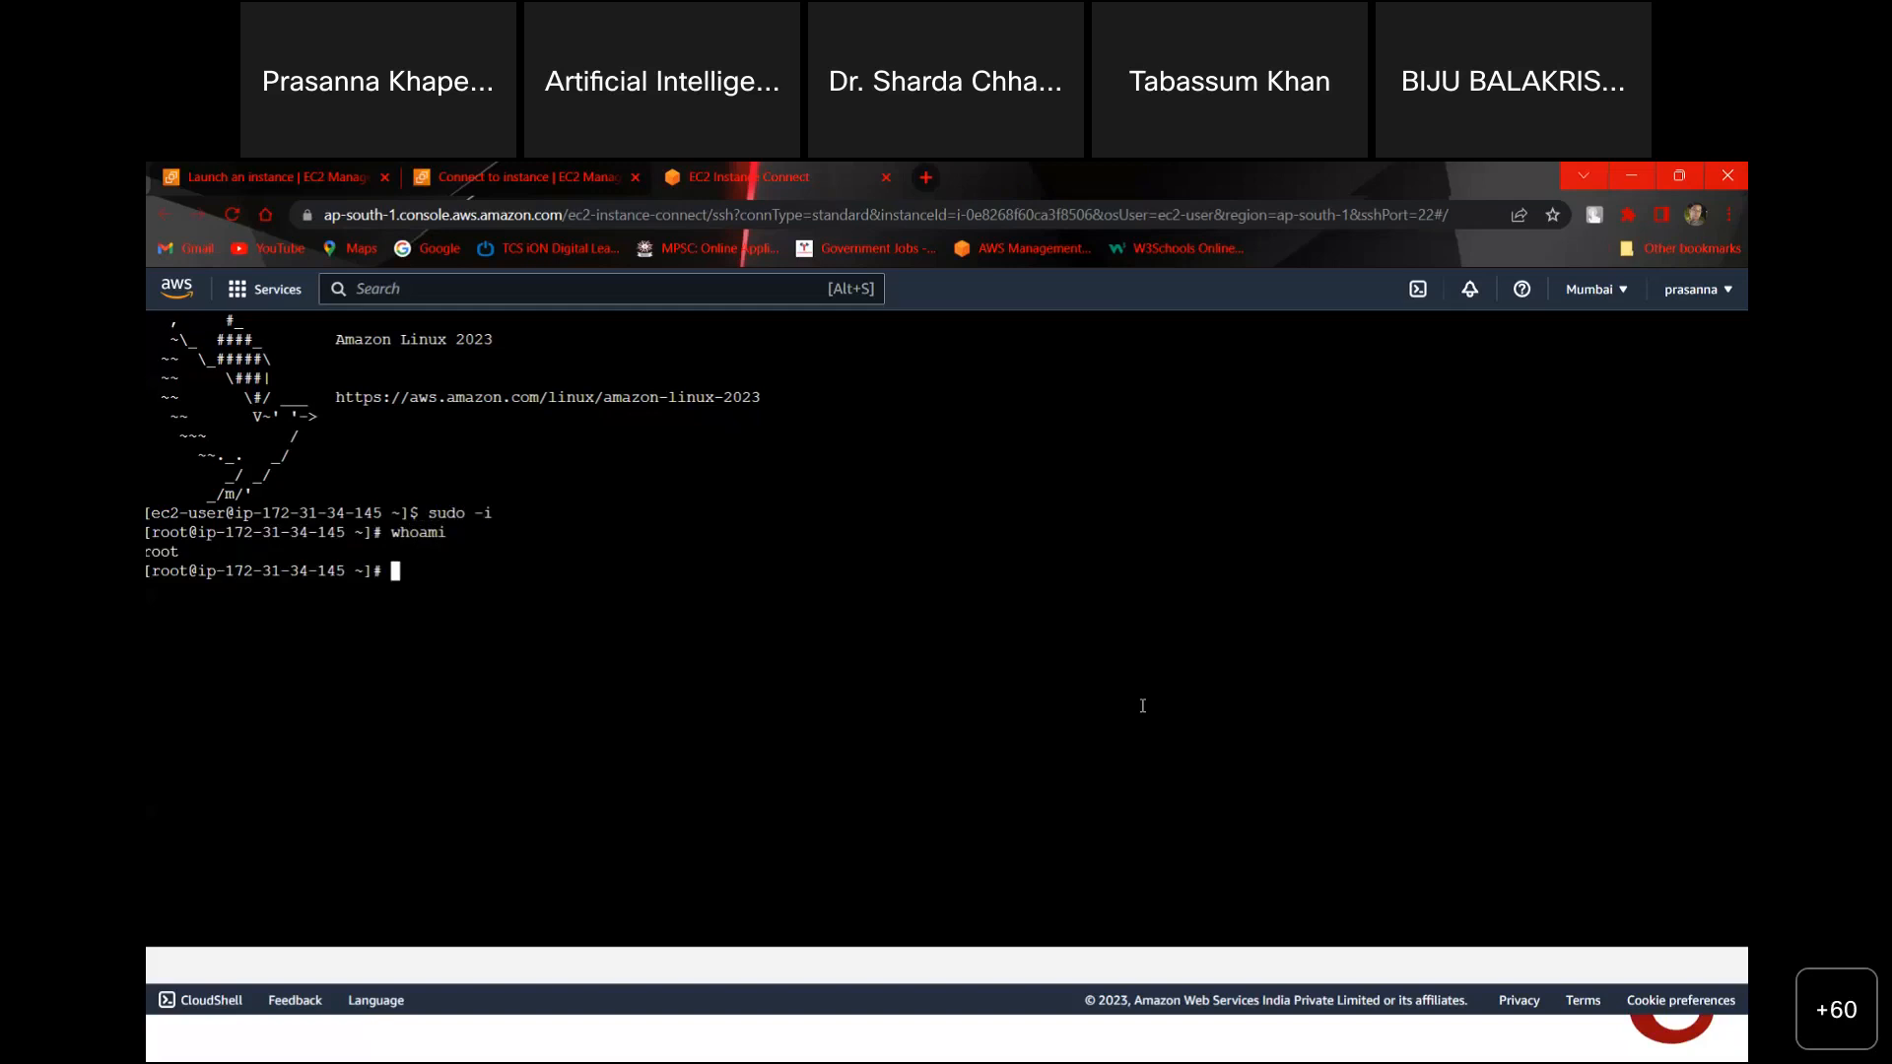
# Step: Enter yum at the root prompt without running it, and close the EC2 Instance Connect terminal session
pyautogui.write('yum')
pyautogui.doubleClick(541, 656)
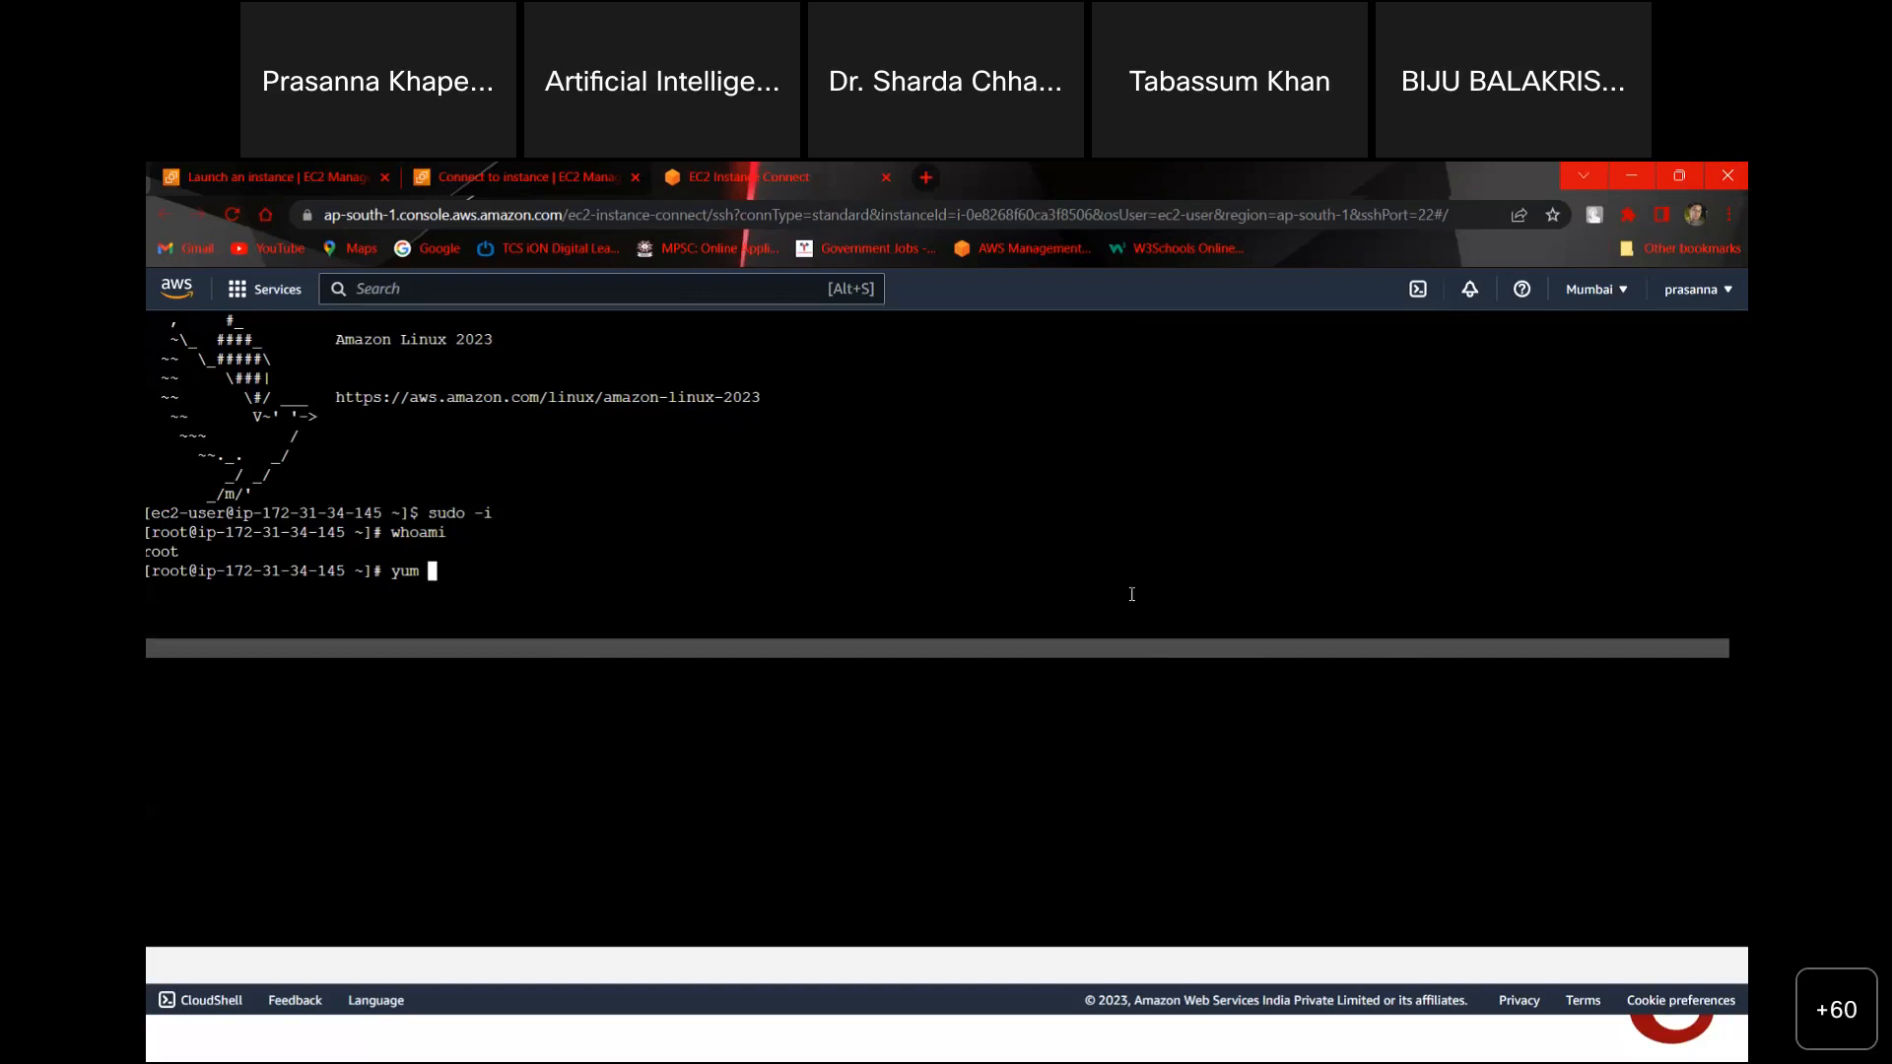
pyautogui.rightClick(825, 171)
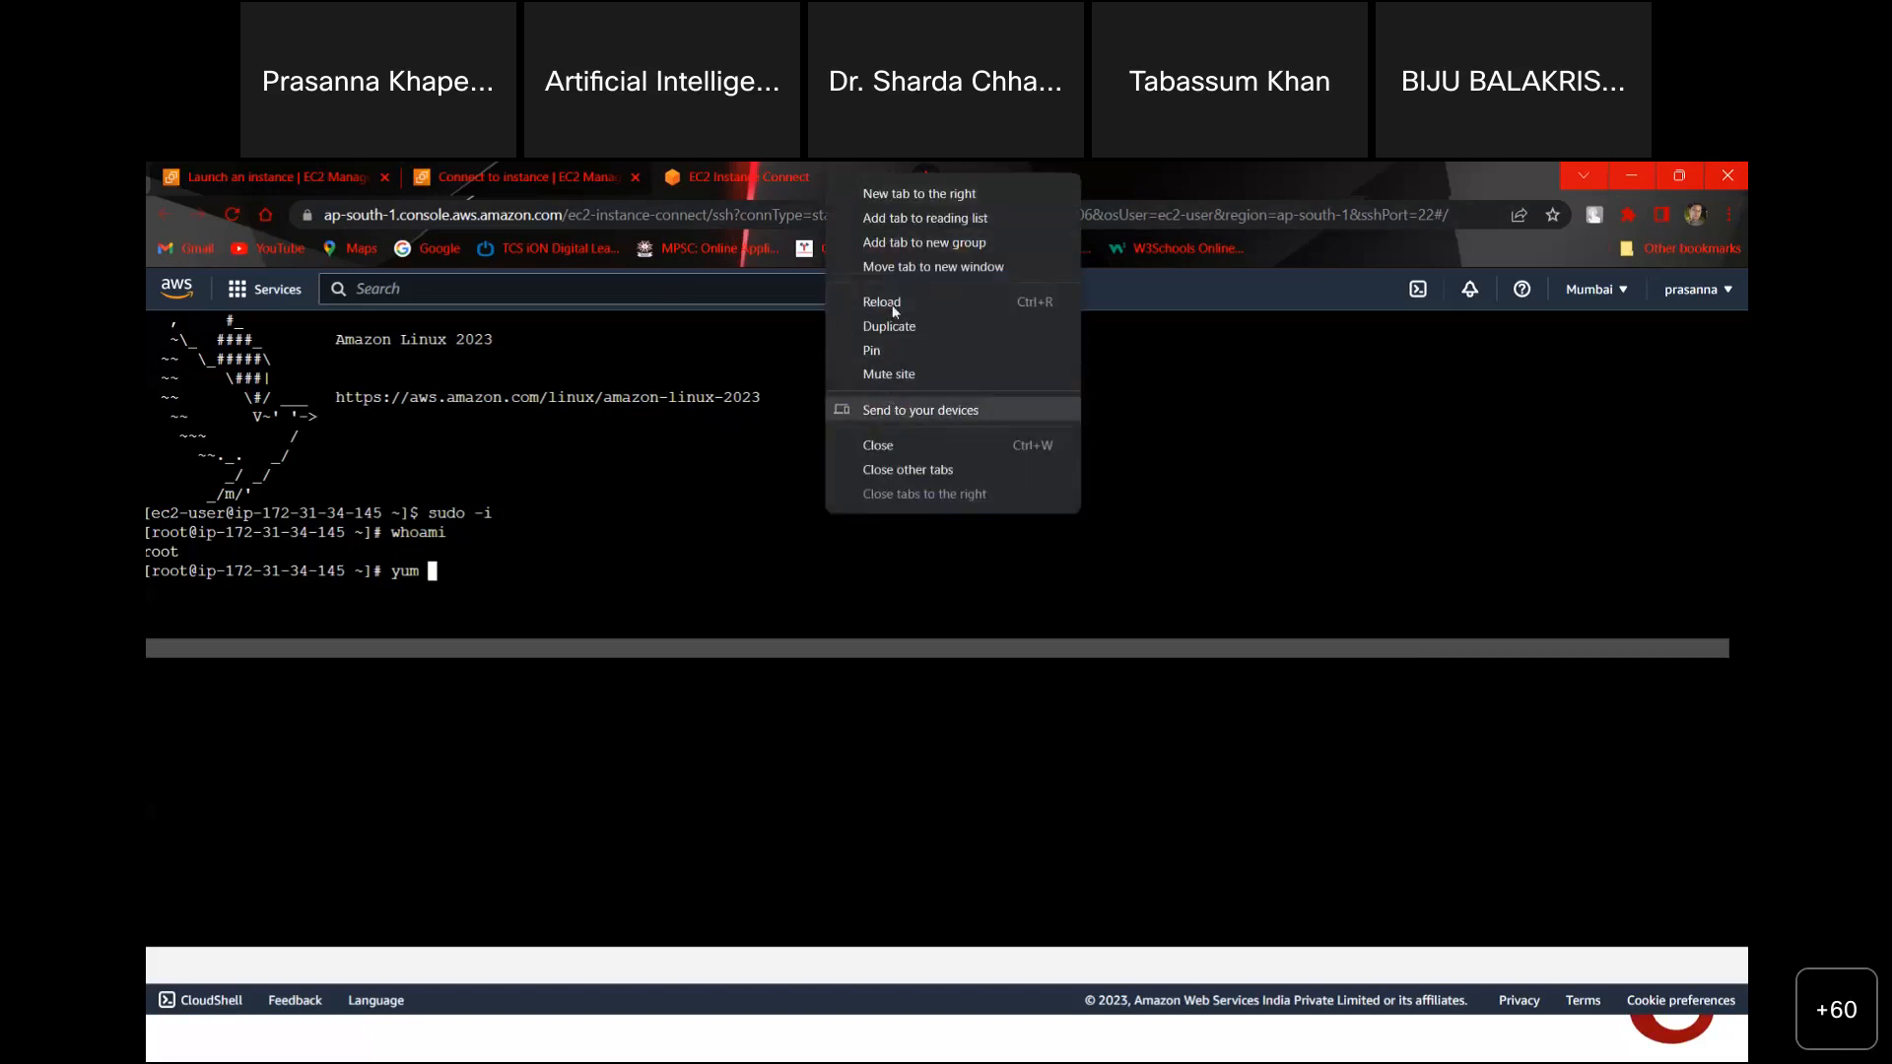
pyautogui.click(903, 437)
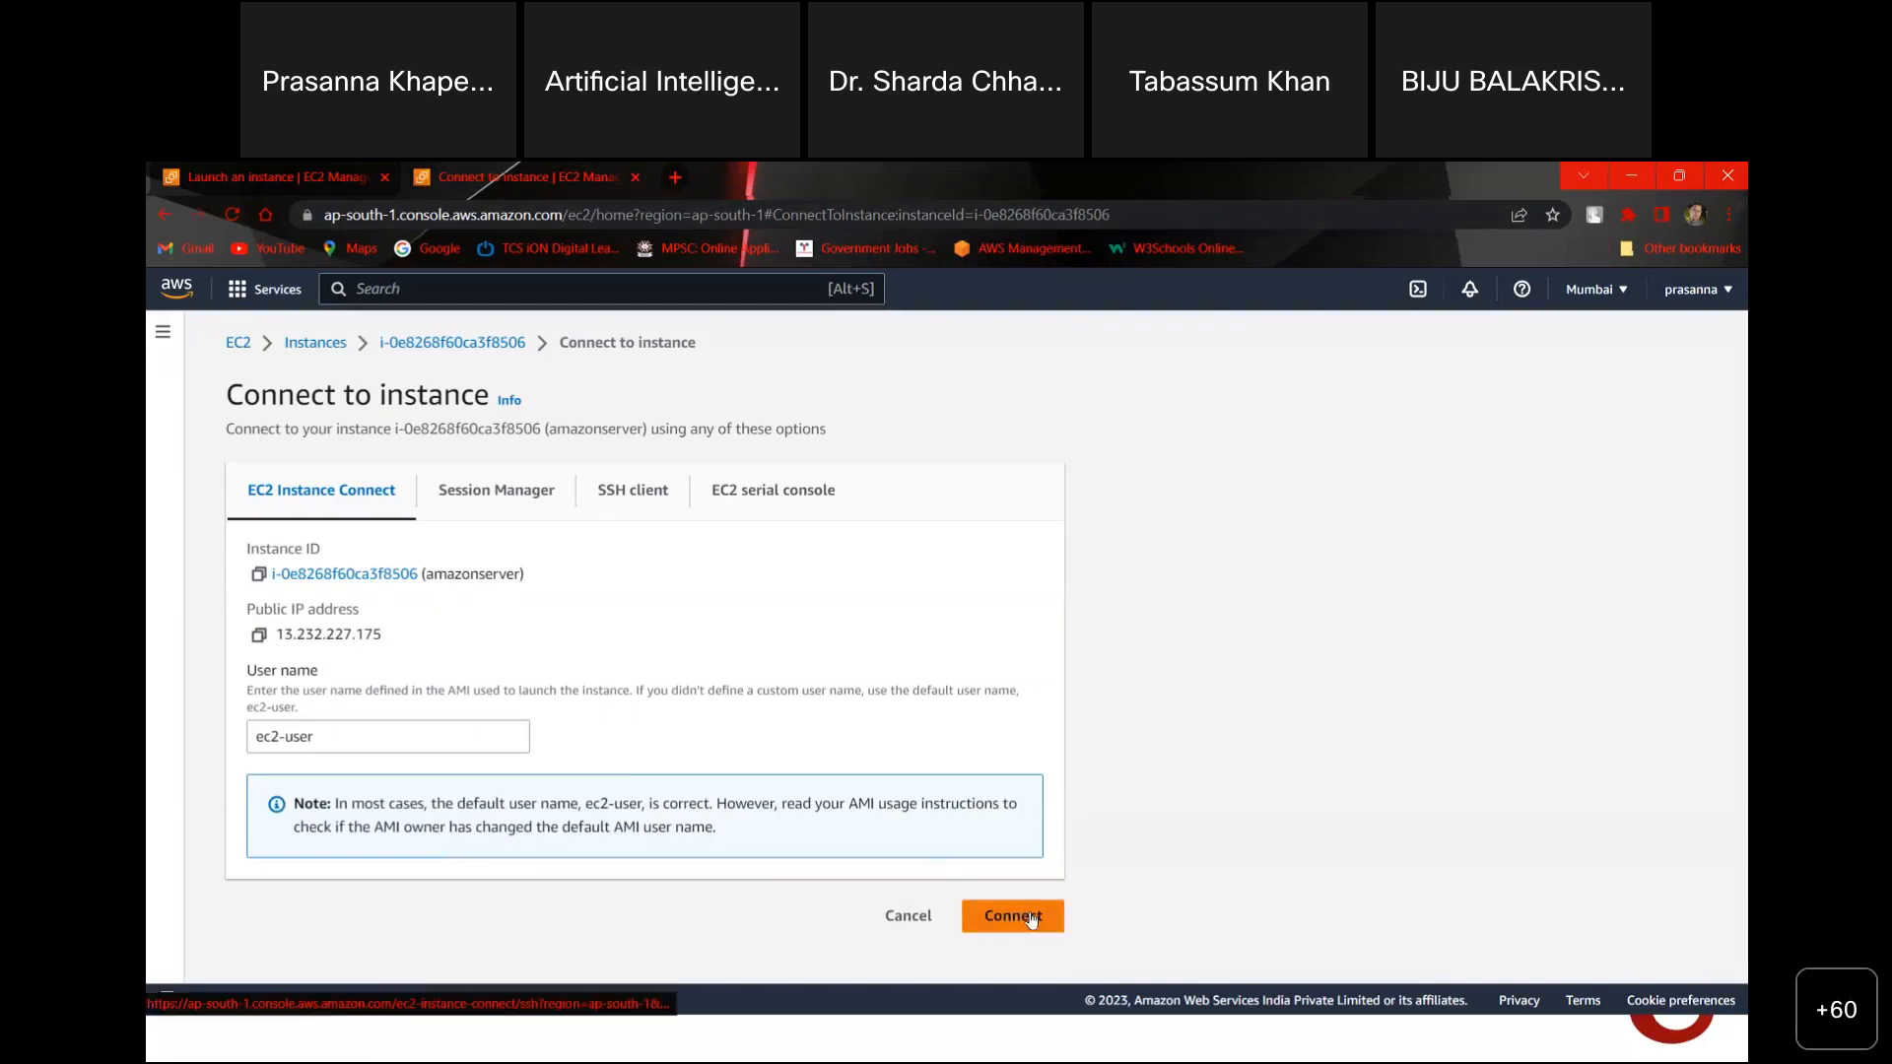
# Step: Open amazonserver's security group launch-wizard-15, review its HTTP, HTTPS and SSH inbound rules and try to save them without changes
pyautogui.click(320, 352)
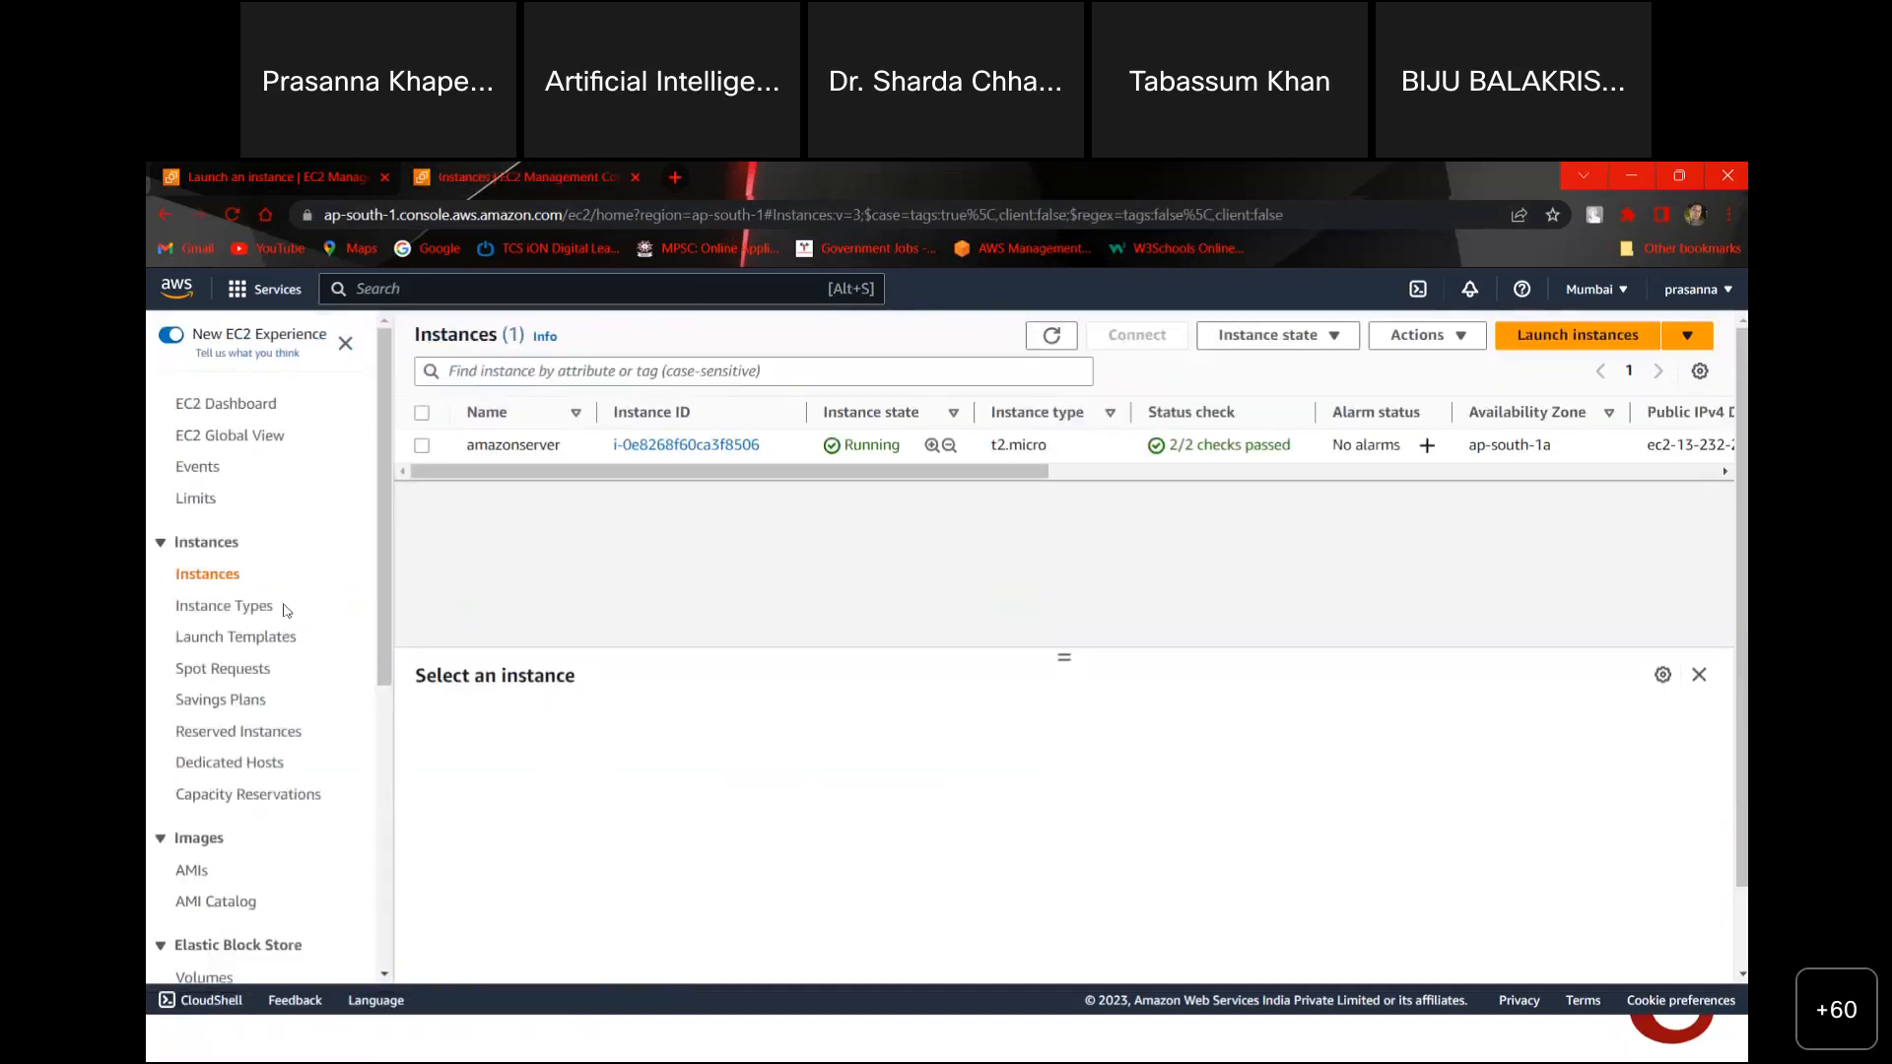
pyautogui.click(422, 445)
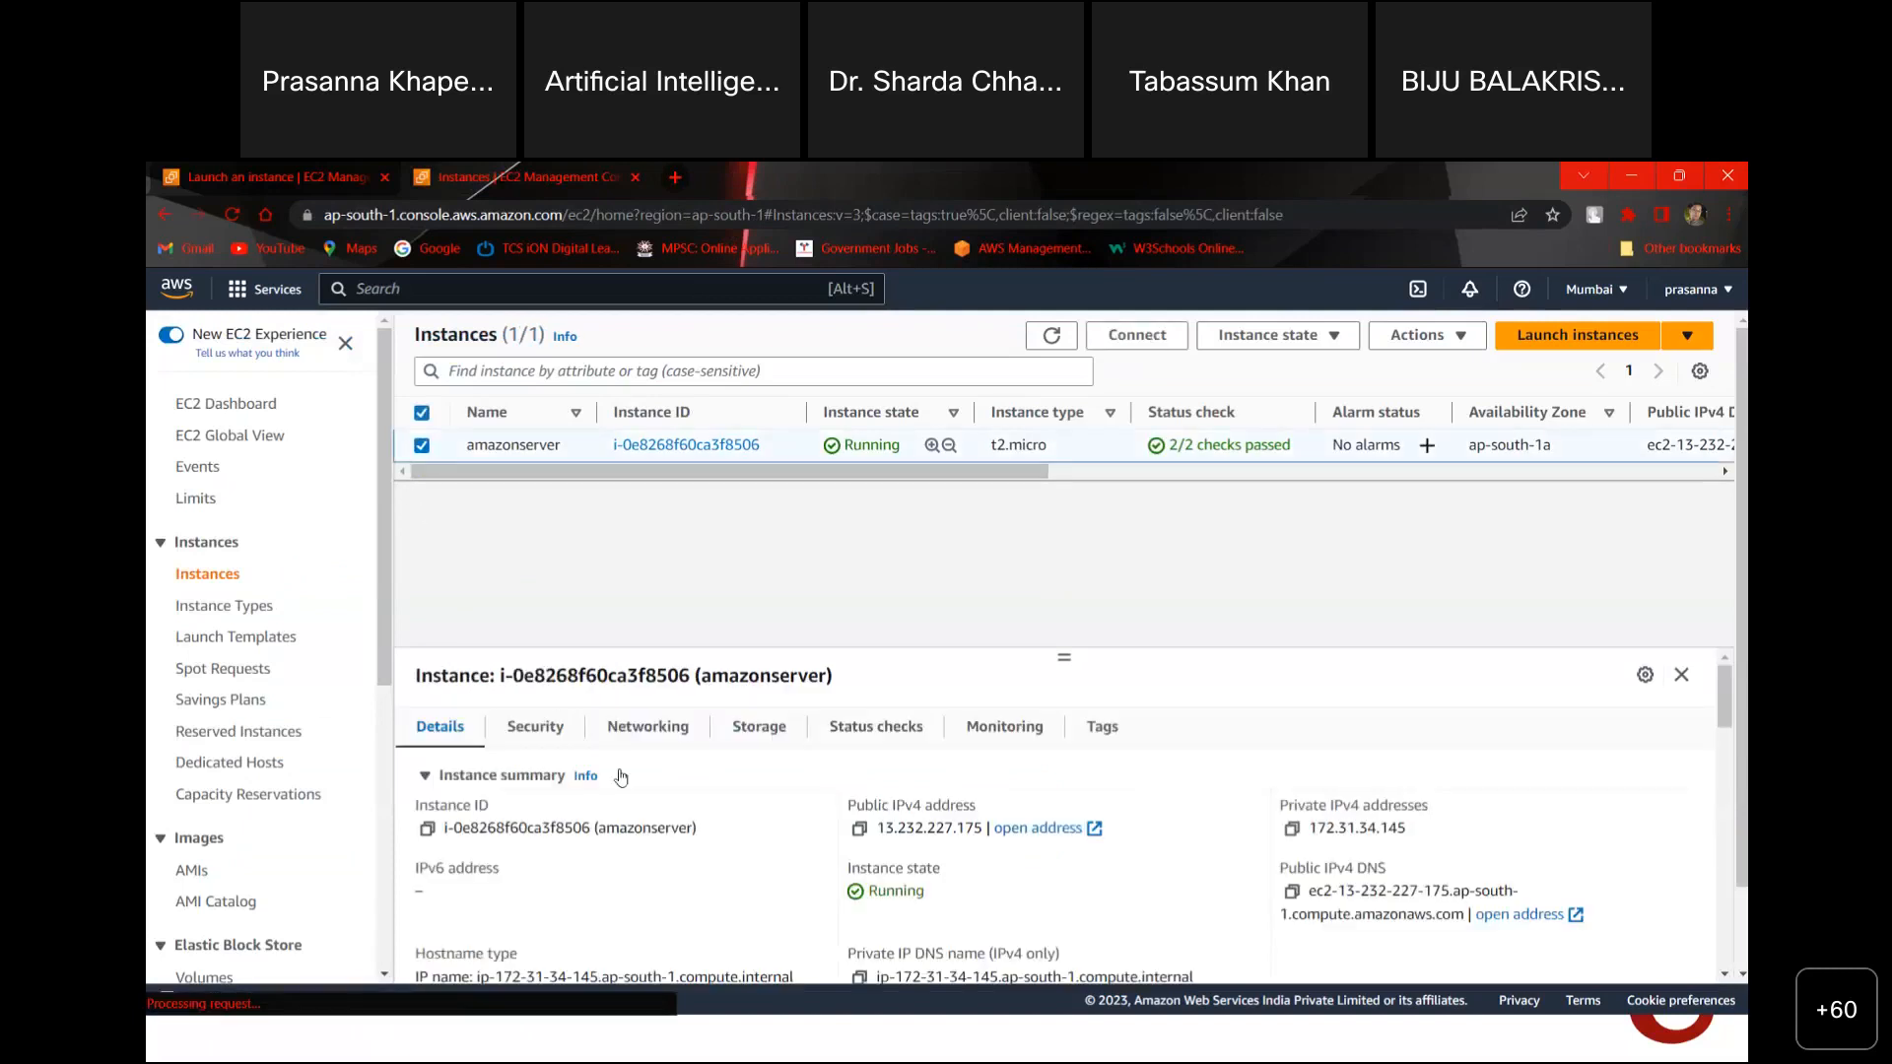
pyautogui.click(553, 723)
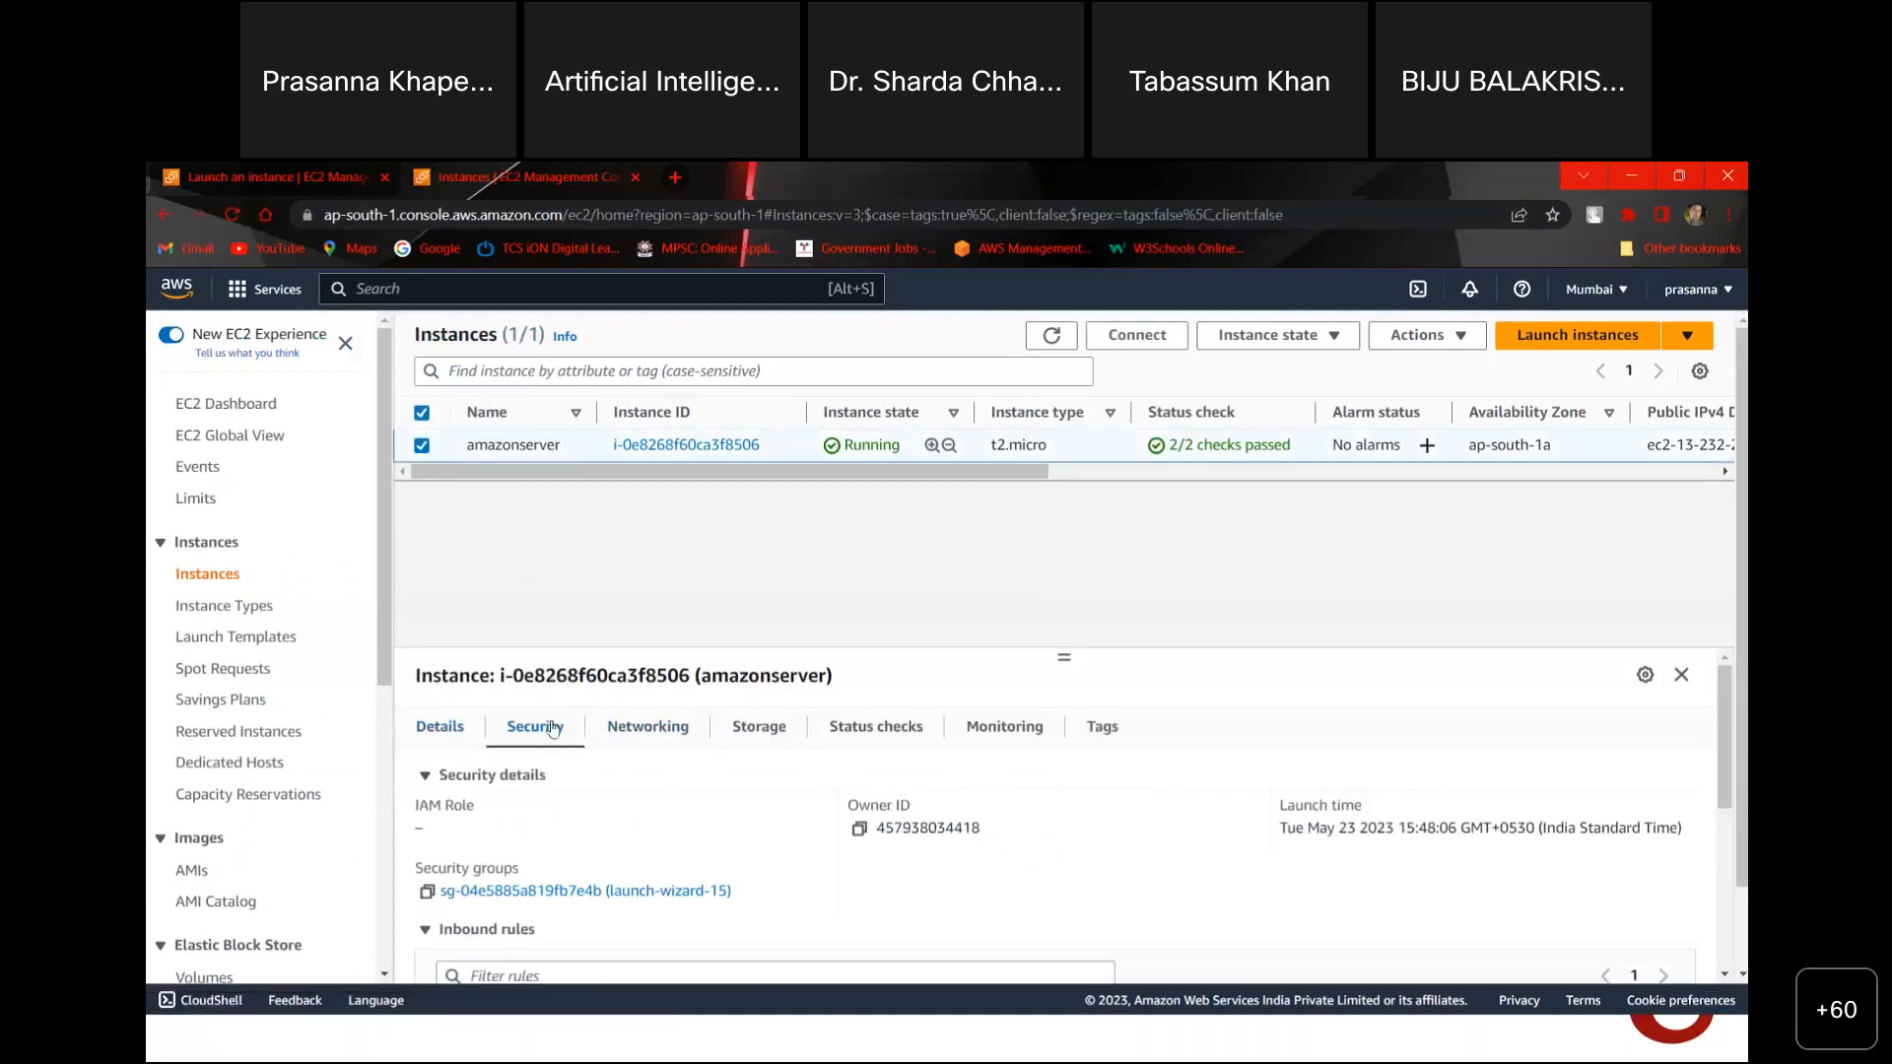
pyautogui.click(552, 892)
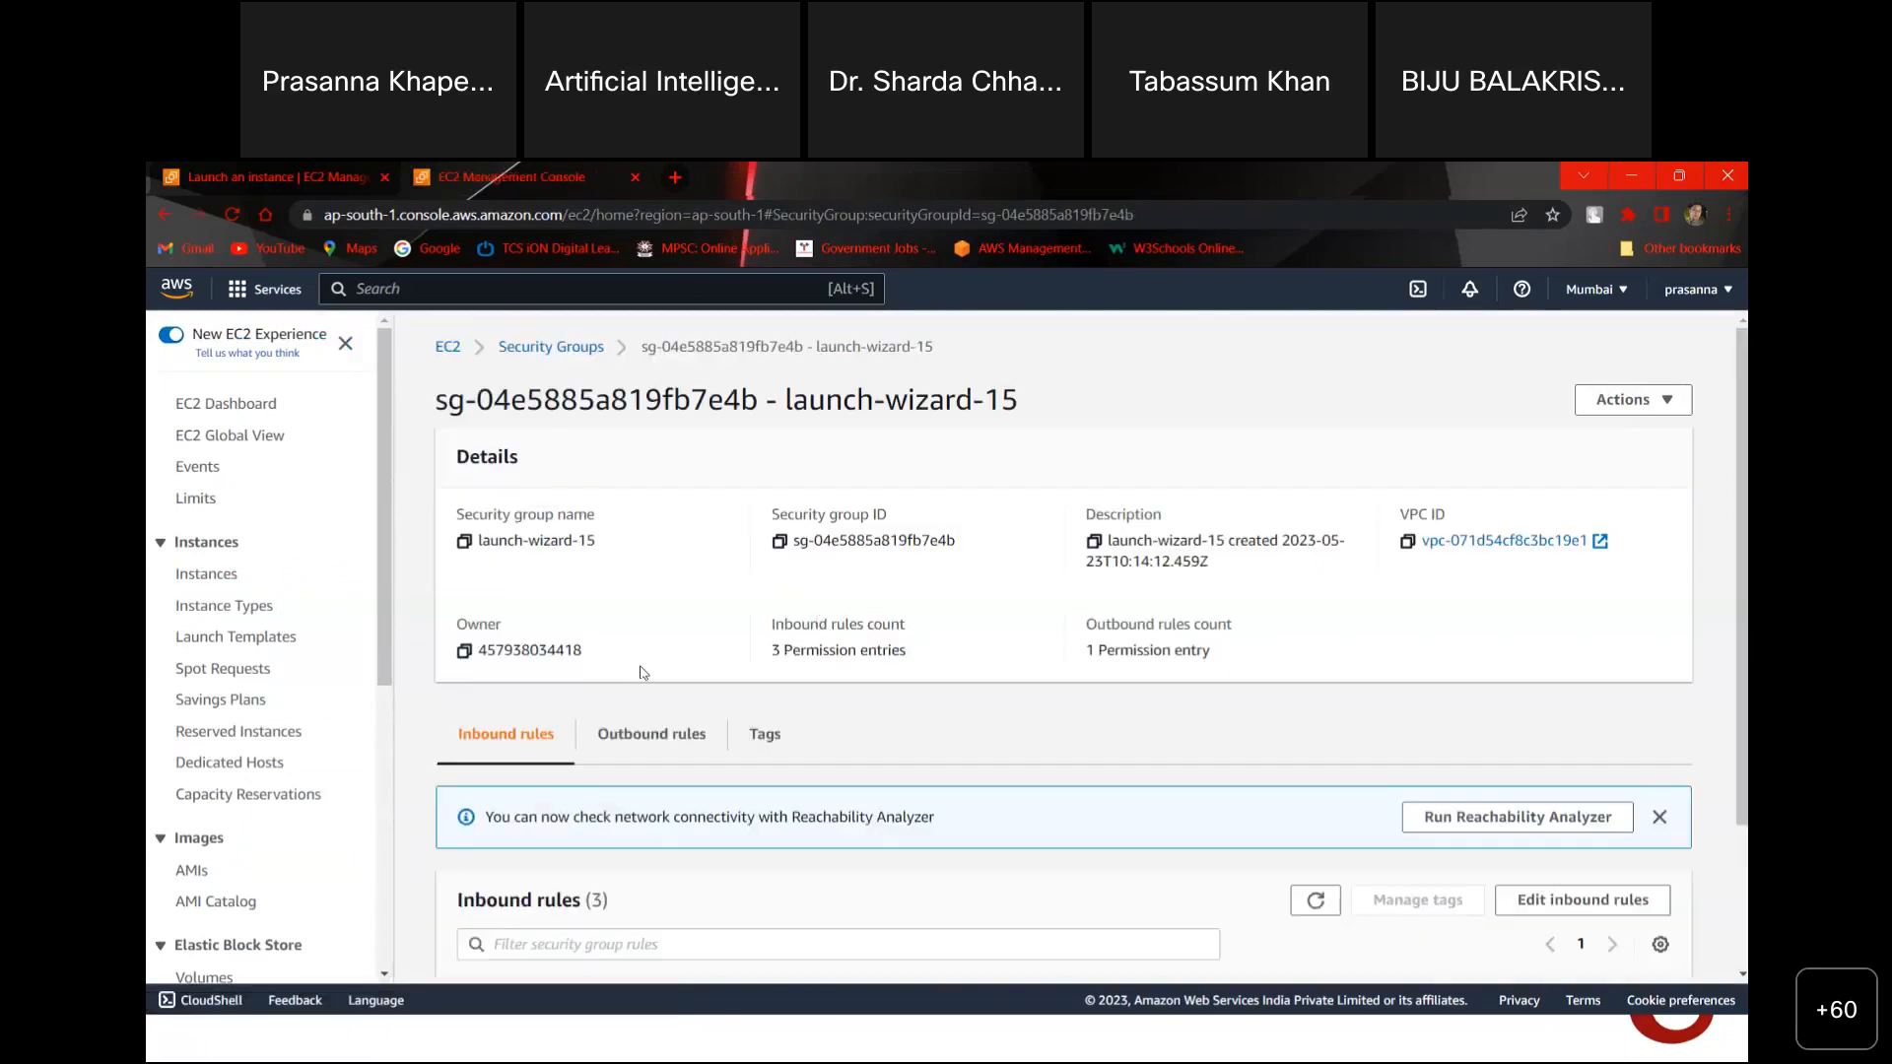
pyautogui.click(1597, 901)
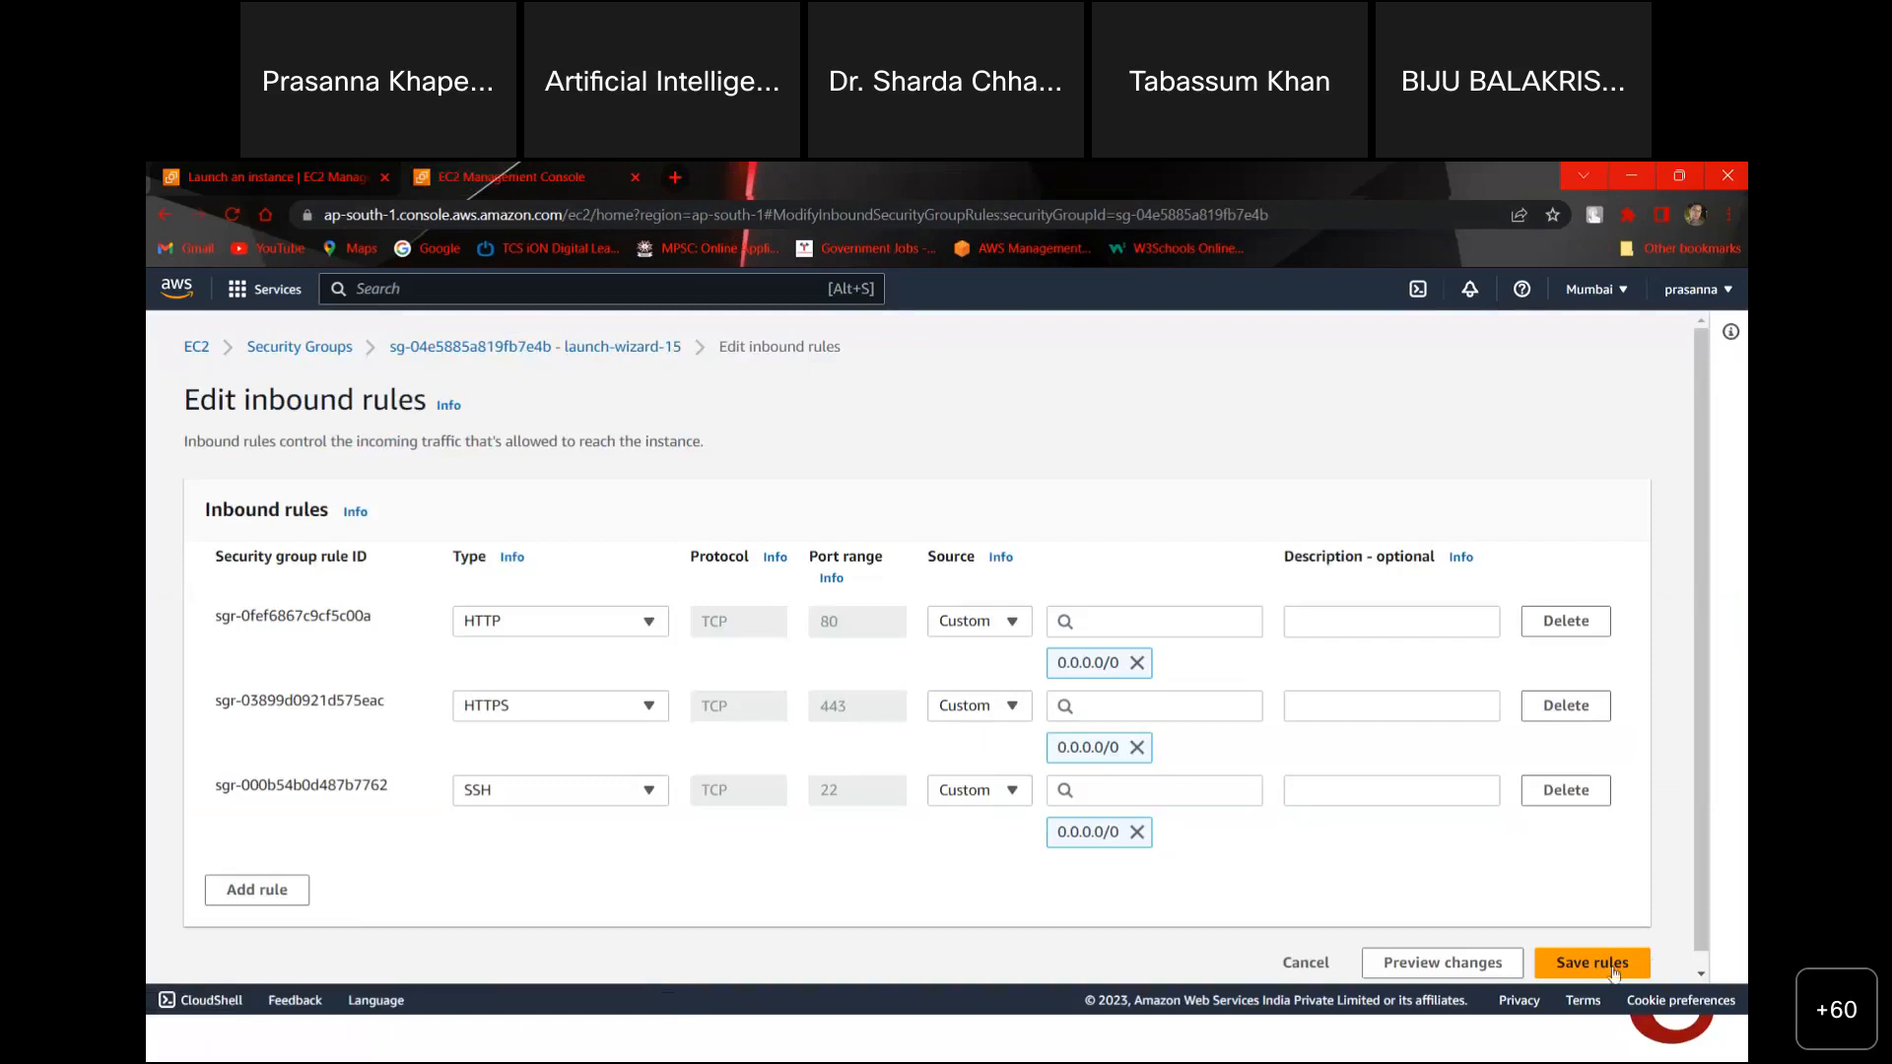
pyautogui.click(1581, 968)
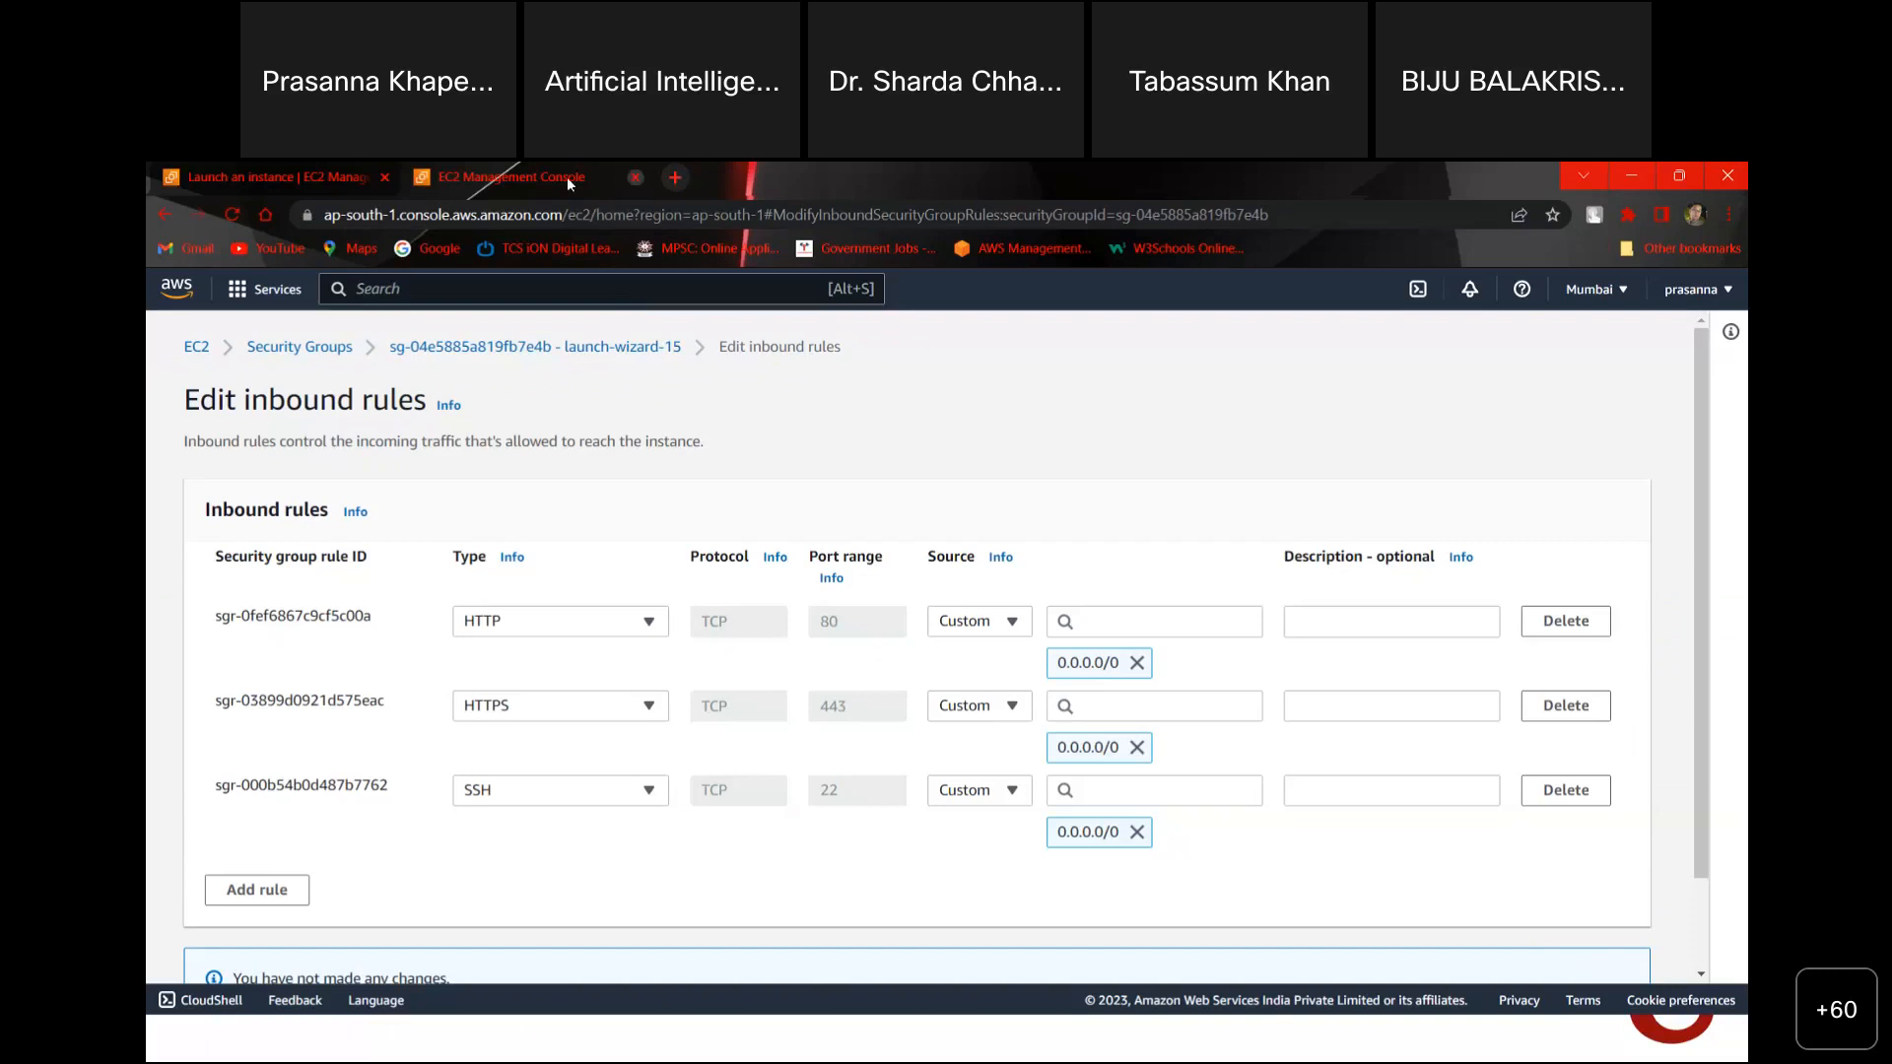
# Step: Return to the running instances through the EC2 dashboard, refresh the list and remove the instance state filter
pyautogui.click(192, 350)
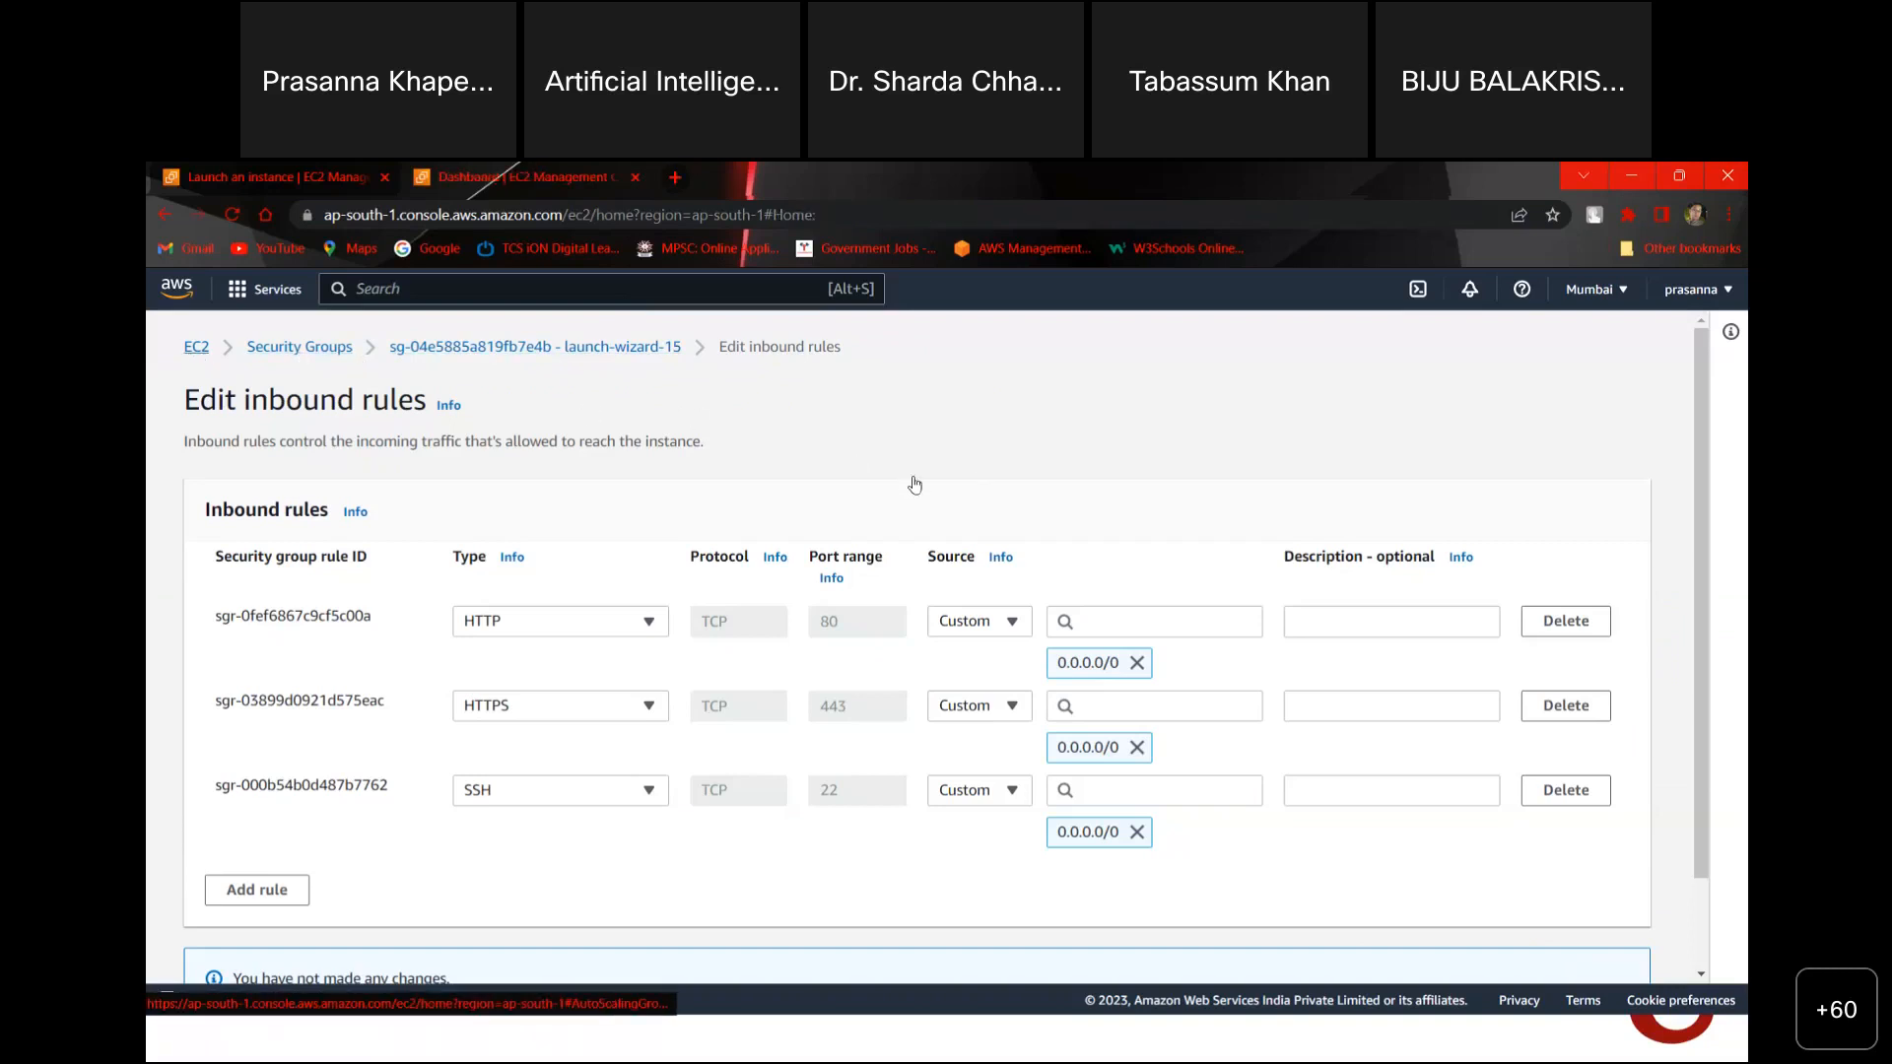
pyautogui.click(495, 467)
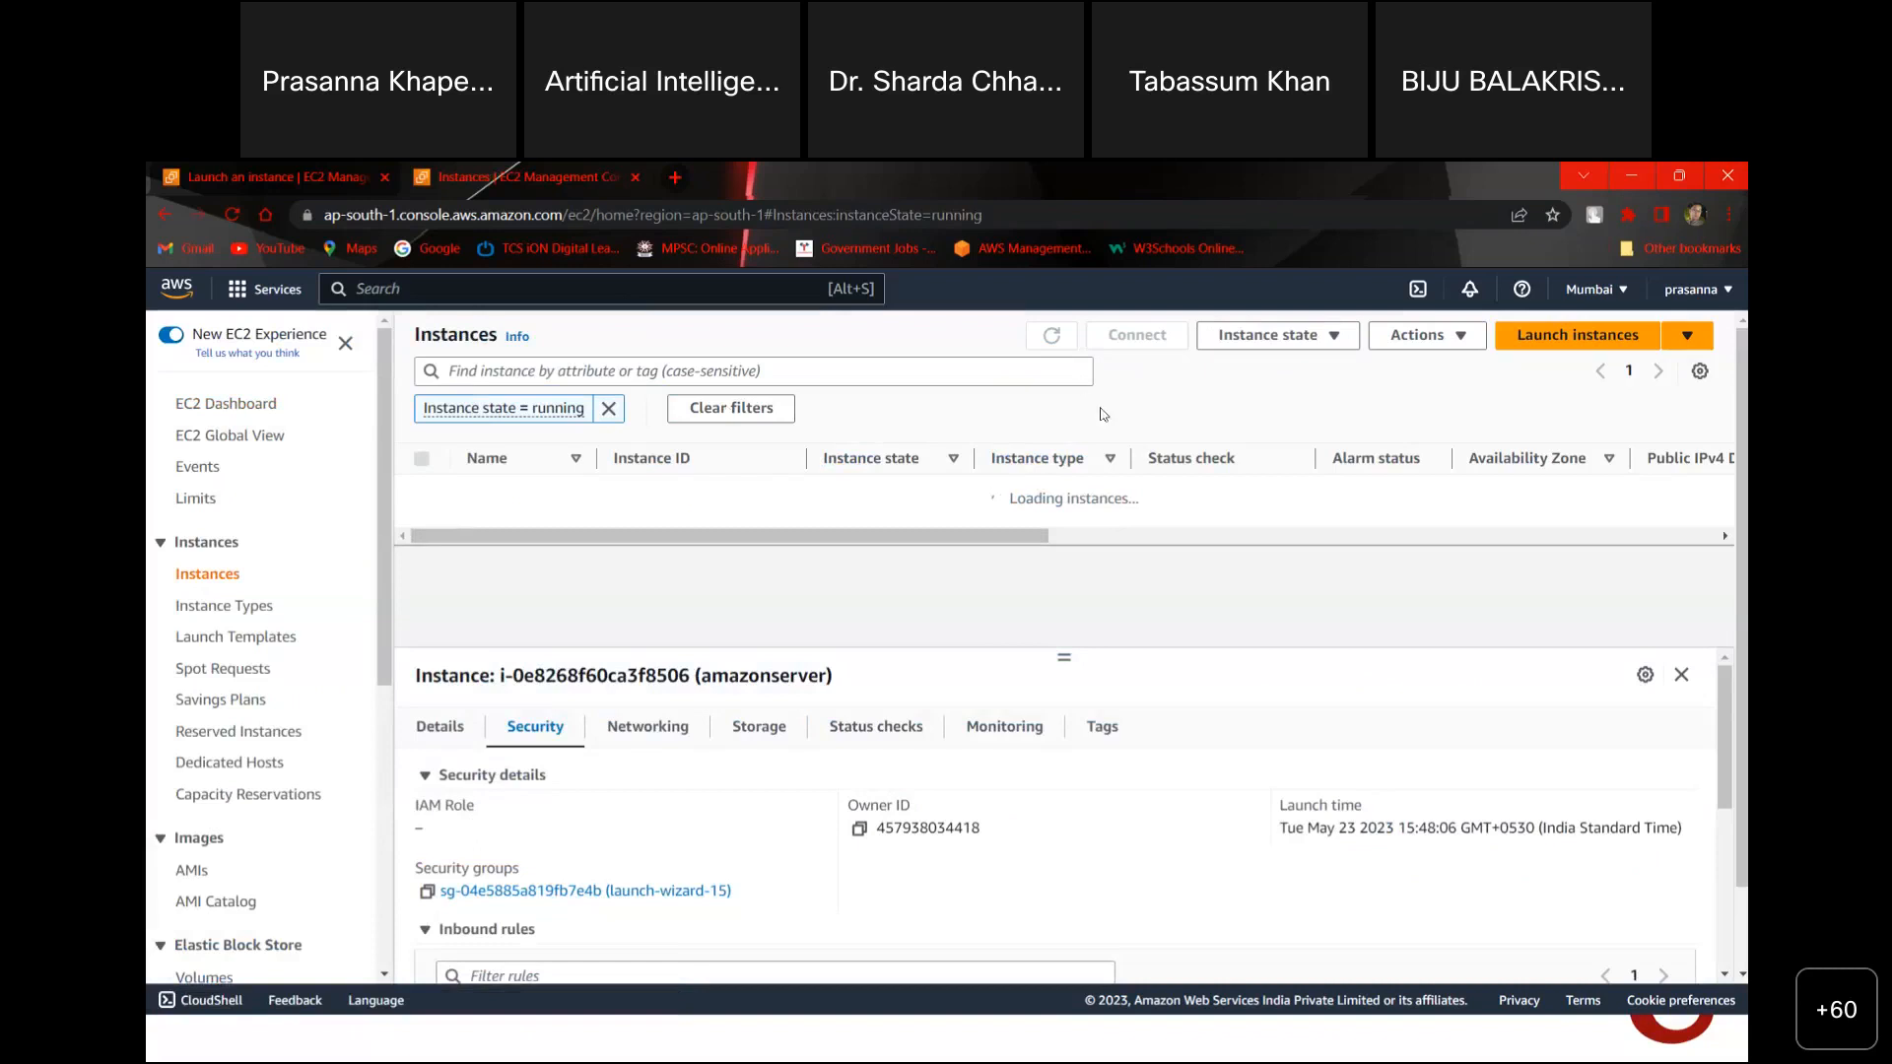
pyautogui.click(1058, 338)
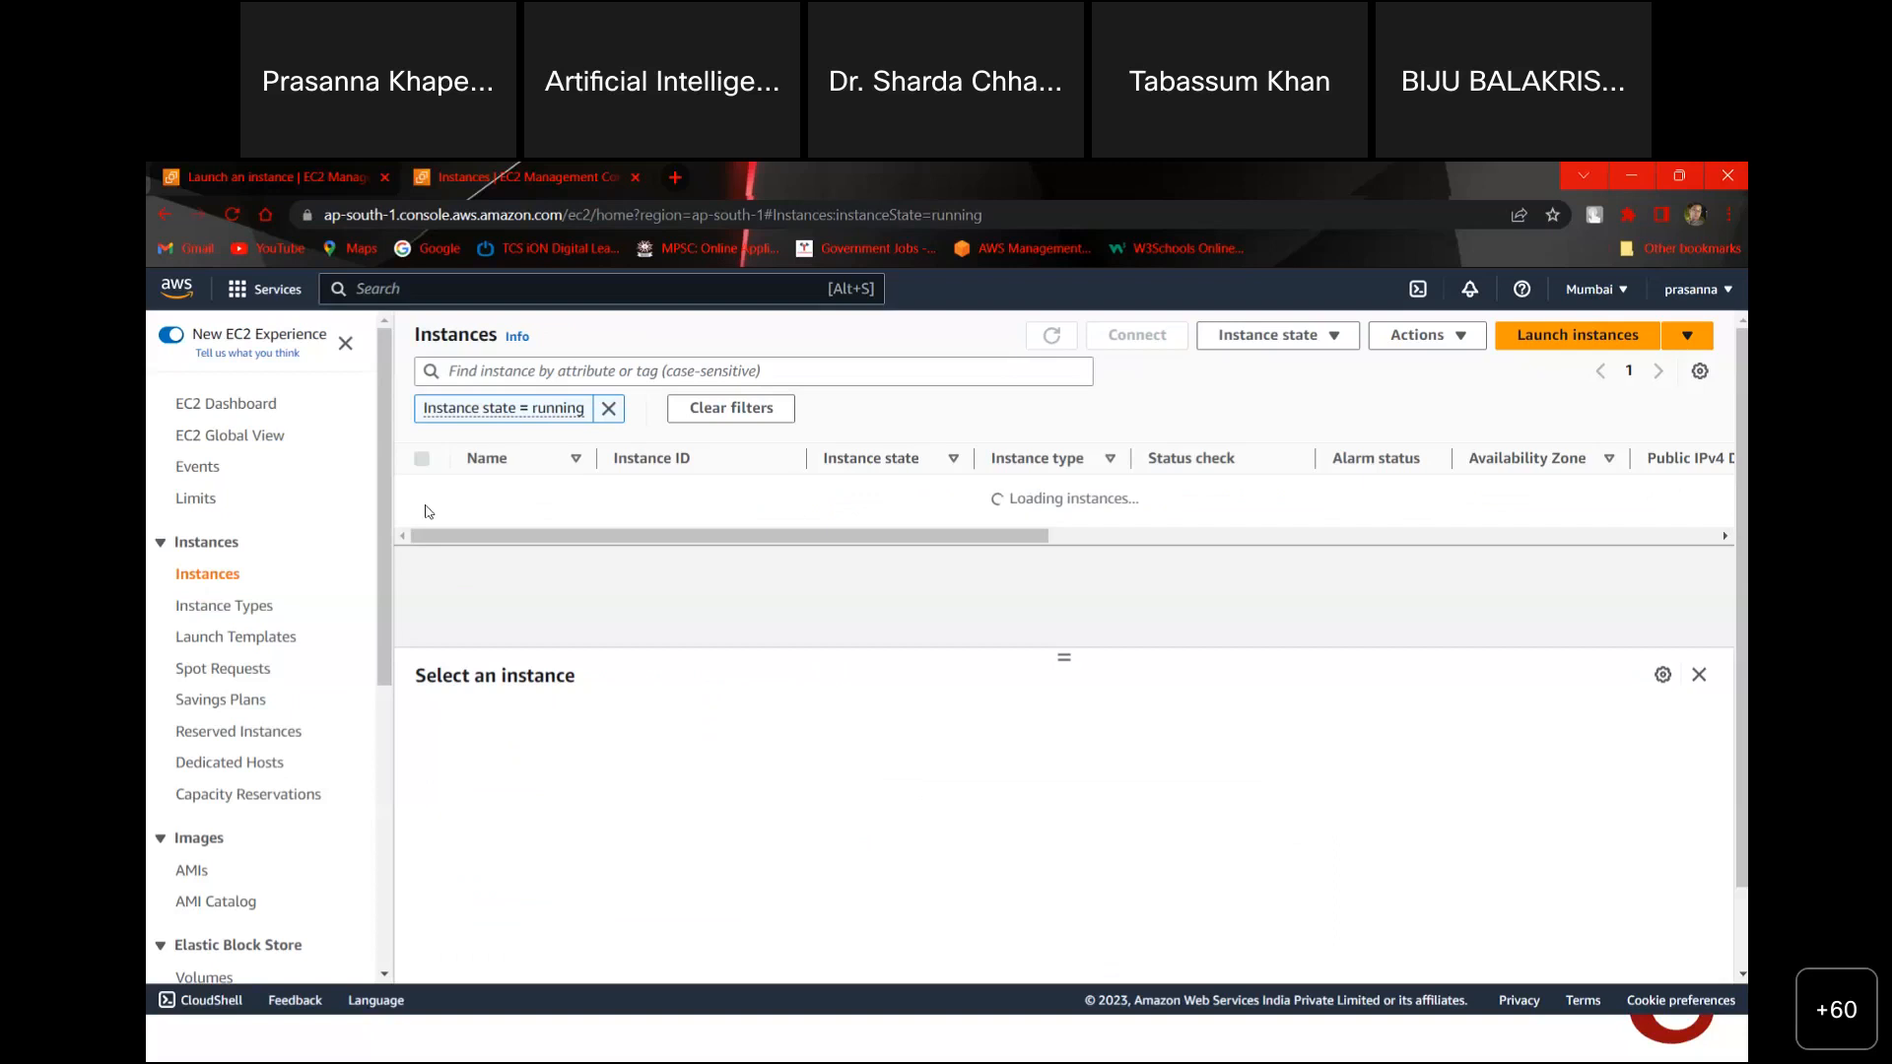
pyautogui.click(609, 408)
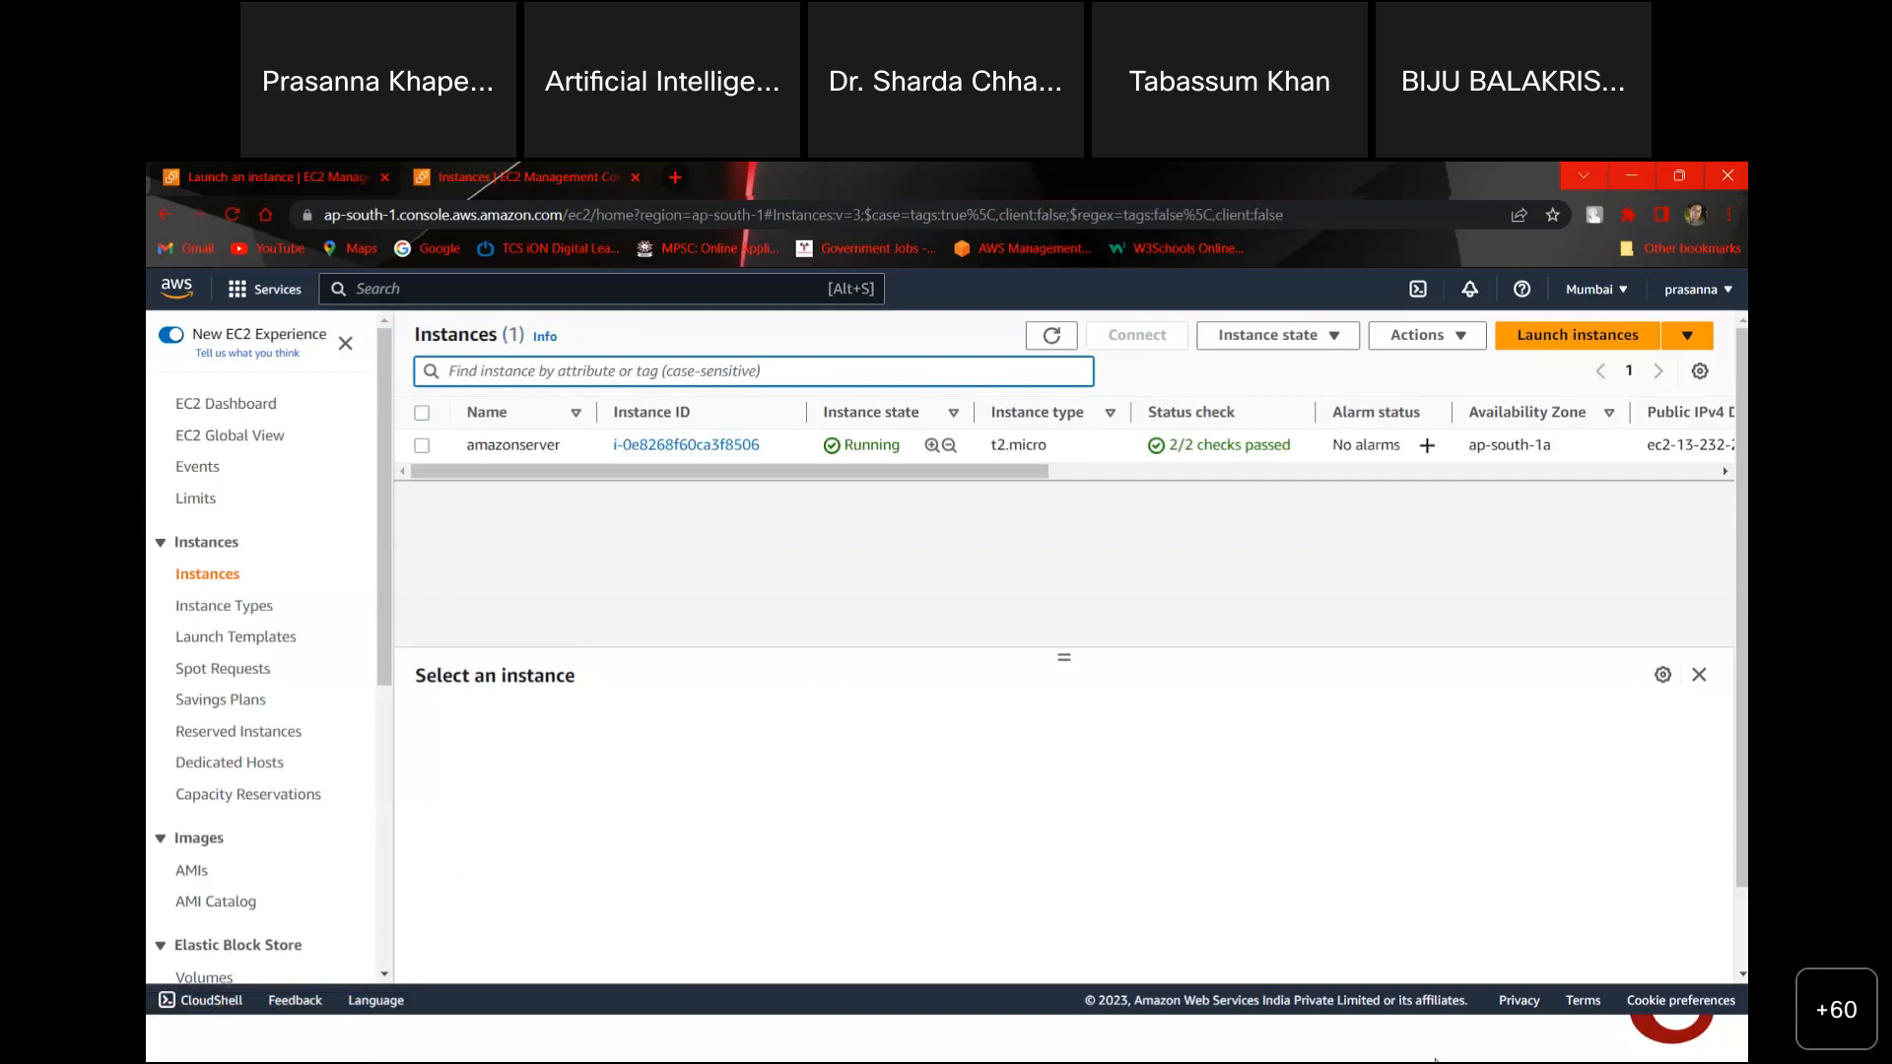
# Step: Connect to amazonserver again with EC2 Instance Connect as ec2-user, and close that terminal session
pyautogui.click(422, 446)
pyautogui.click(1111, 335)
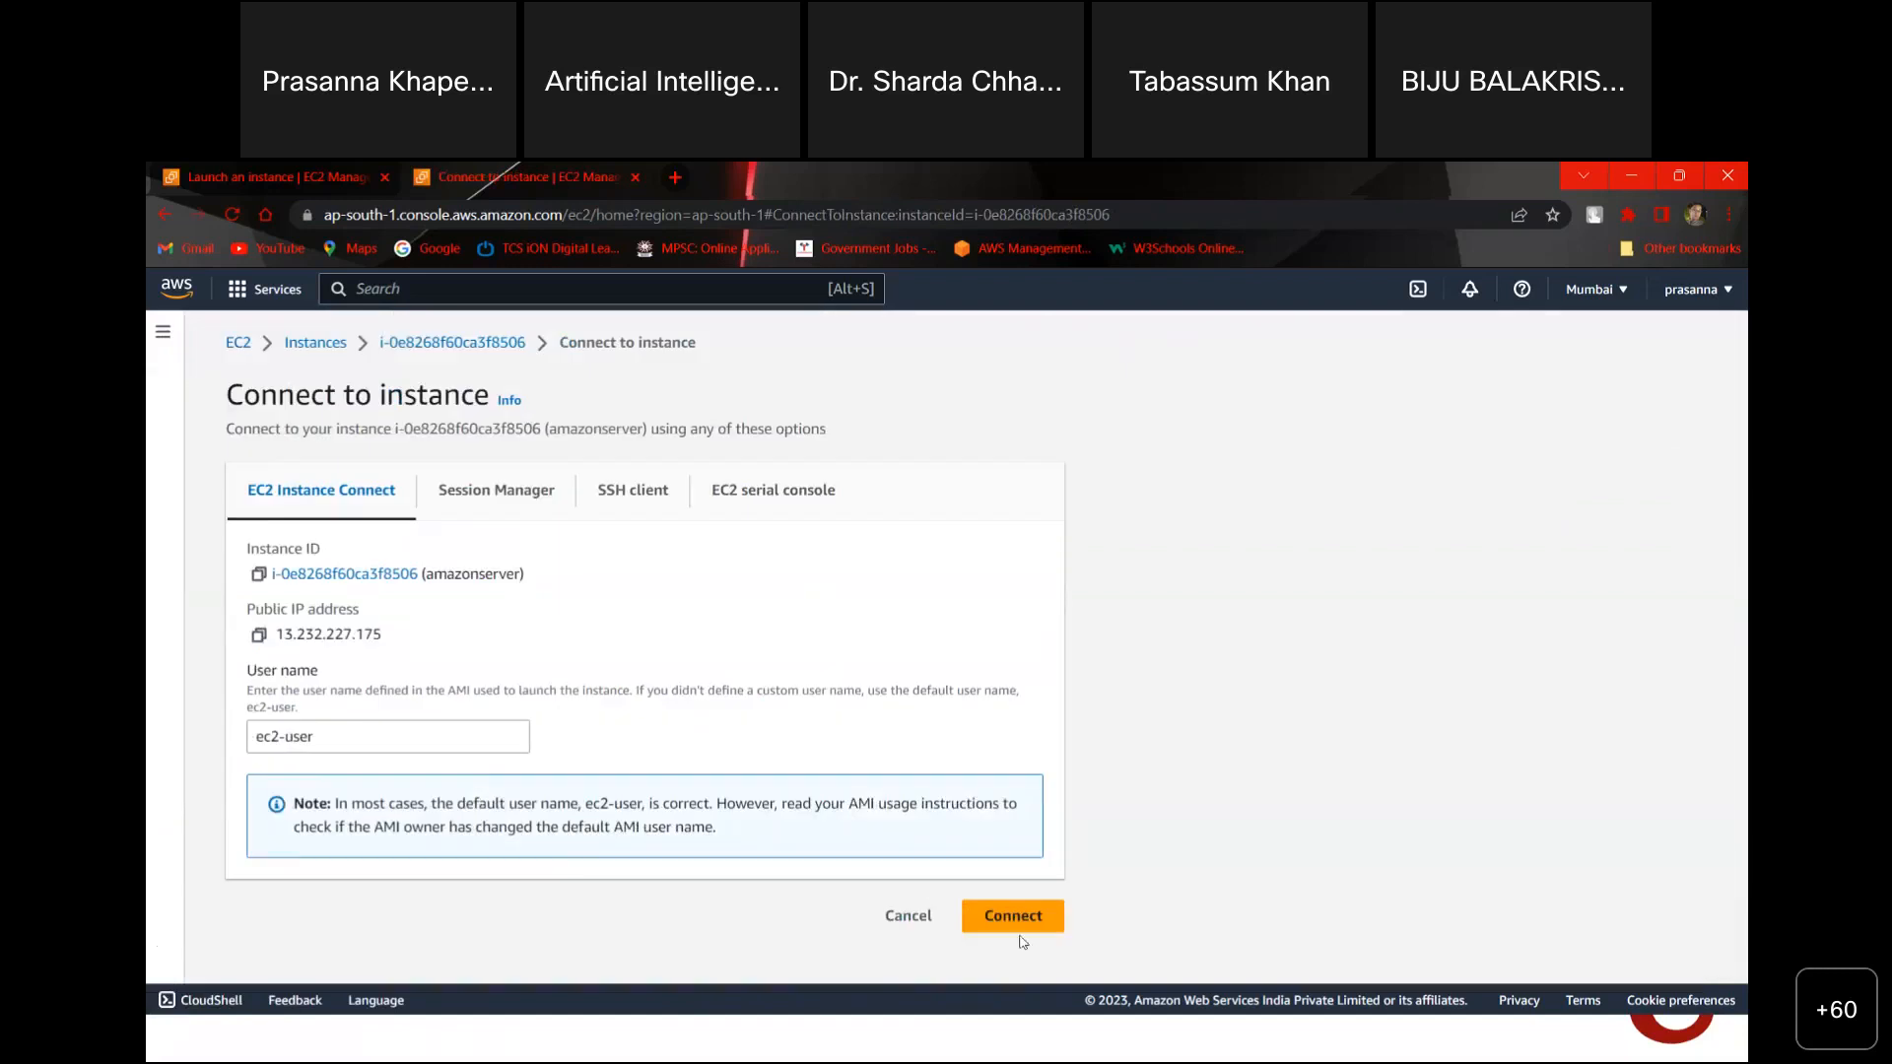
pyautogui.click(1008, 909)
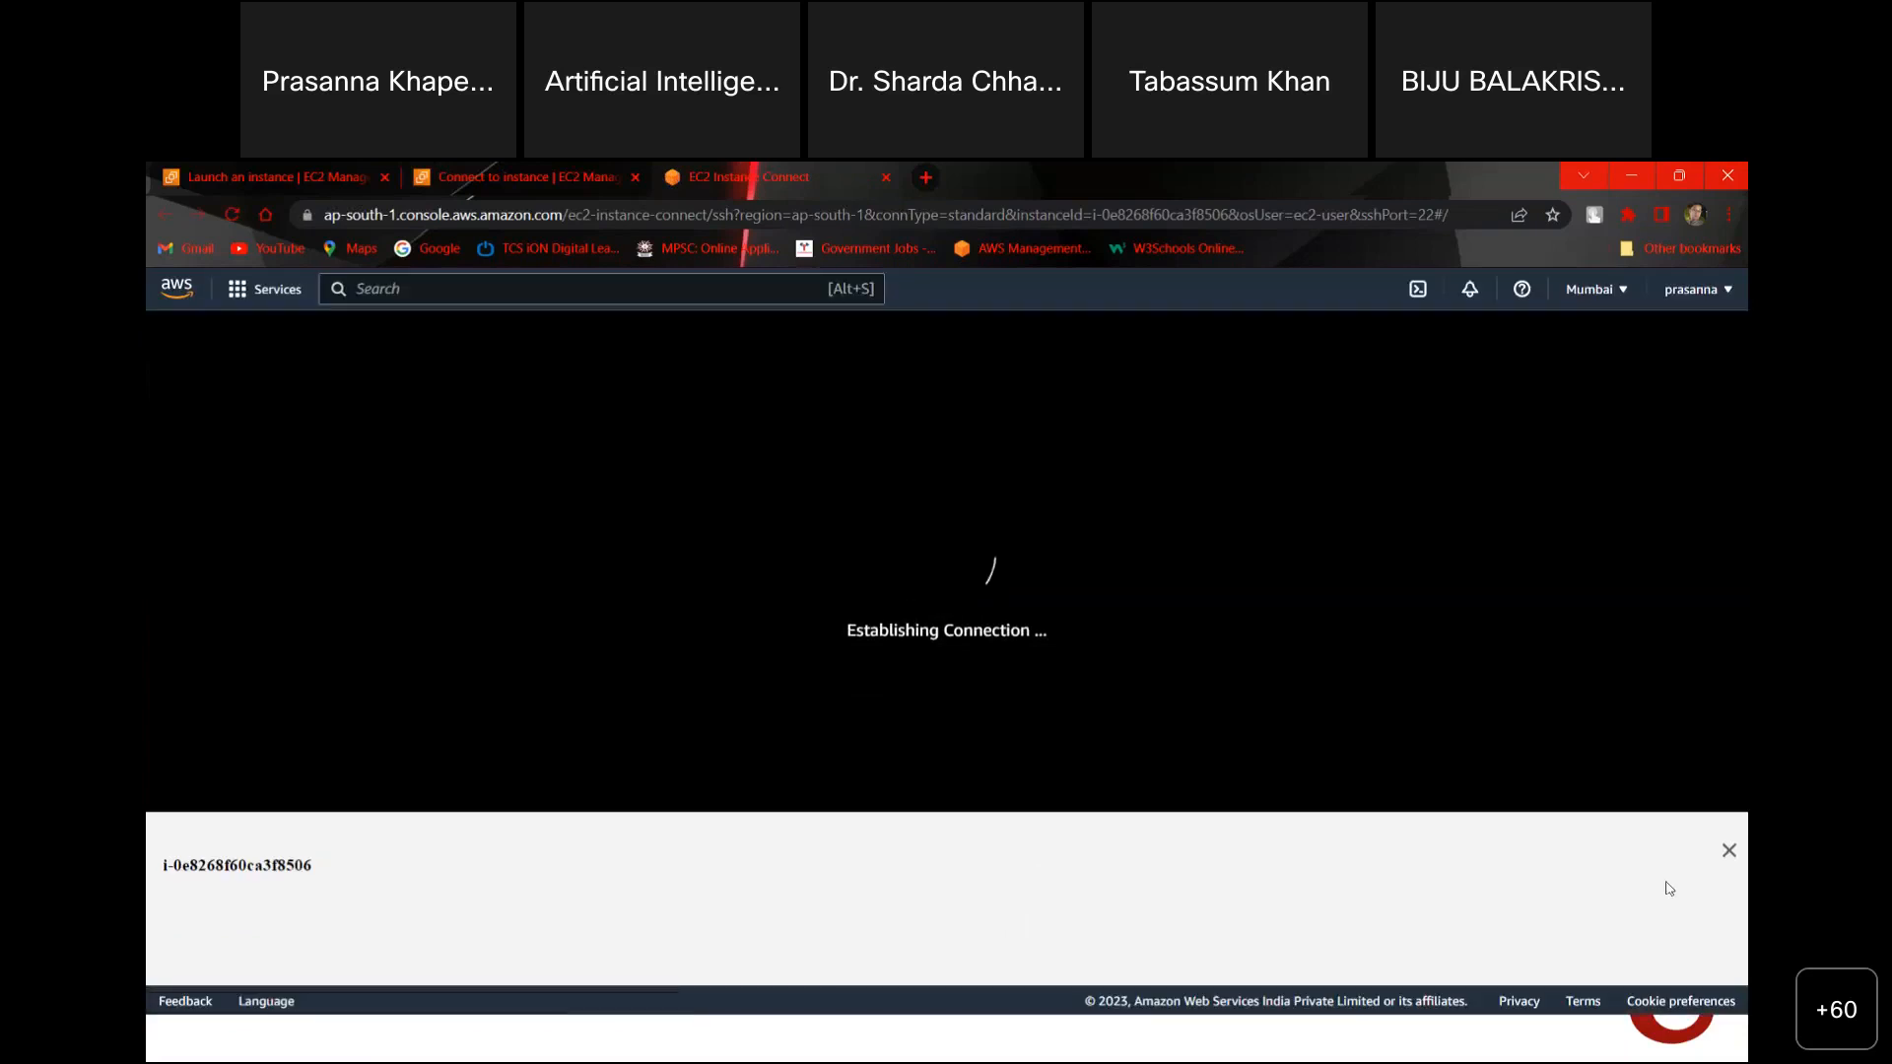
pyautogui.click(1730, 854)
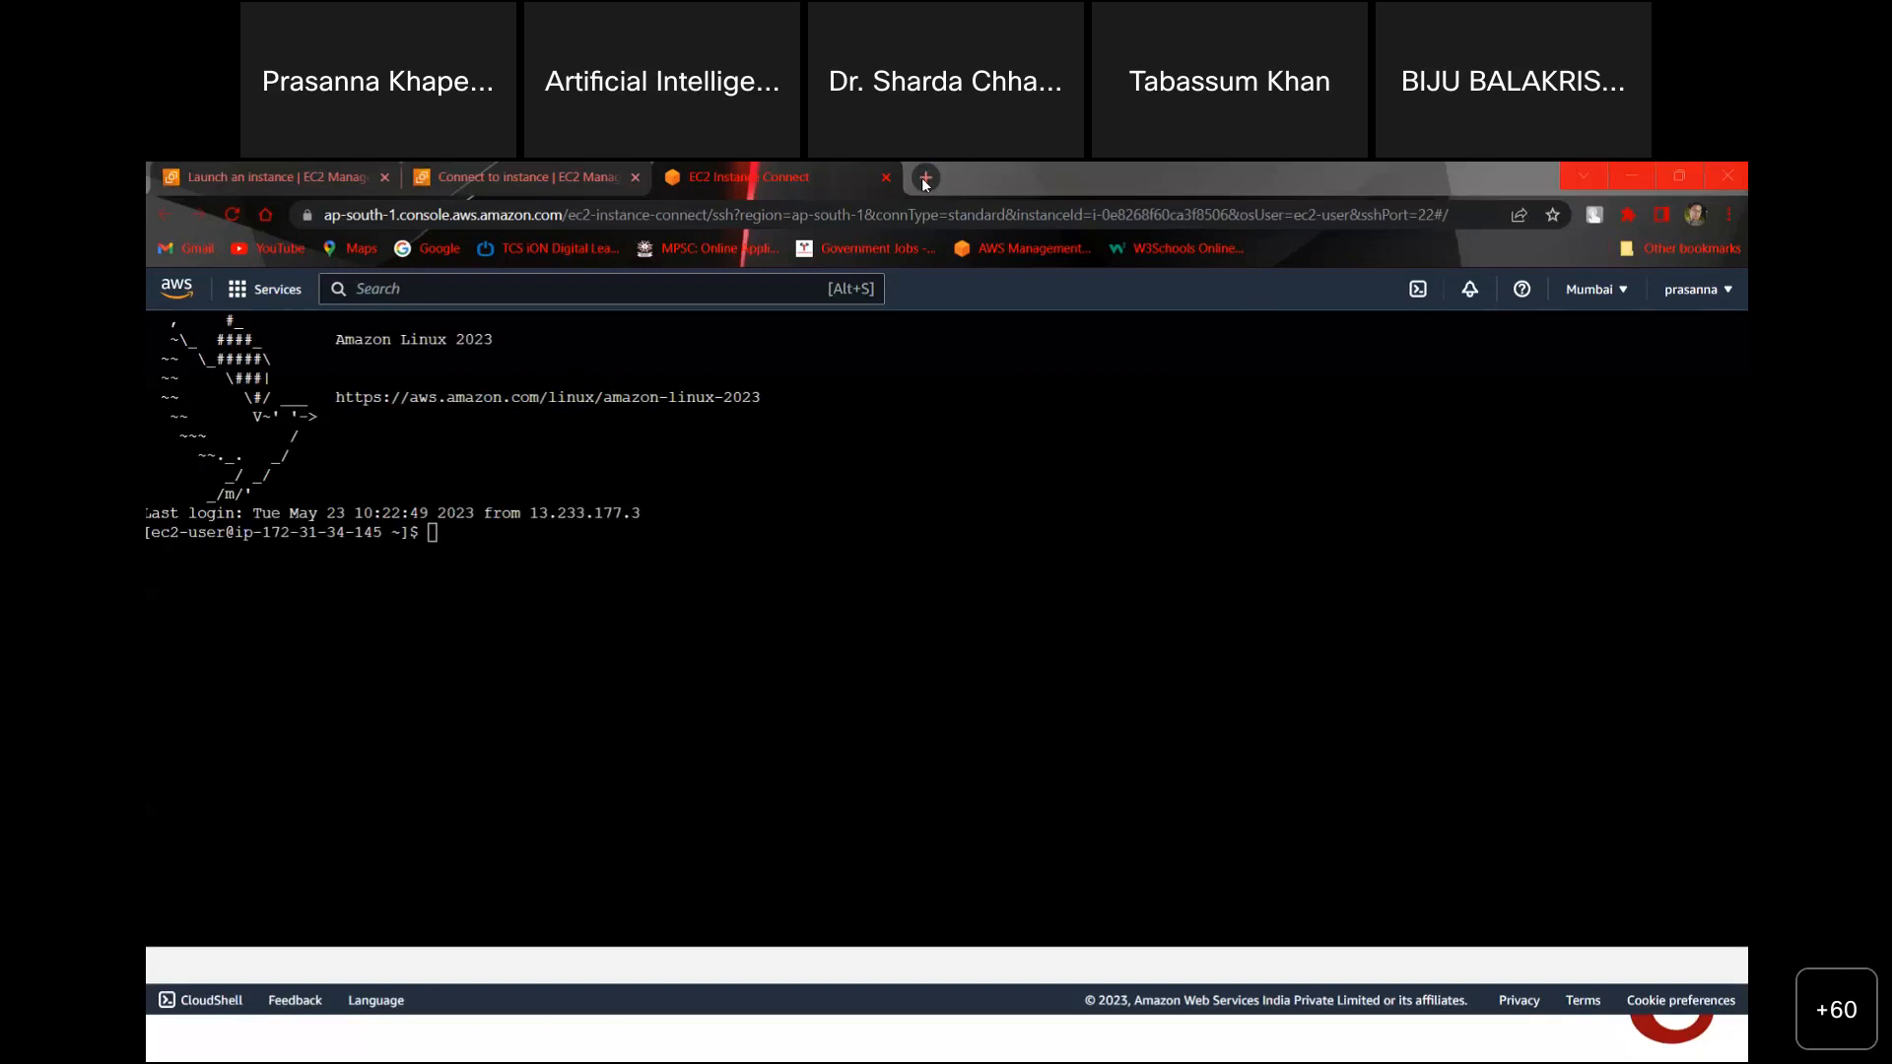
pyautogui.click(733, 163)
pyautogui.click(889, 178)
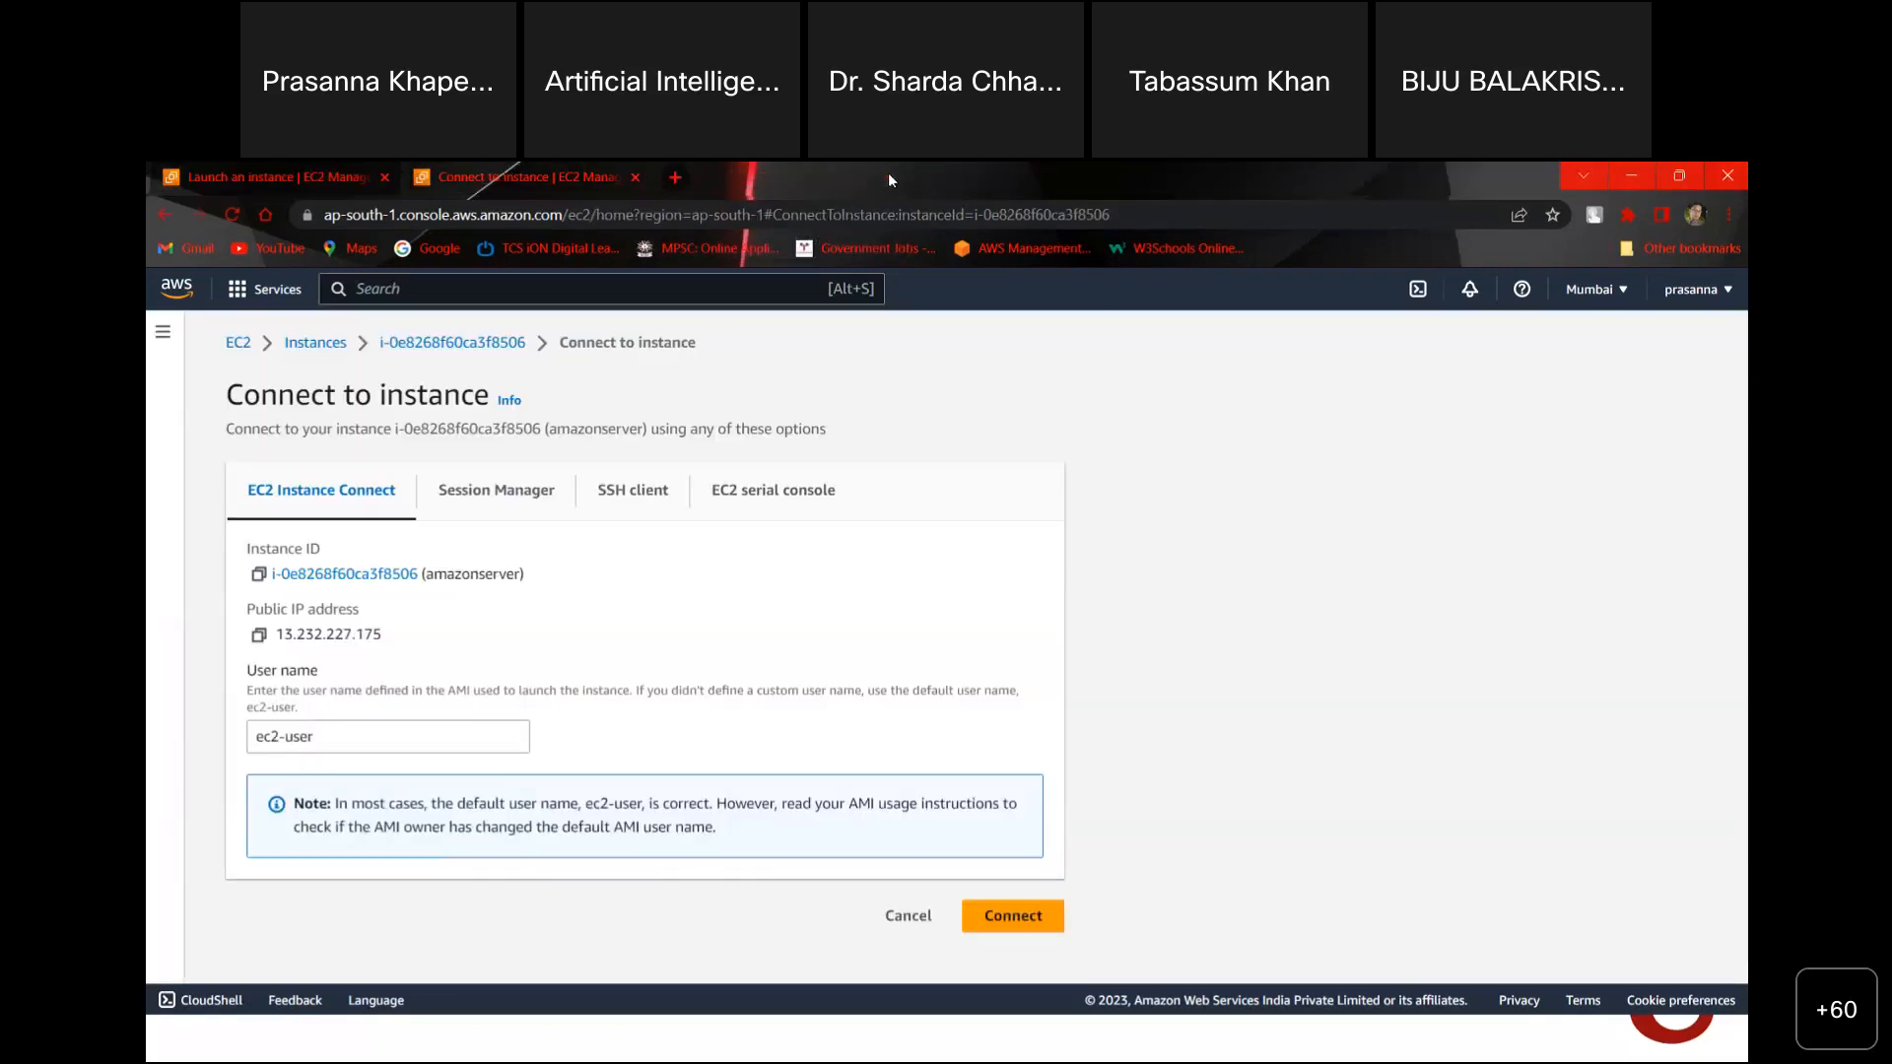